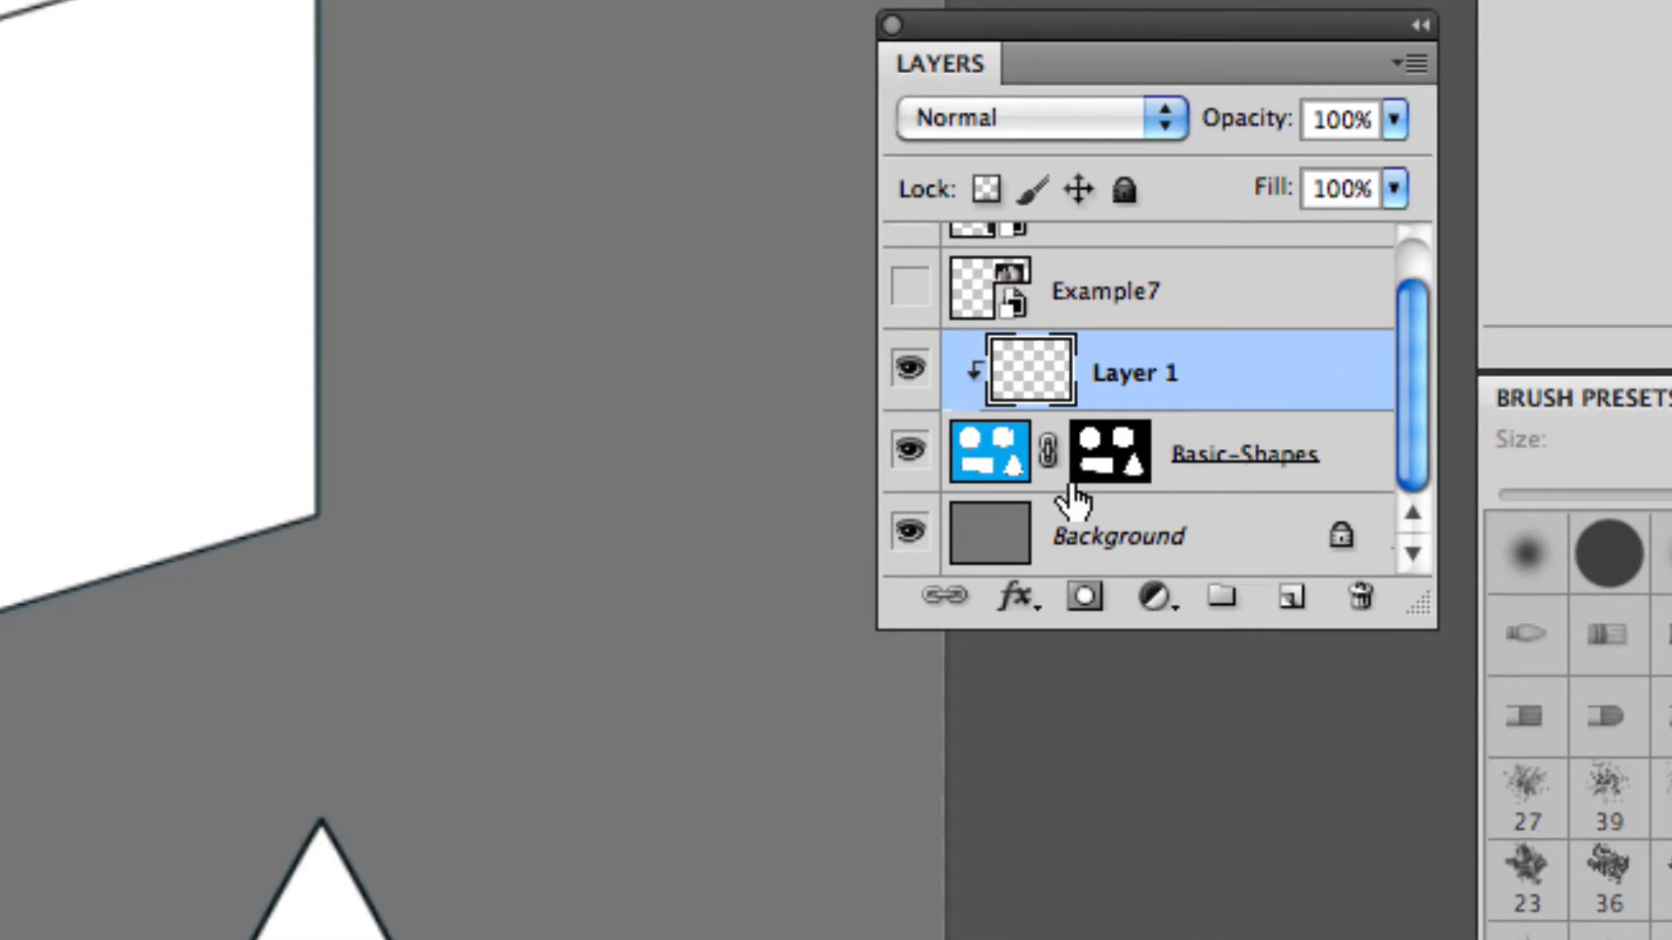
# - Inspect the Background layer, the Basic-Shapes layer mask and the clipped Layer 1, finishing with Layer 1 active
pyautogui.click(1070, 564)
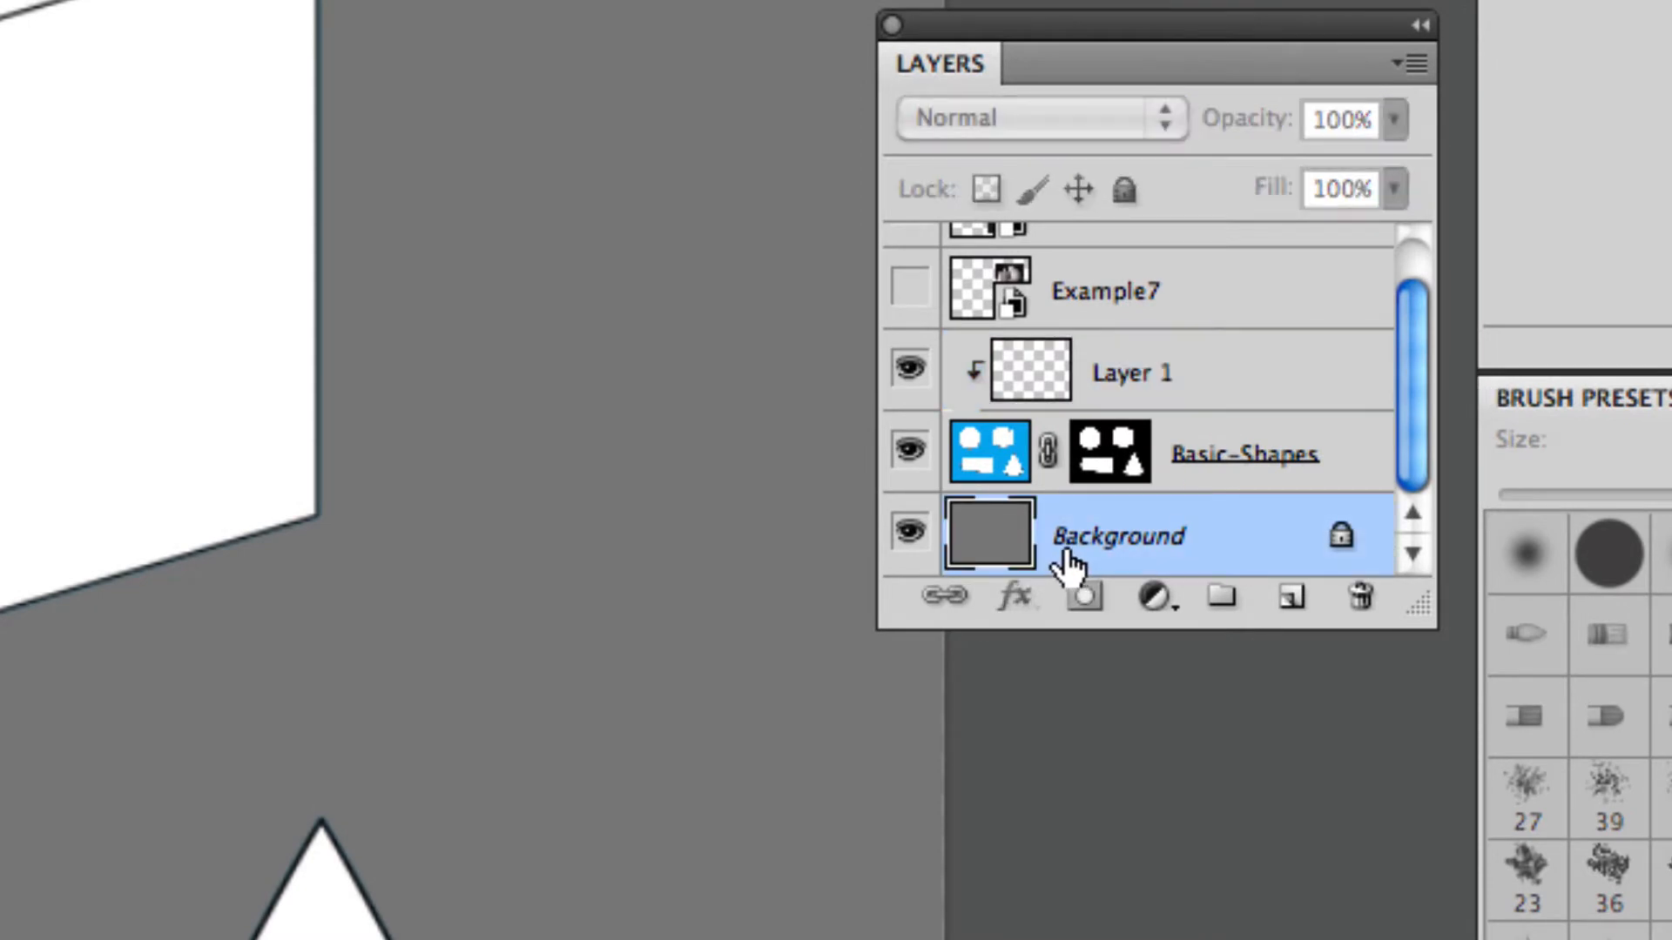
pyautogui.click(1106, 486)
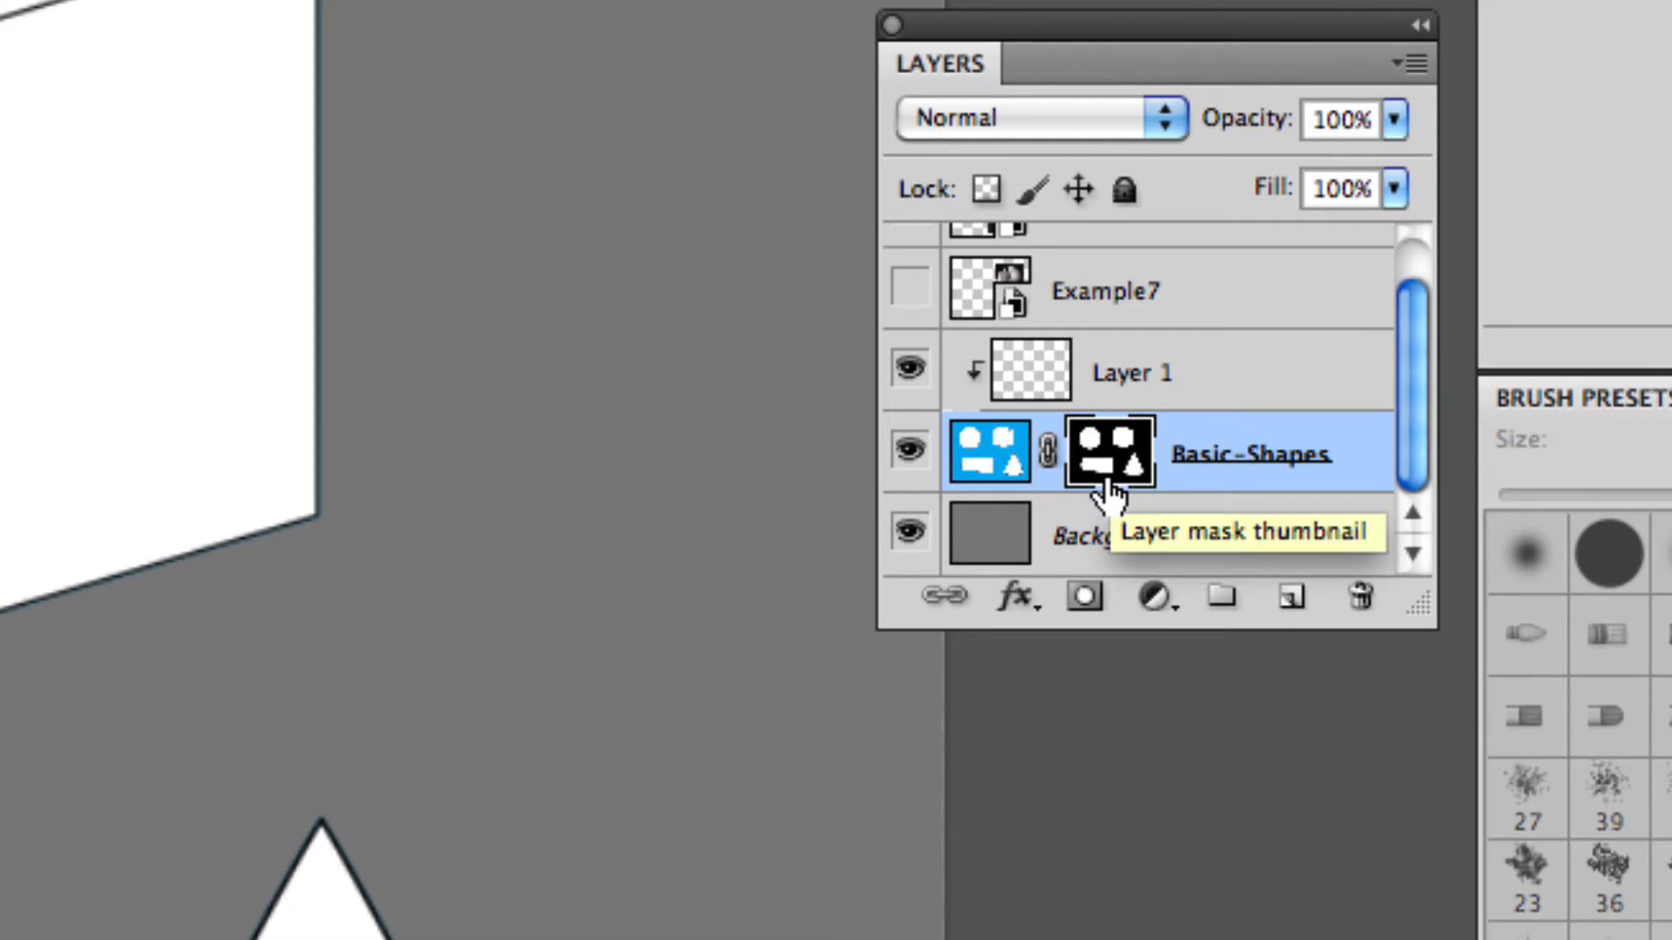
pyautogui.click(1132, 383)
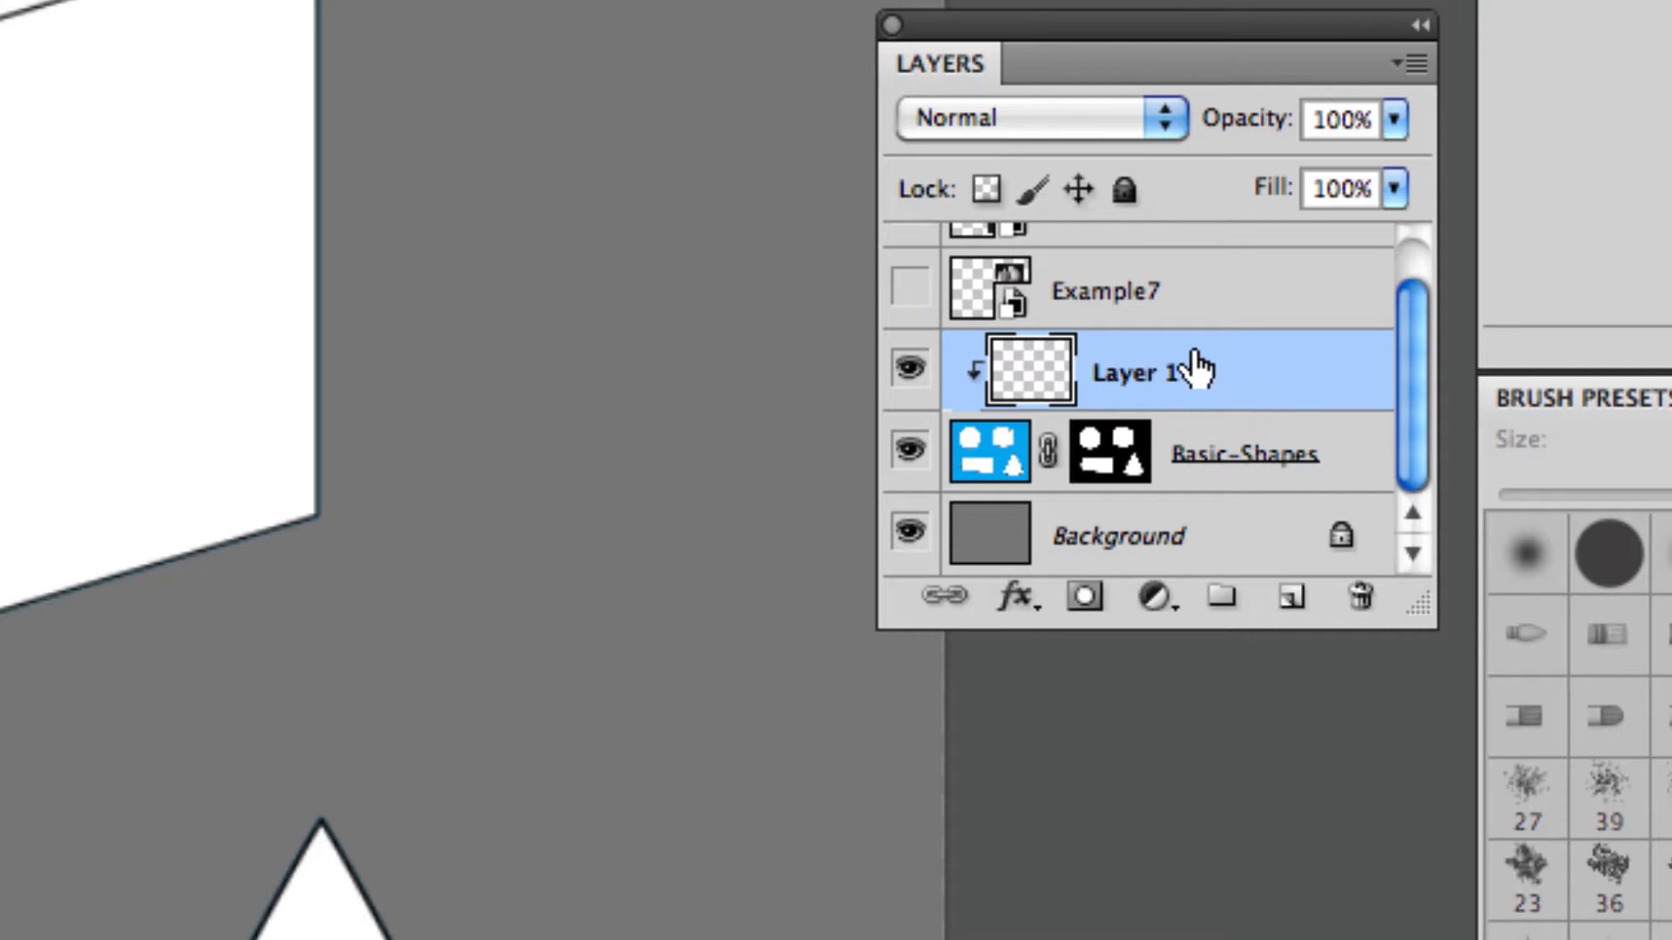
pyautogui.scroll(1, 1197, 365)
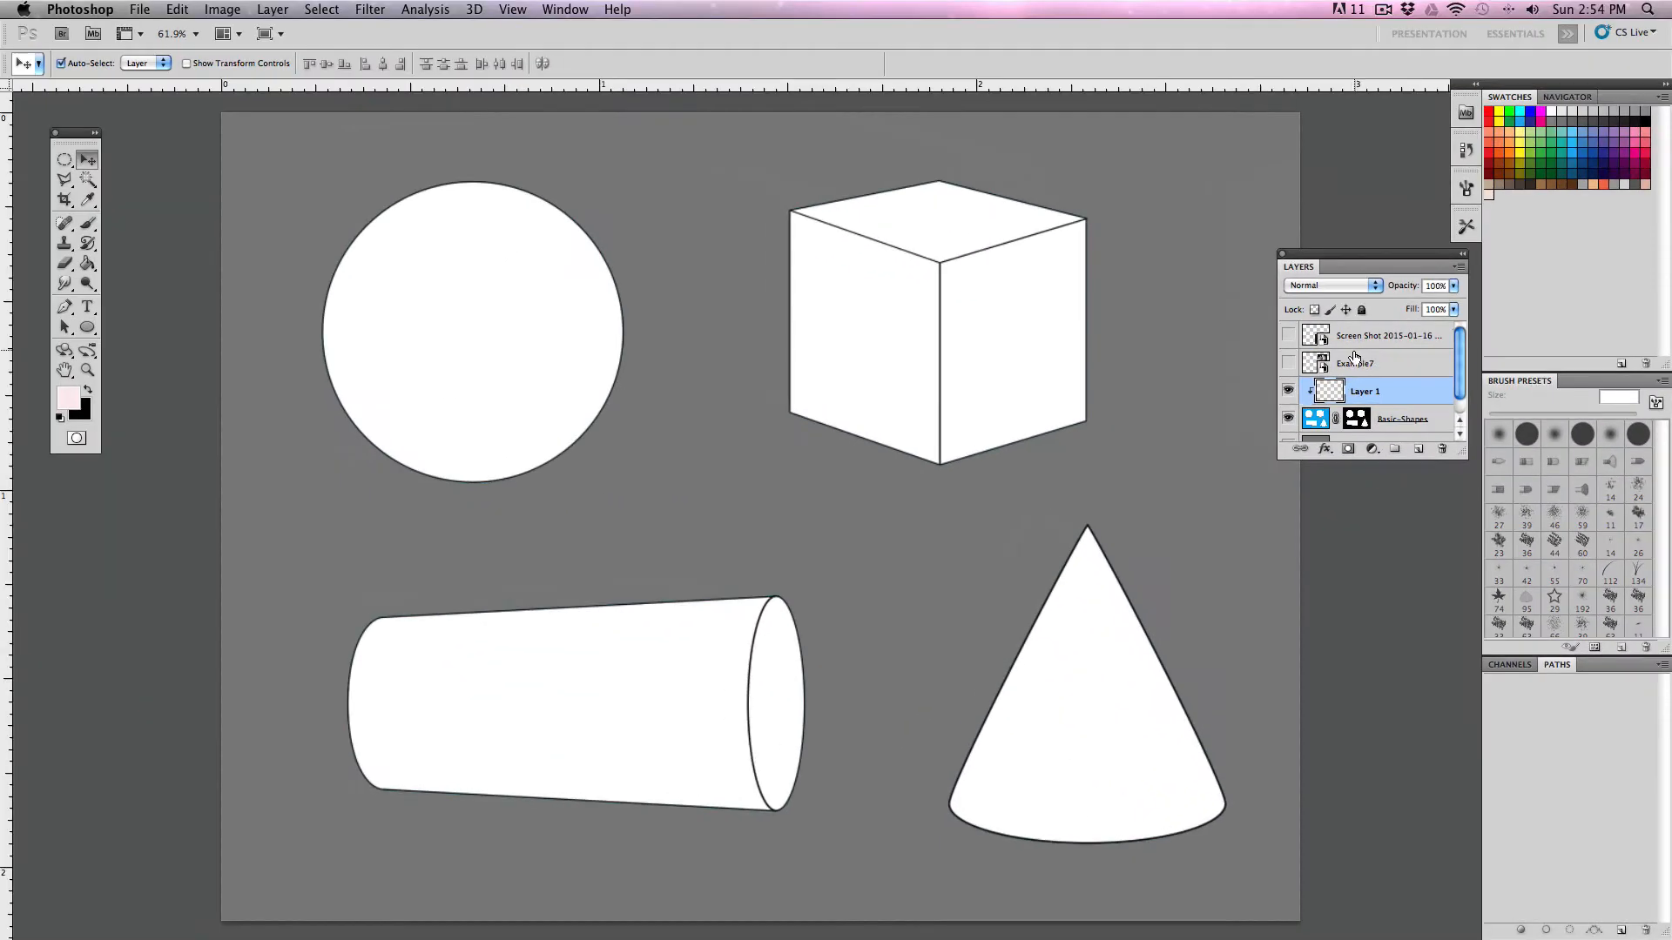
# - Show the Example7 and Screen Shot reference layers to study the lit solids, and hide both again
pyautogui.click(1288, 363)
pyautogui.click(1288, 336)
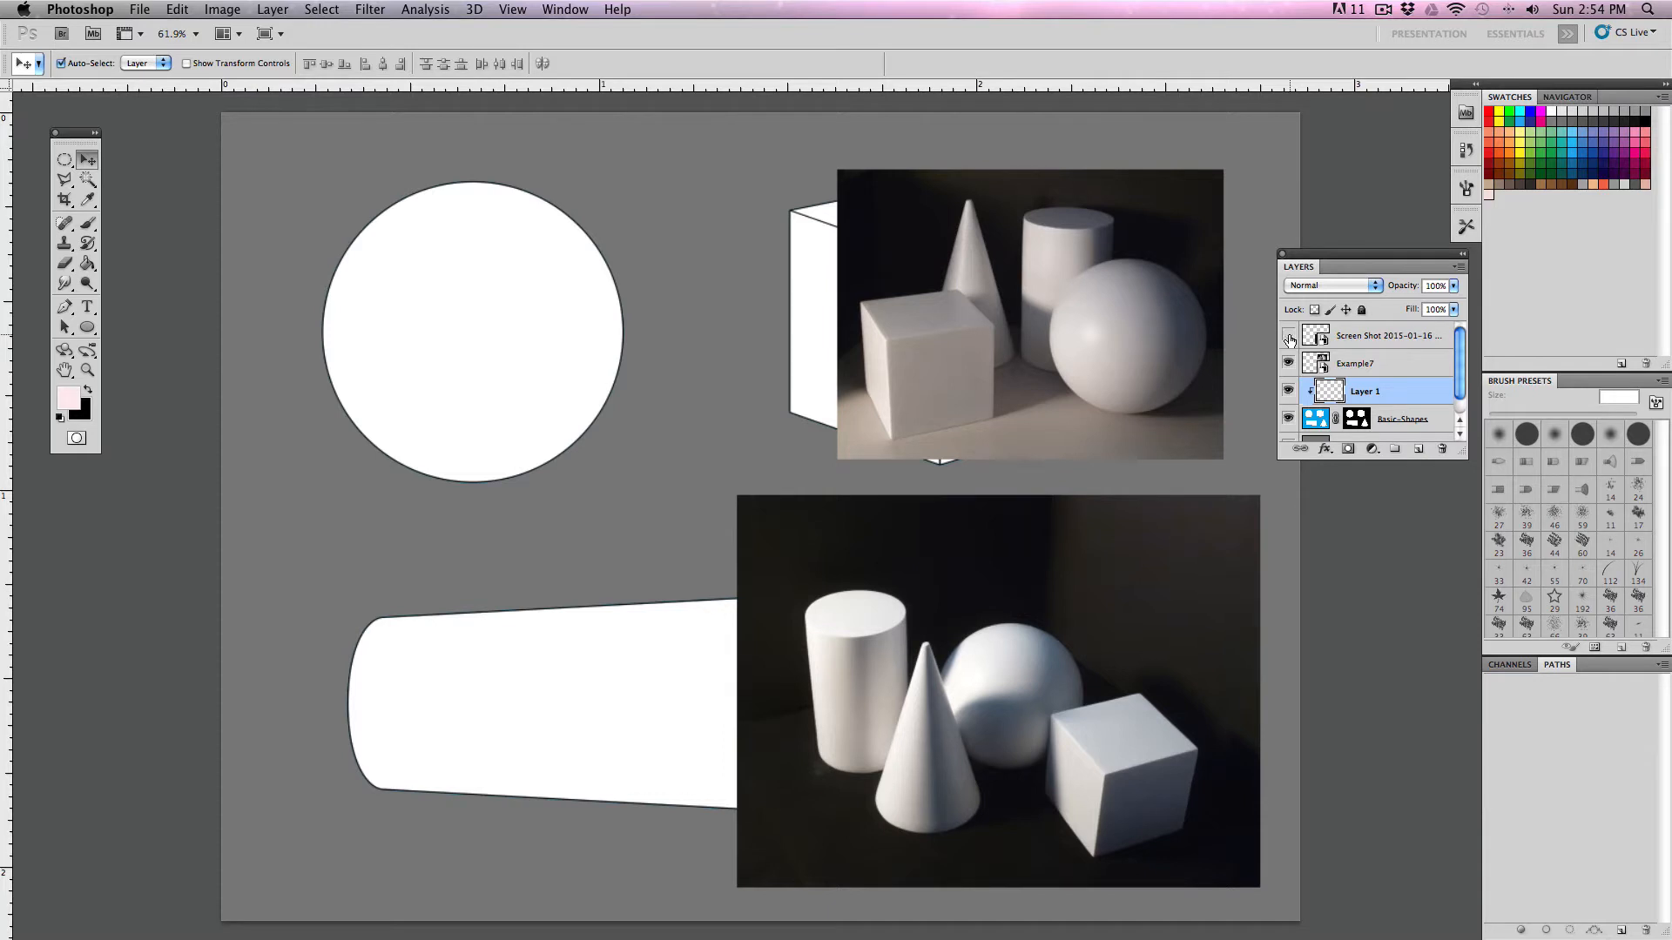
pyautogui.click(1288, 336)
pyautogui.click(1287, 364)
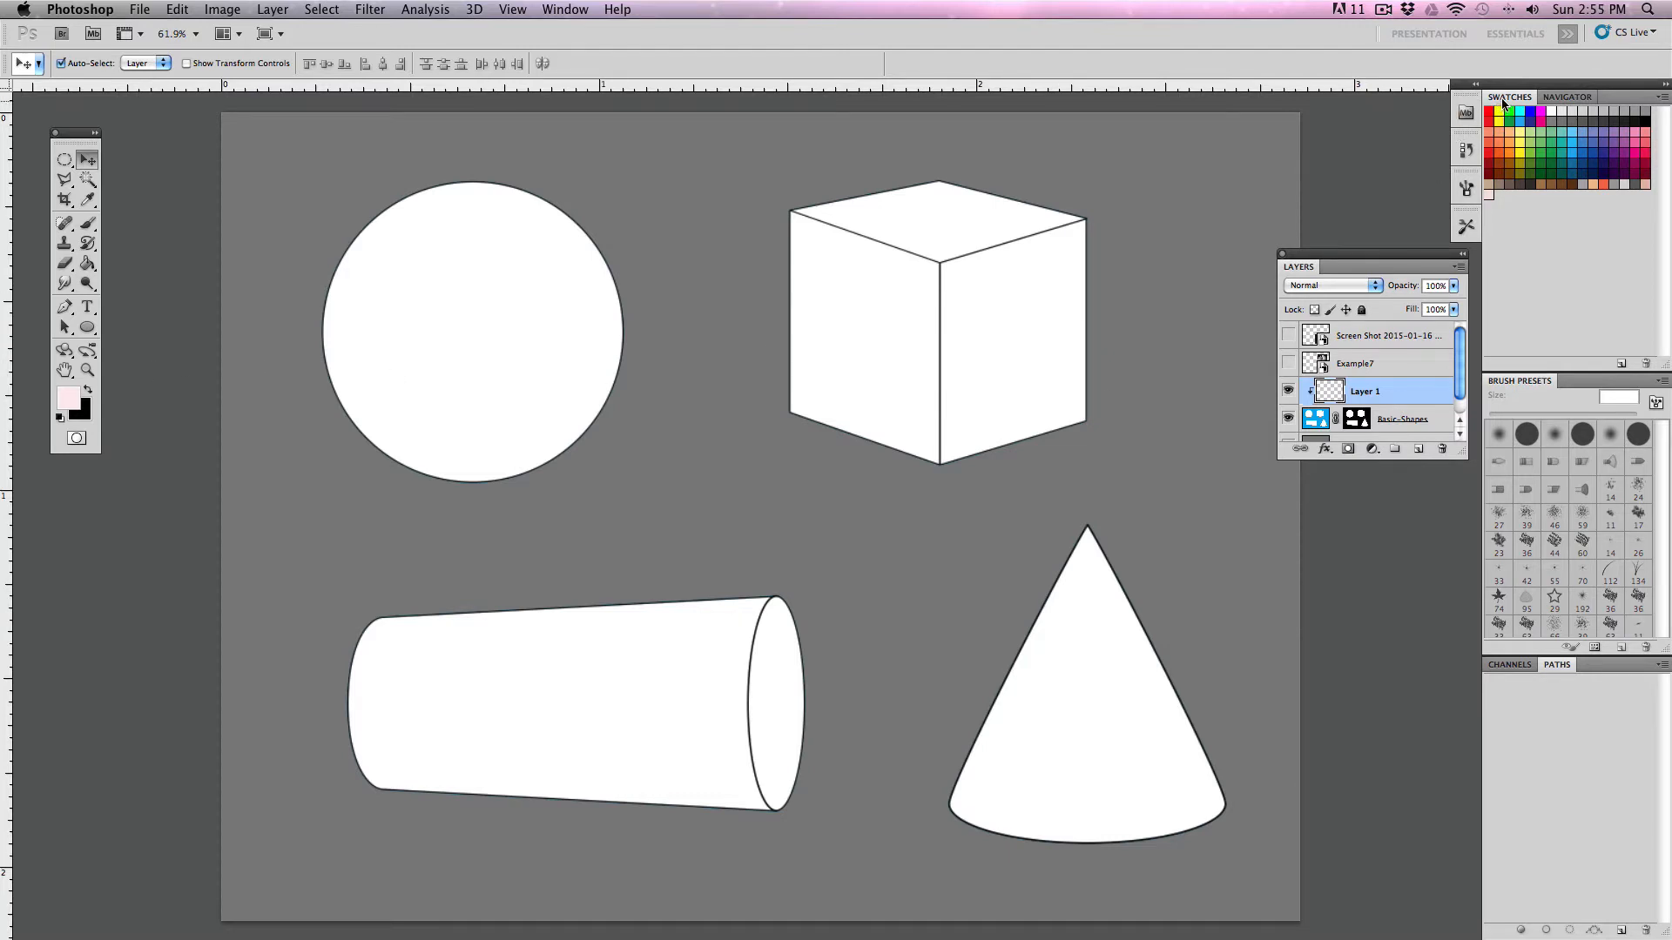
# - Float the Swatches panel above the Layers panel and activate the Brush tool with a mid-gray foreground colour
pyautogui.moveTo(1502, 103); pyautogui.dragTo(1271, 133)
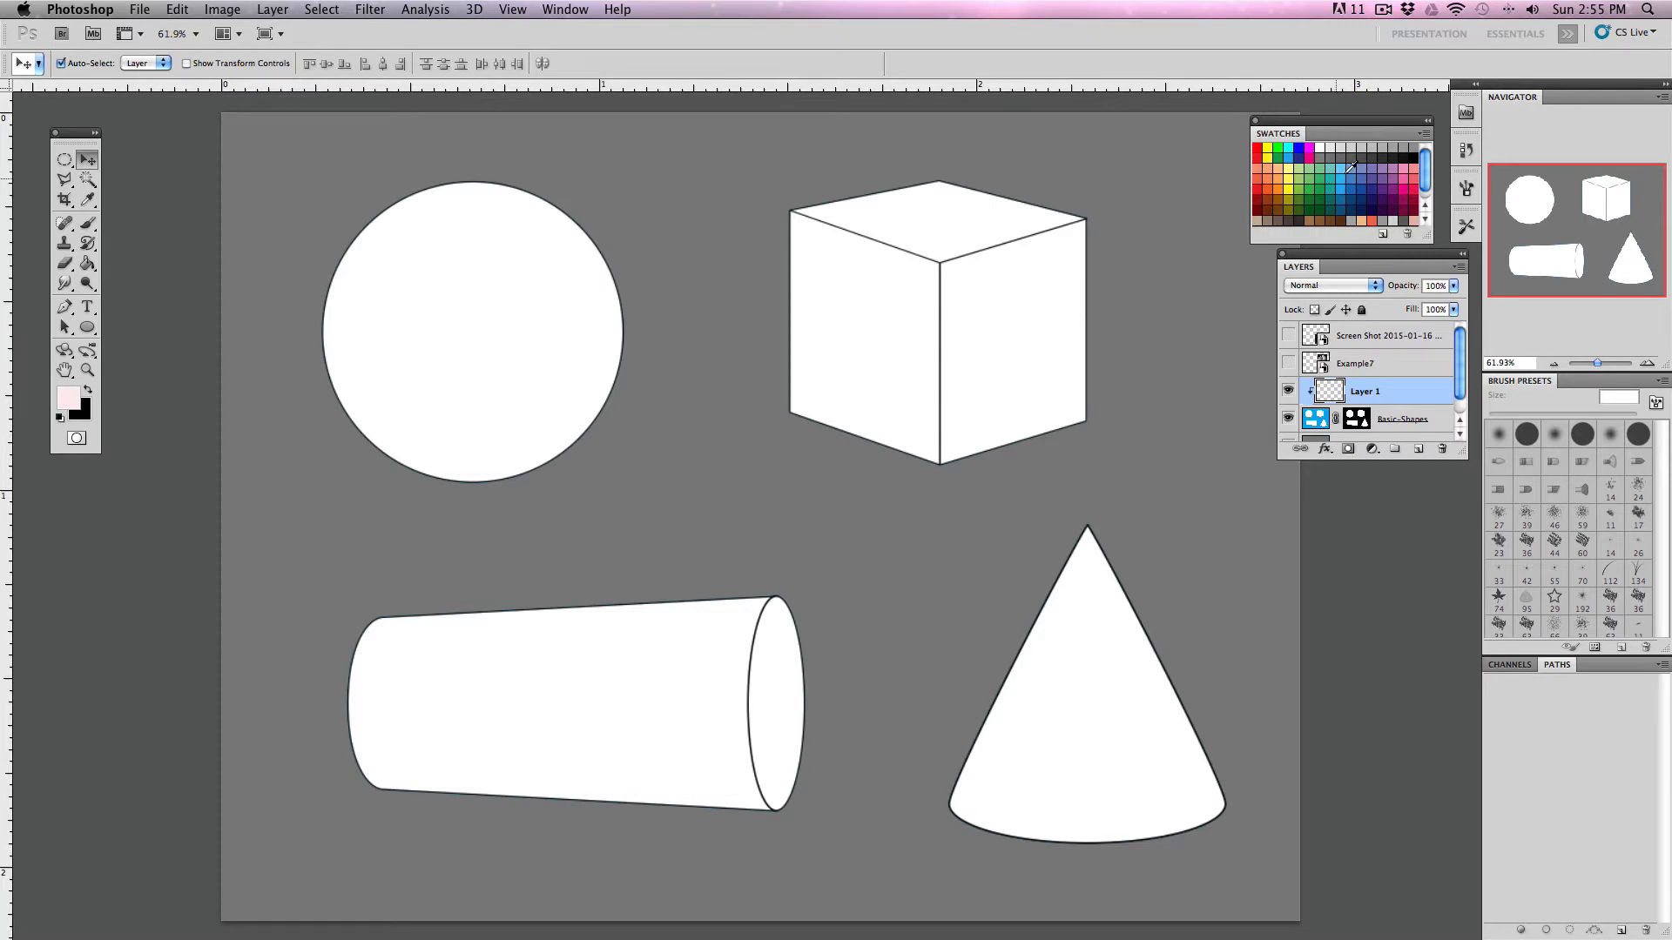
pyautogui.click(1417, 145)
pyautogui.click(86, 225)
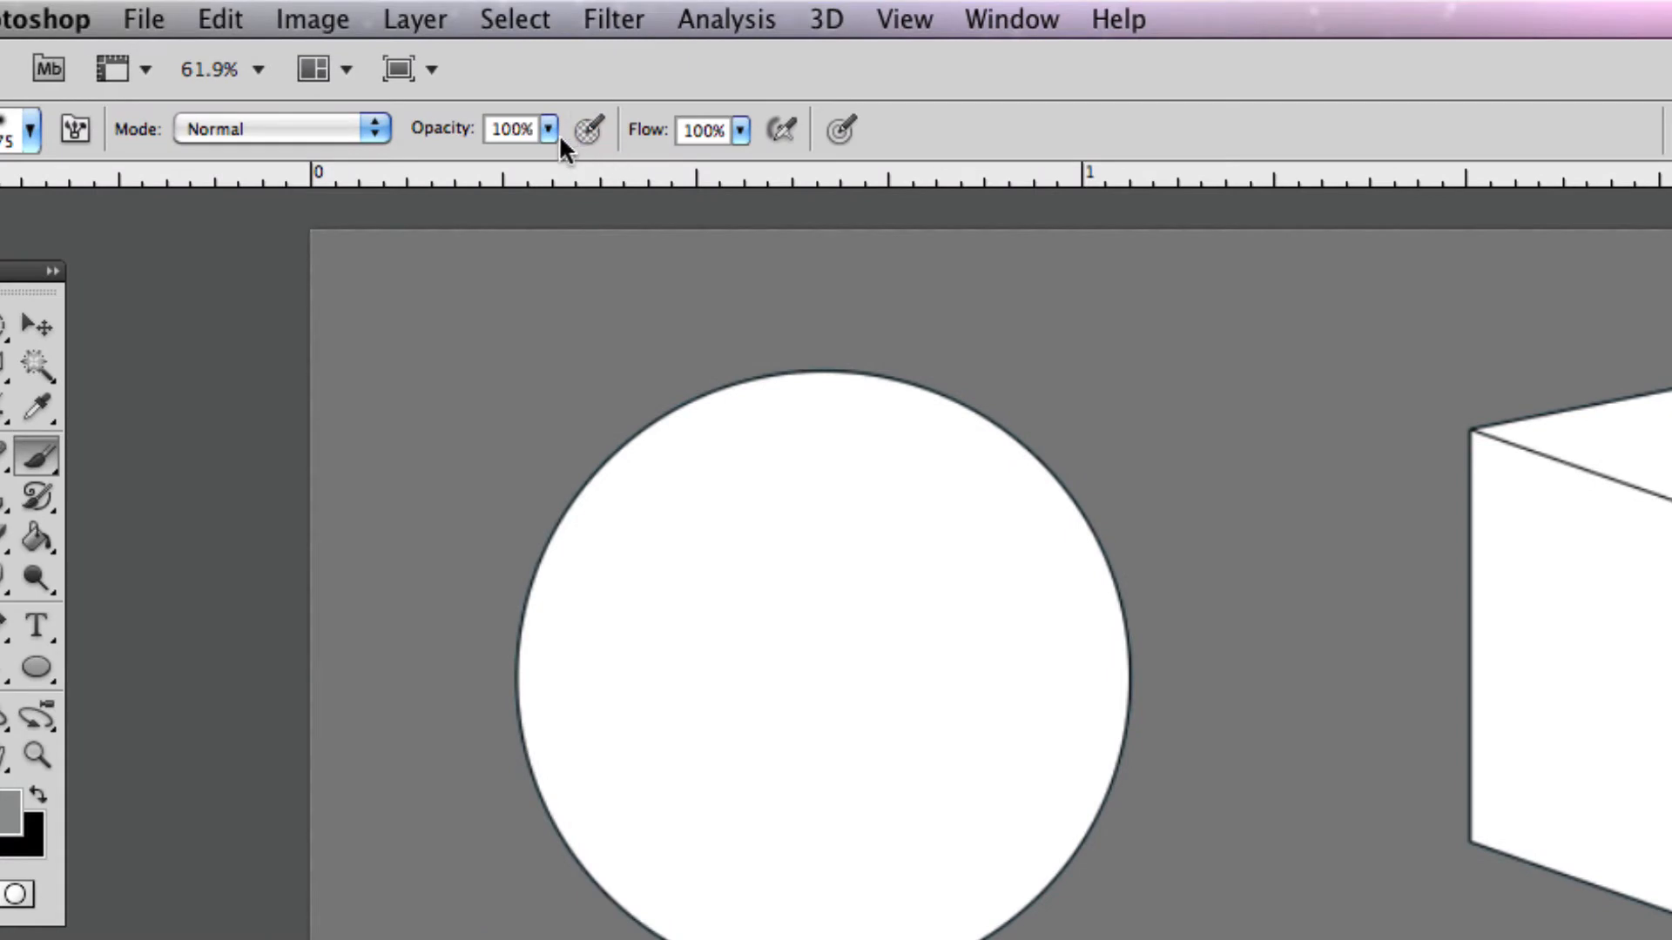
# - Cover the circle with mid-gray on Layer 1 using a soft 175 px brush at 100% opacity
pyautogui.click(30, 131)
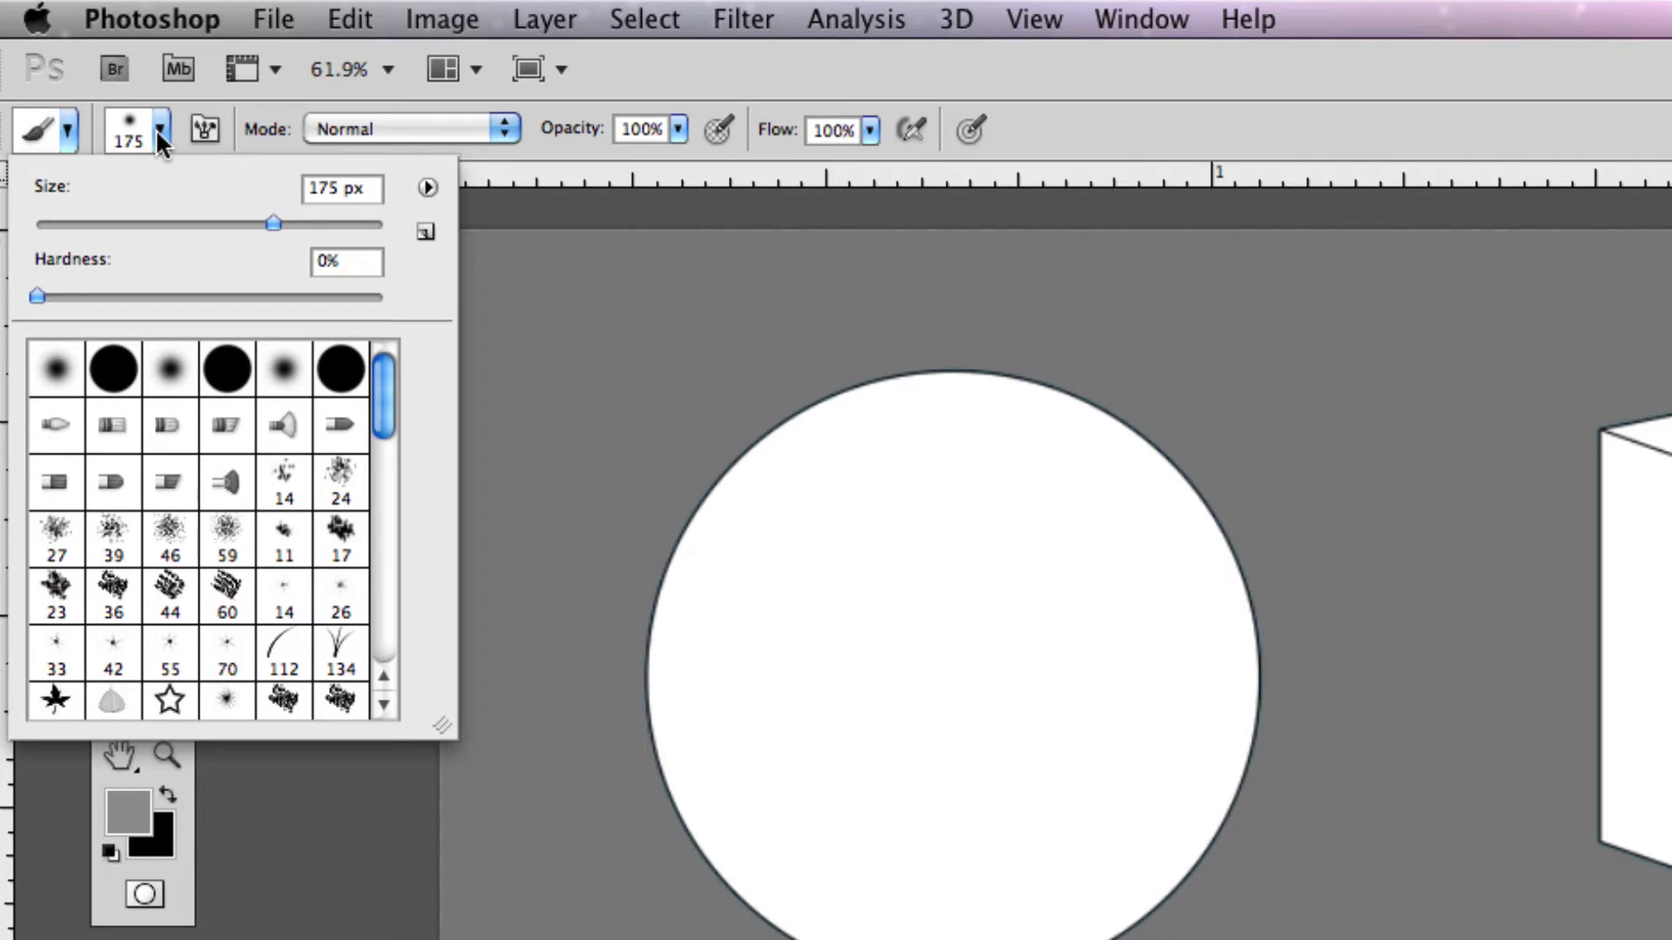
pyautogui.click(155, 128)
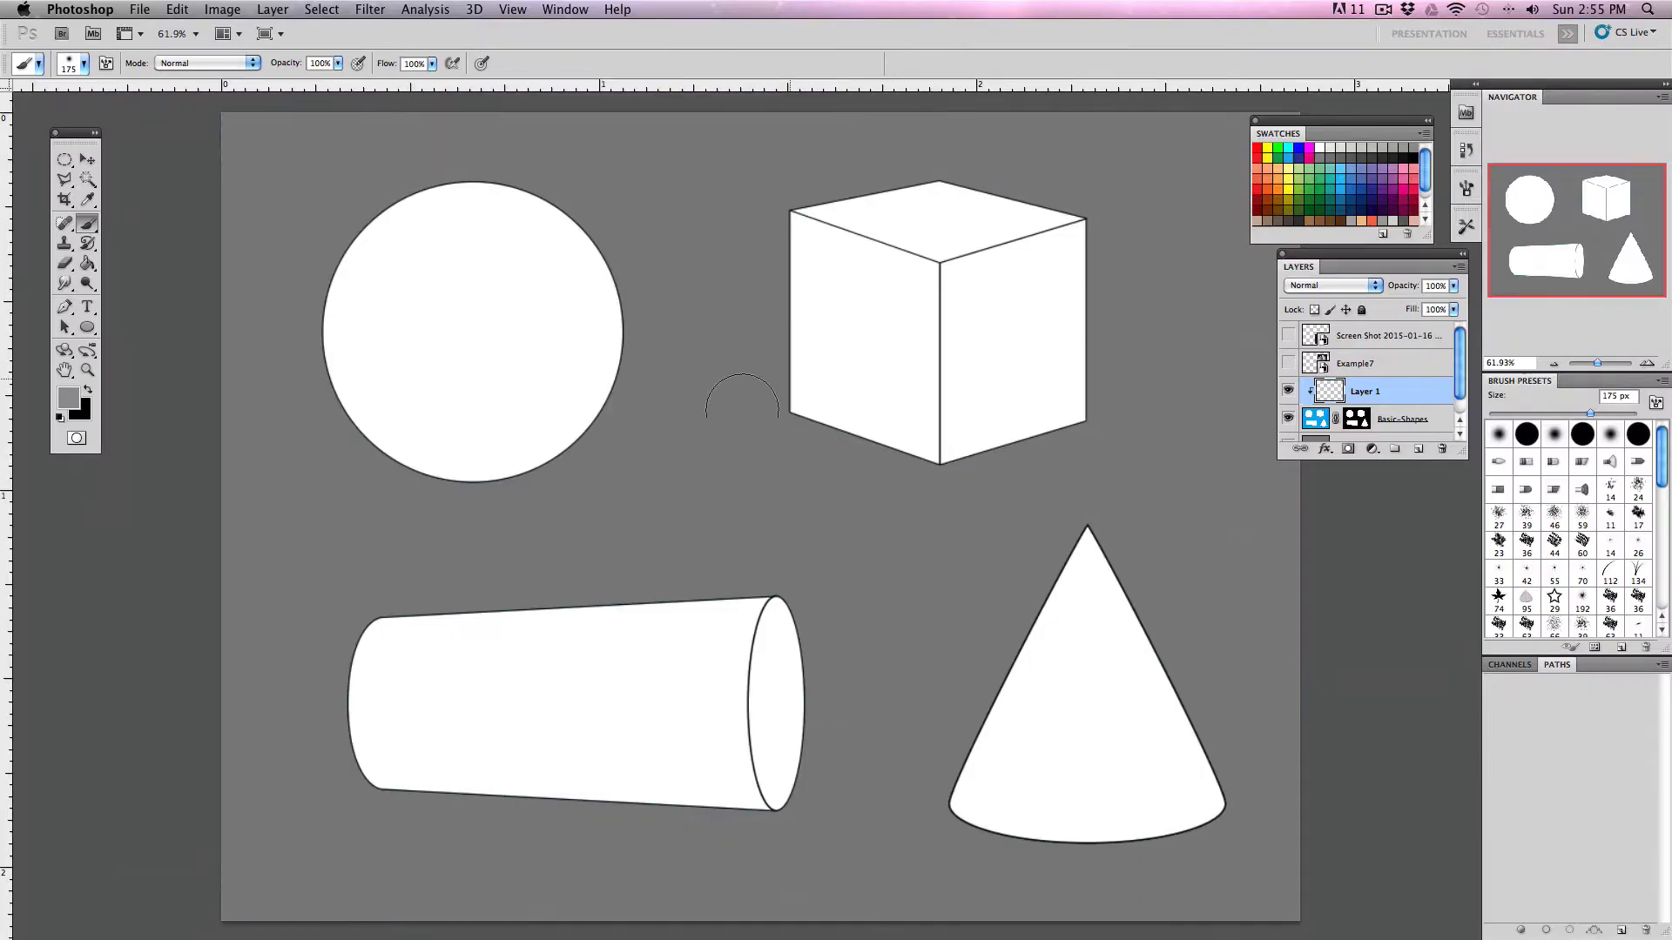
pyautogui.moveTo(374, 257)
pyautogui.mouseDown()
pyautogui.moveTo(415, 204)
pyautogui.moveTo(522, 232)
pyautogui.moveTo(410, 407)
pyautogui.moveTo(519, 391)
pyautogui.mouseUp()
pyautogui.moveTo(312, 397)
pyautogui.mouseDown()
pyautogui.moveTo(313, 336)
pyautogui.moveTo(440, 462)
pyautogui.moveTo(545, 440)
pyautogui.moveTo(618, 292)
pyautogui.mouseUp()
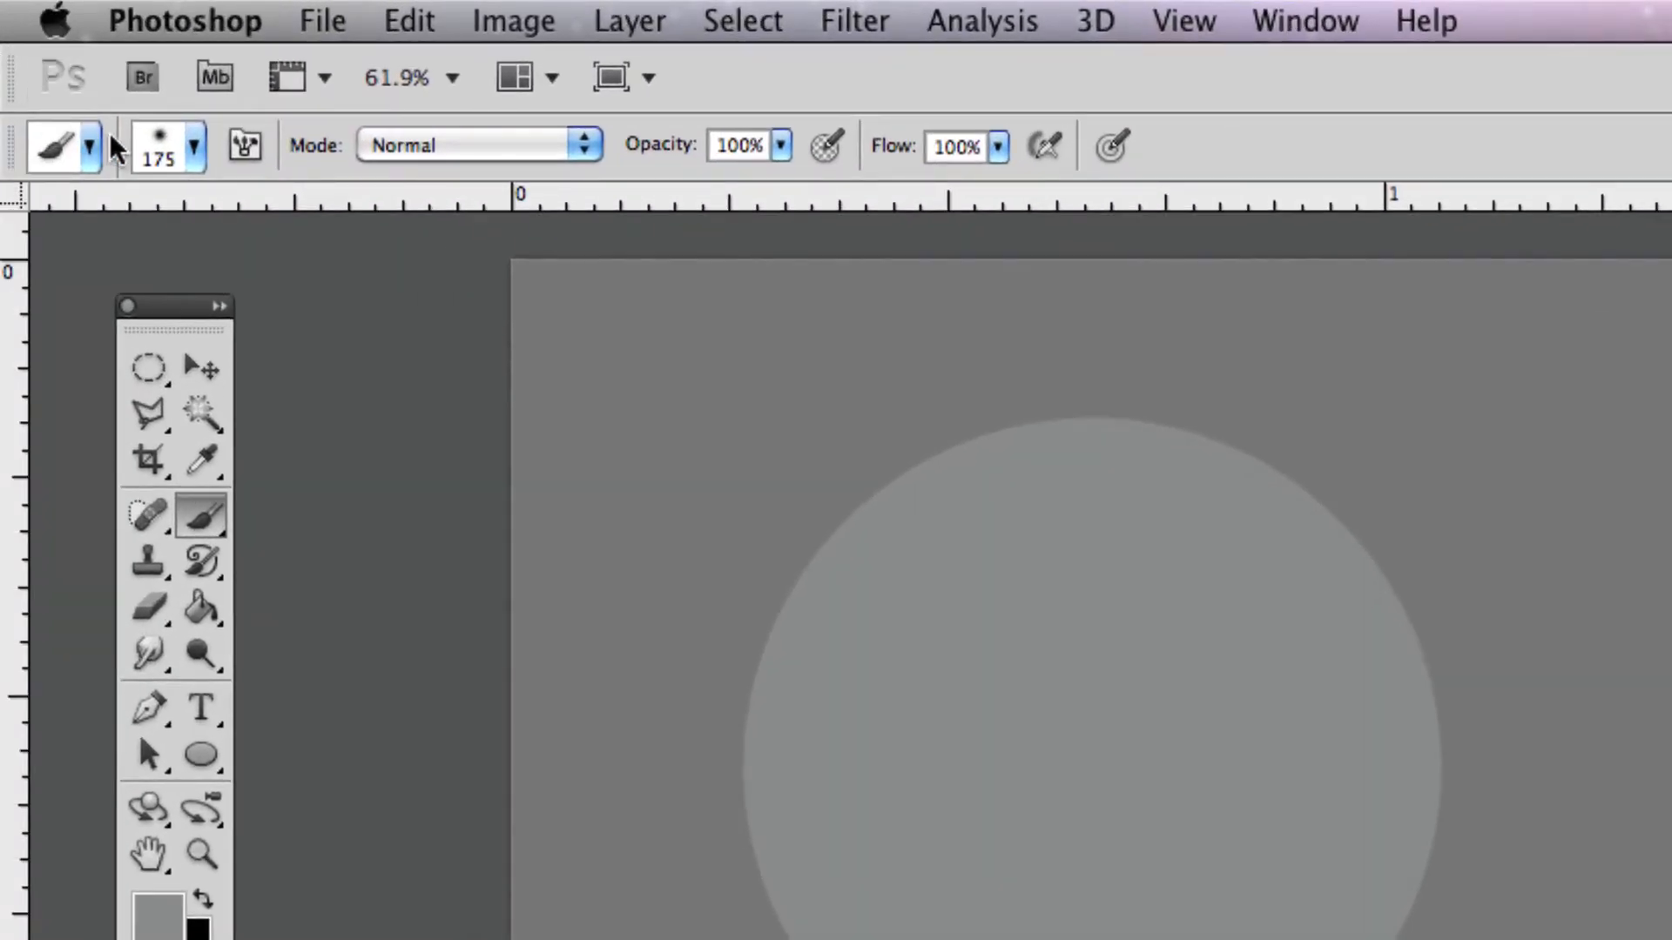
# - Set the brush hardness to 100%, keeping the 175 px size
pyautogui.click(179, 150)
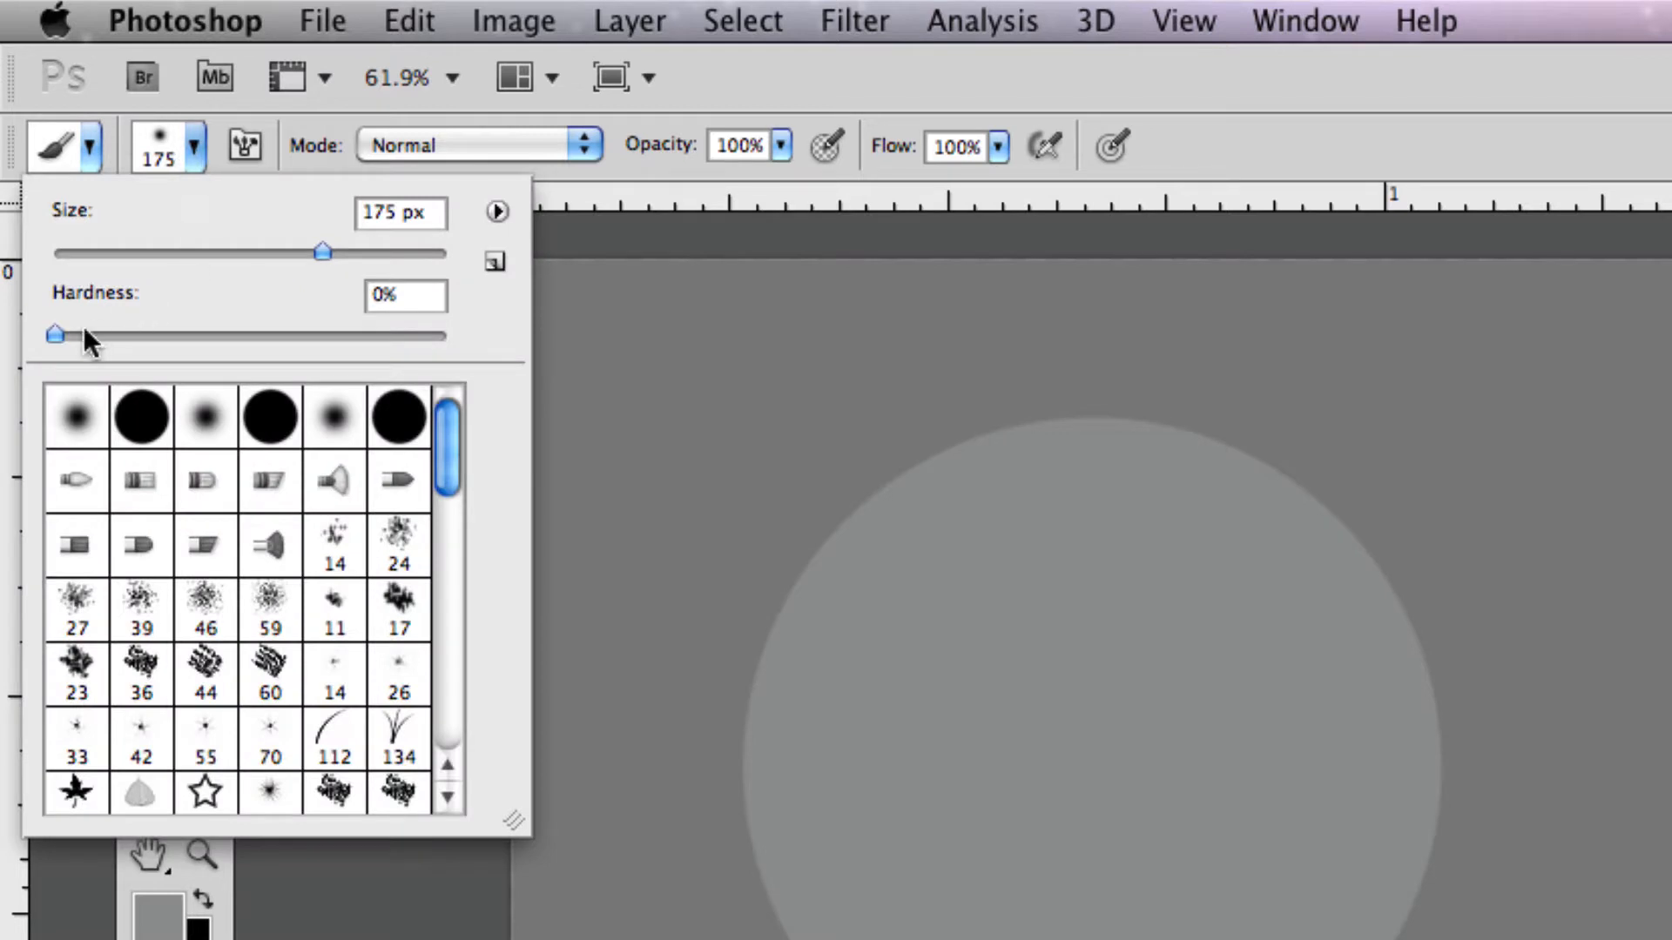
pyautogui.moveTo(64, 337); pyautogui.dragTo(446, 351)
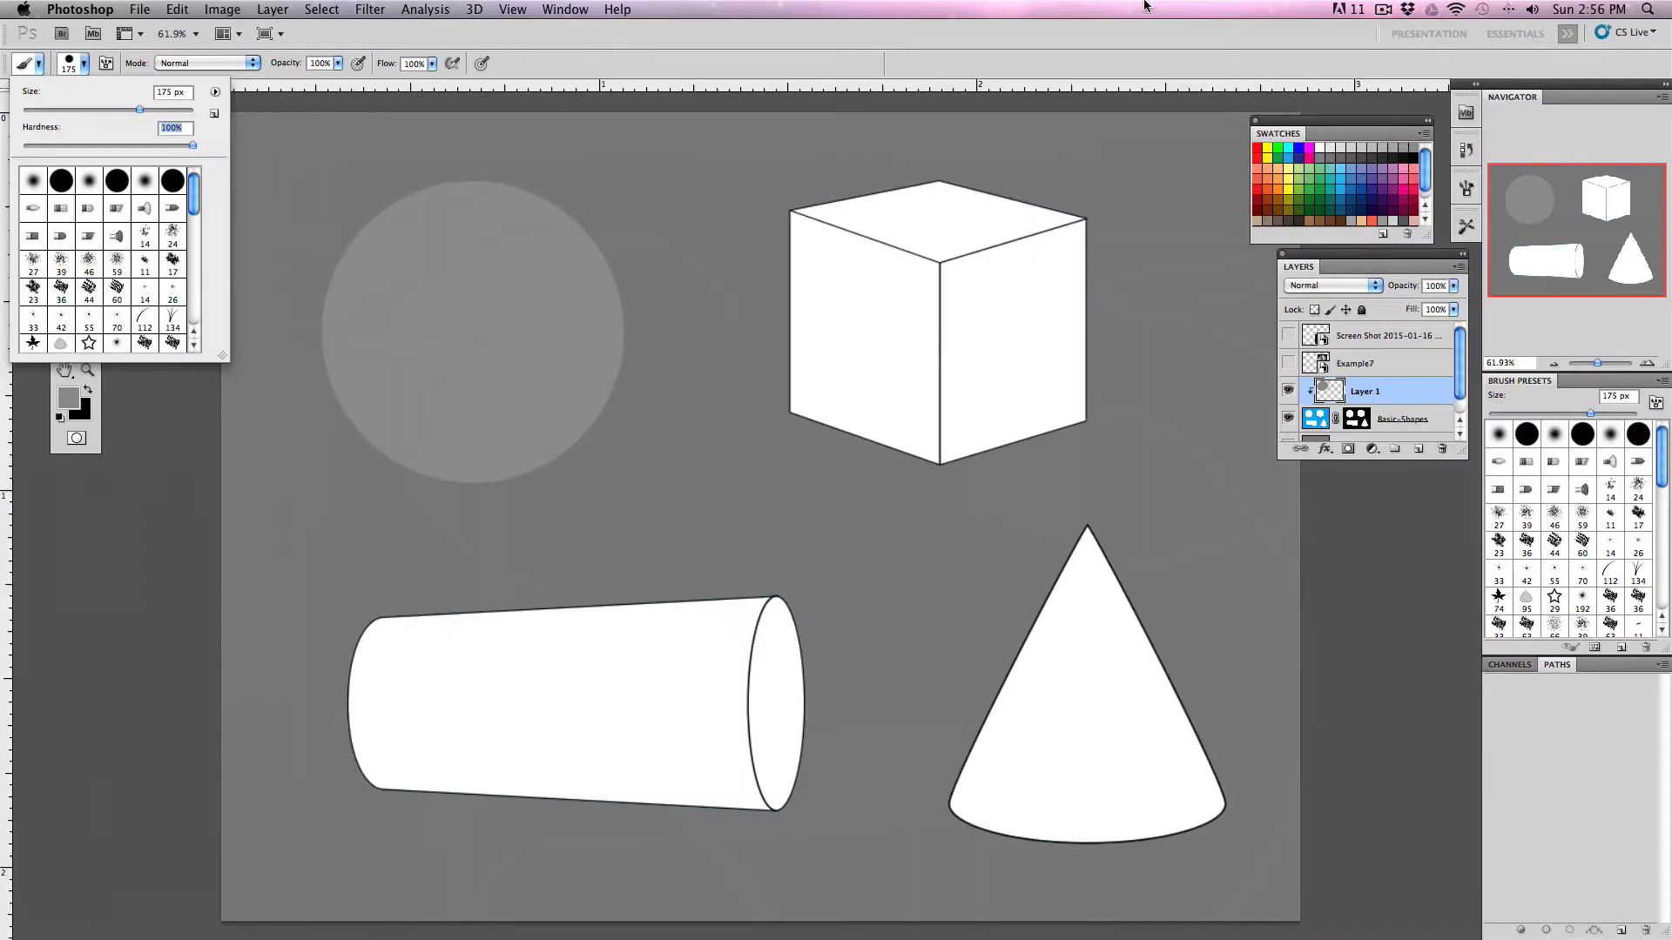
pyautogui.press('Return')
# - Build up a white highlight on the gray circle's upper-left area with a hard 90 px brush, starting at 20% opacity
pyautogui.click(1321, 146)
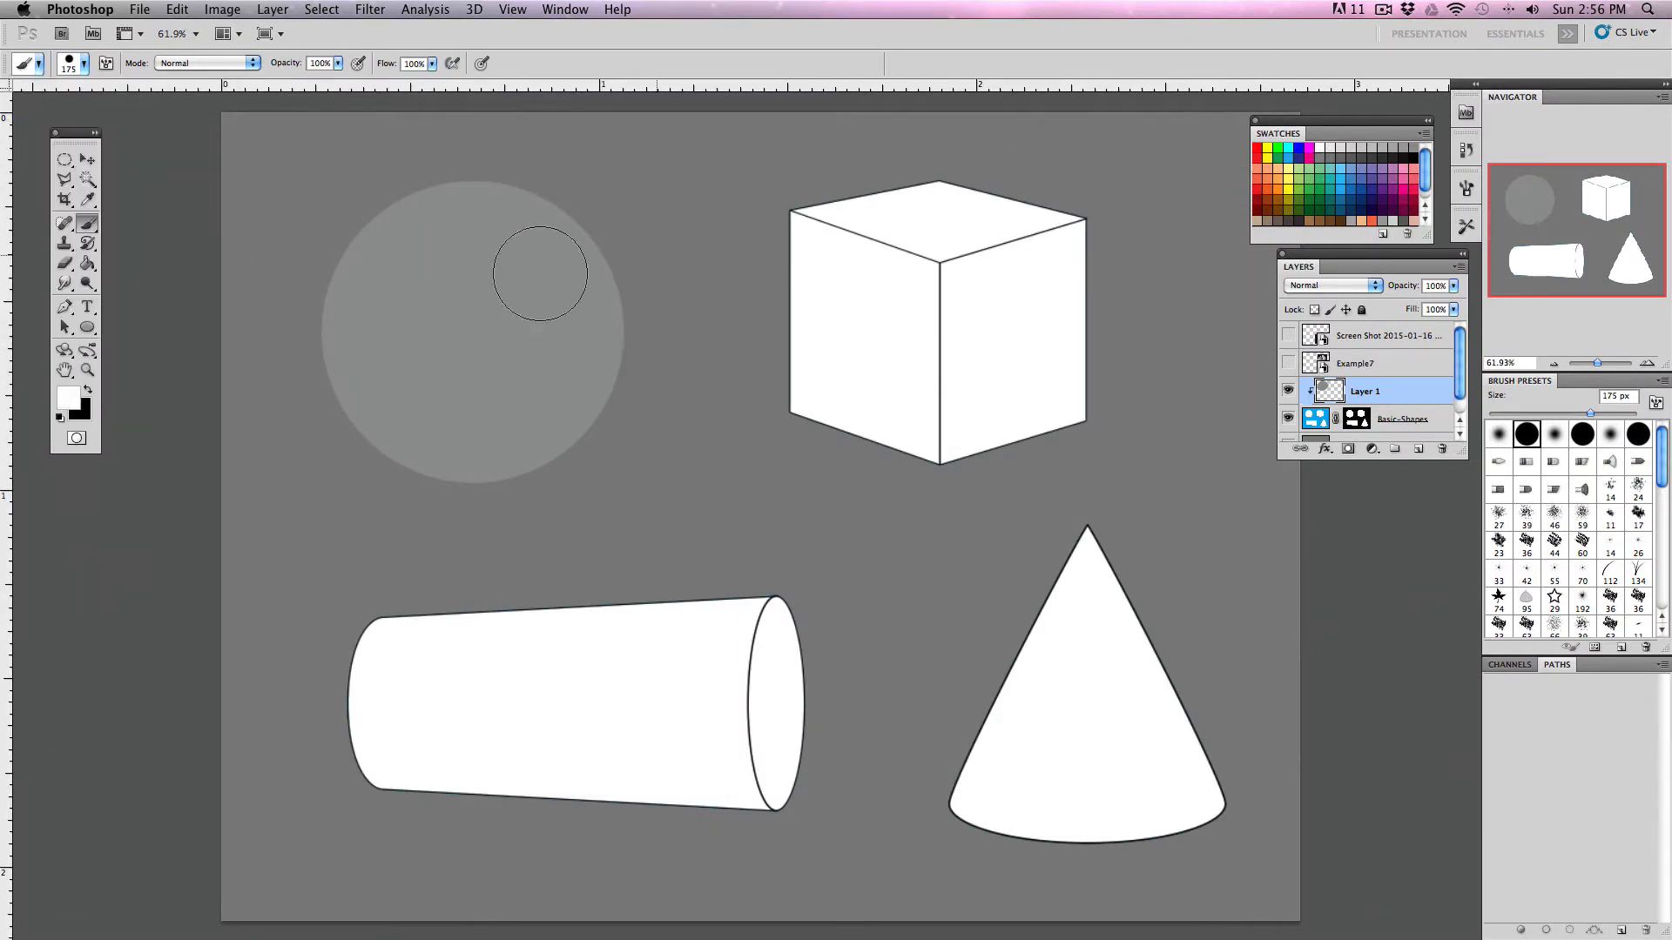
pyautogui.press('[')
pyautogui.press('[')
pyautogui.press('[')
pyautogui.press('[')
pyautogui.press('2')
pyautogui.click(417, 267)
pyautogui.click(413, 270)
pyautogui.click(421, 281)
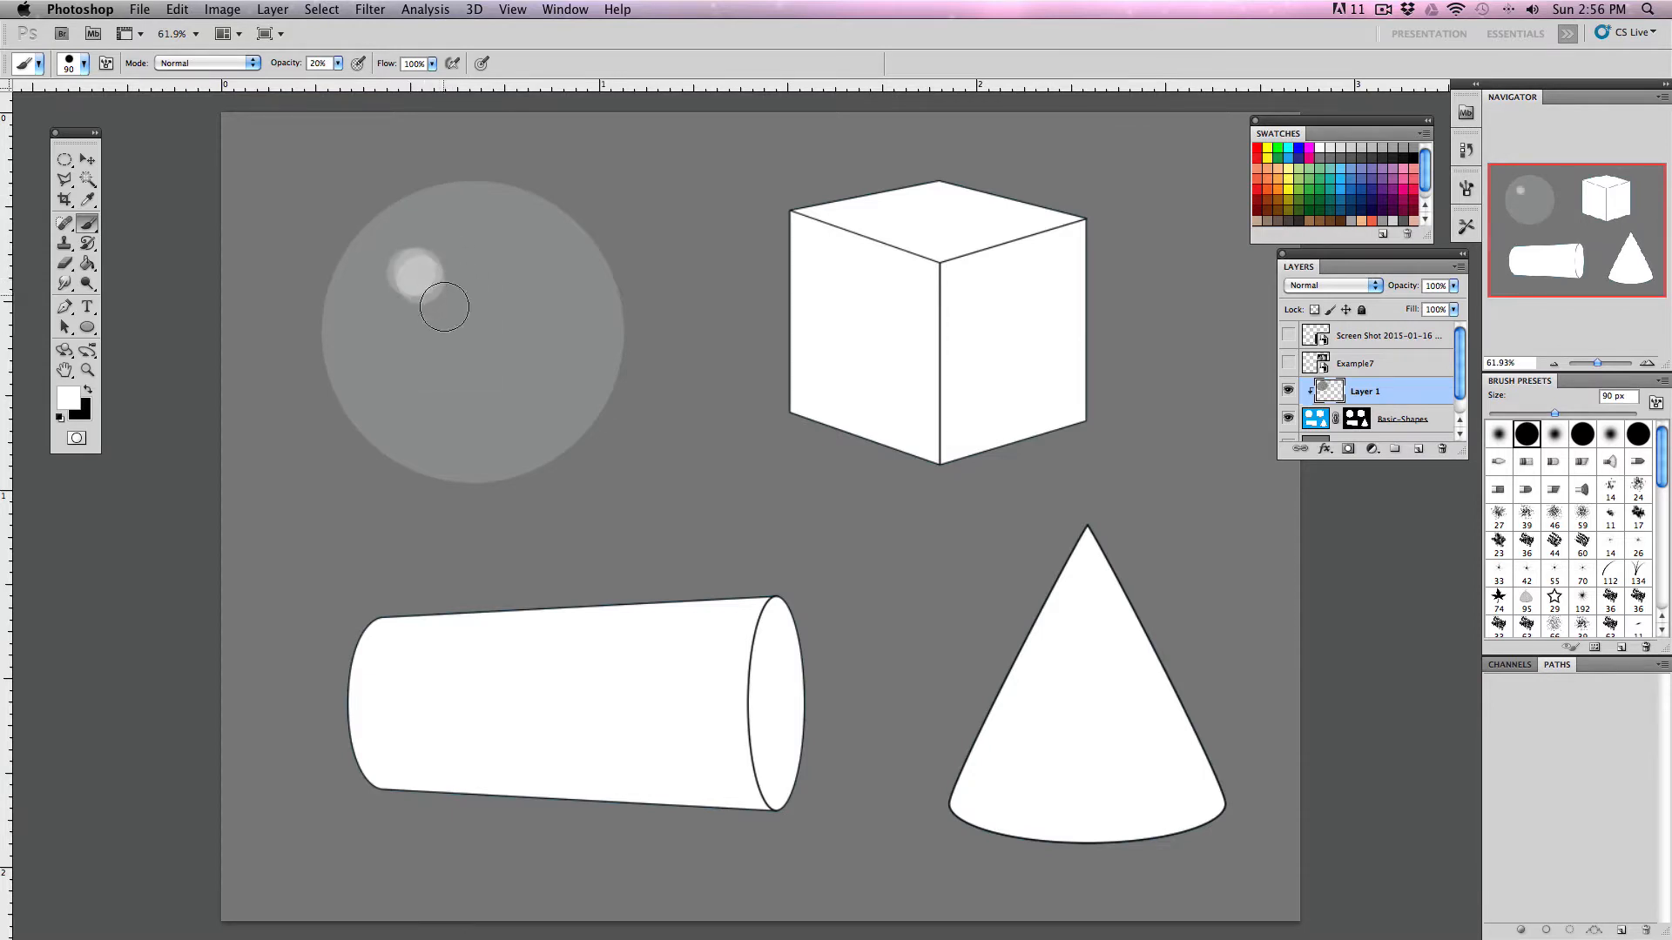
pyautogui.click(410, 304)
pyautogui.click(433, 253)
pyautogui.click(447, 295)
pyautogui.moveTo(410, 236)
pyautogui.mouseDown()
pyautogui.moveTo(384, 294)
pyautogui.moveTo(450, 264)
pyautogui.moveTo(426, 244)
pyautogui.moveTo(347, 311)
pyautogui.moveTo(355, 291)
pyautogui.moveTo(437, 341)
pyautogui.moveTo(354, 342)
pyautogui.moveTo(464, 263)
pyautogui.moveTo(418, 226)
pyautogui.moveTo(454, 309)
pyautogui.moveTo(484, 226)
pyautogui.moveTo(396, 340)
pyautogui.moveTo(479, 357)
pyautogui.moveTo(426, 391)
pyautogui.moveTo(332, 311)
pyautogui.moveTo(417, 285)
pyautogui.mouseUp()
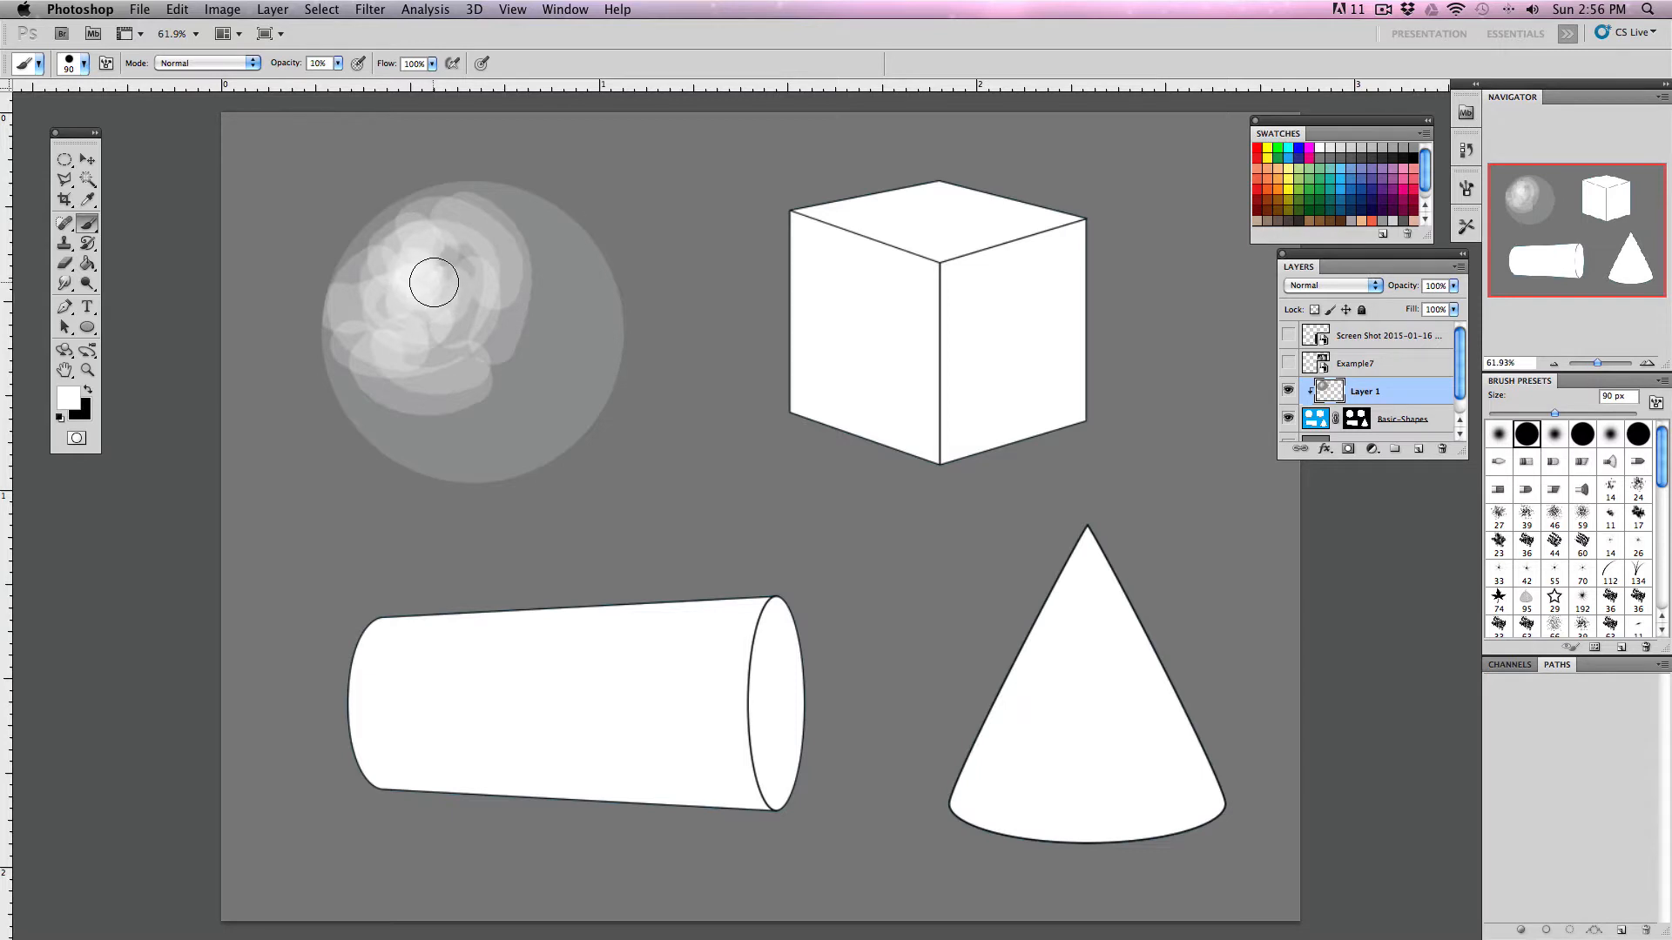
# - Extend the white highlight across the circle's lit side with a hard 70 px brush at 10% opacity
pyautogui.press('[')
pyautogui.moveTo(446, 244)
pyautogui.mouseDown()
pyautogui.moveTo(401, 274)
pyautogui.moveTo(475, 384)
pyautogui.moveTo(508, 223)
pyautogui.moveTo(430, 224)
pyautogui.moveTo(518, 366)
pyautogui.moveTo(473, 403)
pyautogui.moveTo(371, 355)
pyautogui.moveTo(435, 392)
pyautogui.moveTo(351, 250)
pyautogui.moveTo(416, 250)
pyautogui.moveTo(434, 284)
pyautogui.moveTo(412, 284)
pyautogui.moveTo(469, 332)
pyautogui.moveTo(410, 299)
pyautogui.moveTo(442, 284)
pyautogui.moveTo(417, 290)
pyautogui.moveTo(436, 238)
pyautogui.moveTo(499, 315)
pyautogui.moveTo(554, 235)
pyautogui.moveTo(470, 239)
pyautogui.moveTo(536, 416)
pyautogui.mouseUp()
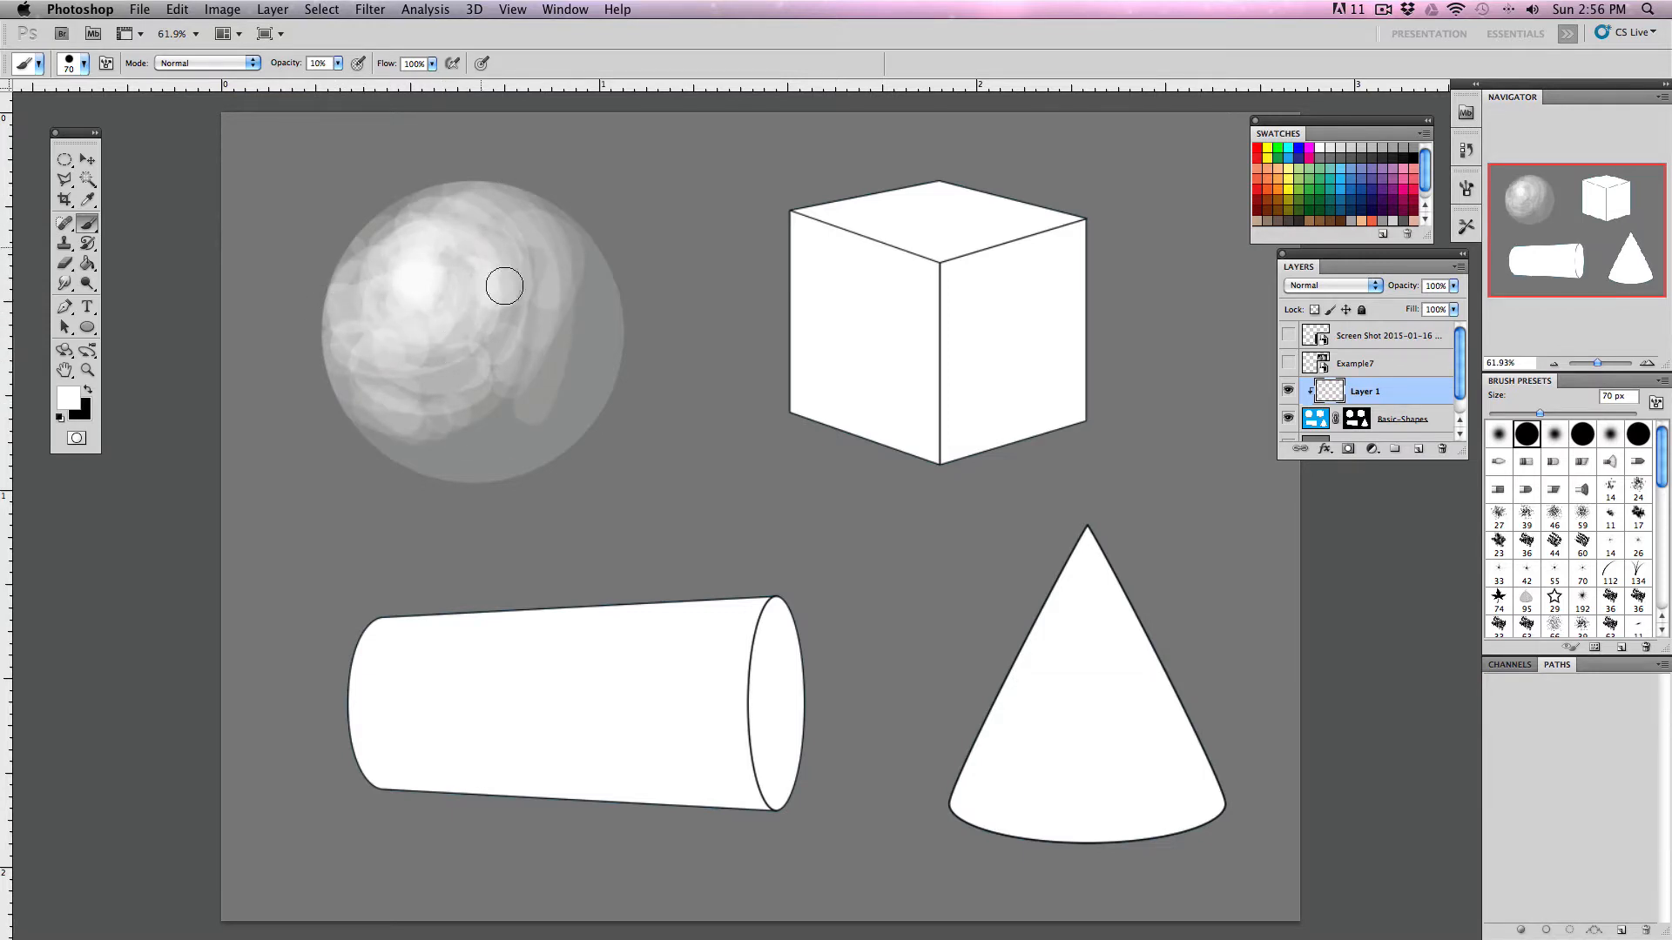
pyautogui.moveTo(405, 353)
pyautogui.mouseDown()
pyautogui.moveTo(365, 369)
pyautogui.moveTo(477, 366)
pyautogui.moveTo(514, 288)
pyautogui.moveTo(468, 217)
pyautogui.moveTo(374, 246)
pyautogui.moveTo(336, 298)
pyautogui.mouseUp()
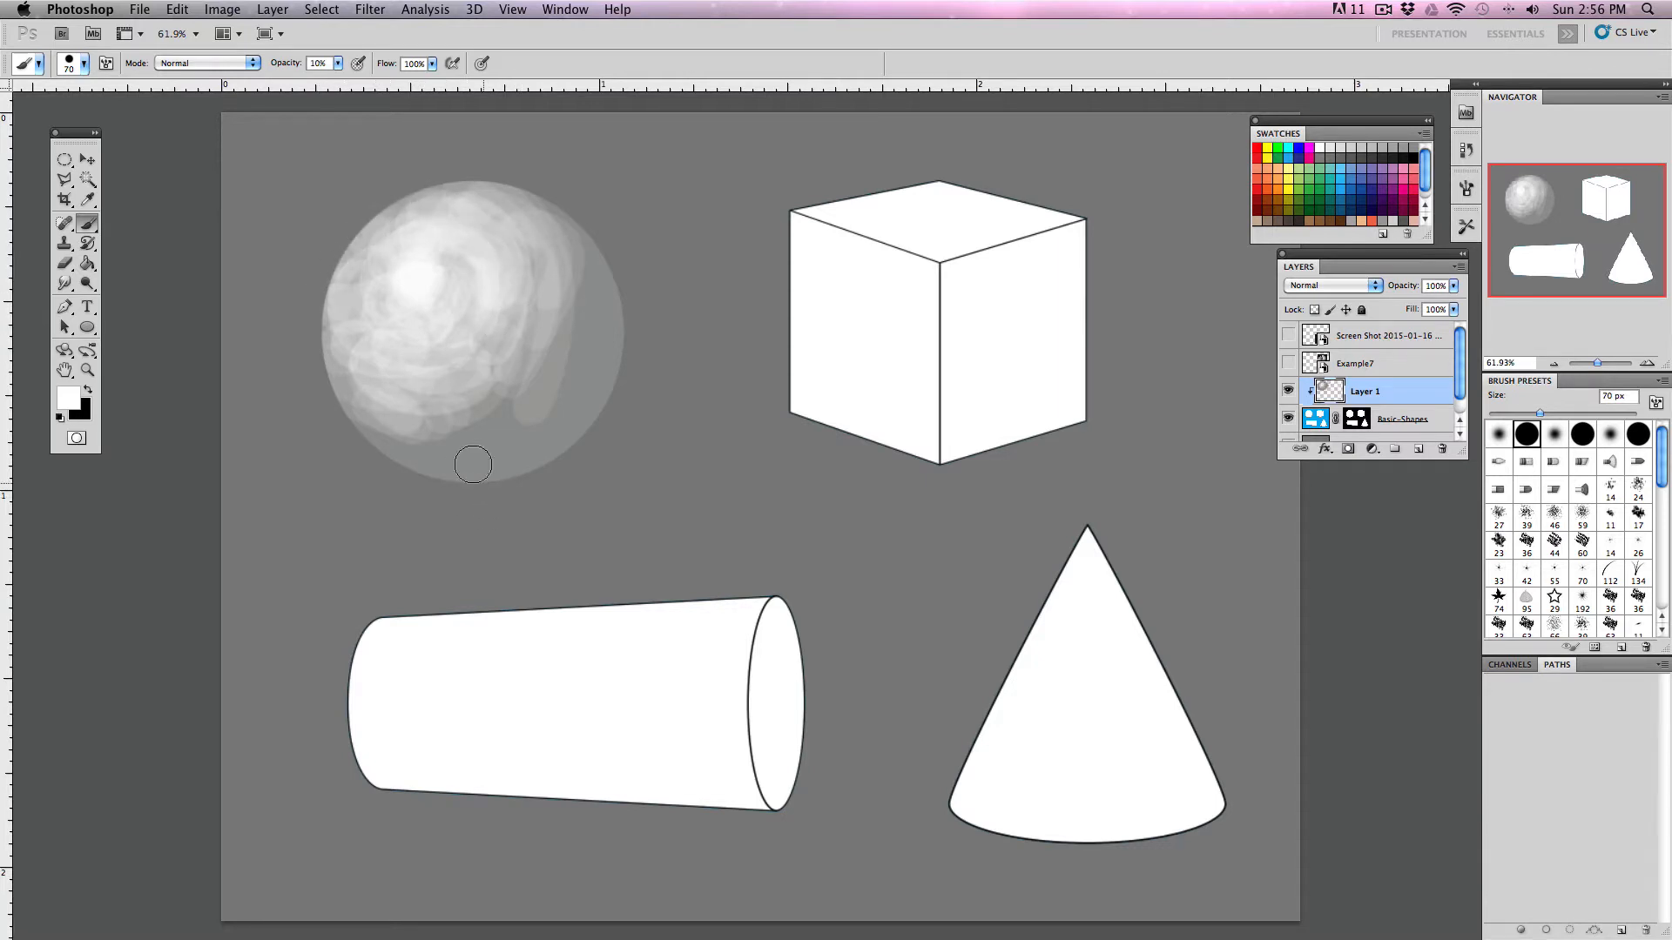
# - Shade the circle's right and lower edges with black at 10% opacity and blend the shadow transition with white strokes
pyautogui.click(1412, 158)
pyautogui.moveTo(590, 253)
pyautogui.mouseDown()
pyautogui.moveTo(544, 314)
pyautogui.moveTo(643, 301)
pyautogui.moveTo(587, 469)
pyautogui.moveTo(591, 251)
pyautogui.moveTo(557, 505)
pyautogui.moveTo(462, 513)
pyautogui.moveTo(356, 464)
pyautogui.moveTo(508, 484)
pyautogui.moveTo(508, 462)
pyautogui.moveTo(562, 452)
pyautogui.moveTo(580, 300)
pyautogui.moveTo(564, 419)
pyautogui.moveTo(511, 447)
pyautogui.moveTo(427, 446)
pyautogui.moveTo(544, 365)
pyautogui.moveTo(548, 392)
pyautogui.moveTo(568, 378)
pyautogui.moveTo(557, 241)
pyautogui.moveTo(637, 313)
pyautogui.moveTo(602, 266)
pyautogui.moveTo(586, 382)
pyautogui.moveTo(458, 458)
pyautogui.moveTo(554, 448)
pyautogui.moveTo(577, 418)
pyautogui.moveTo(513, 202)
pyautogui.moveTo(543, 194)
pyautogui.moveTo(569, 279)
pyautogui.moveTo(538, 373)
pyautogui.moveTo(451, 431)
pyautogui.moveTo(370, 452)
pyautogui.moveTo(549, 449)
pyautogui.moveTo(504, 184)
pyautogui.moveTo(534, 192)
pyautogui.moveTo(523, 127)
pyautogui.mouseUp()
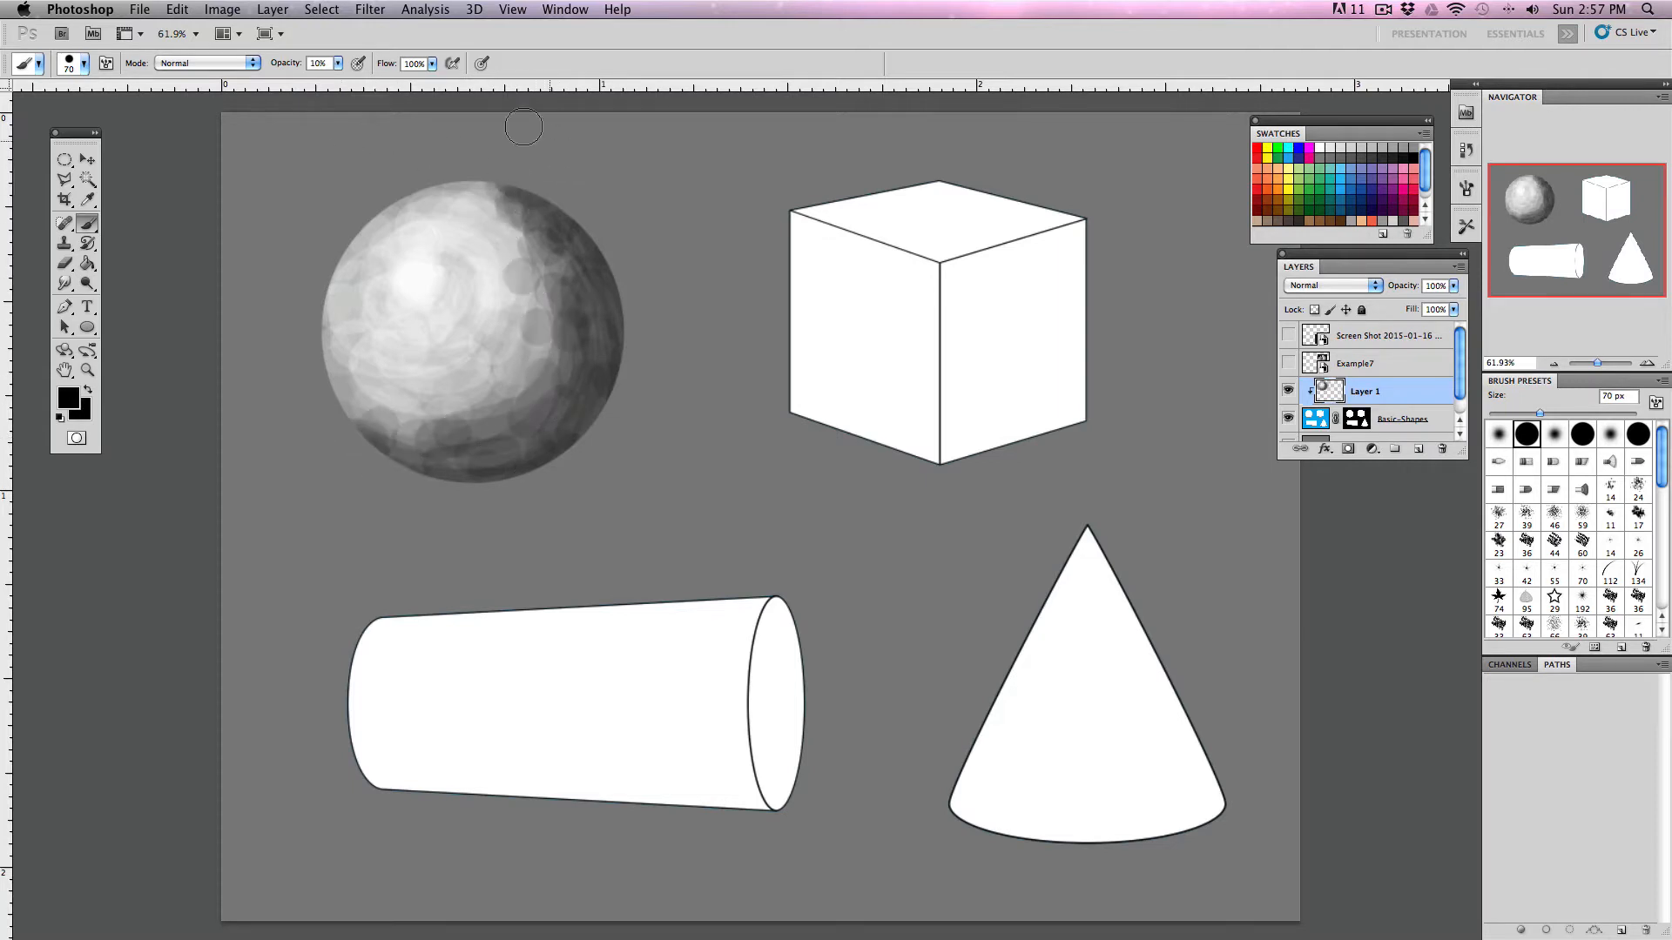
pyautogui.click(481, 64)
pyautogui.moveTo(560, 376)
pyautogui.mouseDown()
pyautogui.moveTo(557, 298)
pyautogui.moveTo(563, 384)
pyautogui.moveTo(503, 426)
pyautogui.moveTo(394, 424)
pyautogui.moveTo(533, 387)
pyautogui.moveTo(542, 304)
pyautogui.moveTo(510, 364)
pyautogui.moveTo(476, 202)
pyautogui.mouseUp()
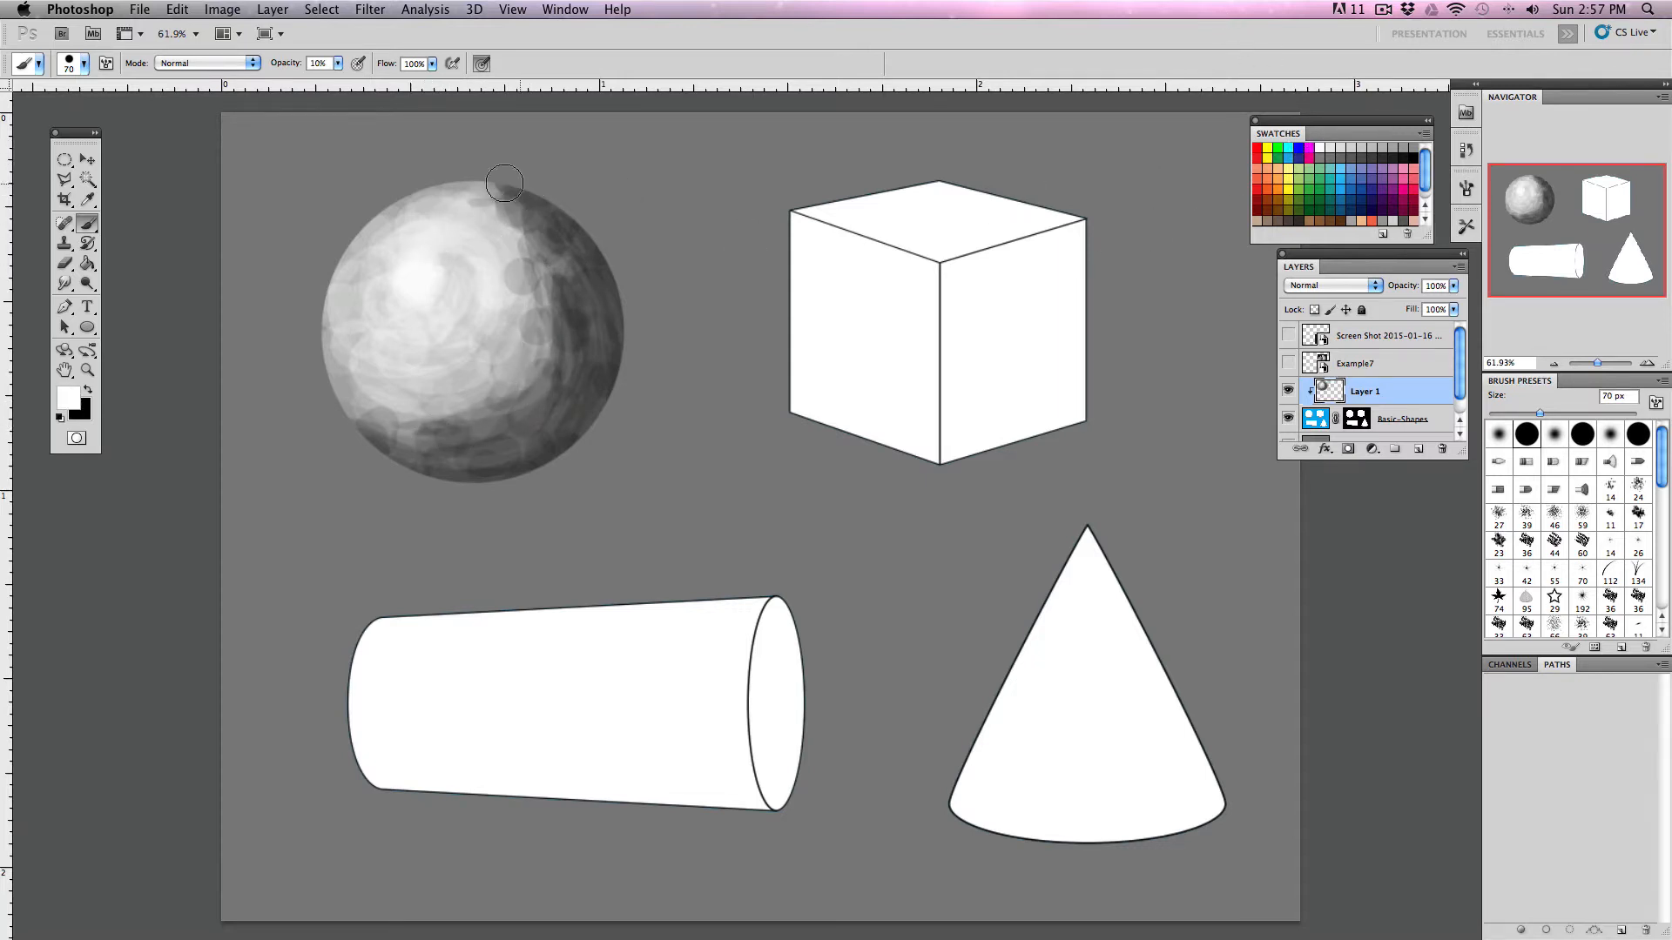
pyautogui.moveTo(521, 218); pyautogui.dragTo(557, 269)
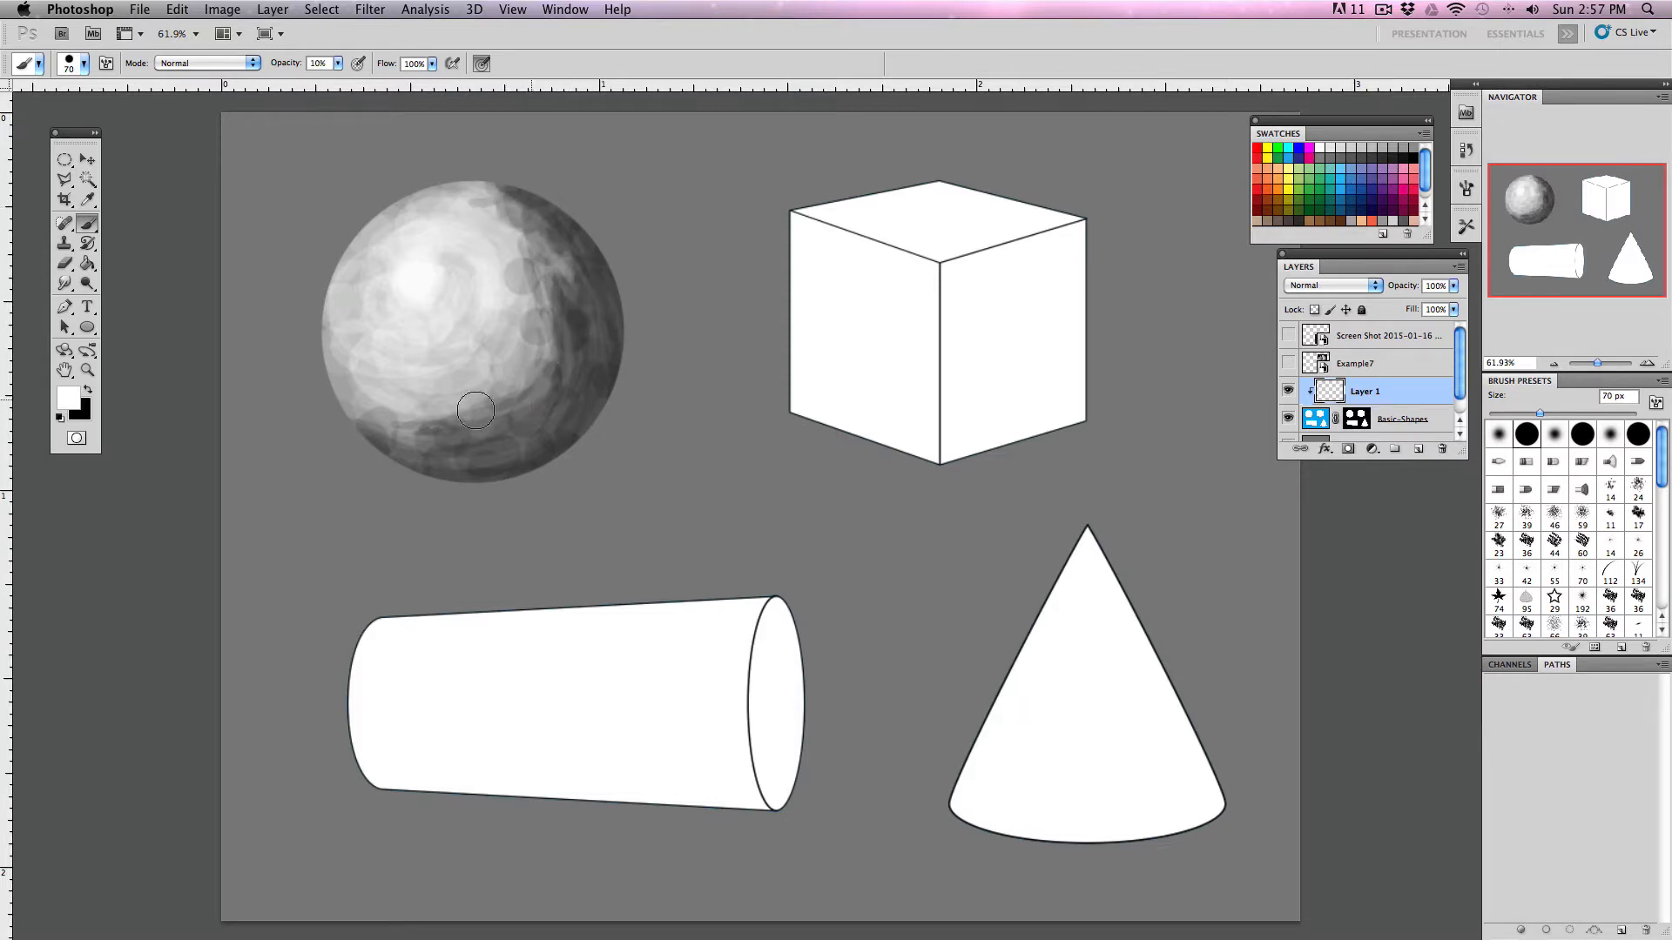
pyautogui.moveTo(475, 410)
pyautogui.mouseDown()
pyautogui.moveTo(548, 322)
pyautogui.moveTo(557, 266)
pyautogui.mouseUp()
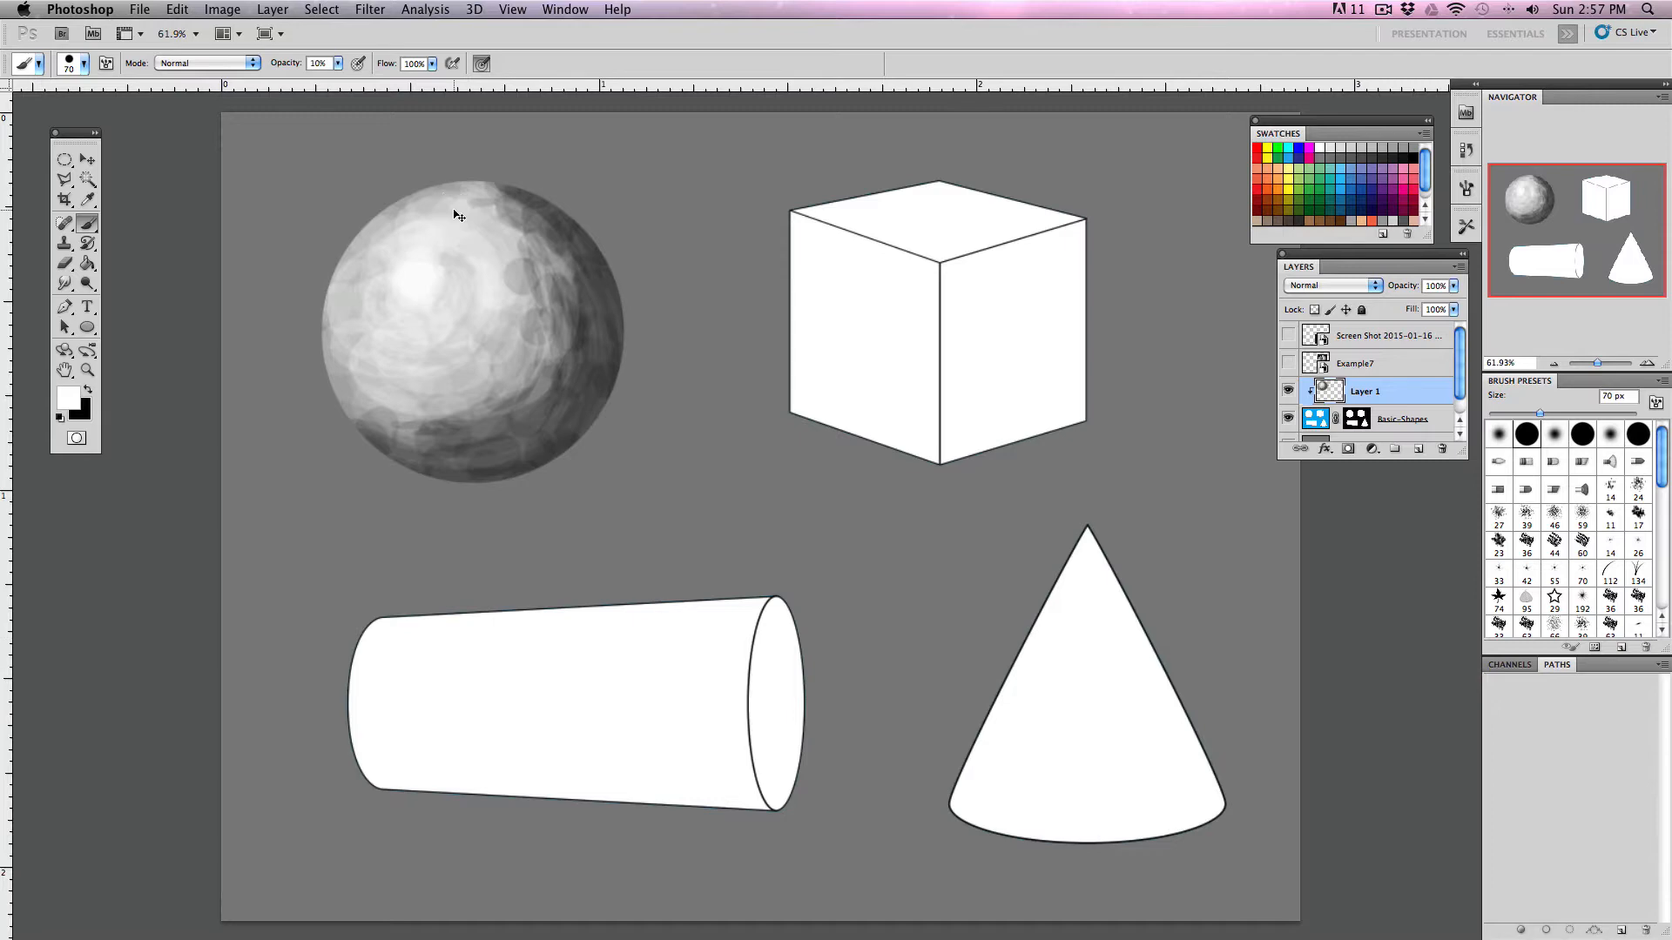
# - Clear all the paint from Layer 1 and set the brush hardness to 0%
pyautogui.press('super+a')
pyautogui.press('BackSpace')
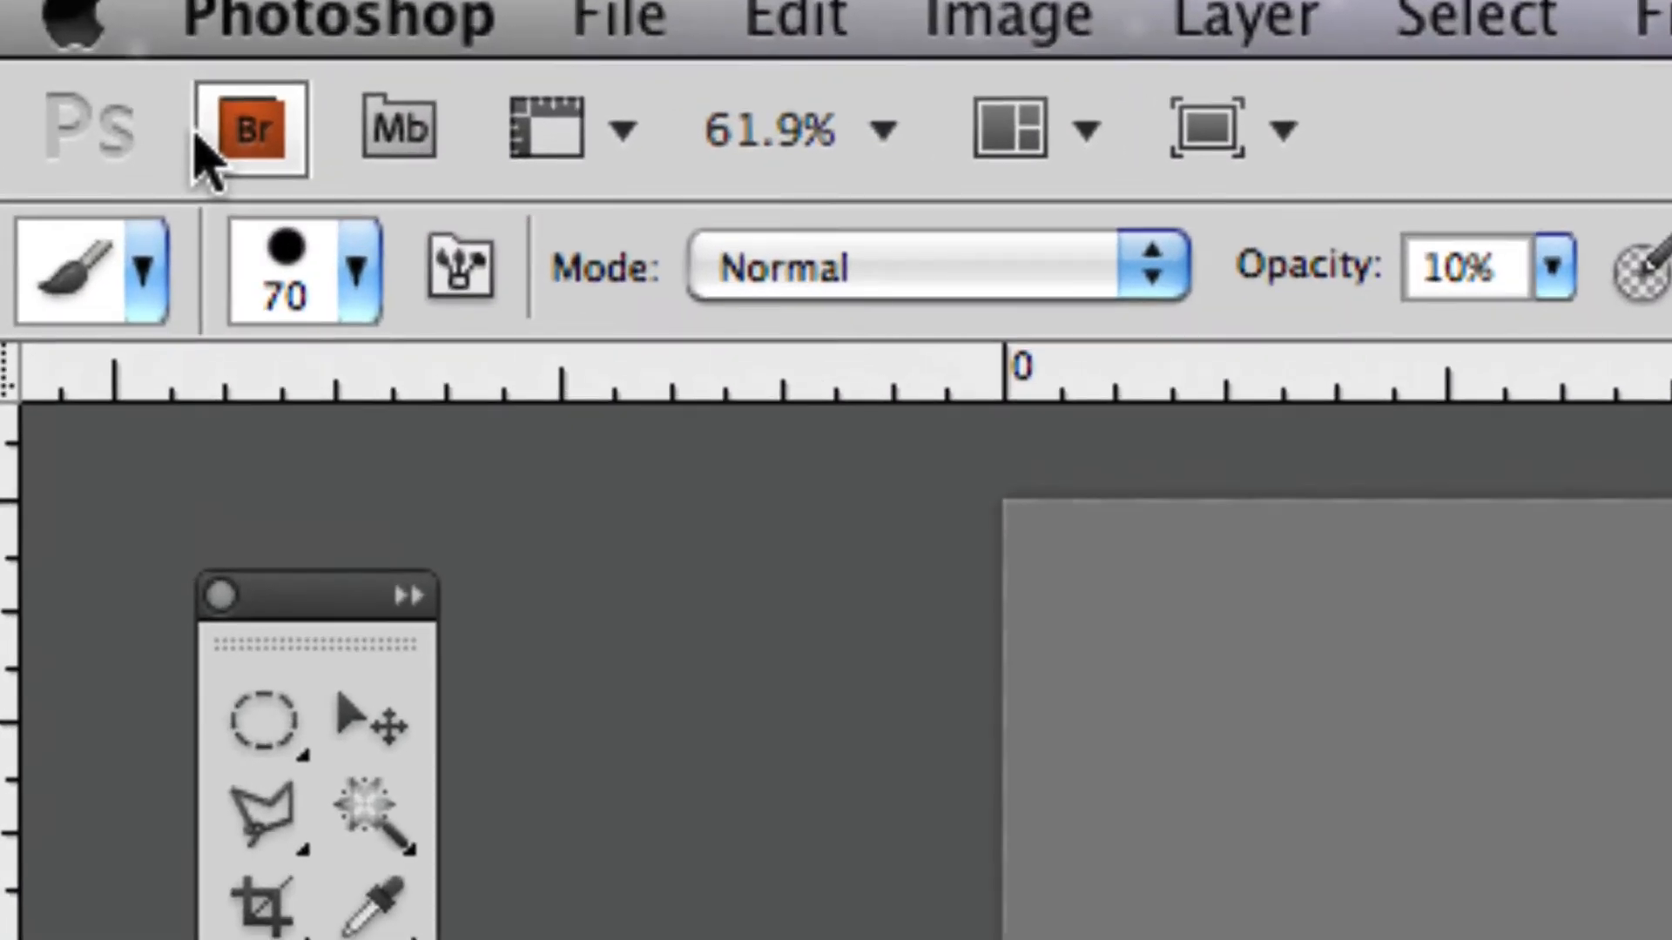
pyautogui.click(82, 61)
pyautogui.moveTo(488, 670); pyautogui.dragTo(0, 679)
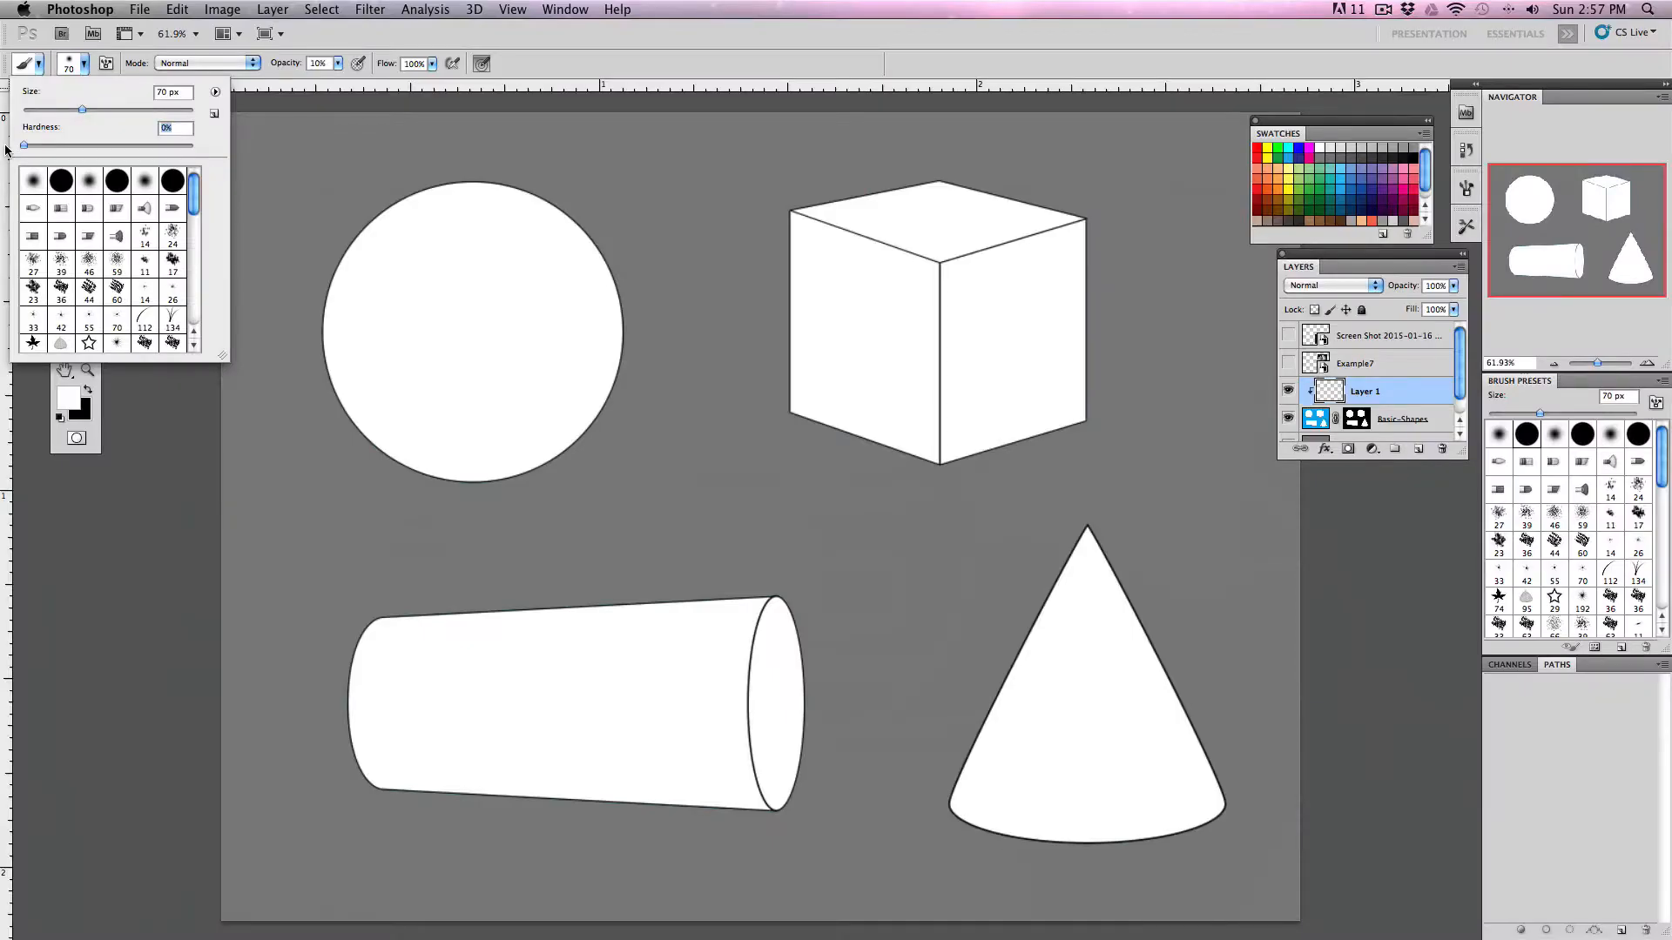
pyautogui.click(591, 65)
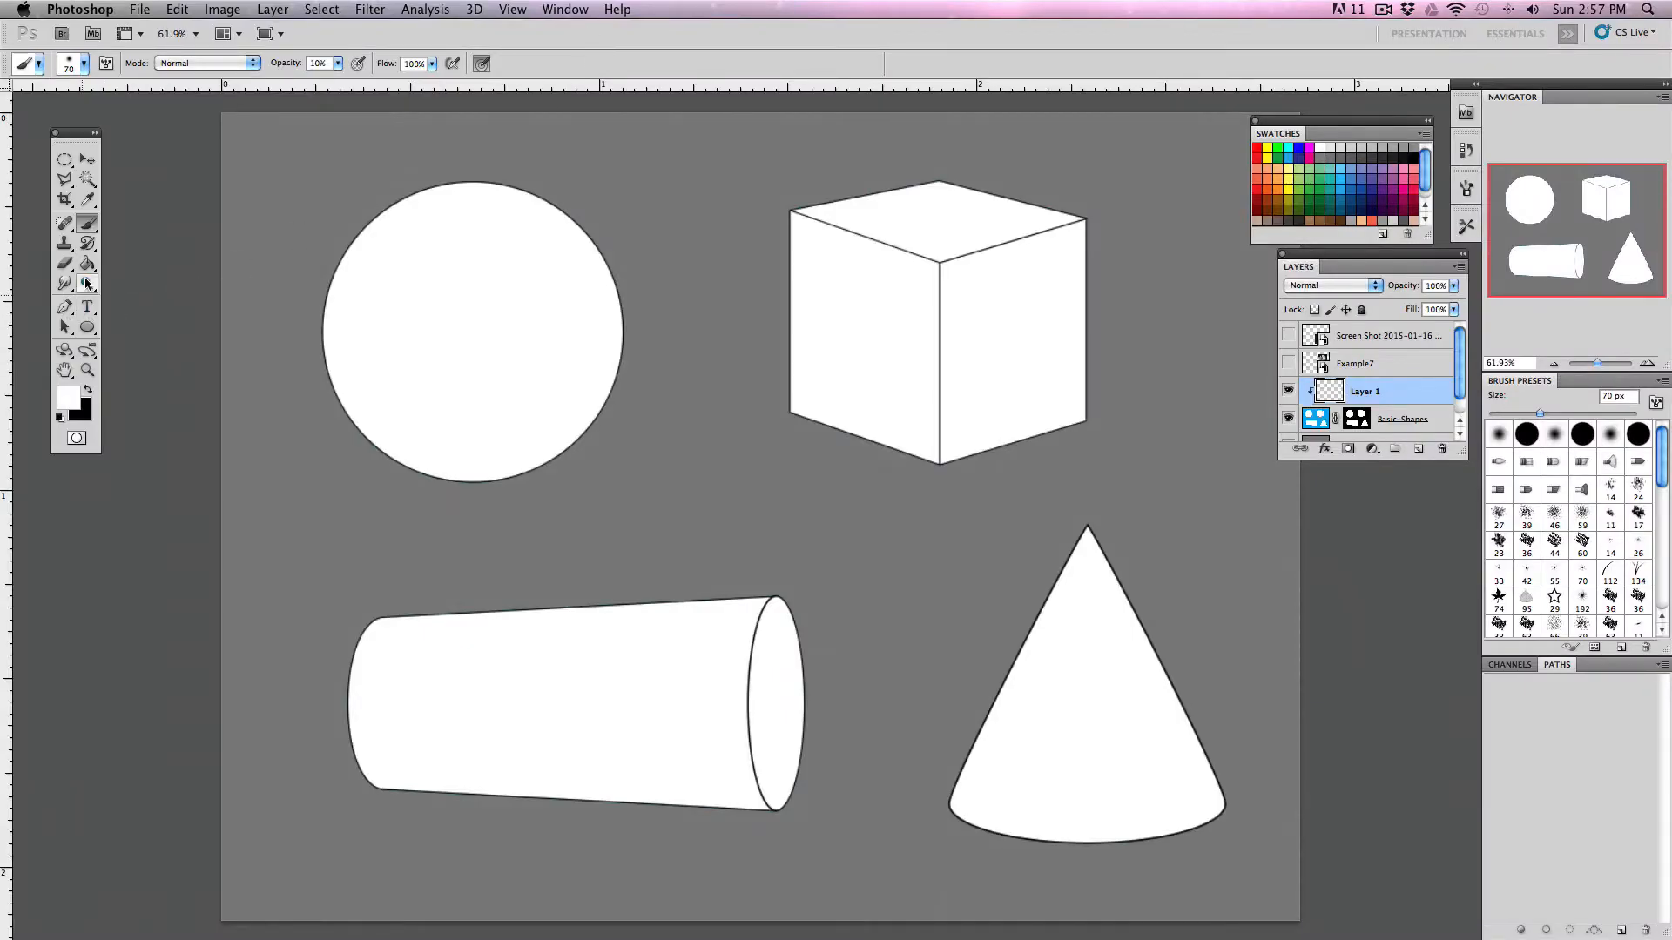
# - Cover the circle with mid-gray using a soft brush enlarged to 175 px at 100% opacity
pyautogui.click(1413, 148)
pyautogui.press(']')
pyautogui.press(']')
pyautogui.press(']')
pyautogui.press(']')
pyautogui.press(']')
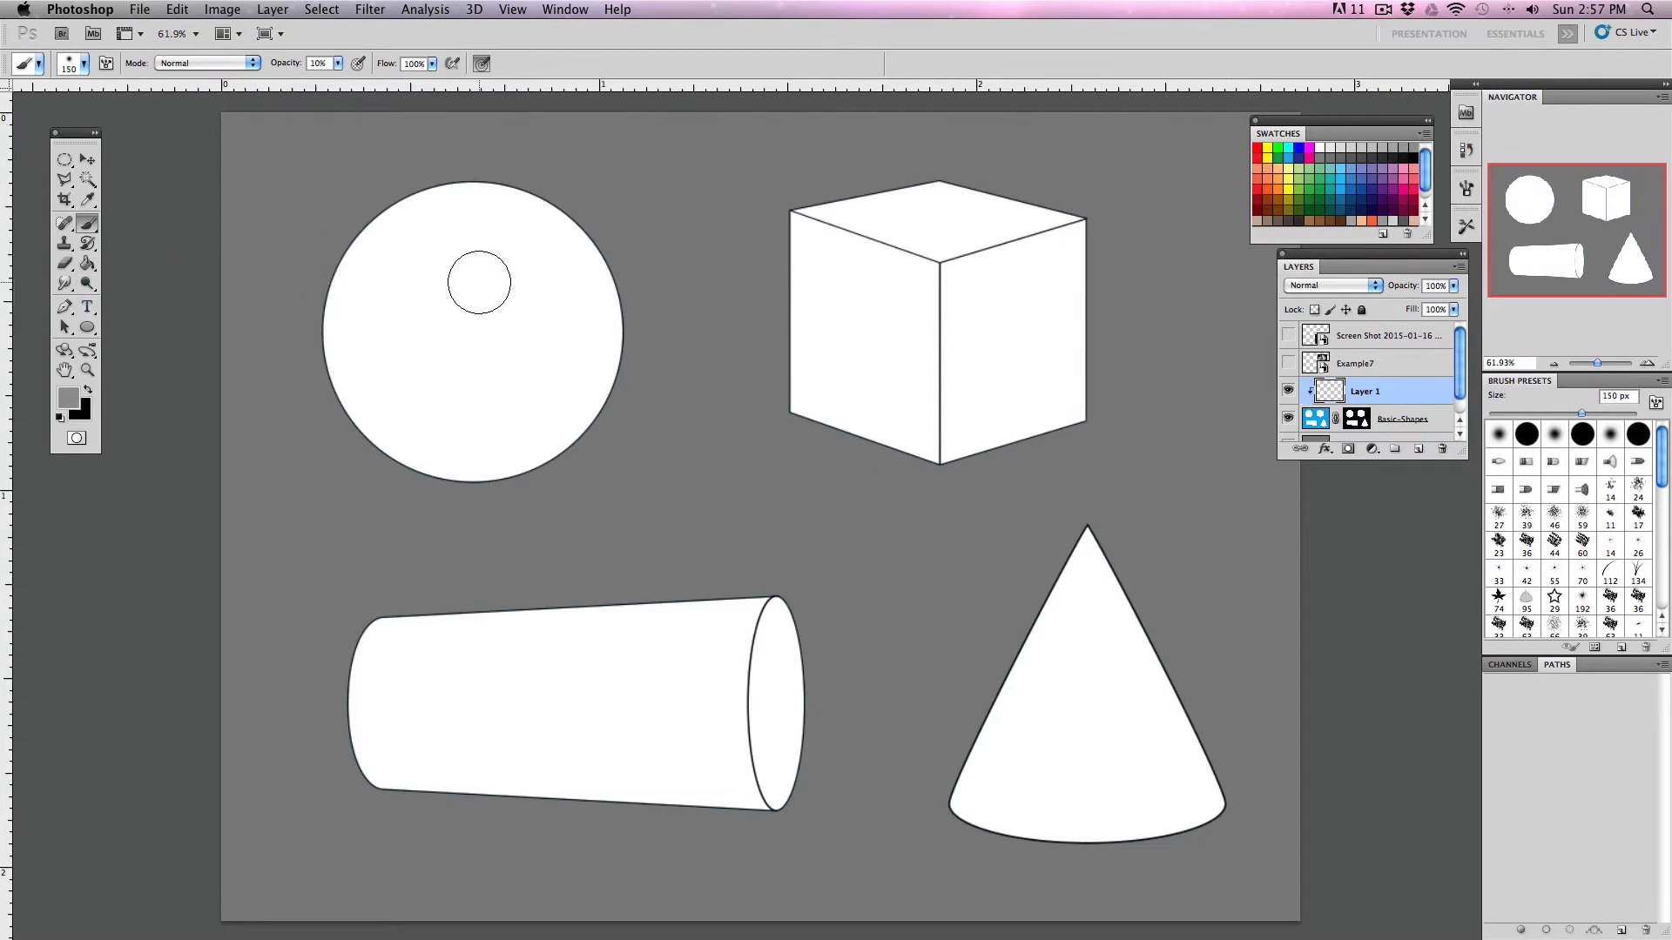
pyautogui.moveTo(411, 244)
pyautogui.mouseDown()
pyautogui.moveTo(466, 179)
pyautogui.moveTo(425, 272)
pyautogui.moveTo(457, 254)
pyautogui.mouseUp()
pyautogui.press('0')
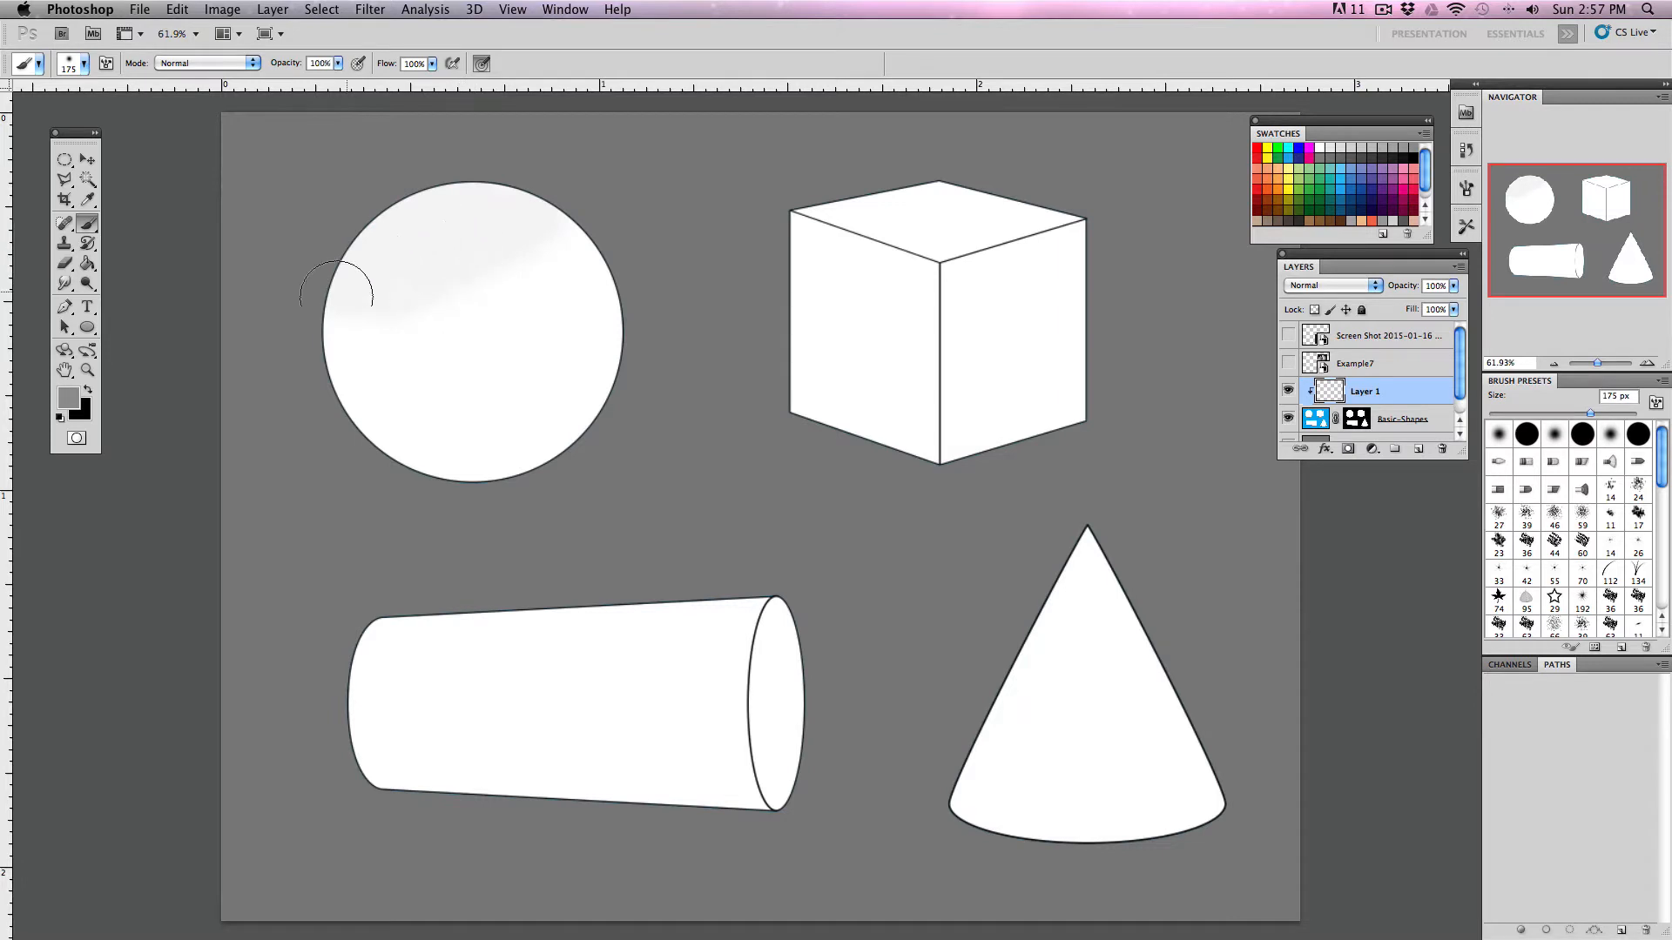
pyautogui.moveTo(336, 291)
pyautogui.mouseDown()
pyautogui.moveTo(310, 406)
pyautogui.moveTo(463, 309)
pyautogui.moveTo(432, 428)
pyautogui.moveTo(494, 449)
pyautogui.moveTo(585, 392)
pyautogui.moveTo(404, 435)
pyautogui.moveTo(385, 474)
pyautogui.moveTo(460, 356)
pyautogui.moveTo(396, 310)
pyautogui.moveTo(444, 438)
pyautogui.moveTo(320, 334)
pyautogui.moveTo(525, 216)
pyautogui.moveTo(559, 446)
pyautogui.moveTo(457, 208)
pyautogui.moveTo(502, 458)
pyautogui.mouseUp()
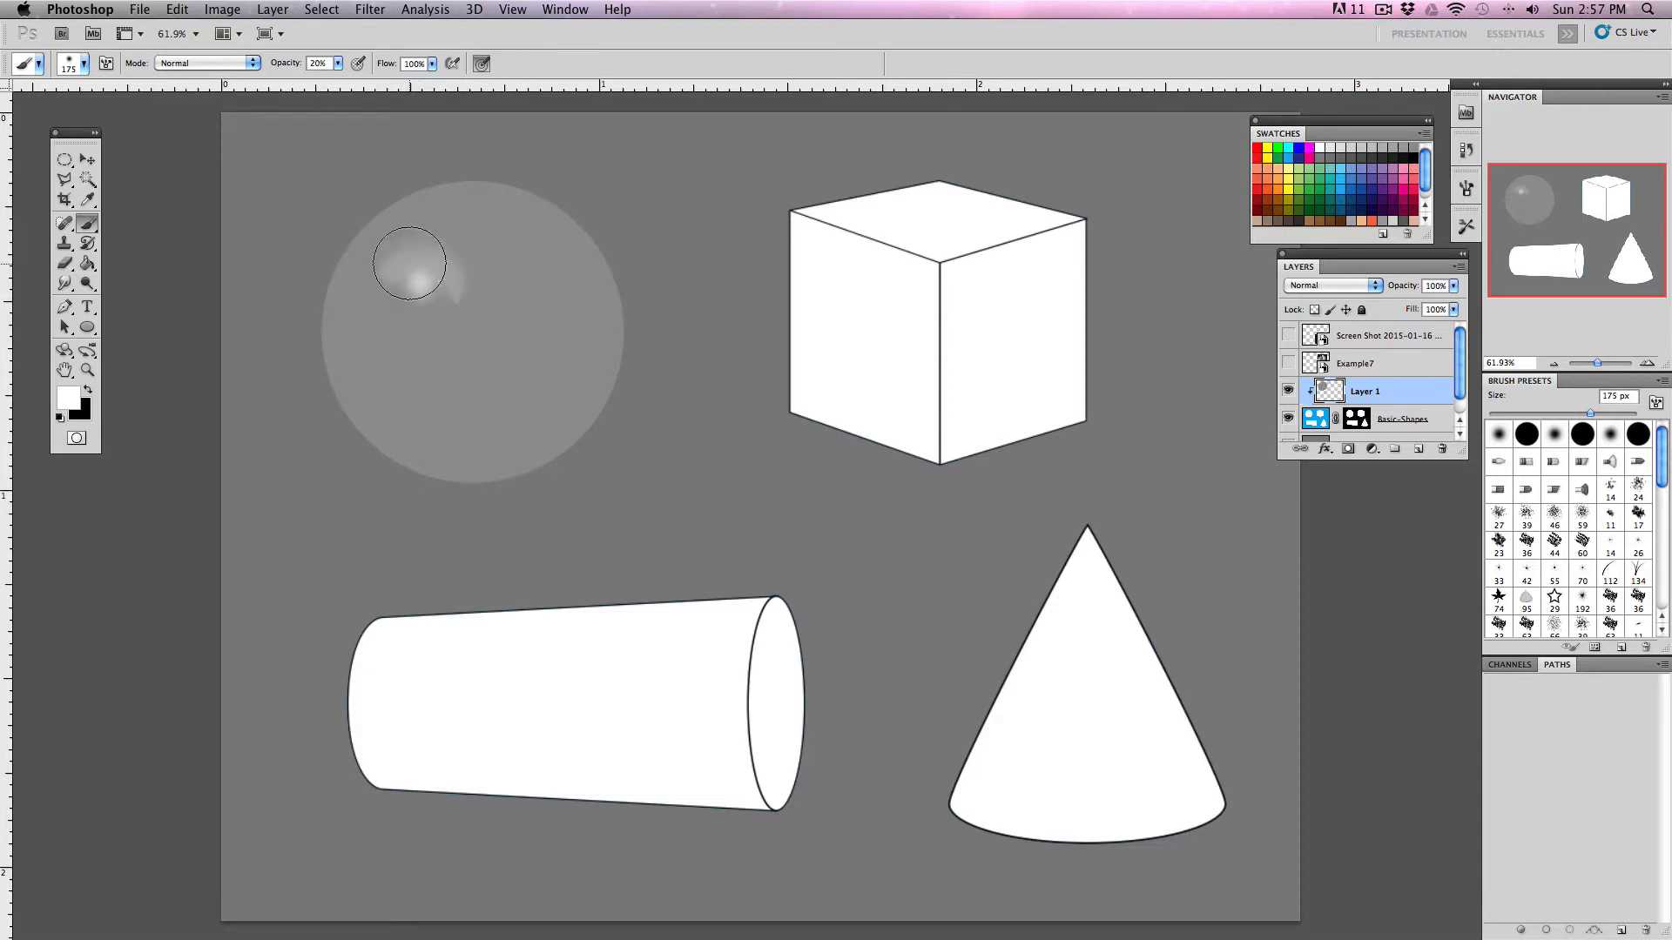
# - Build a soft white highlight on the circle's upper-left area and fade it outward with the 175 px brush at 20% opacity
pyautogui.moveTo(409, 263)
pyautogui.mouseDown()
pyautogui.moveTo(428, 319)
pyautogui.moveTo(436, 259)
pyautogui.moveTo(419, 263)
pyautogui.moveTo(436, 315)
pyautogui.moveTo(444, 272)
pyautogui.moveTo(384, 280)
pyautogui.moveTo(410, 249)
pyautogui.moveTo(391, 304)
pyautogui.moveTo(465, 277)
pyautogui.moveTo(436, 227)
pyautogui.moveTo(427, 374)
pyautogui.moveTo(440, 181)
pyautogui.moveTo(431, 361)
pyautogui.moveTo(446, 263)
pyautogui.moveTo(400, 240)
pyautogui.moveTo(398, 328)
pyautogui.moveTo(378, 235)
pyautogui.moveTo(462, 308)
pyautogui.moveTo(422, 216)
pyautogui.moveTo(470, 294)
pyautogui.moveTo(458, 214)
pyautogui.moveTo(389, 385)
pyautogui.moveTo(414, 294)
pyautogui.moveTo(351, 312)
pyautogui.moveTo(523, 328)
pyautogui.moveTo(392, 381)
pyautogui.moveTo(513, 347)
pyautogui.moveTo(520, 158)
pyautogui.moveTo(524, 201)
pyautogui.moveTo(560, 237)
pyautogui.moveTo(435, 311)
pyautogui.moveTo(431, 268)
pyautogui.mouseUp()
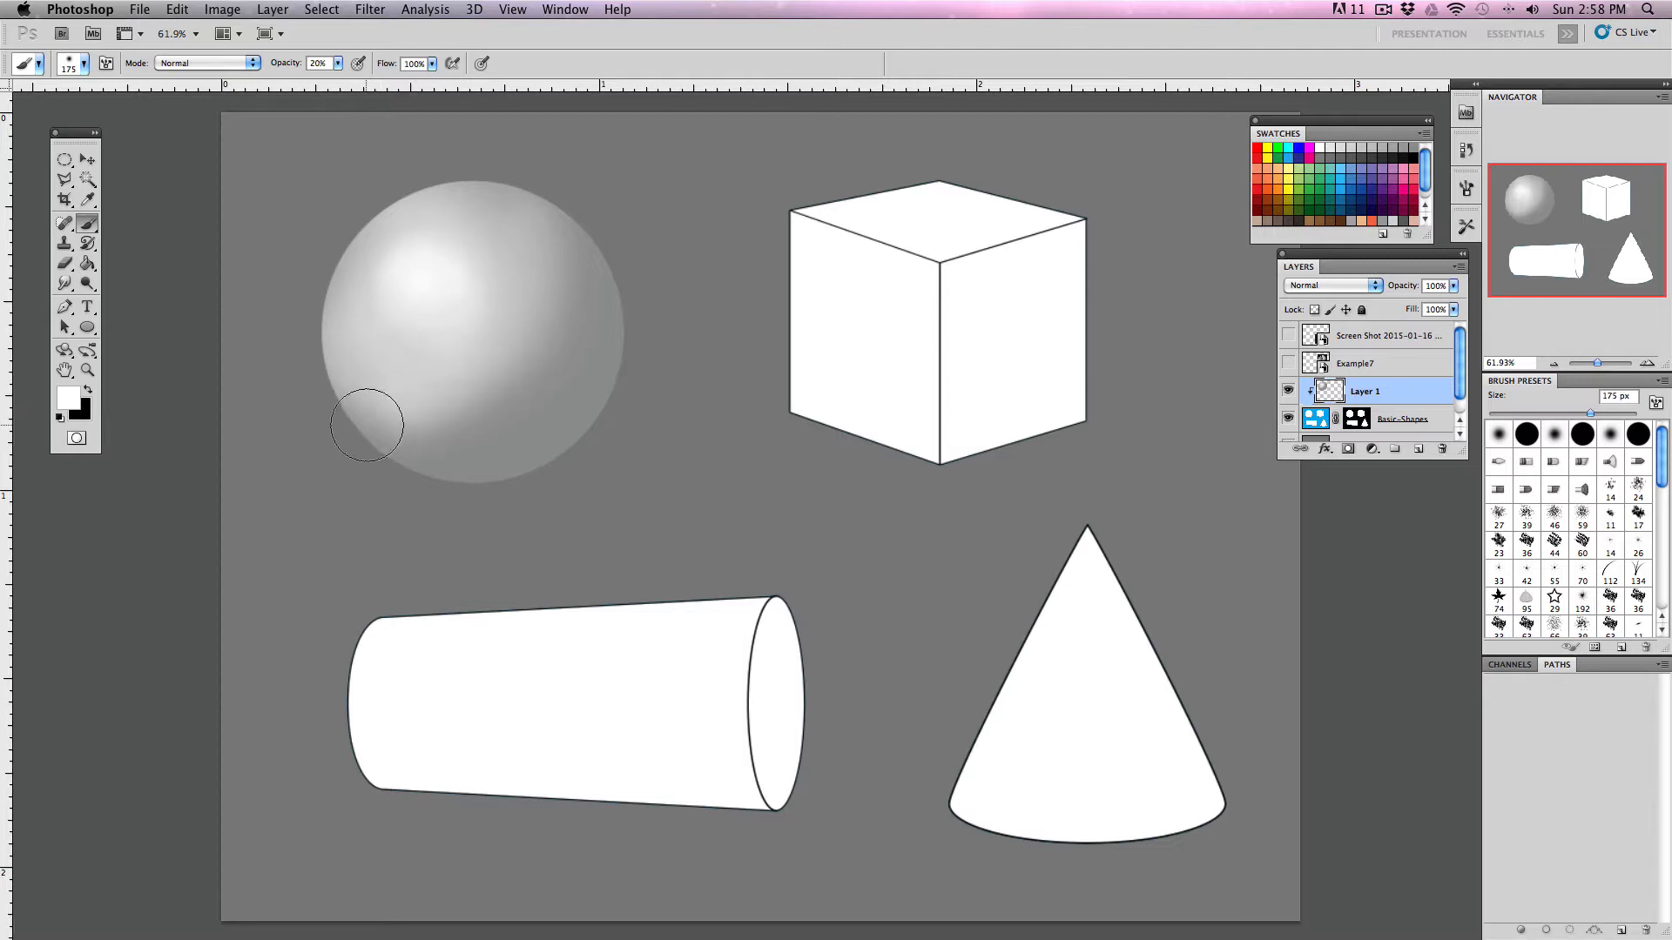
pyautogui.moveTo(367, 425)
pyautogui.mouseDown()
pyautogui.moveTo(559, 313)
pyautogui.moveTo(532, 233)
pyautogui.moveTo(534, 251)
pyautogui.moveTo(421, 208)
pyautogui.moveTo(408, 284)
pyautogui.moveTo(433, 303)
pyautogui.moveTo(463, 288)
pyautogui.moveTo(436, 457)
pyautogui.moveTo(476, 483)
pyautogui.moveTo(482, 428)
pyautogui.moveTo(586, 263)
pyautogui.moveTo(463, 274)
pyautogui.moveTo(413, 317)
pyautogui.mouseUp()
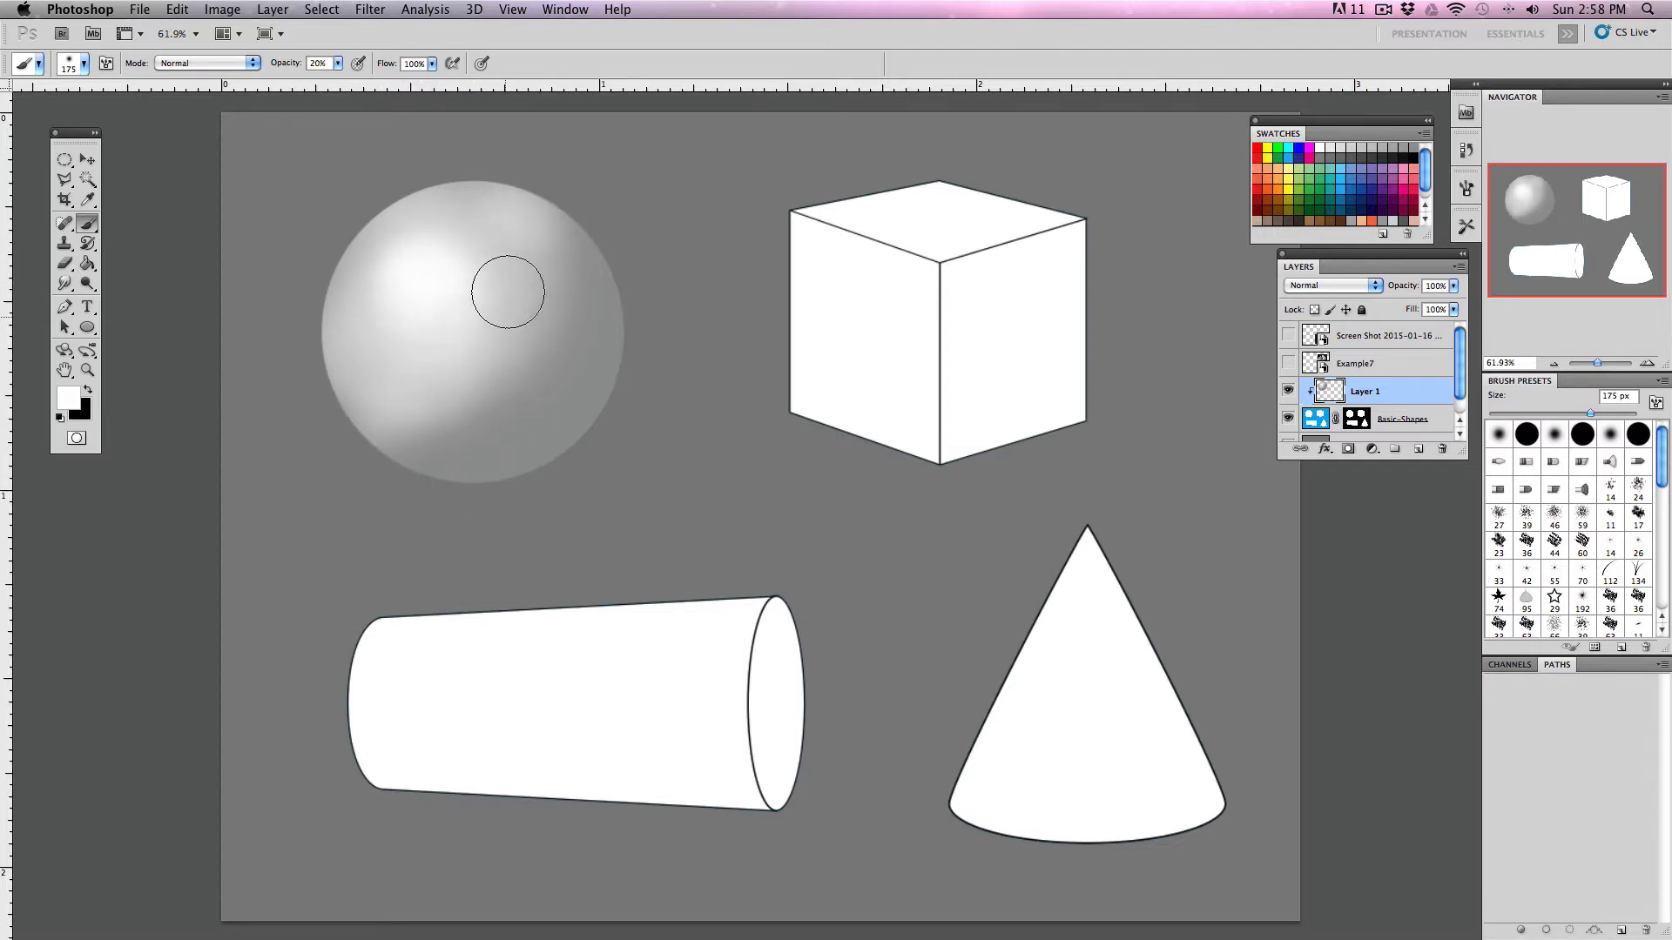
pyautogui.moveTo(507, 292)
pyautogui.mouseDown()
pyautogui.moveTo(477, 346)
pyautogui.moveTo(502, 350)
pyautogui.moveTo(404, 252)
pyautogui.moveTo(468, 292)
pyautogui.moveTo(408, 131)
pyautogui.moveTo(515, 387)
pyautogui.moveTo(479, 265)
pyautogui.moveTo(406, 269)
pyautogui.moveTo(385, 285)
pyautogui.moveTo(397, 313)
pyautogui.moveTo(370, 397)
pyautogui.moveTo(483, 442)
pyautogui.mouseUp()
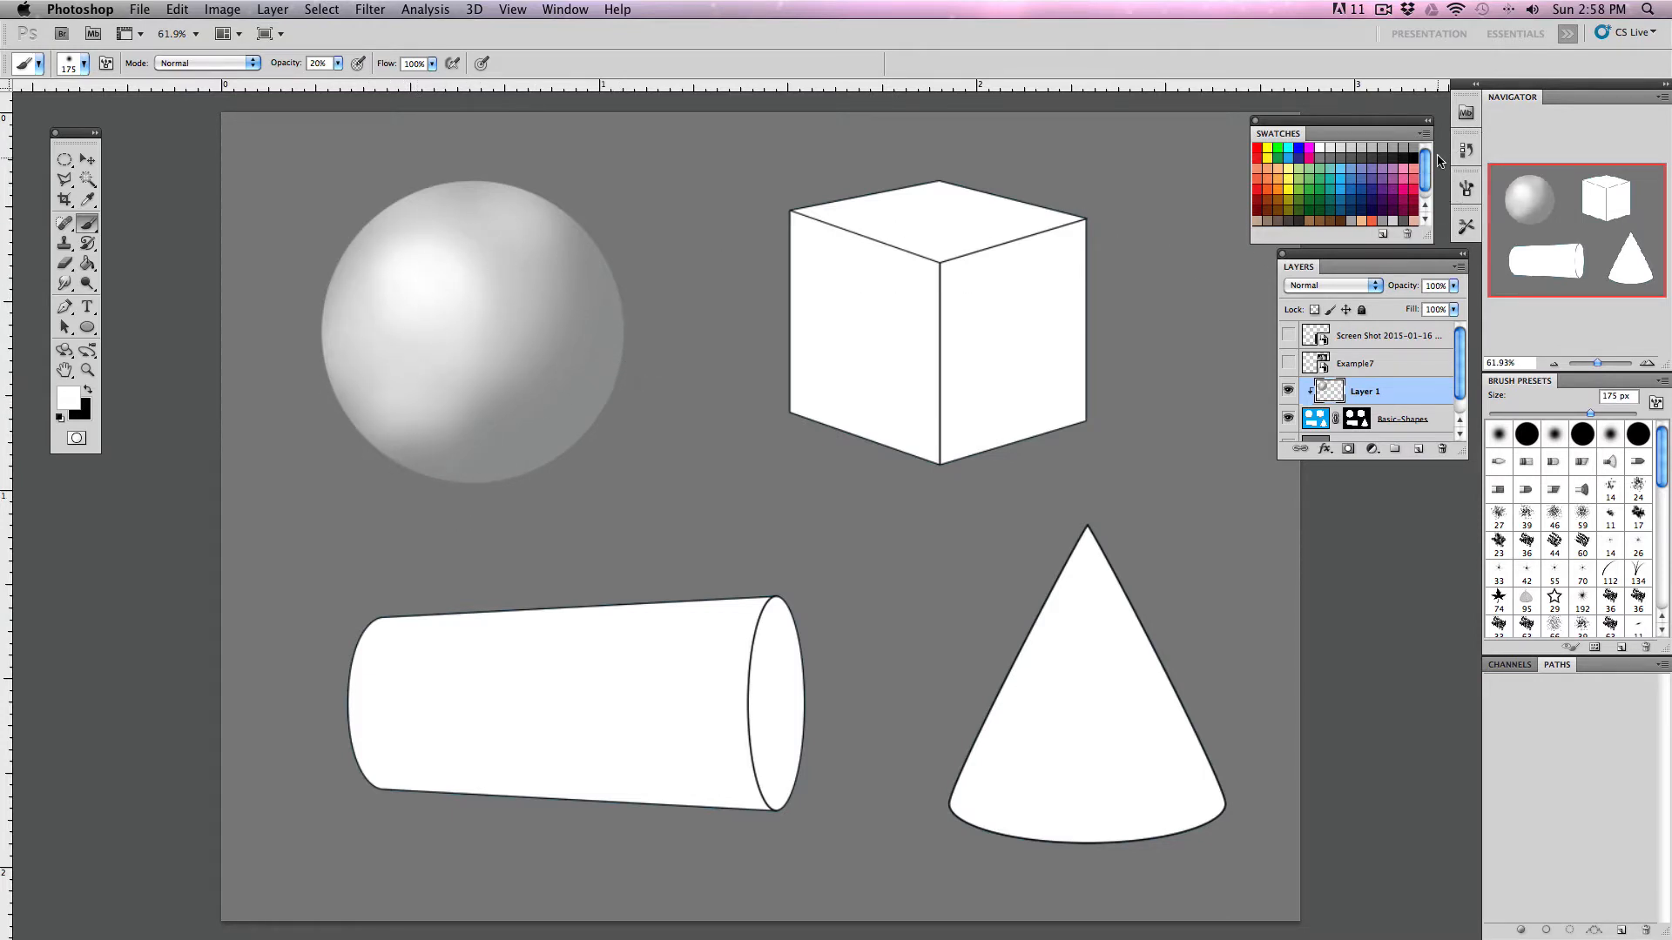
# - Shade the circle's right and lower edges with soft black strokes, lowering the brush opacity to 10%
pyautogui.moveTo(597, 319)
pyautogui.mouseDown()
pyautogui.moveTo(636, 294)
pyautogui.moveTo(587, 471)
pyautogui.moveTo(638, 320)
pyautogui.moveTo(626, 252)
pyautogui.moveTo(579, 206)
pyautogui.moveTo(620, 282)
pyautogui.moveTo(523, 496)
pyautogui.moveTo(412, 511)
pyautogui.moveTo(440, 509)
pyautogui.moveTo(432, 486)
pyautogui.moveTo(503, 437)
pyautogui.moveTo(497, 471)
pyautogui.moveTo(473, 447)
pyautogui.moveTo(414, 497)
pyautogui.moveTo(530, 492)
pyautogui.moveTo(412, 508)
pyautogui.moveTo(545, 469)
pyautogui.moveTo(428, 512)
pyautogui.moveTo(609, 278)
pyautogui.moveTo(506, 156)
pyautogui.moveTo(572, 172)
pyautogui.moveTo(639, 245)
pyautogui.moveTo(633, 264)
pyautogui.moveTo(547, 169)
pyautogui.moveTo(492, 227)
pyautogui.moveTo(599, 345)
pyautogui.moveTo(583, 346)
pyautogui.moveTo(562, 266)
pyautogui.moveTo(603, 337)
pyautogui.moveTo(556, 373)
pyautogui.moveTo(532, 179)
pyautogui.moveTo(613, 391)
pyautogui.moveTo(566, 269)
pyautogui.moveTo(516, 463)
pyautogui.moveTo(372, 471)
pyautogui.moveTo(571, 404)
pyautogui.mouseUp()
pyautogui.moveTo(620, 309)
pyautogui.mouseDown()
pyautogui.moveTo(642, 360)
pyautogui.moveTo(520, 505)
pyautogui.mouseUp()
pyautogui.moveTo(410, 496)
pyautogui.mouseDown()
pyautogui.moveTo(560, 354)
pyautogui.moveTo(578, 175)
pyautogui.moveTo(532, 178)
pyautogui.moveTo(560, 355)
pyautogui.moveTo(343, 511)
pyautogui.mouseUp()
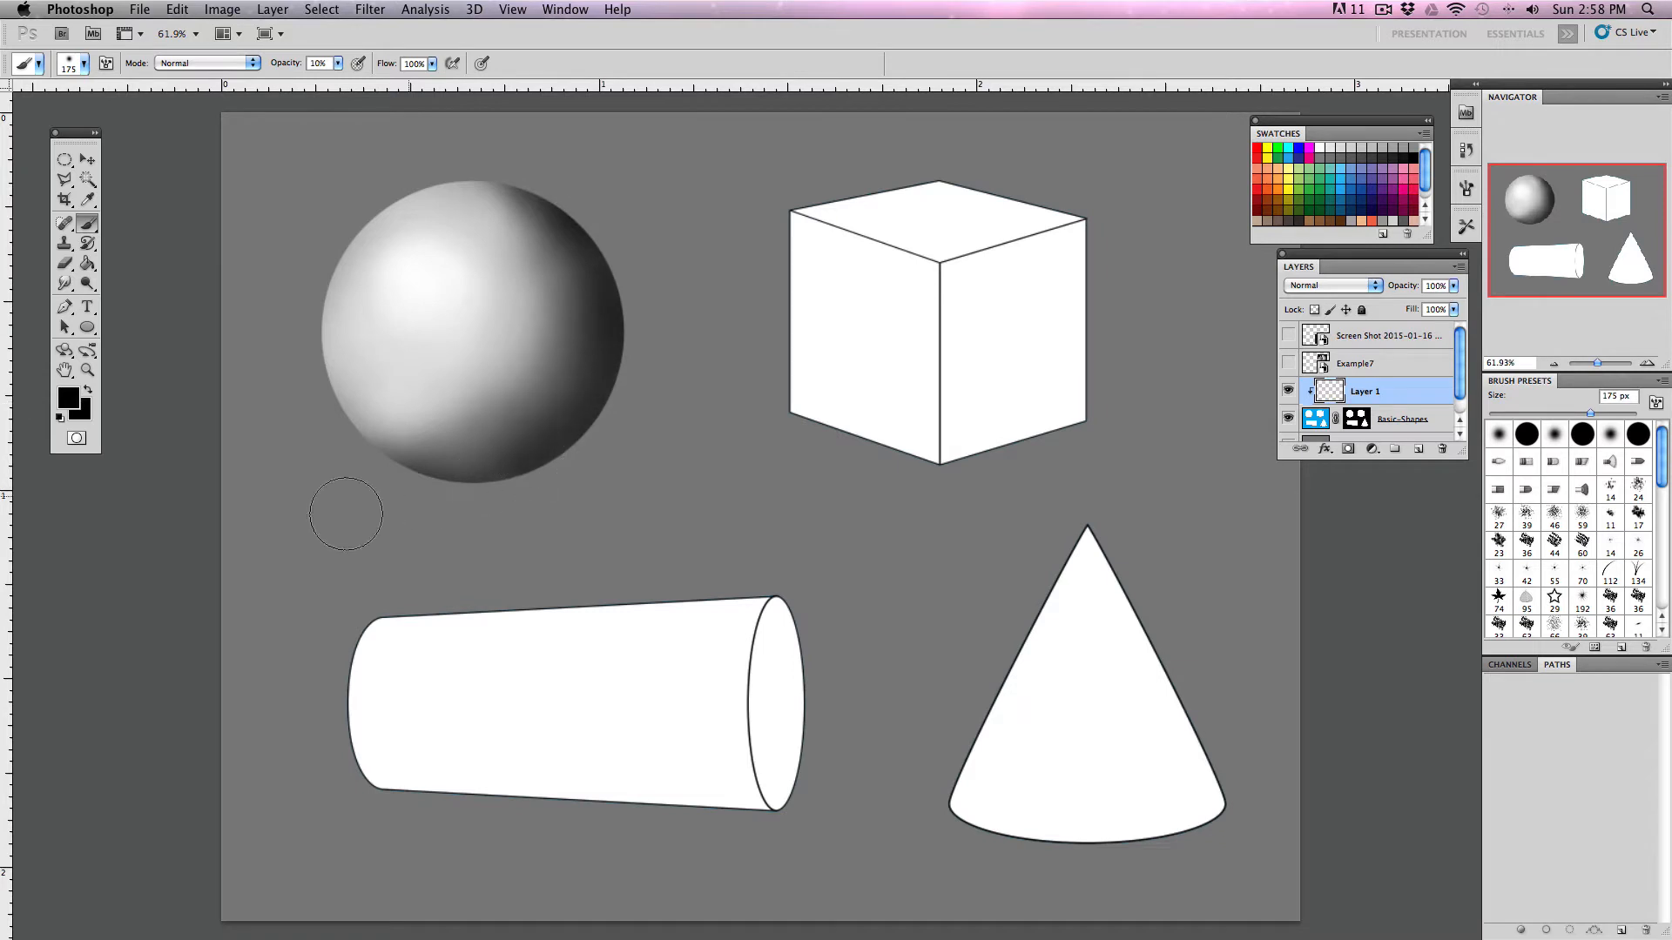
pyautogui.moveTo(530, 400); pyautogui.dragTo(603, 217)
pyautogui.moveTo(574, 375); pyautogui.dragTo(513, 401)
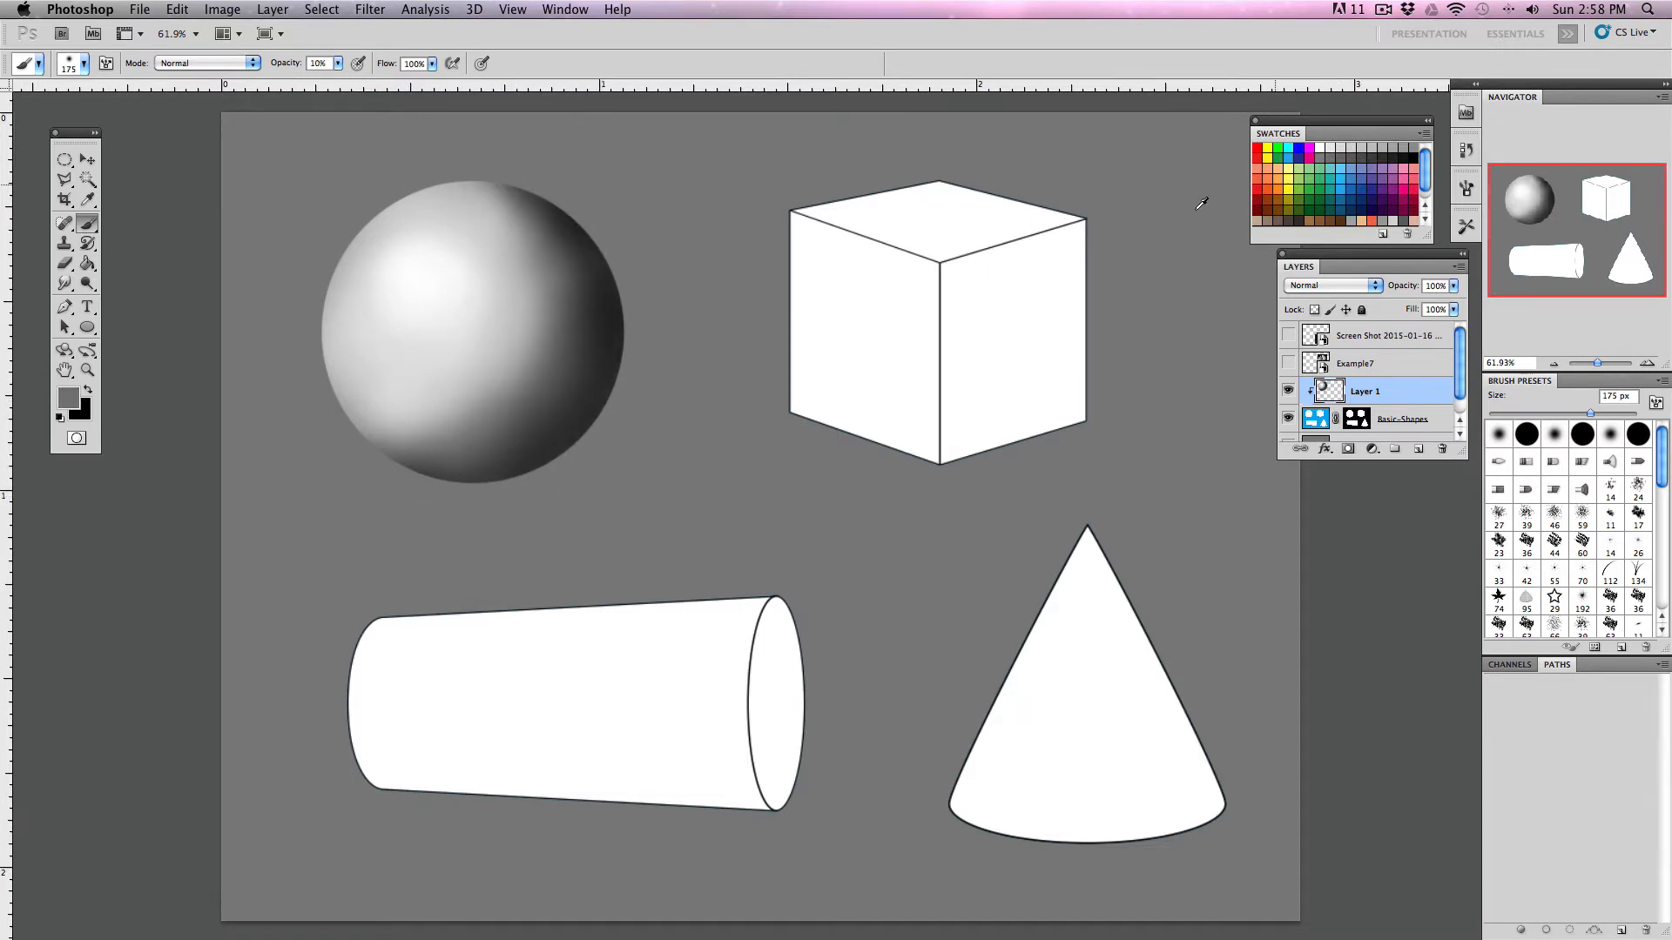
# - Blend the circle's light-to-shadow transition with gray at 10% opacity and set the foreground colour to white
pyautogui.moveTo(558, 386)
pyautogui.mouseDown()
pyautogui.moveTo(522, 234)
pyautogui.moveTo(571, 343)
pyautogui.moveTo(522, 219)
pyautogui.moveTo(559, 412)
pyautogui.moveTo(422, 427)
pyautogui.moveTo(501, 360)
pyautogui.moveTo(553, 343)
pyautogui.moveTo(560, 284)
pyautogui.moveTo(489, 206)
pyautogui.mouseUp()
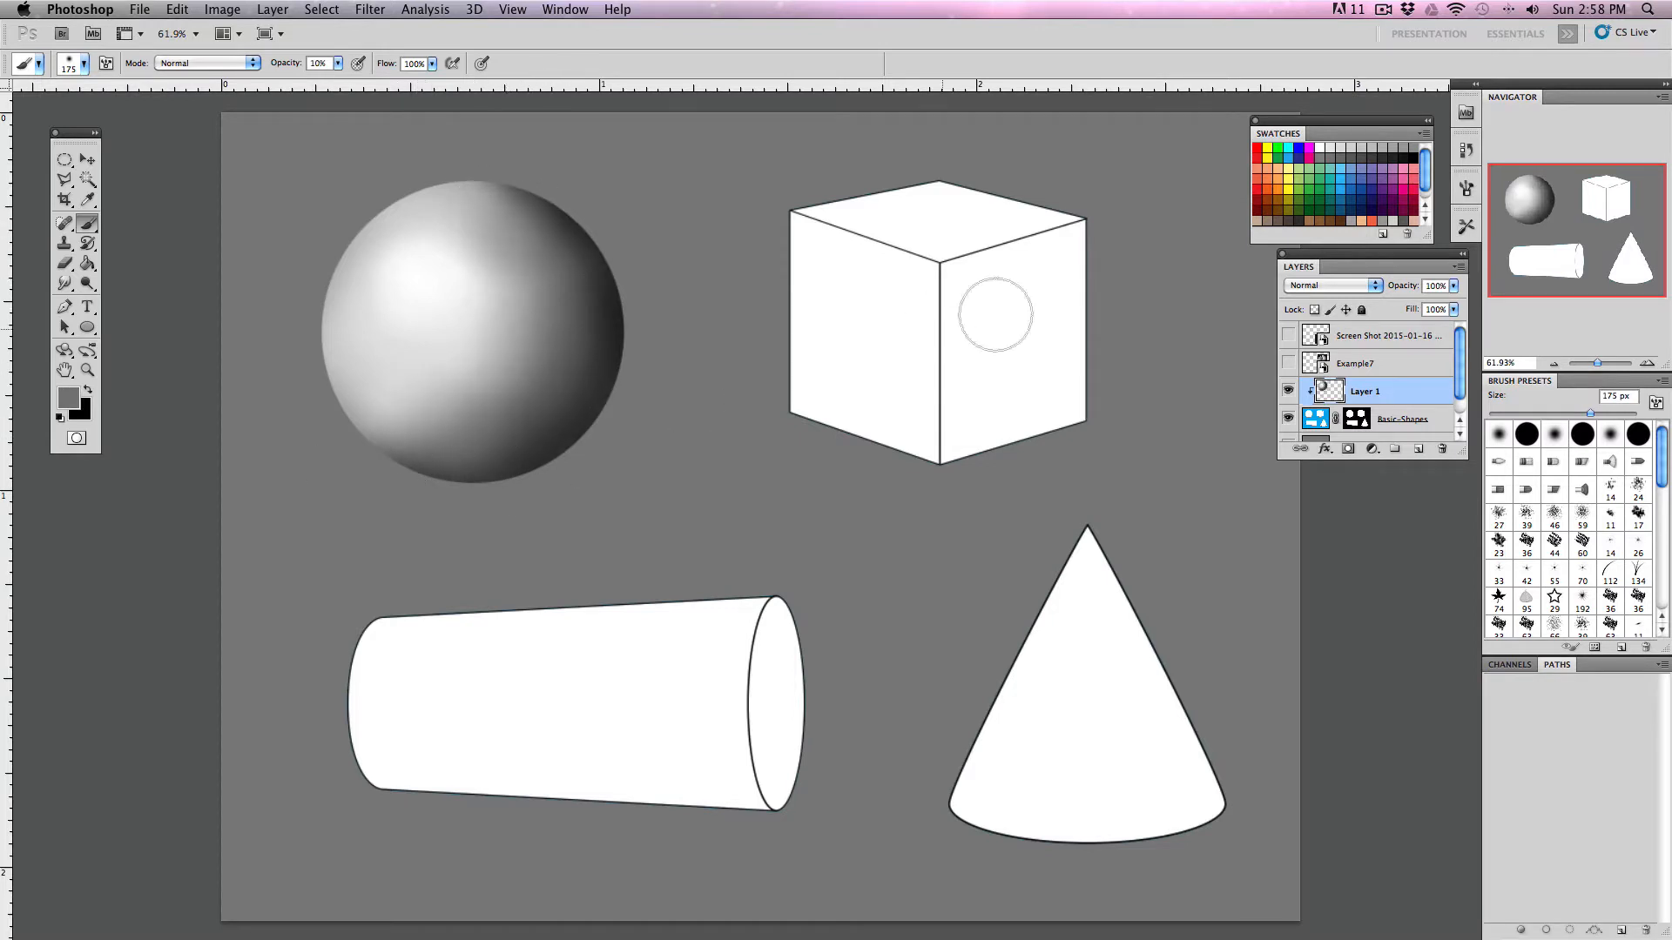
pyautogui.click(1321, 145)
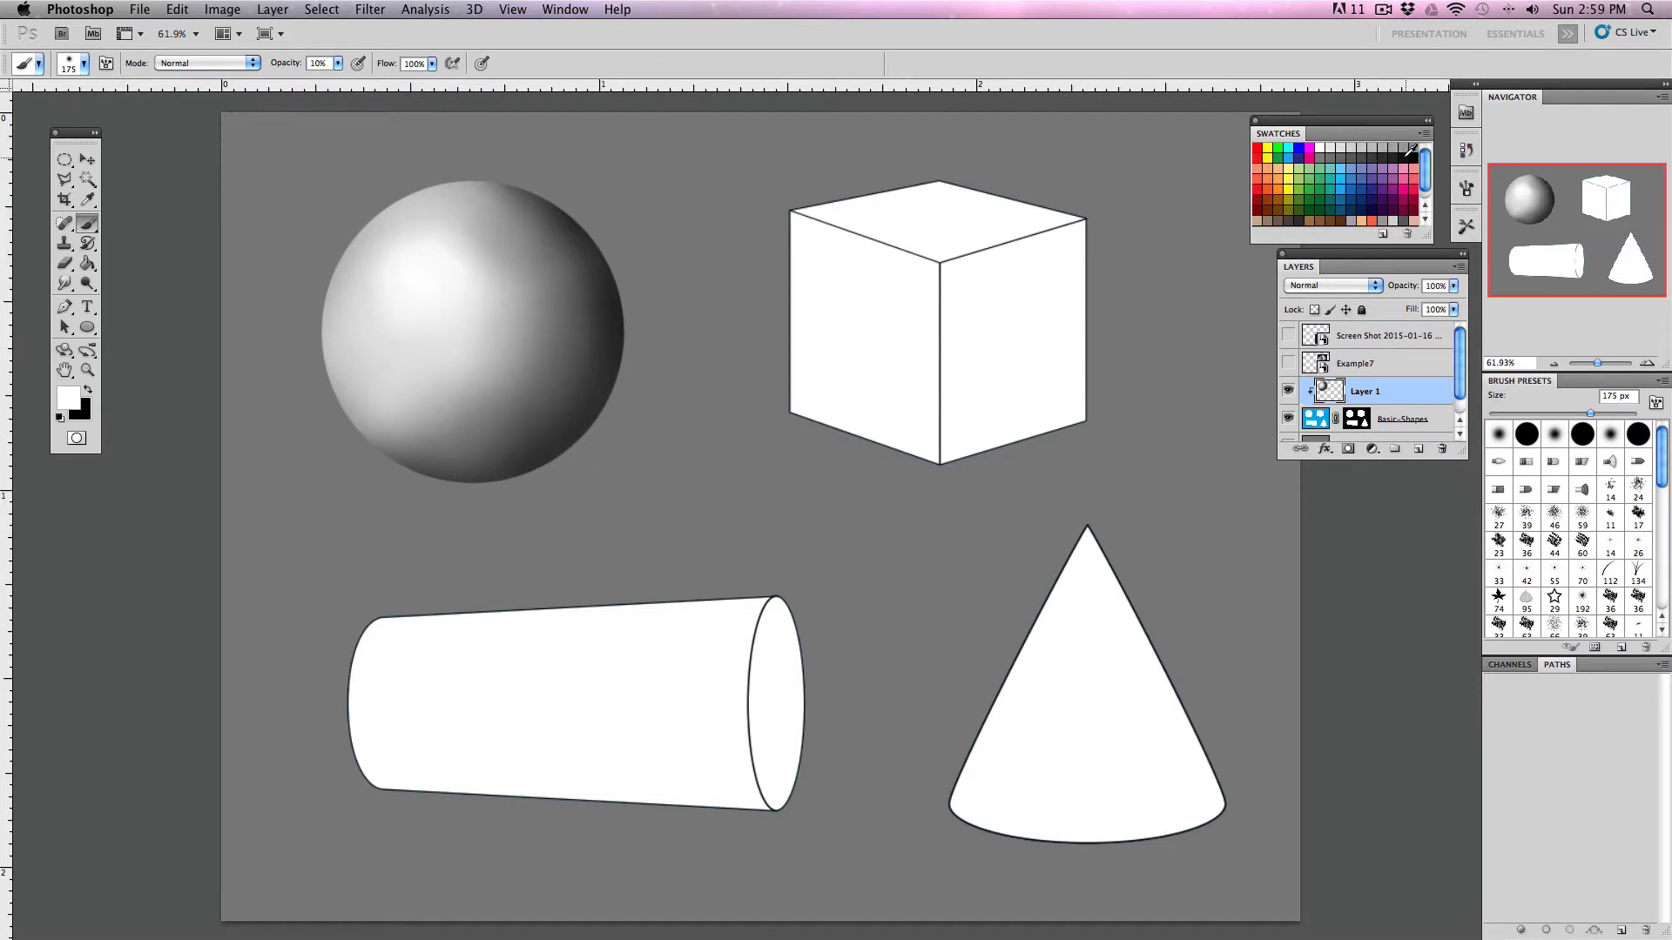
# - Touch up the sphere's lower-right shading and add a new empty layer directly above the Background layer
pyautogui.moveTo(537, 448); pyautogui.dragTo(638, 329)
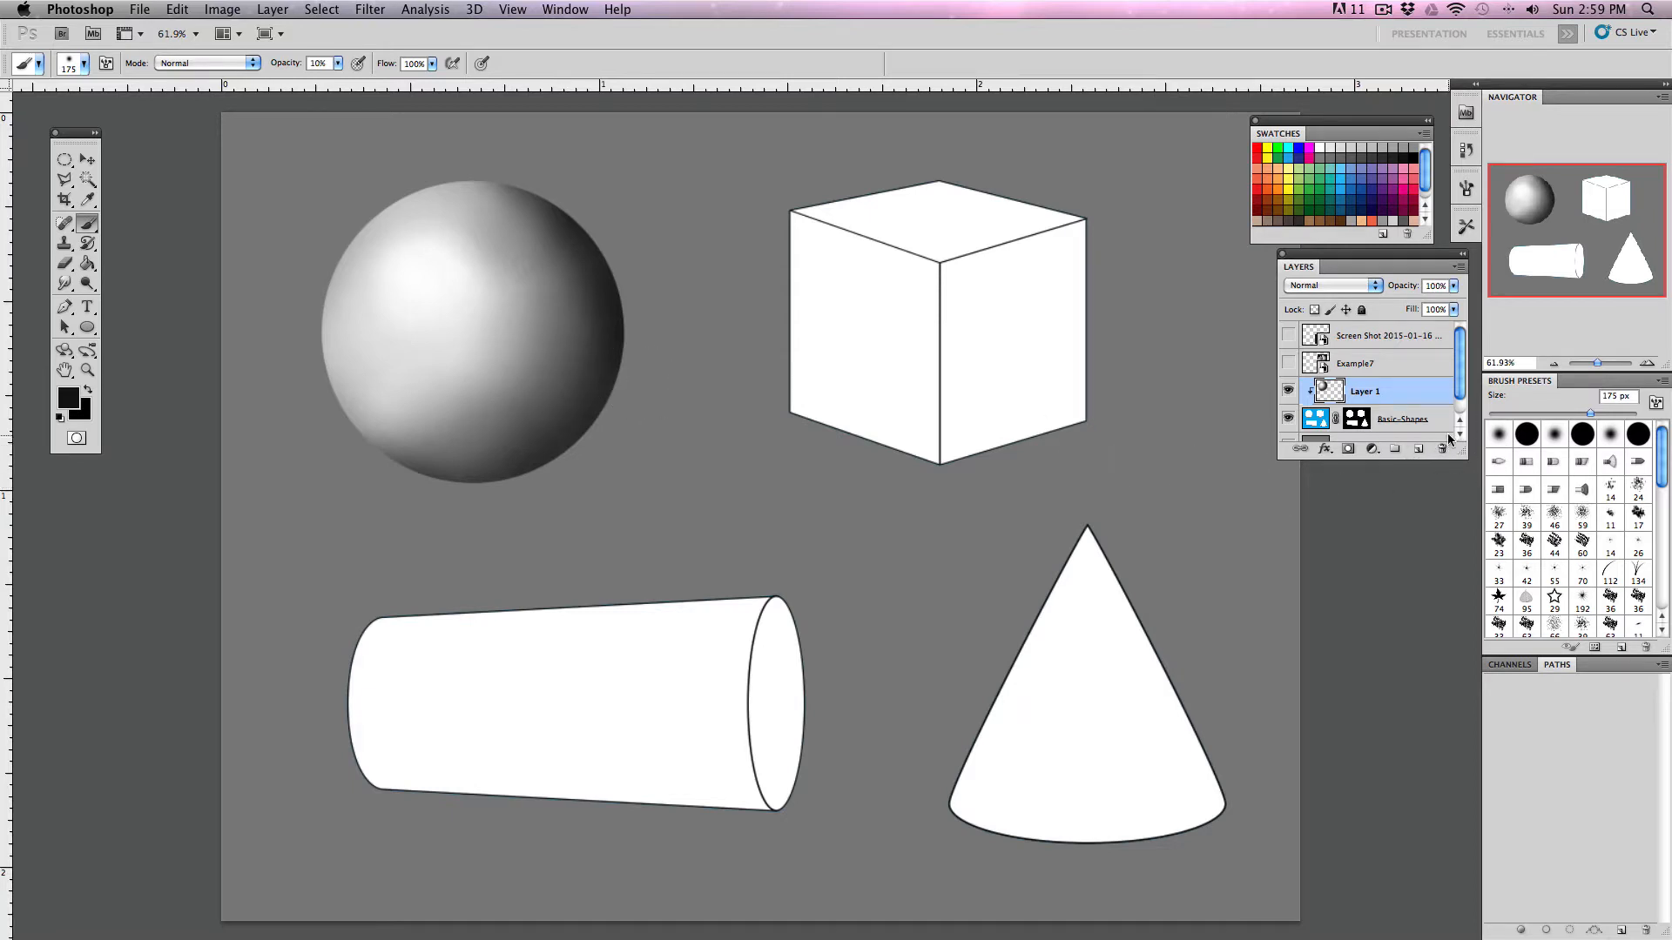
pyautogui.moveTo(1457, 391); pyautogui.dragTo(1456, 412)
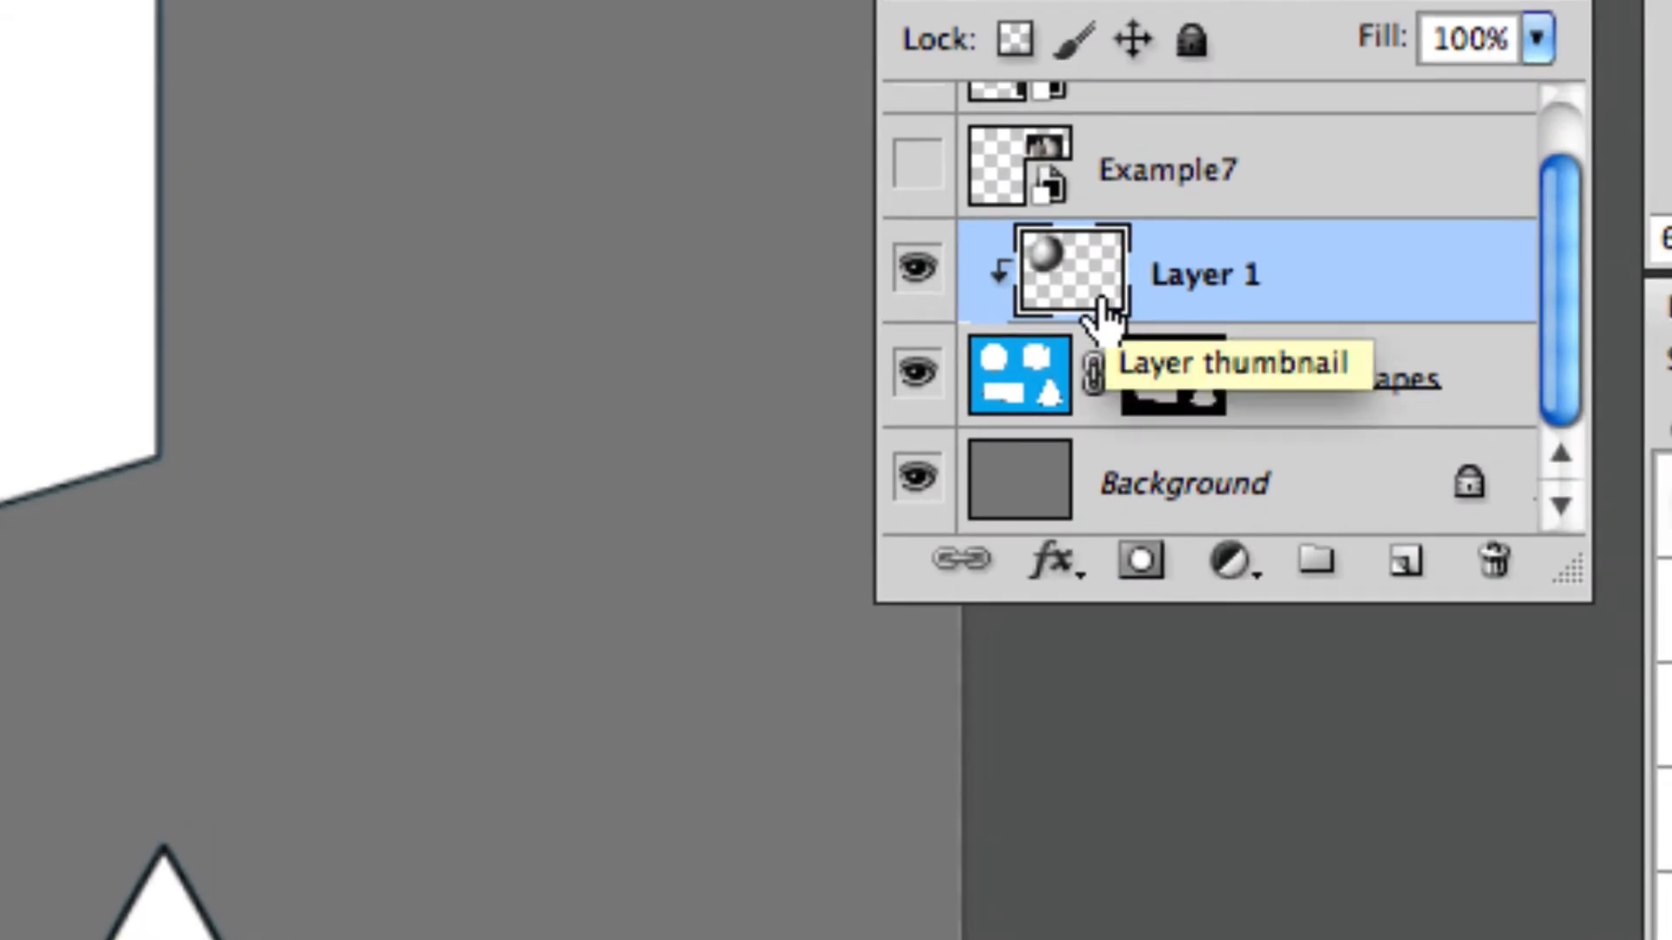
pyautogui.click(1224, 472)
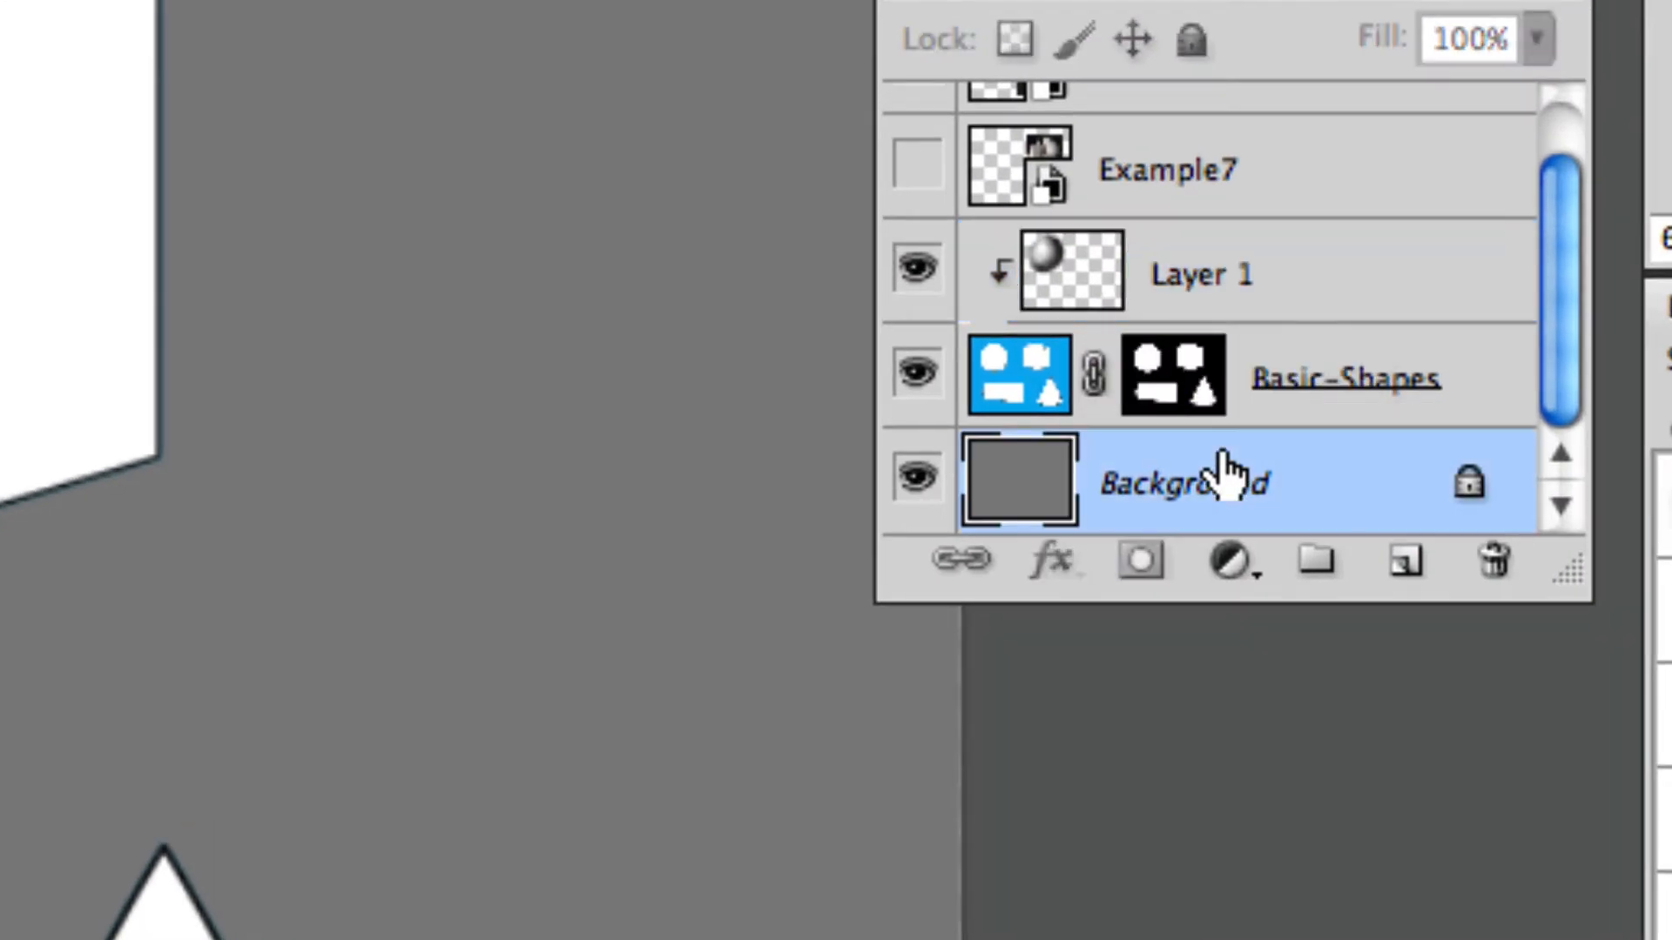
pyautogui.click(1404, 562)
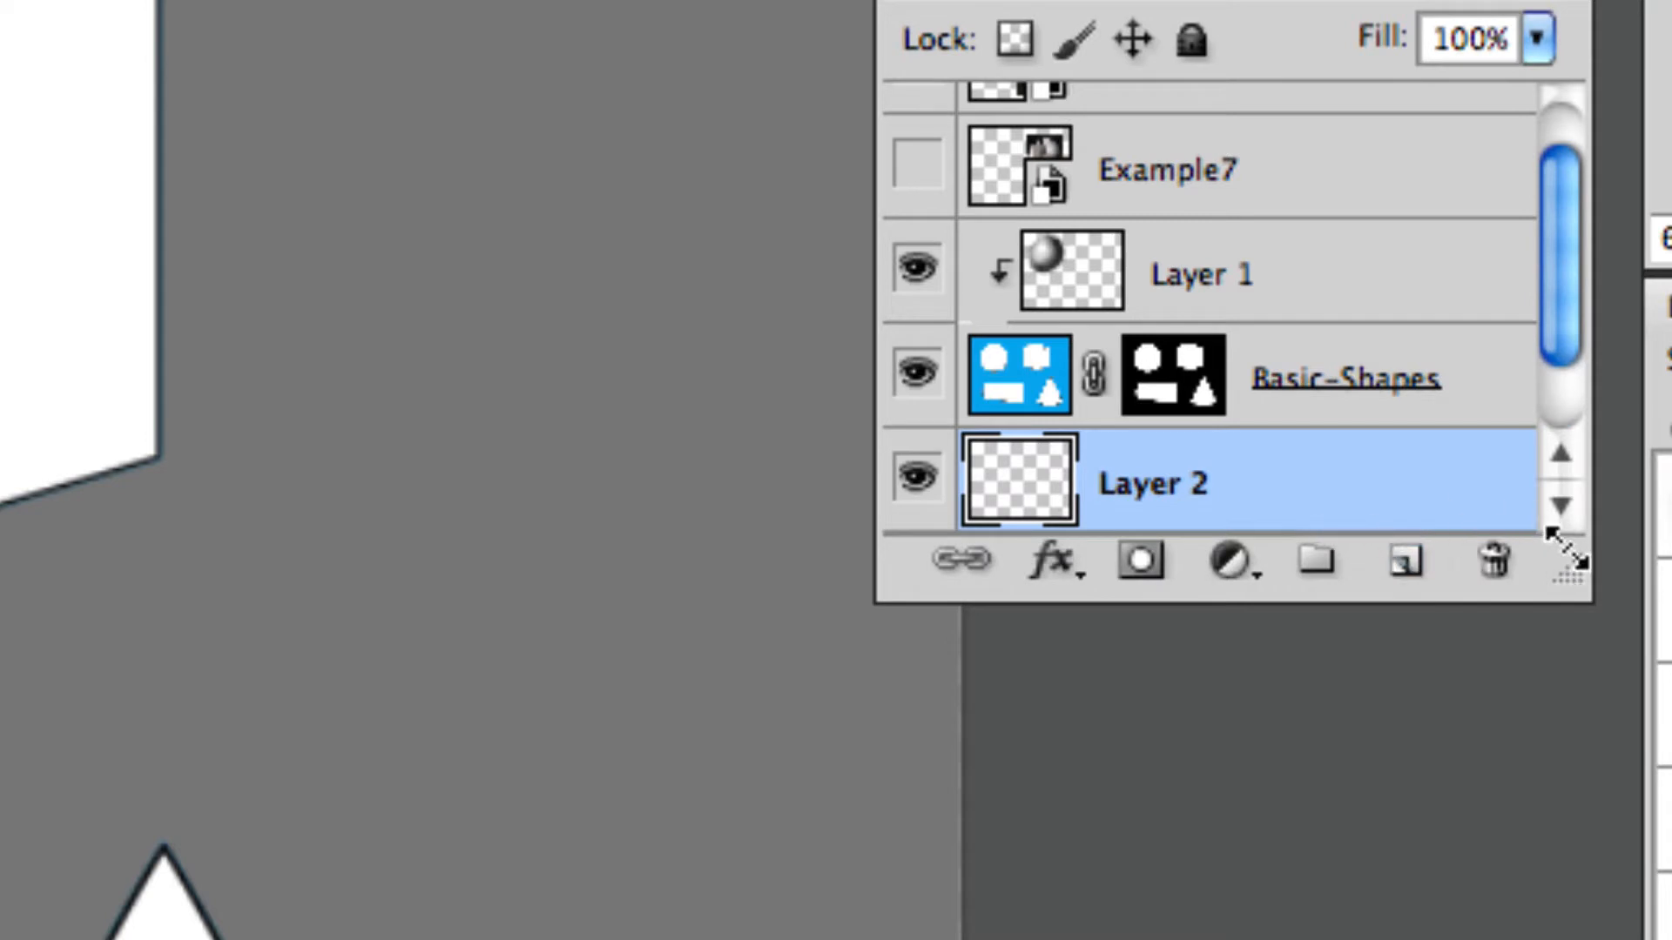
pyautogui.moveTo(1560, 557); pyautogui.dragTo(1510, 803)
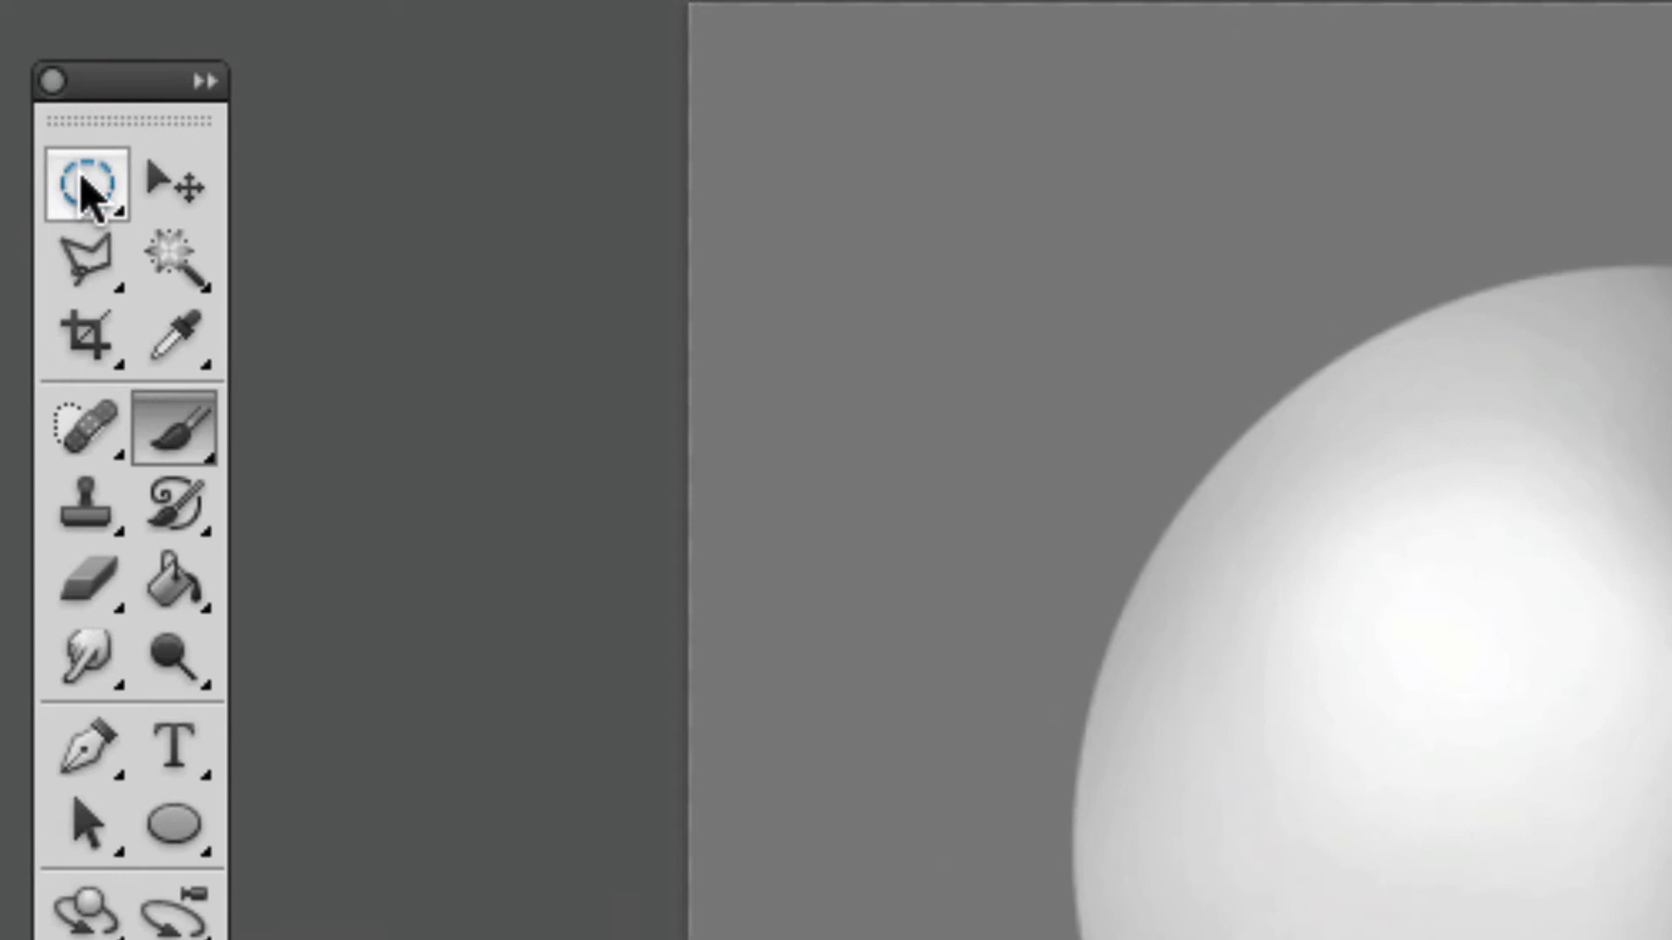
# - Draw a flat elliptical selection beneath the sphere, extending past its right side
pyautogui.moveTo(87, 187); pyautogui.dragTo(242, 229)
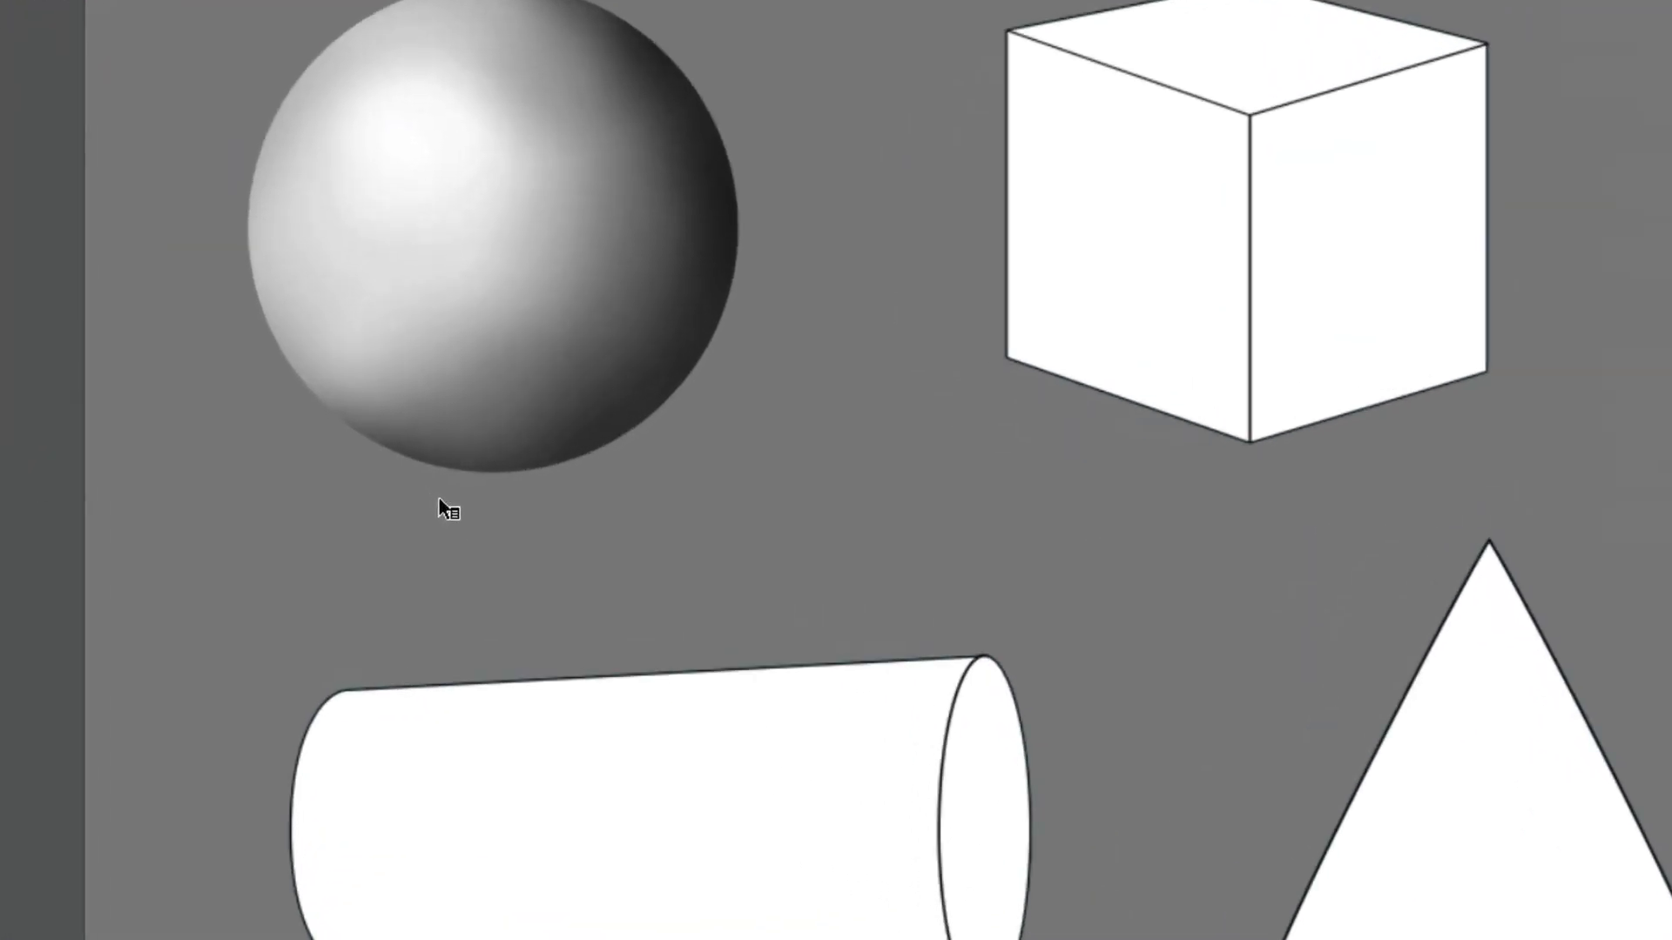
pyautogui.moveTo(403, 491); pyautogui.dragTo(541, 530)
pyautogui.moveTo(915, 501); pyautogui.dragTo(915, 502)
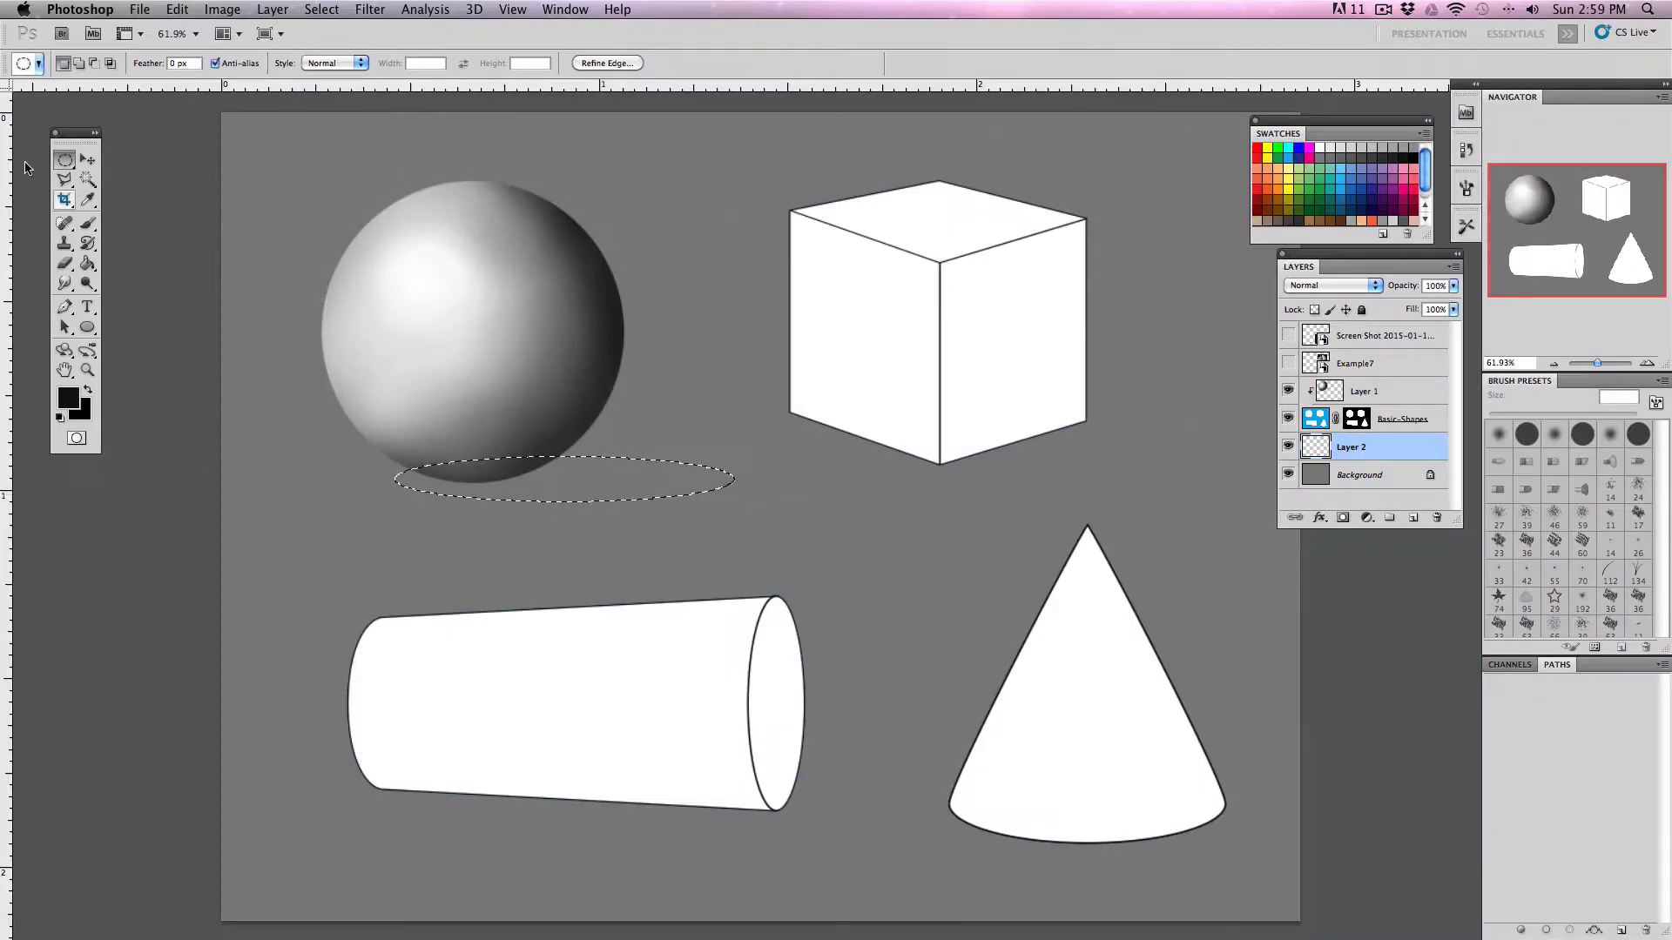
# - Paint a black cast shadow inside the elliptical selection with the 175 px brush at 10% opacity, building it darkest beneath the sphere
pyautogui.press('b')
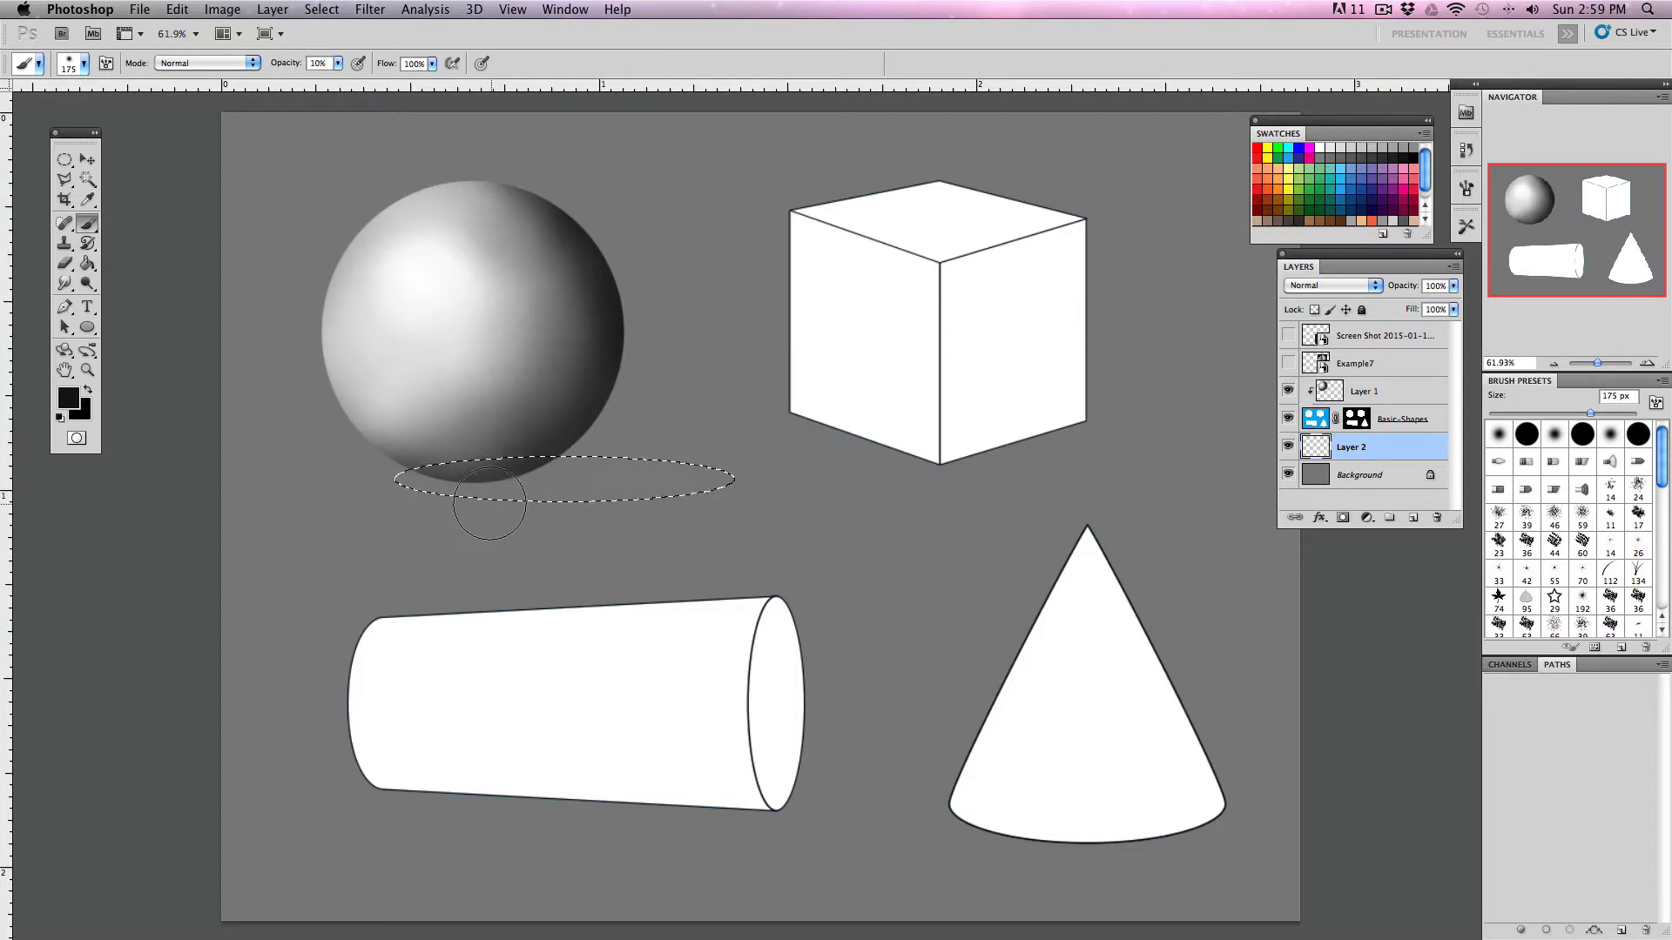
pyautogui.press('super+d')
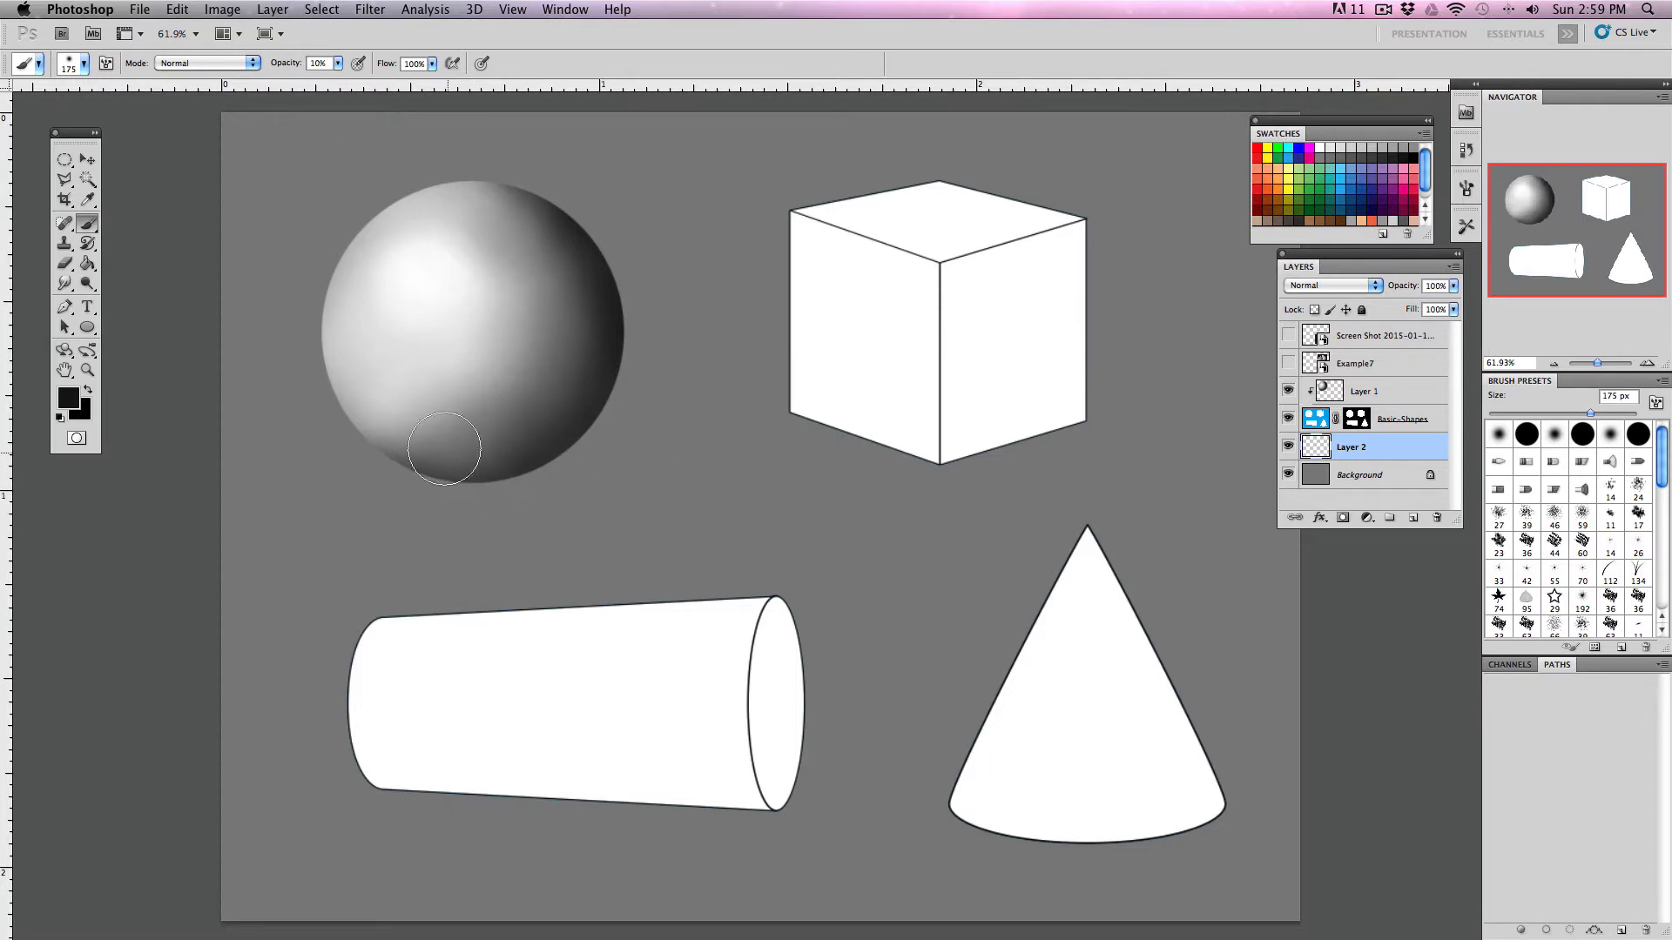
pyautogui.moveTo(444, 448)
pyautogui.mouseDown()
pyautogui.moveTo(474, 500)
pyautogui.moveTo(438, 482)
pyautogui.mouseUp()
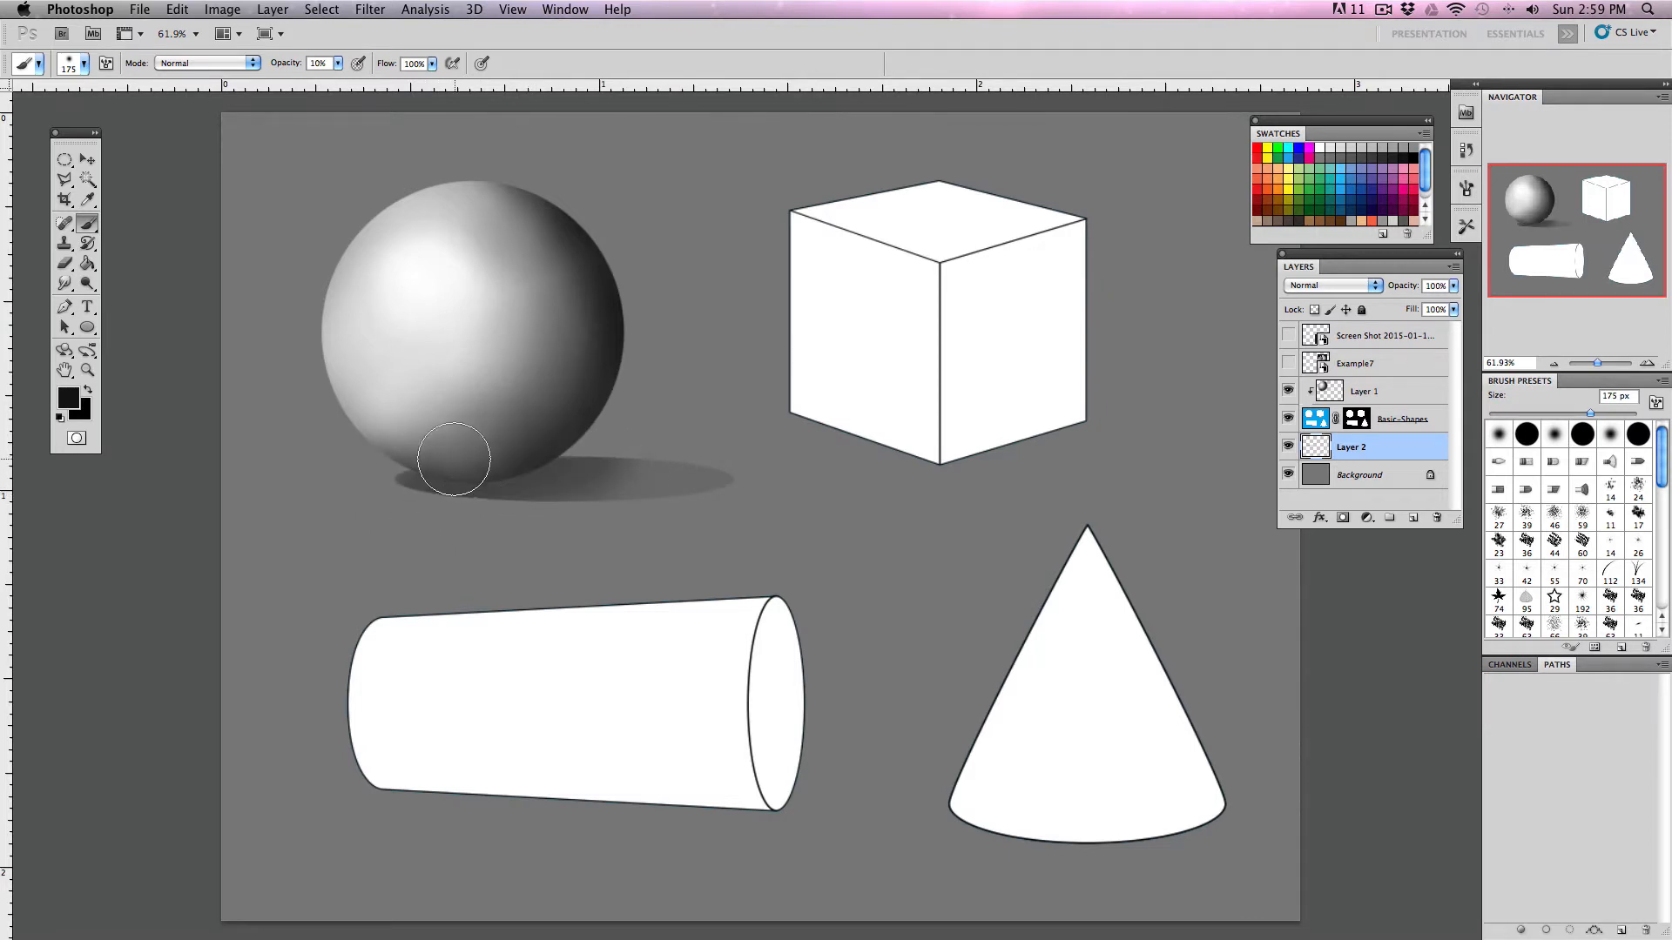
pyautogui.moveTo(453, 459)
pyautogui.mouseDown()
pyautogui.moveTo(511, 478)
pyautogui.moveTo(446, 486)
pyautogui.moveTo(749, 466)
pyautogui.moveTo(618, 487)
pyautogui.moveTo(756, 468)
pyautogui.moveTo(559, 472)
pyautogui.moveTo(708, 435)
pyautogui.moveTo(695, 430)
pyautogui.moveTo(769, 446)
pyautogui.moveTo(585, 449)
pyautogui.moveTo(427, 483)
pyautogui.mouseUp()
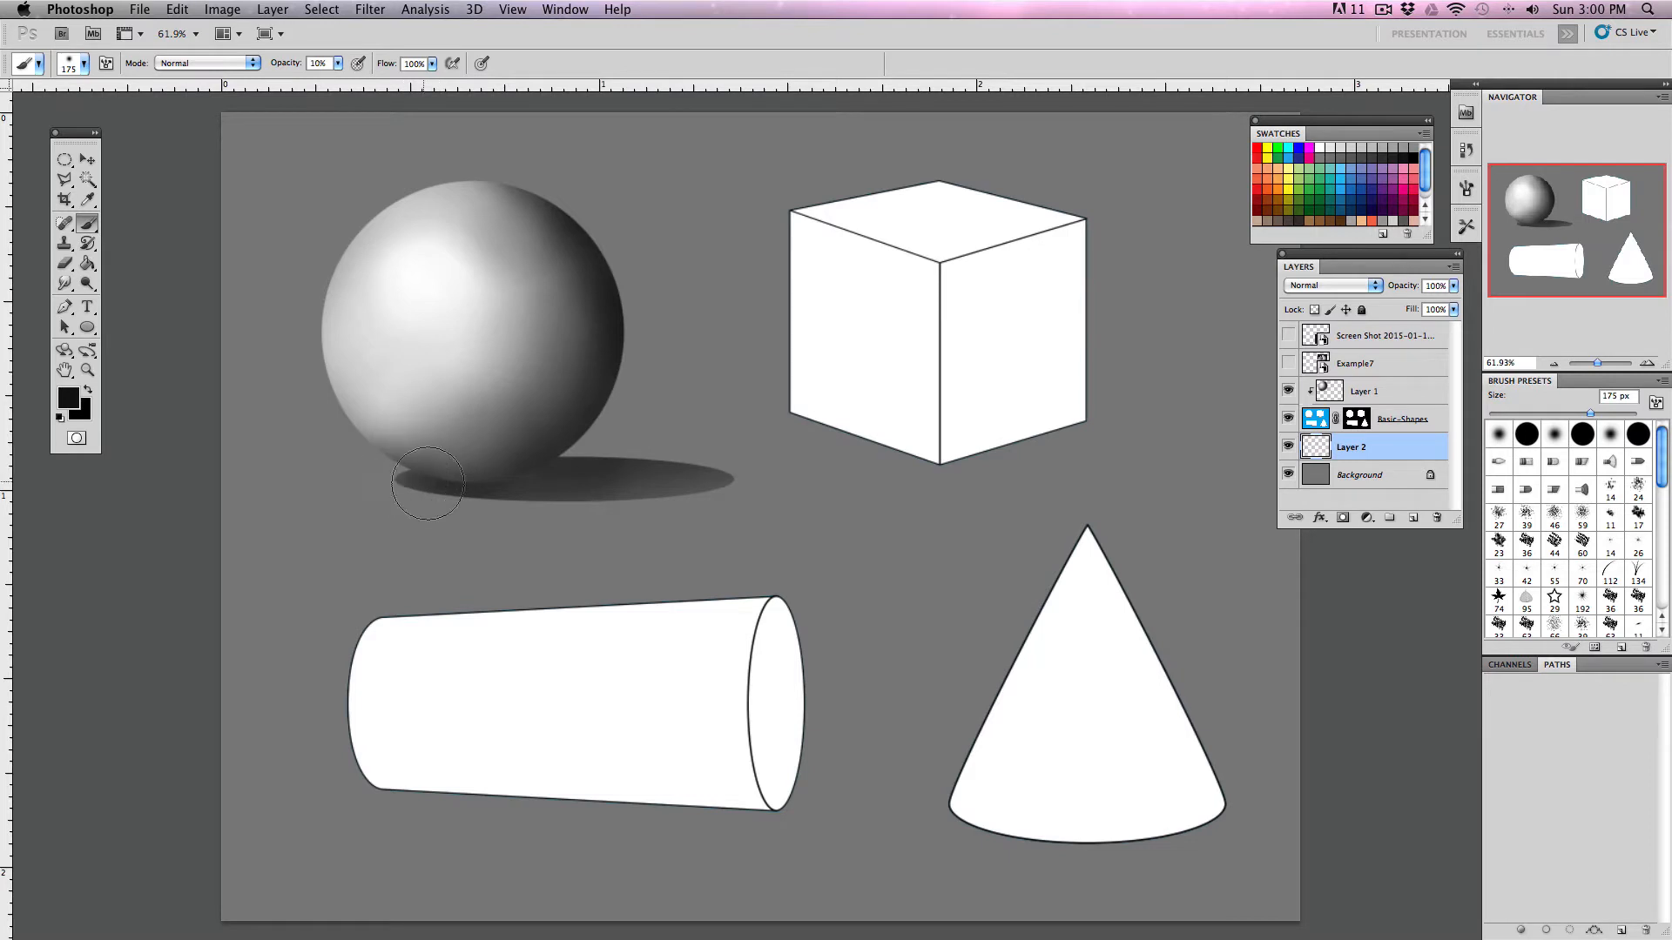
pyautogui.moveTo(564, 447)
pyautogui.mouseDown()
pyautogui.moveTo(746, 432)
pyautogui.moveTo(585, 434)
pyautogui.moveTo(716, 436)
pyautogui.moveTo(617, 450)
pyautogui.mouseUp()
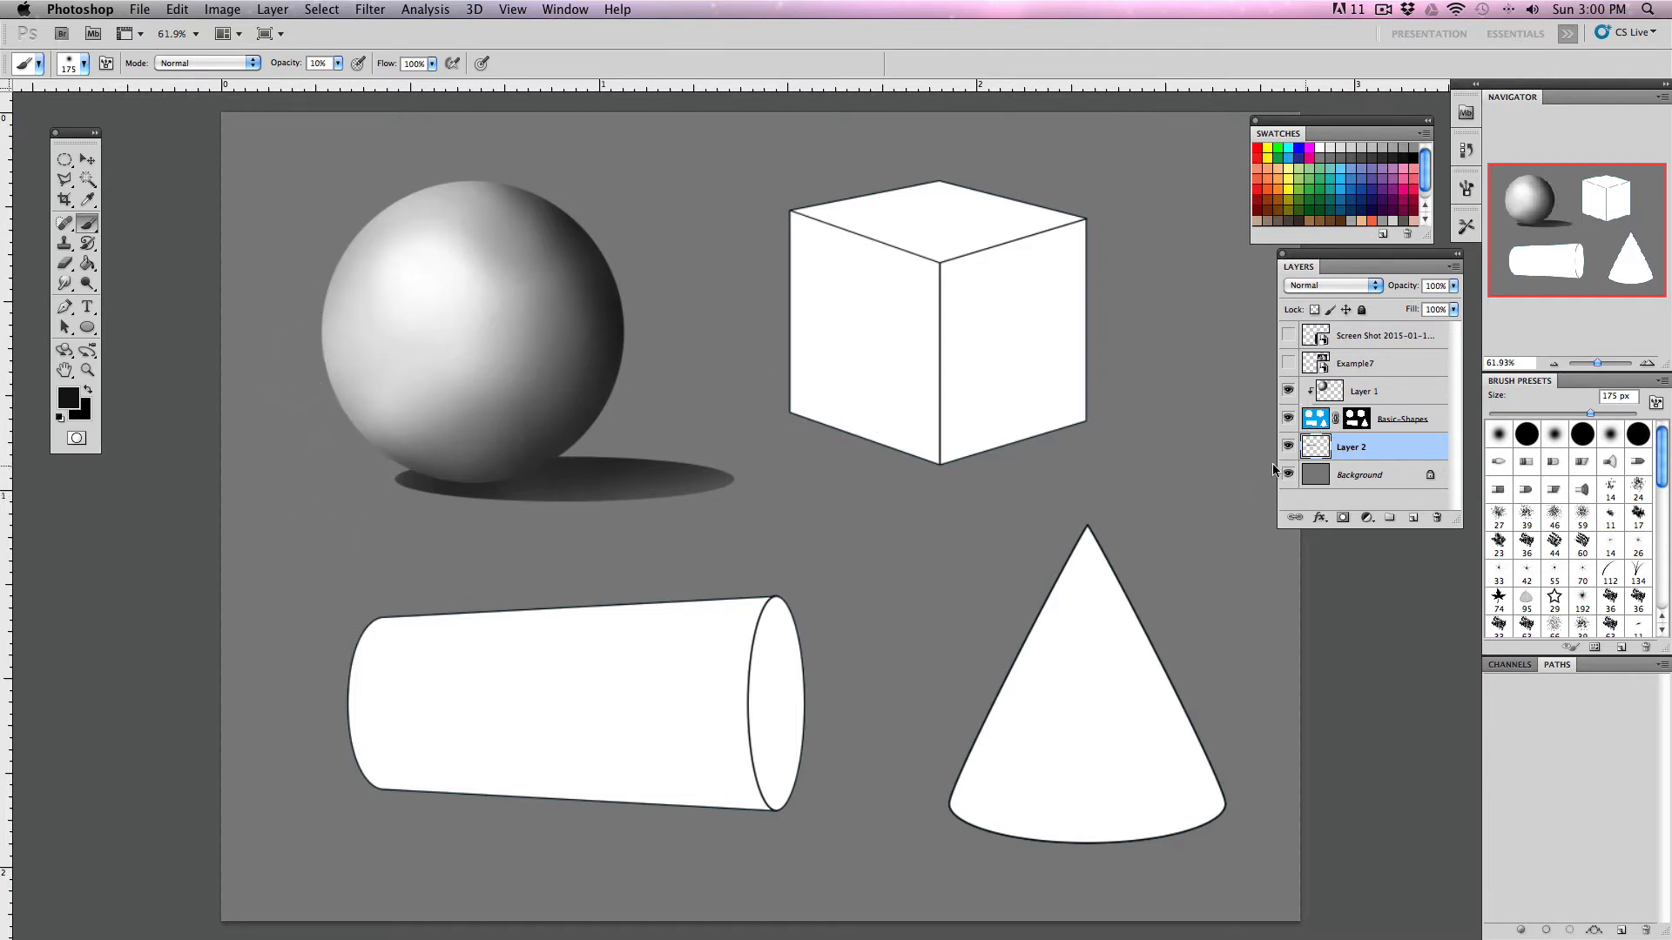
# - Paint a soft white glow on the Background layer around the sphere's cast shadow with a 100 px brush at 10% opacity
pyautogui.click(1310, 475)
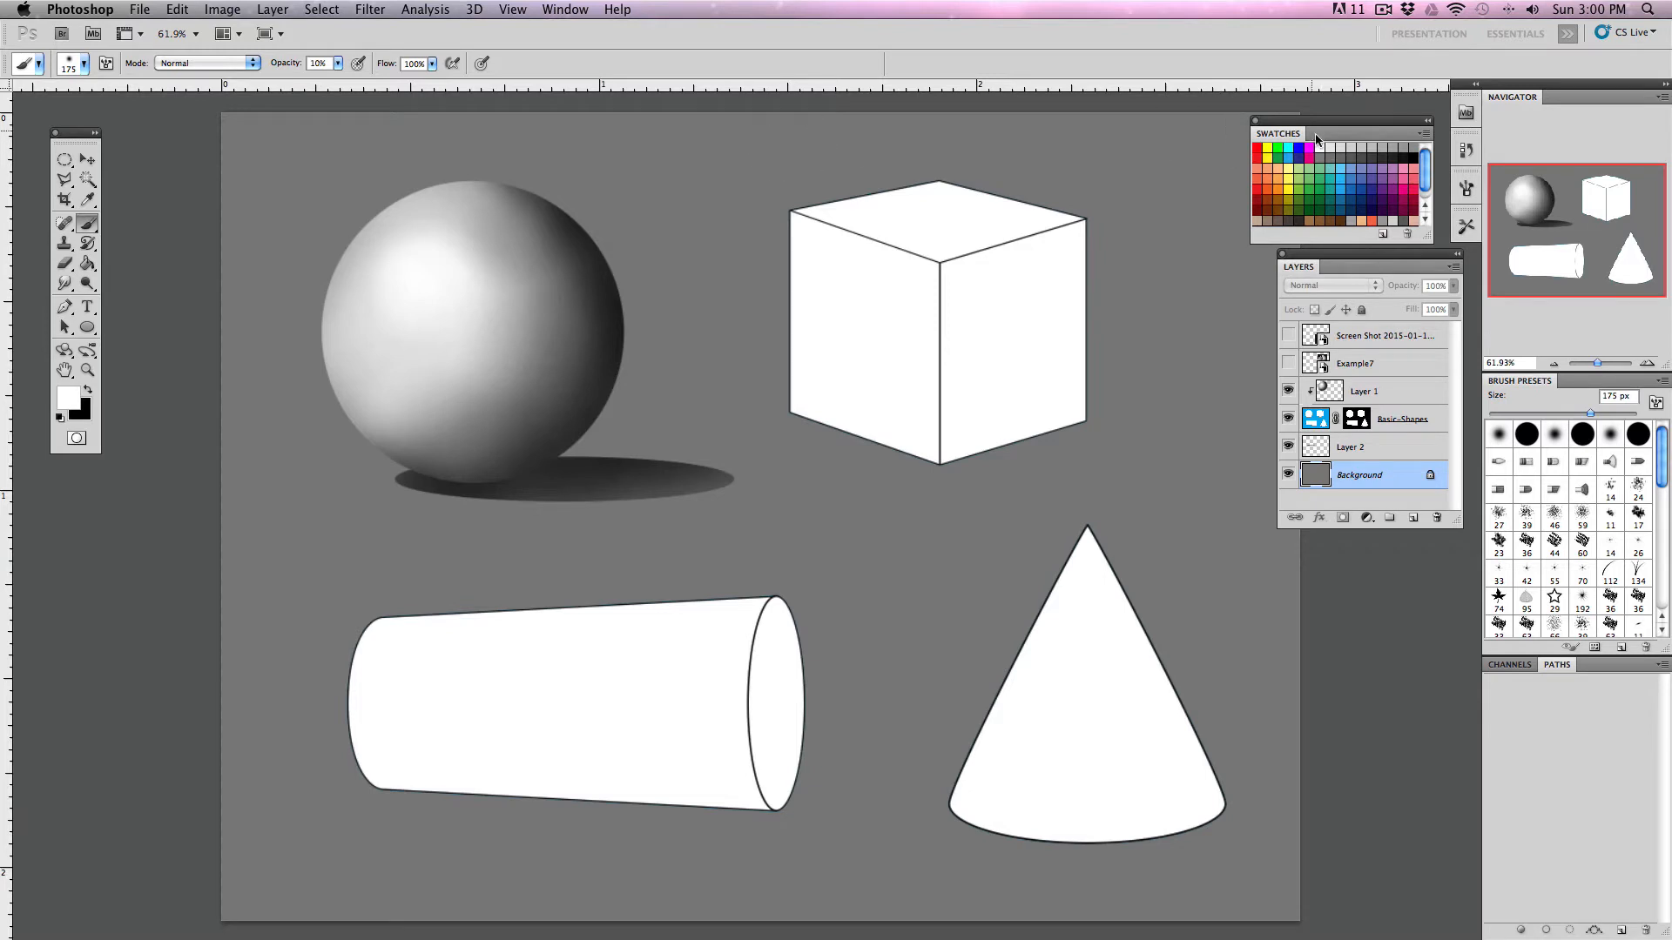
pyautogui.press('[')
pyautogui.press('[')
pyautogui.press('[')
pyautogui.moveTo(369, 486)
pyautogui.mouseDown()
pyautogui.moveTo(440, 489)
pyautogui.moveTo(353, 482)
pyautogui.moveTo(393, 477)
pyautogui.mouseUp()
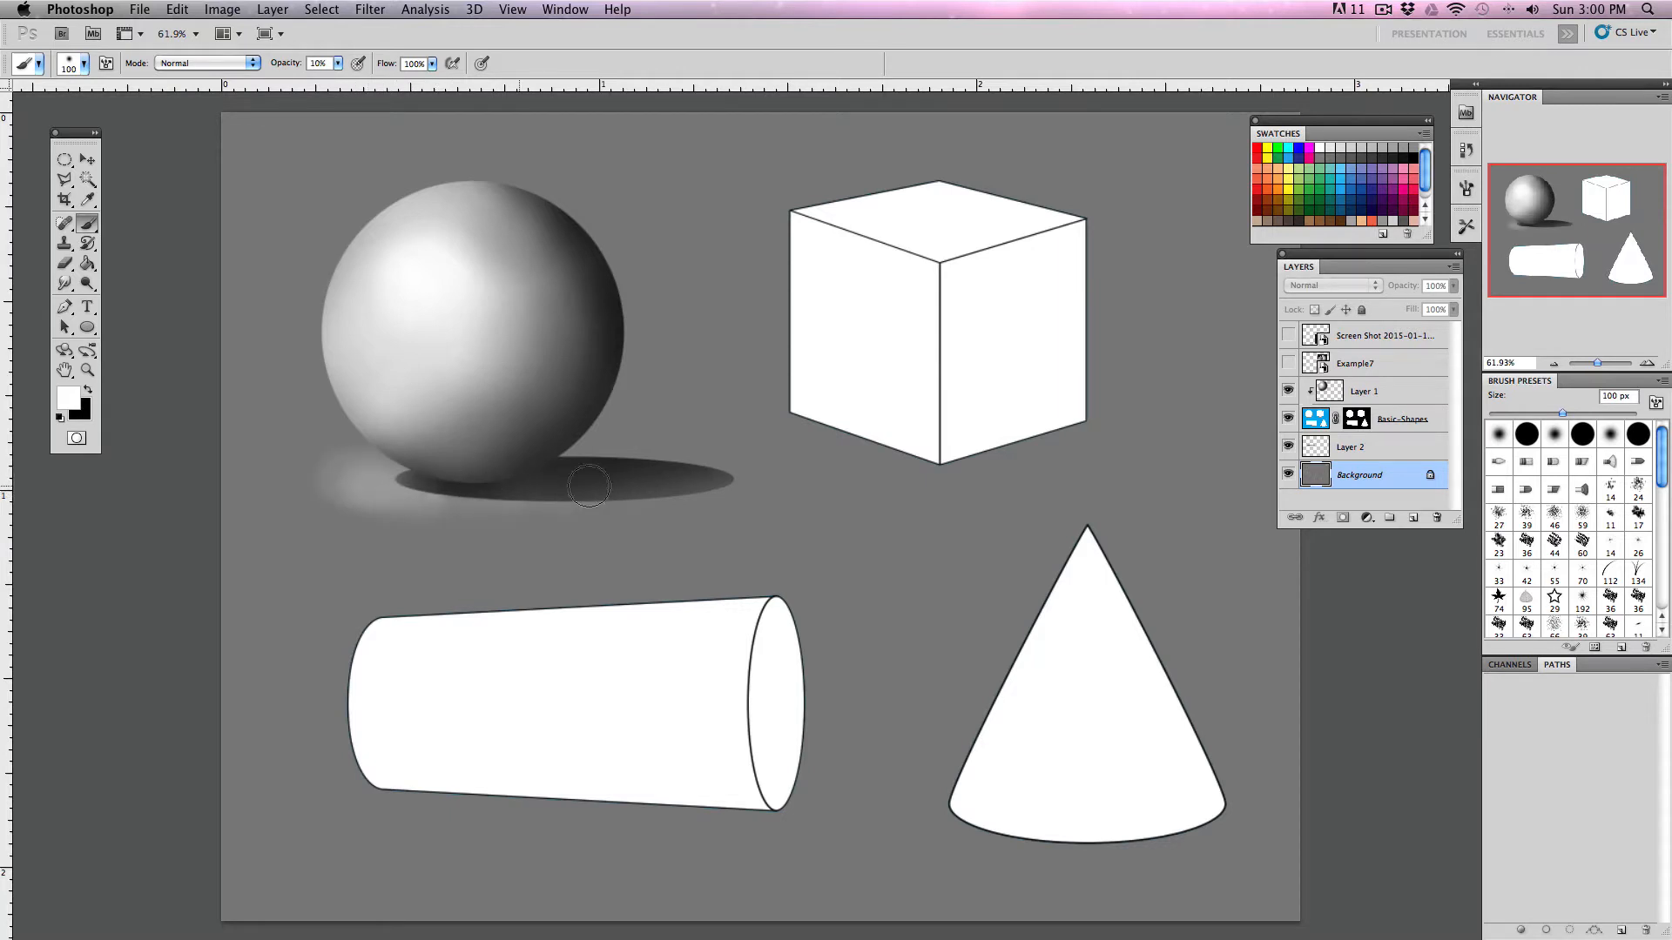
pyautogui.moveTo(589, 486)
pyautogui.mouseDown()
pyautogui.moveTo(484, 509)
pyautogui.moveTo(634, 497)
pyautogui.moveTo(556, 449)
pyautogui.moveTo(727, 488)
pyautogui.moveTo(610, 509)
pyautogui.moveTo(447, 504)
pyautogui.moveTo(372, 481)
pyautogui.moveTo(407, 485)
pyautogui.mouseUp()
pyautogui.moveTo(552, 467)
pyautogui.mouseDown()
pyautogui.moveTo(645, 459)
pyautogui.moveTo(485, 496)
pyautogui.moveTo(634, 497)
pyautogui.moveTo(673, 455)
pyautogui.moveTo(688, 514)
pyautogui.moveTo(445, 518)
pyautogui.moveTo(306, 478)
pyautogui.moveTo(610, 430)
pyautogui.moveTo(357, 440)
pyautogui.moveTo(339, 461)
pyautogui.moveTo(601, 530)
pyautogui.moveTo(534, 530)
pyautogui.moveTo(671, 532)
pyautogui.mouseUp()
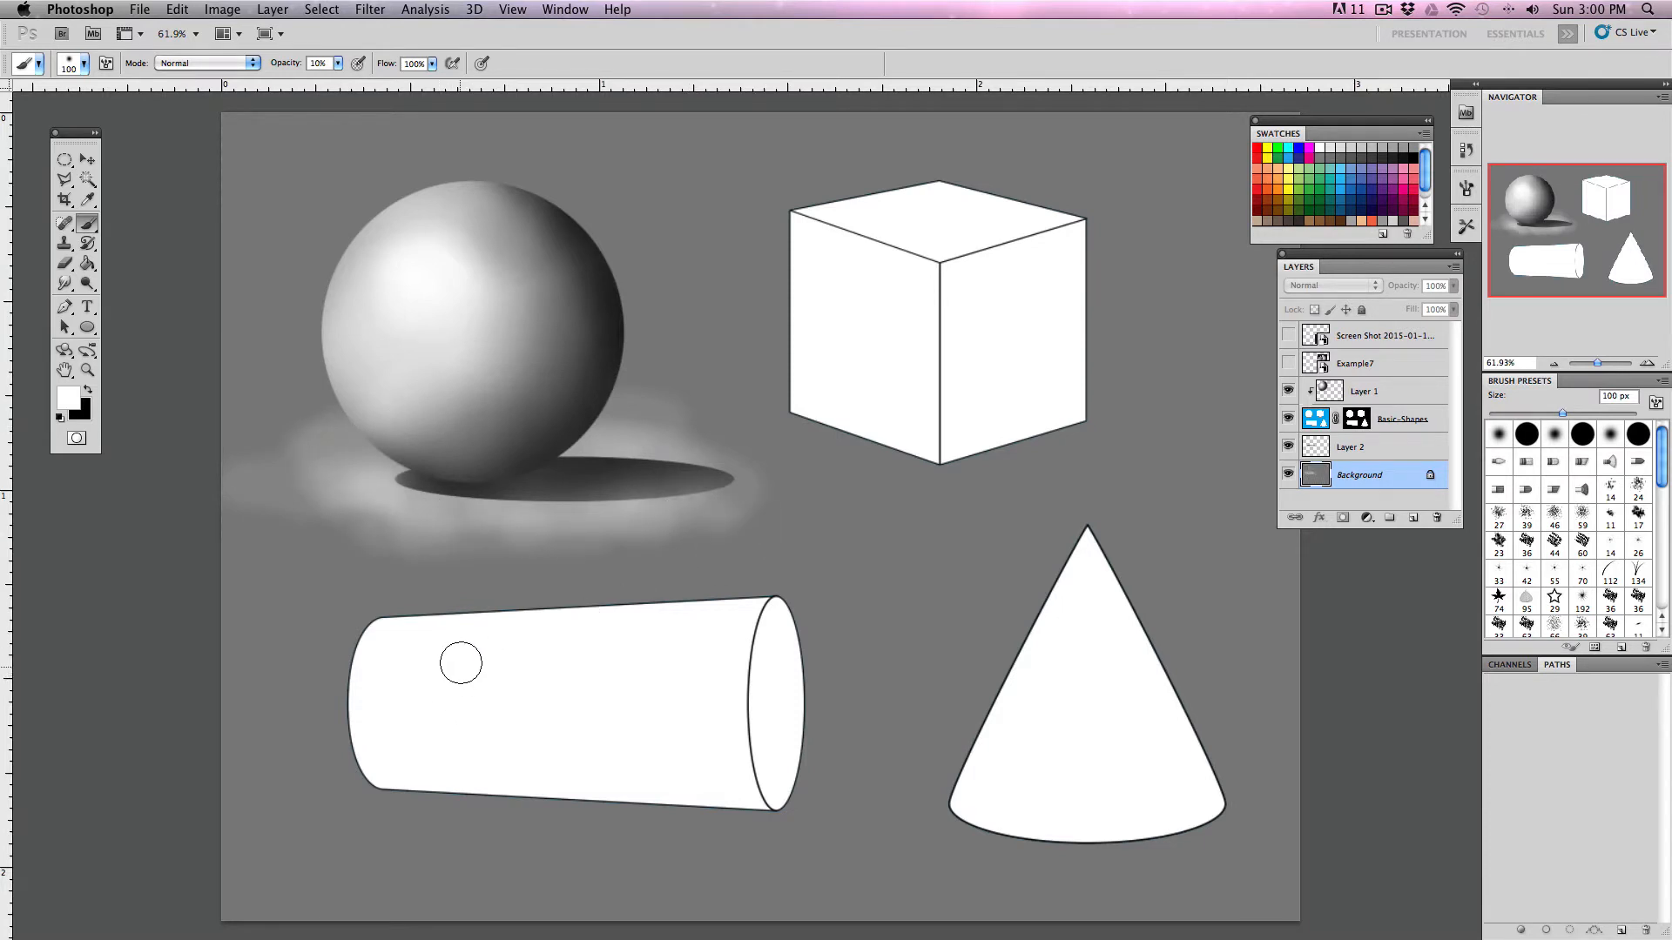
pyautogui.moveTo(346, 508)
pyautogui.mouseDown()
pyautogui.moveTo(427, 535)
pyautogui.moveTo(562, 519)
pyautogui.mouseUp()
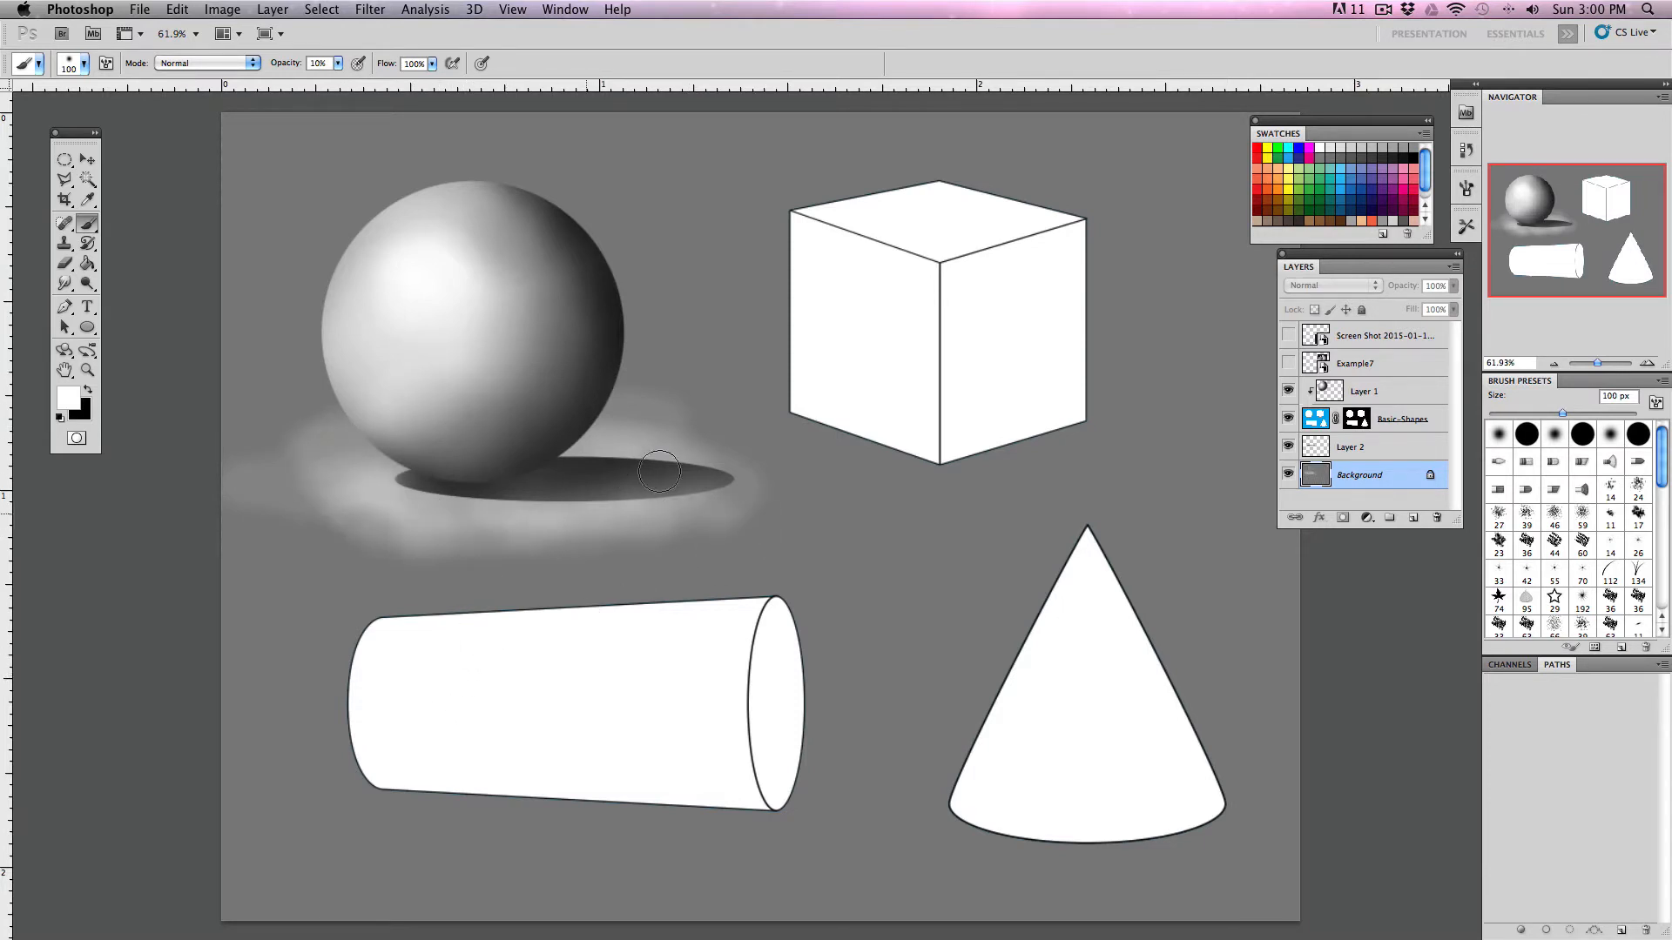
pyautogui.moveTo(296, 455)
pyautogui.mouseDown()
pyautogui.moveTo(291, 493)
pyautogui.moveTo(378, 520)
pyautogui.mouseUp()
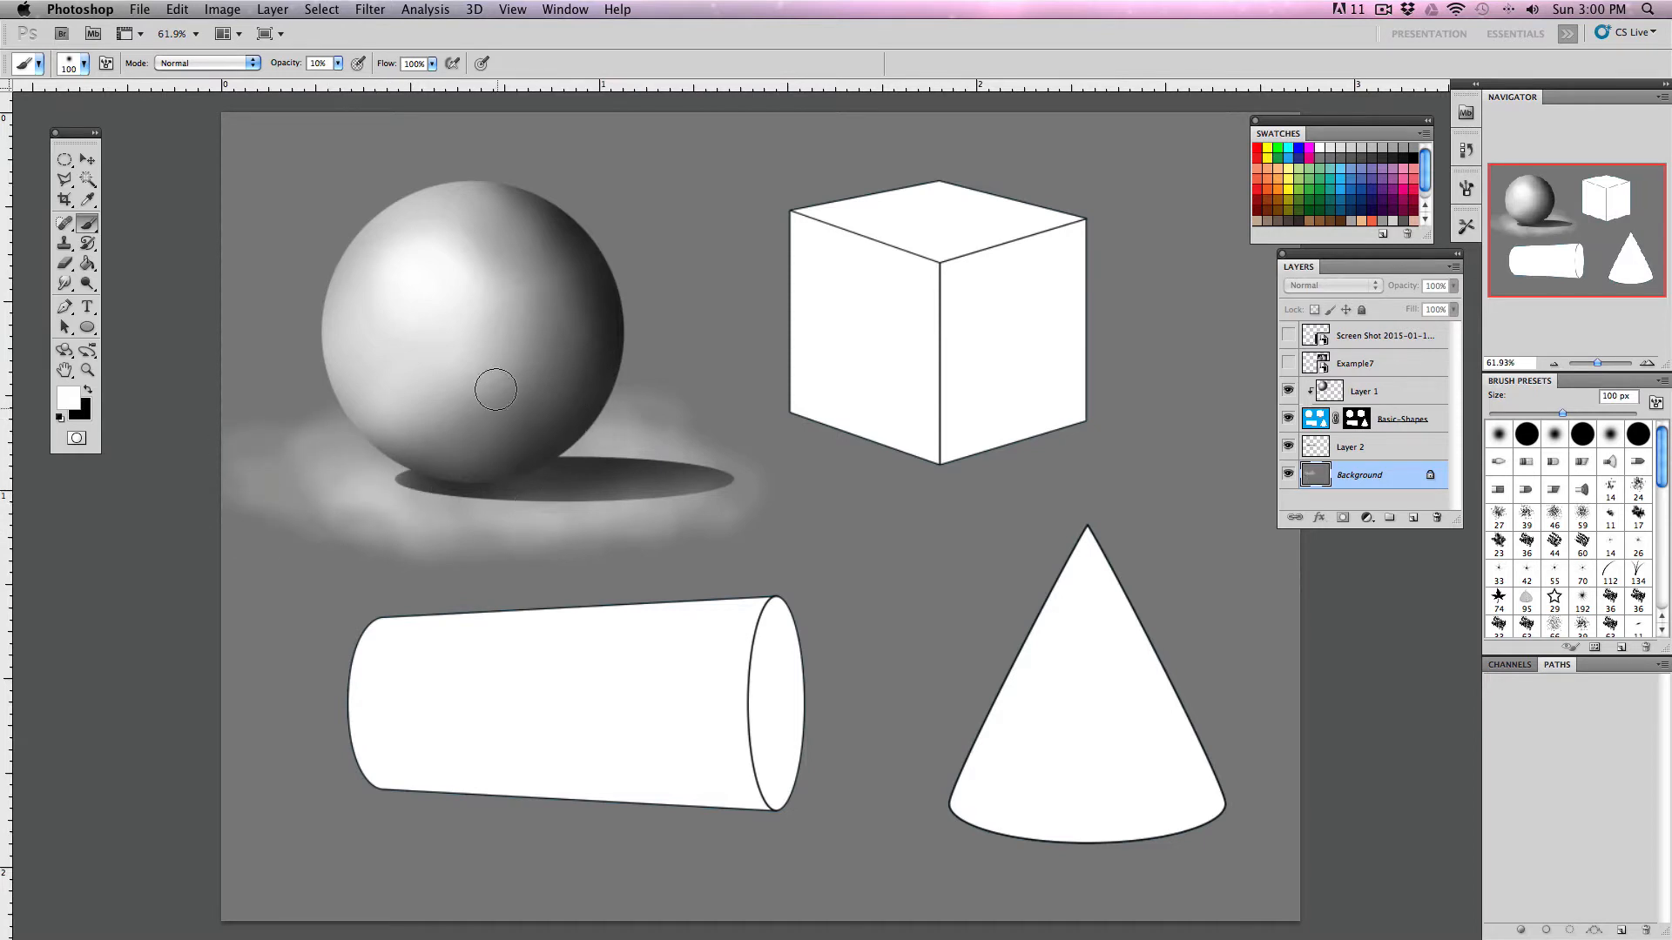
# - Add soft white reflected light along the sphere's lower part on Layer 1 with the 100 px brush at 10% opacity
pyautogui.click(1336, 394)
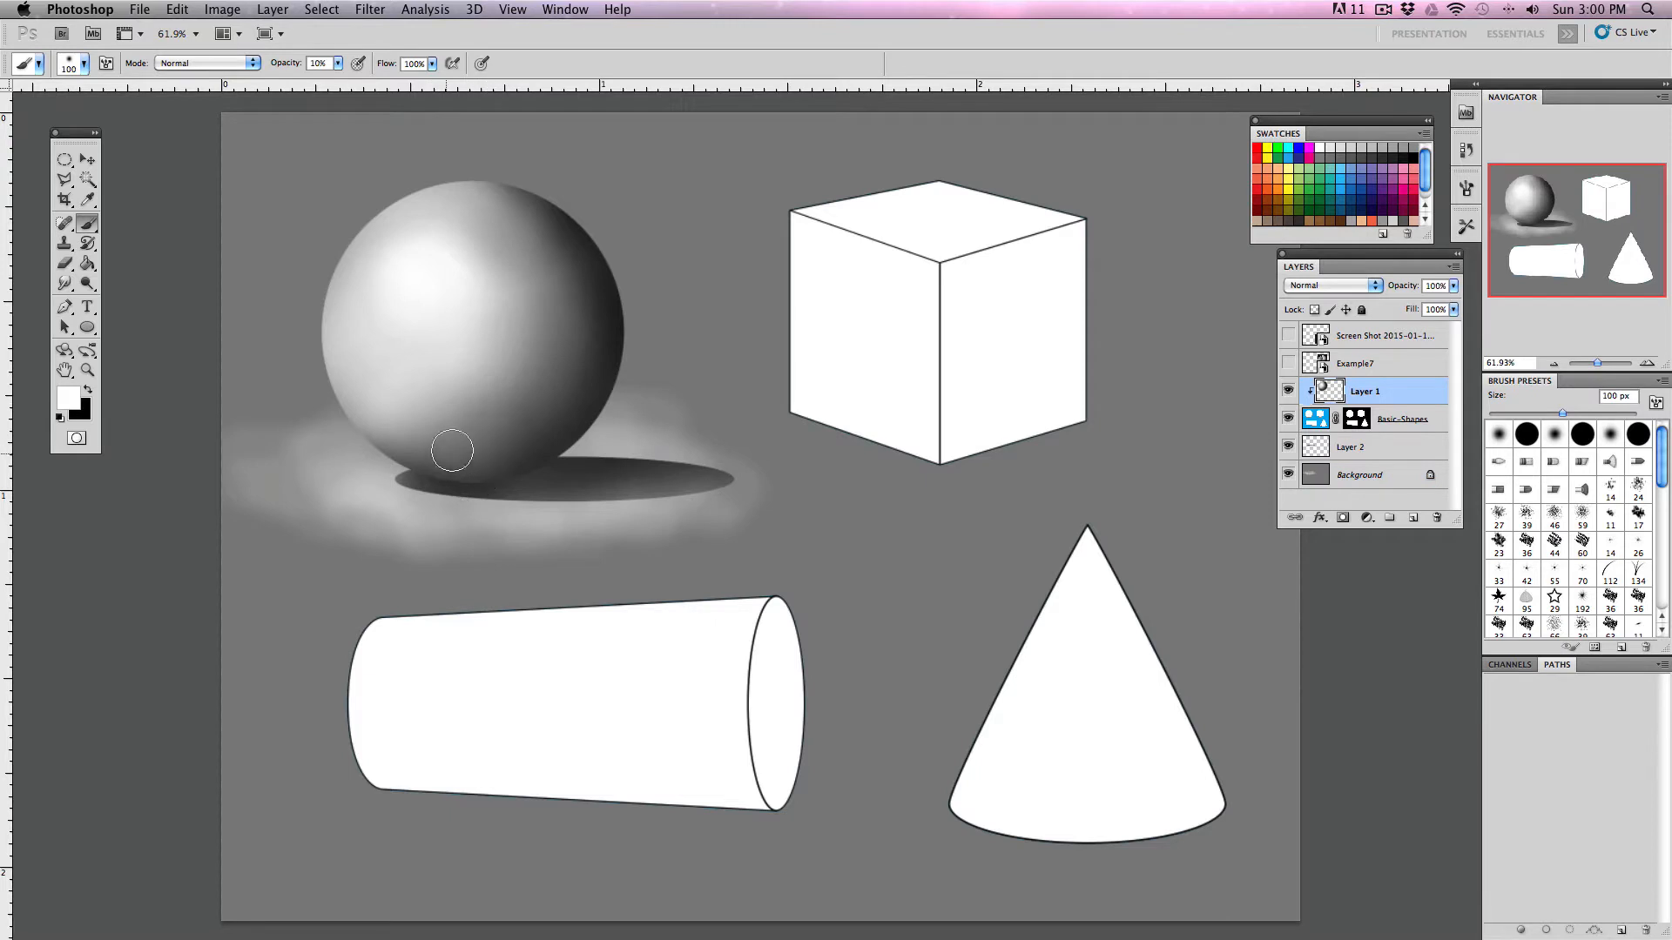
pyautogui.moveTo(430, 427)
pyautogui.mouseDown()
pyautogui.moveTo(470, 449)
pyautogui.moveTo(543, 427)
pyautogui.moveTo(441, 450)
pyautogui.moveTo(552, 404)
pyautogui.moveTo(567, 444)
pyautogui.moveTo(434, 451)
pyautogui.moveTo(528, 434)
pyautogui.moveTo(500, 242)
pyautogui.moveTo(402, 286)
pyautogui.moveTo(547, 443)
pyautogui.moveTo(442, 441)
pyautogui.moveTo(474, 420)
pyautogui.mouseUp()
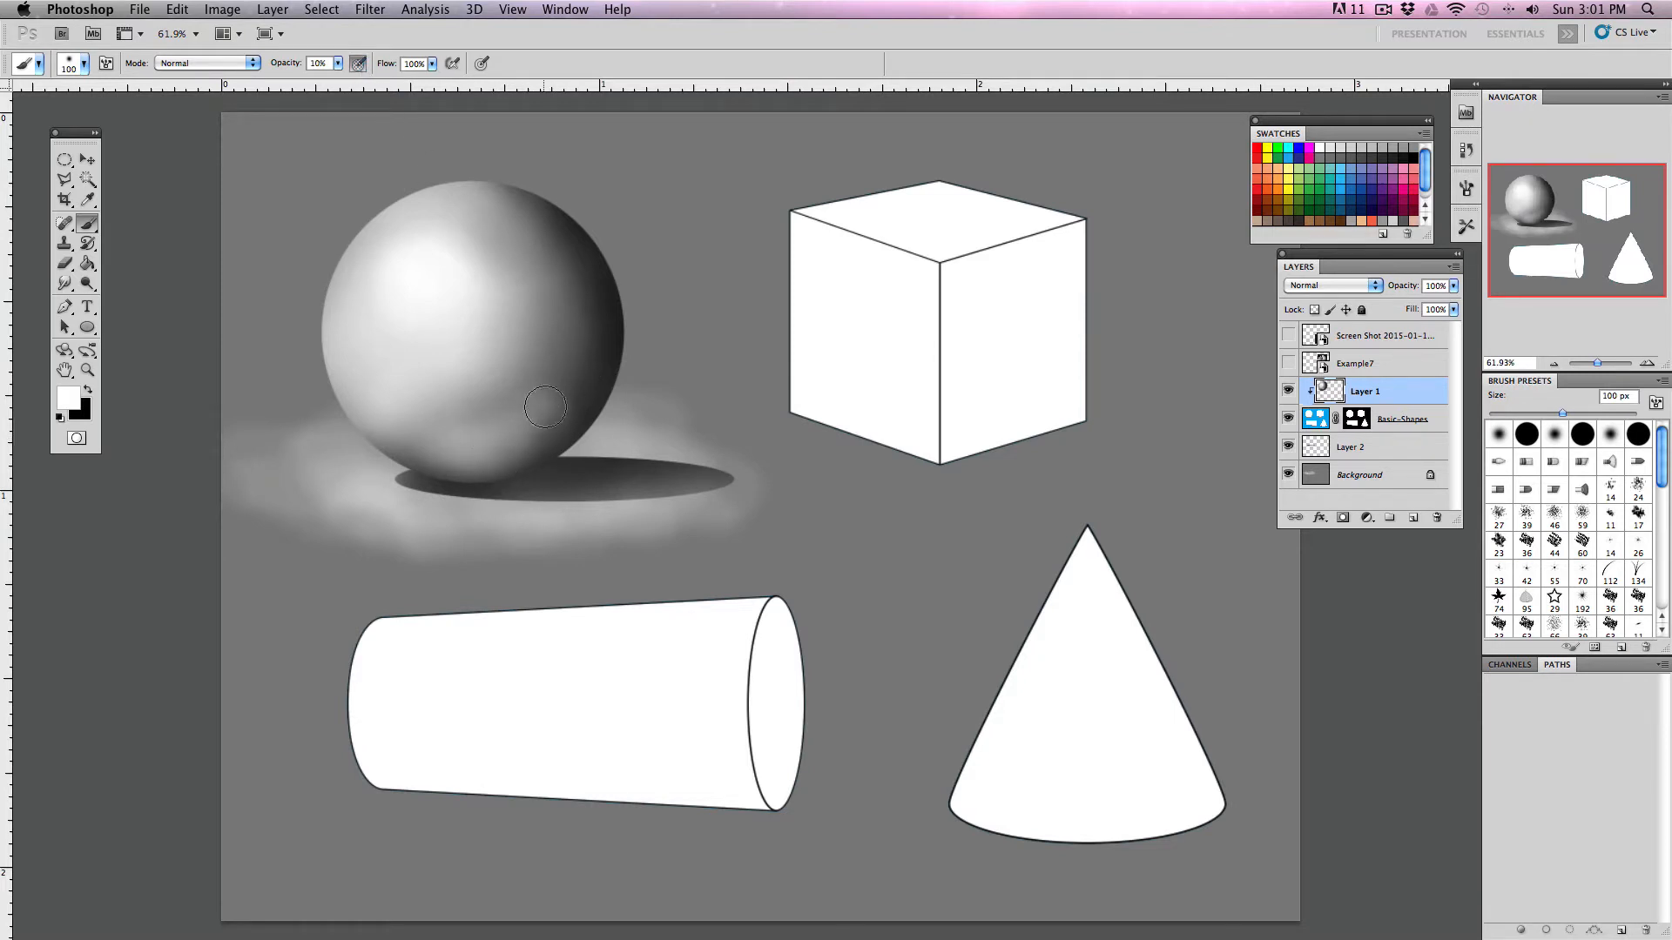
pyautogui.moveTo(545, 407); pyautogui.dragTo(564, 304)
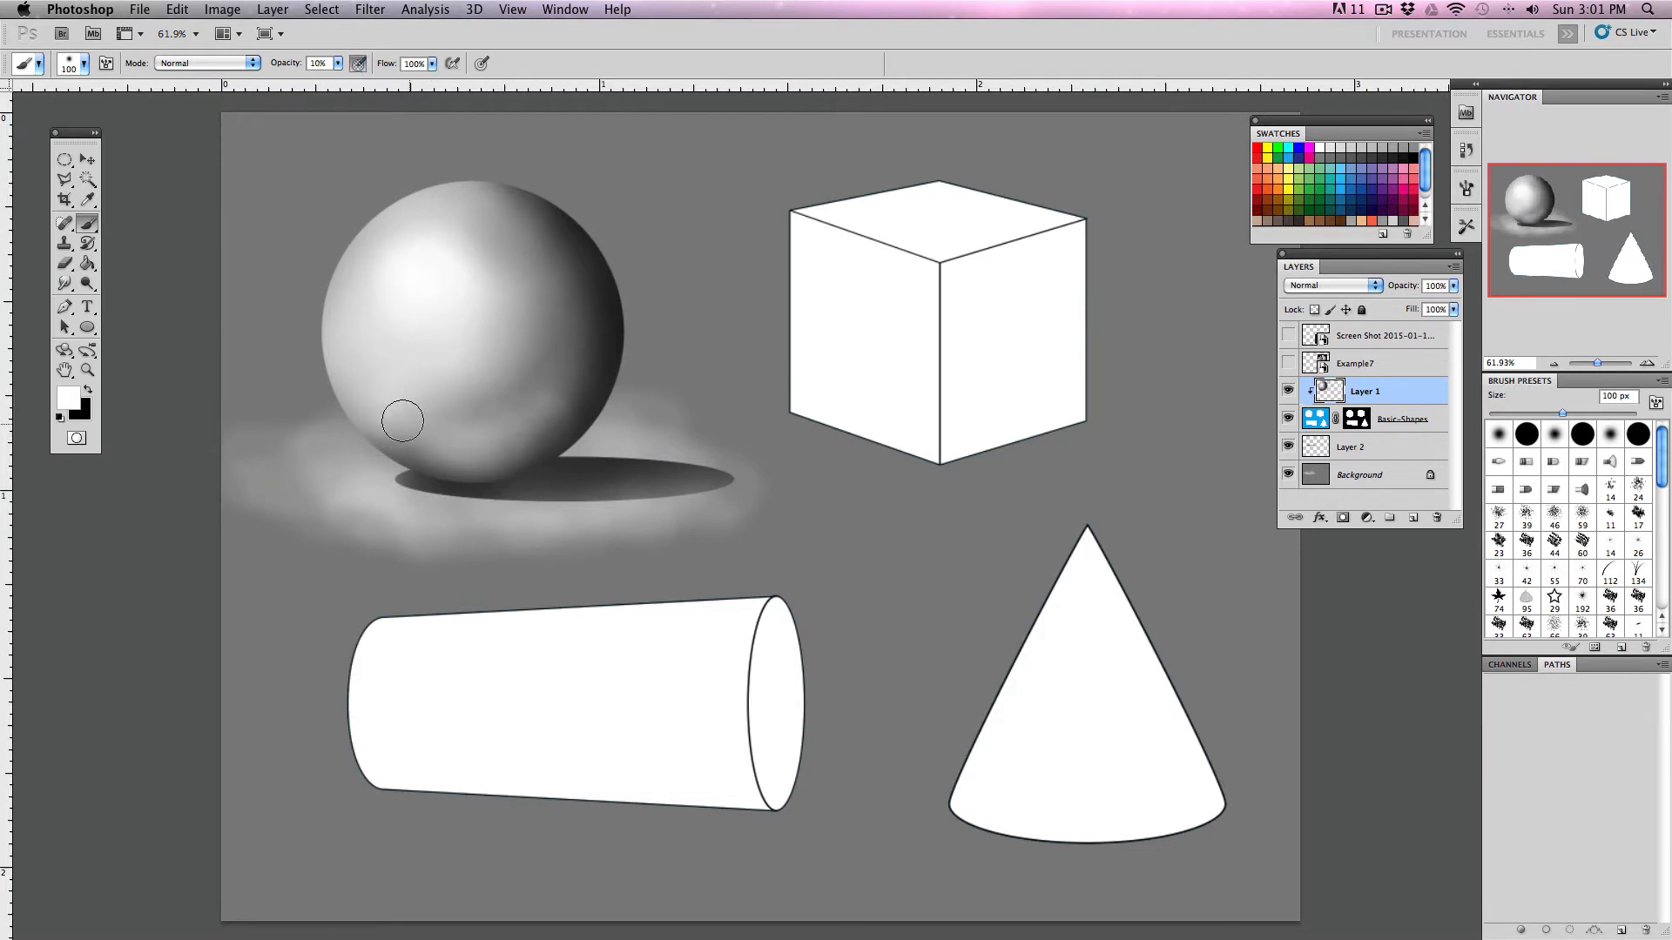
pyautogui.moveTo(389, 414); pyautogui.dragTo(631, 437)
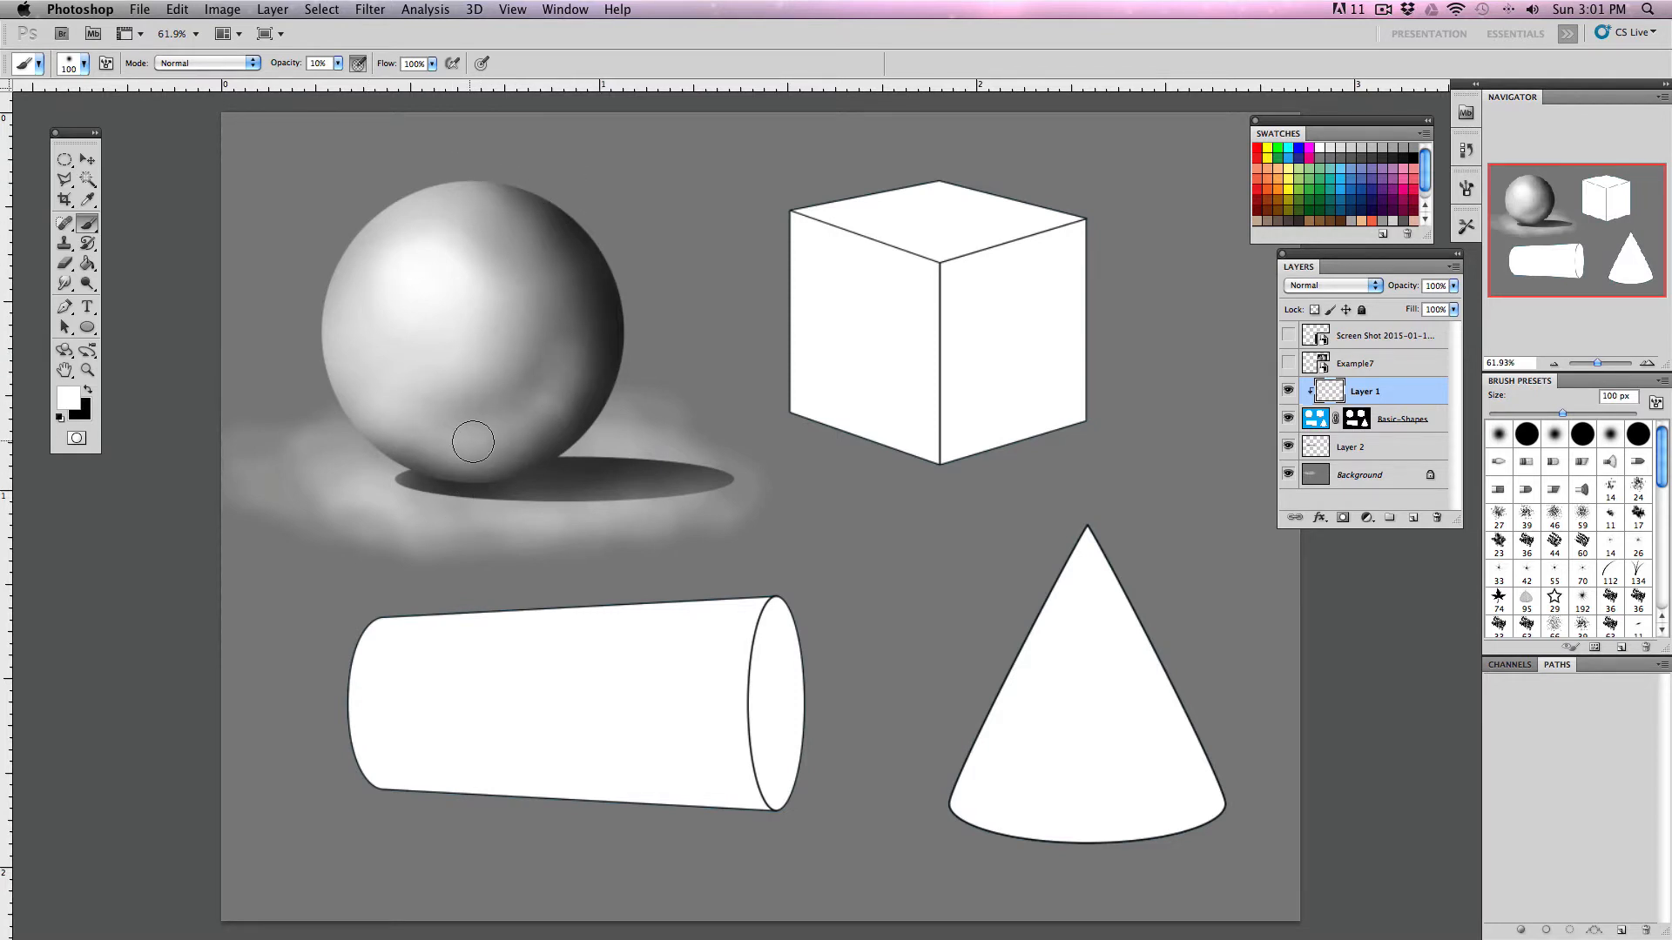
pyautogui.moveTo(451, 470); pyautogui.dragTo(375, 437)
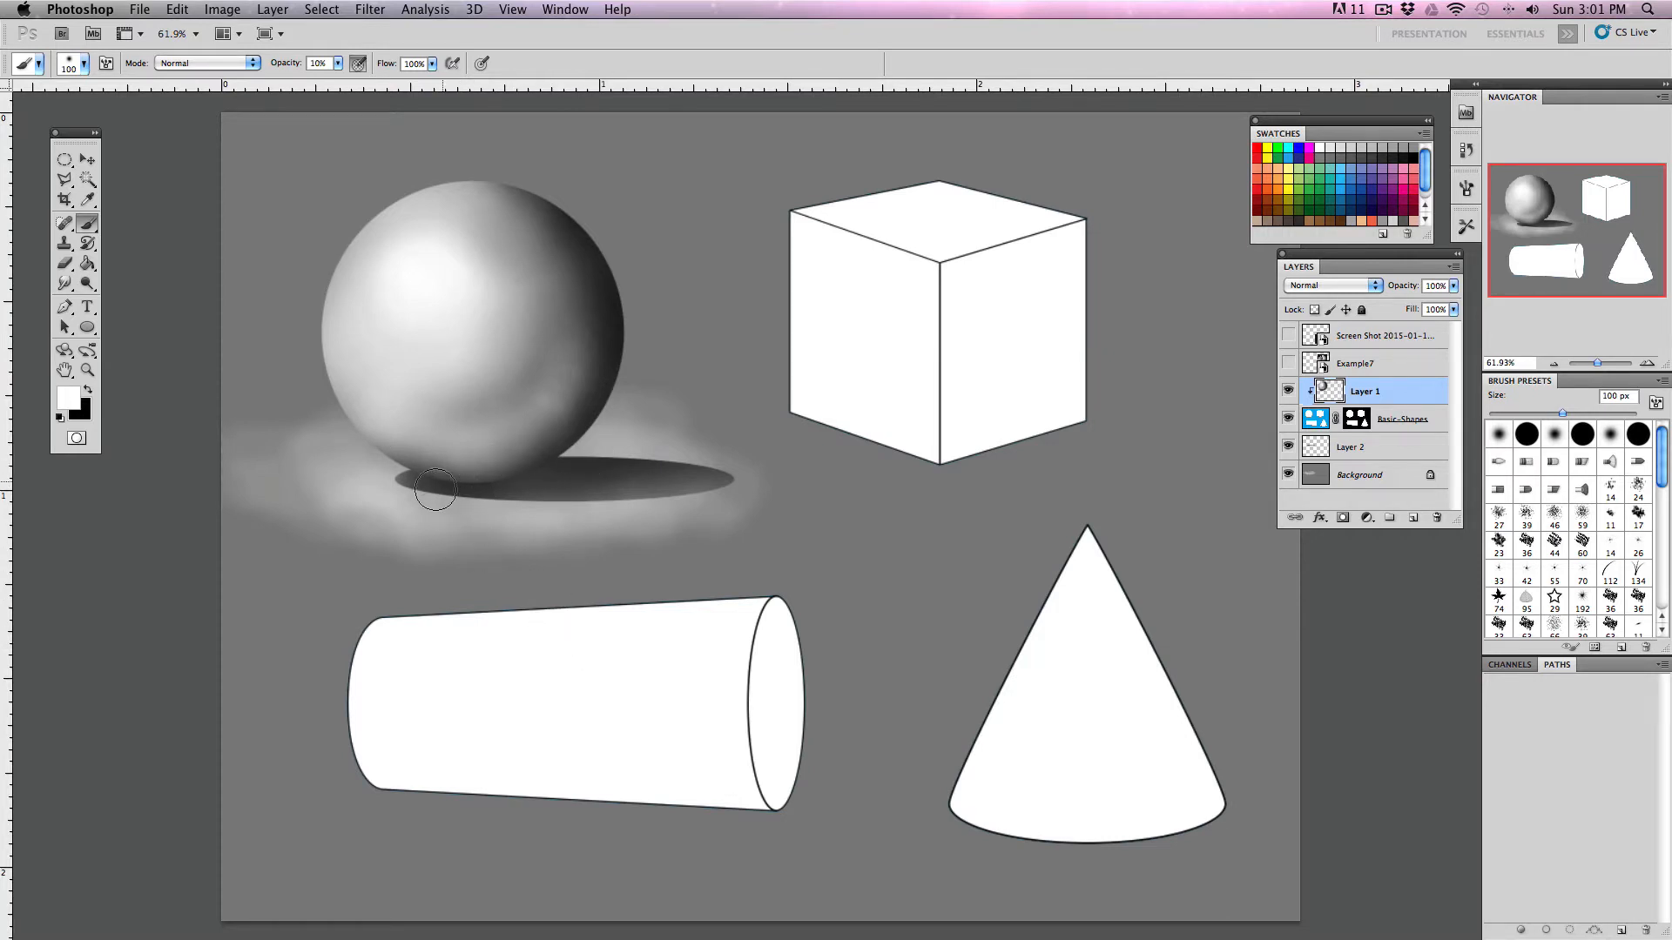
# - Darken the cast shadow on Layer 2 right where the sphere touches the ground, using black at 10% opacity
pyautogui.click(1315, 450)
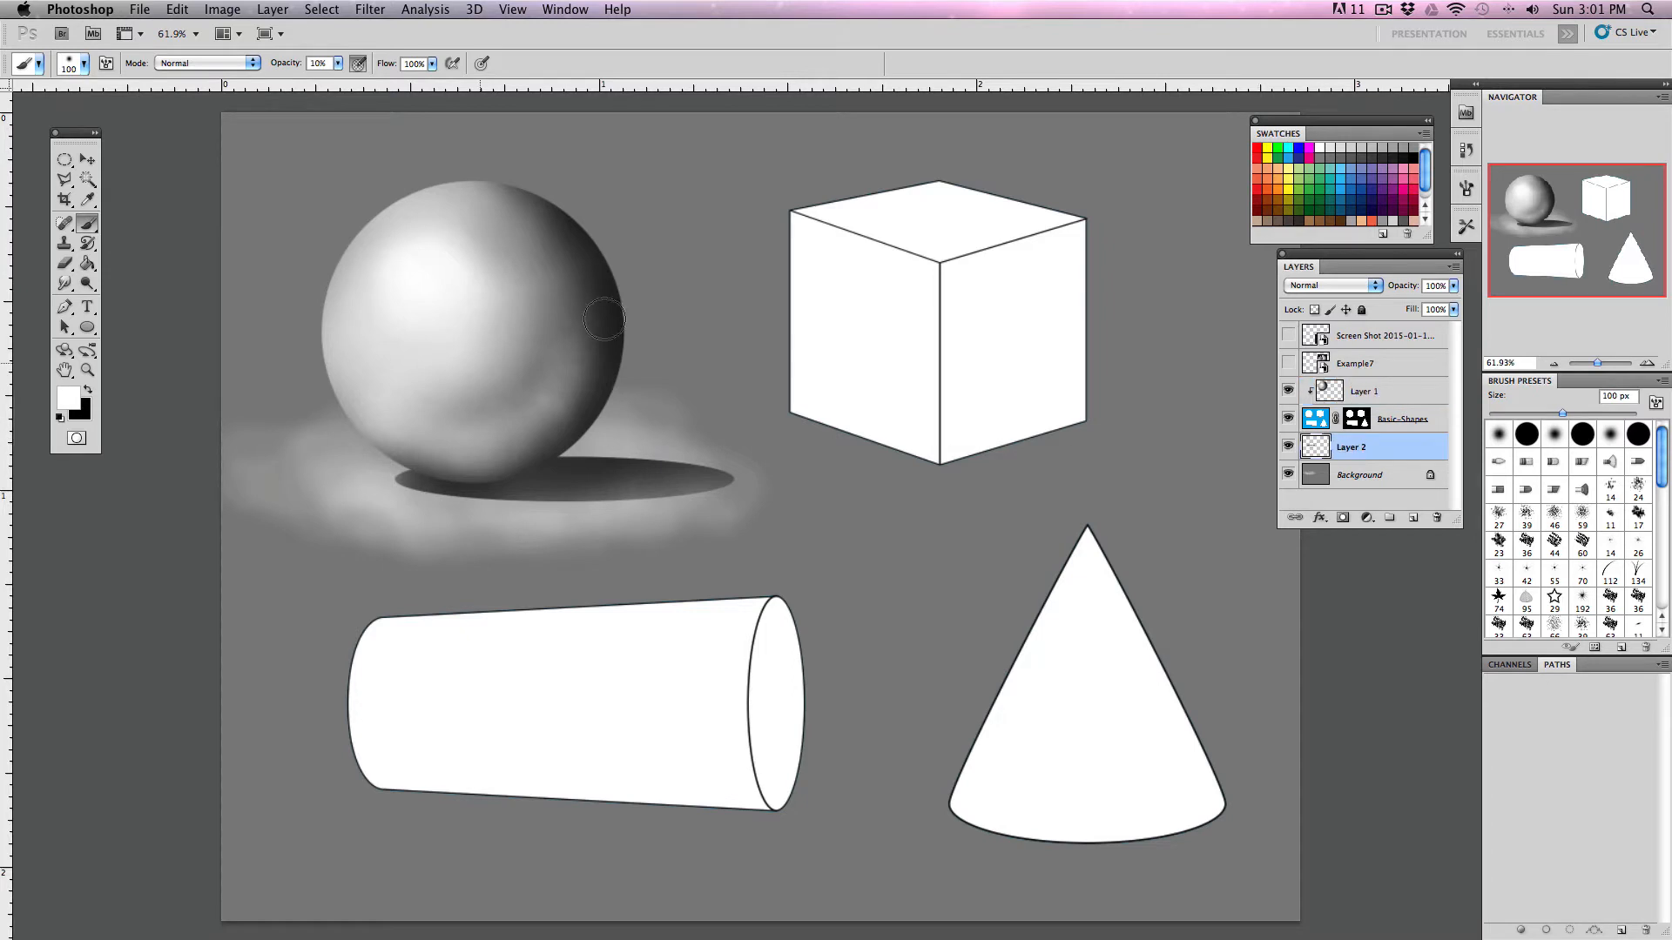
pyautogui.click(1413, 159)
pyautogui.moveTo(514, 481)
pyautogui.mouseDown()
pyautogui.moveTo(627, 469)
pyautogui.moveTo(504, 473)
pyautogui.mouseUp()
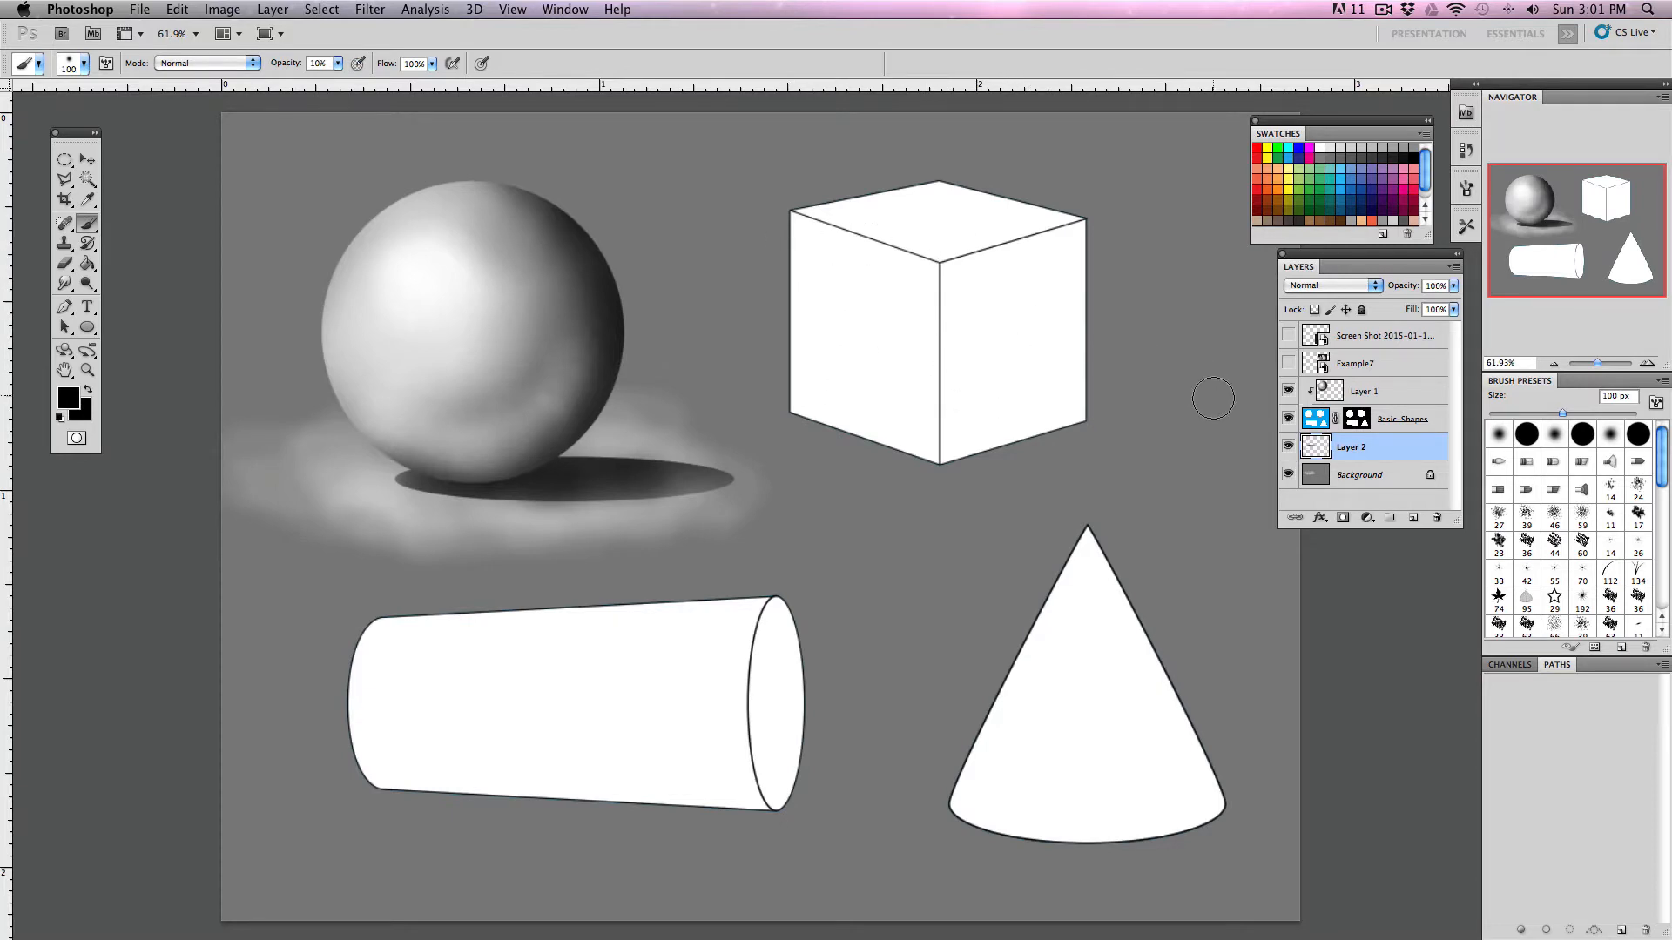
# - Try to shade the cube's right face on Layer 1 with freehand soft black strokes at 10% opacity
pyautogui.click(1332, 395)
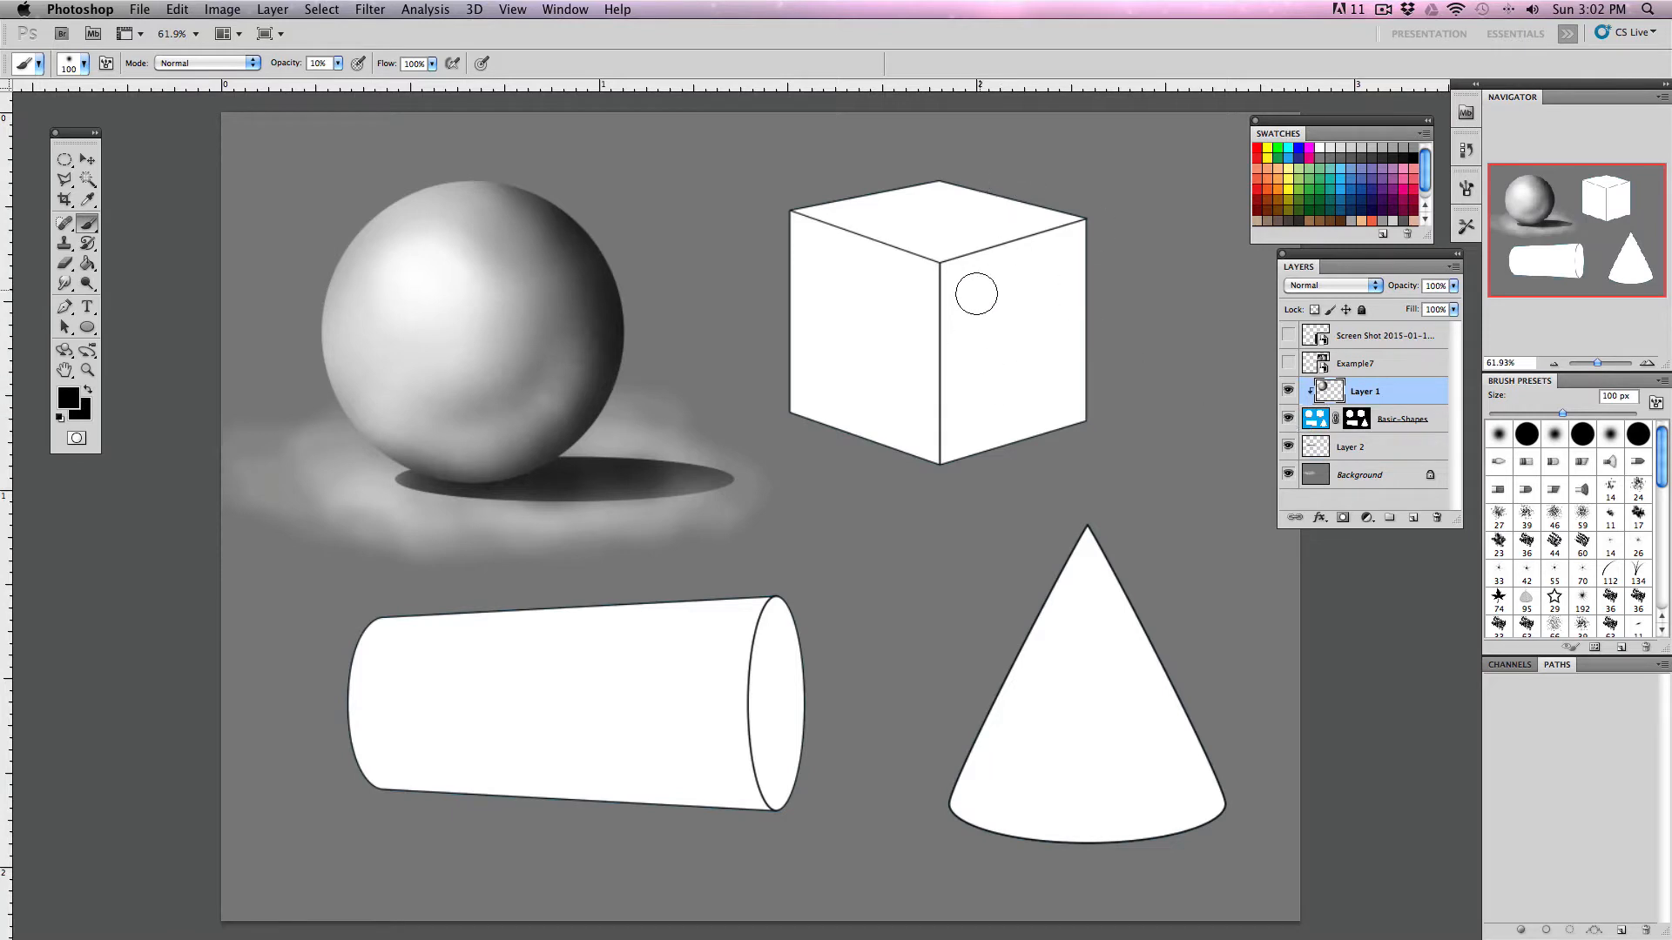
pyautogui.moveTo(975, 314)
pyautogui.mouseDown()
pyautogui.moveTo(955, 306)
pyautogui.moveTo(955, 269)
pyautogui.moveTo(963, 429)
pyautogui.moveTo(955, 262)
pyautogui.mouseUp()
pyautogui.moveTo(1068, 224)
pyautogui.mouseDown()
pyautogui.moveTo(1060, 330)
pyautogui.moveTo(1036, 263)
pyautogui.moveTo(999, 350)
pyautogui.moveTo(992, 395)
pyautogui.moveTo(1039, 419)
pyautogui.moveTo(963, 444)
pyautogui.moveTo(940, 288)
pyautogui.moveTo(955, 491)
pyautogui.moveTo(971, 459)
pyautogui.moveTo(903, 254)
pyautogui.mouseUp()
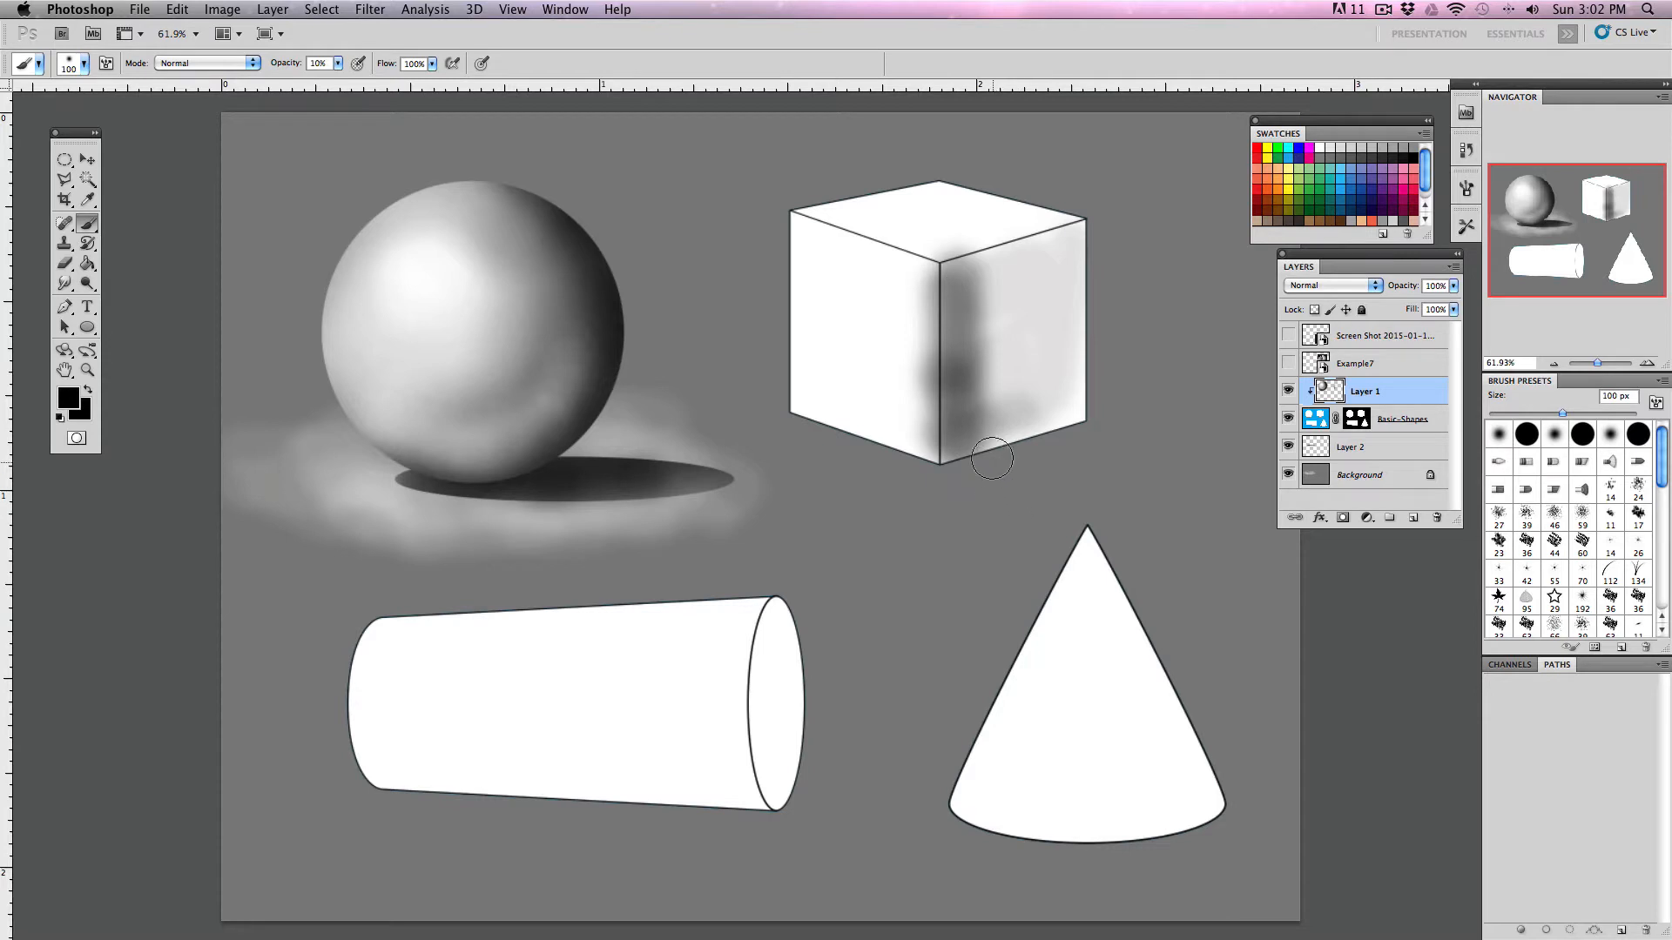
# - Undo all the black strokes painted on the cube
pyautogui.press('super+alt+z')
pyautogui.press('super+alt+z')
pyautogui.press('super+alt+z')
pyautogui.press('super+alt+z')
pyautogui.press('super+alt+z')
pyautogui.press('super+alt+z')
pyautogui.press('super+alt+z')
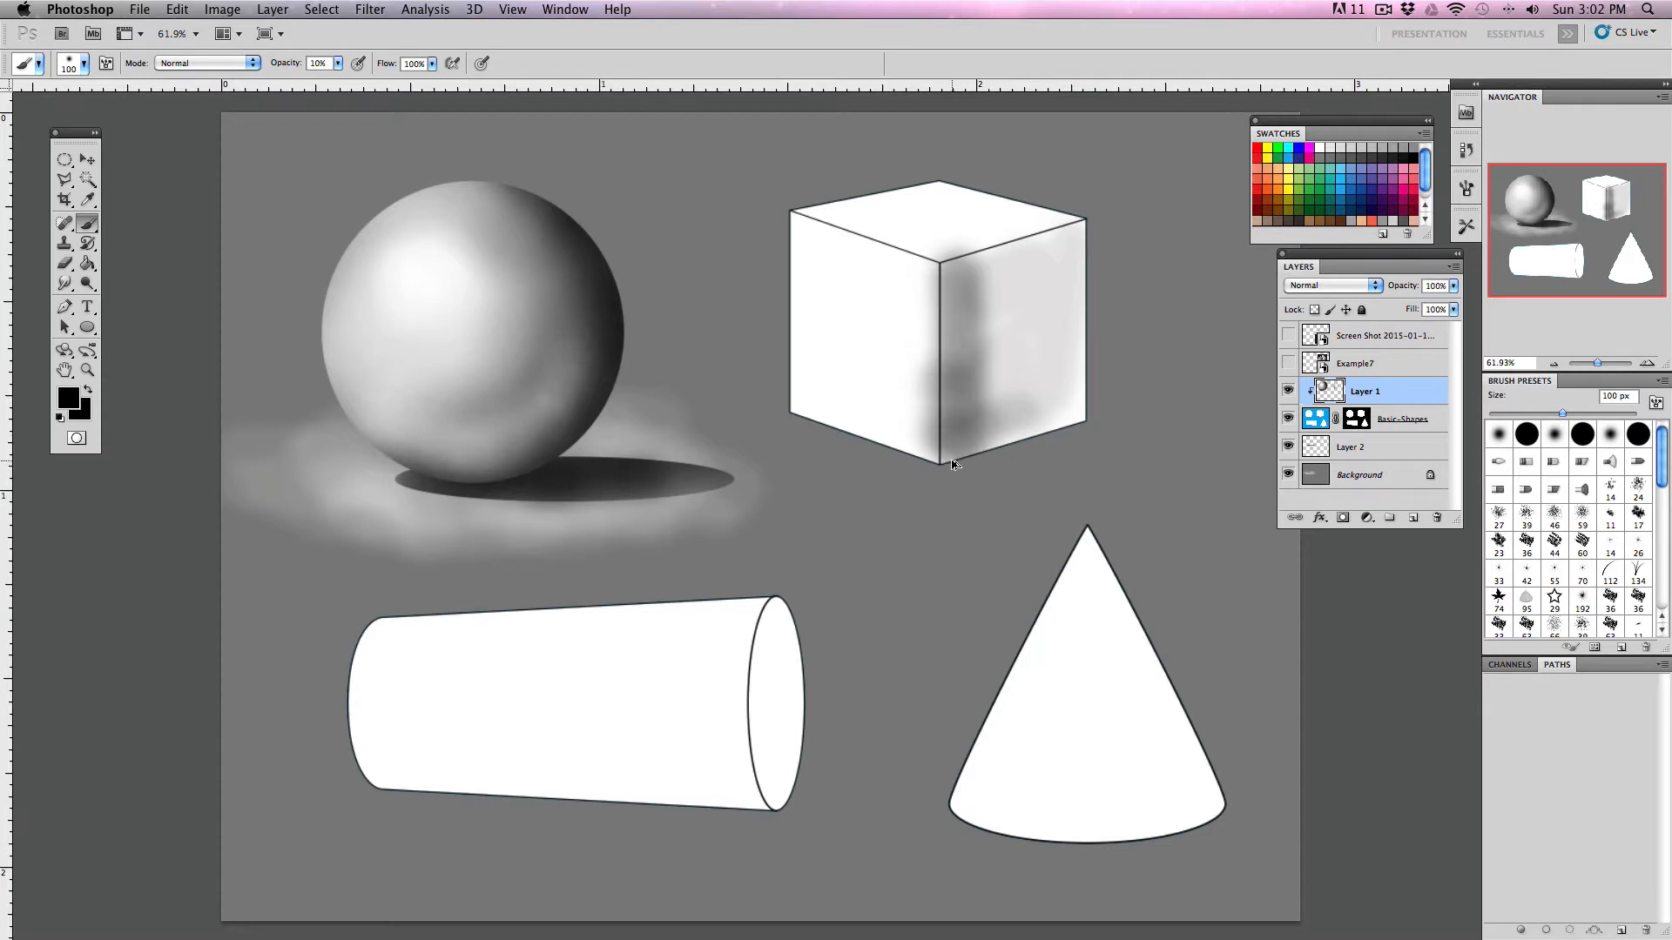
pyautogui.press('super+alt+z')
pyautogui.press('super+alt+z')
pyautogui.press('super+alt+z')
pyautogui.press('super+alt+z')
pyautogui.press('super+alt+z')
pyautogui.press('super+alt+z')
pyautogui.press('super+alt+z')
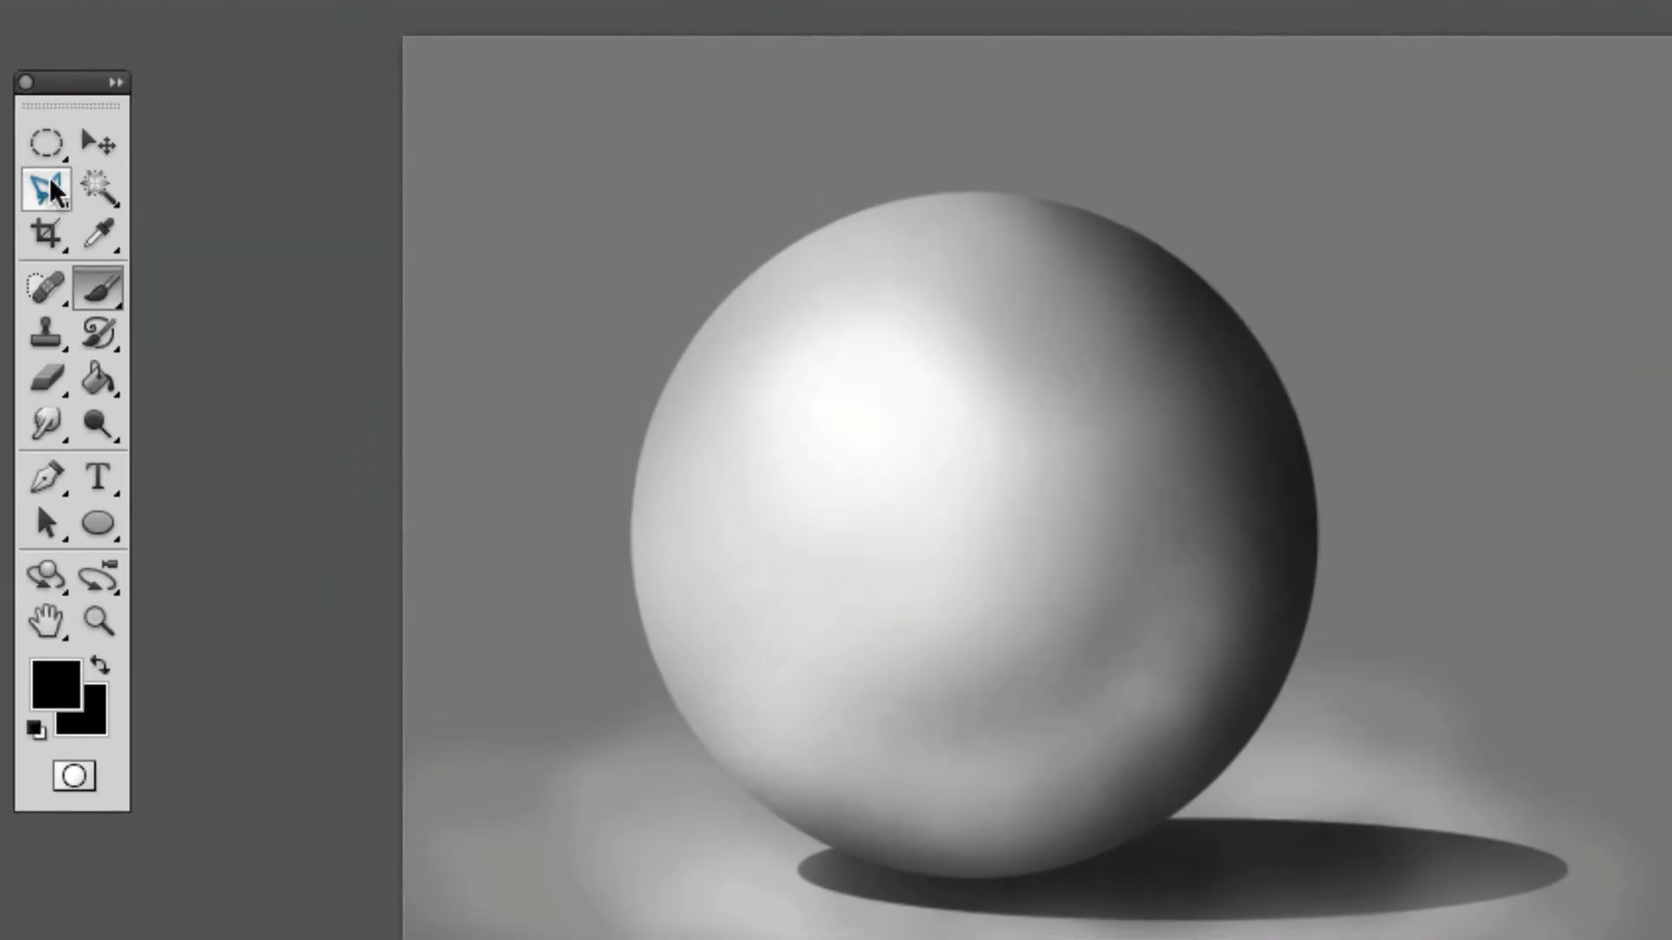
# - Select the cube's left face with the Magic Wand and paint it light gray on Layer 1 with the brush at 100% opacity
pyautogui.click(91, 185)
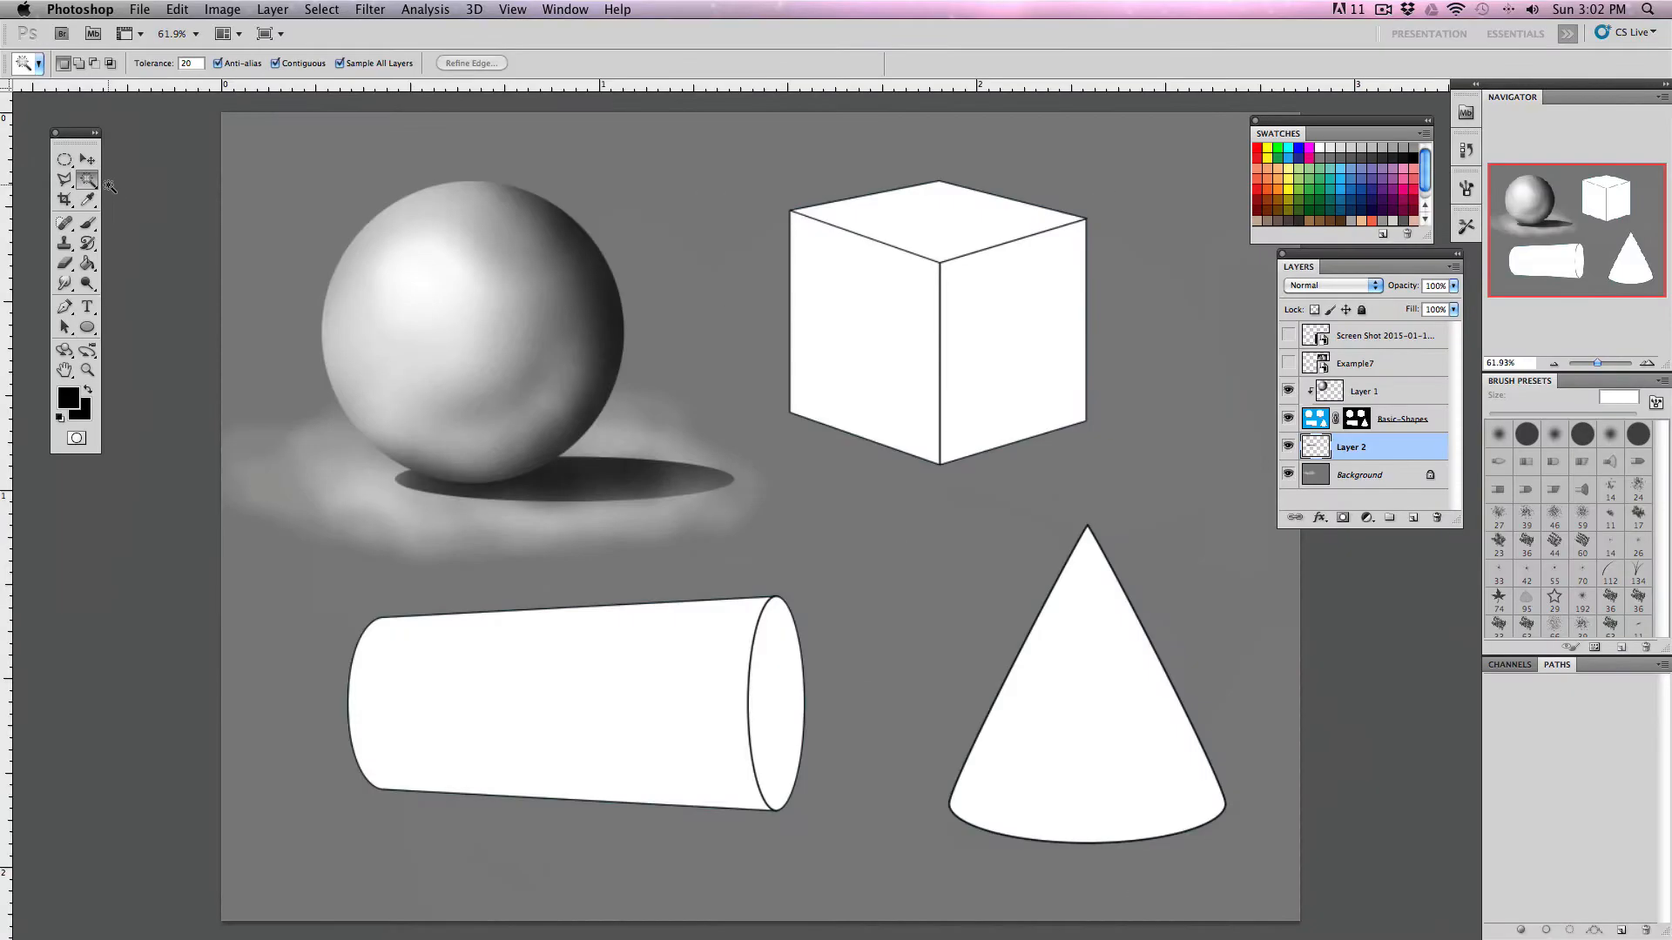
pyautogui.click(1018, 336)
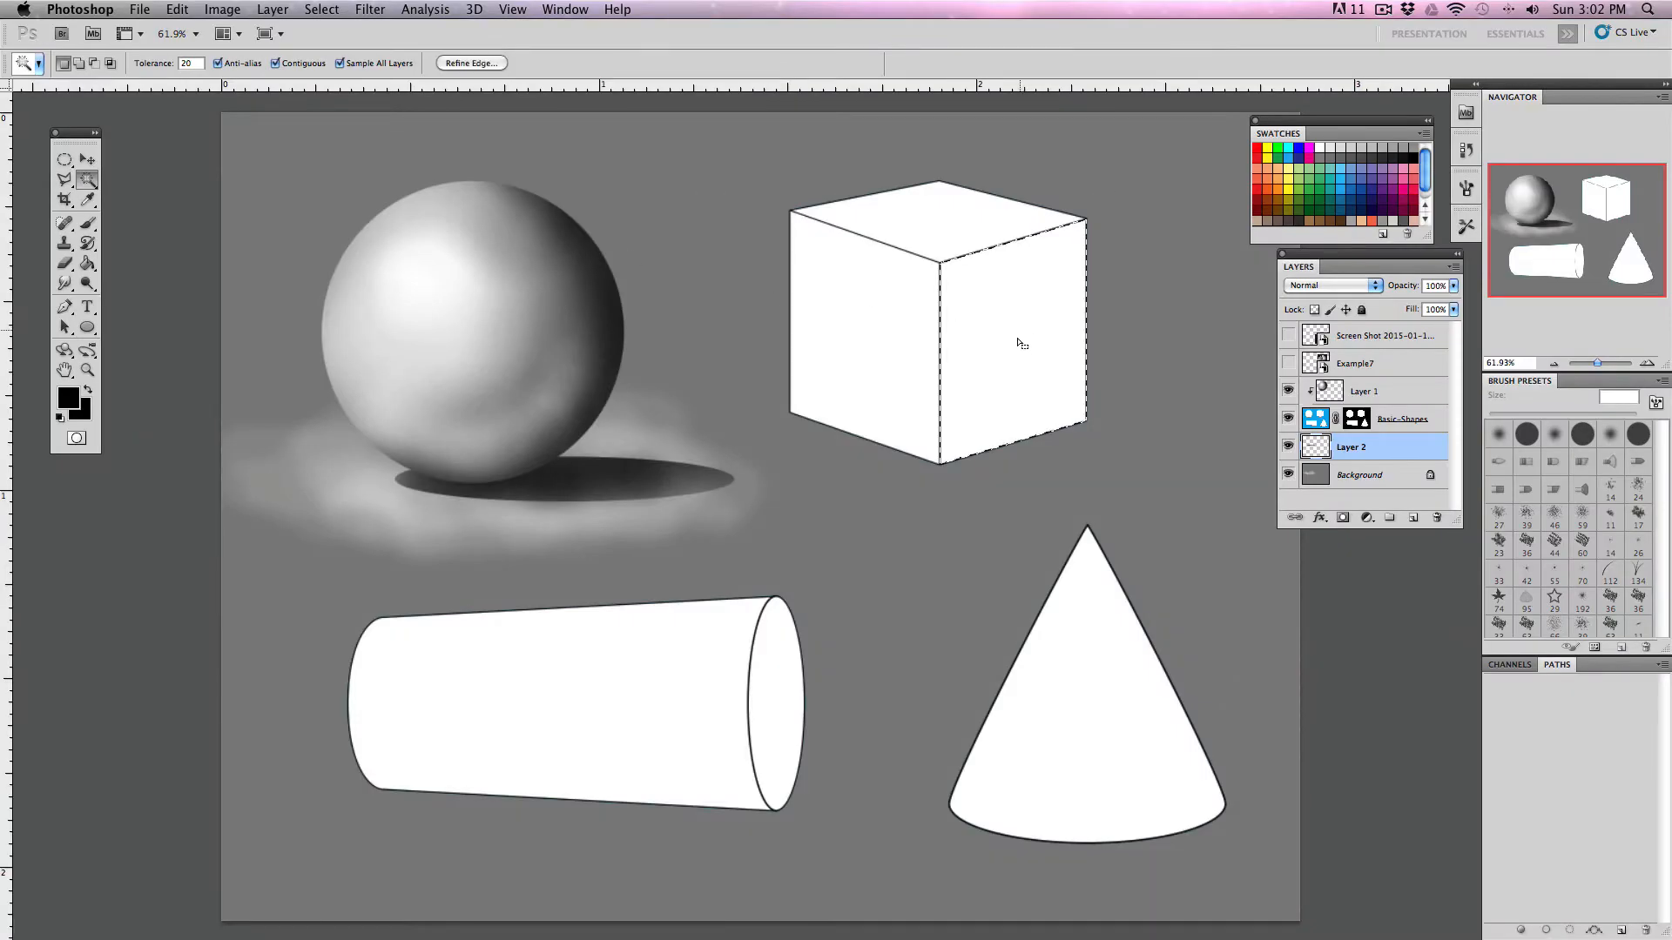
pyautogui.click(869, 307)
pyautogui.click(1349, 148)
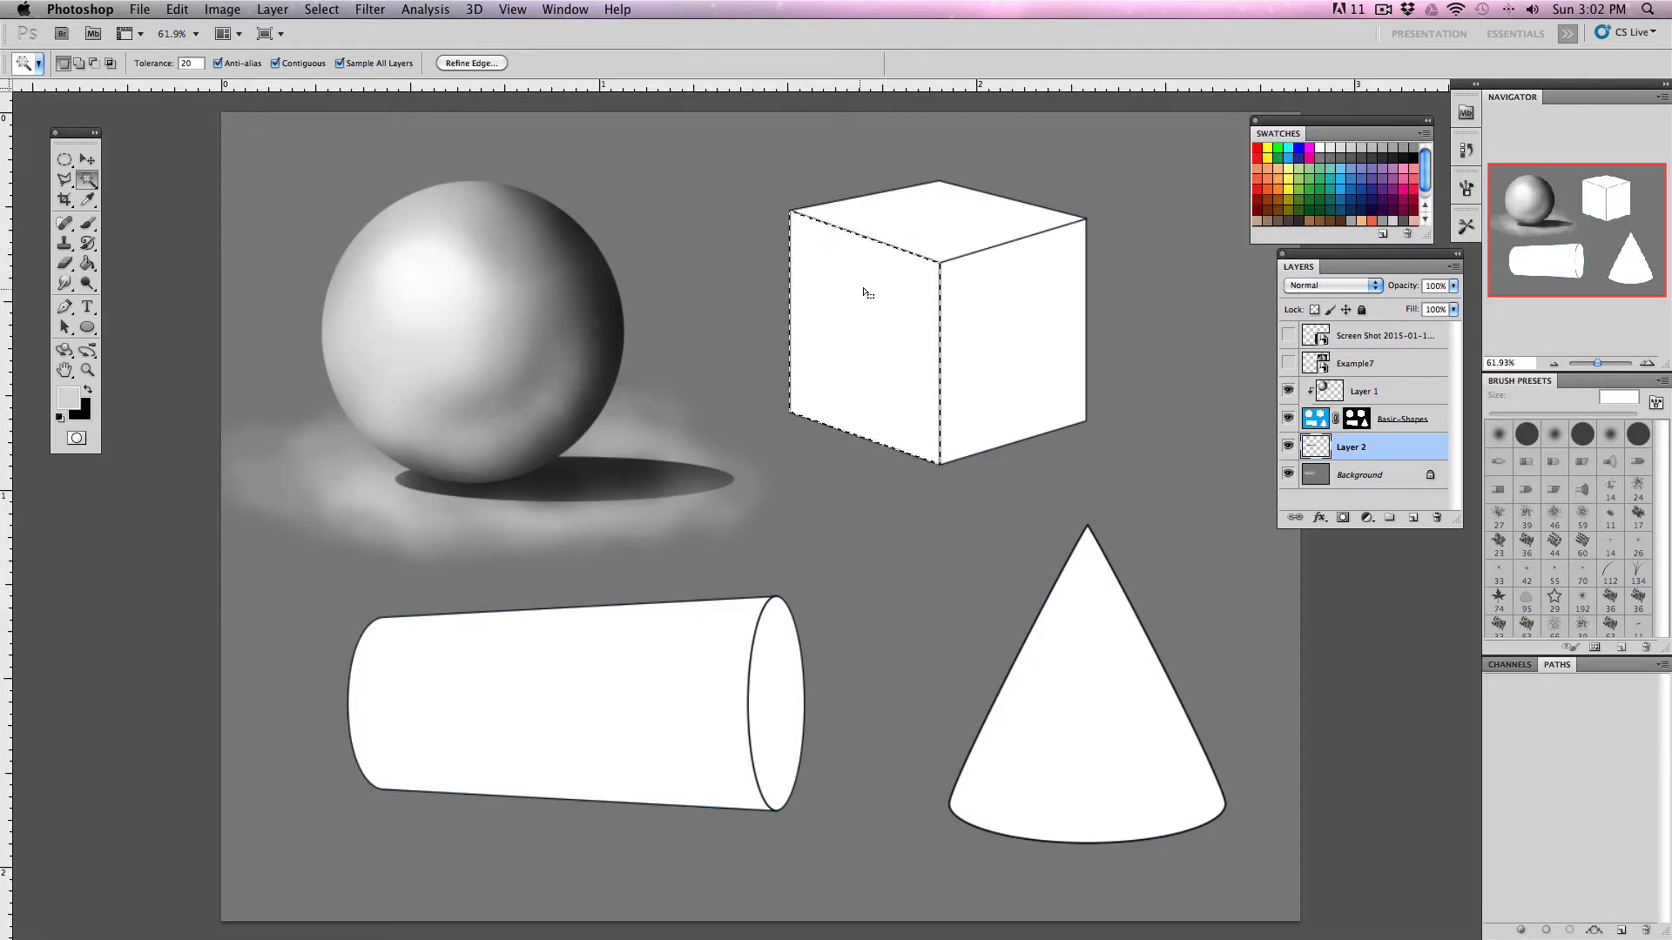
pyautogui.press('b')
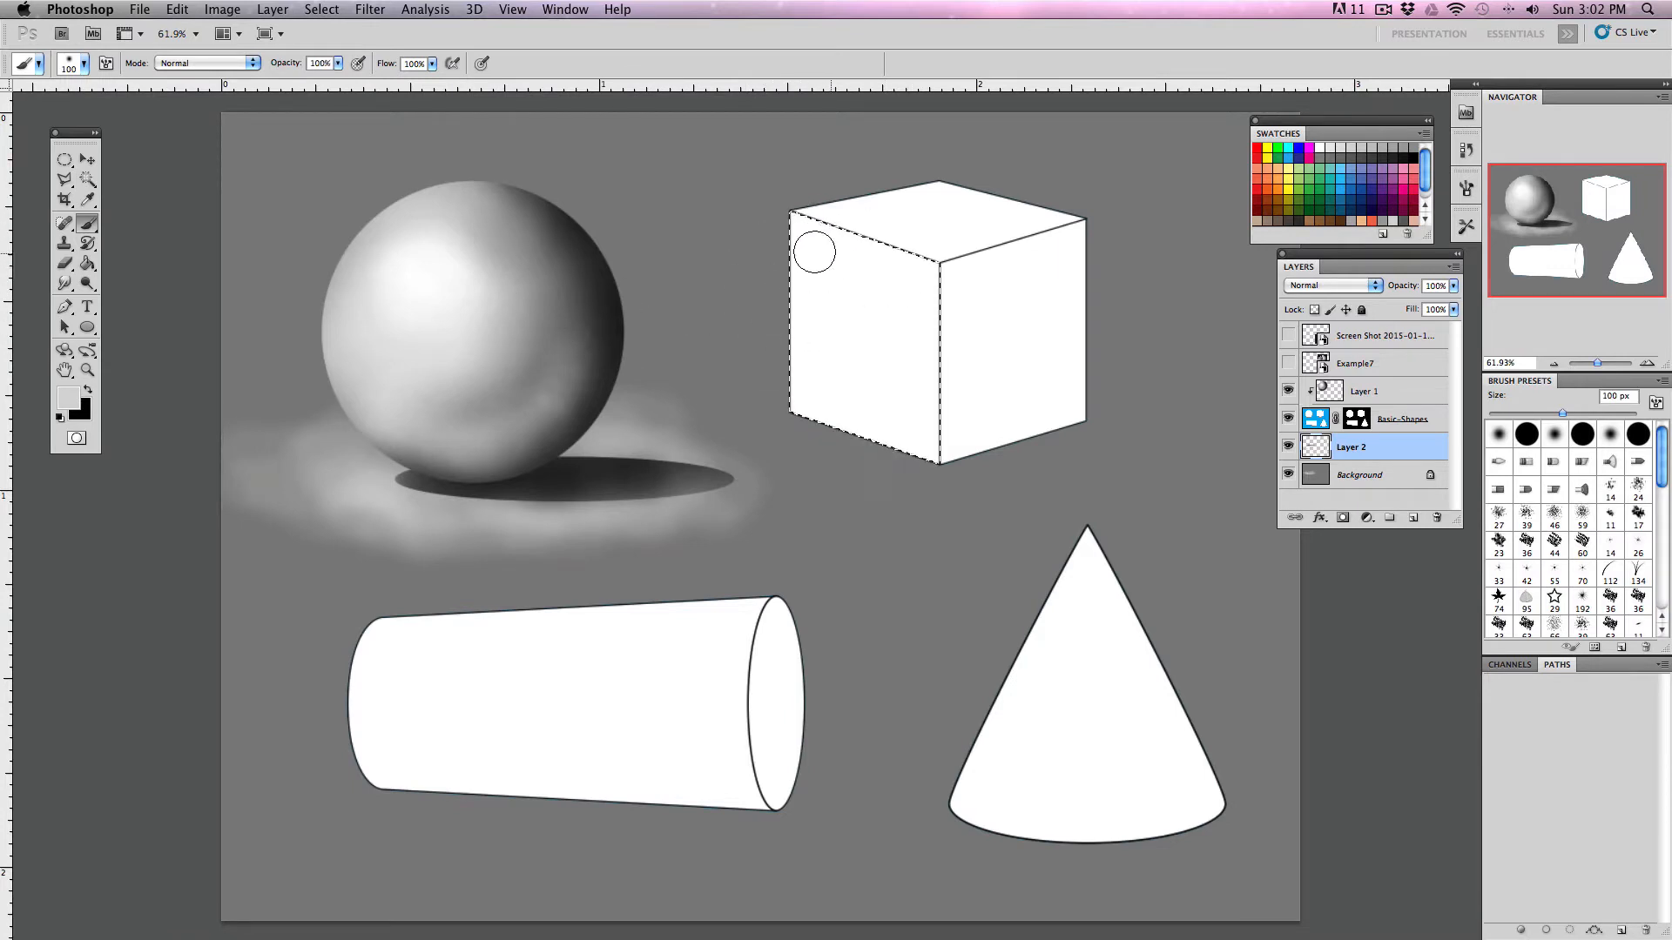
pyautogui.click(1332, 394)
pyautogui.press('super+d')
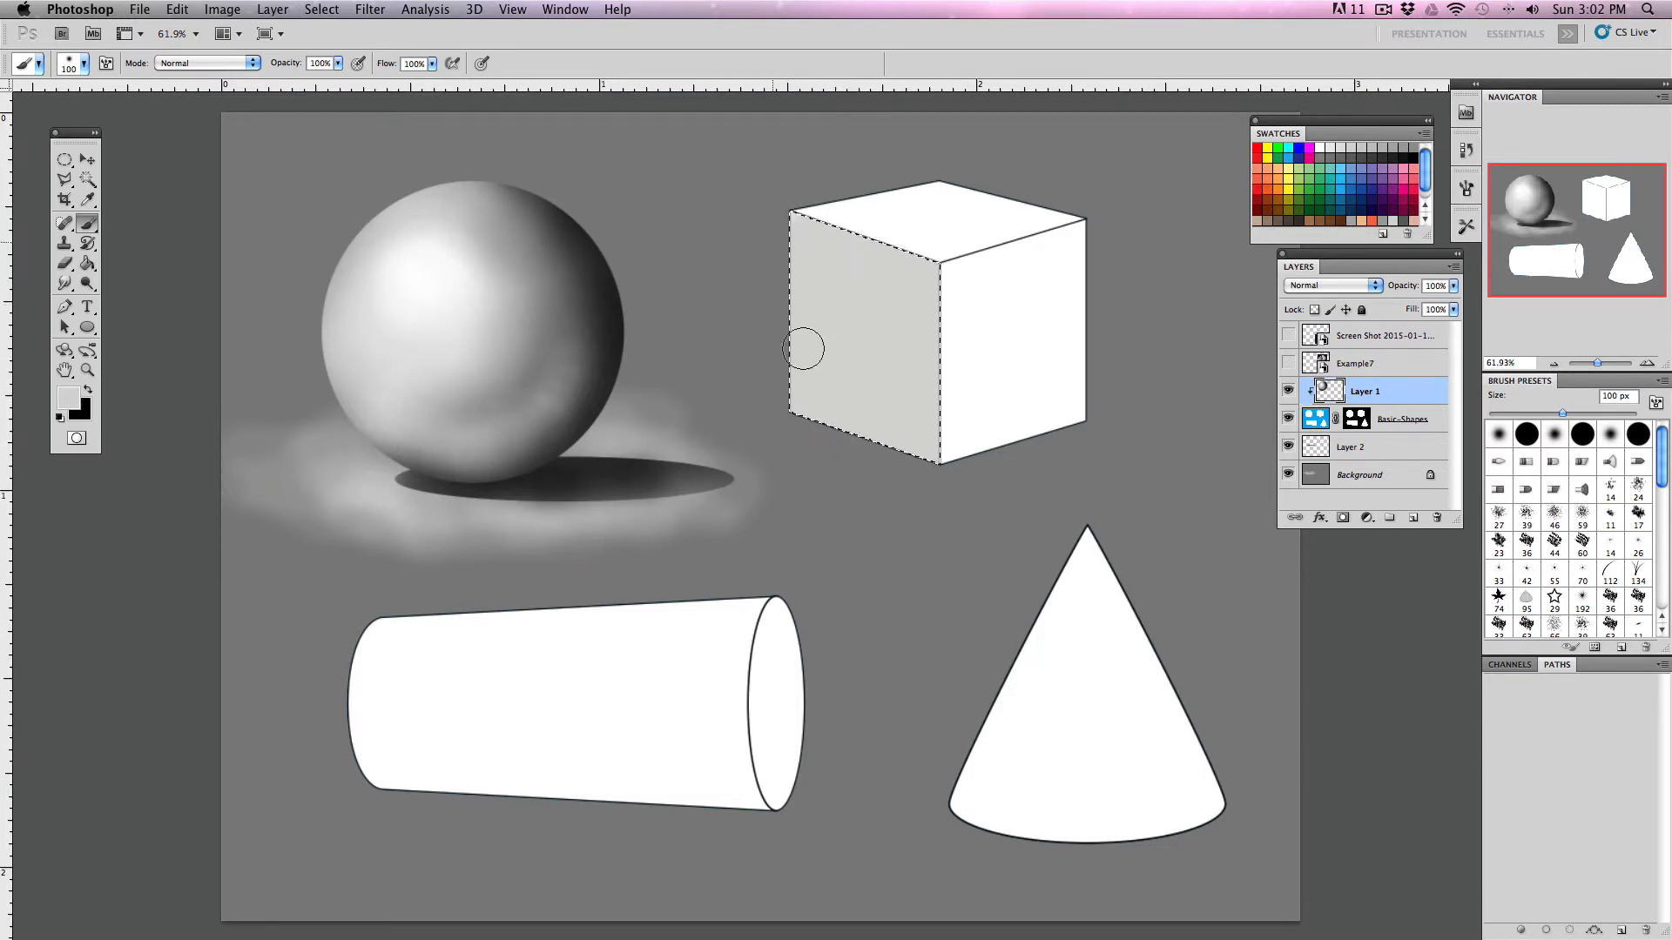
# - Select the cube's top face with the Magic Wand and paint it medium gray on Layer 1 with the brush at 100% opacity
pyautogui.press('w')
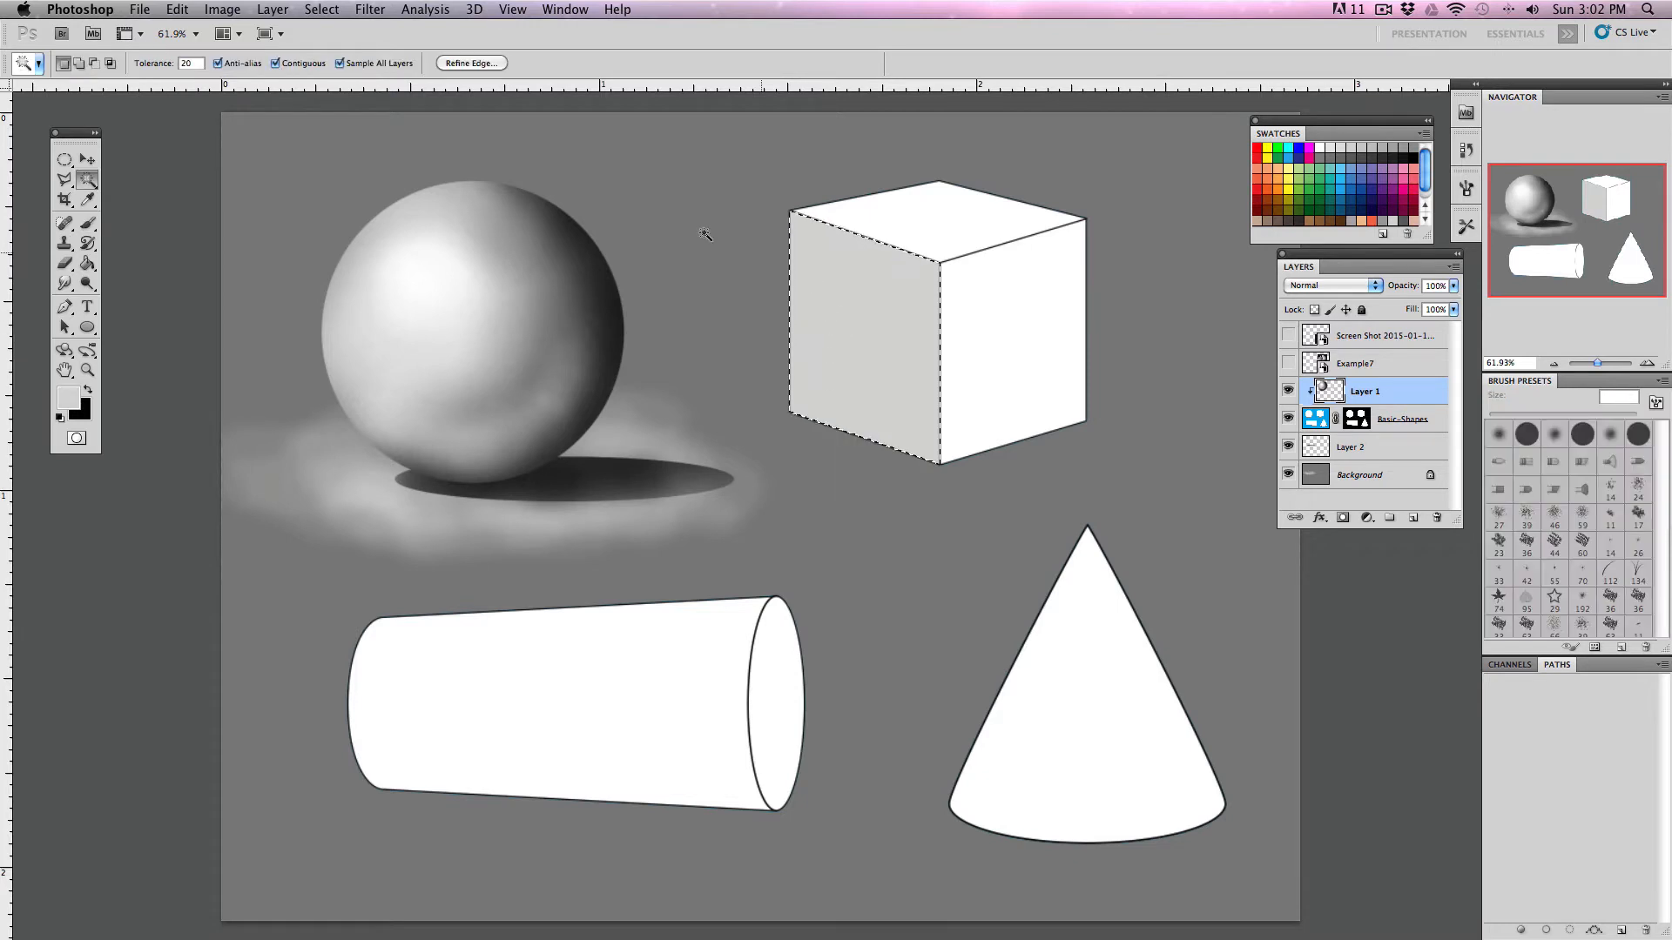
pyautogui.click(940, 230)
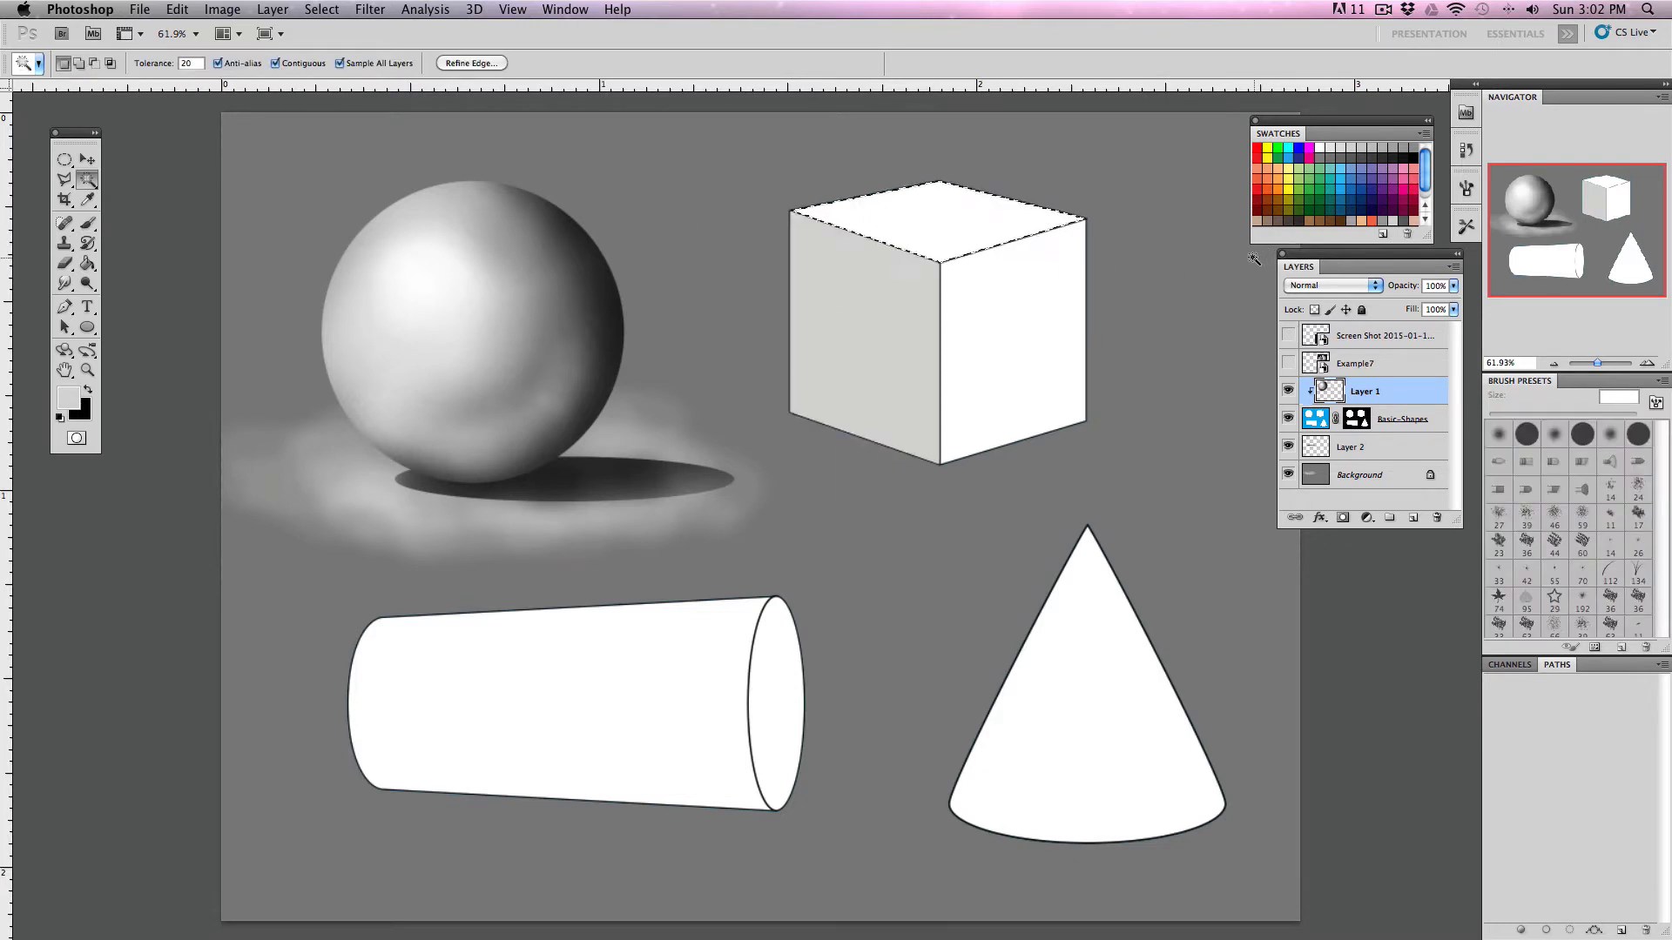
pyautogui.press('b')
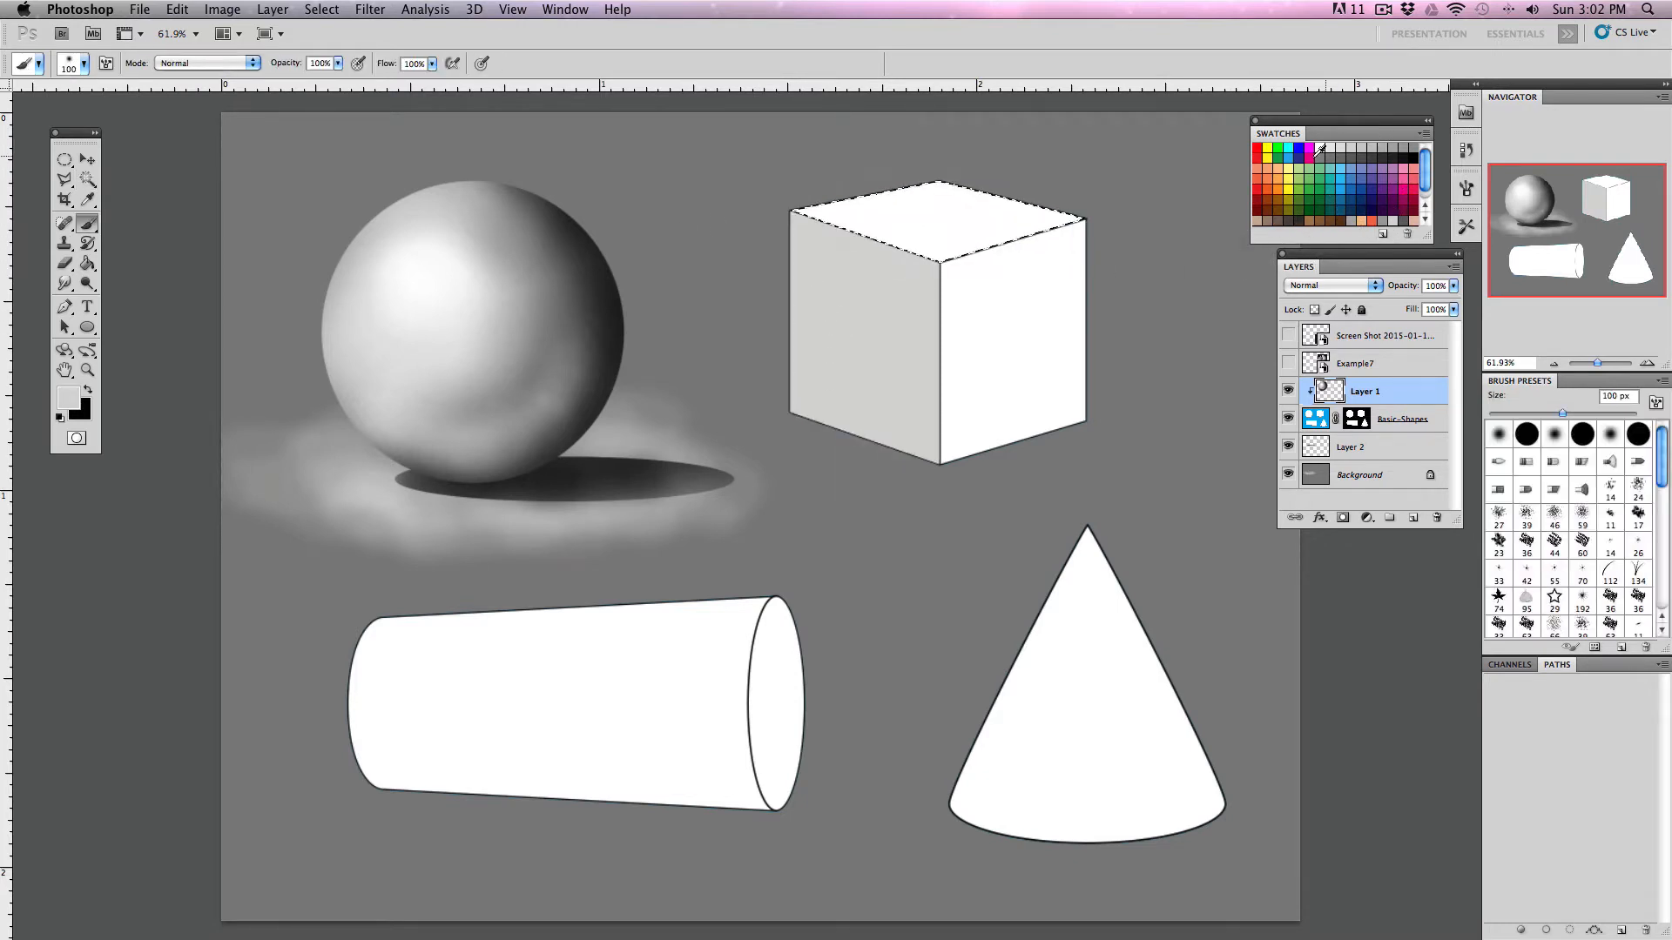
pyautogui.keyDown('alt'); pyautogui.click(1186, 221); pyautogui.keyUp('alt')
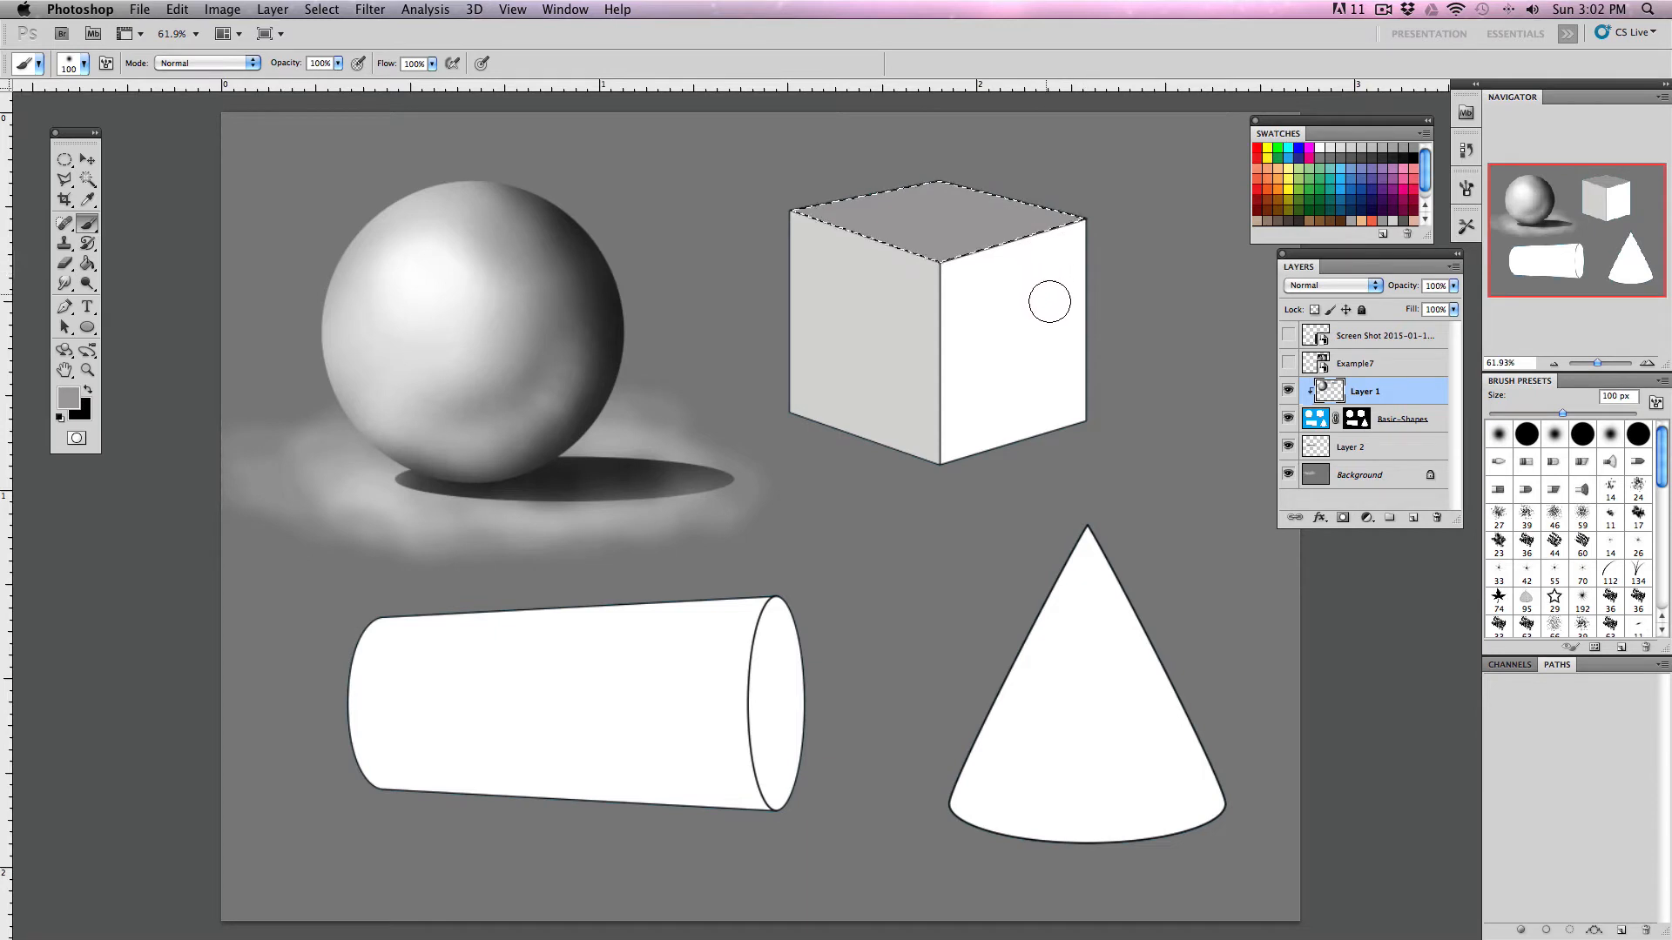
# - Select the cube's right face with the Magic Wand and paint it solid dark gray on Layer 1 at 100% brush opacity
pyautogui.press('w')
pyautogui.click(1014, 350)
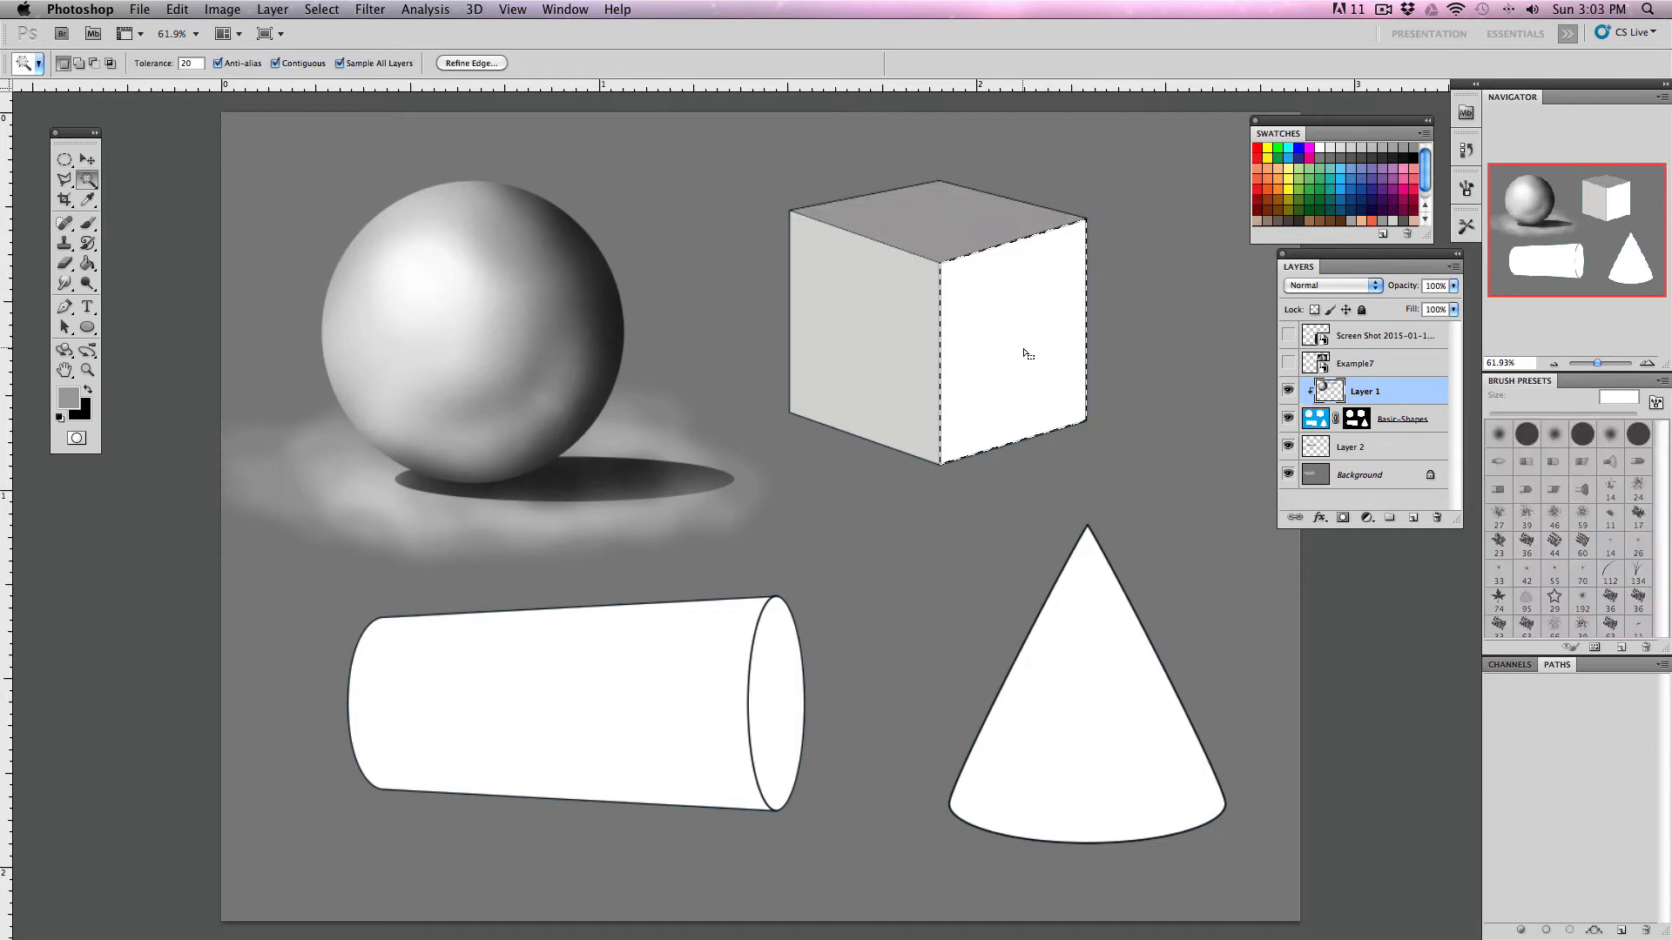
pyautogui.click(1343, 158)
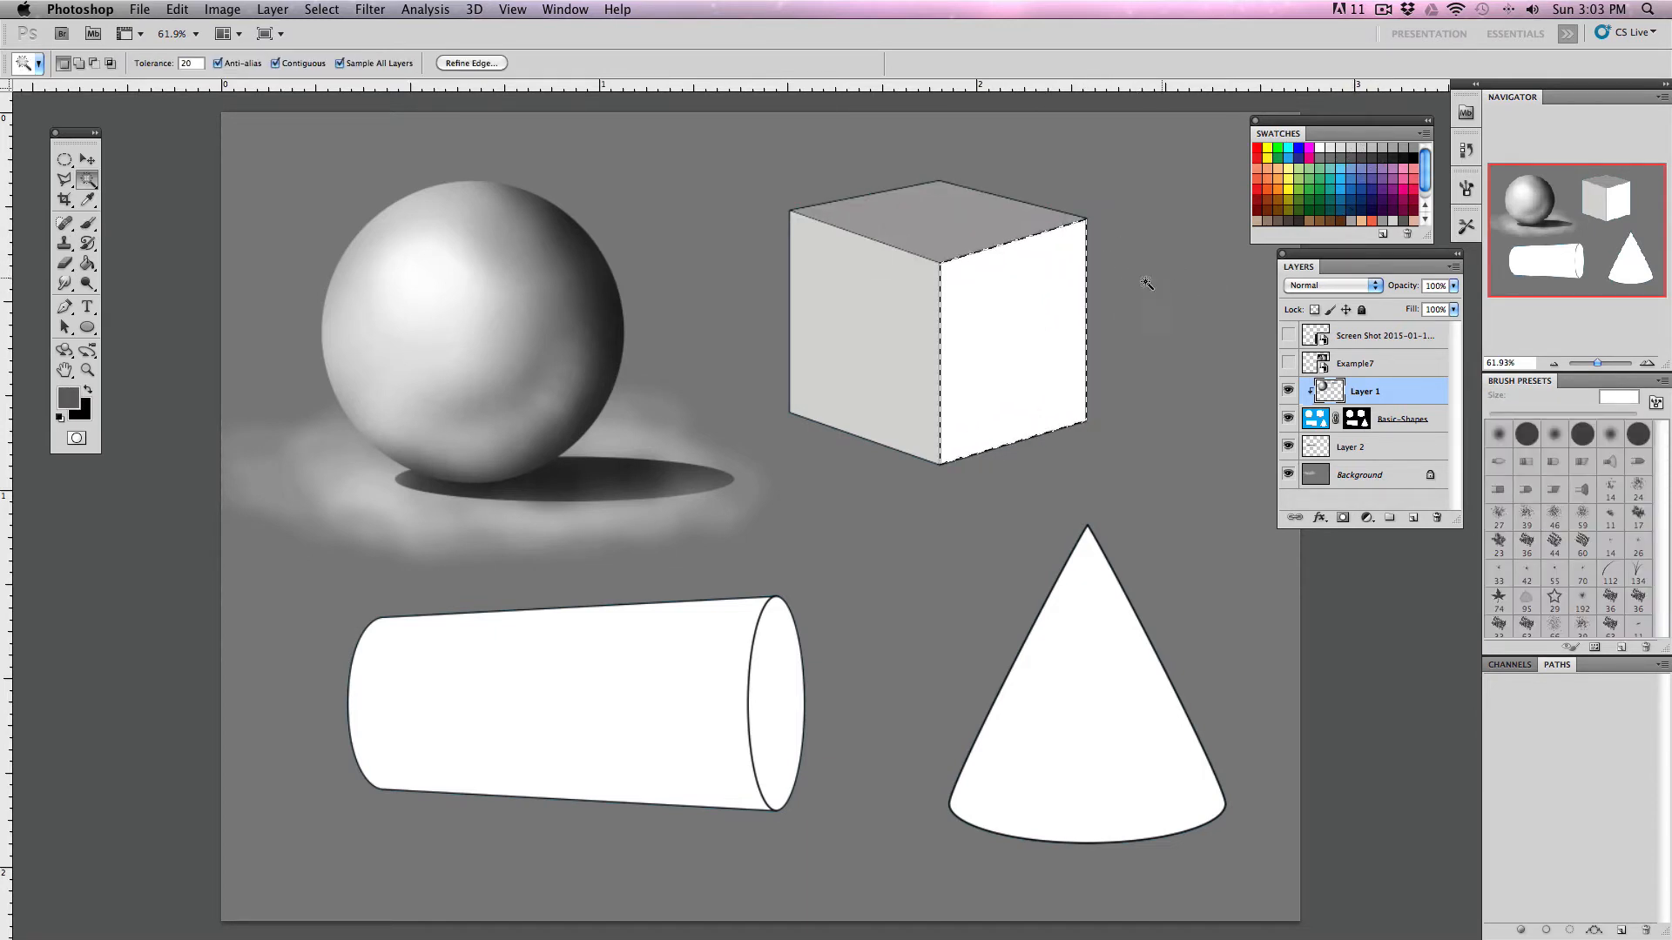
pyautogui.press('b')
pyautogui.moveTo(944, 270)
pyautogui.mouseDown()
pyautogui.moveTo(955, 321)
pyautogui.moveTo(1028, 409)
pyautogui.moveTo(1045, 261)
pyautogui.moveTo(1053, 392)
pyautogui.moveTo(986, 323)
pyautogui.mouseUp()
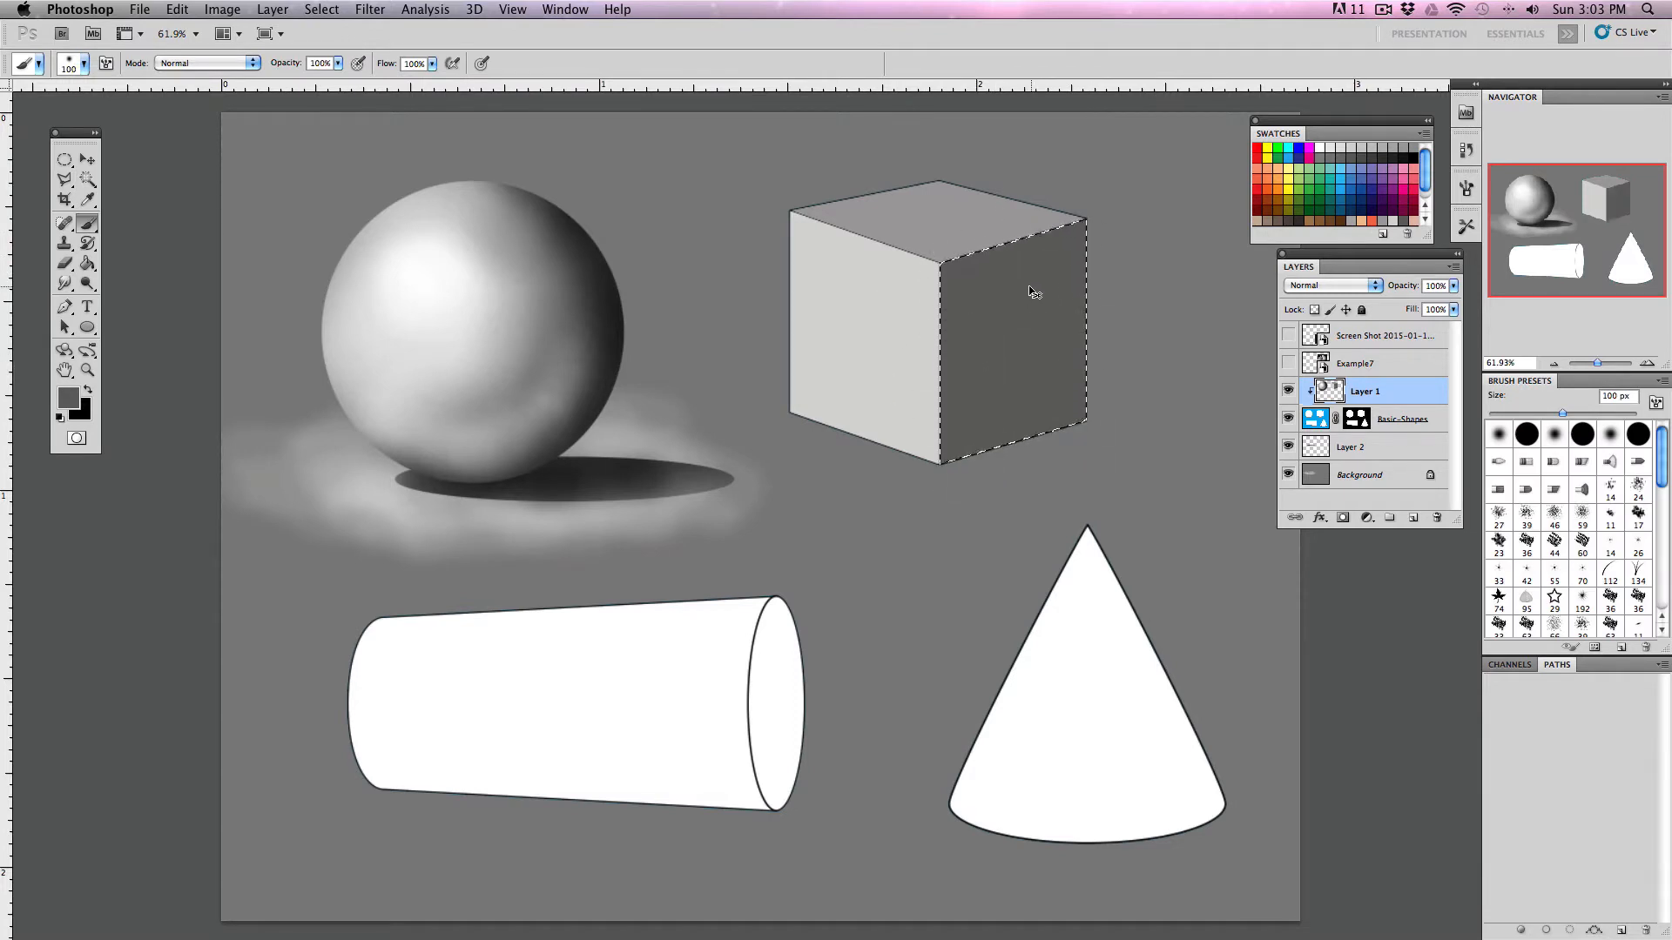
pyautogui.press('super+d')
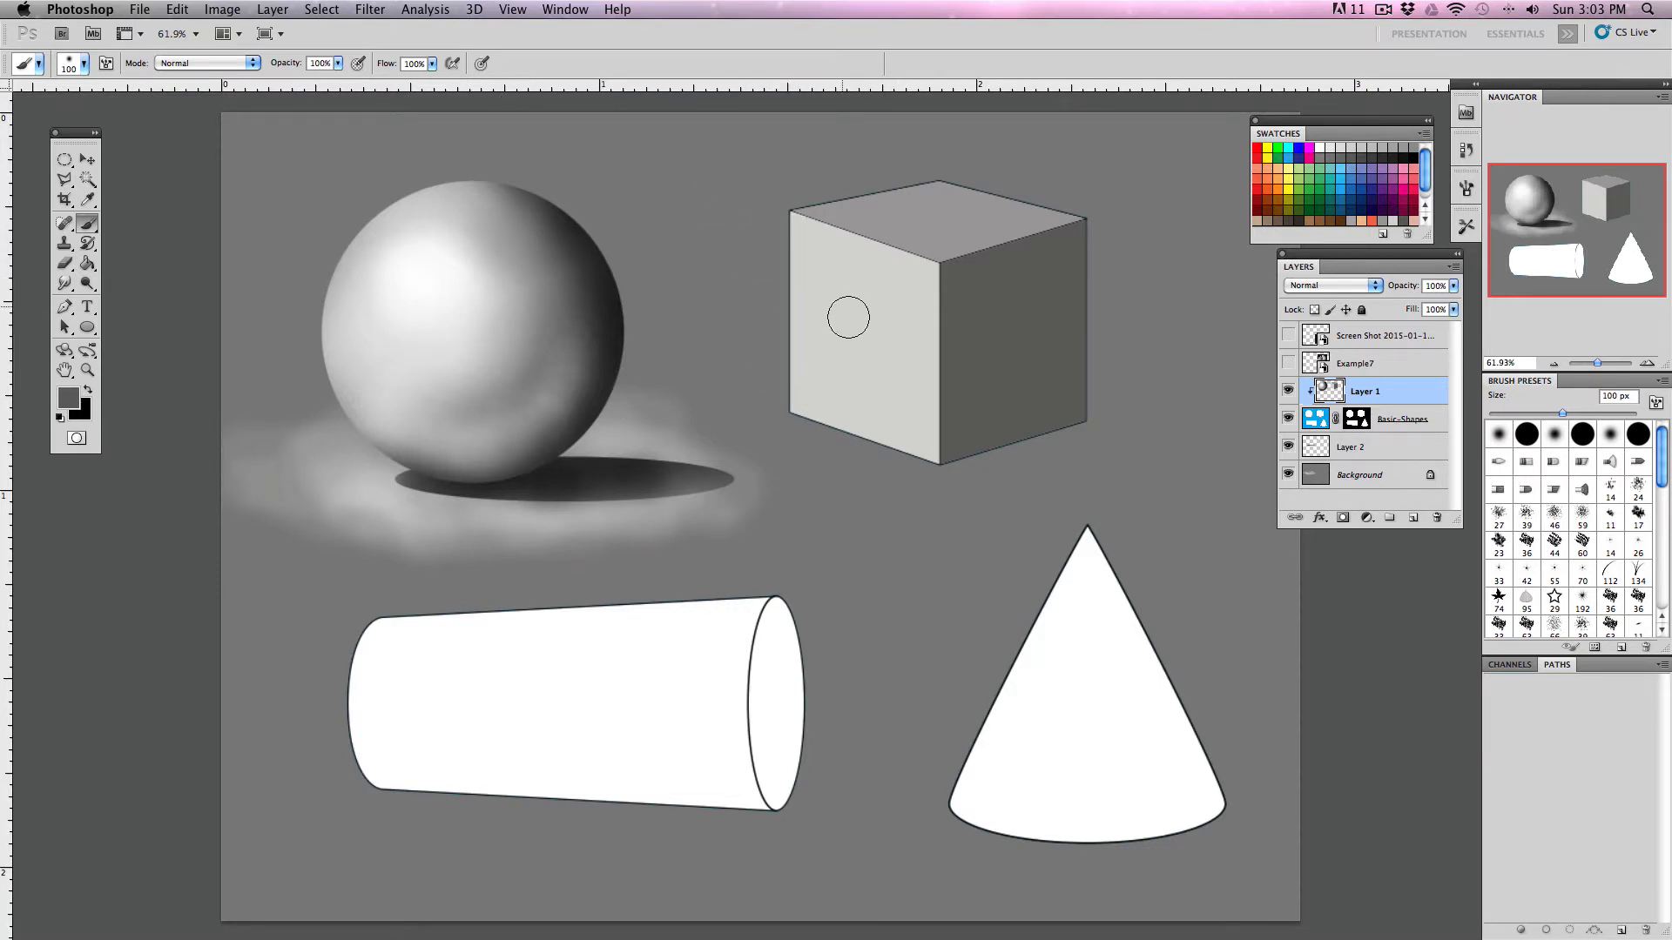
# - Select the cube's left face, hide the selection outline, and brighten the face with soft white strokes at 20% opacity
pyautogui.press('w')
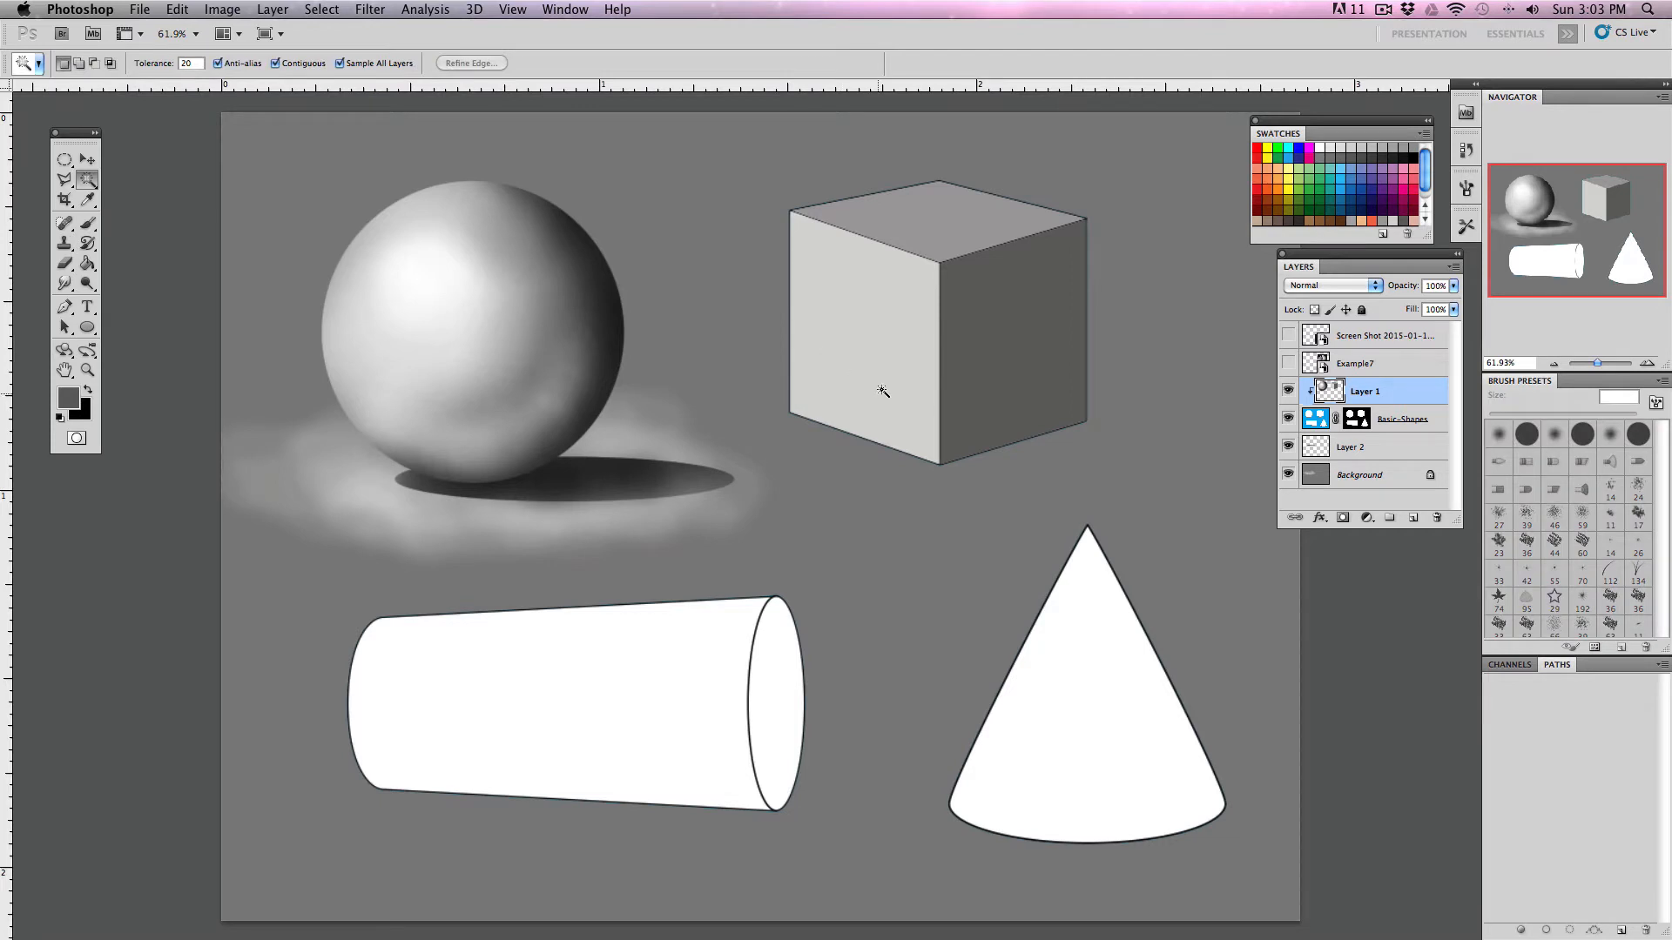
pyautogui.click(856, 348)
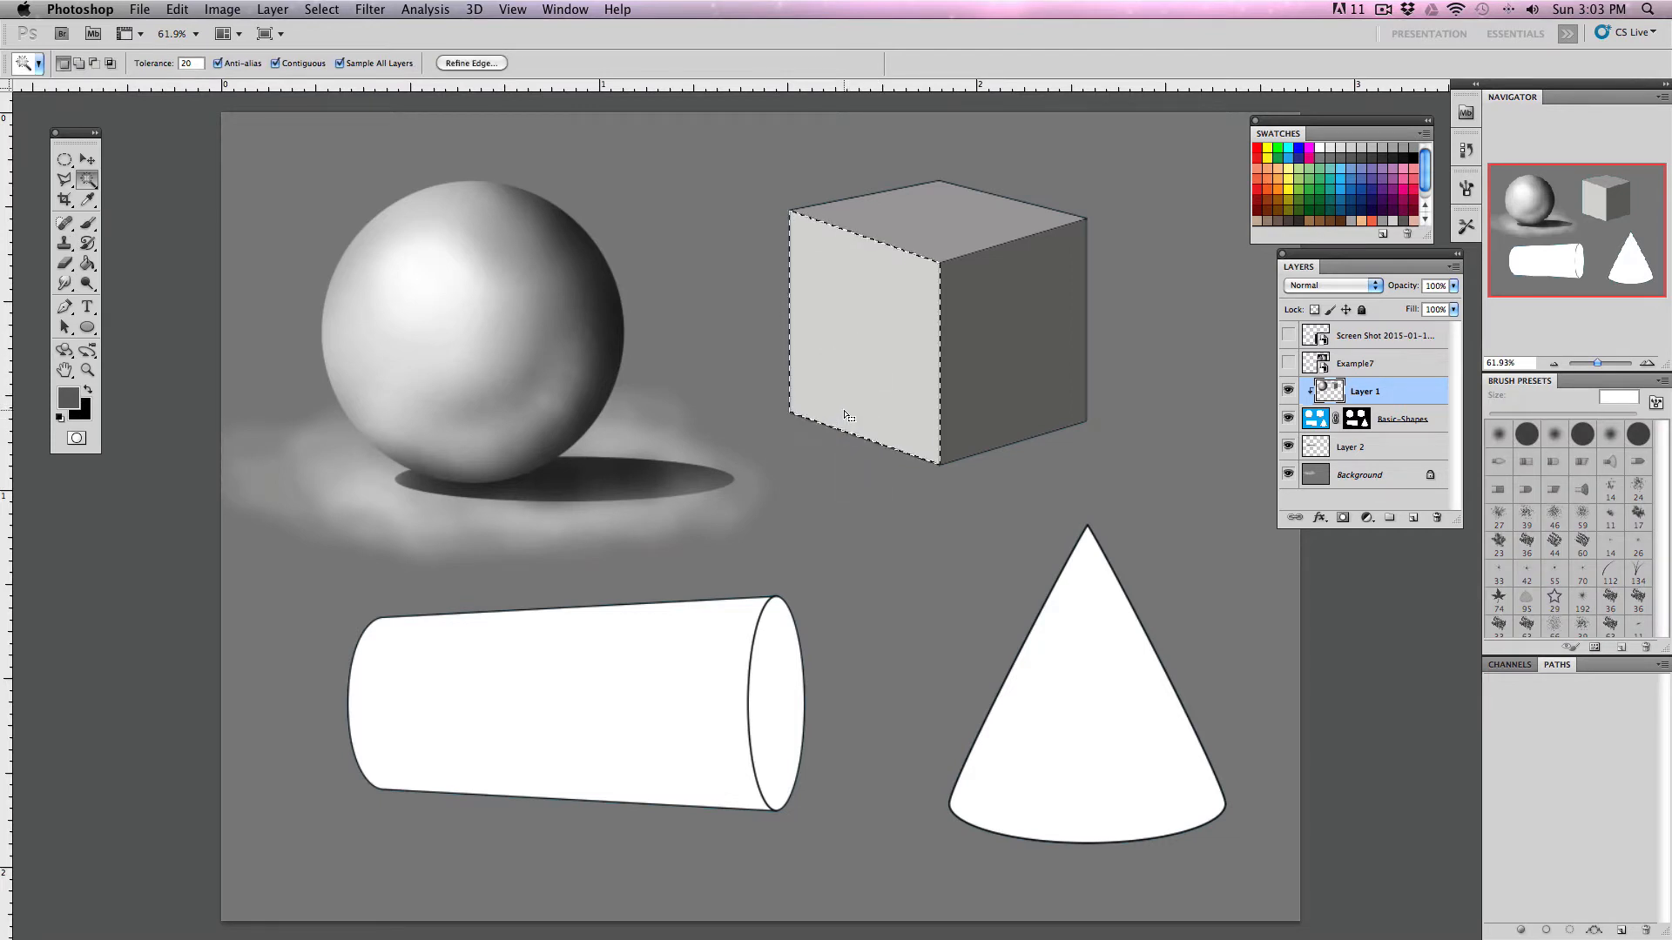
pyautogui.press('super+d')
pyautogui.press('b')
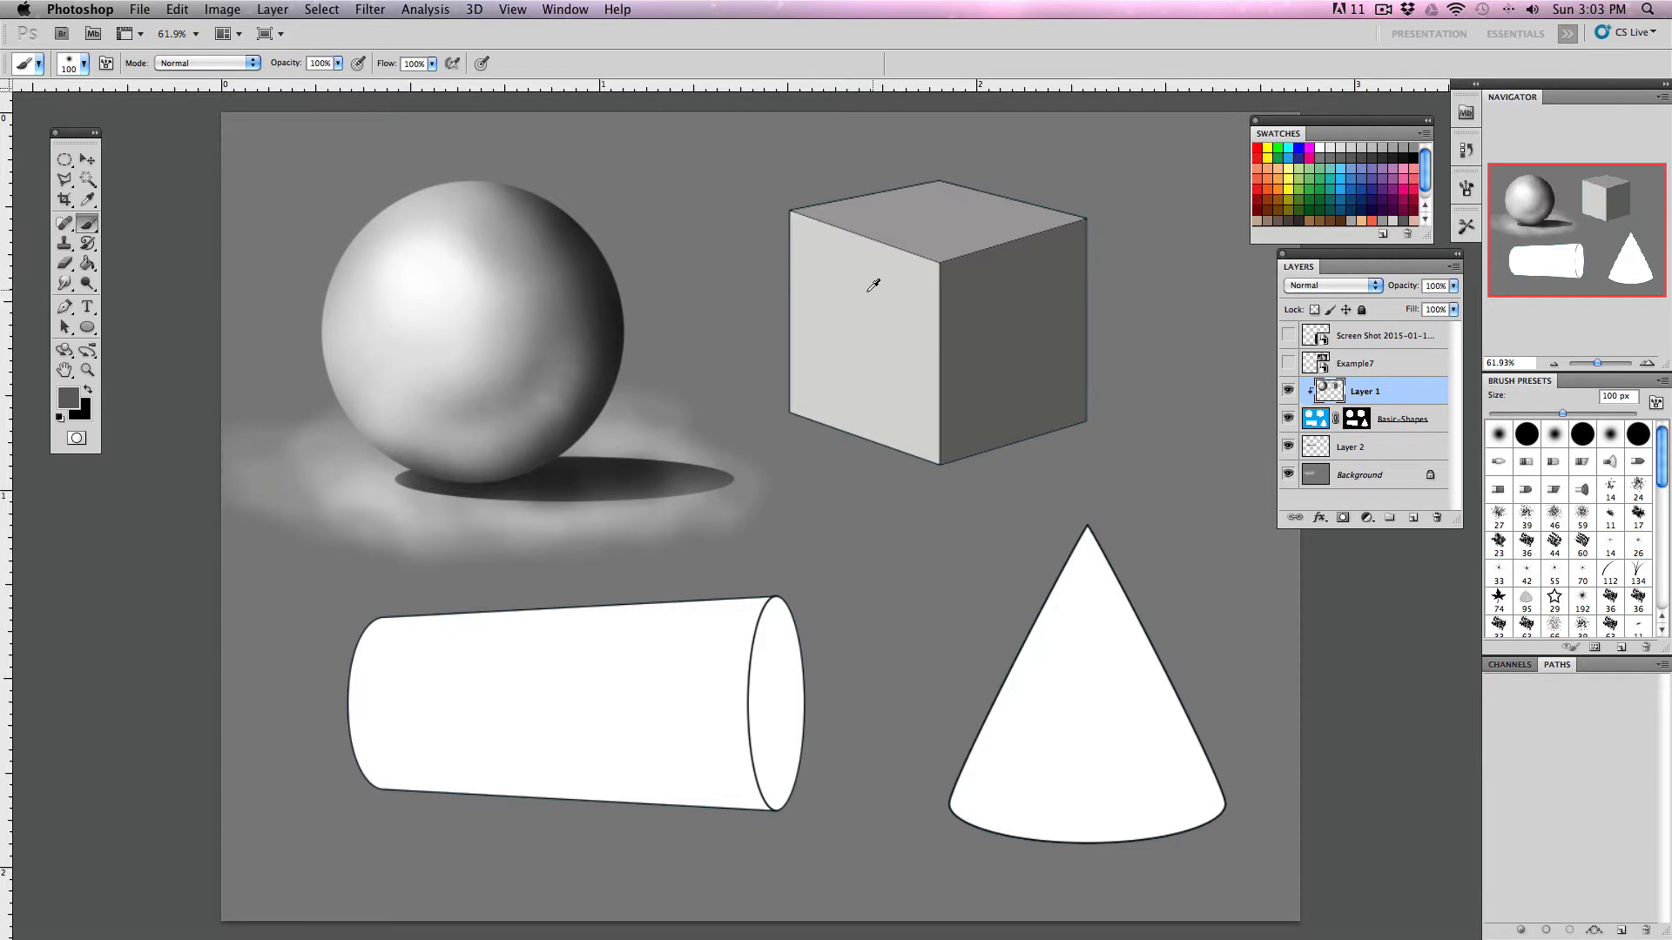
pyautogui.moveTo(871, 279); pyautogui.dragTo(877, 392)
pyautogui.click(1318, 150)
pyautogui.press('2')
pyautogui.moveTo(806, 229); pyautogui.dragTo(934, 312)
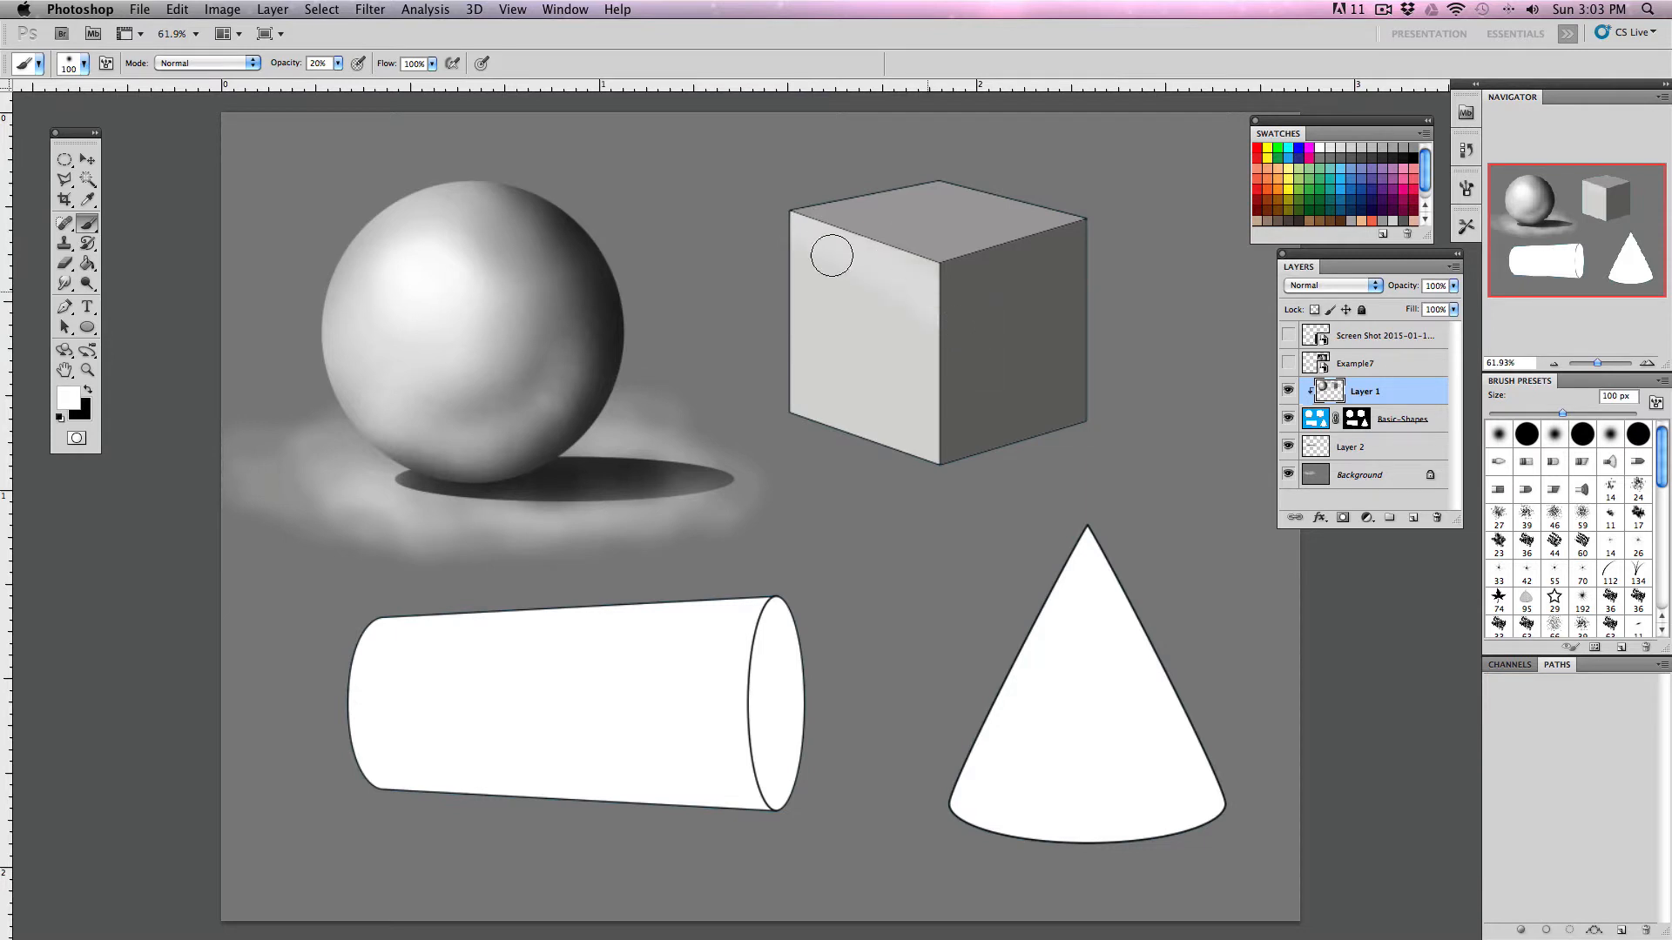
pyautogui.moveTo(832, 254)
pyautogui.mouseDown()
pyautogui.moveTo(929, 342)
pyautogui.moveTo(820, 274)
pyautogui.moveTo(917, 369)
pyautogui.moveTo(861, 340)
pyautogui.moveTo(891, 270)
pyautogui.moveTo(976, 305)
pyautogui.moveTo(824, 208)
pyautogui.moveTo(933, 303)
pyautogui.moveTo(929, 397)
pyautogui.mouseUp()
pyautogui.moveTo(854, 343)
pyautogui.mouseDown()
pyautogui.moveTo(906, 294)
pyautogui.moveTo(853, 241)
pyautogui.moveTo(875, 262)
pyautogui.moveTo(888, 348)
pyautogui.moveTo(806, 320)
pyautogui.moveTo(942, 422)
pyautogui.moveTo(807, 325)
pyautogui.moveTo(897, 350)
pyautogui.mouseUp()
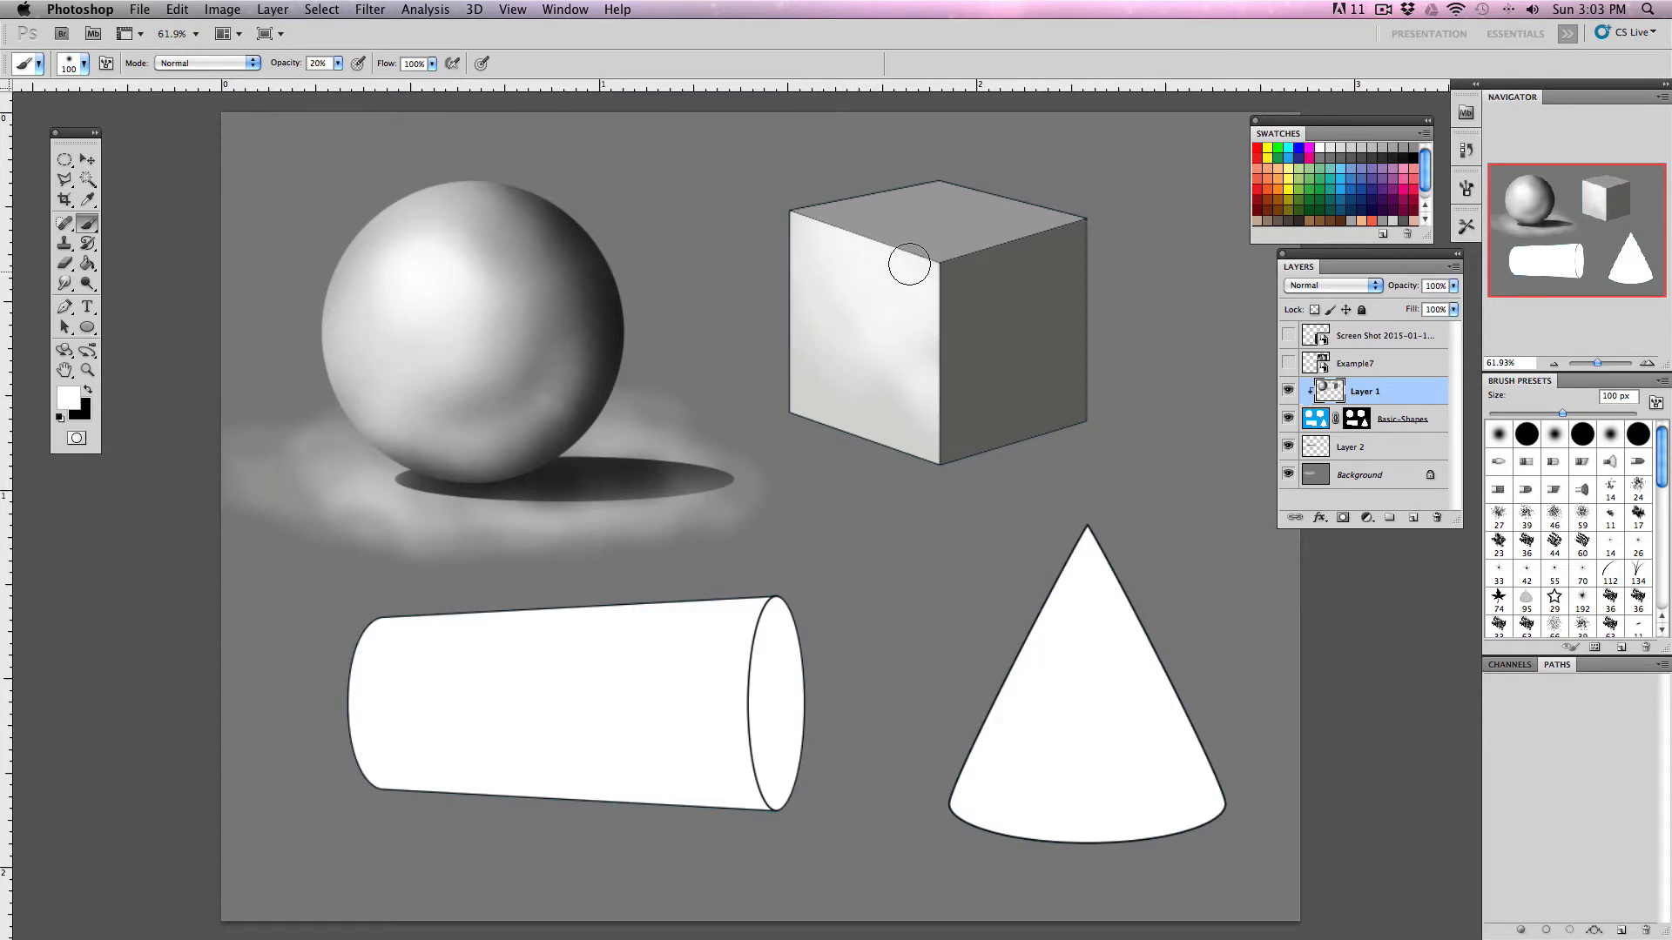
pyautogui.moveTo(796, 196)
pyautogui.mouseDown()
pyautogui.moveTo(899, 235)
pyautogui.moveTo(818, 201)
pyautogui.mouseUp()
# - Select the cube's top face and lighten its left and back areas with soft white strokes at 20% opacity
pyautogui.press('w')
pyautogui.click(936, 229)
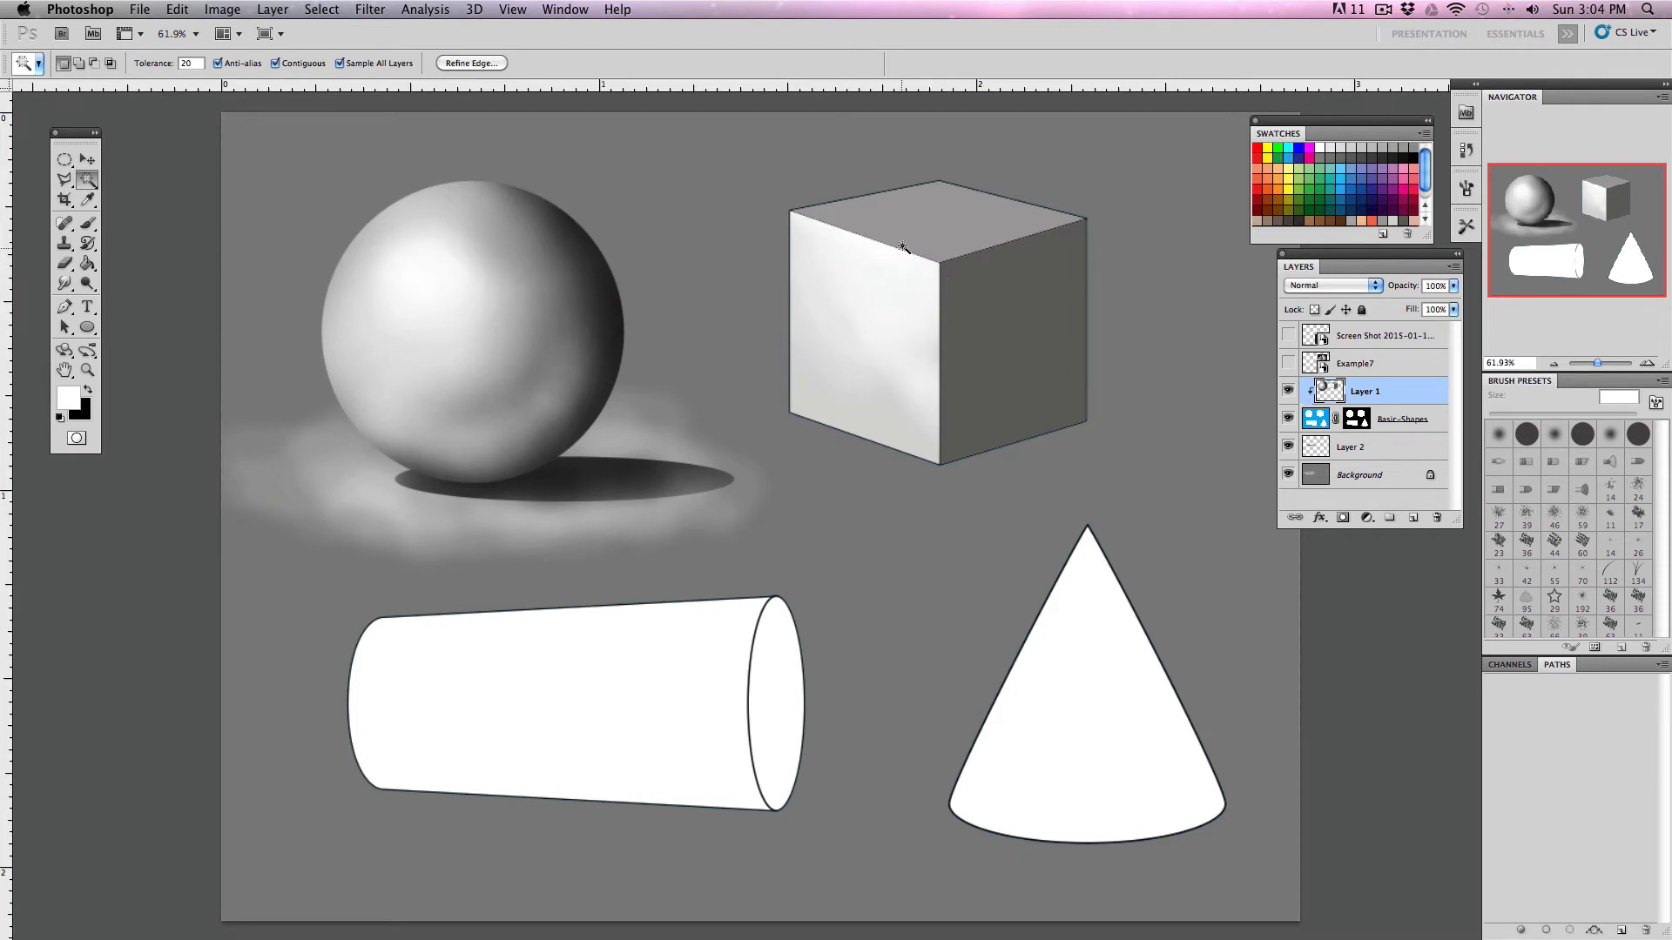
pyautogui.press('b')
pyautogui.moveTo(797, 203)
pyautogui.mouseDown()
pyautogui.moveTo(937, 266)
pyautogui.moveTo(834, 228)
pyautogui.moveTo(822, 192)
pyautogui.moveTo(968, 270)
pyautogui.moveTo(880, 181)
pyautogui.moveTo(944, 233)
pyautogui.moveTo(919, 161)
pyautogui.moveTo(976, 177)
pyautogui.moveTo(805, 226)
pyautogui.moveTo(914, 291)
pyautogui.moveTo(815, 253)
pyautogui.moveTo(955, 279)
pyautogui.moveTo(910, 180)
pyautogui.moveTo(970, 196)
pyautogui.moveTo(1063, 183)
pyautogui.moveTo(1054, 261)
pyautogui.moveTo(824, 226)
pyautogui.mouseUp()
pyautogui.moveTo(1062, 231)
pyautogui.mouseDown()
pyautogui.moveTo(959, 201)
pyautogui.moveTo(948, 220)
pyautogui.moveTo(989, 224)
pyautogui.moveTo(1016, 171)
pyautogui.mouseUp()
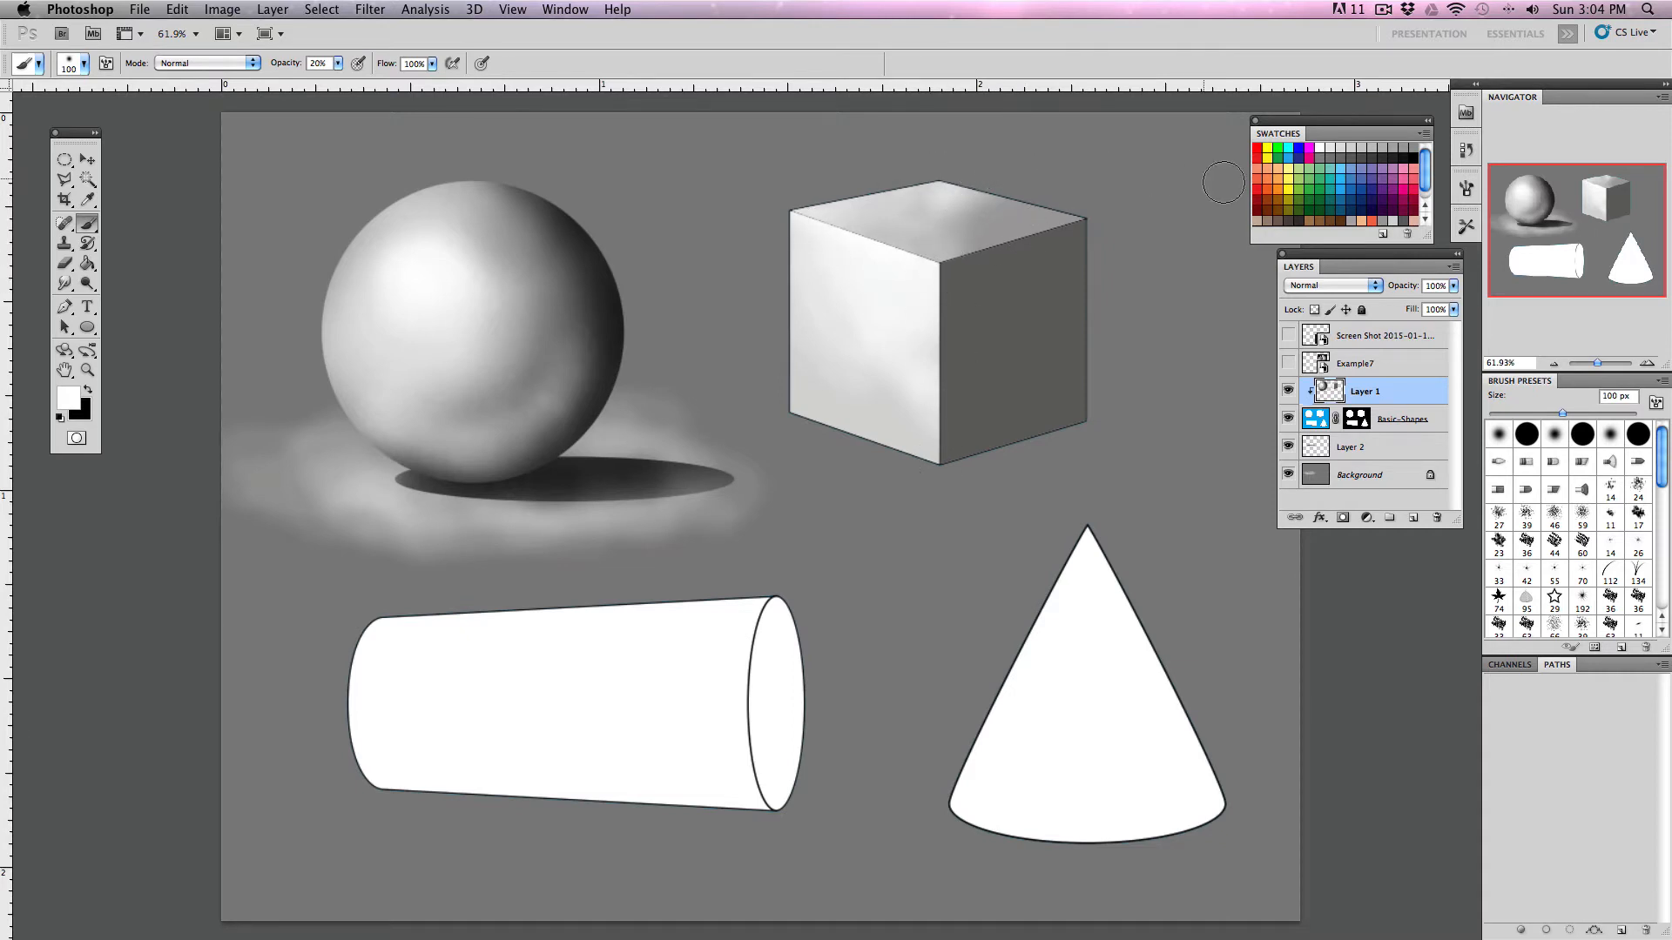
# - Darken the front and right parts of the cube's top face with soft dark gray strokes at 10% opacity
pyautogui.keyDown('alt'); pyautogui.click(949, 253); pyautogui.keyUp('alt')
pyautogui.moveTo(959, 263)
pyautogui.mouseDown()
pyautogui.moveTo(1021, 184)
pyautogui.moveTo(995, 242)
pyautogui.moveTo(1090, 209)
pyautogui.moveTo(898, 259)
pyautogui.moveTo(1095, 177)
pyautogui.moveTo(920, 238)
pyautogui.moveTo(1039, 136)
pyautogui.moveTo(941, 201)
pyautogui.moveTo(959, 209)
pyautogui.moveTo(916, 221)
pyautogui.moveTo(966, 206)
pyautogui.moveTo(965, 229)
pyautogui.moveTo(956, 199)
pyautogui.moveTo(994, 178)
pyautogui.moveTo(963, 214)
pyautogui.moveTo(1097, 218)
pyautogui.mouseUp()
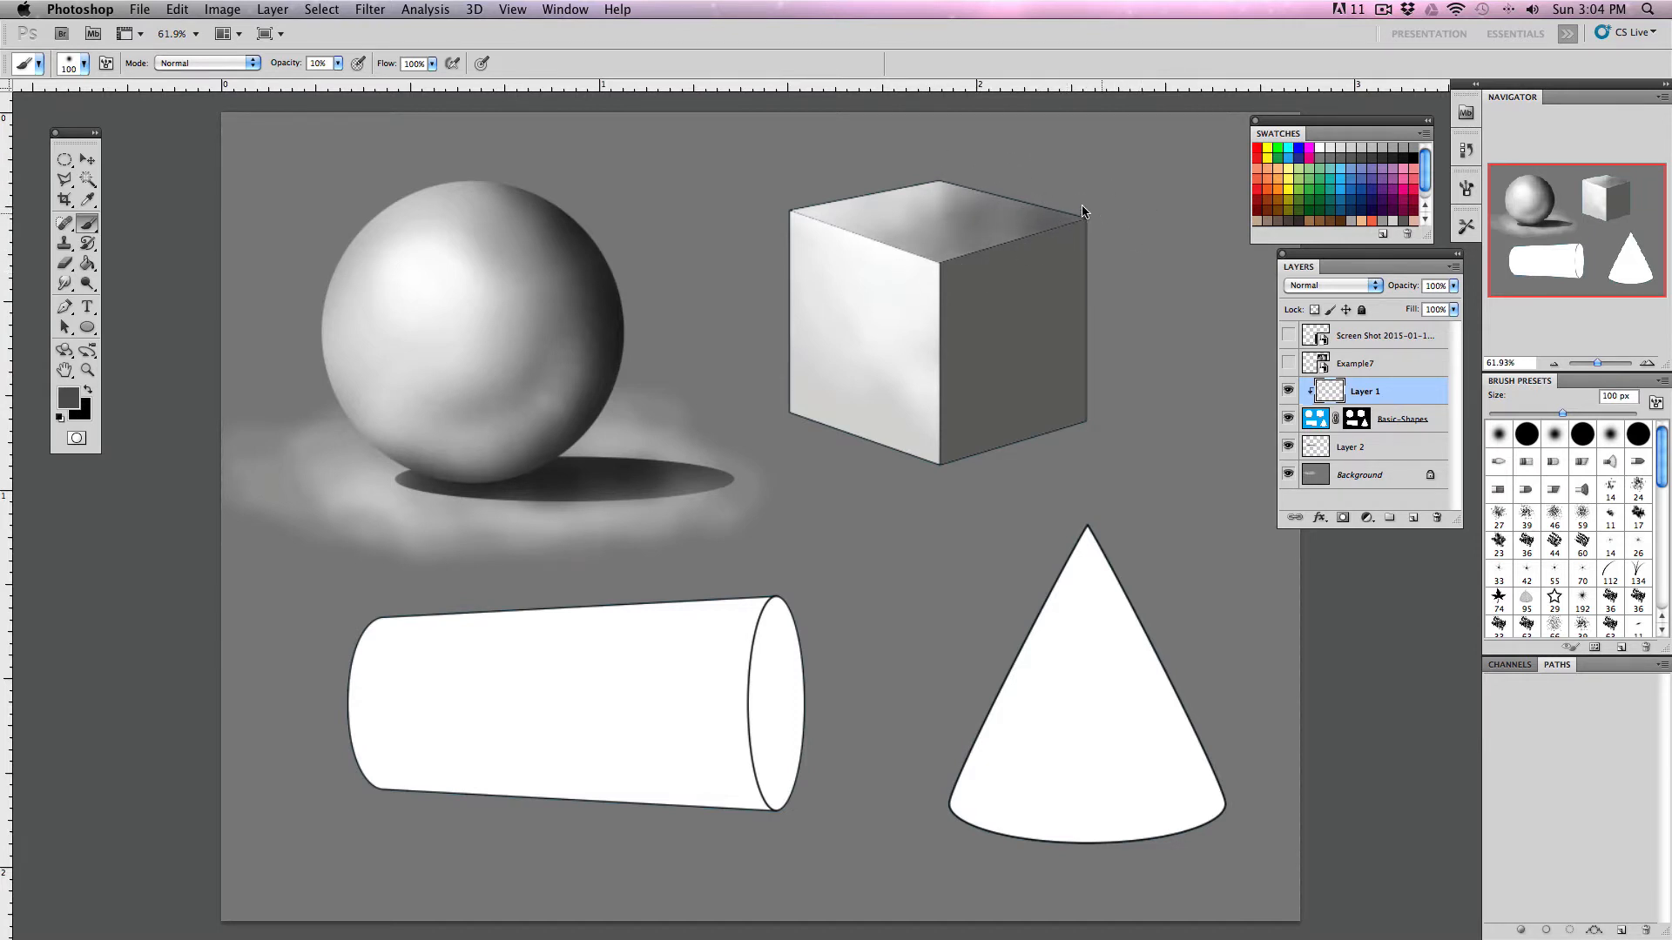
pyautogui.moveTo(878, 223)
pyautogui.mouseDown()
pyautogui.moveTo(1041, 136)
pyautogui.moveTo(871, 208)
pyautogui.moveTo(1052, 134)
pyautogui.moveTo(1021, 214)
pyautogui.moveTo(1010, 185)
pyautogui.moveTo(964, 276)
pyautogui.moveTo(1025, 271)
pyautogui.moveTo(1075, 232)
pyautogui.moveTo(1020, 259)
pyautogui.moveTo(1095, 272)
pyautogui.moveTo(1038, 231)
pyautogui.mouseUp()
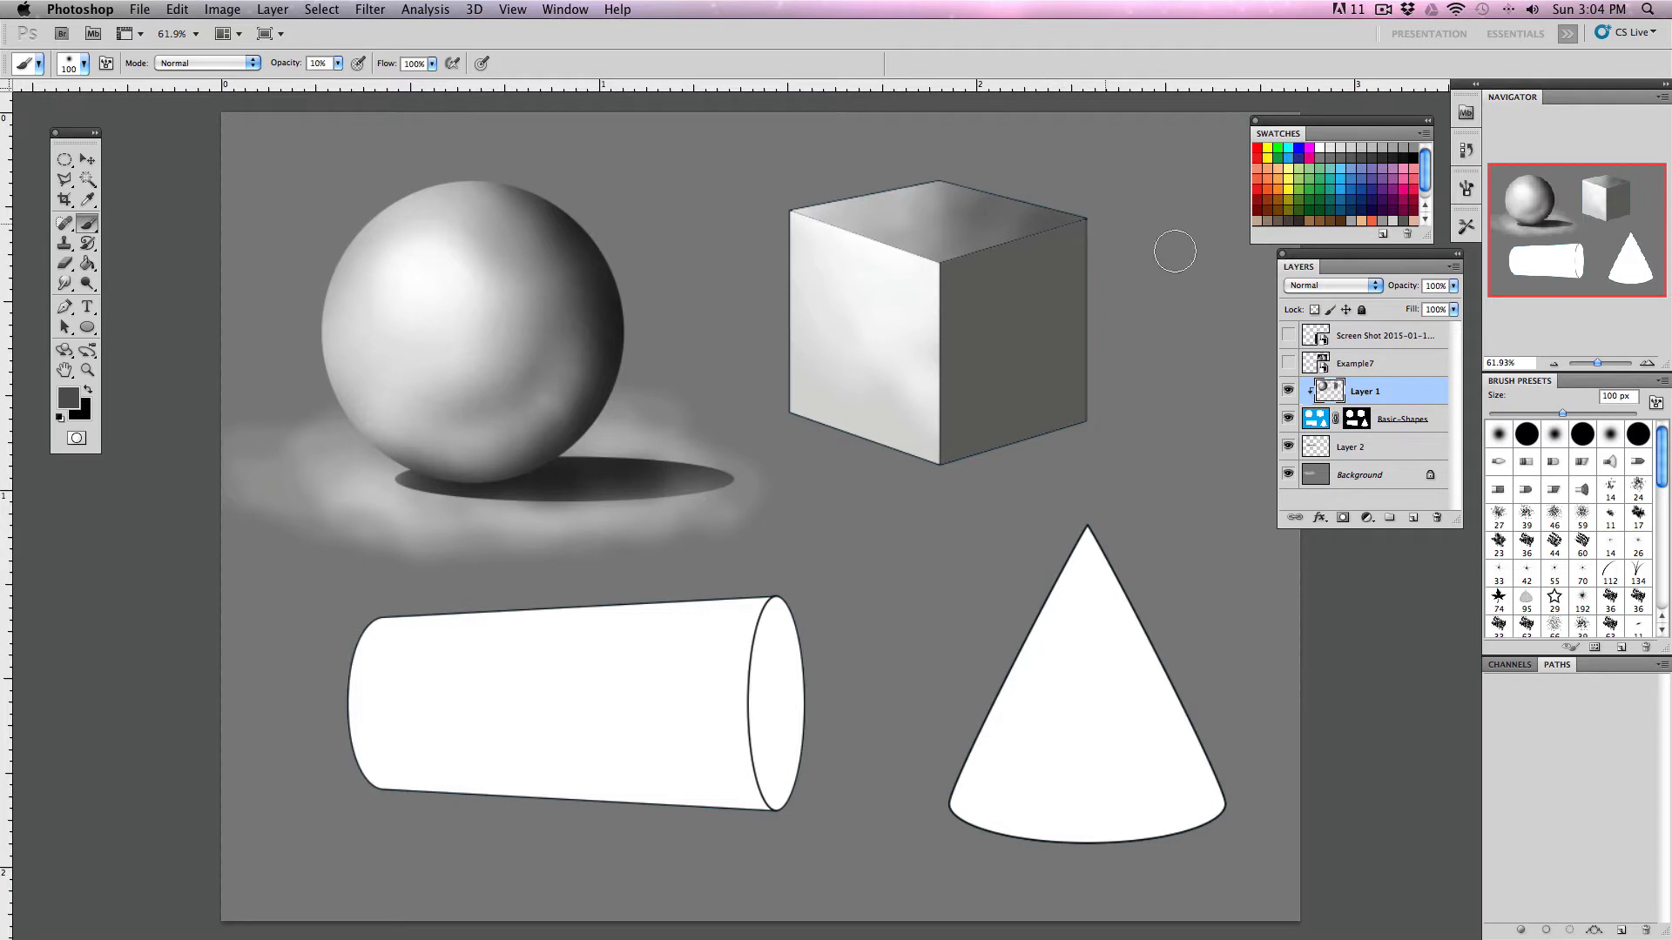
# - Select the cube's right face and deepen its right and lower areas with soft near-black strokes at 10% opacity
pyautogui.press('w')
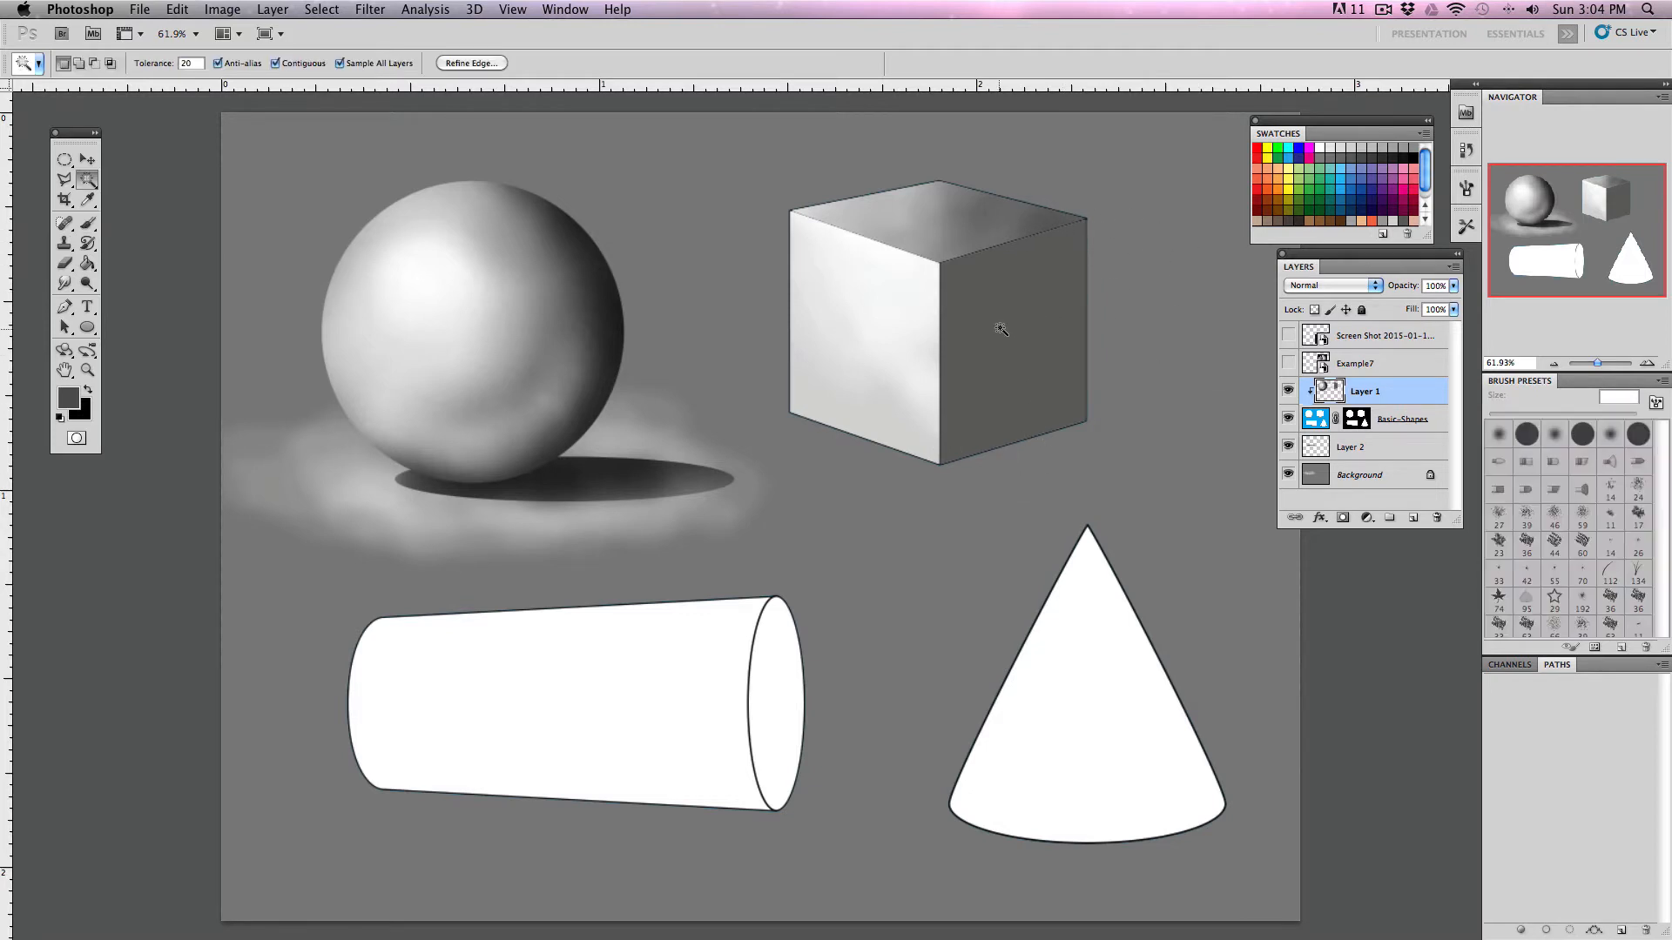
pyautogui.click(1001, 329)
pyautogui.press('b')
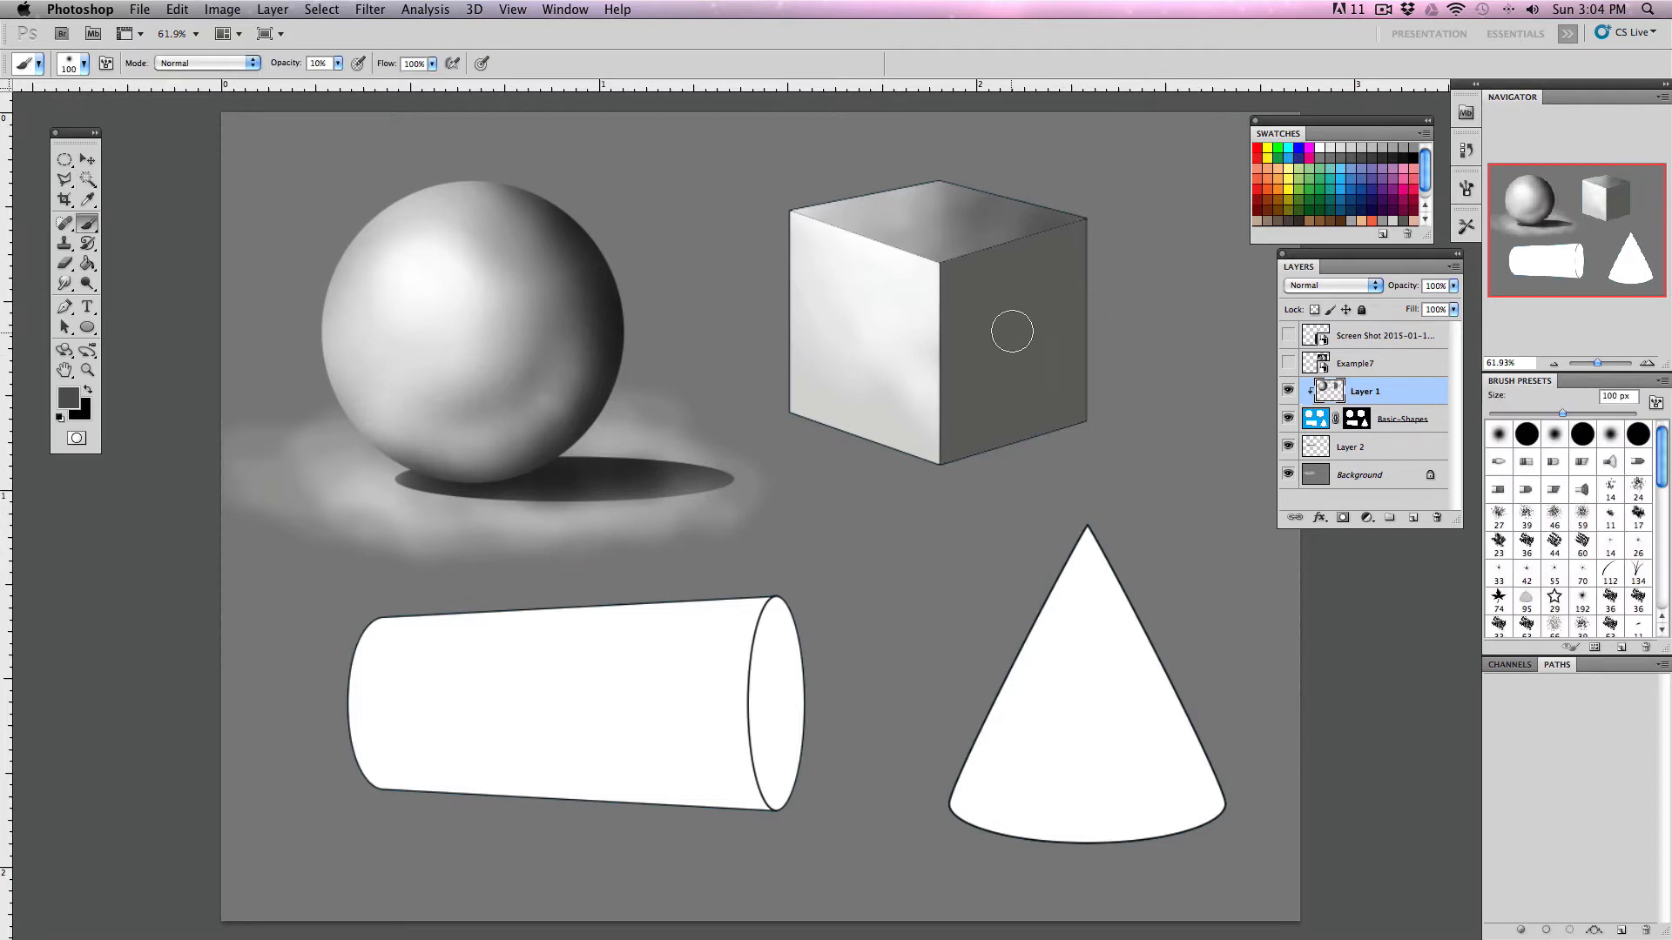
pyautogui.click(1390, 156)
pyautogui.moveTo(957, 468)
pyautogui.mouseDown()
pyautogui.moveTo(1072, 366)
pyautogui.moveTo(1089, 329)
pyautogui.moveTo(962, 472)
pyautogui.moveTo(993, 342)
pyautogui.moveTo(981, 332)
pyautogui.moveTo(1070, 361)
pyautogui.moveTo(949, 431)
pyautogui.moveTo(1079, 412)
pyautogui.moveTo(1147, 380)
pyautogui.moveTo(918, 466)
pyautogui.moveTo(1102, 386)
pyautogui.moveTo(939, 444)
pyautogui.moveTo(1087, 290)
pyautogui.moveTo(921, 490)
pyautogui.moveTo(1039, 284)
pyautogui.moveTo(1097, 242)
pyautogui.moveTo(1047, 361)
pyautogui.moveTo(1075, 411)
pyautogui.moveTo(1015, 443)
pyautogui.moveTo(1108, 401)
pyautogui.moveTo(1105, 272)
pyautogui.moveTo(1078, 269)
pyautogui.moveTo(973, 428)
pyautogui.moveTo(1044, 264)
pyautogui.moveTo(1067, 285)
pyautogui.moveTo(1081, 233)
pyautogui.moveTo(1059, 473)
pyautogui.mouseUp()
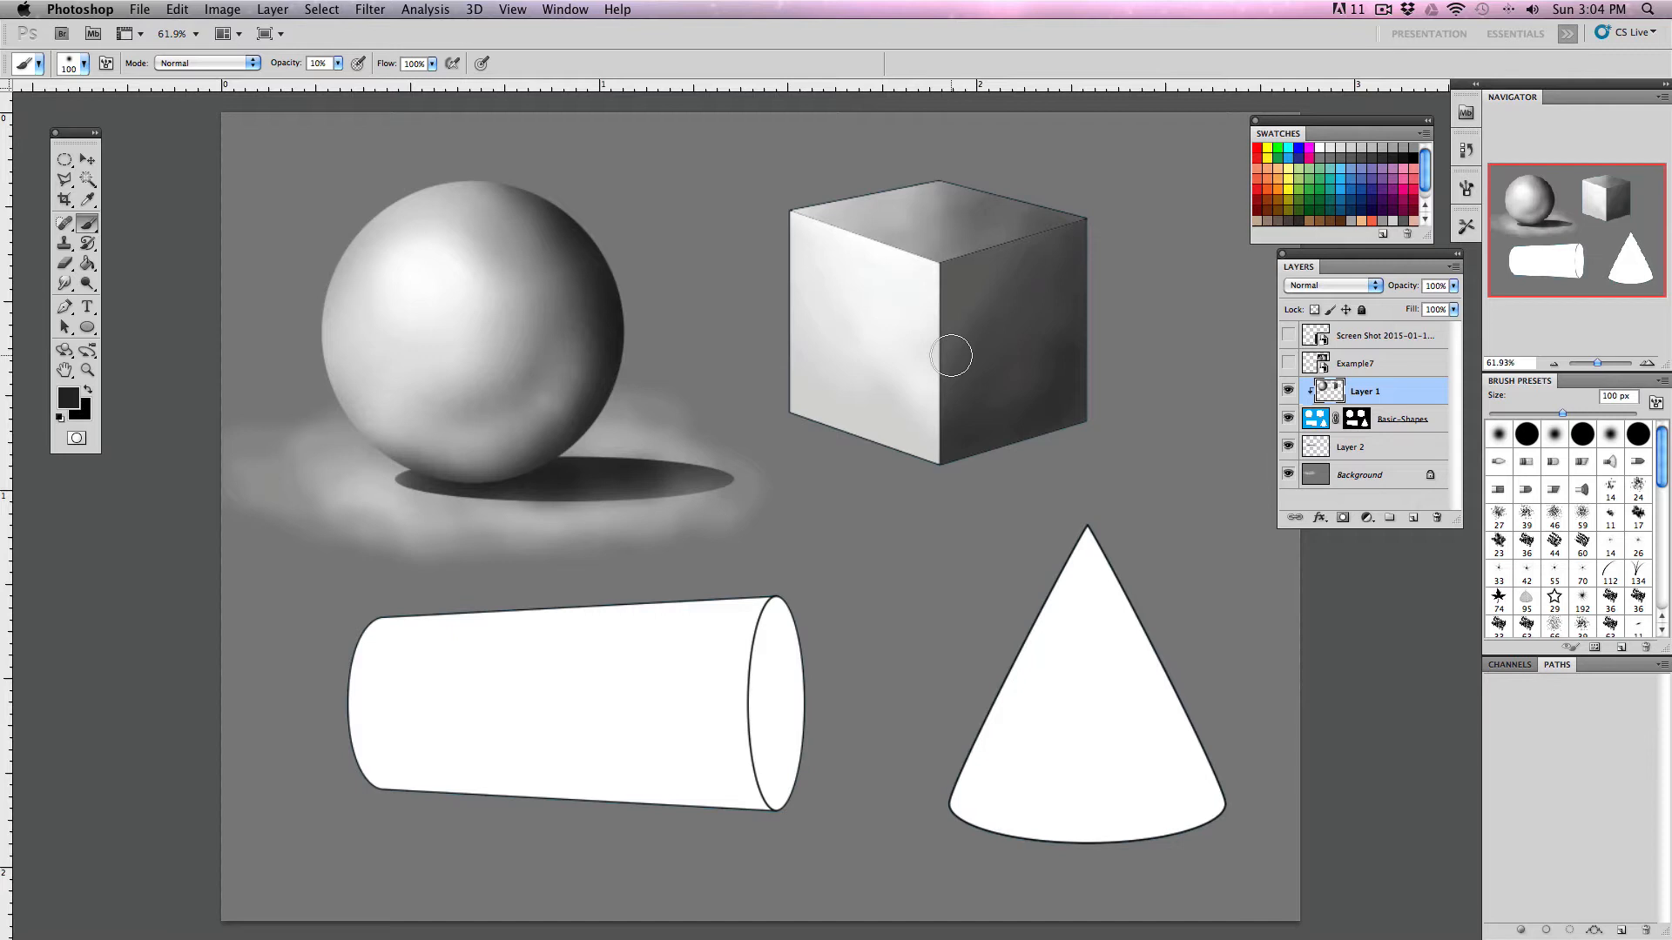
pyautogui.press('super+h')
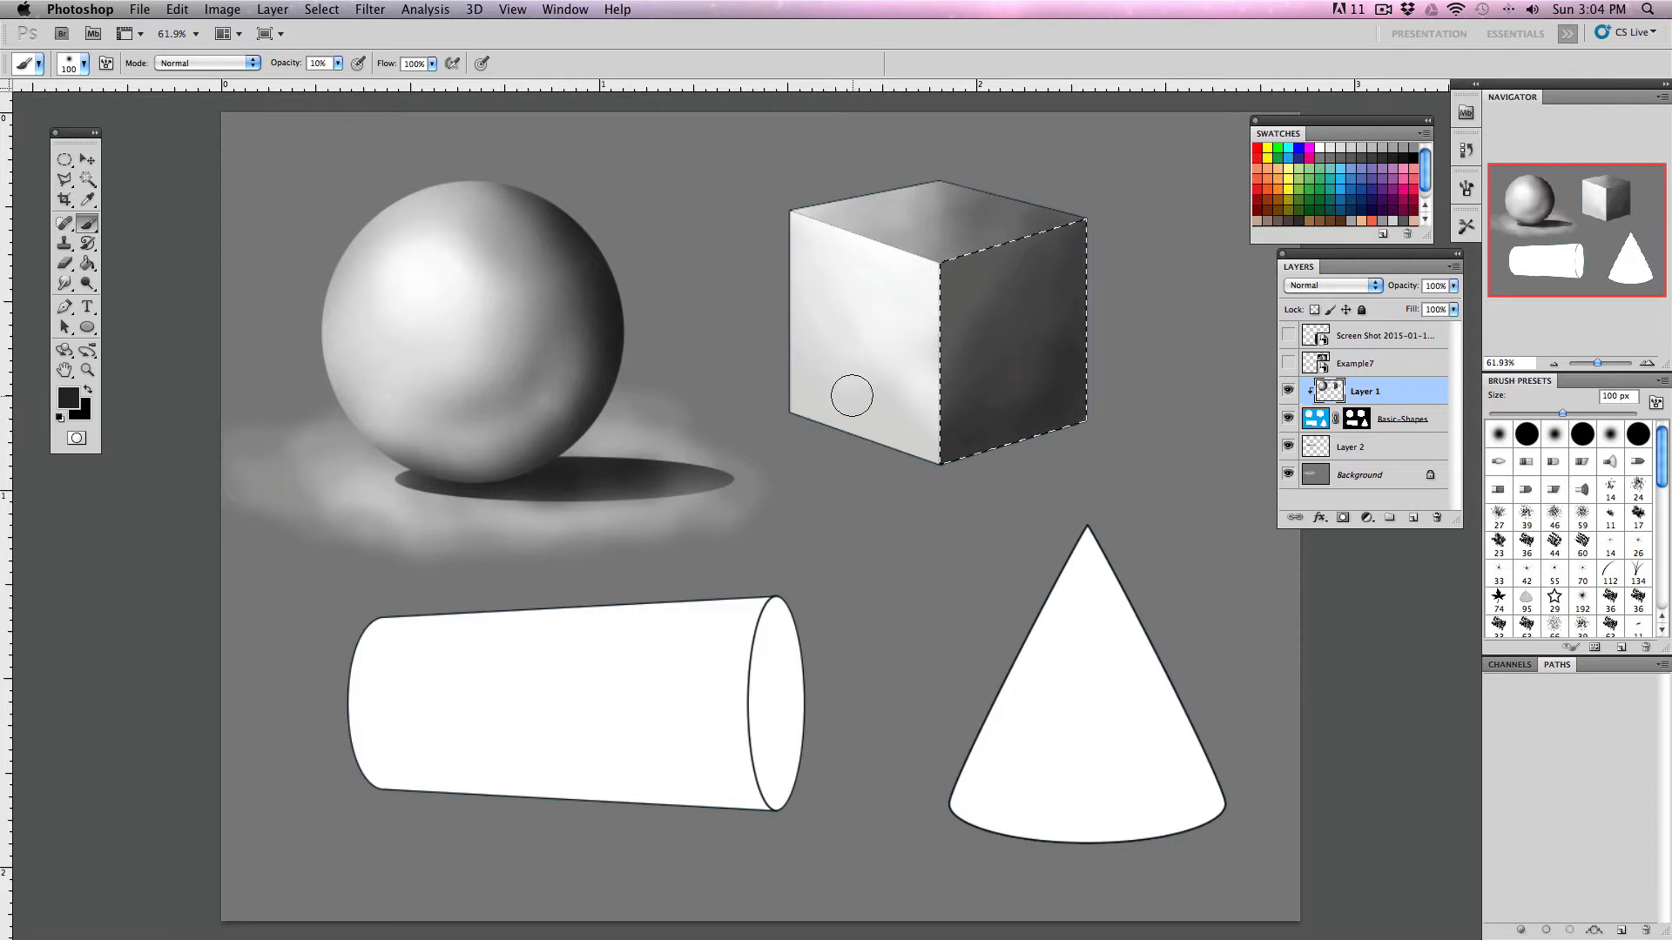
pyautogui.press('super+h')
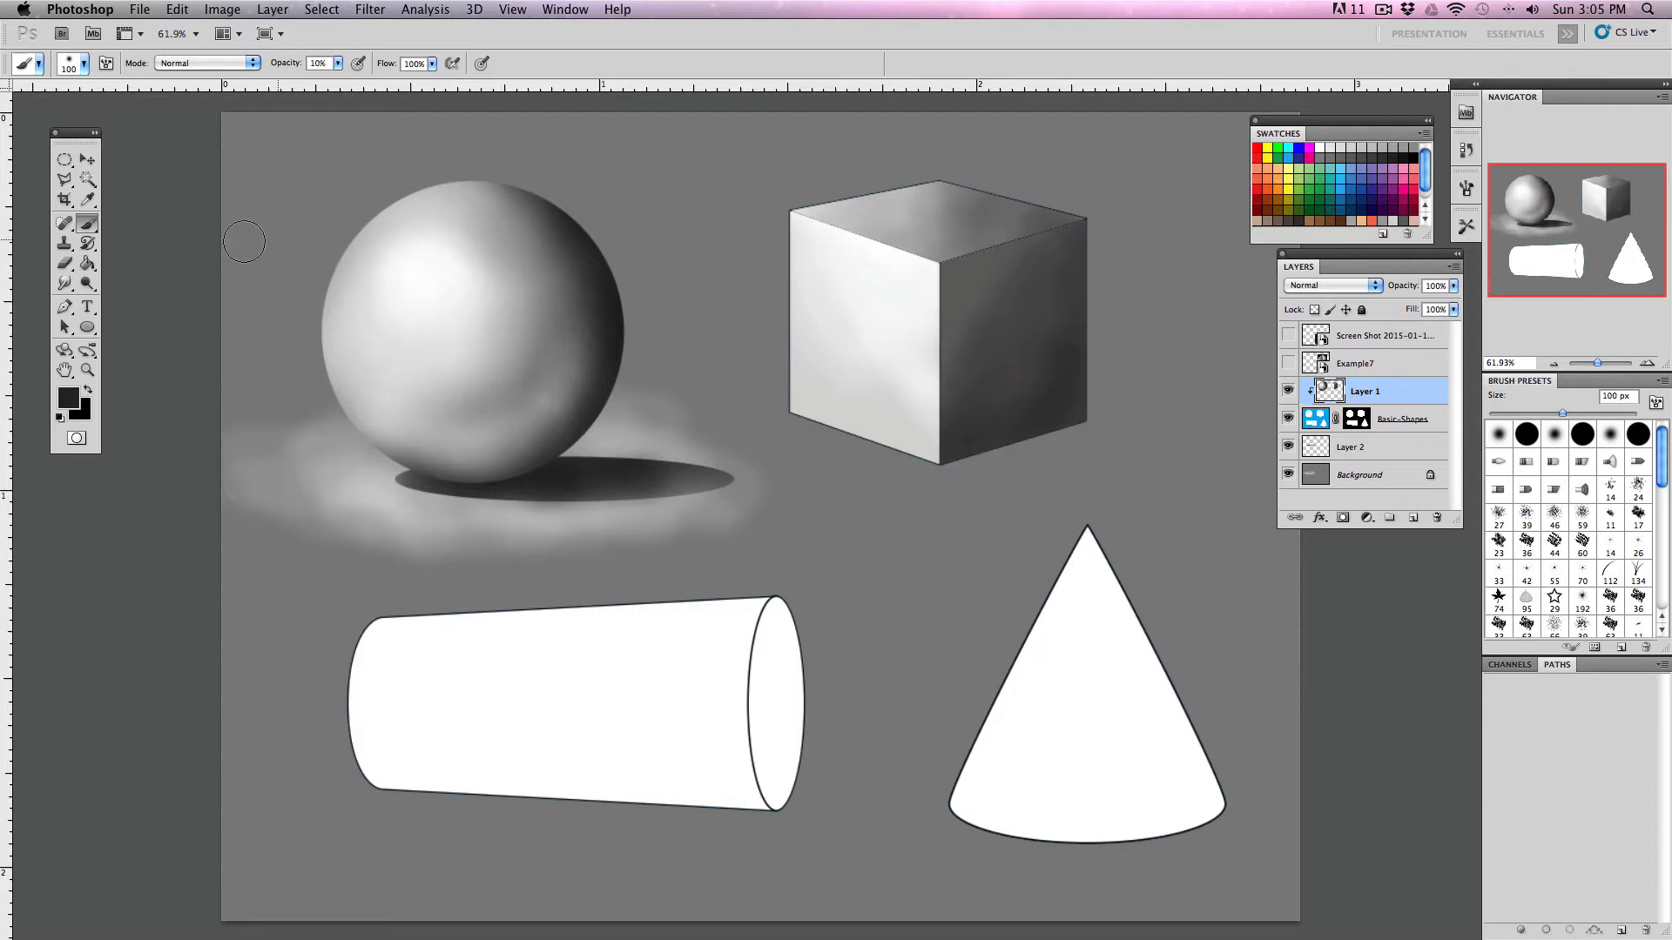
# - On Layer 2, outline the cube's cast shadow with the Polygonal Lasso, from the front bottom corner out to the right and back behind the cube
pyautogui.click(65, 185)
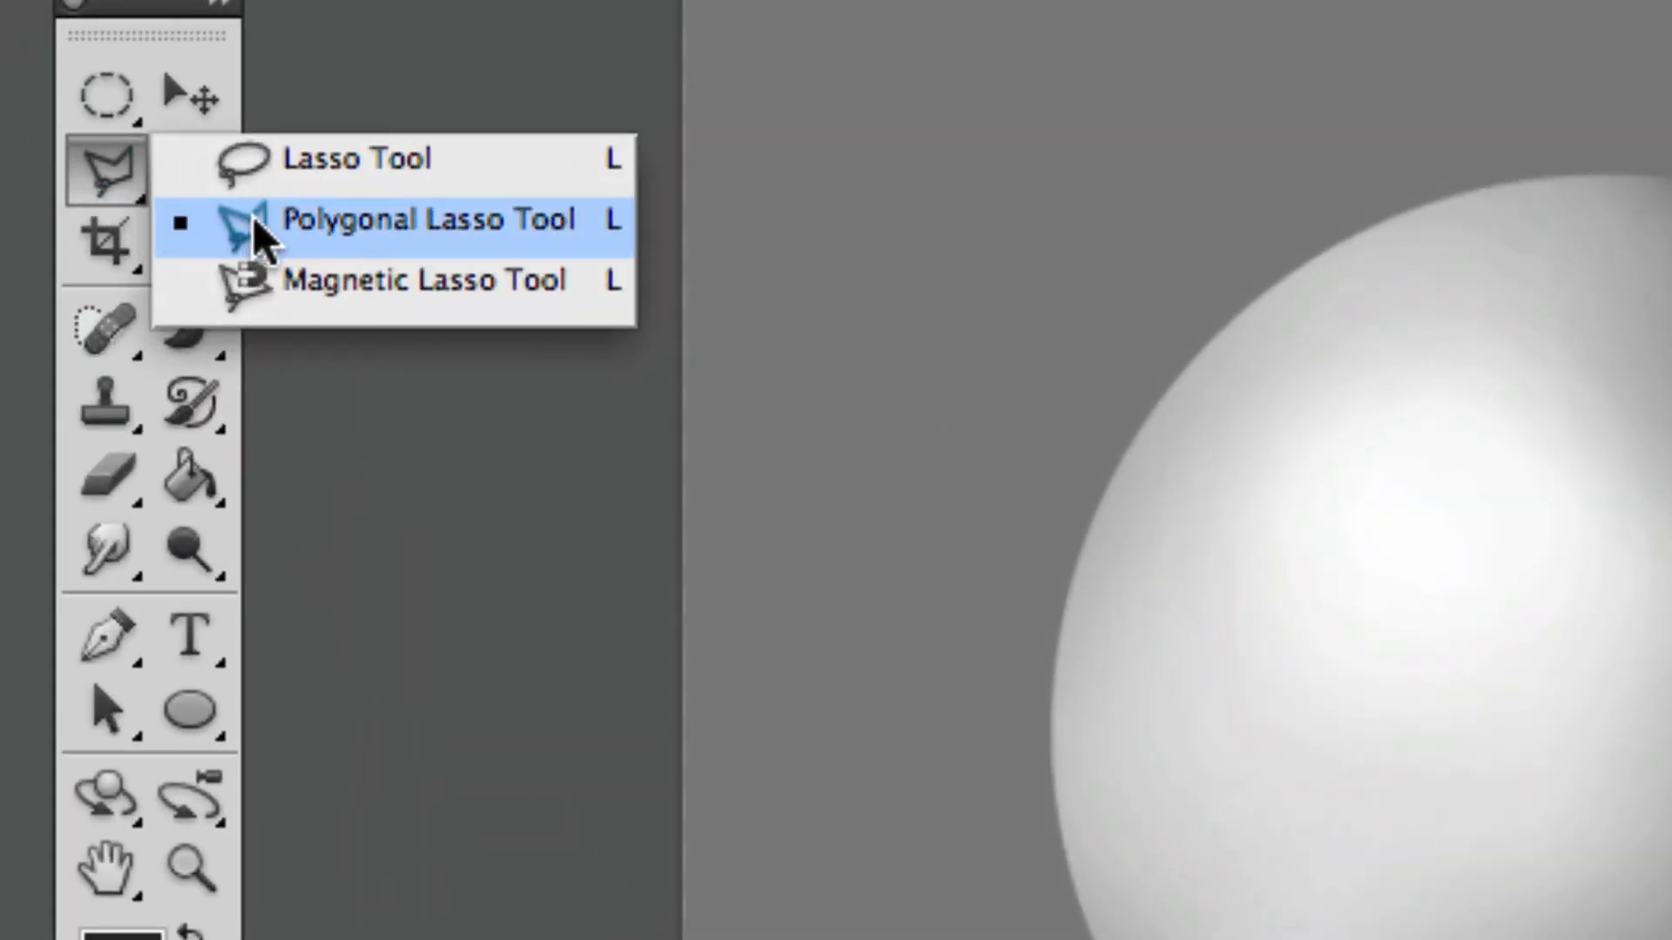
pyautogui.click(255, 221)
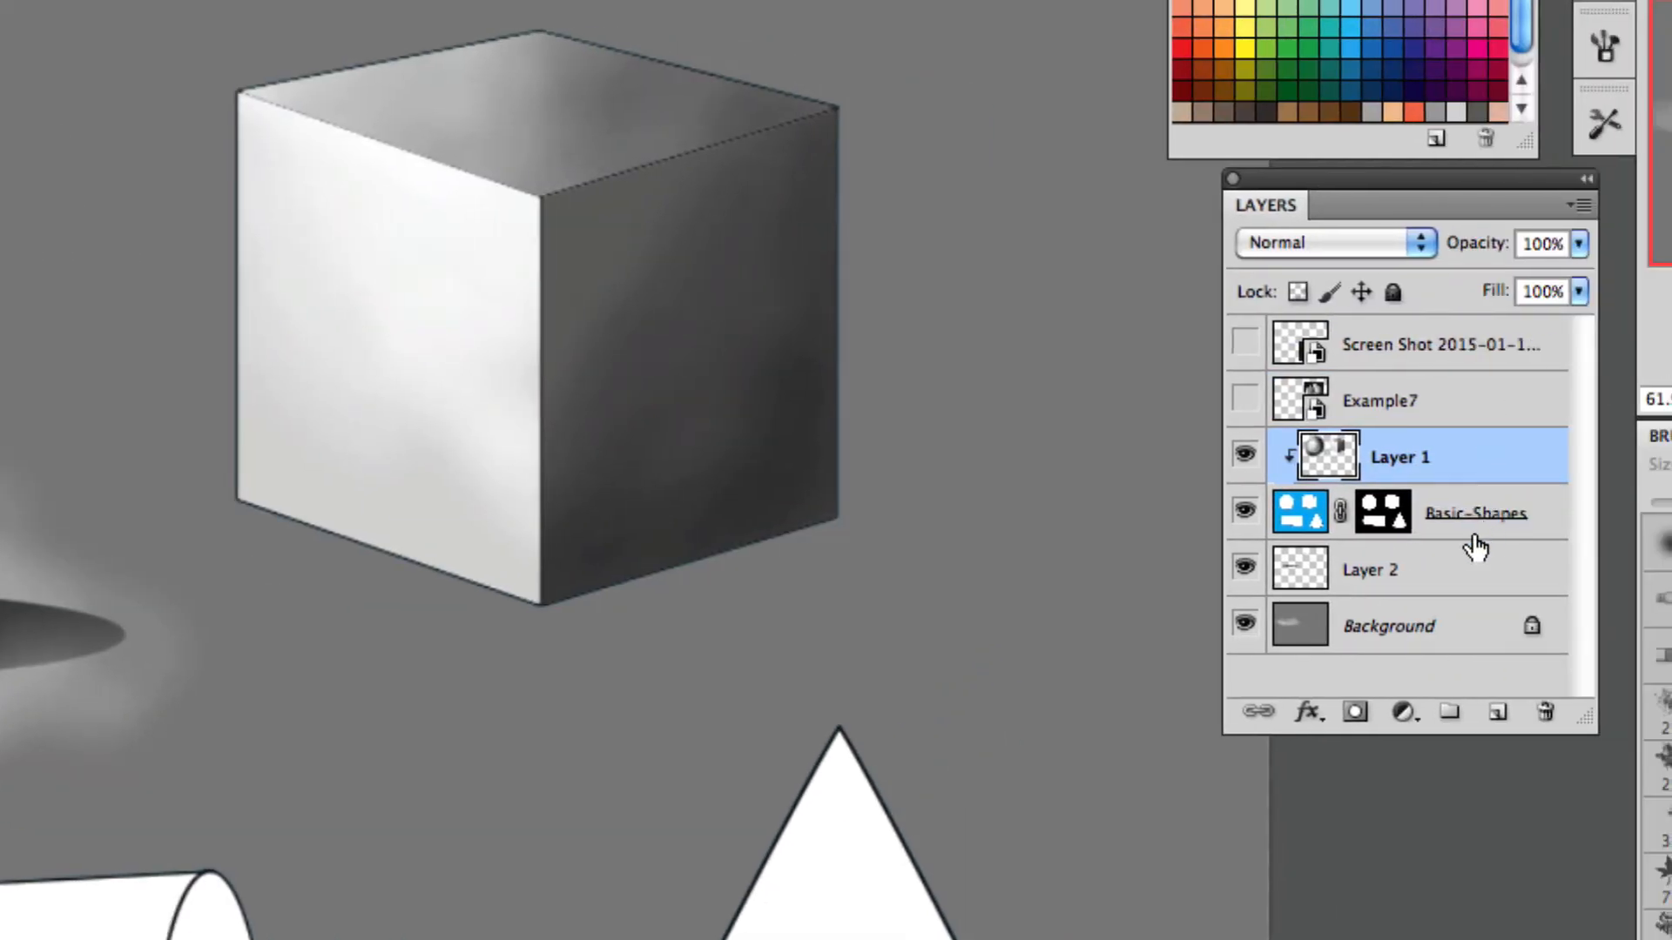
pyautogui.click(1448, 572)
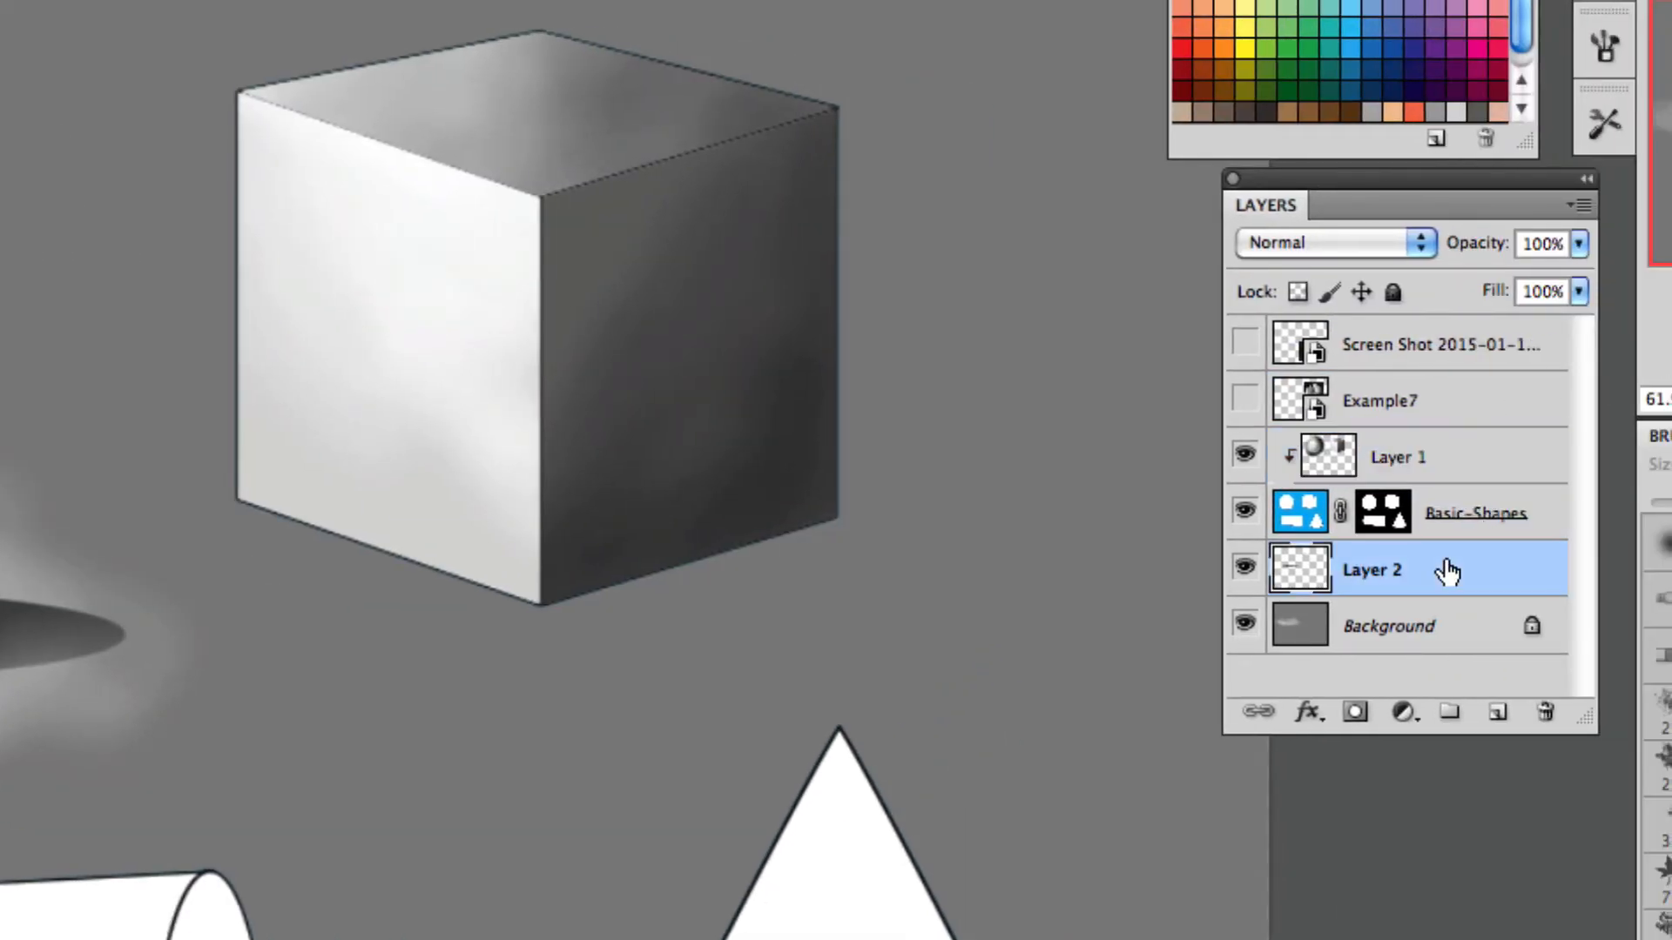
pyautogui.click(540, 601)
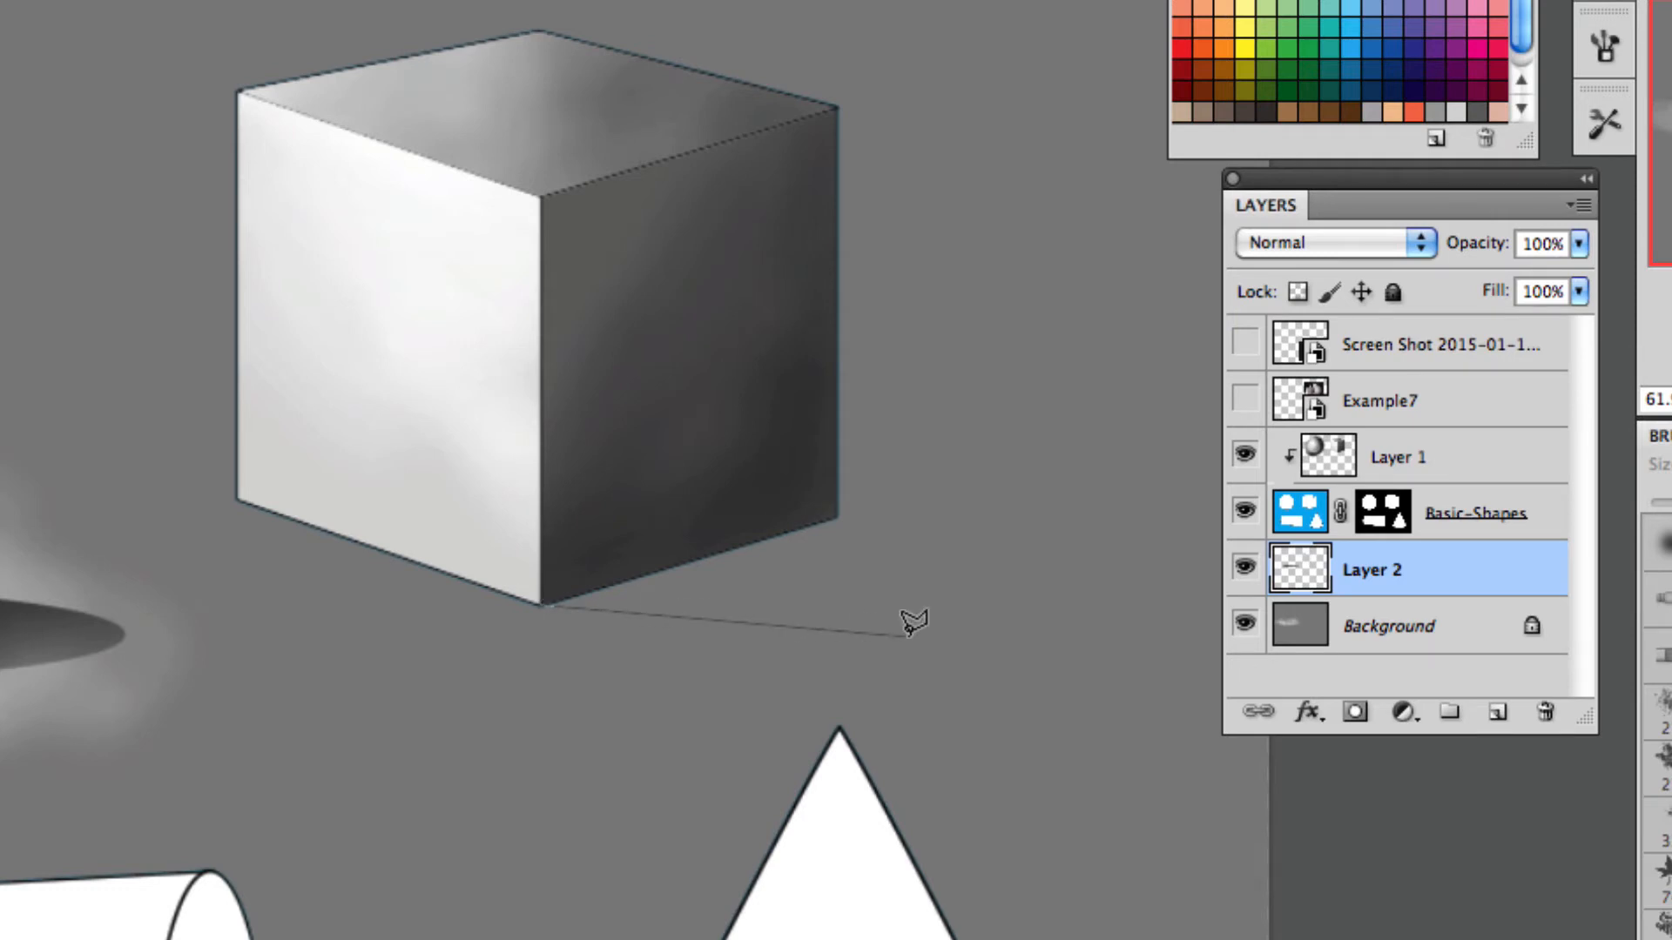
pyautogui.click(1185, 601)
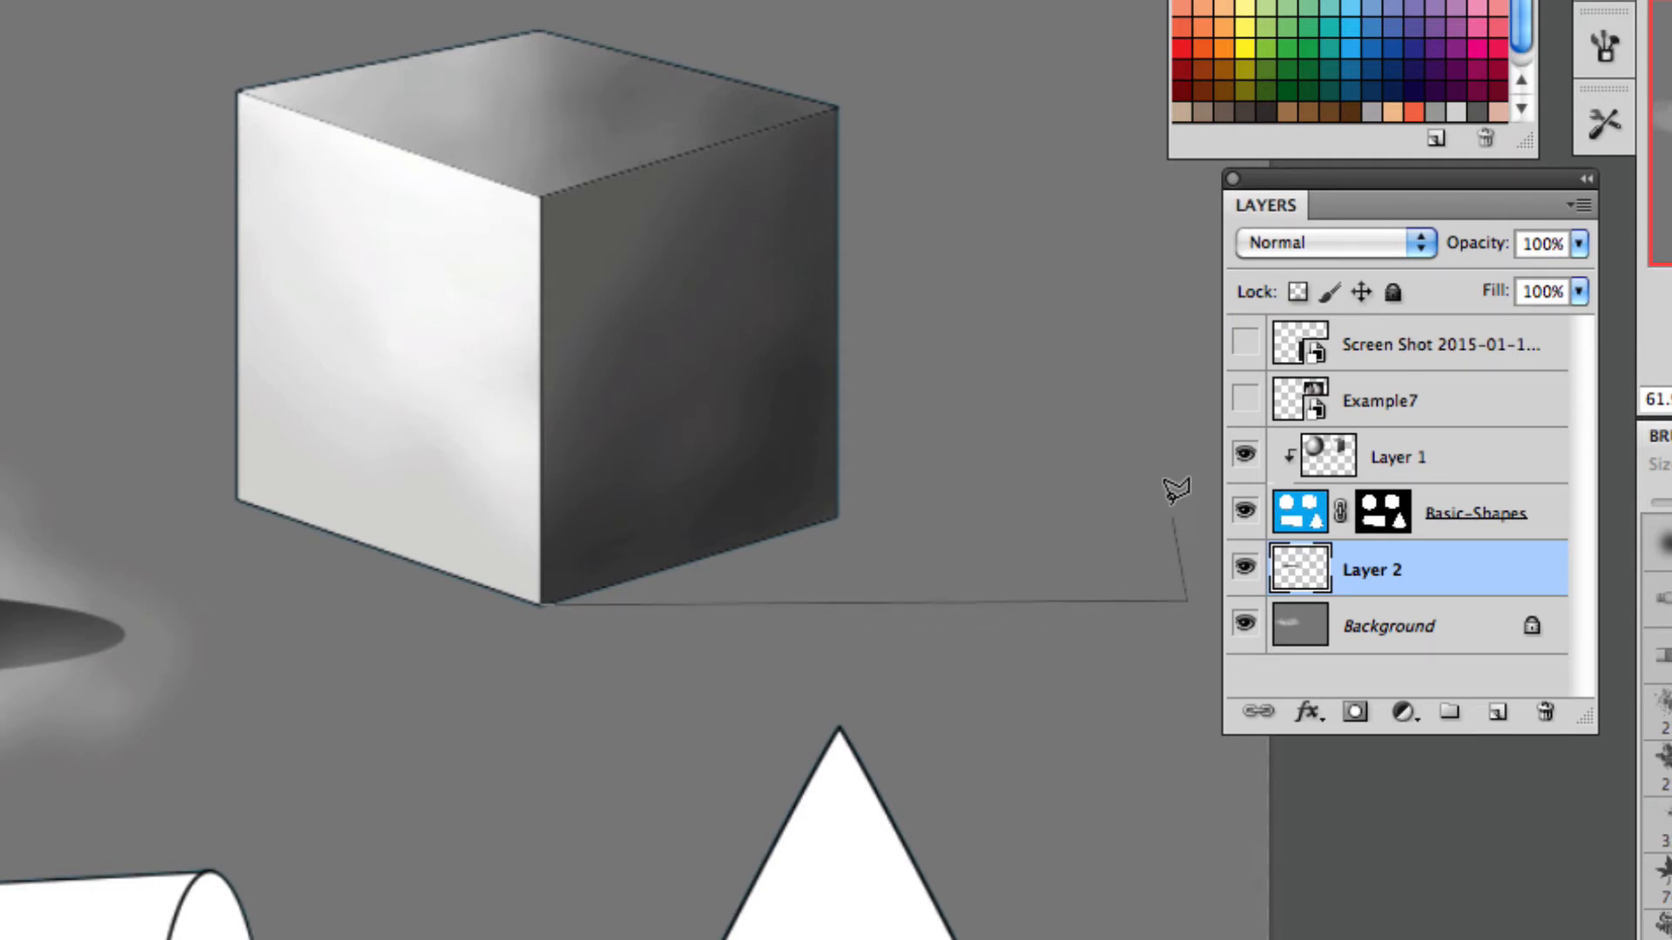
pyautogui.click(1159, 477)
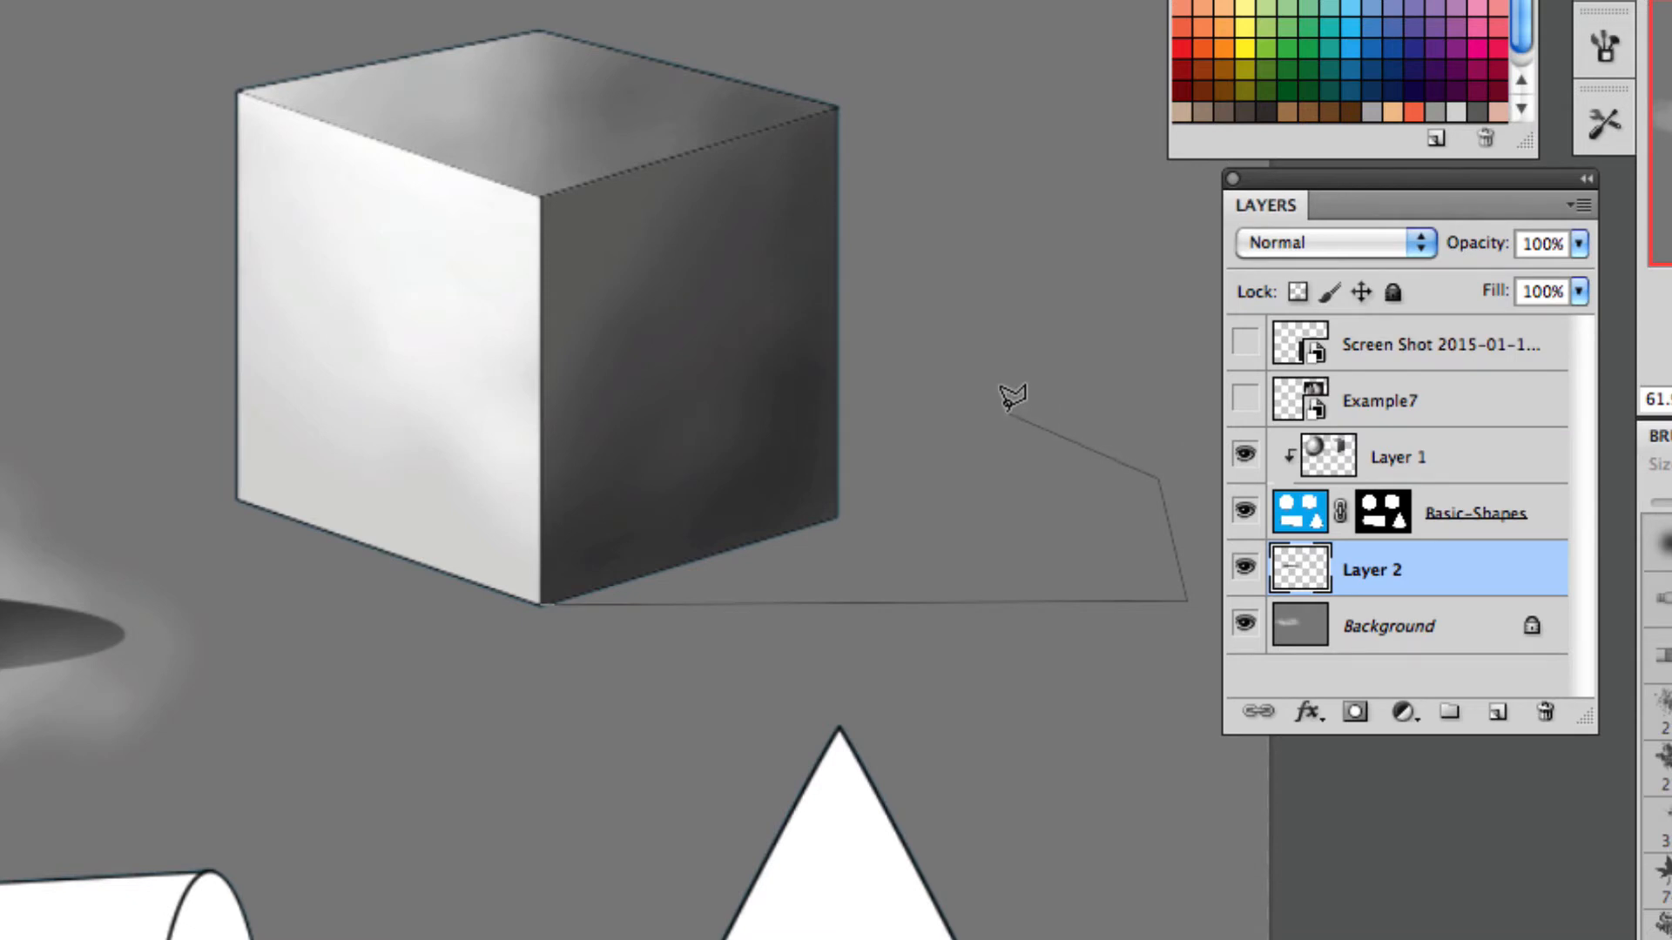
pyautogui.click(965, 392)
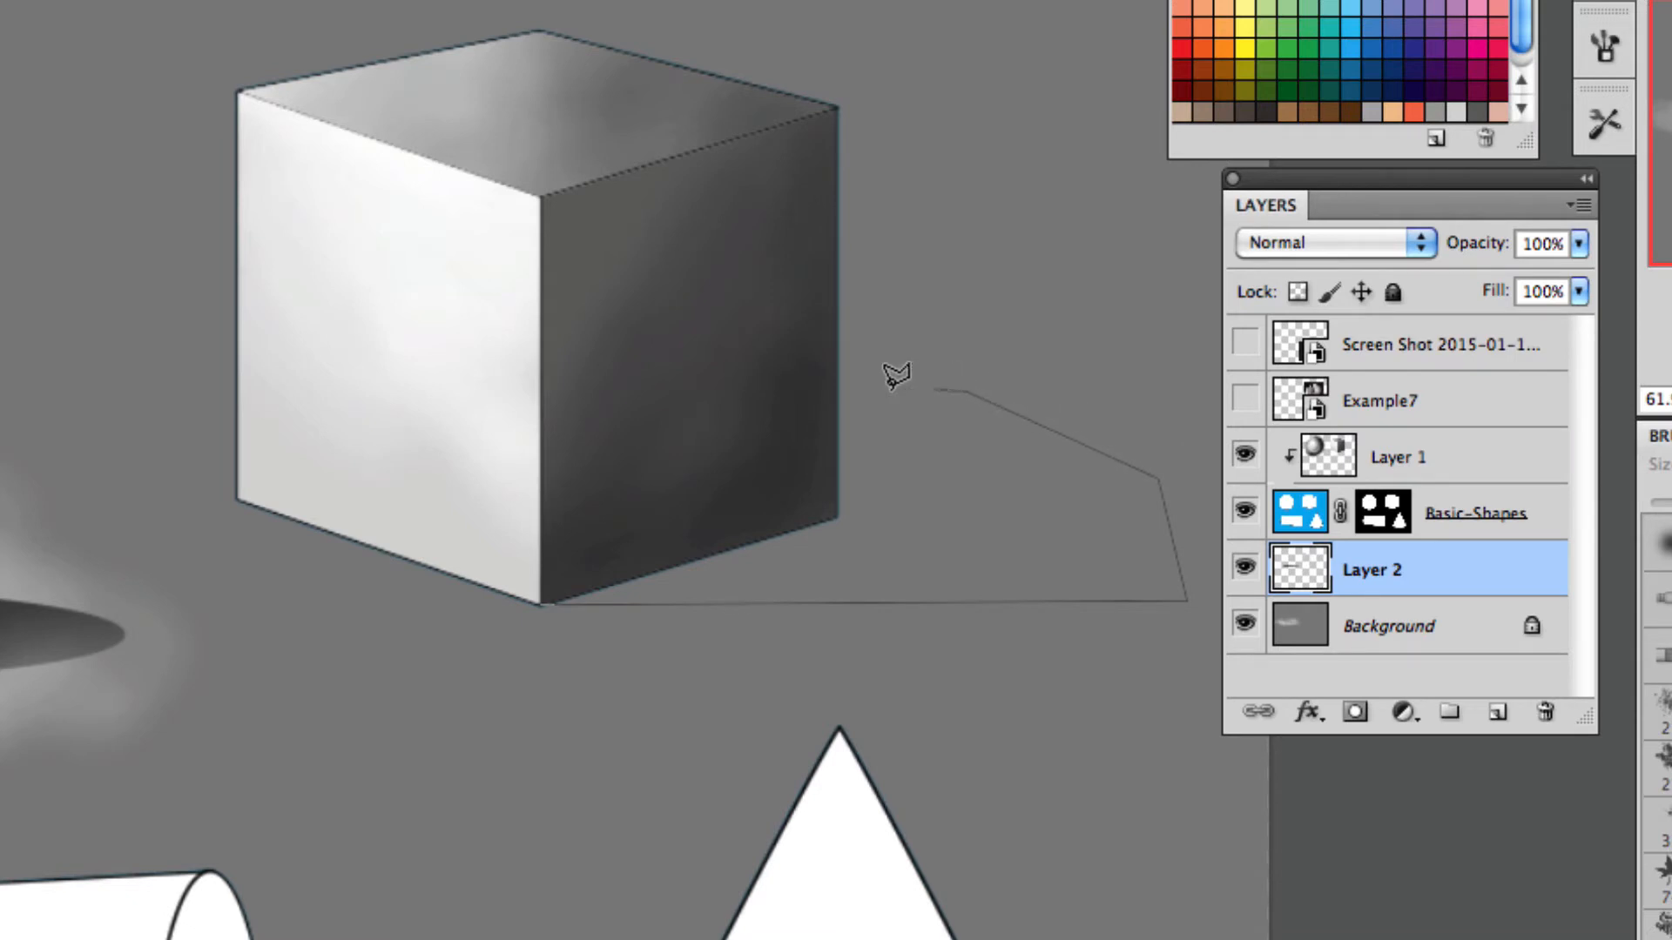
pyautogui.click(763, 395)
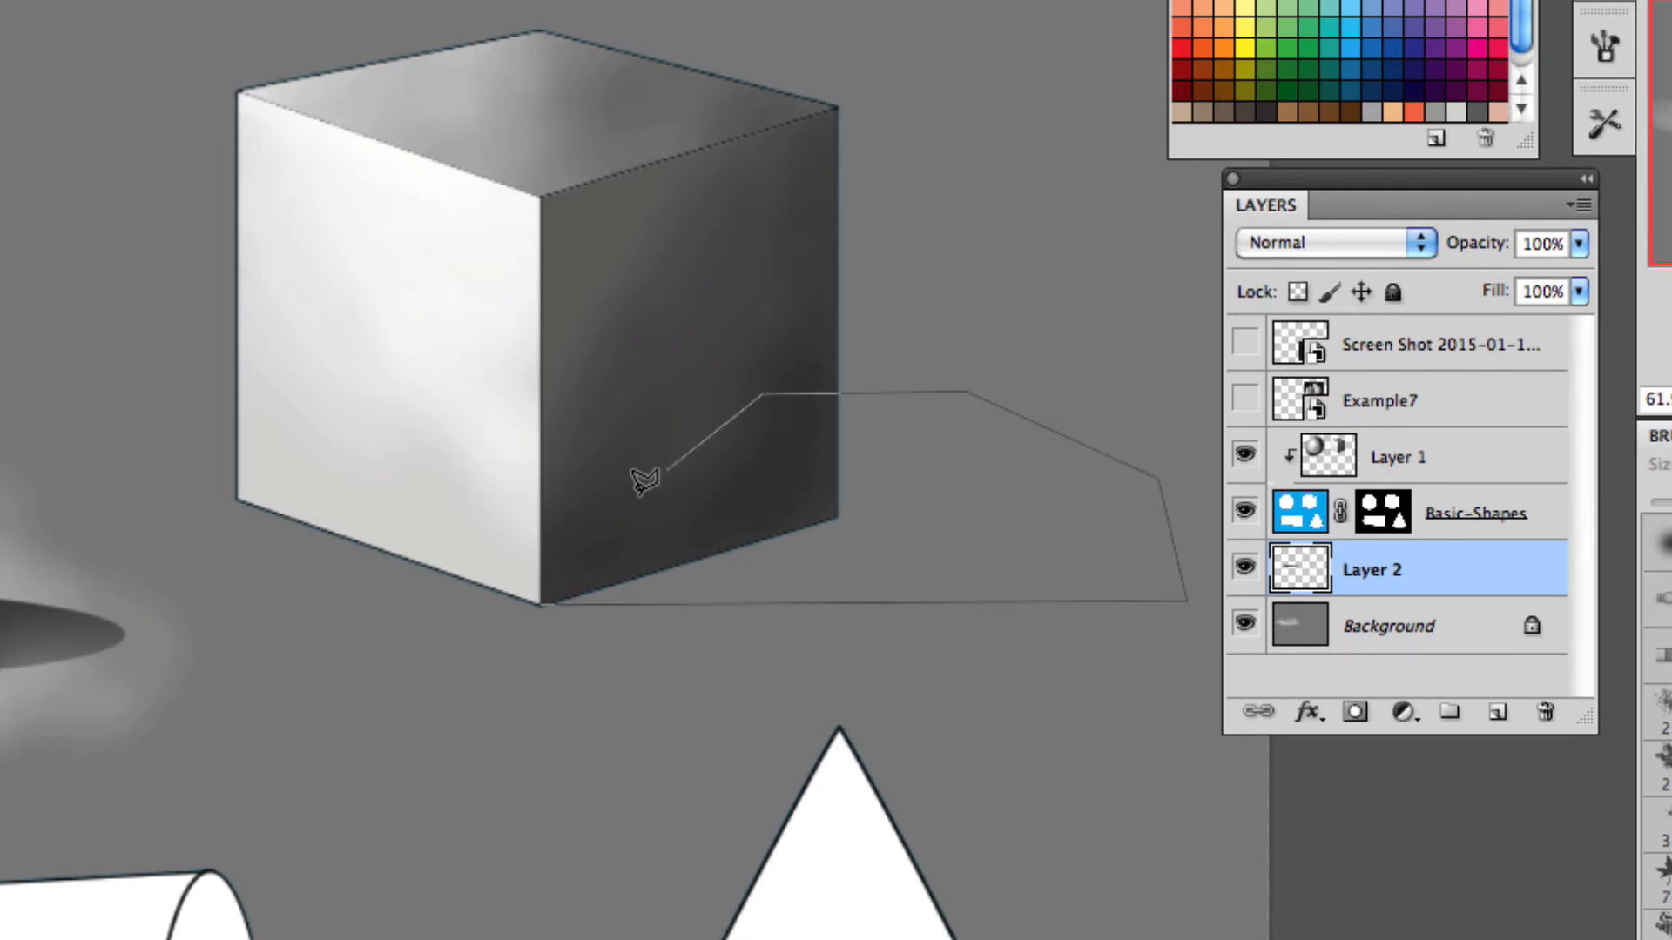
pyautogui.click(541, 603)
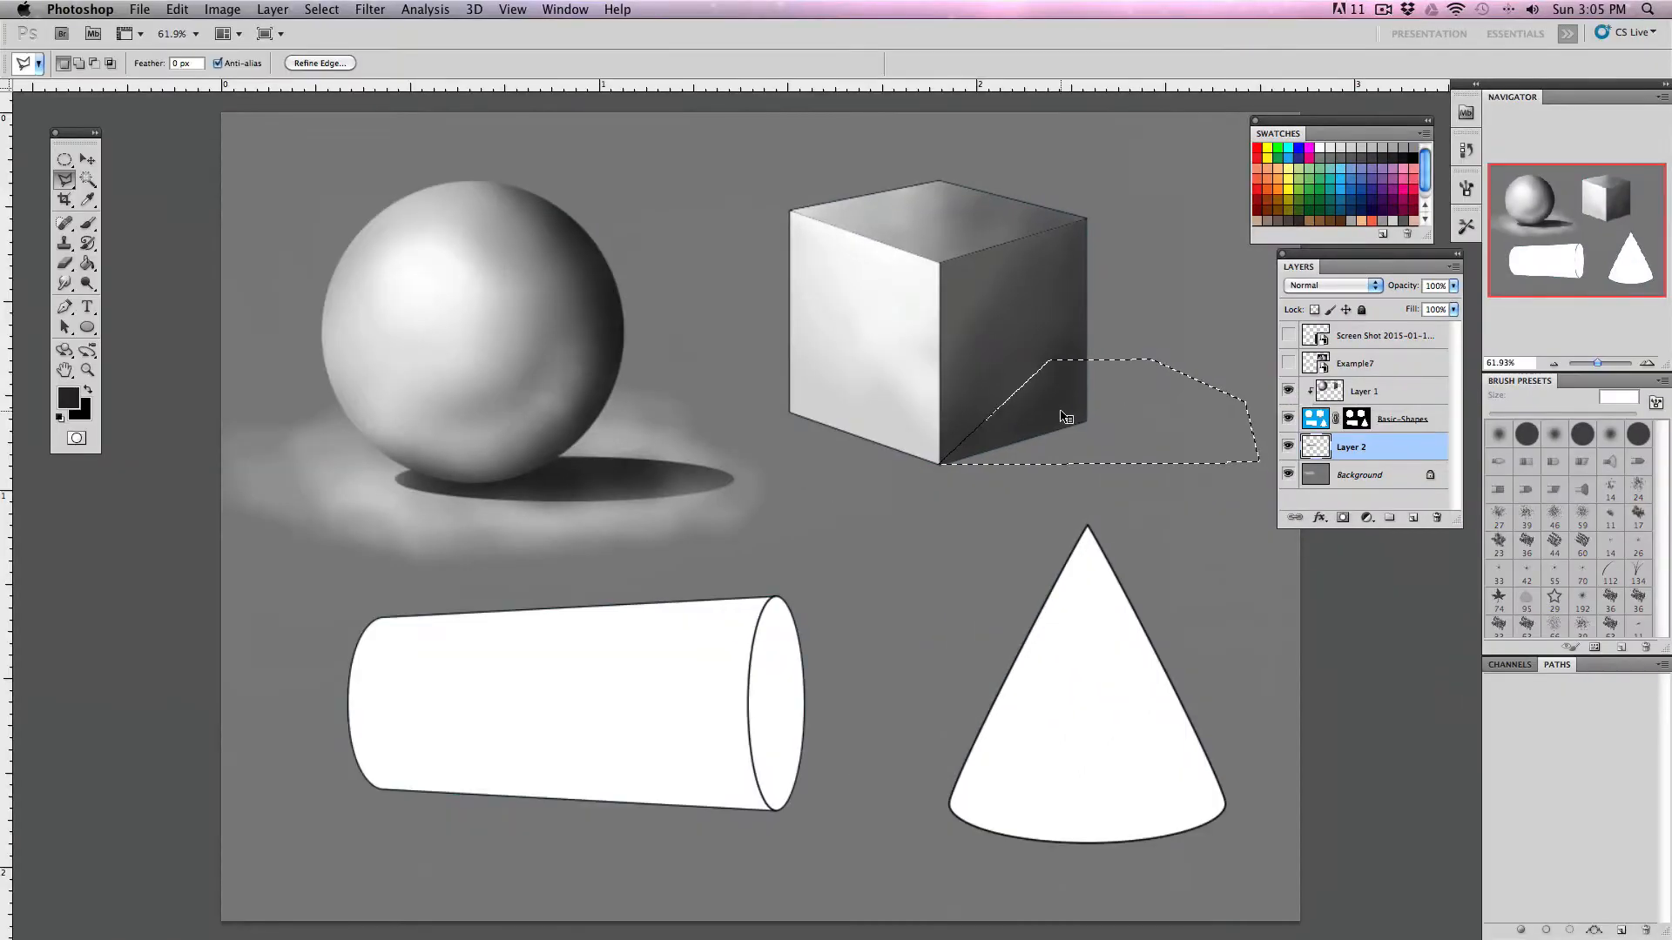
# - Hide the selection outline and paint the cube's cast shadow on Layer 2 with soft near-black strokes at 10% opacity
pyautogui.press('b')
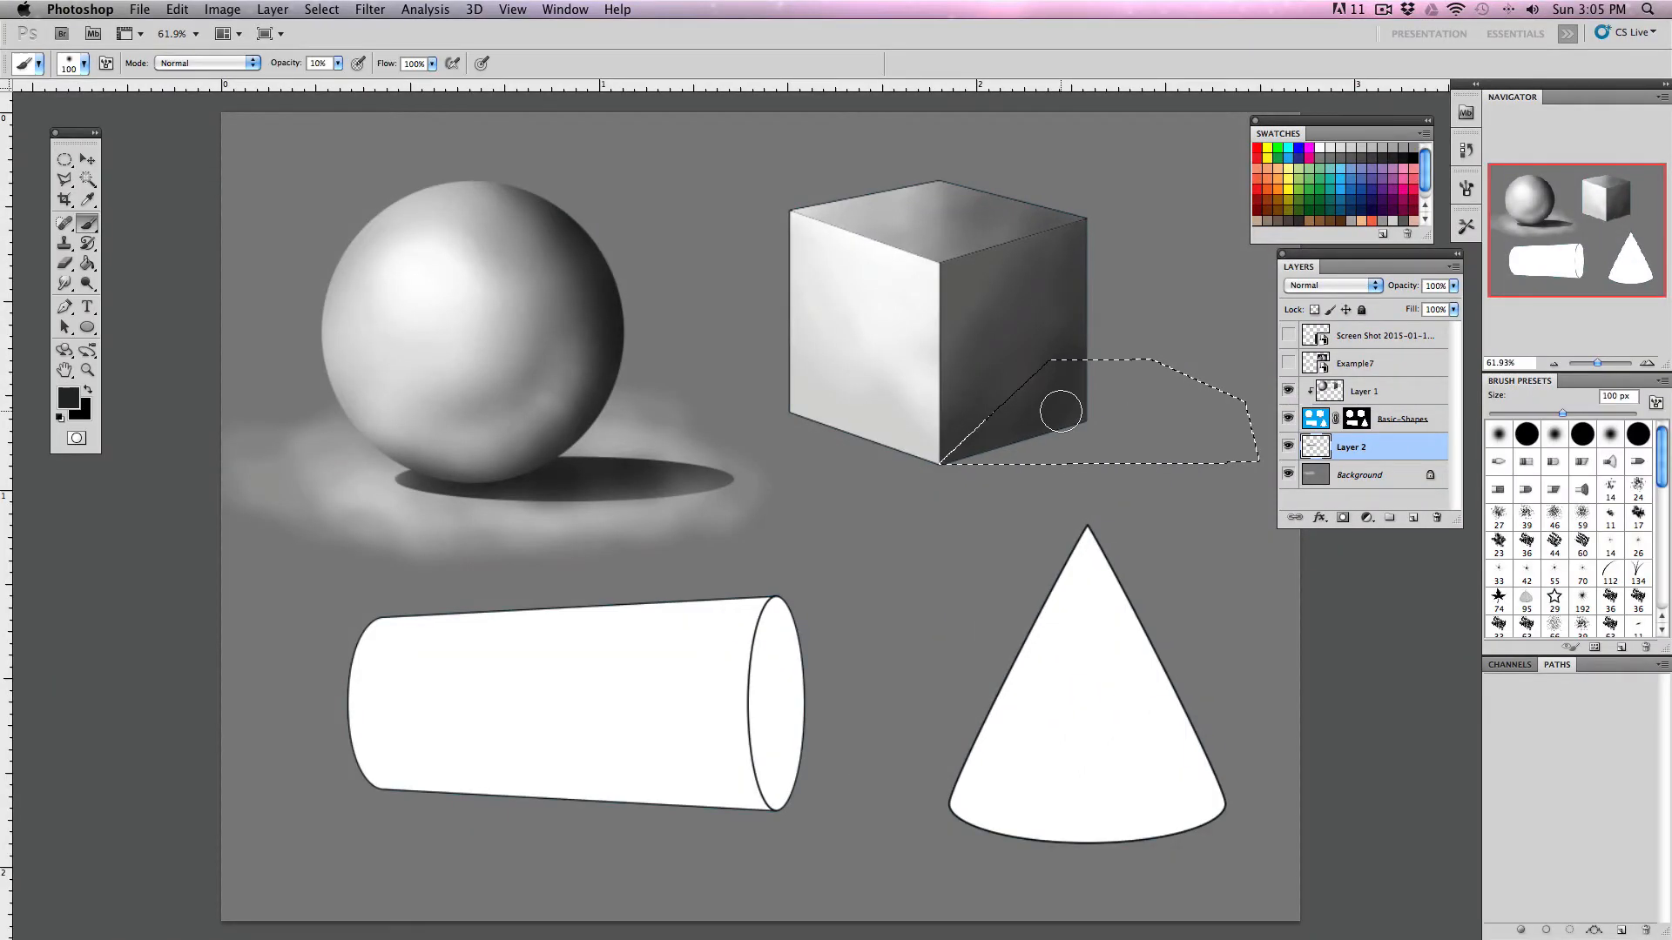
pyautogui.hotkey('ctrl', 'd')
pyautogui.moveTo(1056, 422)
pyautogui.mouseDown()
pyautogui.moveTo(976, 443)
pyautogui.moveTo(1077, 402)
pyautogui.moveTo(1008, 484)
pyautogui.moveTo(1077, 470)
pyautogui.moveTo(1245, 387)
pyautogui.moveTo(1163, 487)
pyautogui.moveTo(1256, 466)
pyautogui.moveTo(1017, 426)
pyautogui.moveTo(1072, 390)
pyautogui.moveTo(1055, 464)
pyautogui.moveTo(1036, 441)
pyautogui.moveTo(1134, 400)
pyautogui.moveTo(1226, 431)
pyautogui.moveTo(1081, 460)
pyautogui.moveTo(1034, 423)
pyautogui.moveTo(995, 459)
pyautogui.mouseUp()
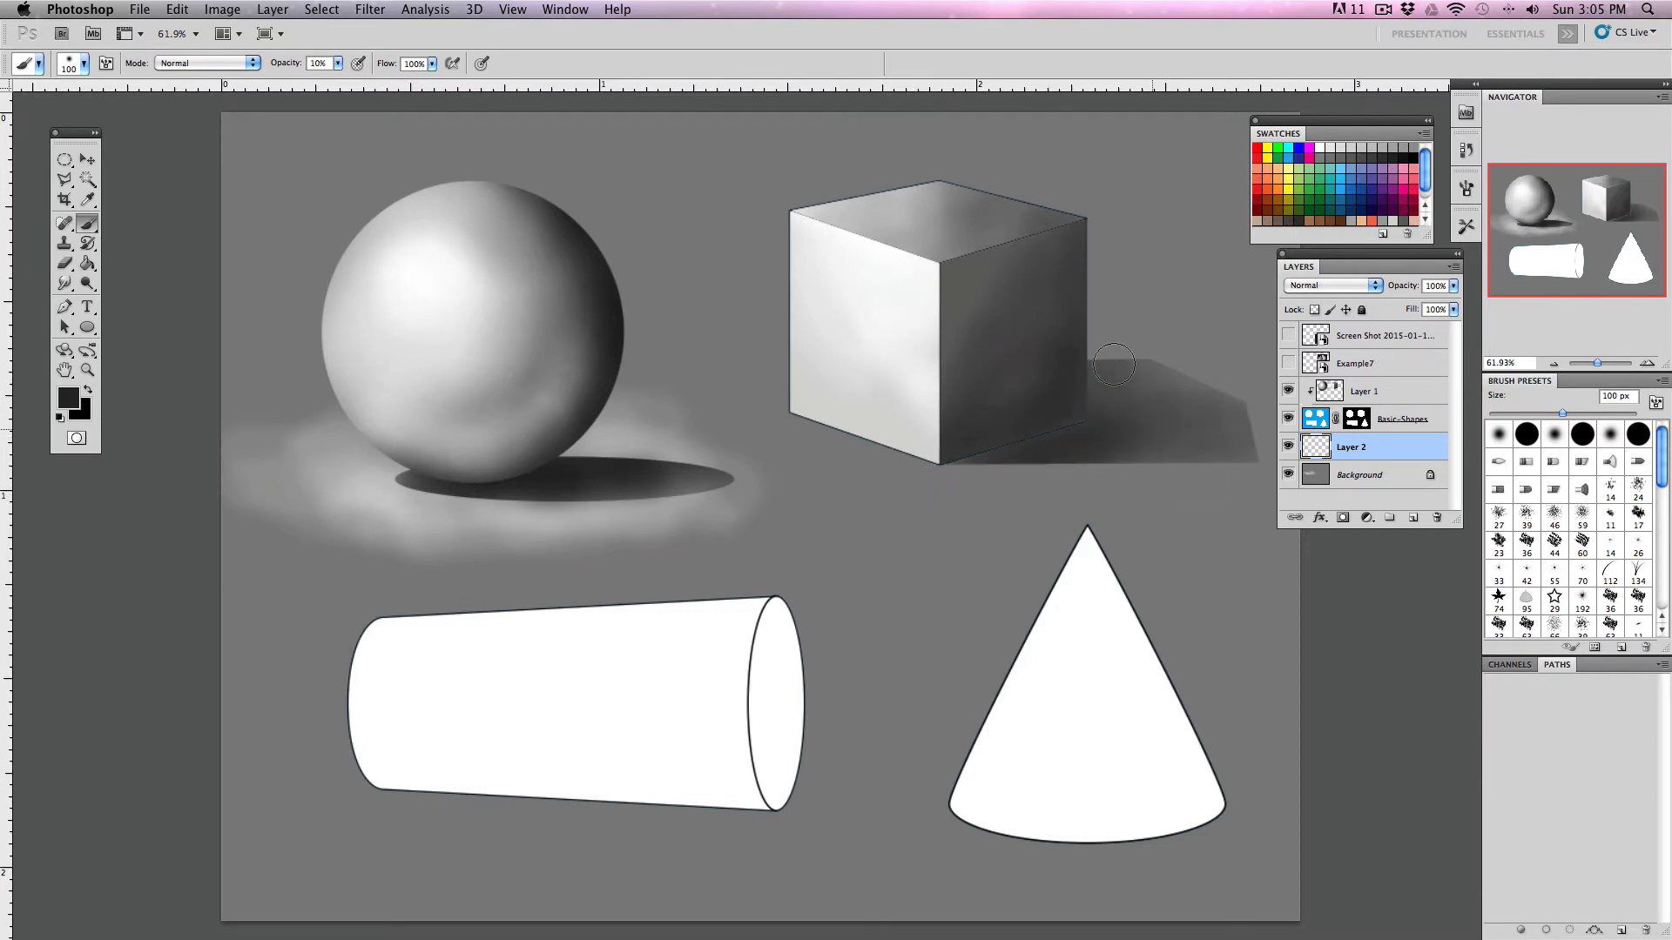
# - Enlarge the brush to 200 px and darken the cast shadow, mostly close to the cube's base
pyautogui.press(']')
pyautogui.press(']')
pyautogui.press(']')
pyautogui.press(']')
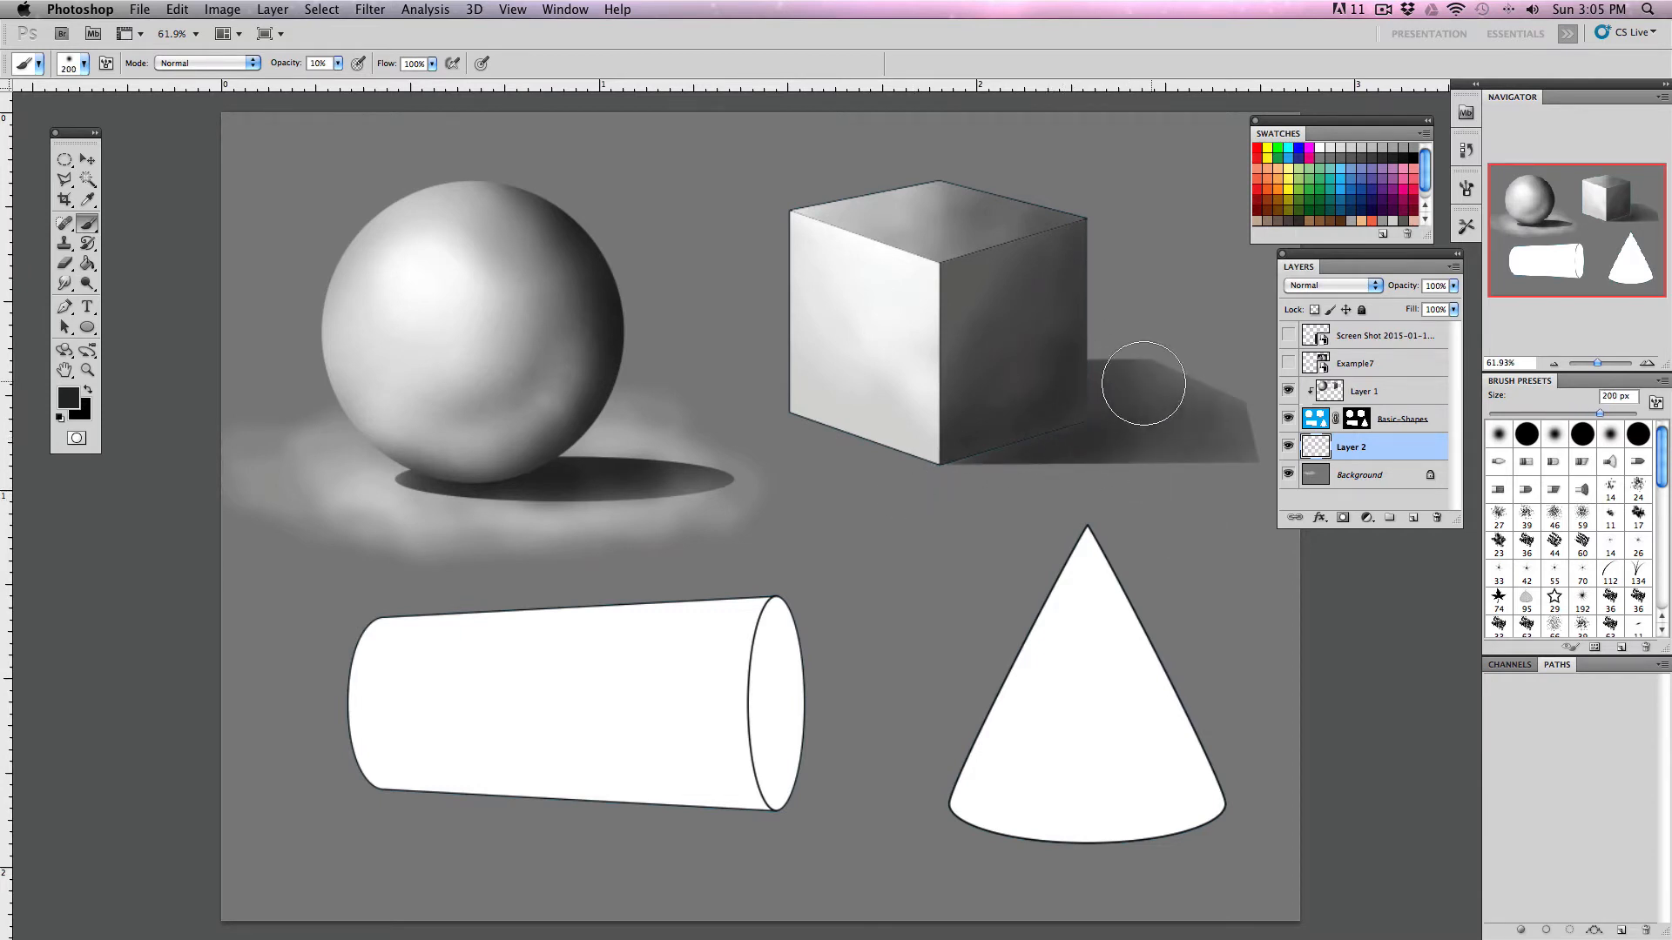
pyautogui.moveTo(1143, 383)
pyautogui.mouseDown()
pyautogui.moveTo(1166, 428)
pyautogui.moveTo(1132, 357)
pyautogui.moveTo(1105, 444)
pyautogui.moveTo(1006, 487)
pyautogui.moveTo(941, 468)
pyautogui.moveTo(996, 461)
pyautogui.moveTo(943, 491)
pyautogui.moveTo(1060, 415)
pyautogui.moveTo(1090, 342)
pyautogui.moveTo(1087, 381)
pyautogui.moveTo(1023, 430)
pyautogui.moveTo(902, 479)
pyautogui.moveTo(1007, 459)
pyautogui.moveTo(1094, 402)
pyautogui.moveTo(1011, 437)
pyautogui.moveTo(878, 594)
pyautogui.moveTo(1097, 397)
pyautogui.moveTo(1021, 525)
pyautogui.moveTo(1076, 377)
pyautogui.moveTo(1059, 467)
pyautogui.mouseUp()
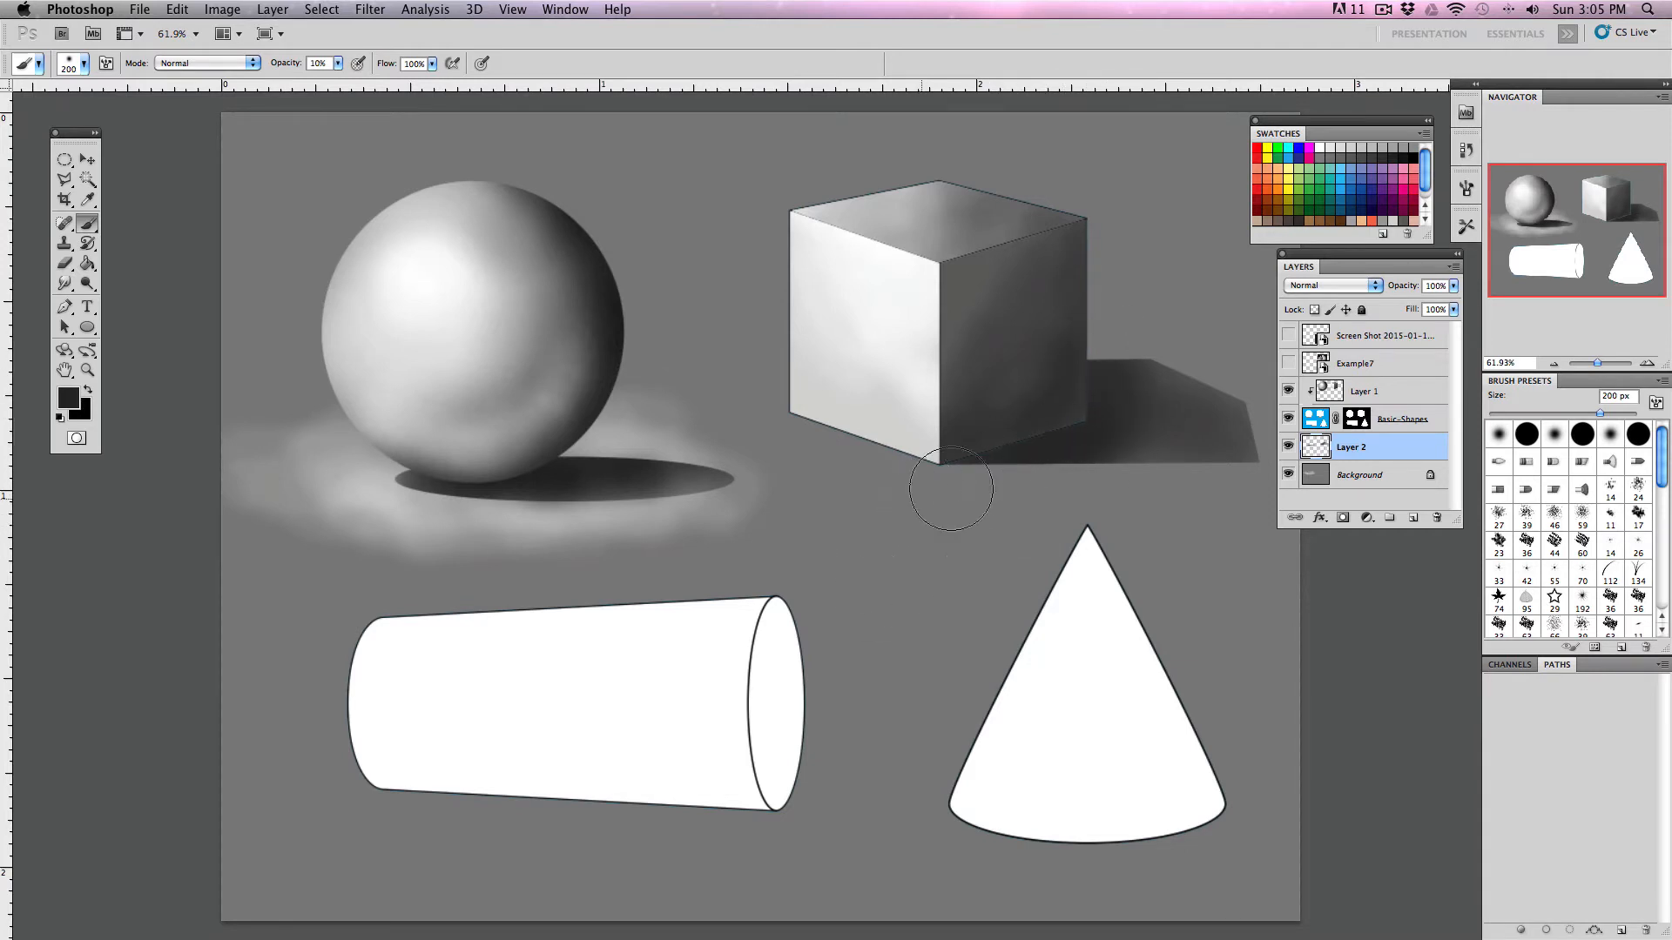
# - Darken the cube's cast shadow on Layer 2, and deepen the right face's lower back corner on Layer 1 with soft near-black strokes
pyautogui.moveTo(951, 488)
pyautogui.mouseDown()
pyautogui.moveTo(1087, 475)
pyautogui.moveTo(1109, 383)
pyautogui.moveTo(1141, 417)
pyautogui.moveTo(1013, 478)
pyautogui.moveTo(983, 464)
pyautogui.moveTo(1127, 432)
pyautogui.moveTo(1222, 480)
pyautogui.moveTo(1229, 465)
pyautogui.moveTo(1125, 437)
pyautogui.moveTo(1118, 384)
pyautogui.moveTo(1159, 405)
pyautogui.moveTo(1144, 380)
pyautogui.moveTo(1203, 456)
pyautogui.moveTo(1178, 455)
pyautogui.moveTo(1229, 435)
pyautogui.mouseUp()
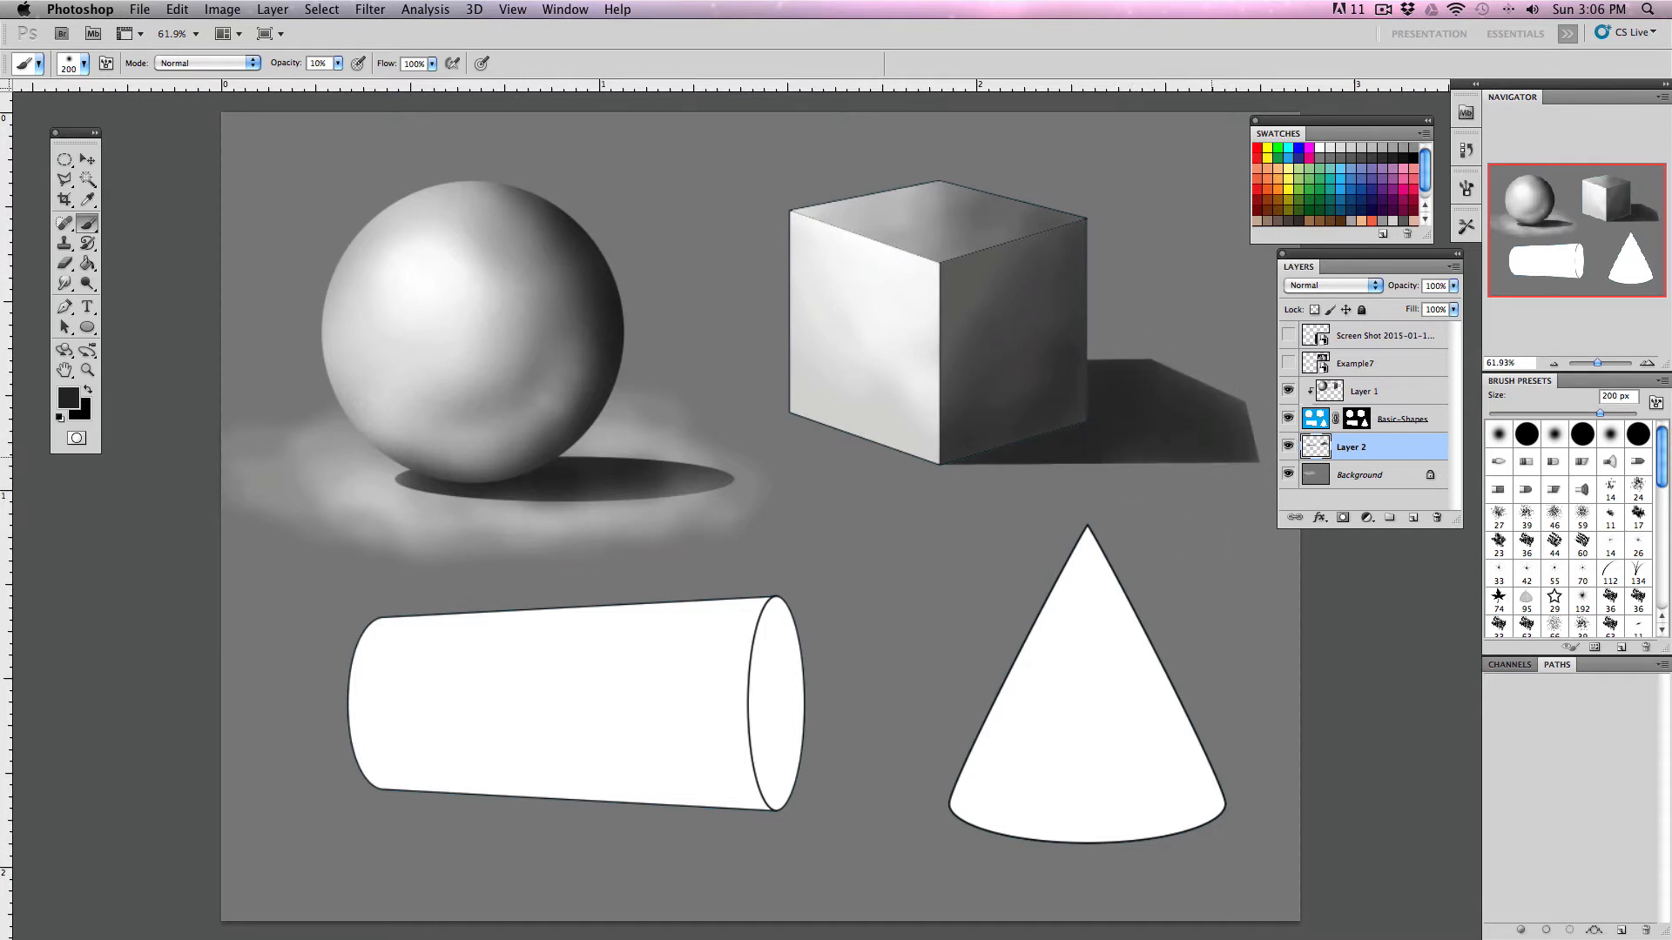
pyautogui.click(1329, 392)
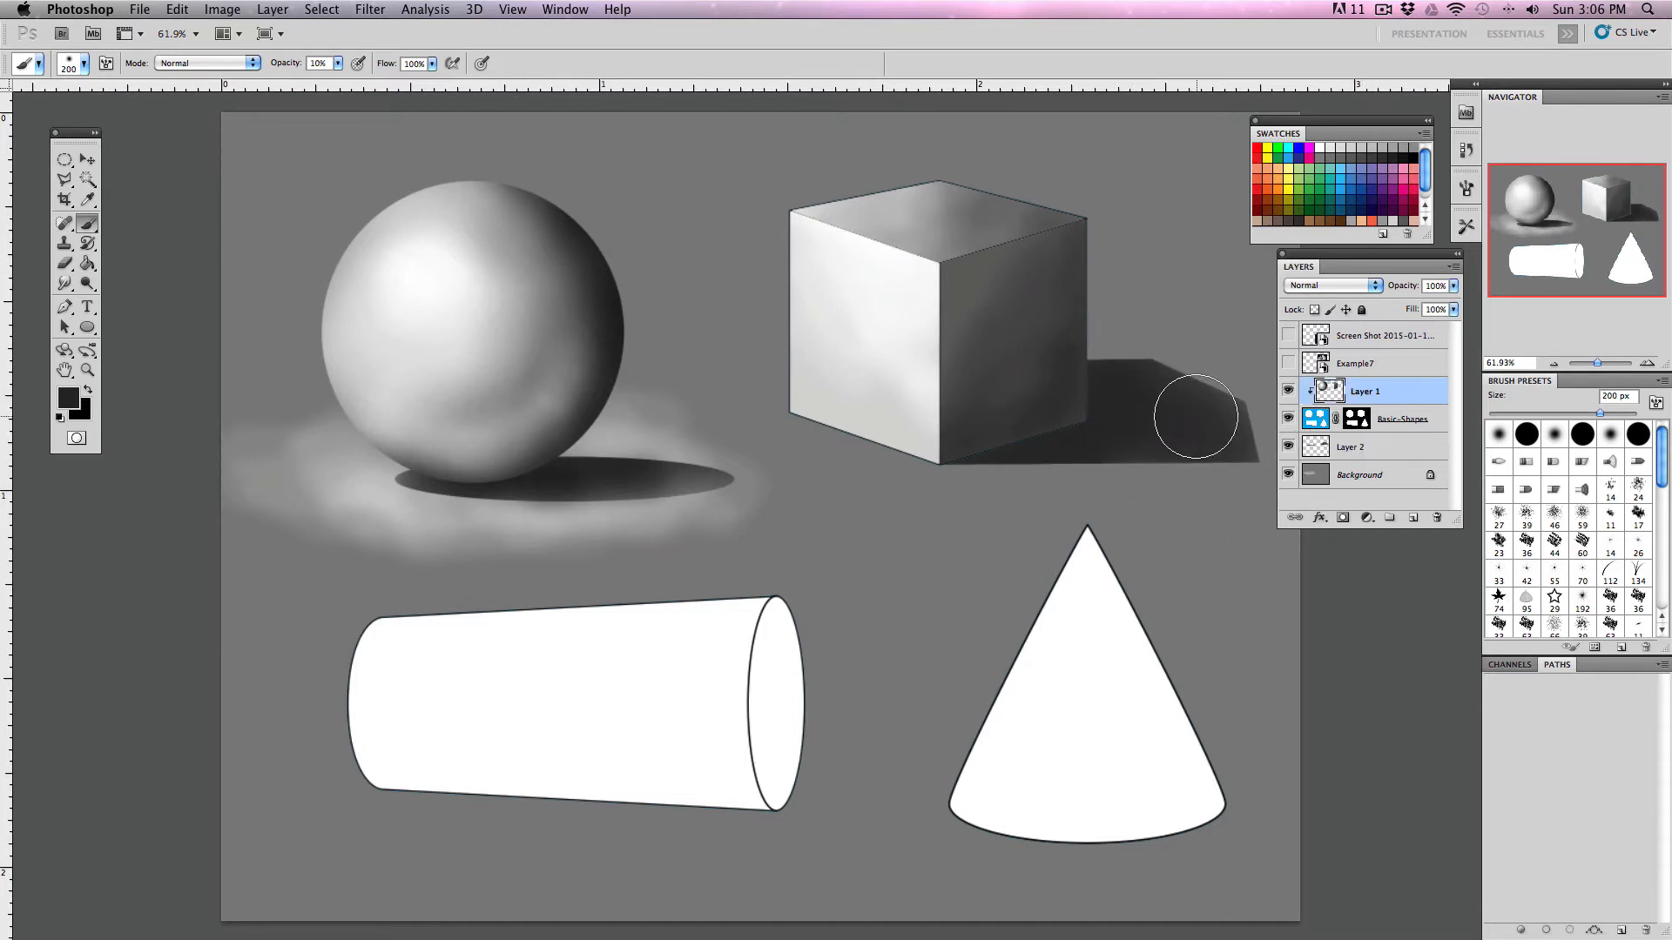
pyautogui.press('w')
pyautogui.click(1018, 368)
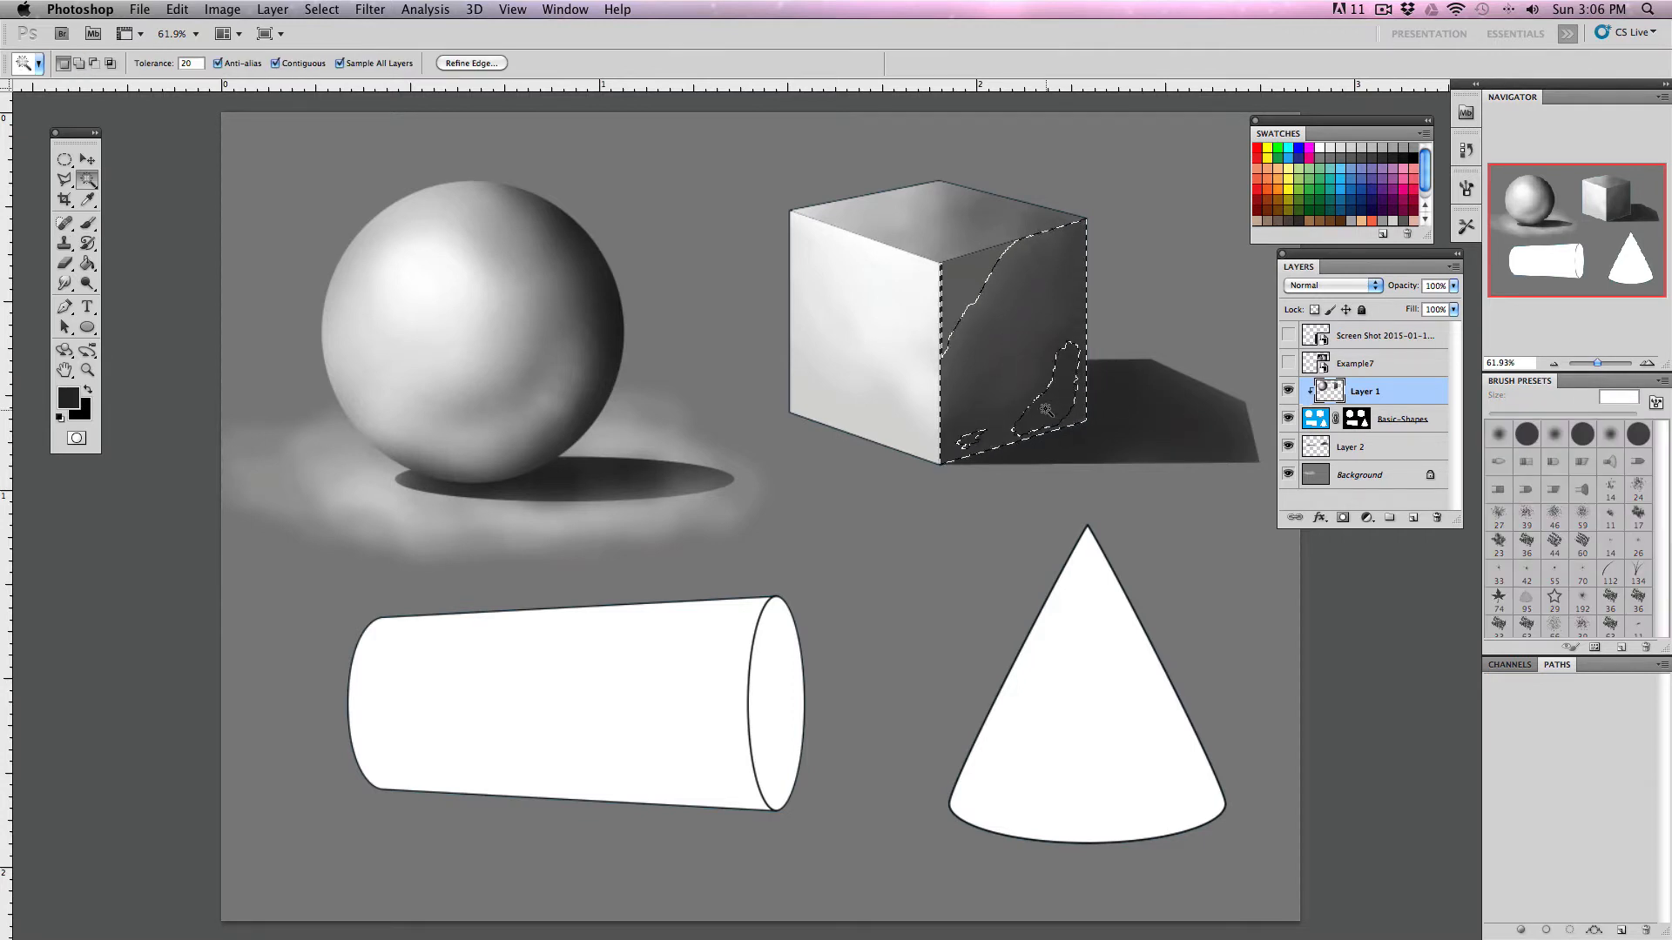
pyautogui.keyDown('shift'); pyautogui.click(969, 304); pyautogui.keyUp('shift')
pyautogui.press('super+d')
pyautogui.press('b')
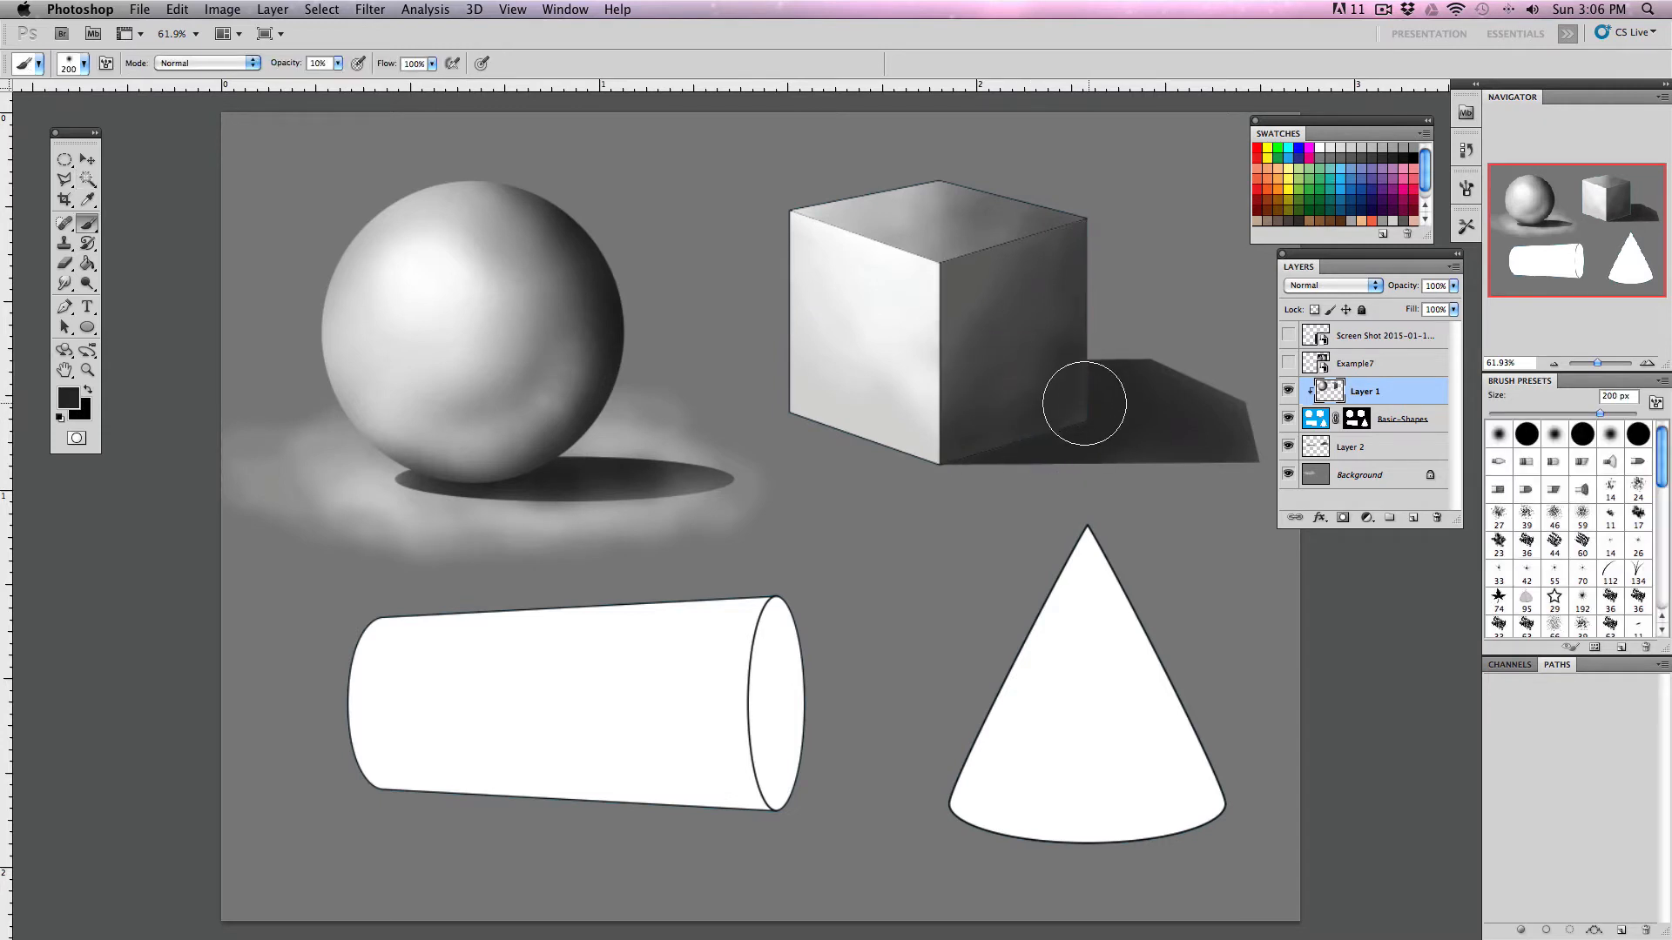
pyautogui.moveTo(1104, 378)
pyautogui.mouseDown()
pyautogui.moveTo(1083, 417)
pyautogui.moveTo(1041, 414)
pyautogui.mouseUp()
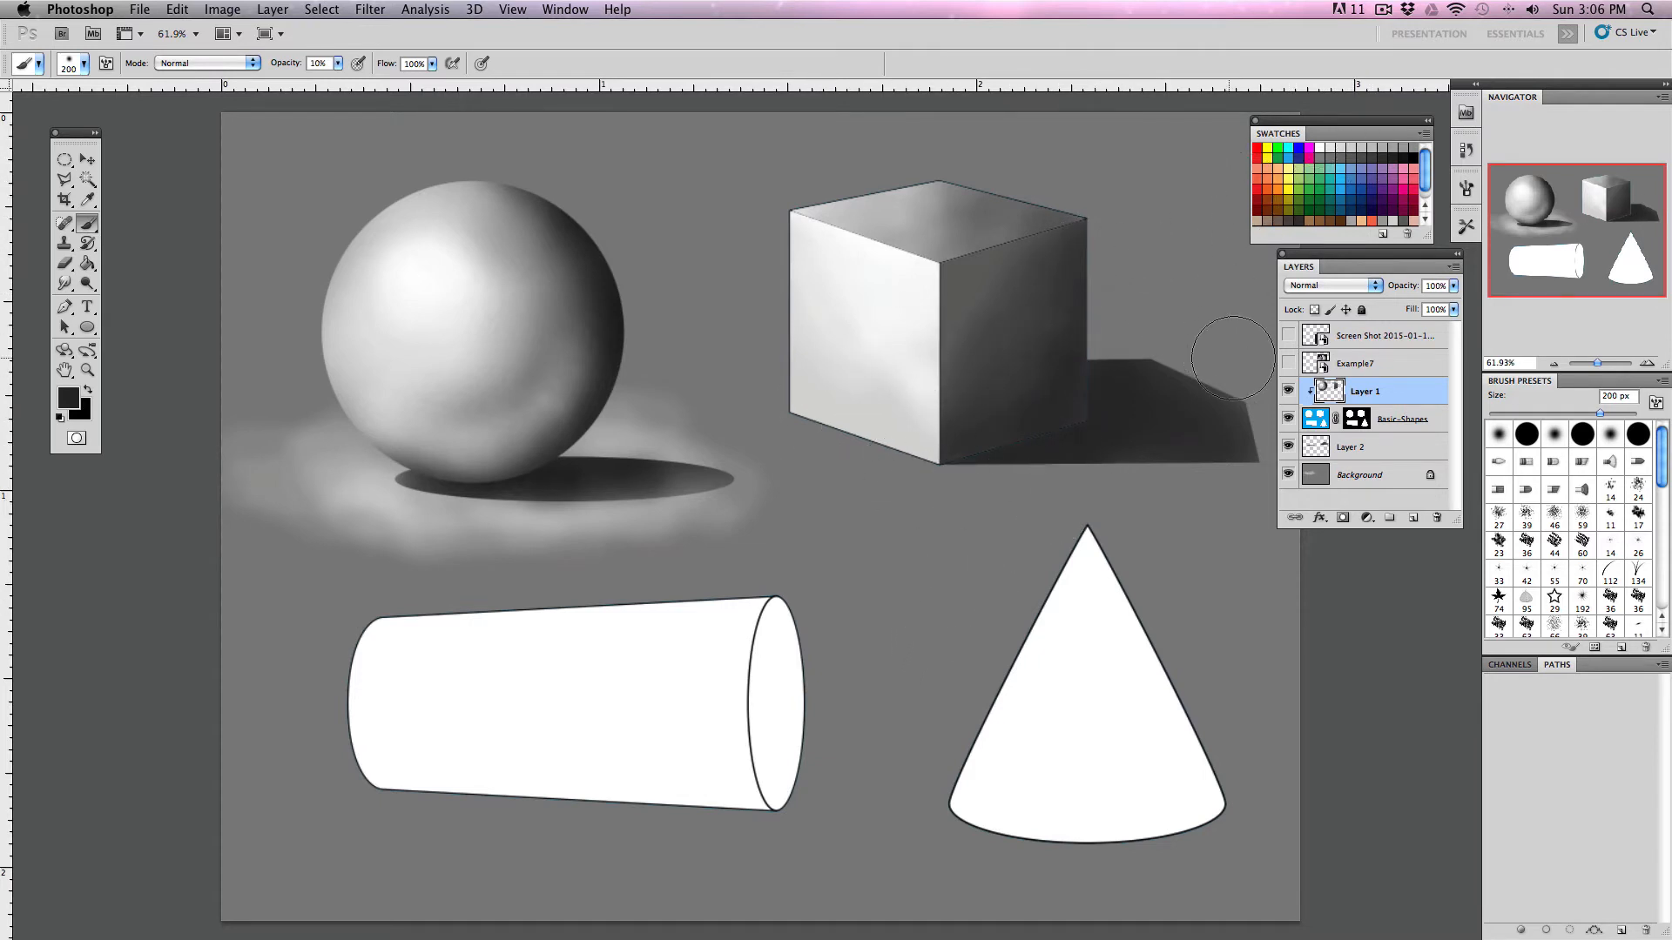
# - Add faint reflected light along the lower edge of the cube's right face with a light gray 50 px brush at 10% opacity
pyautogui.click(1340, 146)
pyautogui.press('[')
pyautogui.press('[')
pyautogui.press('[')
pyautogui.press('[')
pyautogui.press('[')
pyautogui.press('[')
pyautogui.press('[')
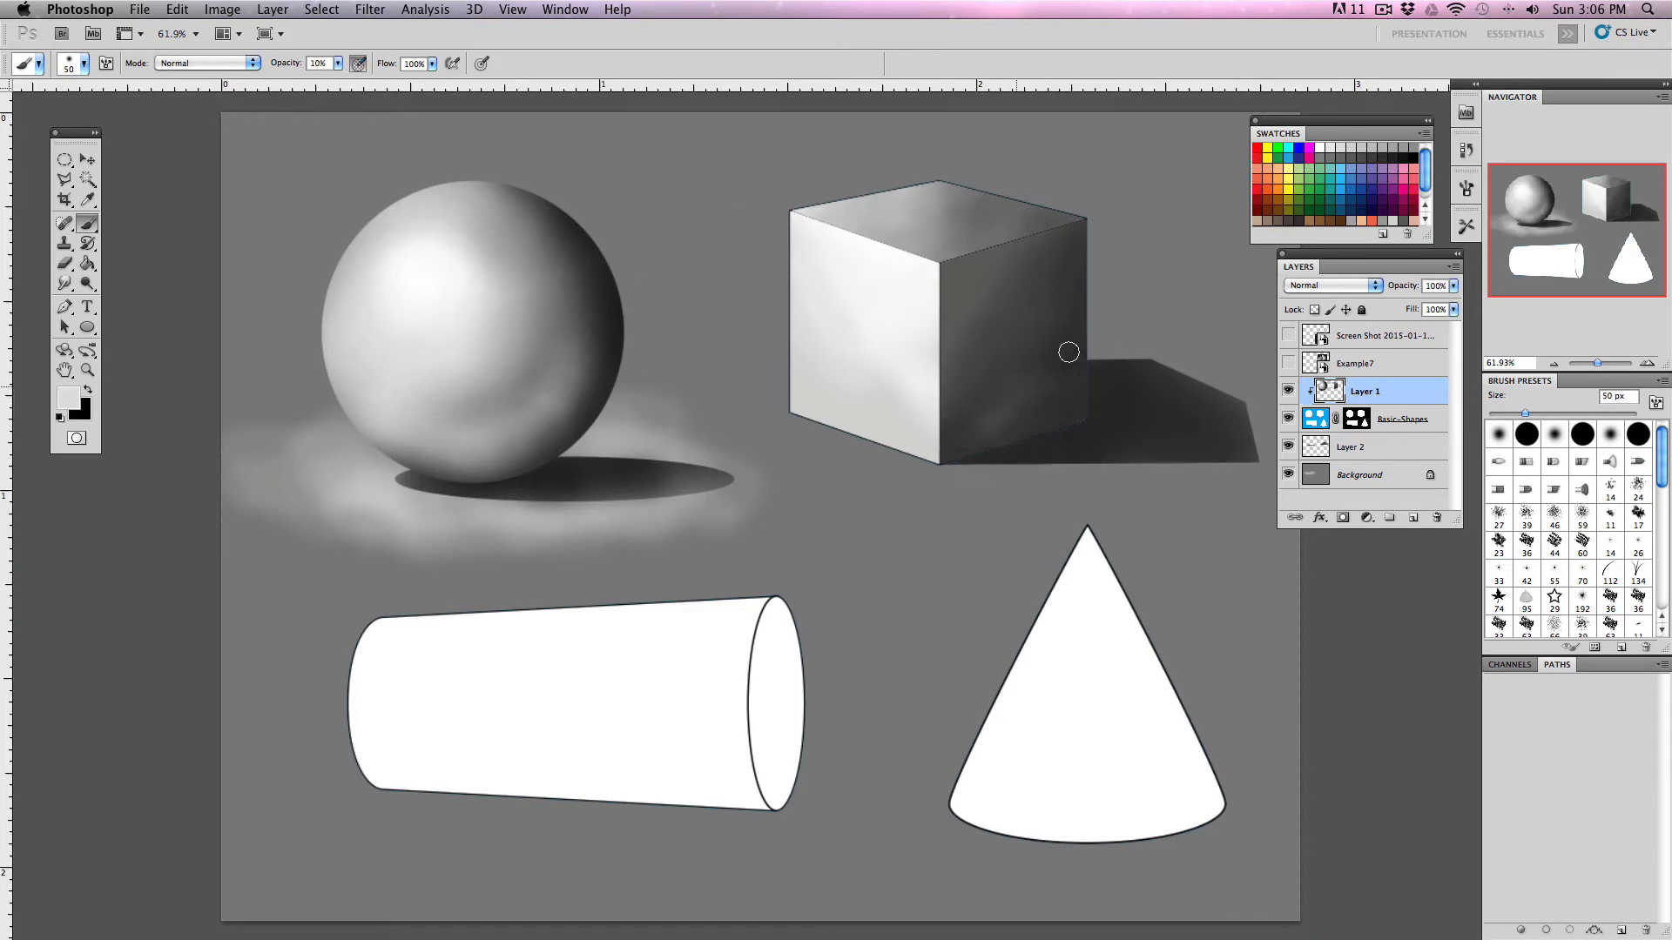
pyautogui.moveTo(952, 446)
pyautogui.mouseDown()
pyautogui.moveTo(1015, 448)
pyautogui.moveTo(1094, 387)
pyautogui.mouseUp()
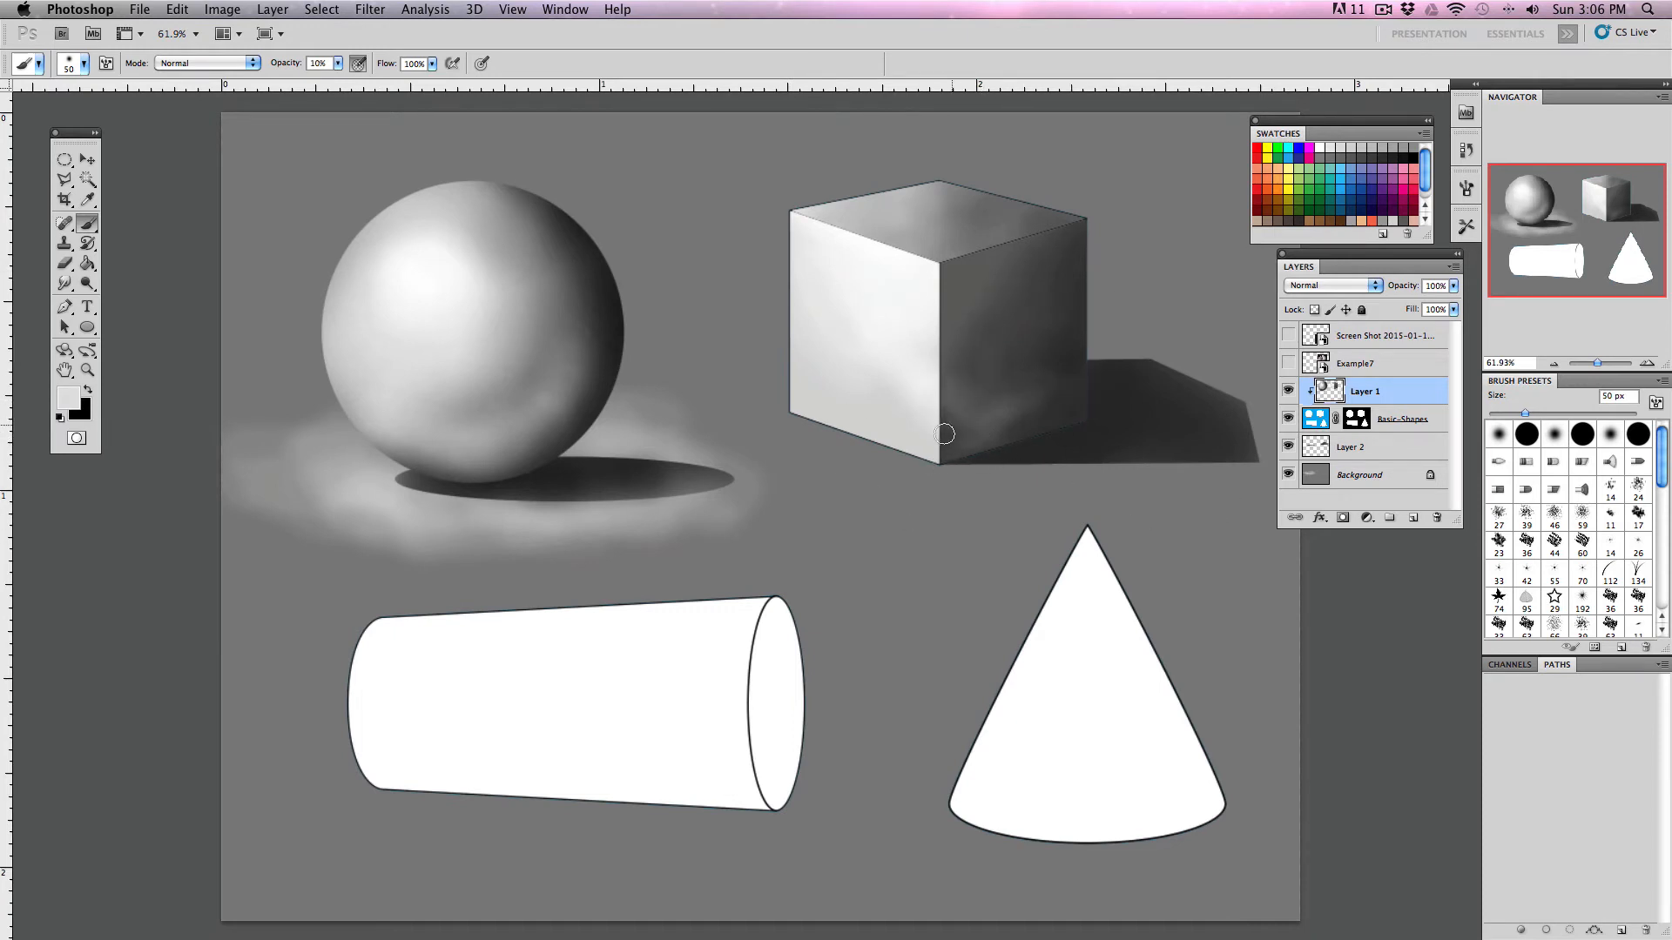
pyautogui.moveTo(945, 434); pyautogui.dragTo(955, 418)
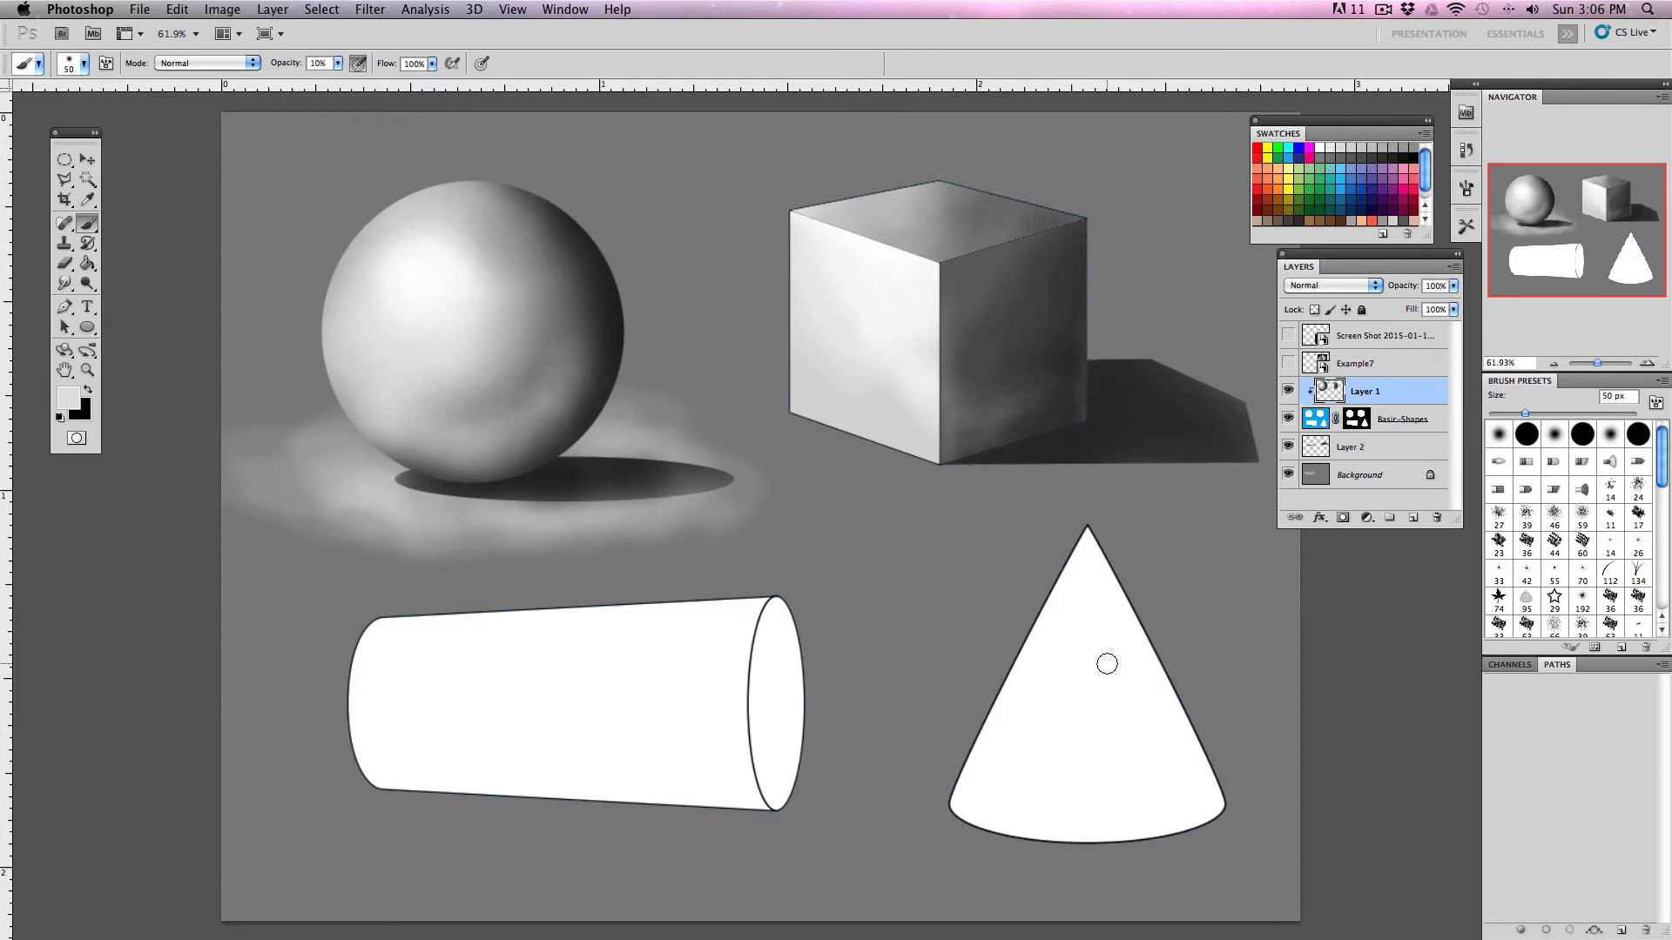
# - Check the Example7 photo, then show the Screen Shot reference, move it clear of the cylinder drawing, and examine its cylinder and cone shading up close
pyautogui.click(1286, 363)
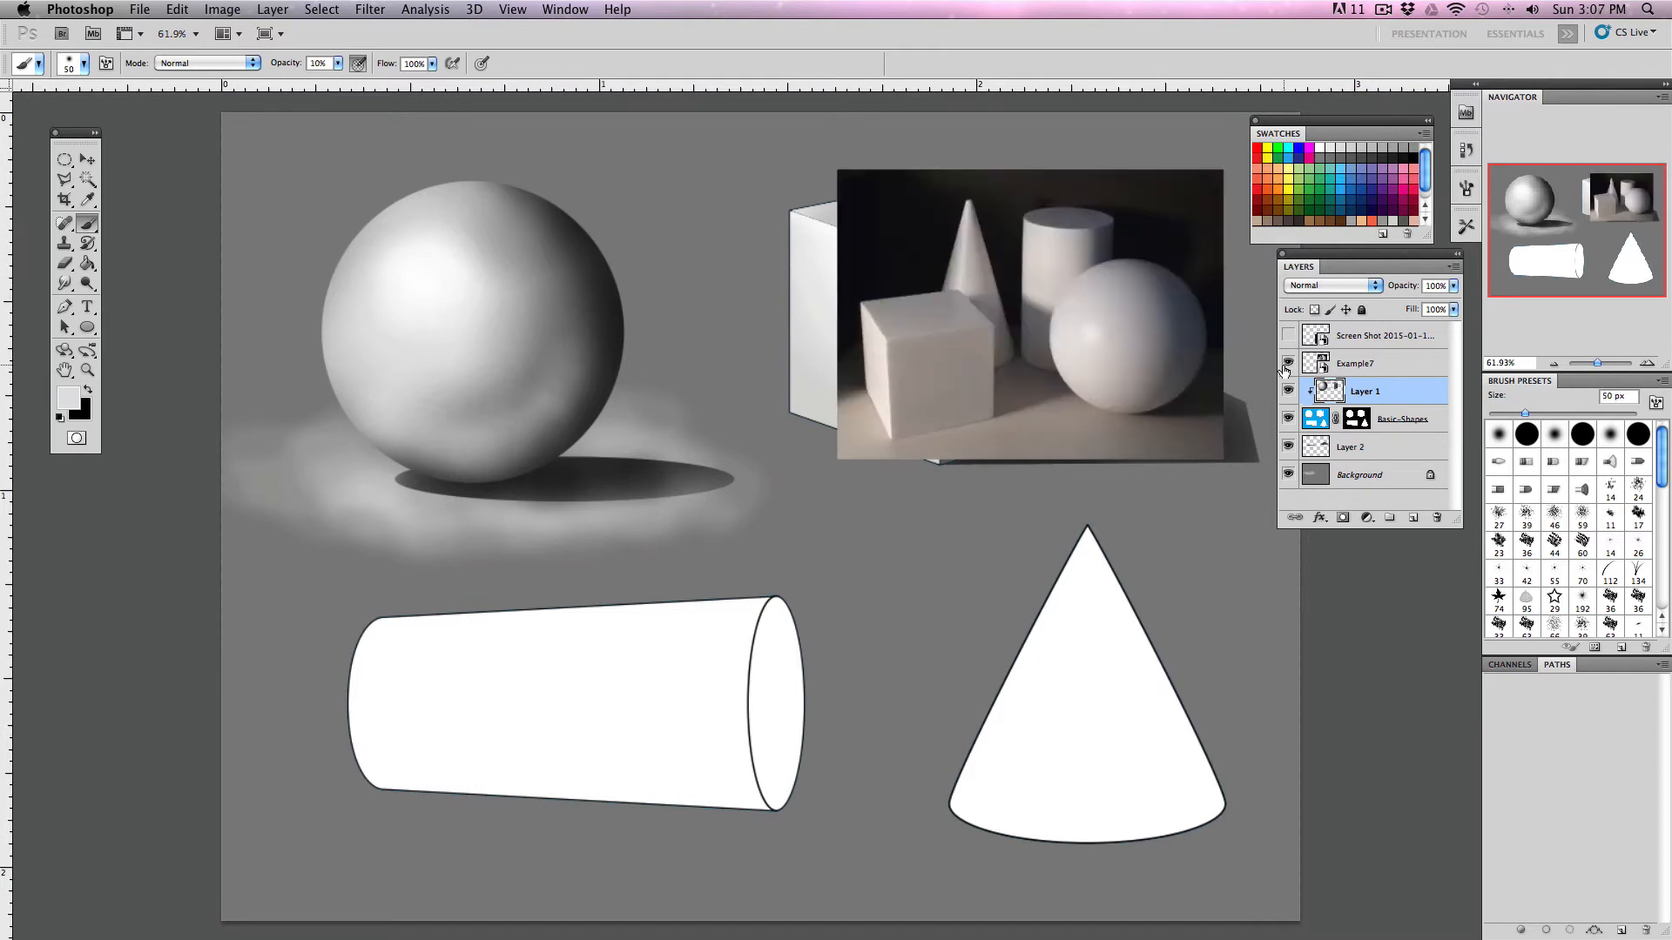
pyautogui.click(1286, 365)
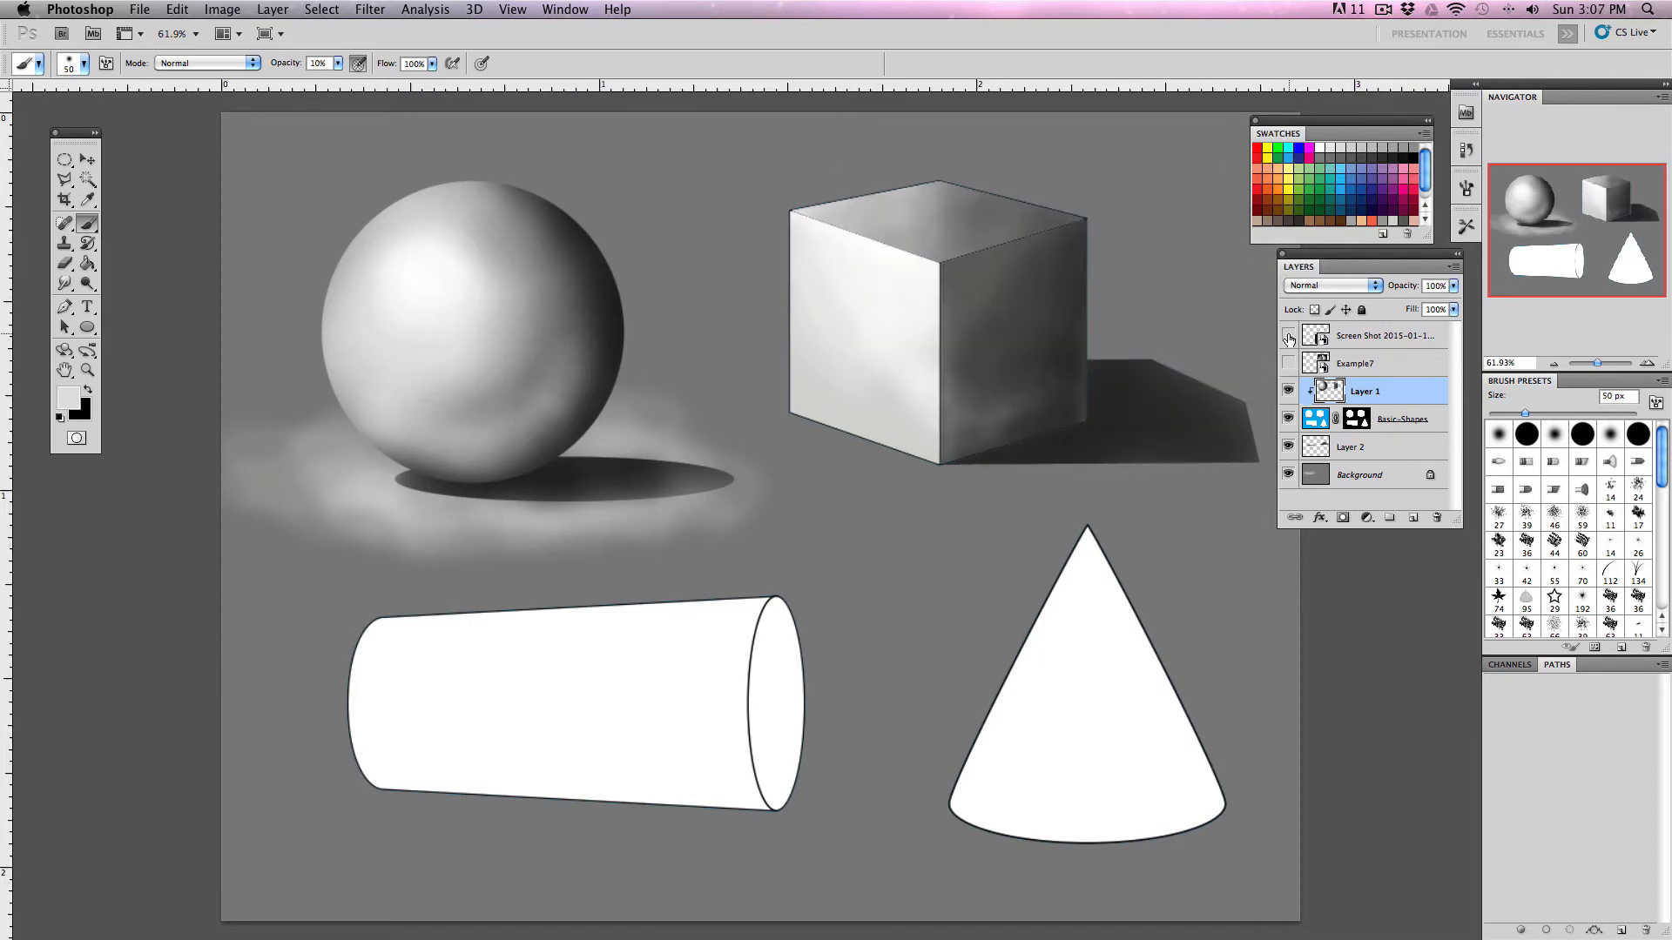
pyautogui.click(1288, 337)
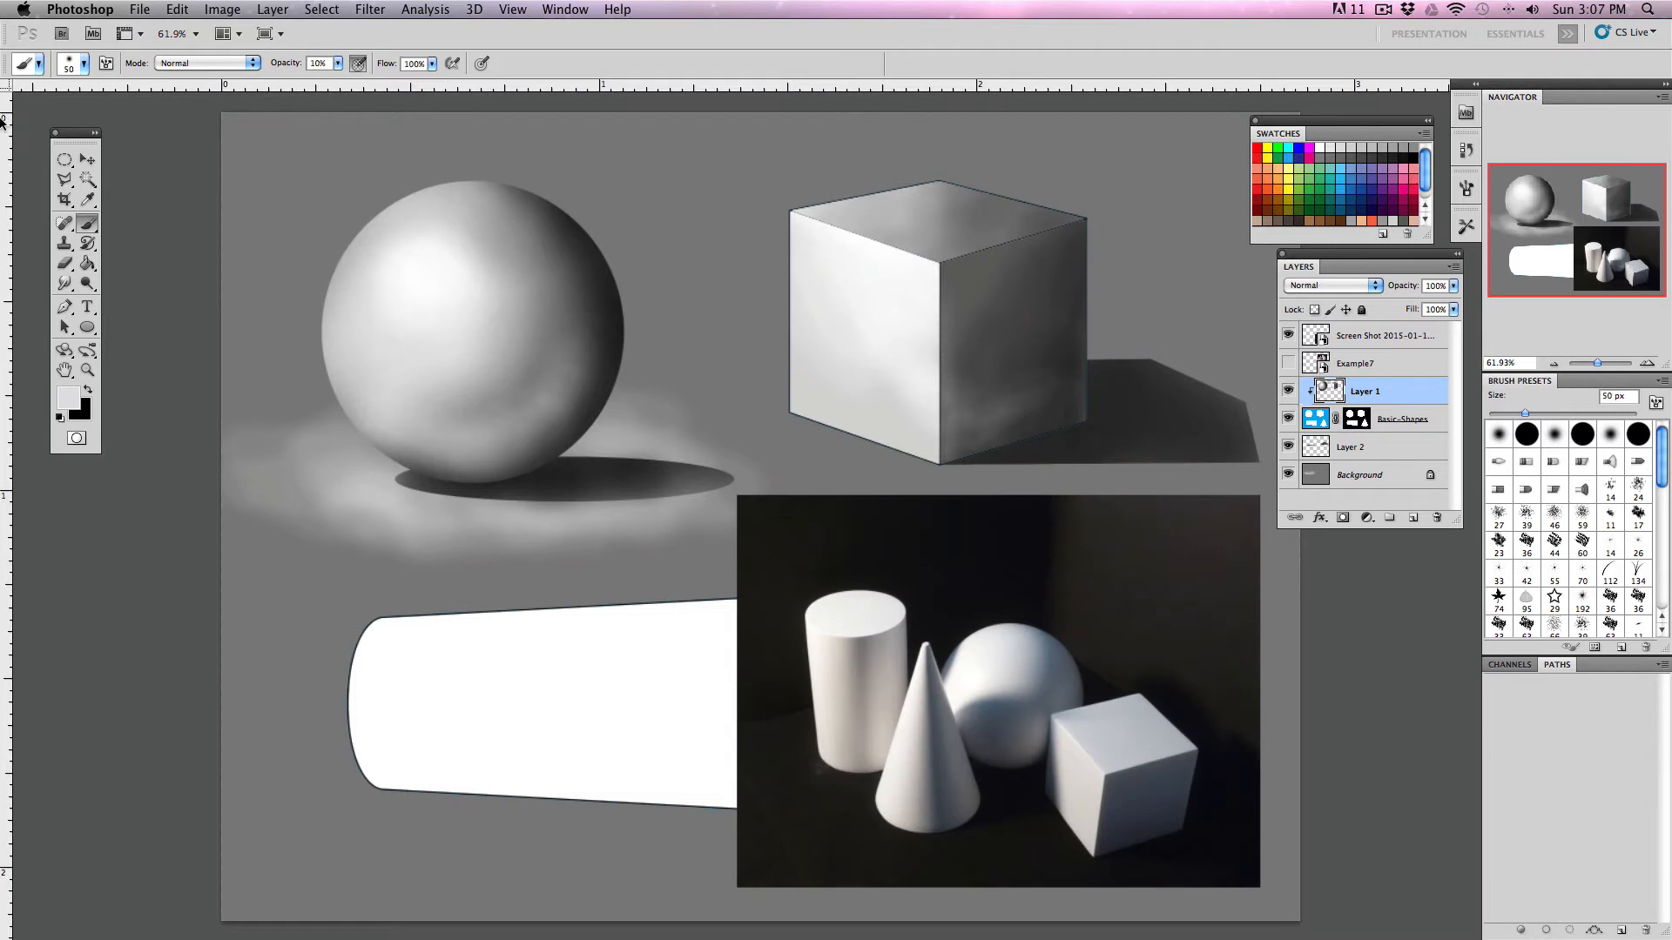
pyautogui.click(86, 159)
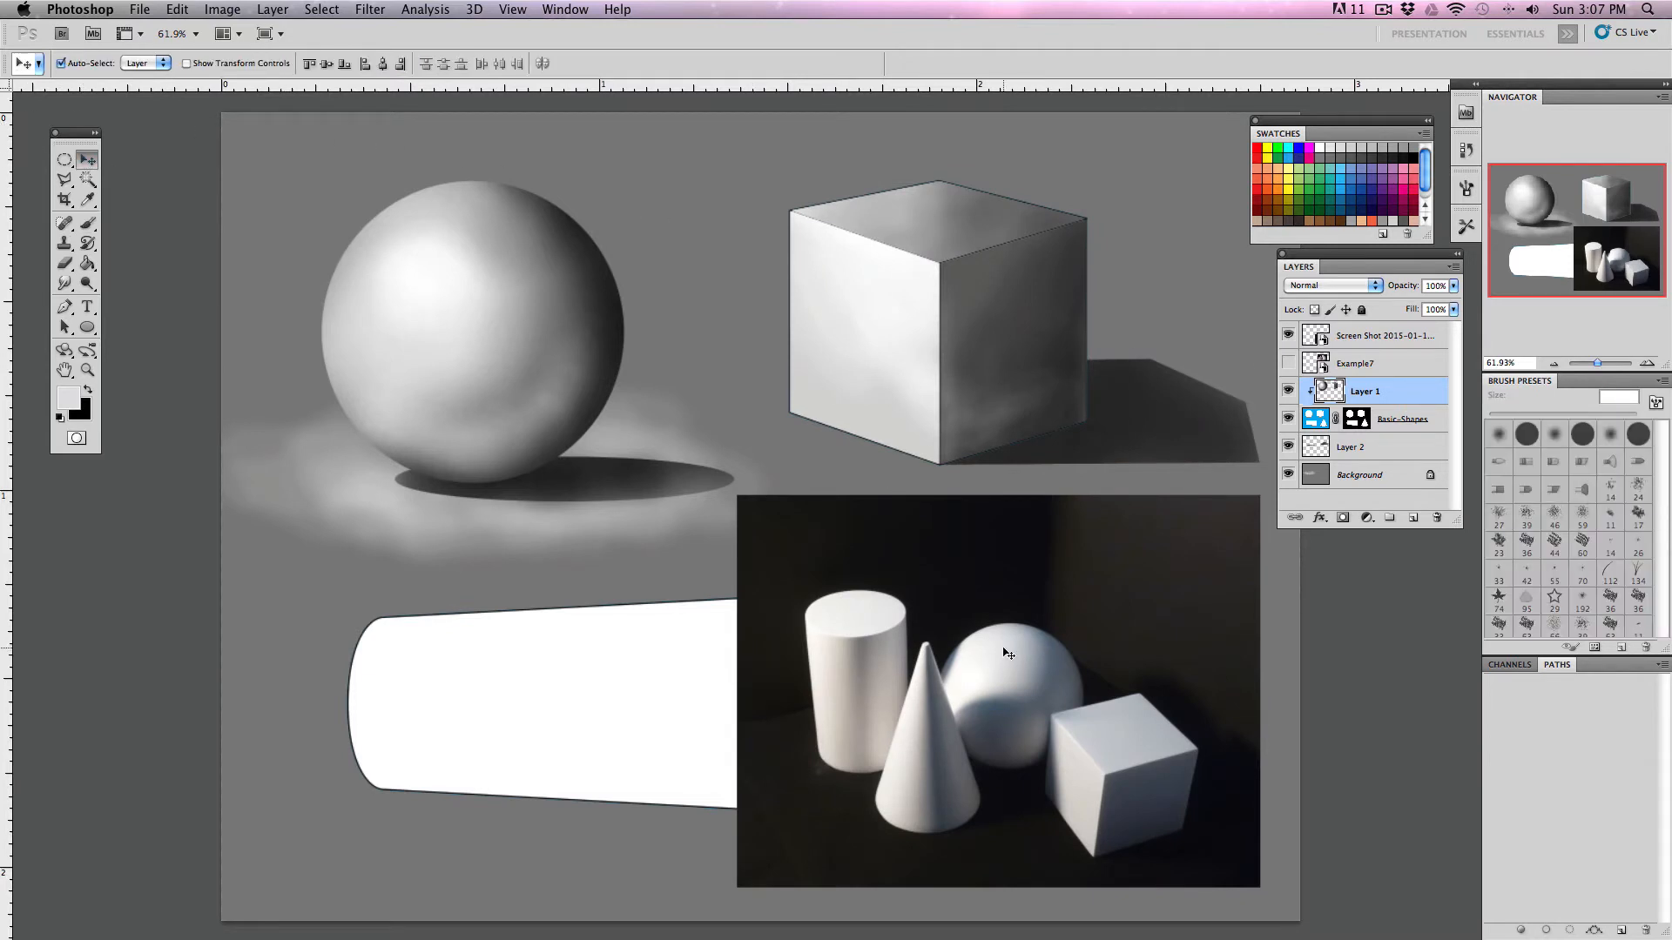
pyautogui.moveTo(1007, 653); pyautogui.dragTo(1141, 651)
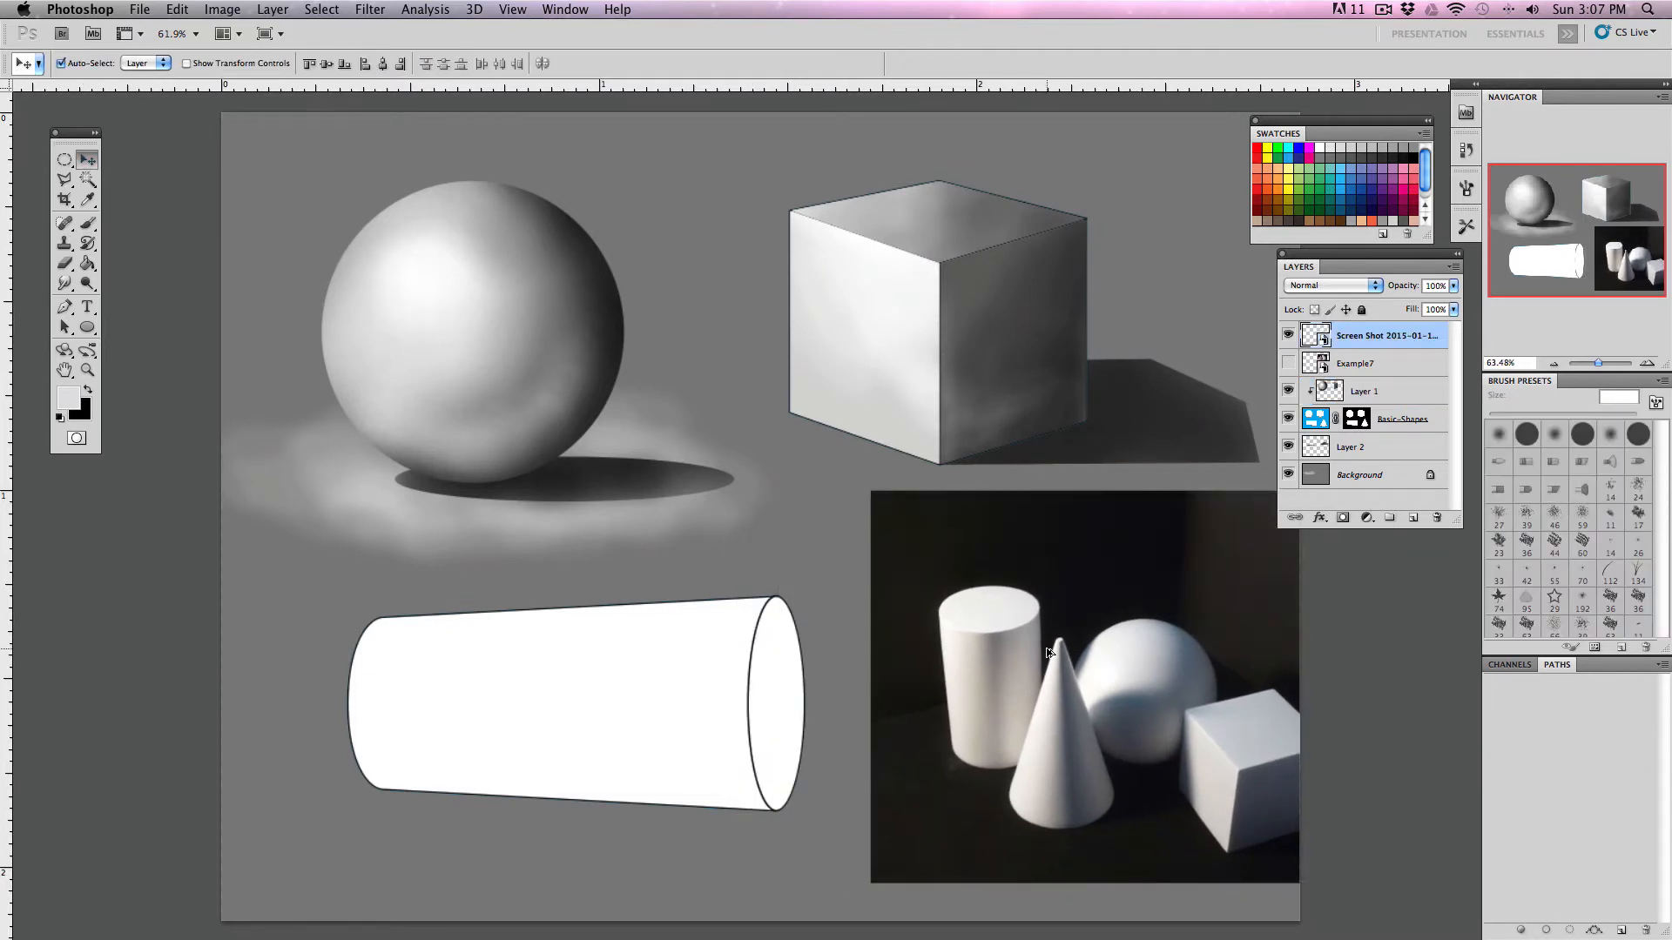
pyautogui.scroll(10, 1049, 652)
pyautogui.scroll(-5, 1049, 652)
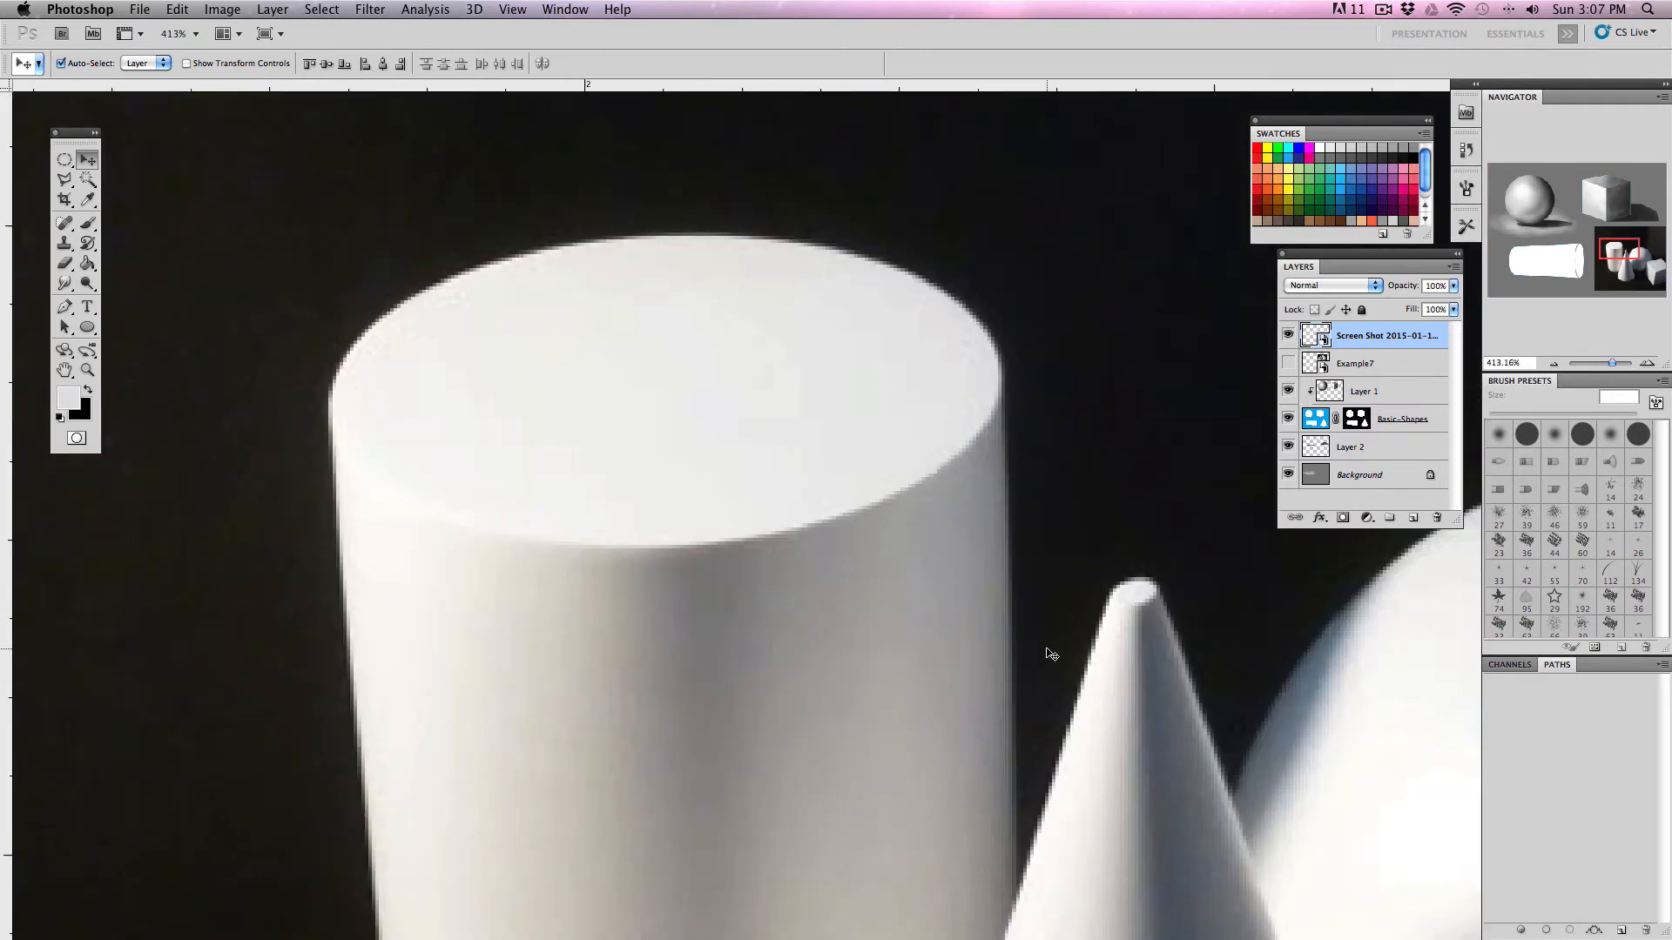
pyautogui.scroll(-5, 1051, 653)
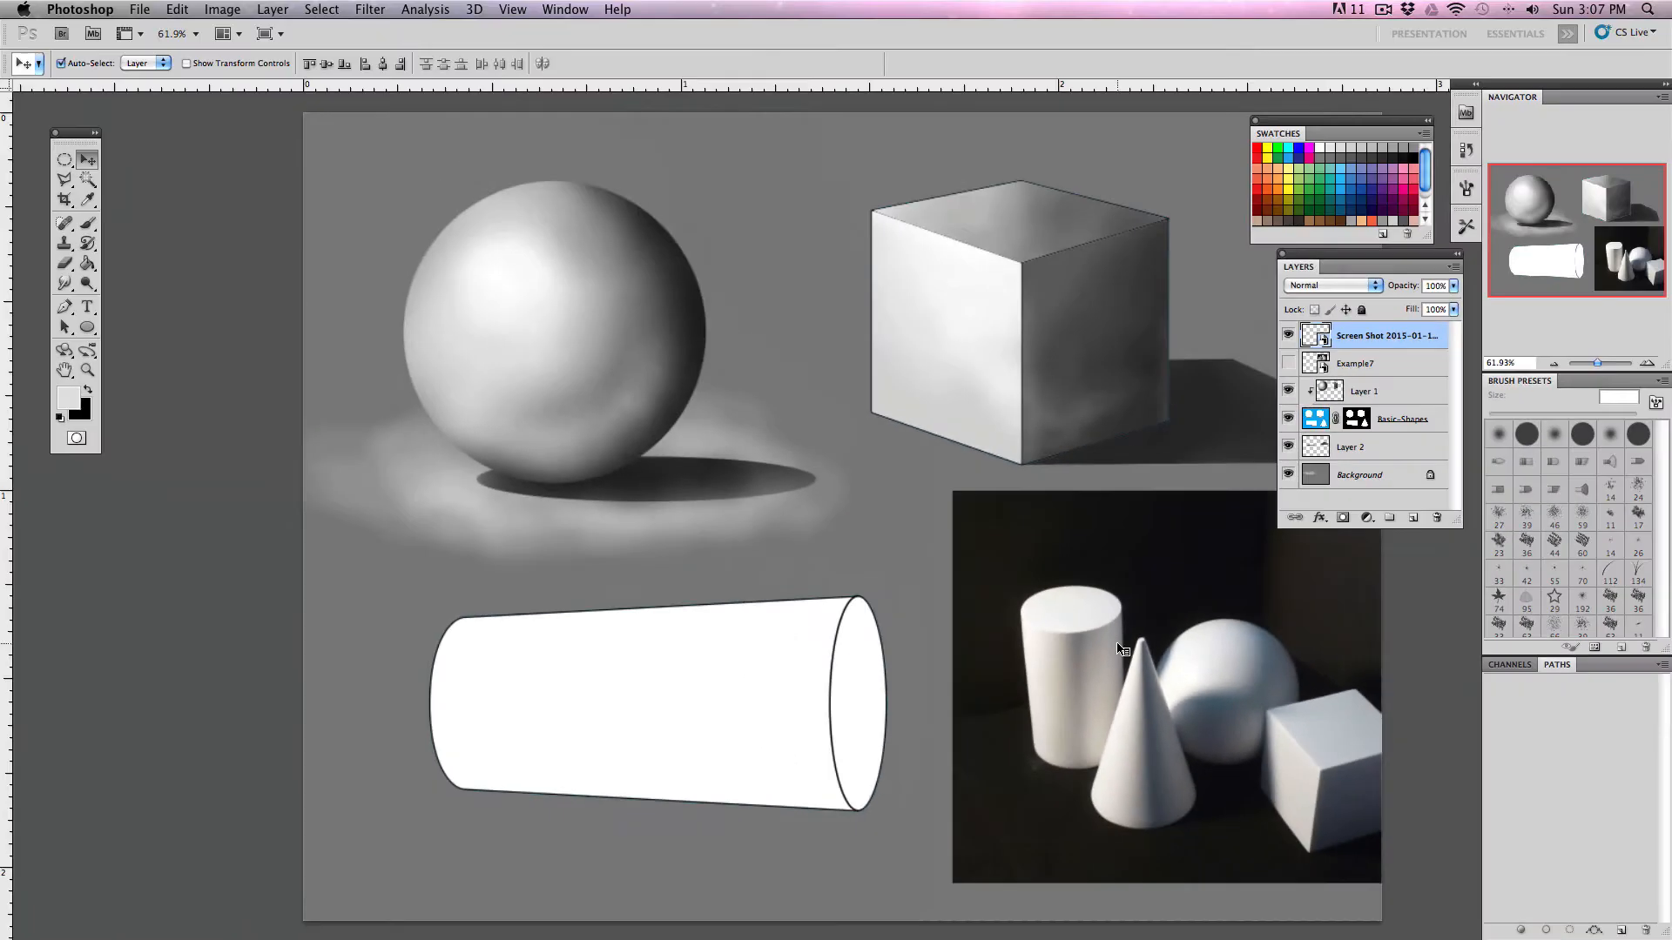
# - Move the Screen Shot reference photo over the cylinder drawing to compare its cone with the drawn cone, and hide the photo again
pyautogui.moveTo(1438, 729); pyautogui.dragTo(361, 671)
pyautogui.moveTo(680, 674); pyautogui.dragTo(704, 677)
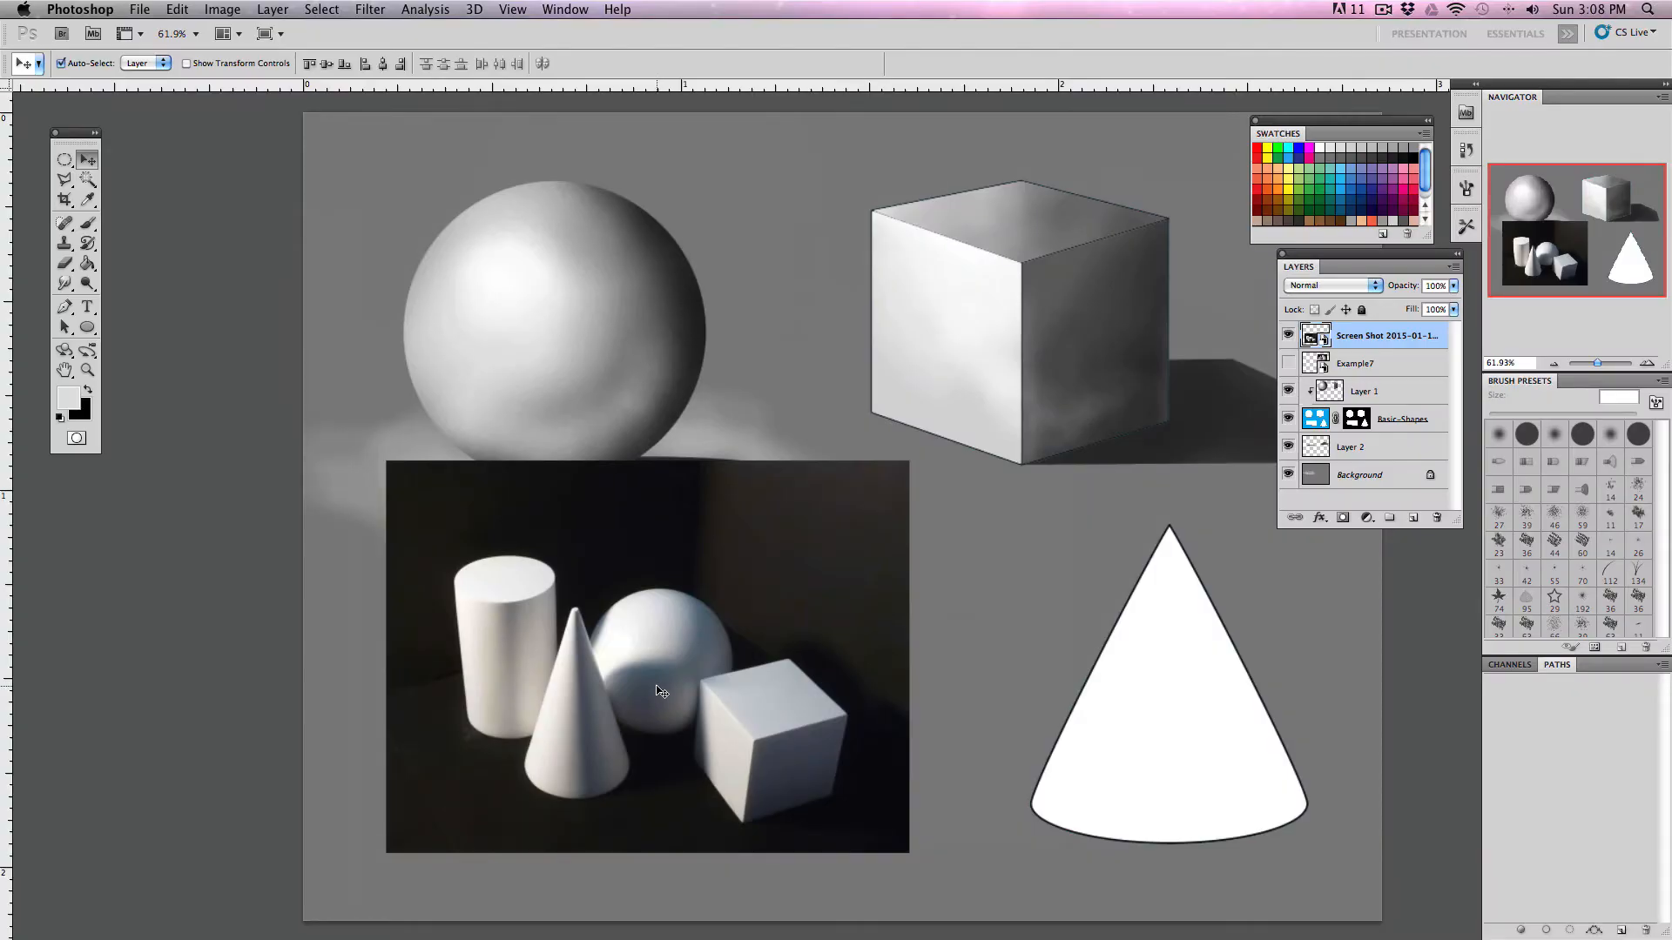
pyautogui.click(1288, 335)
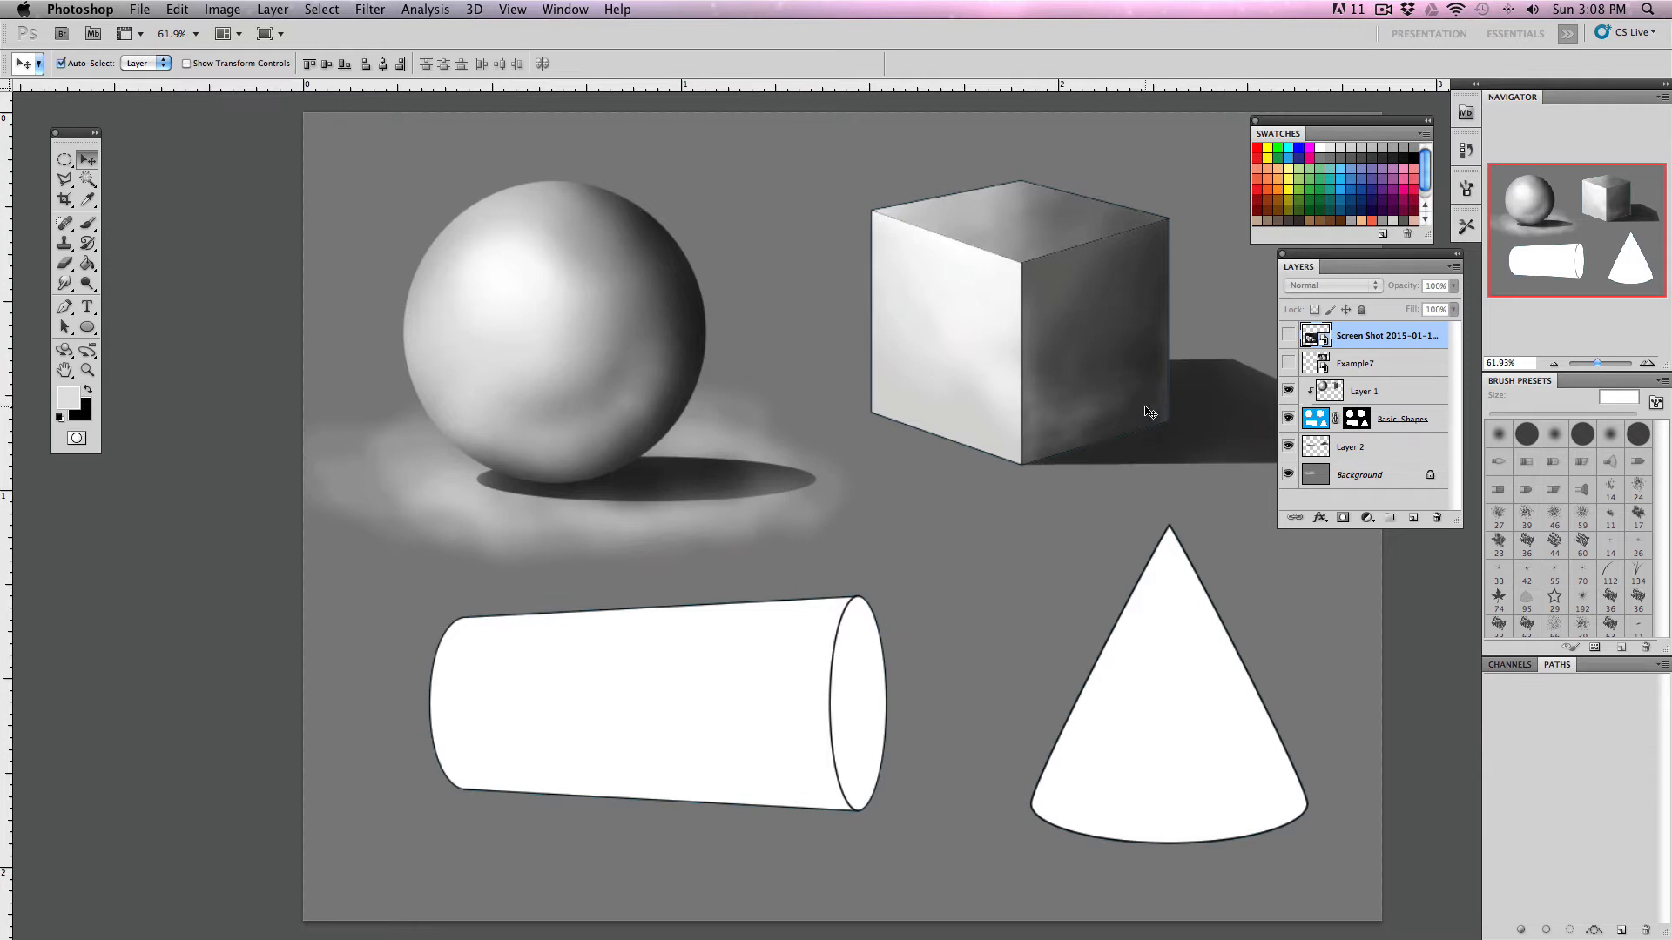
# - Save the document as BasicShapes-Gray in Photoshop format in the Basic Shapes Examples folder
pyautogui.click(140, 9)
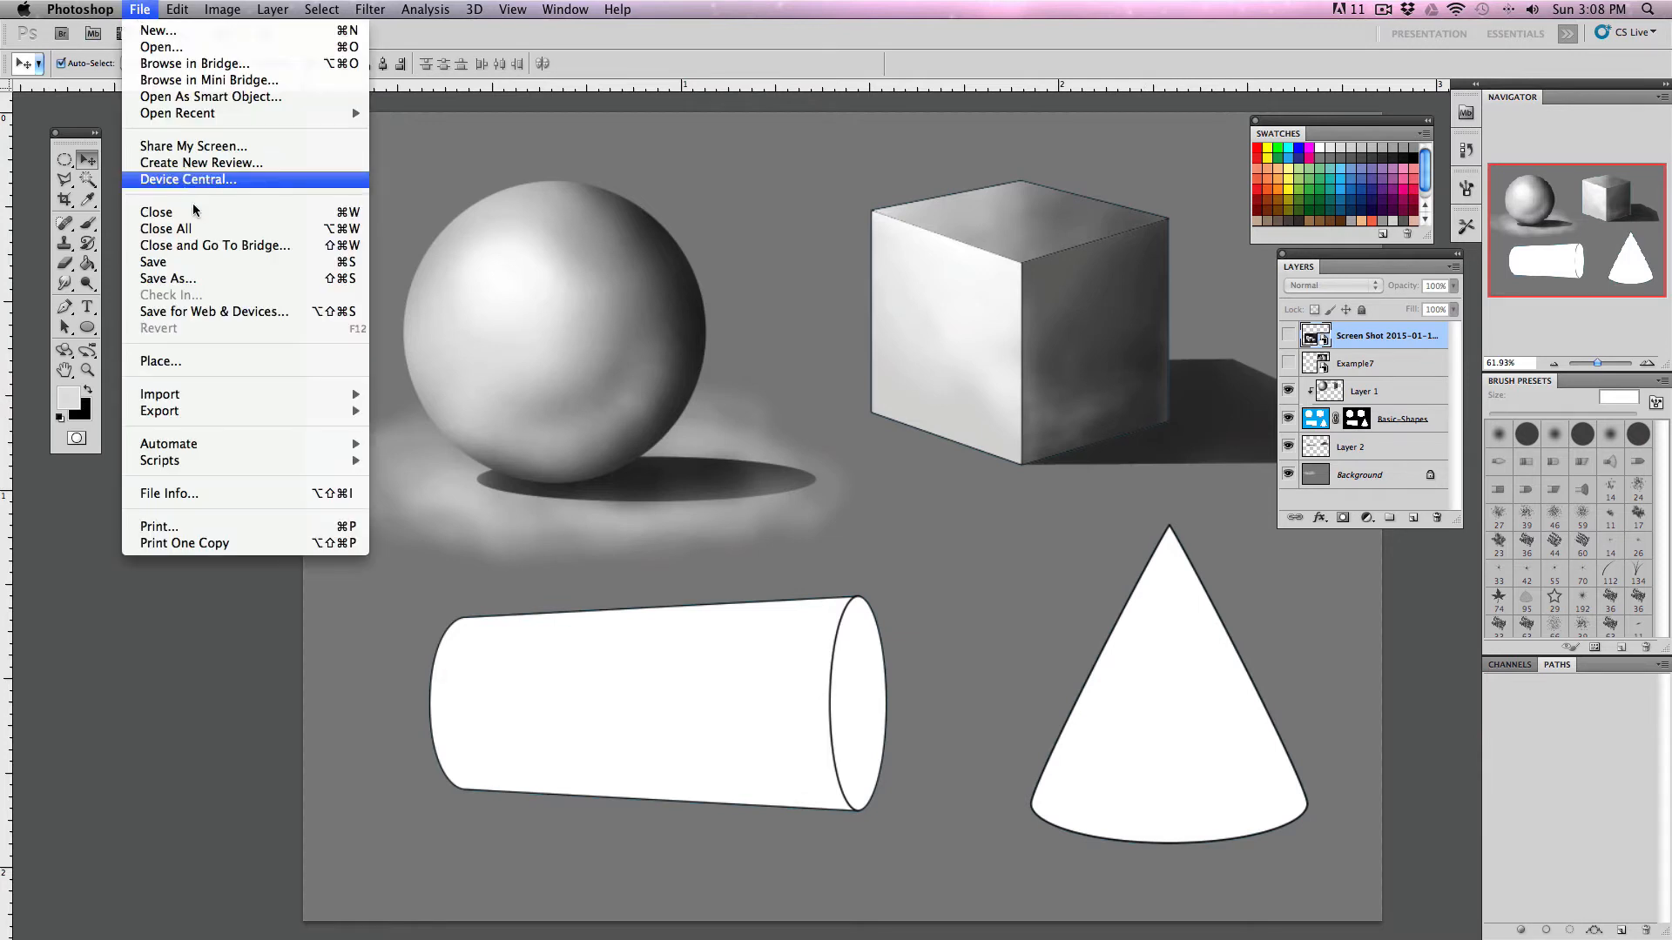
pyautogui.click(209, 280)
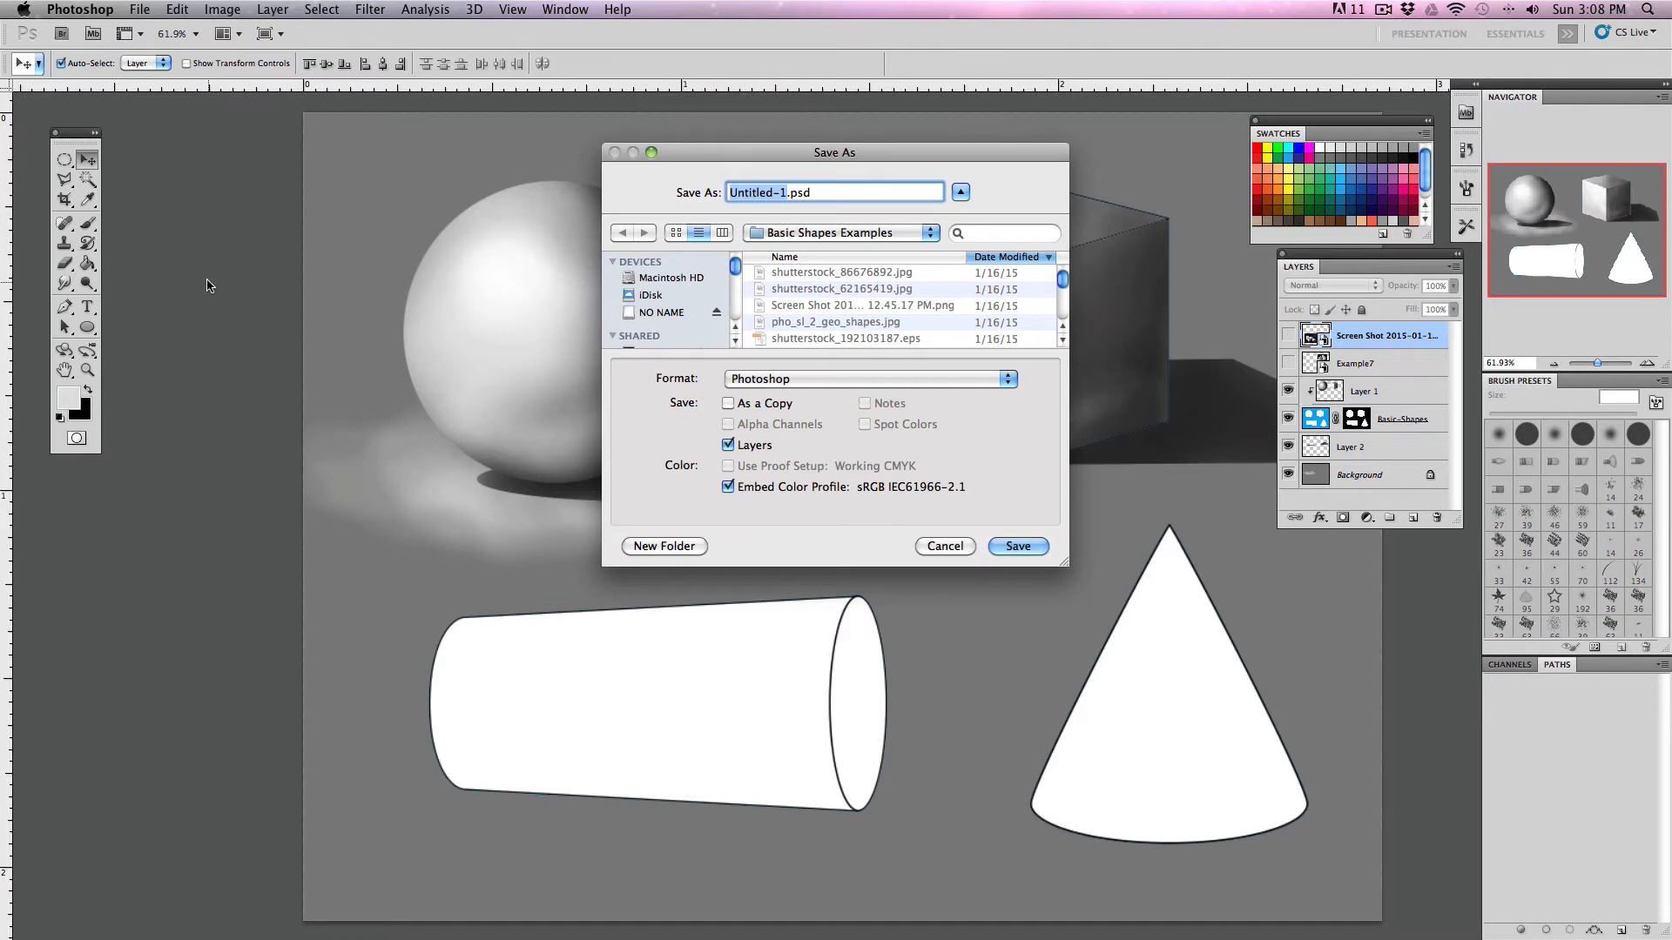
pyautogui.write('BasicShapes-Gray')
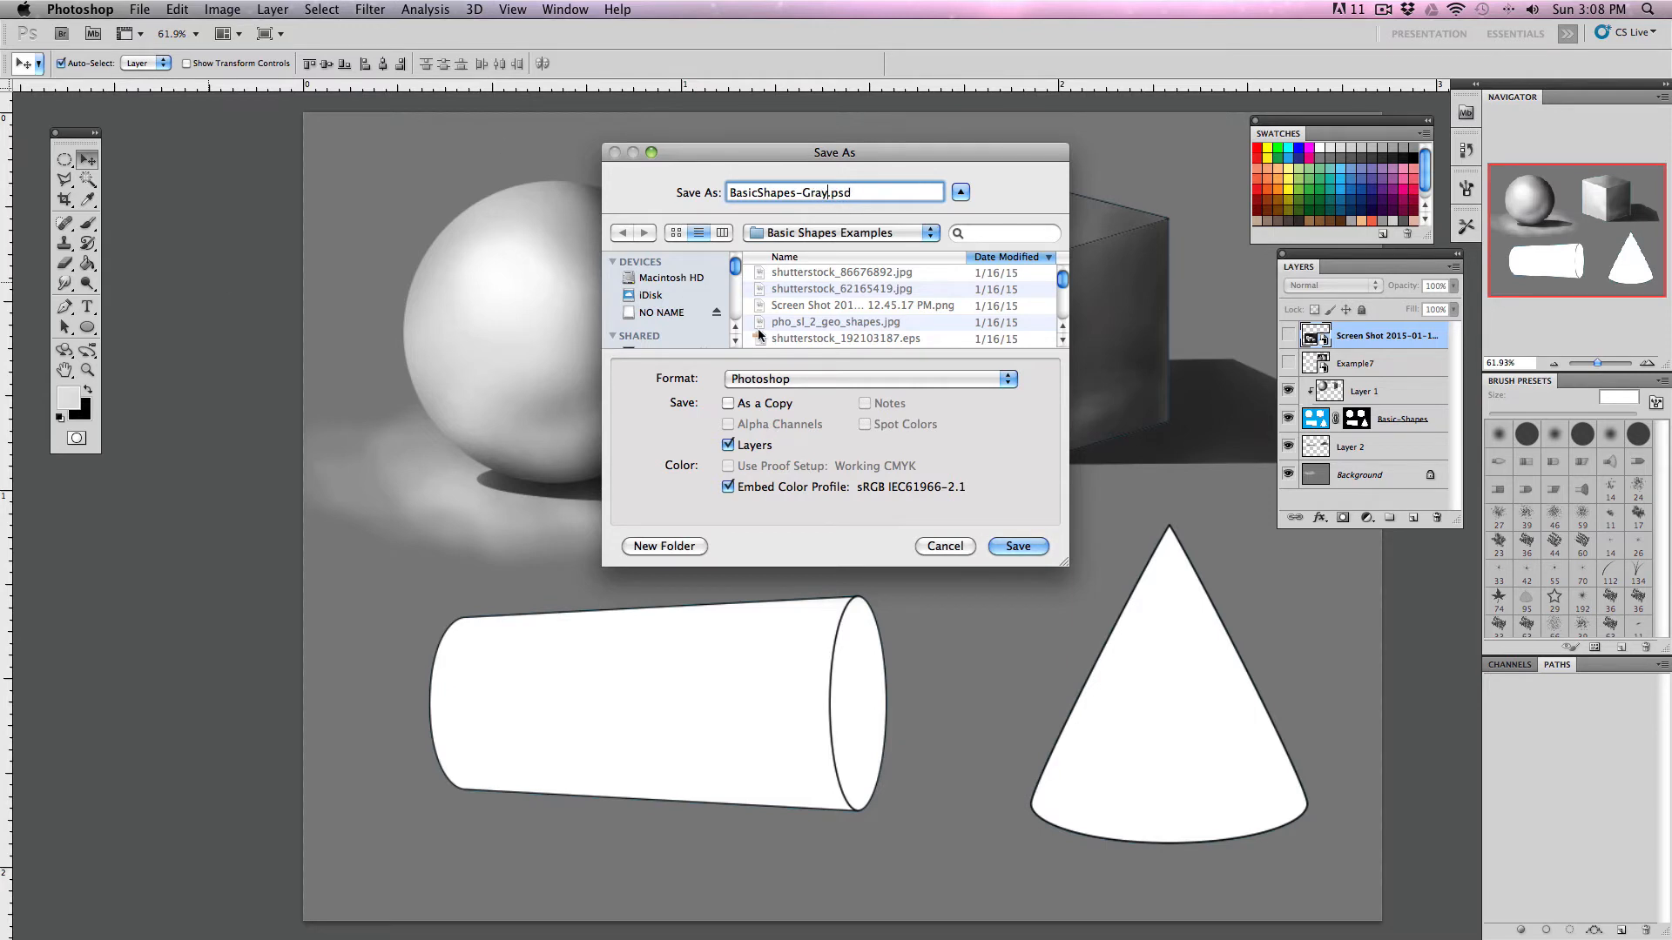
pyautogui.click(855, 380)
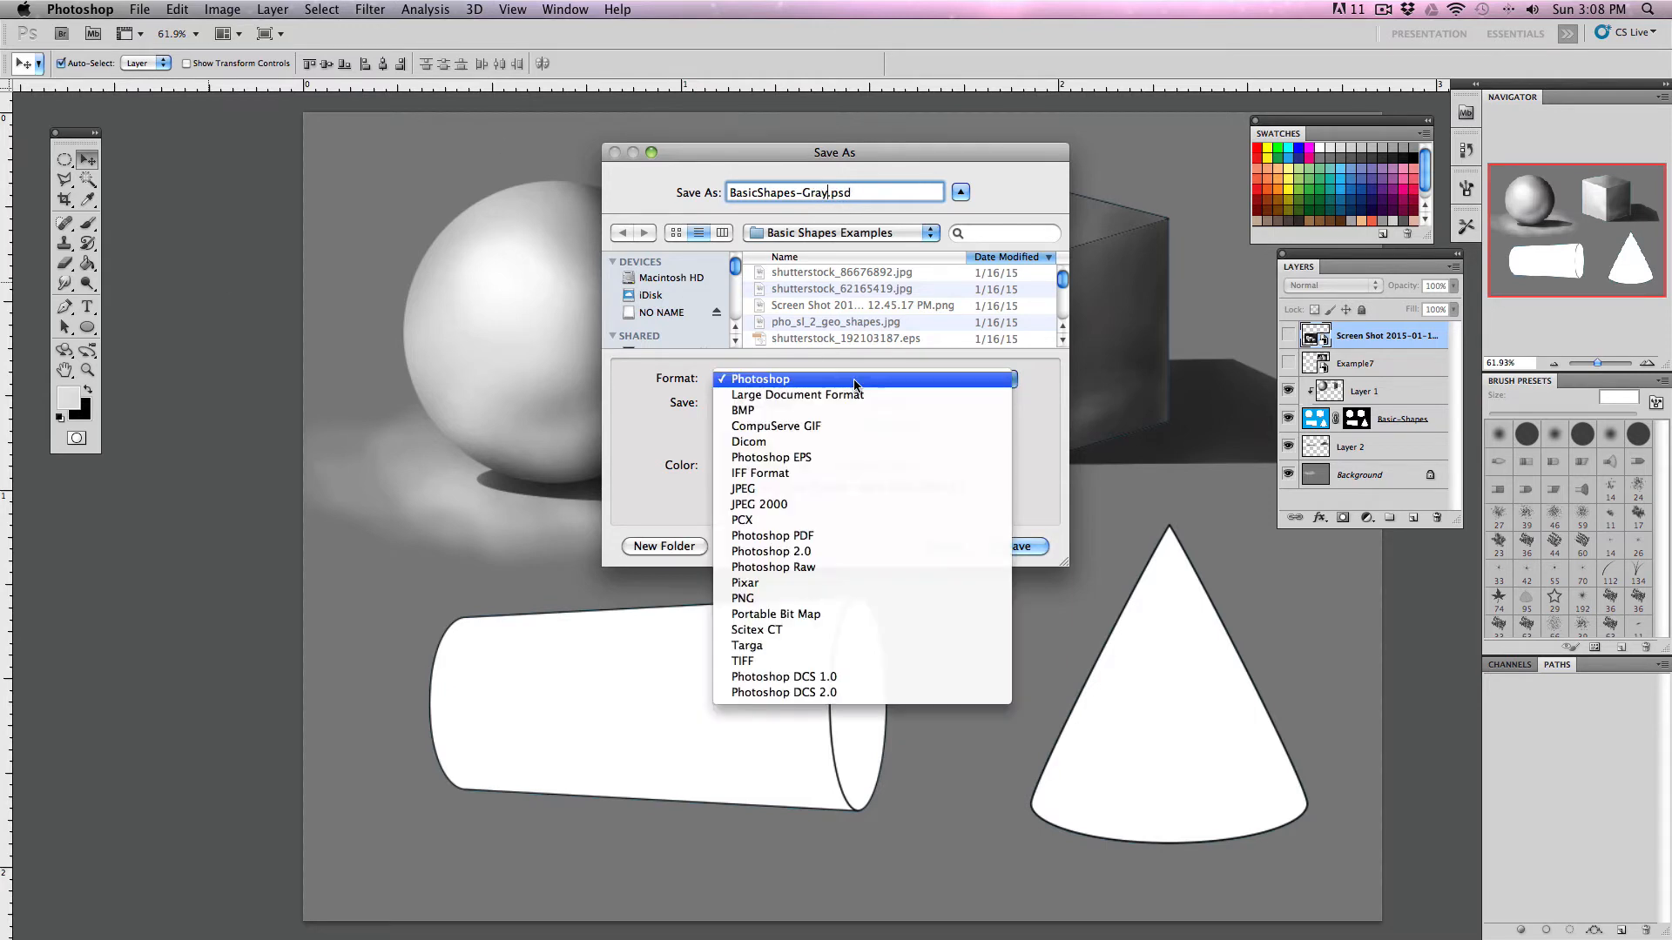
pyautogui.click(855, 380)
pyautogui.press('Return')
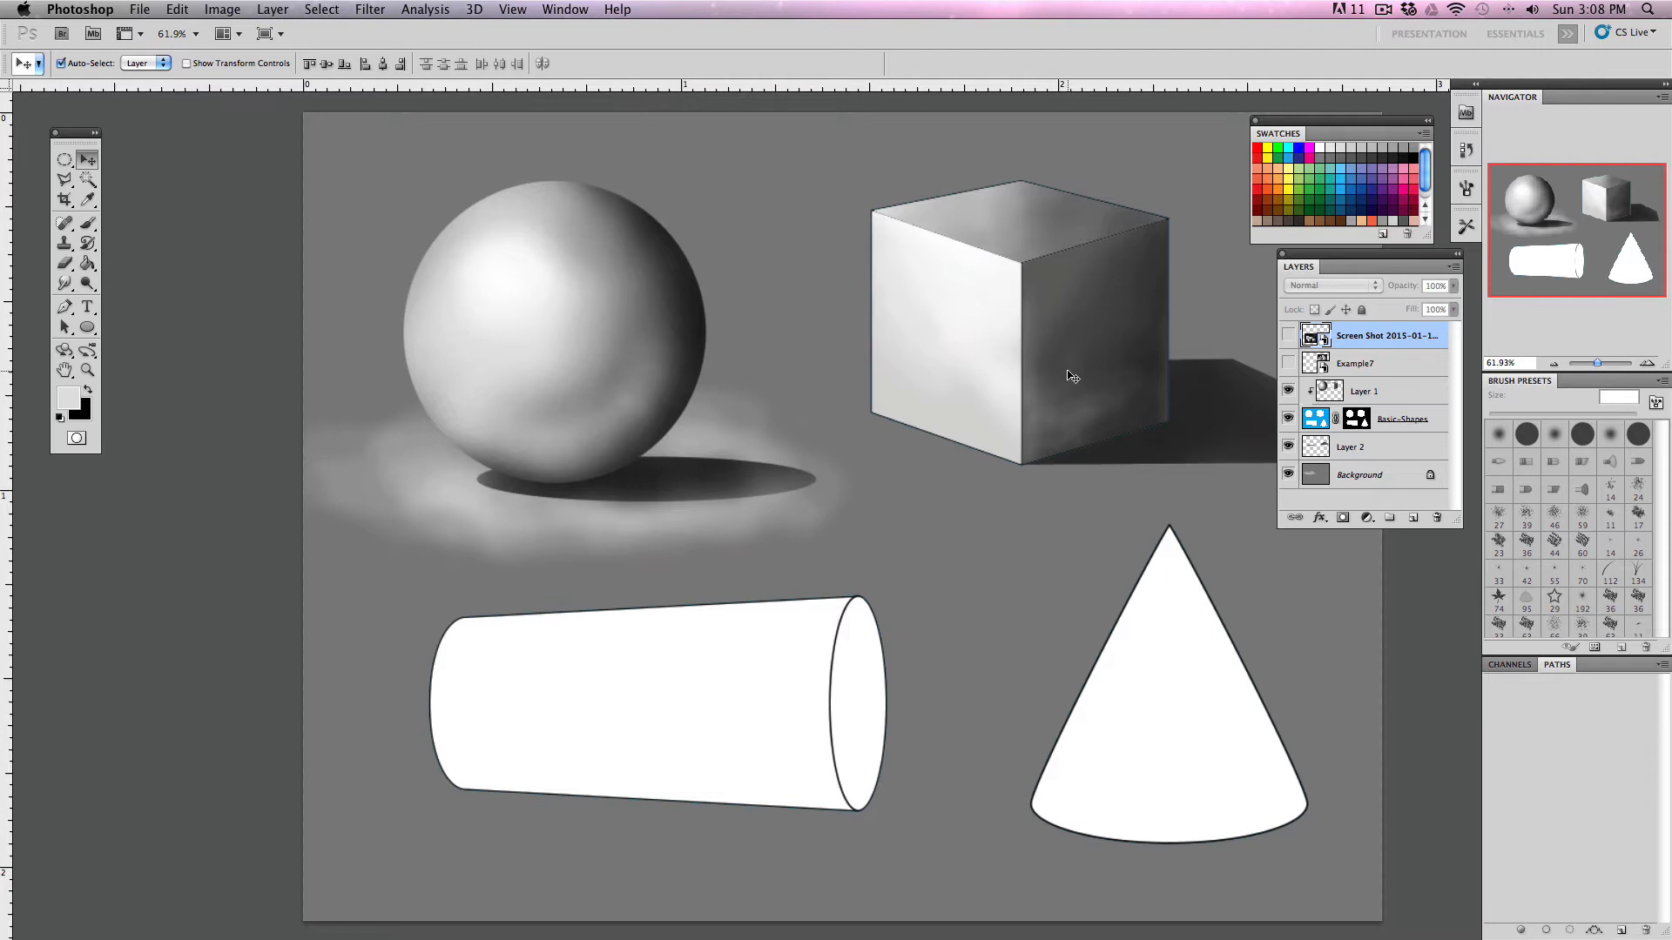
# - Save a second version of the document as BasicShapes-Color in Photoshop format in the same folder
pyautogui.click(139, 8)
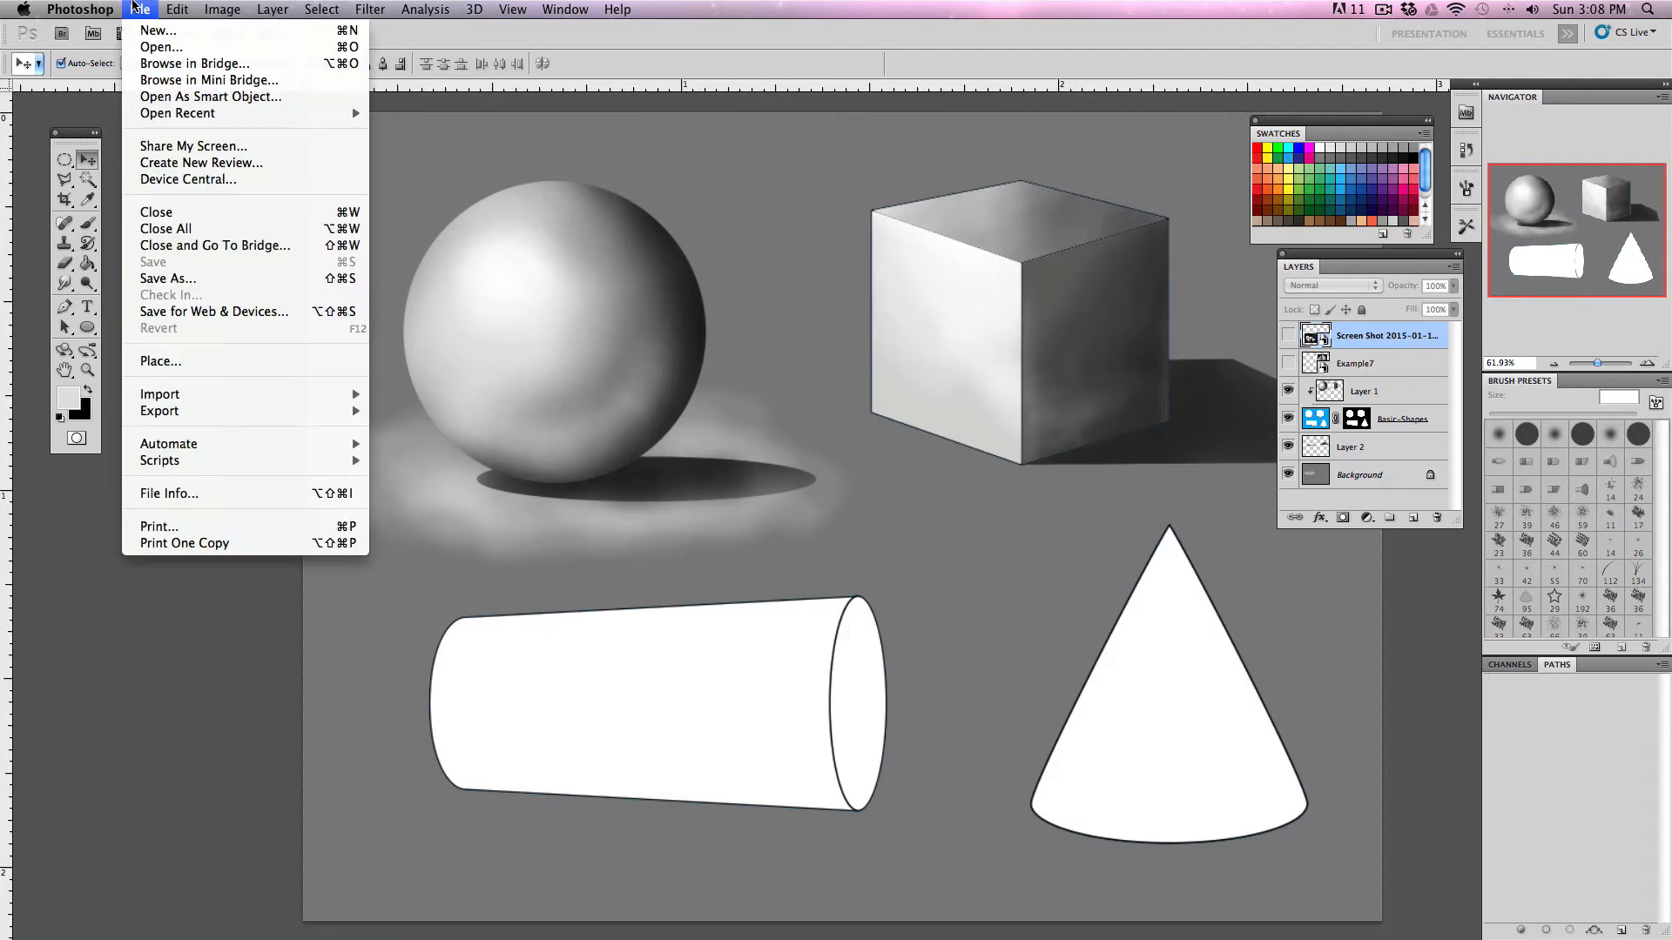
pyautogui.click(186, 280)
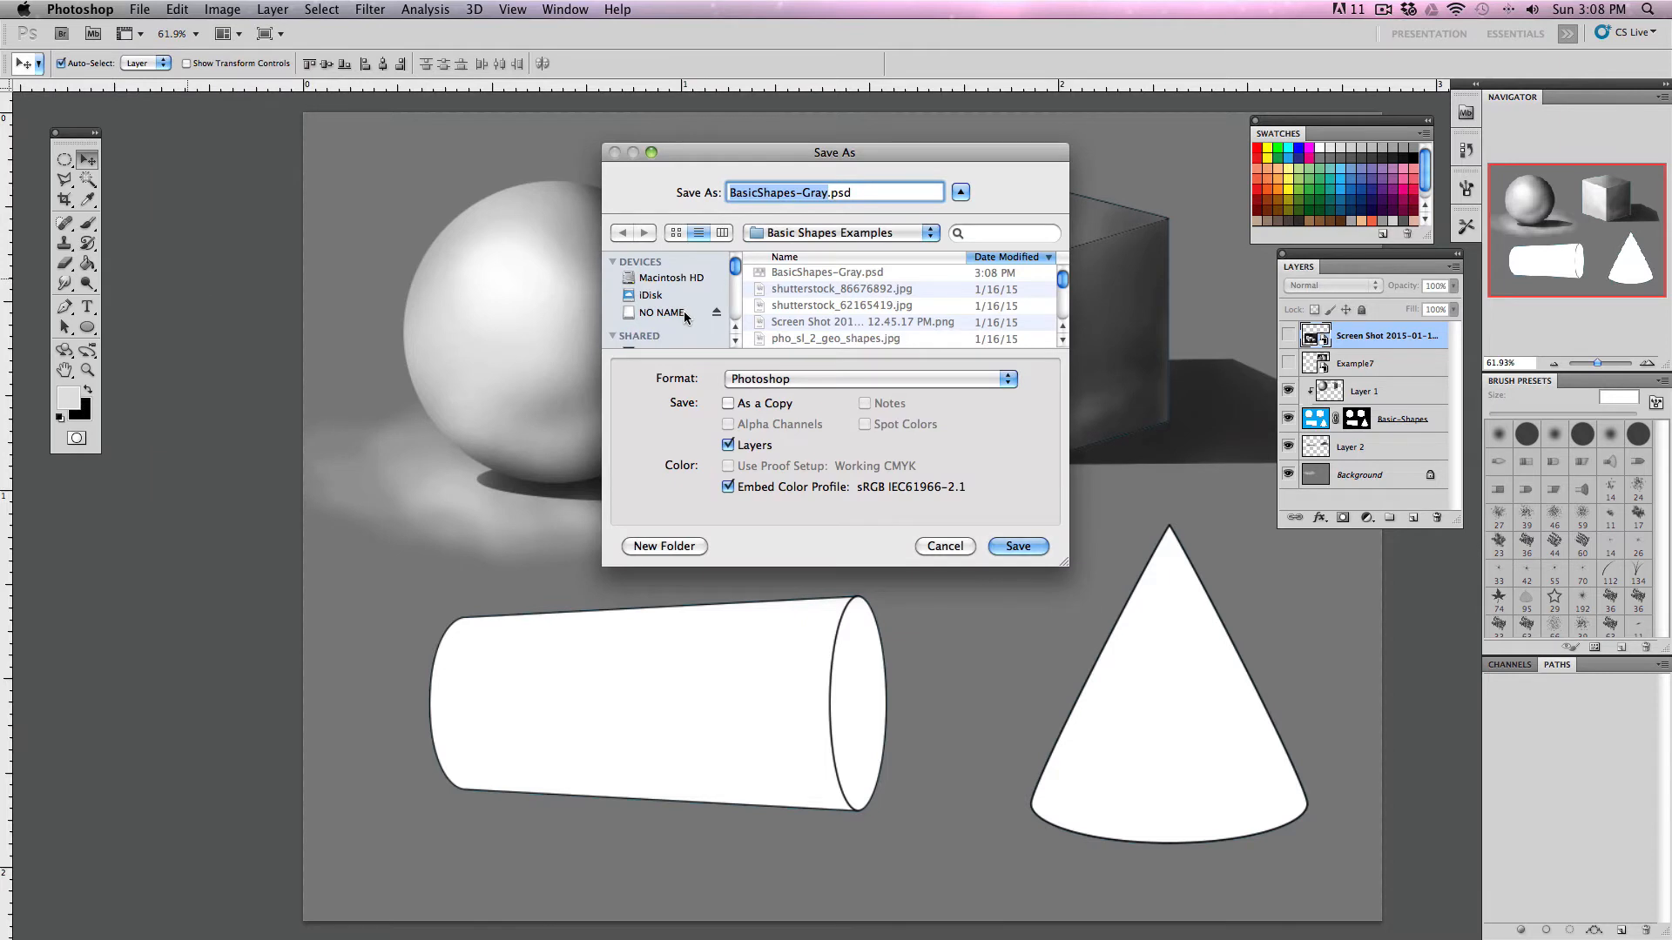
pyautogui.press('Right')
pyautogui.press('BackSpace')
pyautogui.press('BackSpace')
pyautogui.press('BackSpace')
pyautogui.press('BackSpace')
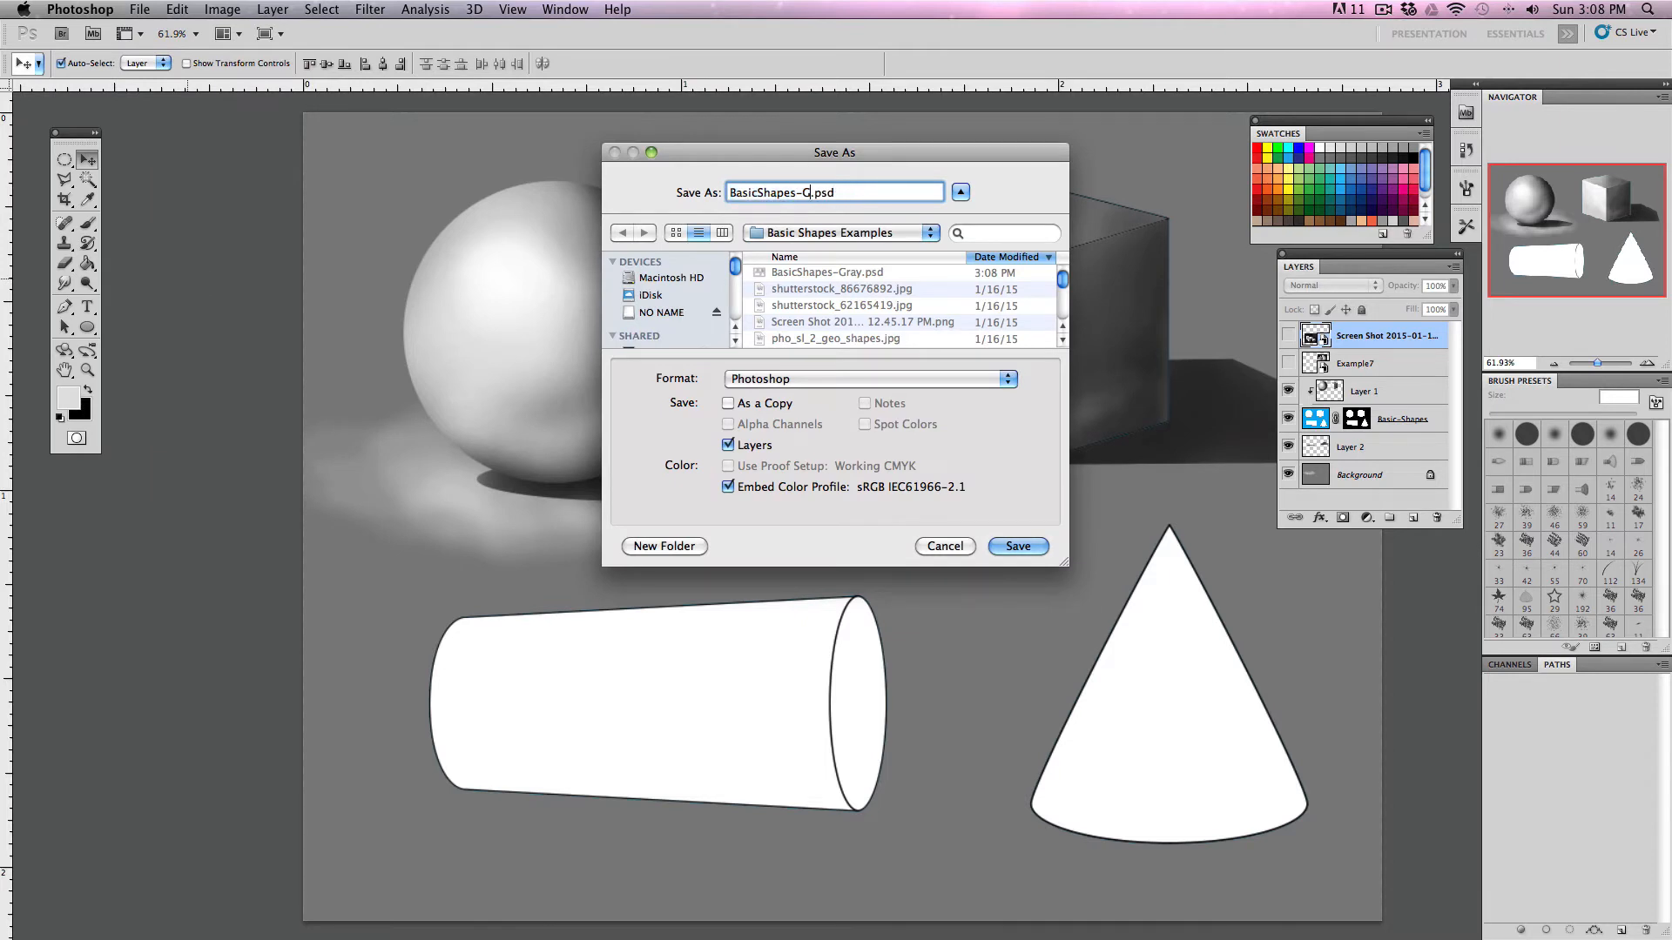
pyautogui.write('Color')
pyautogui.click(1016, 546)
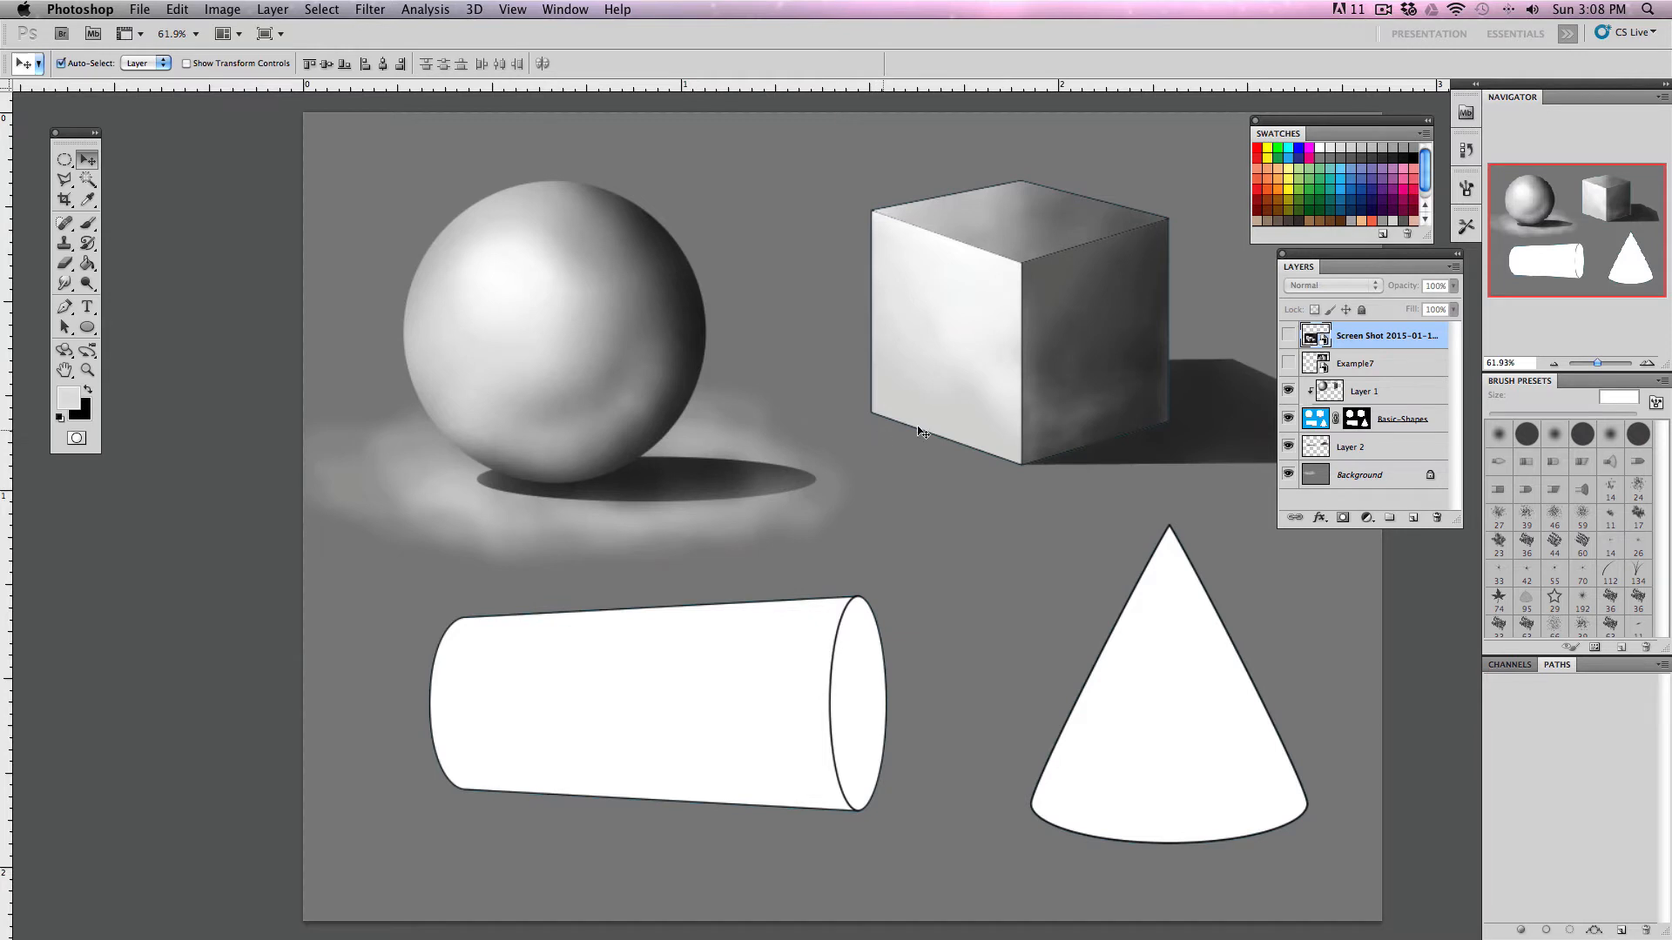
# - Select the whole canvas and clear all the painted shading from Layer 1 and Layer 2
pyautogui.click(1376, 404)
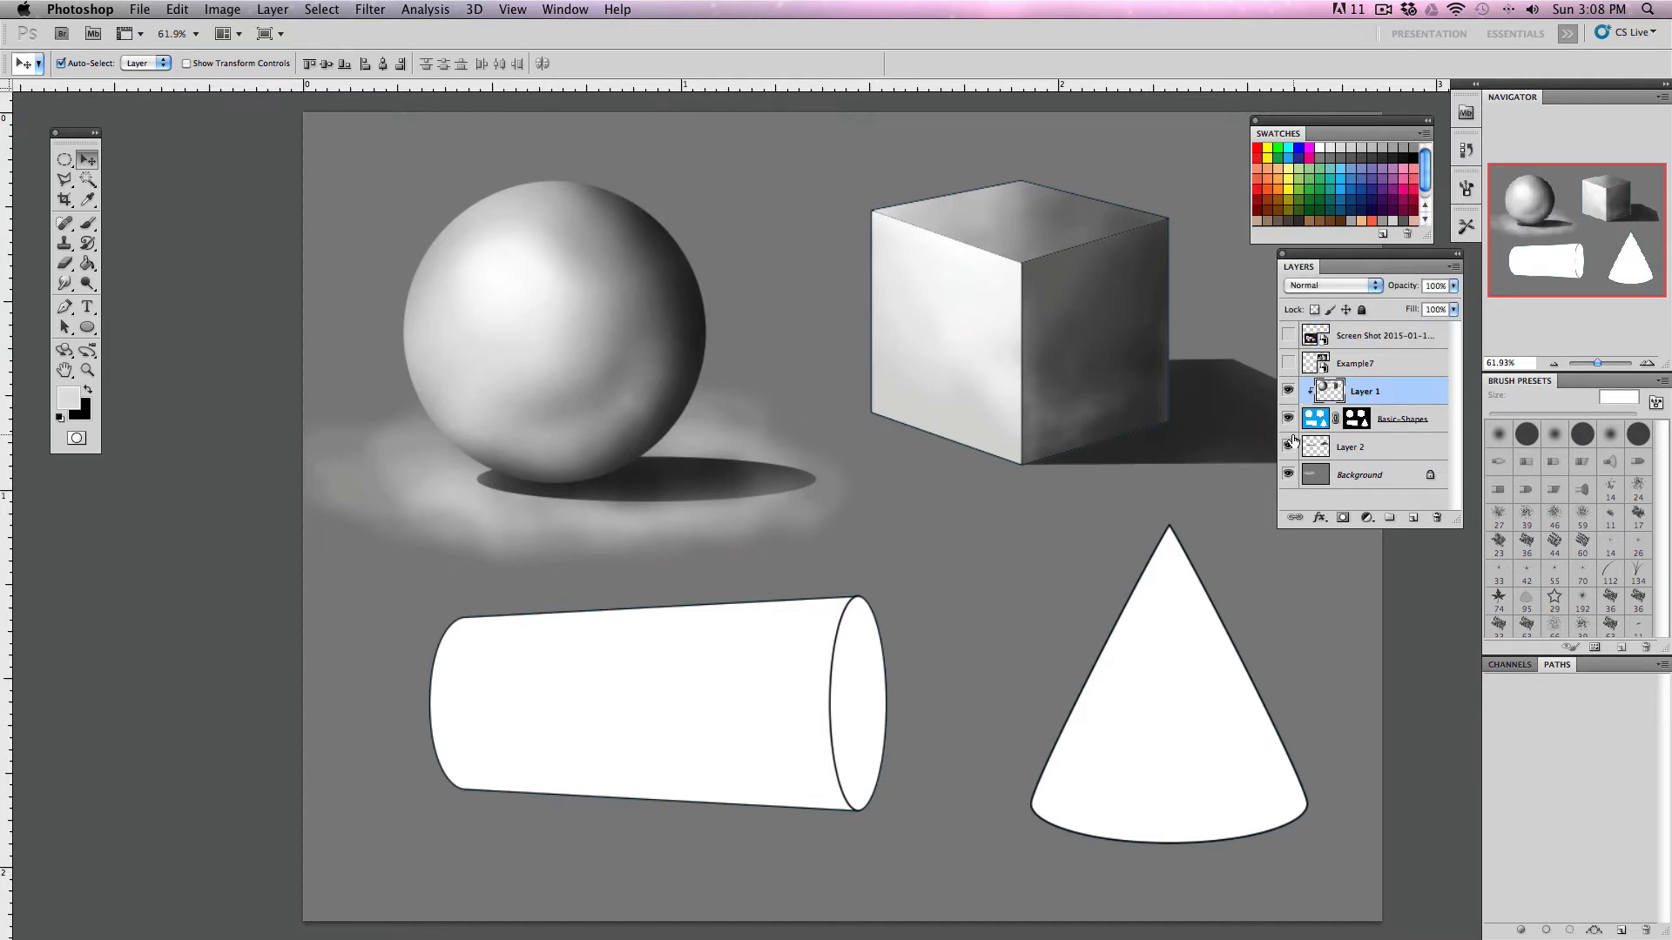
pyautogui.press('super+a')
pyautogui.press('Delete')
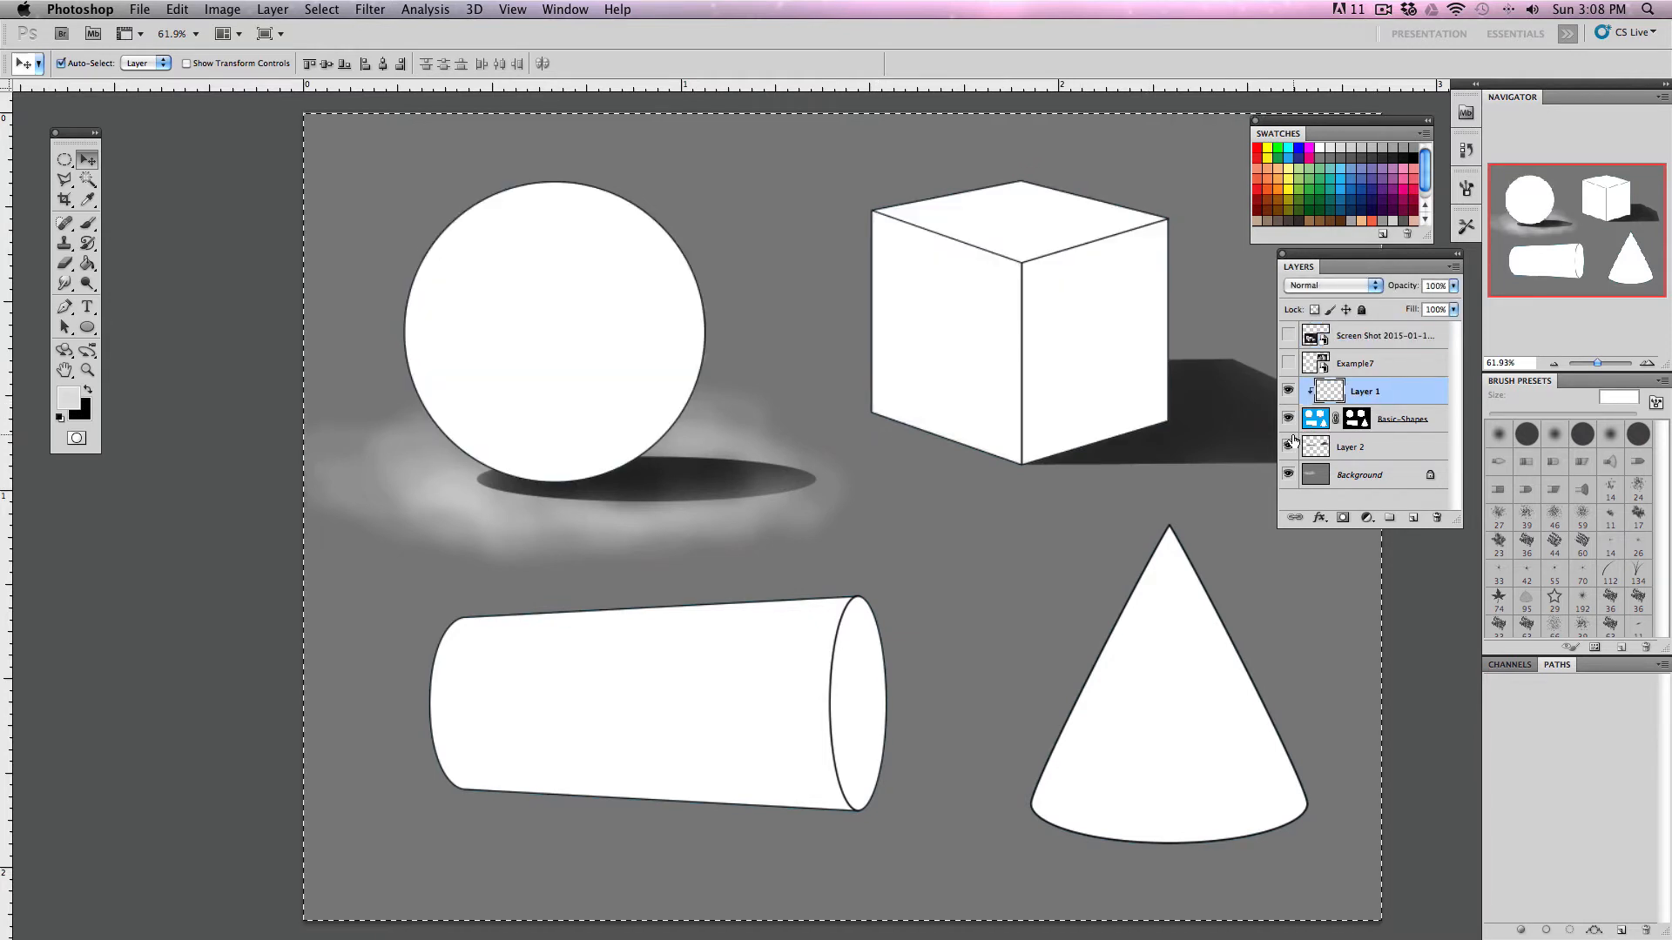
pyautogui.click(1382, 444)
pyautogui.press('Delete')
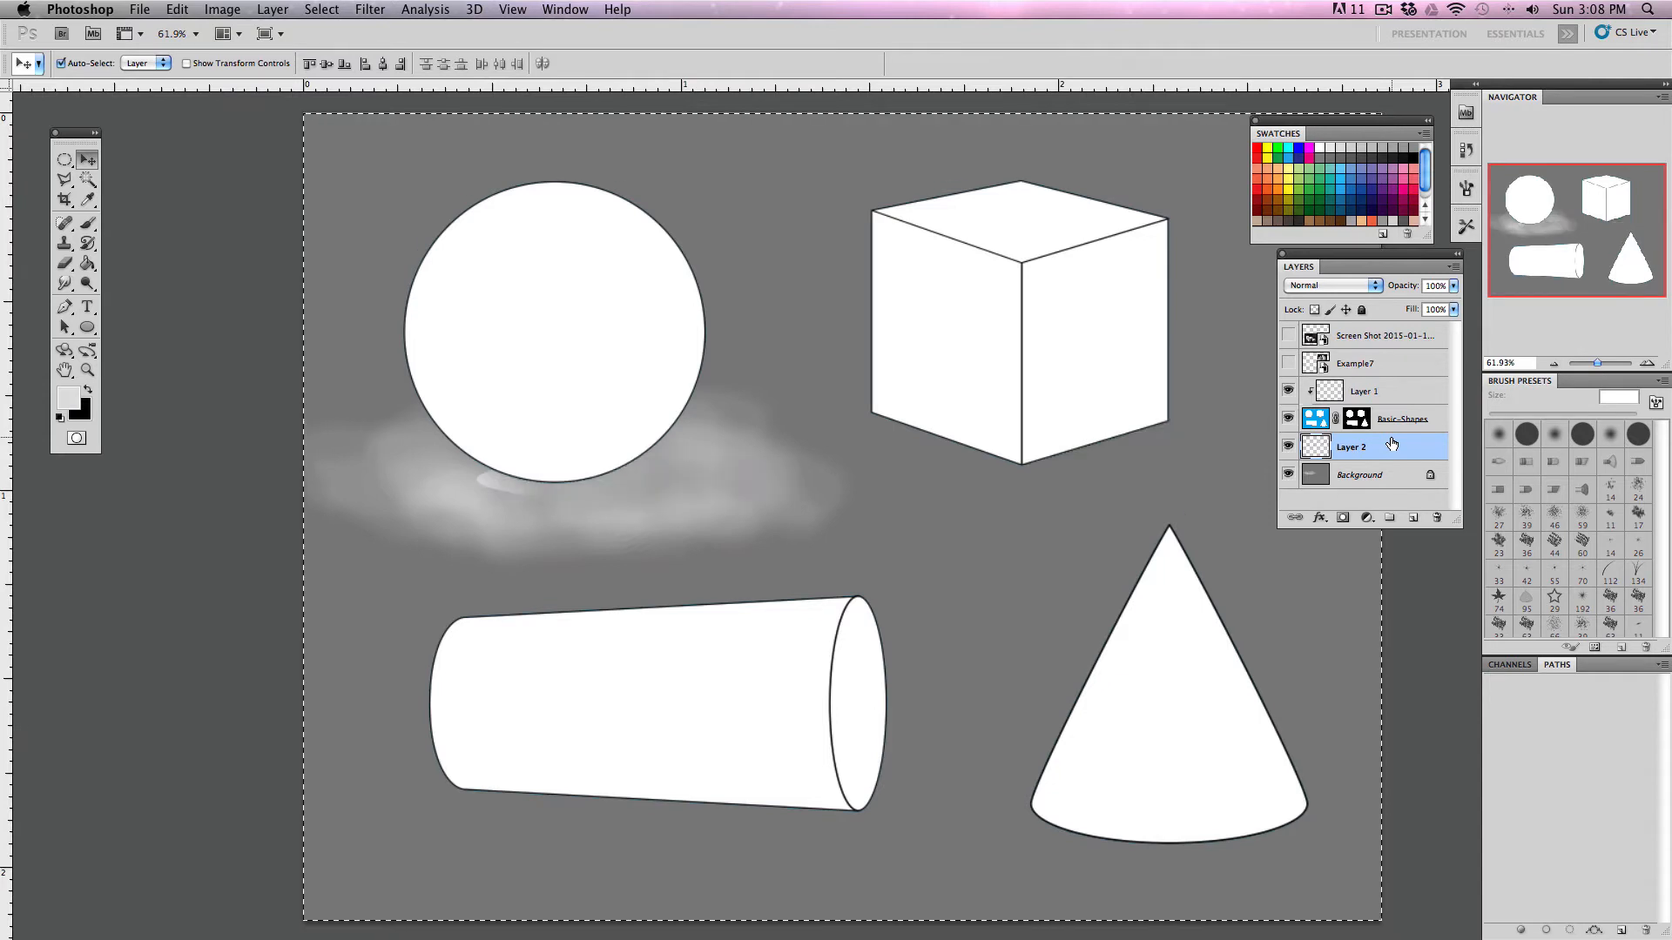
# - Reset the Background layer to a flat fill of 50% Gray at 100% opacity and remove the selection
pyautogui.click(1386, 477)
pyautogui.press('Delete')
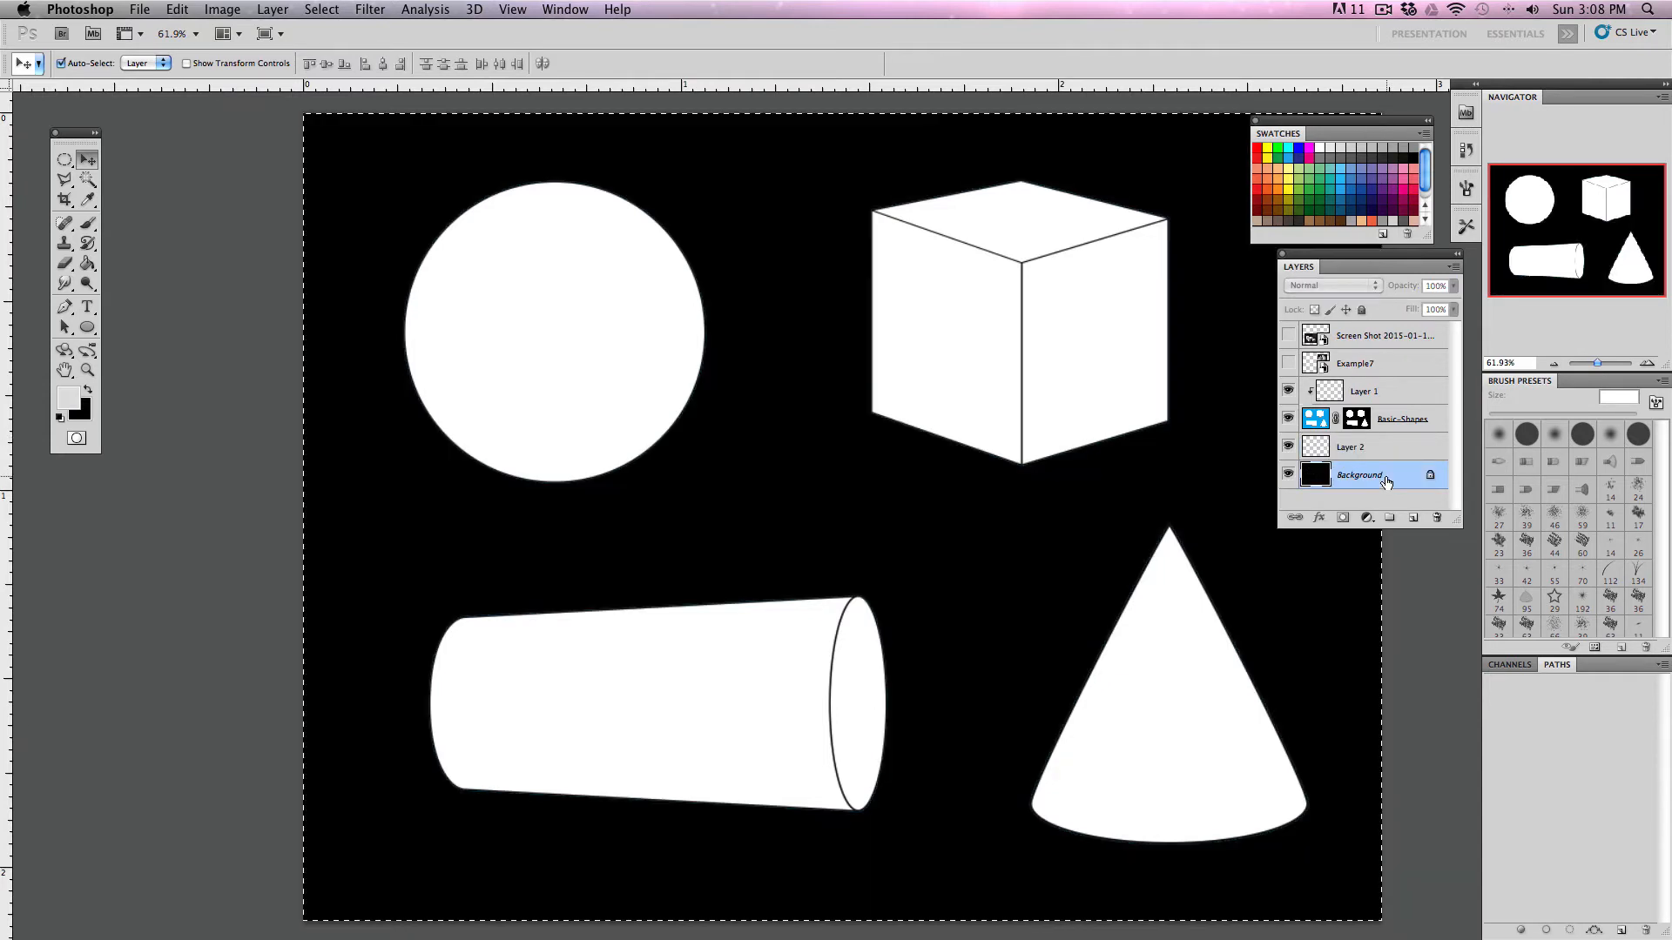
pyautogui.press('super+z')
pyautogui.press('i')
pyautogui.hotkey('shift', 'BackSpace')
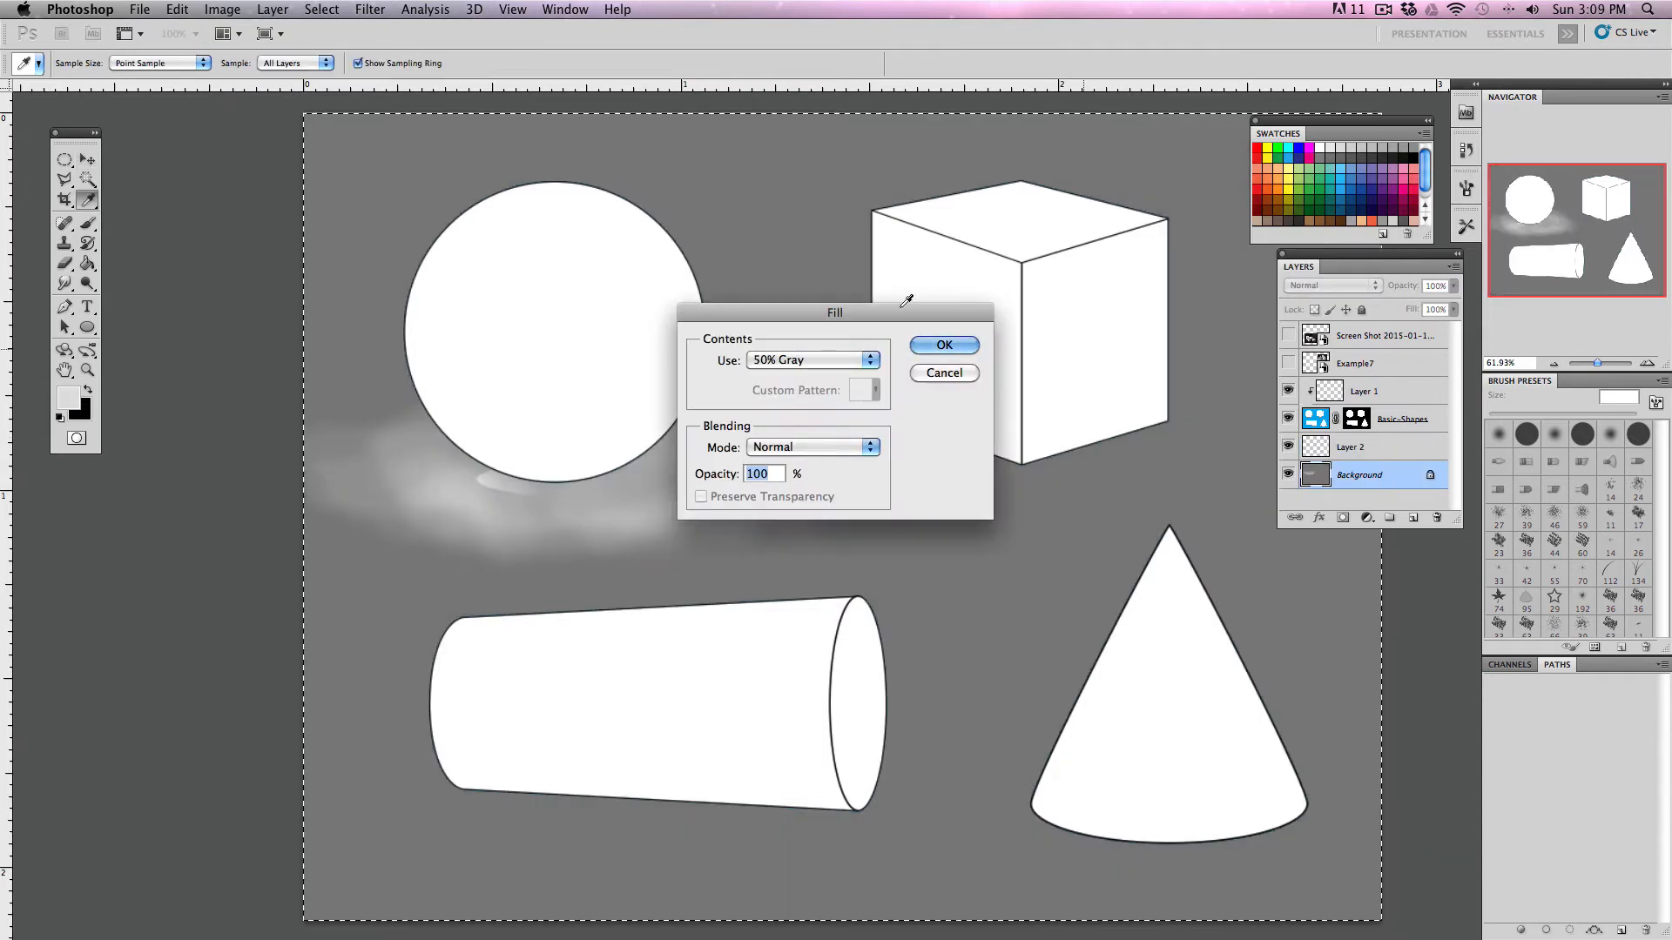
pyautogui.click(944, 345)
pyautogui.press('v')
pyautogui.press('super+d')
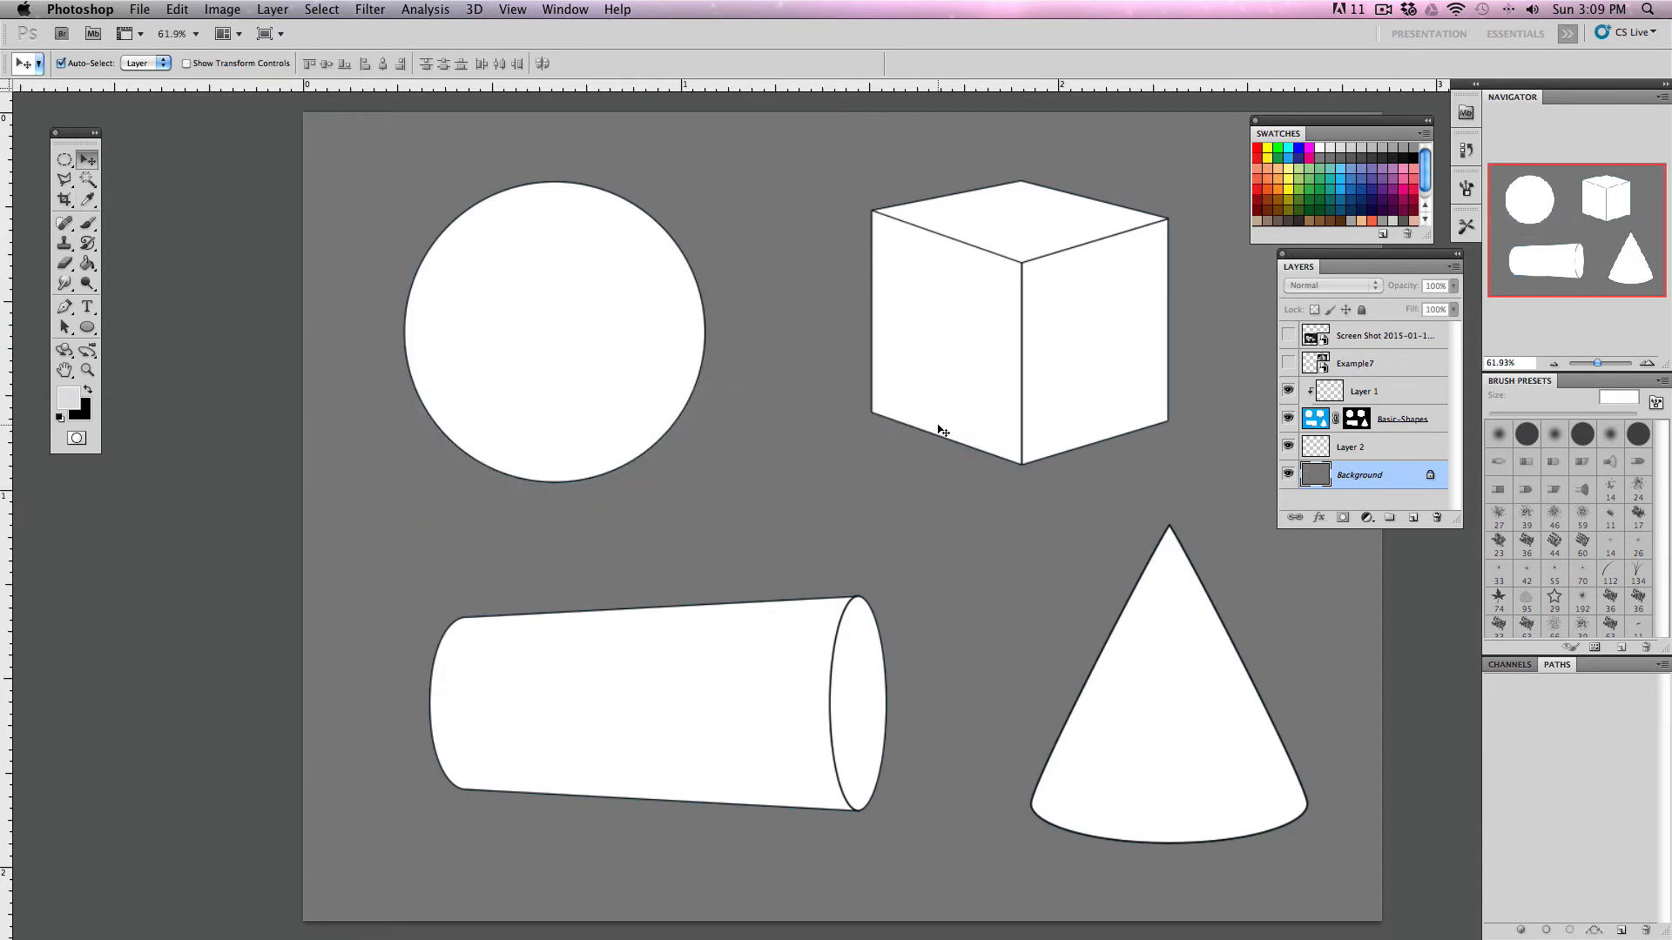
# - Paint the whole sphere solid red on Layer 1 with a 300 px brush at 100% opacity
pyautogui.click(1403, 397)
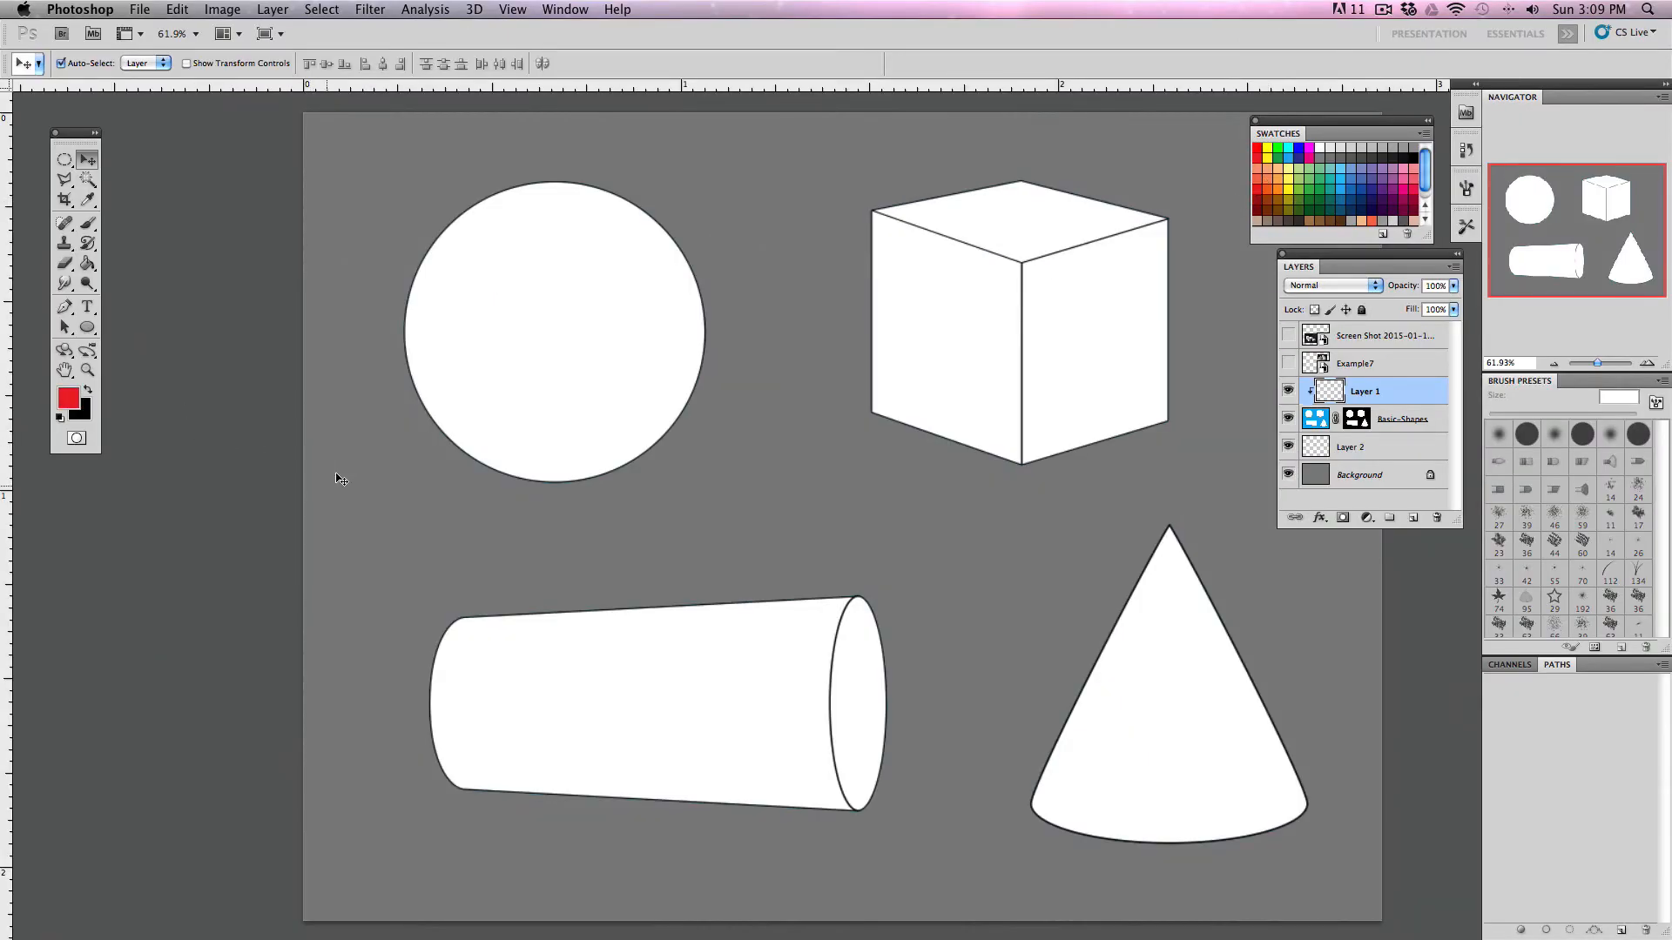
pyautogui.press('b')
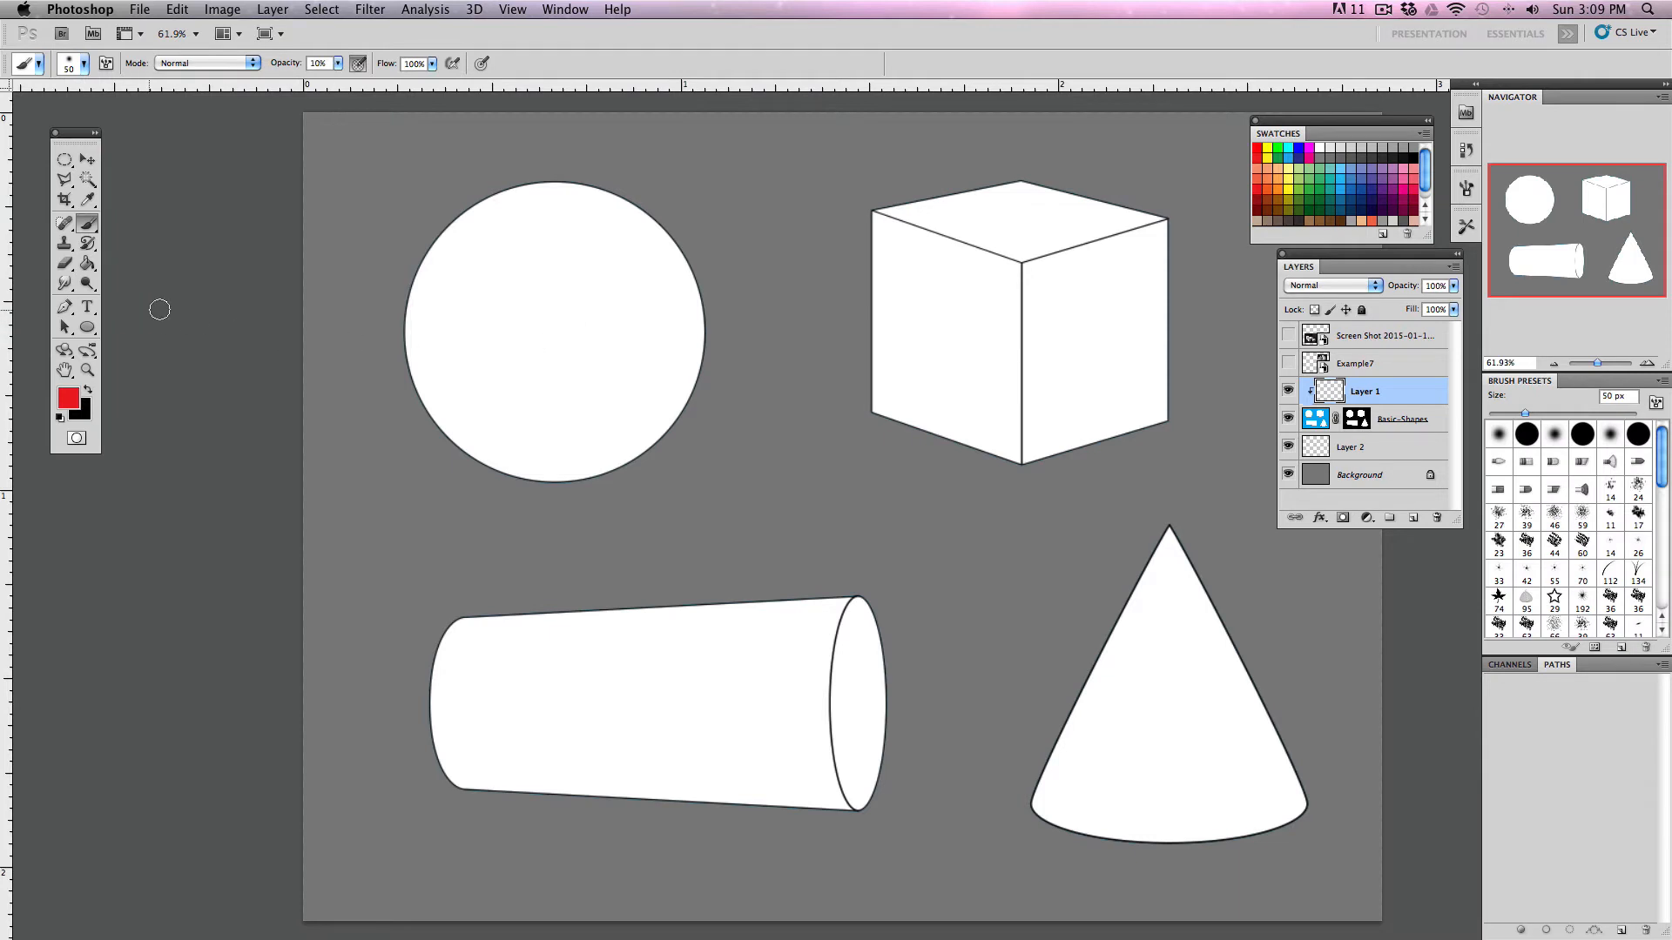
pyautogui.press(']')
pyautogui.press(']')
pyautogui.press(']')
pyautogui.press(']')
pyautogui.press(']')
pyautogui.press(']')
pyautogui.press(']')
pyautogui.press(']')
pyautogui.press(']')
pyautogui.moveTo(412, 299)
pyautogui.mouseDown()
pyautogui.moveTo(448, 269)
pyautogui.moveTo(441, 299)
pyautogui.moveTo(420, 296)
pyautogui.moveTo(500, 273)
pyautogui.moveTo(499, 291)
pyautogui.mouseUp()
pyautogui.press('0')
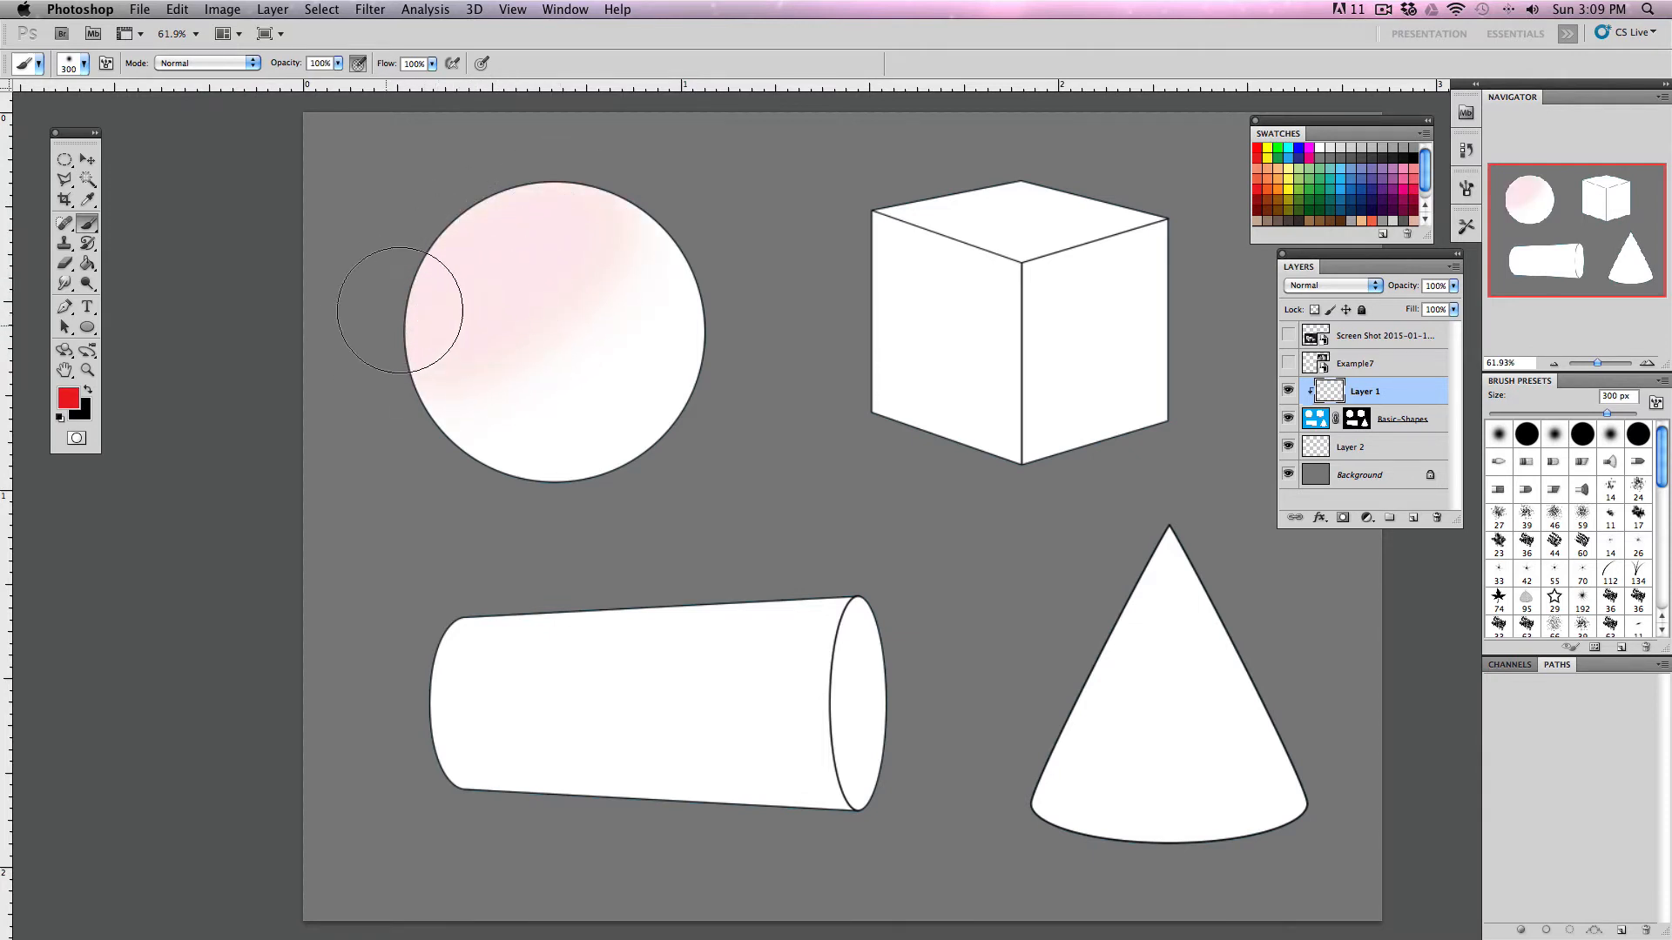
pyautogui.moveTo(392, 299)
pyautogui.mouseDown()
pyautogui.moveTo(608, 228)
pyautogui.moveTo(638, 249)
pyautogui.moveTo(483, 450)
pyautogui.moveTo(419, 501)
pyautogui.moveTo(518, 352)
pyautogui.moveTo(402, 316)
pyautogui.moveTo(619, 430)
pyautogui.moveTo(463, 174)
pyautogui.moveTo(623, 318)
pyautogui.moveTo(463, 368)
pyautogui.moveTo(497, 157)
pyautogui.moveTo(612, 407)
pyautogui.moveTo(493, 291)
pyautogui.moveTo(534, 458)
pyautogui.moveTo(690, 251)
pyautogui.moveTo(430, 335)
pyautogui.moveTo(560, 403)
pyautogui.mouseUp()
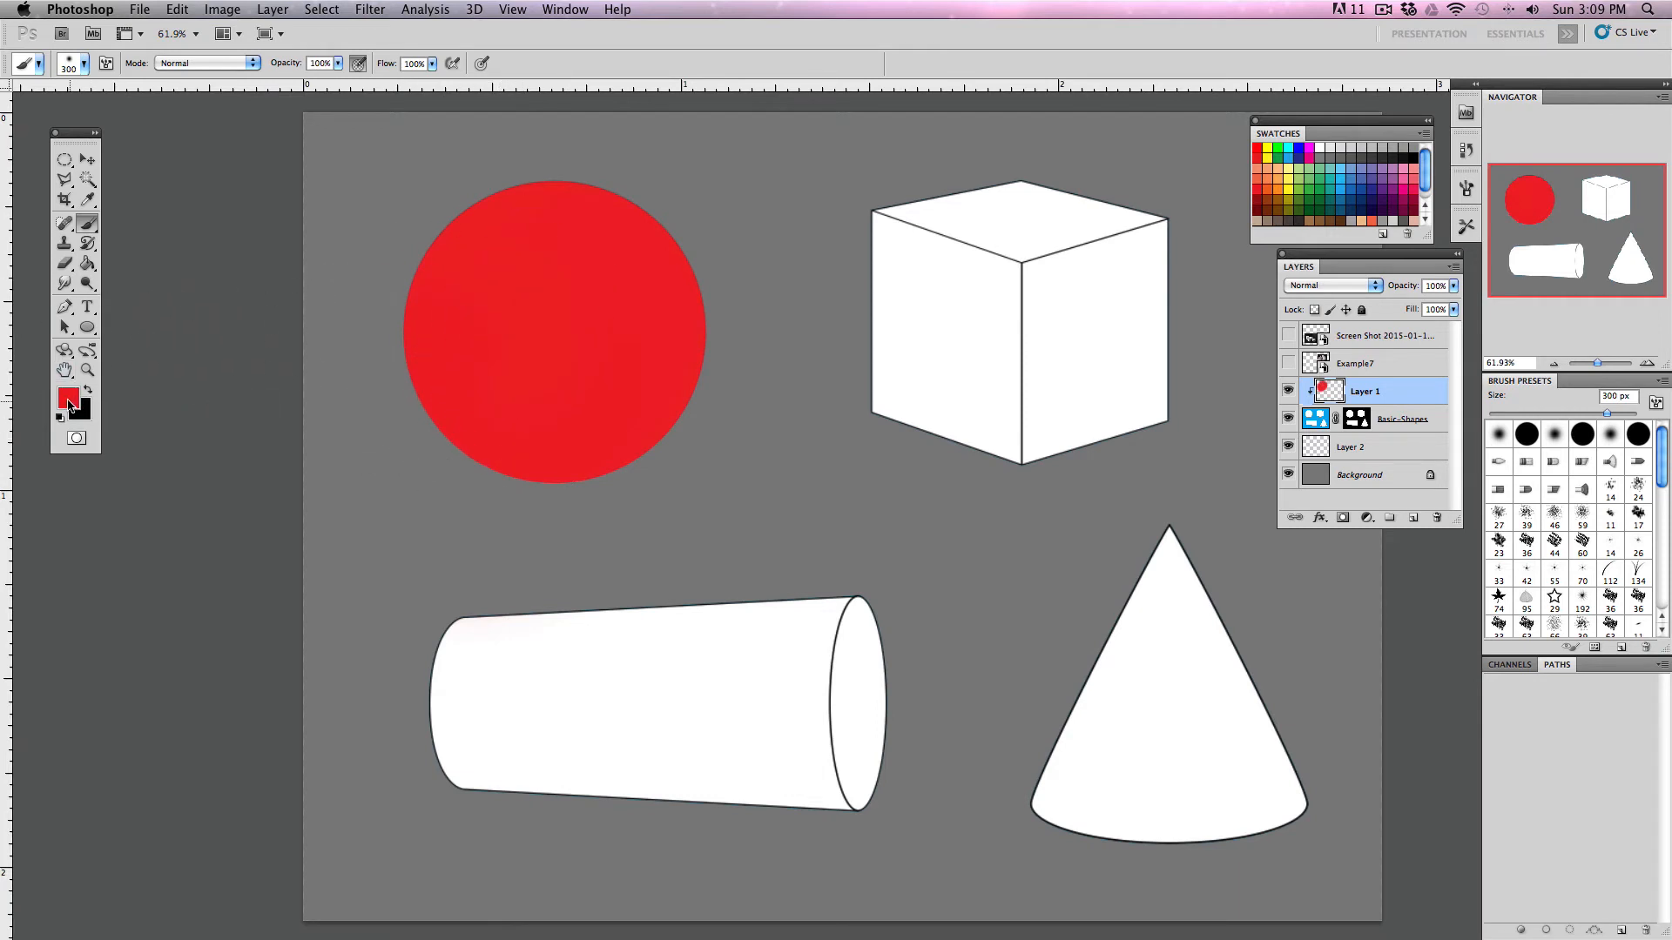
# - Set the foreground color to a light warm peach, ffddd0, for the sphere's highlights
pyautogui.click(72, 406)
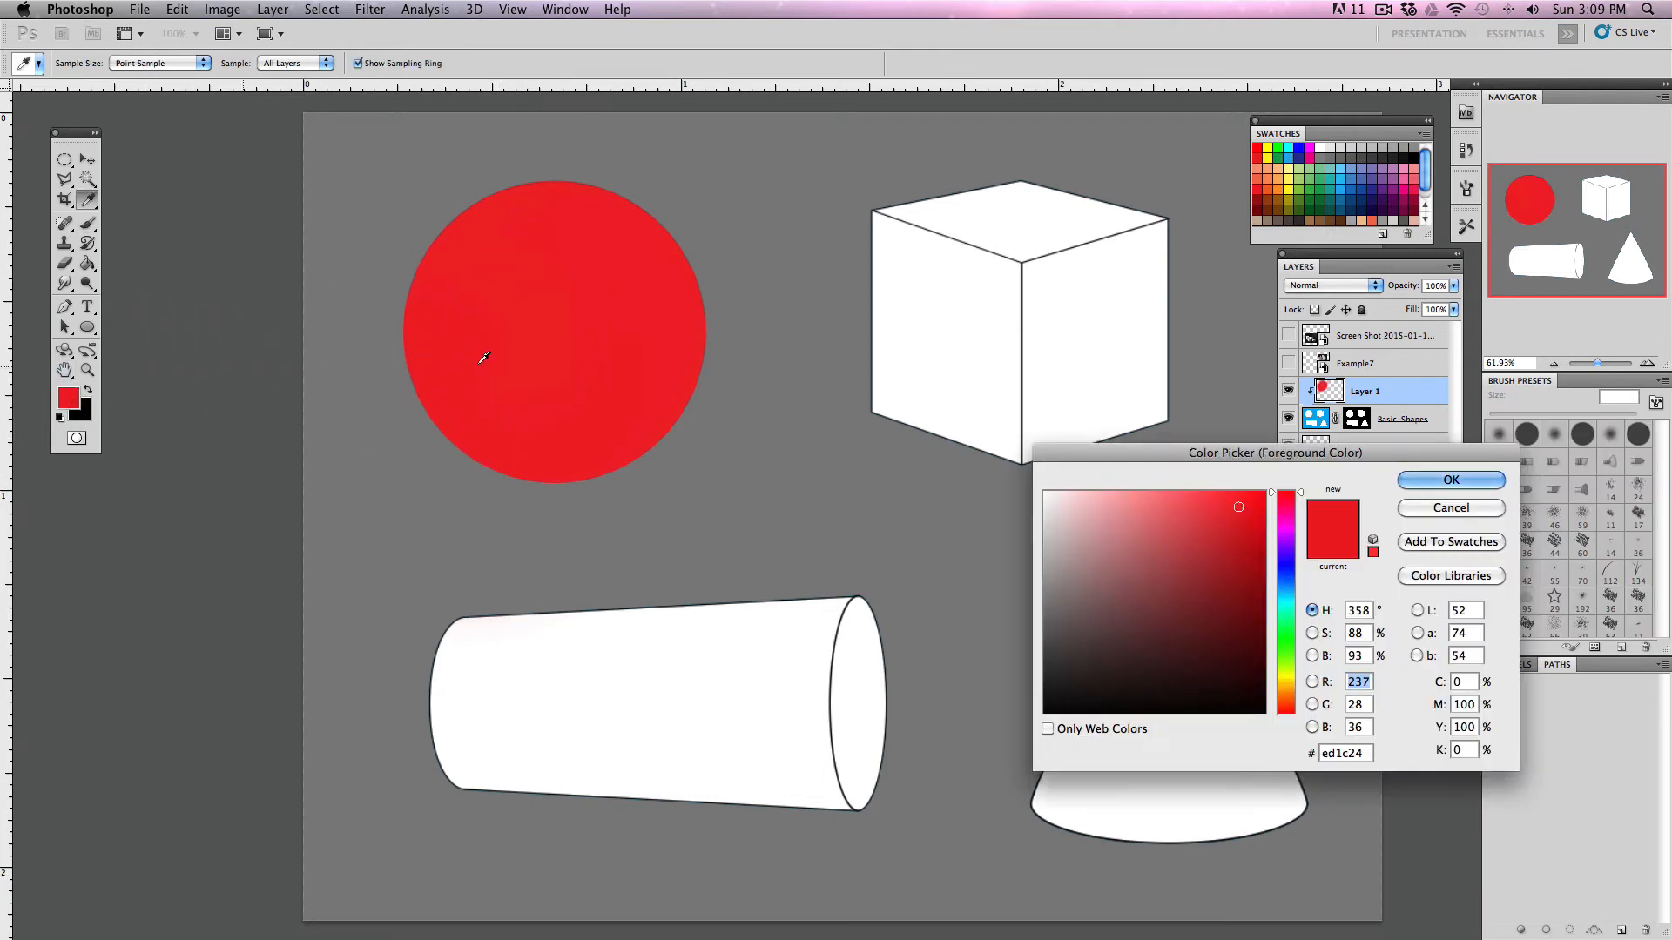
pyautogui.moveTo(1157, 456); pyautogui.dragTo(696, 243)
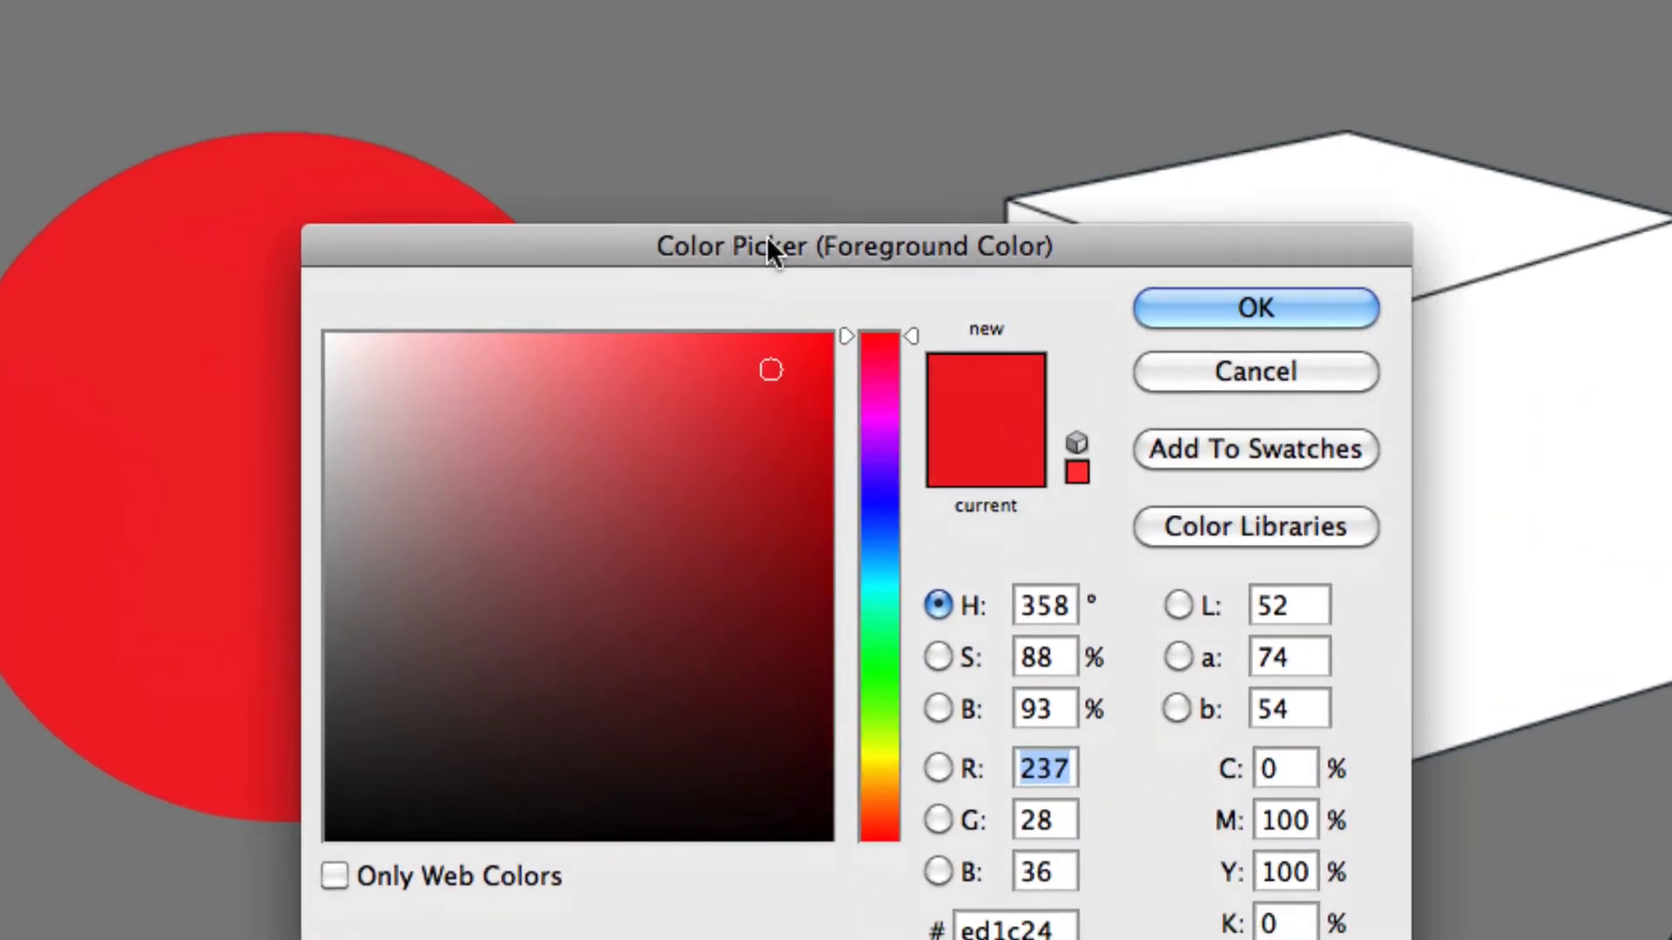
pyautogui.moveTo(766, 237); pyautogui.dragTo(774, 175)
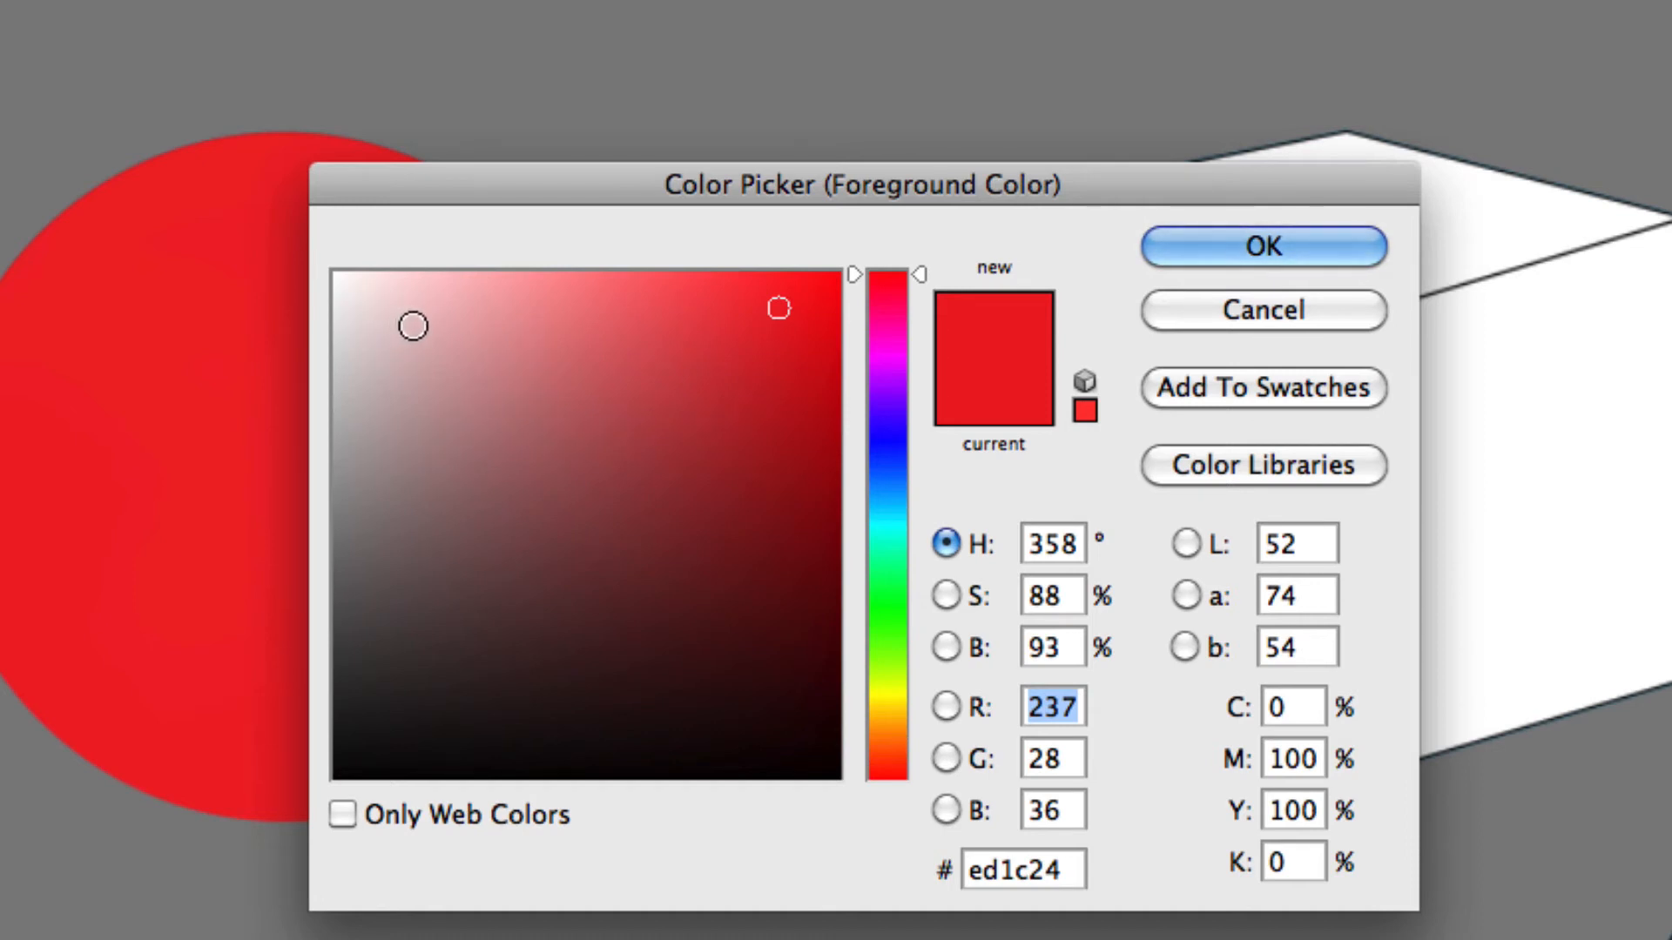
pyautogui.click(457, 320)
pyautogui.moveTo(457, 320); pyautogui.dragTo(339, 281)
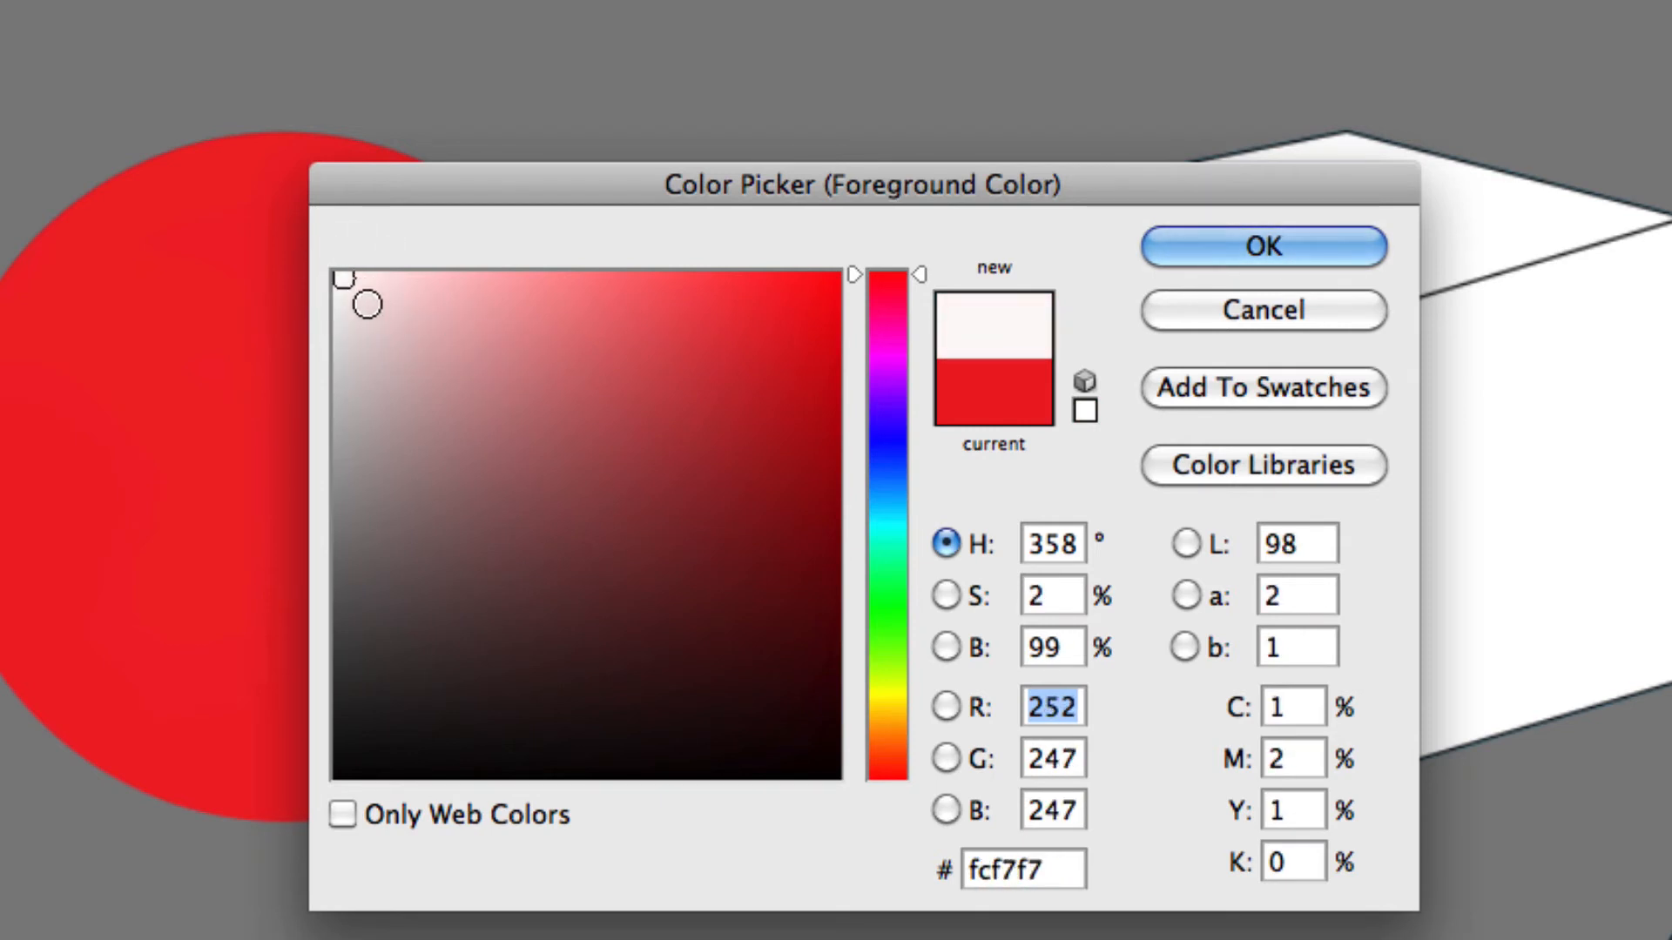
pyautogui.moveTo(728, 537)
pyautogui.mouseDown()
pyautogui.moveTo(772, 563)
pyautogui.moveTo(825, 716)
pyautogui.moveTo(511, 321)
pyautogui.moveTo(485, 316)
pyautogui.moveTo(743, 511)
pyautogui.moveTo(780, 634)
pyautogui.moveTo(600, 332)
pyautogui.moveTo(533, 304)
pyautogui.moveTo(749, 540)
pyautogui.moveTo(724, 467)
pyautogui.moveTo(567, 332)
pyautogui.moveTo(629, 348)
pyautogui.moveTo(531, 306)
pyautogui.moveTo(638, 400)
pyautogui.moveTo(519, 306)
pyautogui.moveTo(406, 277)
pyautogui.mouseUp()
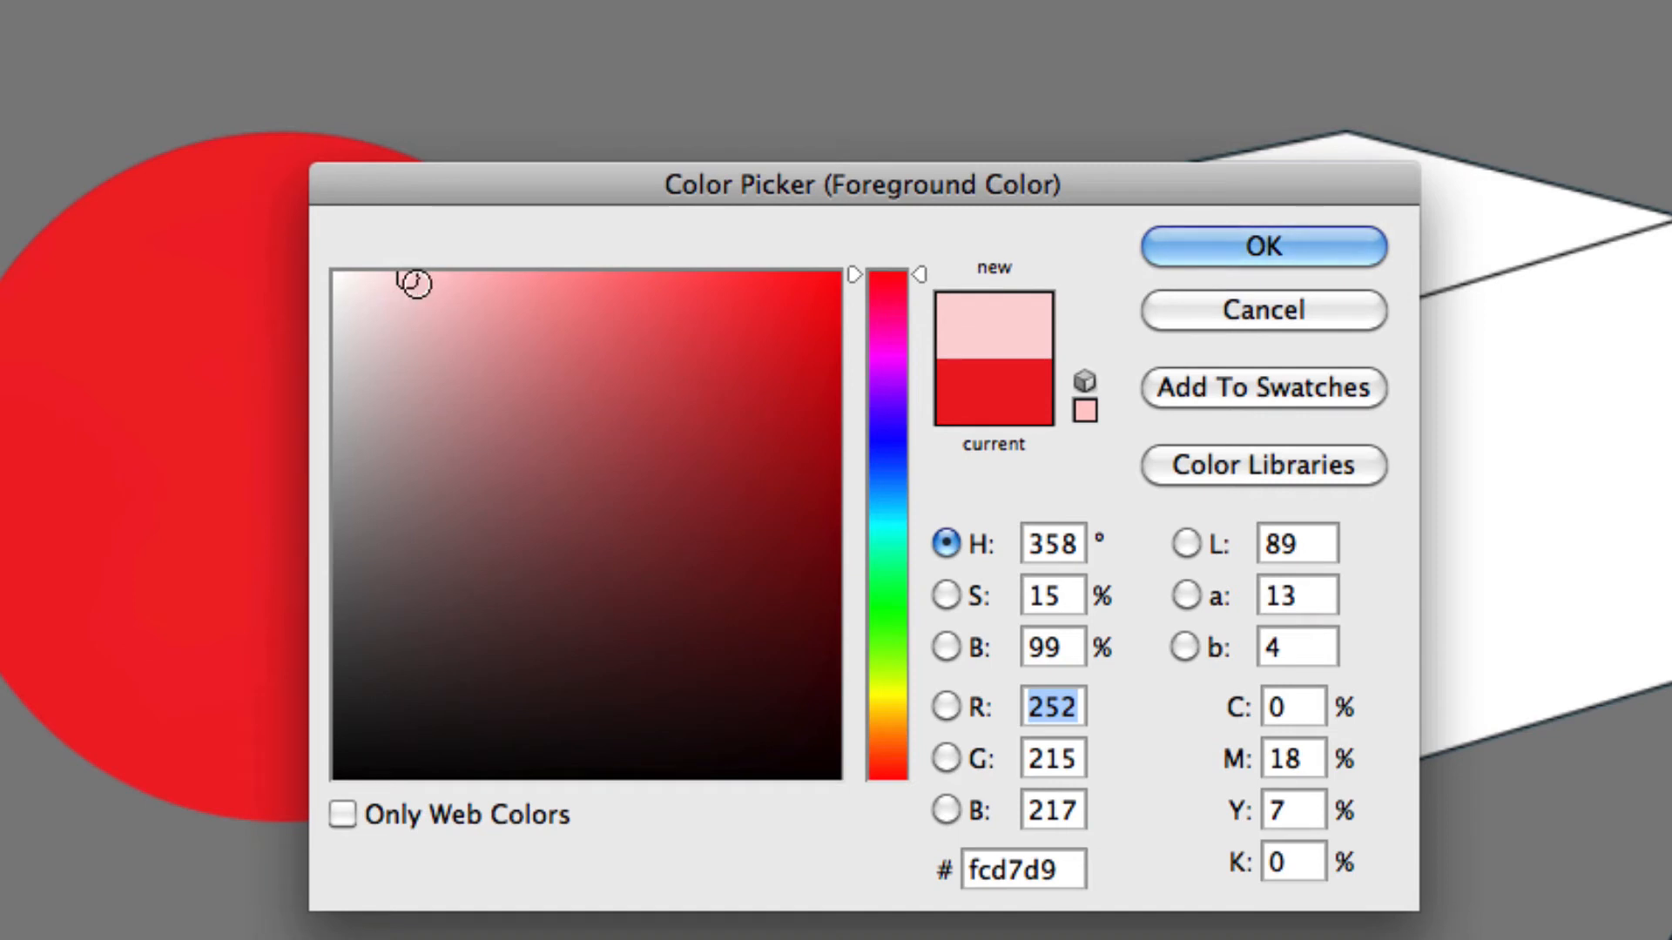
pyautogui.moveTo(410, 280)
pyautogui.mouseDown()
pyautogui.moveTo(455, 313)
pyautogui.moveTo(429, 288)
pyautogui.mouseUp()
pyautogui.moveTo(919, 281); pyautogui.dragTo(922, 764)
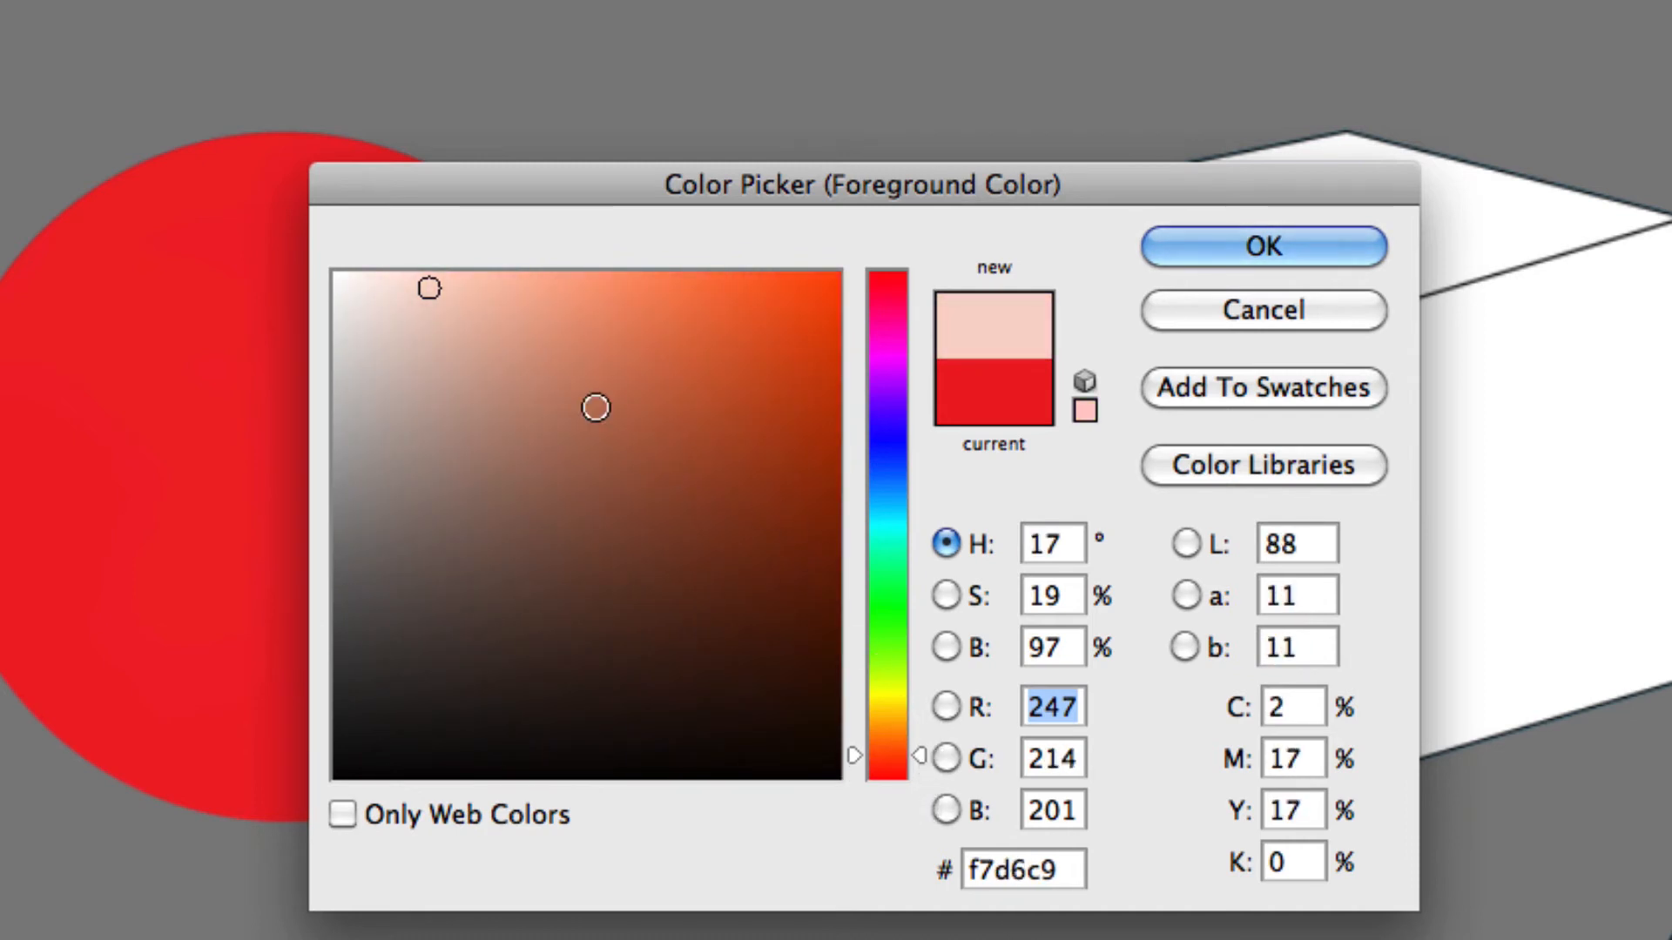
pyautogui.moveTo(514, 313)
pyautogui.mouseDown()
pyautogui.moveTo(496, 253)
pyautogui.moveTo(452, 262)
pyautogui.moveTo(474, 287)
pyautogui.moveTo(485, 264)
pyautogui.moveTo(427, 274)
pyautogui.mouseUp()
pyautogui.click(1205, 237)
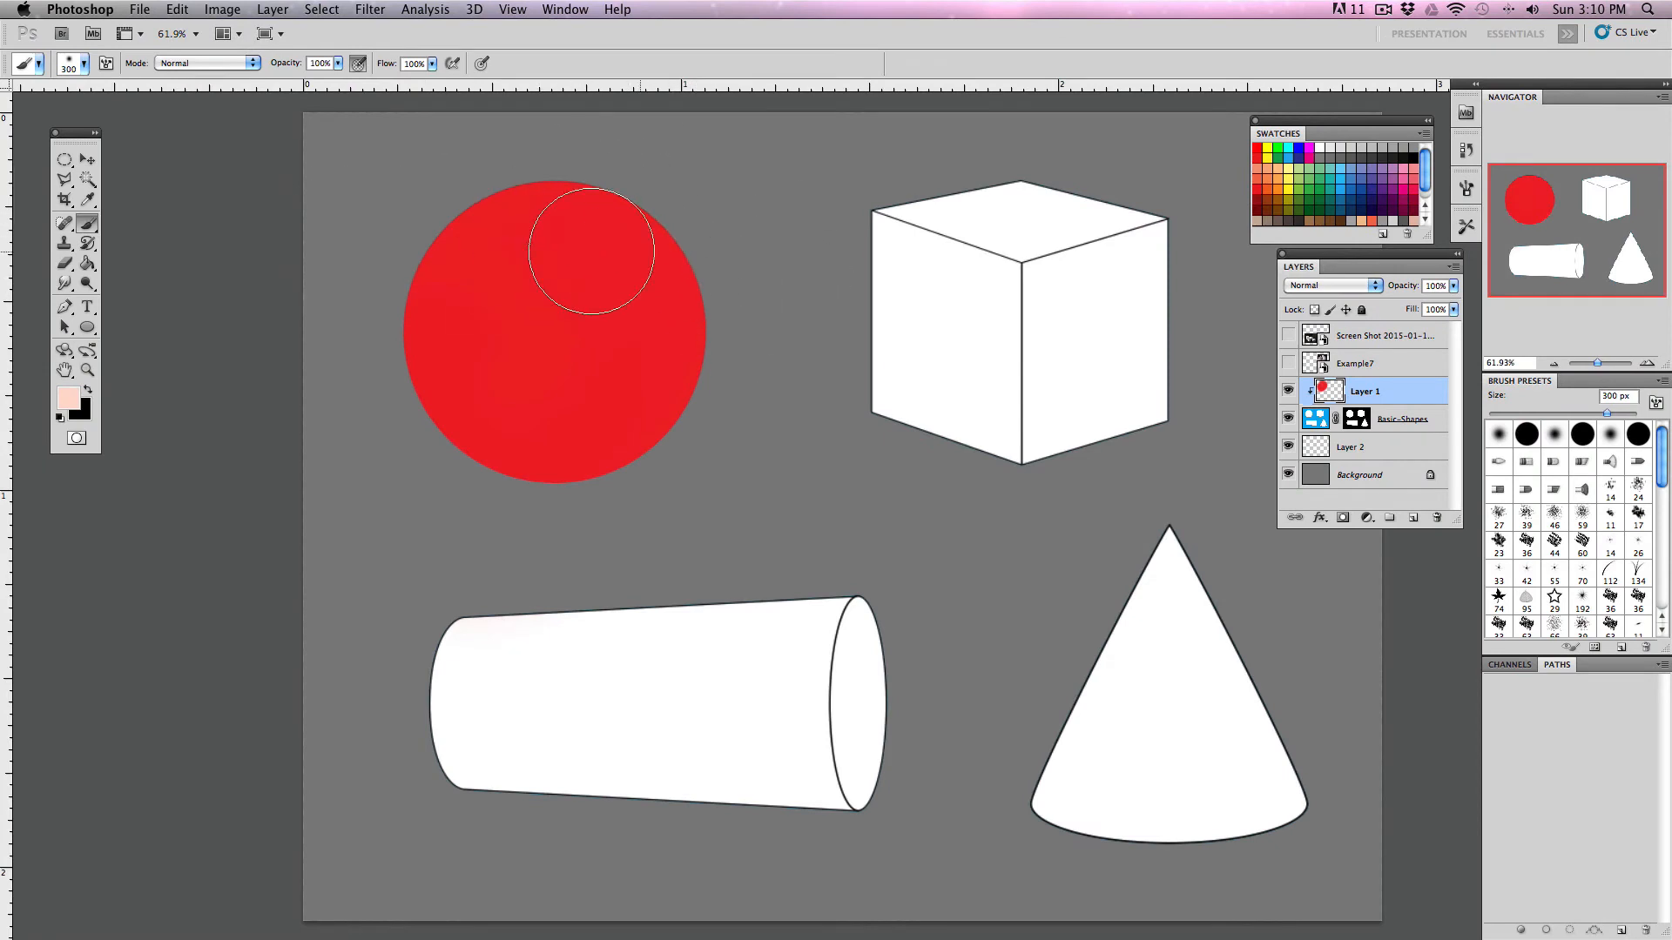
# - Build up soft peach light over the sphere's upper-left area with low-opacity brush strokes, from 10% to 20% opacity
pyautogui.press('1')
pyautogui.moveTo(507, 263)
pyautogui.mouseDown()
pyautogui.moveTo(493, 297)
pyautogui.moveTo(480, 286)
pyautogui.moveTo(512, 343)
pyautogui.moveTo(570, 271)
pyautogui.moveTo(489, 252)
pyautogui.mouseUp()
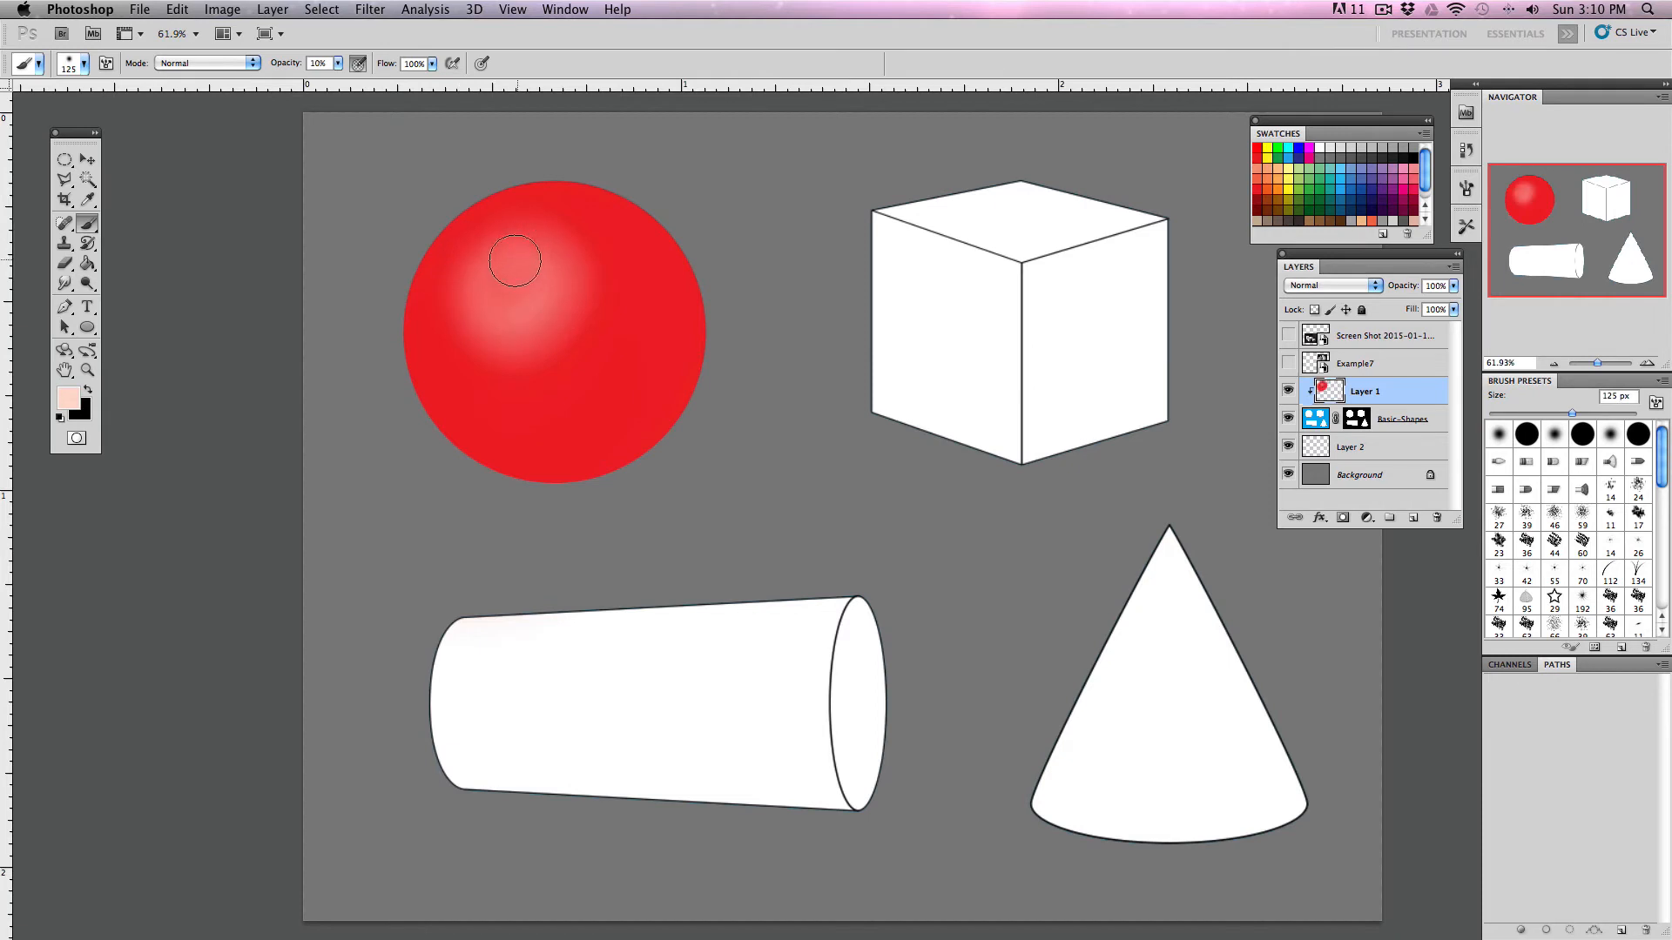
pyautogui.moveTo(537, 301)
pyautogui.mouseDown()
pyautogui.moveTo(516, 265)
pyautogui.moveTo(503, 304)
pyautogui.moveTo(492, 281)
pyautogui.moveTo(477, 316)
pyautogui.moveTo(528, 335)
pyautogui.moveTo(560, 322)
pyautogui.moveTo(536, 205)
pyautogui.moveTo(450, 248)
pyautogui.moveTo(512, 337)
pyautogui.moveTo(557, 323)
pyautogui.moveTo(533, 204)
pyautogui.moveTo(434, 262)
pyautogui.moveTo(517, 187)
pyautogui.moveTo(619, 290)
pyautogui.moveTo(456, 280)
pyautogui.moveTo(568, 175)
pyautogui.moveTo(634, 268)
pyautogui.moveTo(411, 334)
pyautogui.moveTo(508, 419)
pyautogui.moveTo(471, 416)
pyautogui.moveTo(480, 264)
pyautogui.moveTo(557, 236)
pyautogui.moveTo(518, 280)
pyautogui.moveTo(539, 269)
pyautogui.moveTo(541, 232)
pyautogui.moveTo(464, 259)
pyautogui.moveTo(534, 259)
pyautogui.moveTo(437, 272)
pyautogui.moveTo(511, 412)
pyautogui.moveTo(421, 346)
pyautogui.moveTo(615, 315)
pyautogui.moveTo(529, 167)
pyautogui.moveTo(605, 294)
pyautogui.moveTo(588, 181)
pyautogui.moveTo(484, 282)
pyautogui.moveTo(548, 219)
pyautogui.moveTo(508, 367)
pyautogui.moveTo(476, 270)
pyautogui.moveTo(554, 290)
pyautogui.moveTo(509, 288)
pyautogui.mouseUp()
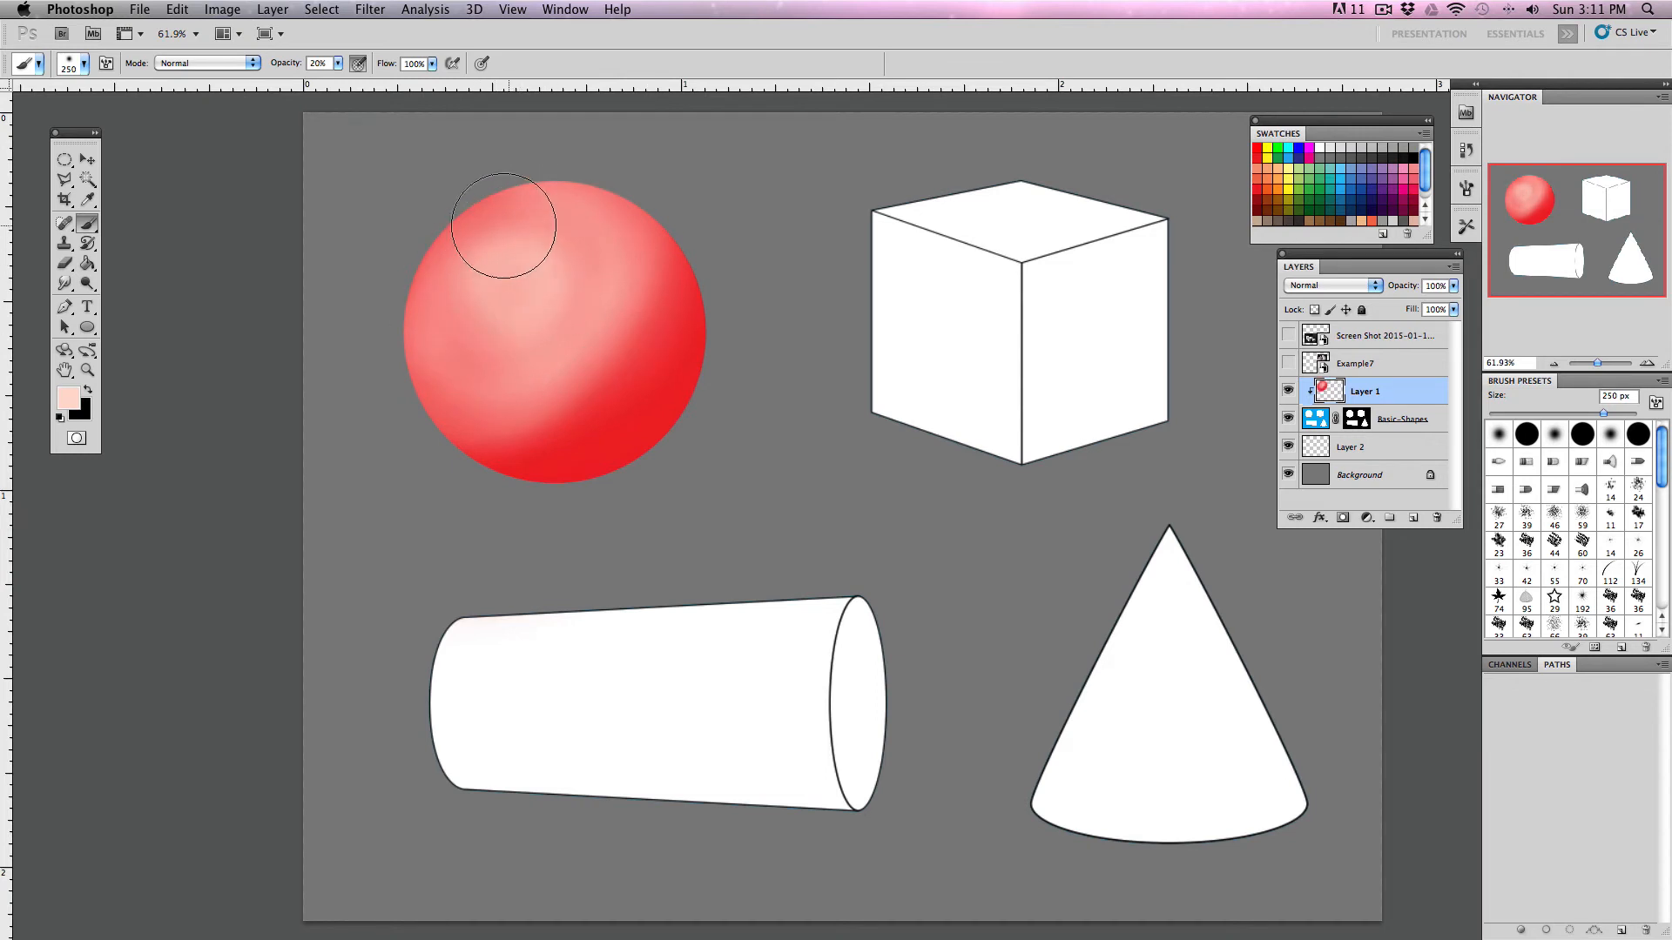
pyautogui.moveTo(503, 226)
pyautogui.mouseDown()
pyautogui.moveTo(400, 255)
pyautogui.moveTo(454, 426)
pyautogui.moveTo(575, 412)
pyautogui.moveTo(502, 431)
pyautogui.mouseUp()
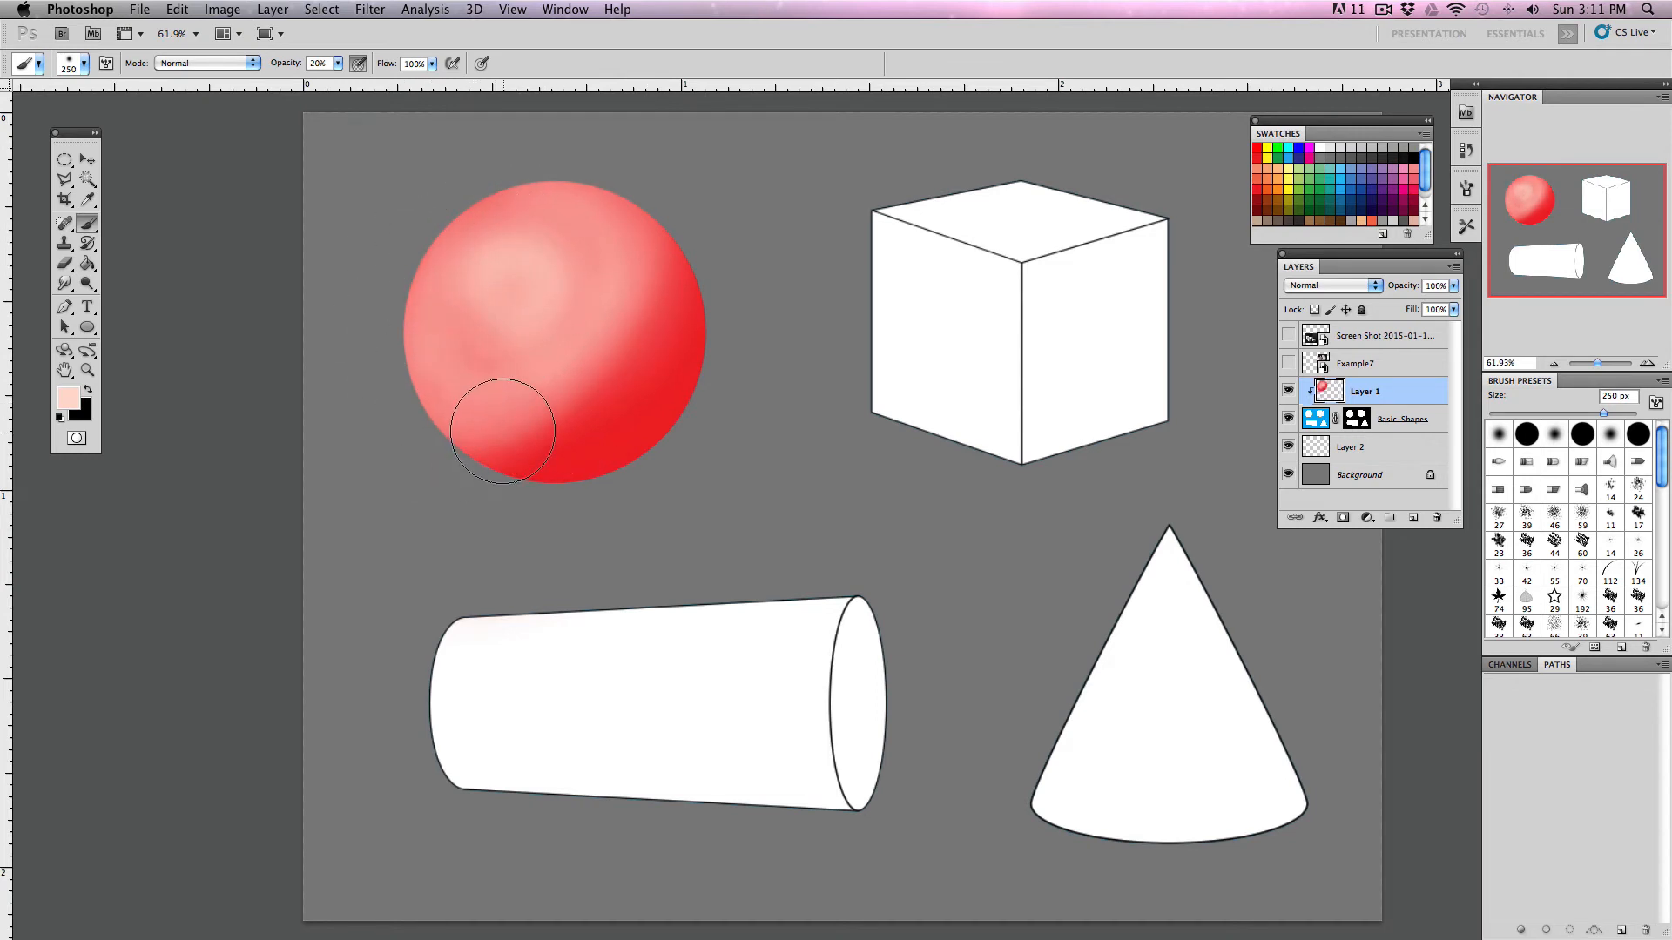
# - Pick the yellow fdff6b and brush a warm glow into the sphere's upper-left highlight at 20% opacity
pyautogui.click(69, 399)
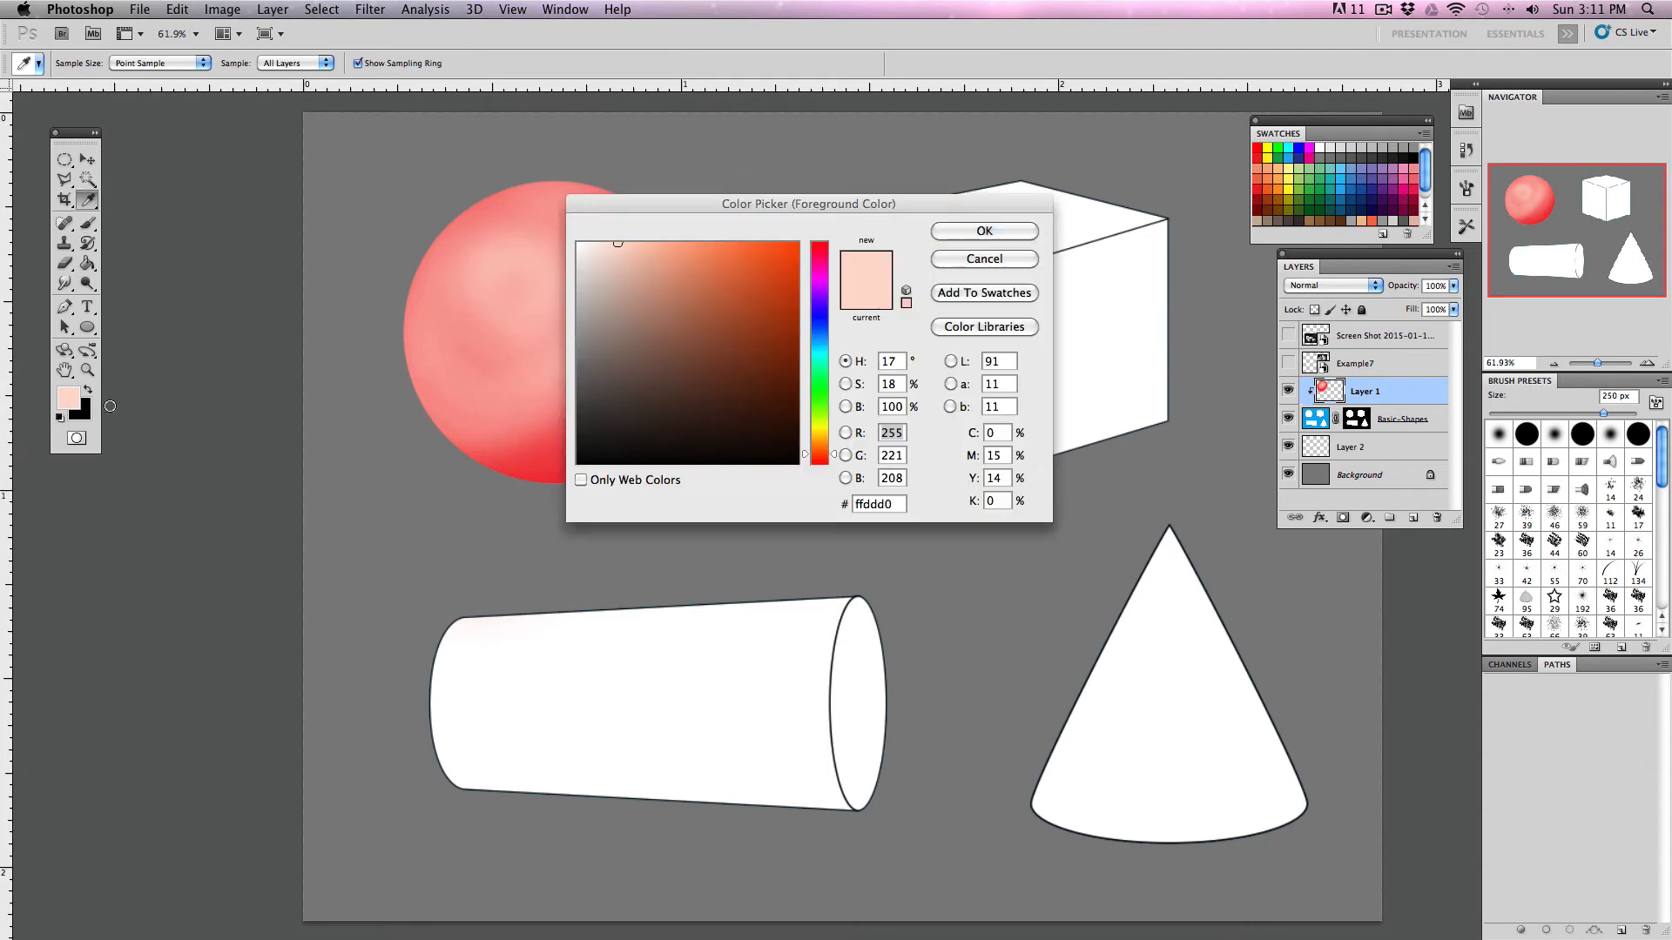
pyautogui.click(818, 426)
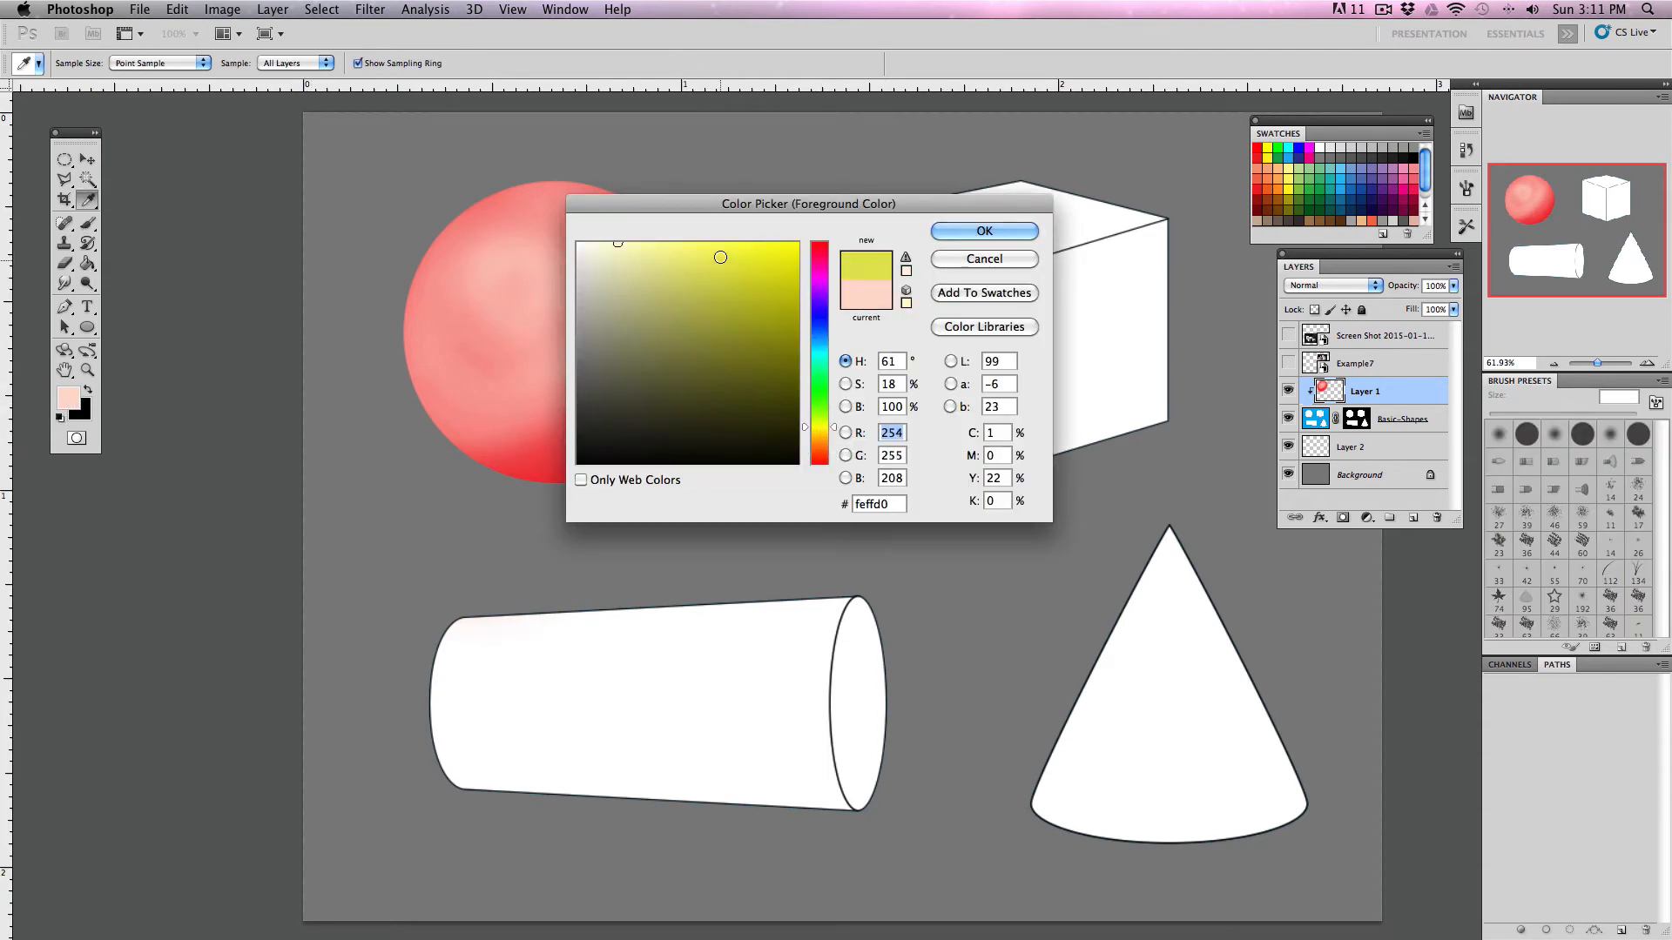
pyautogui.click(705, 243)
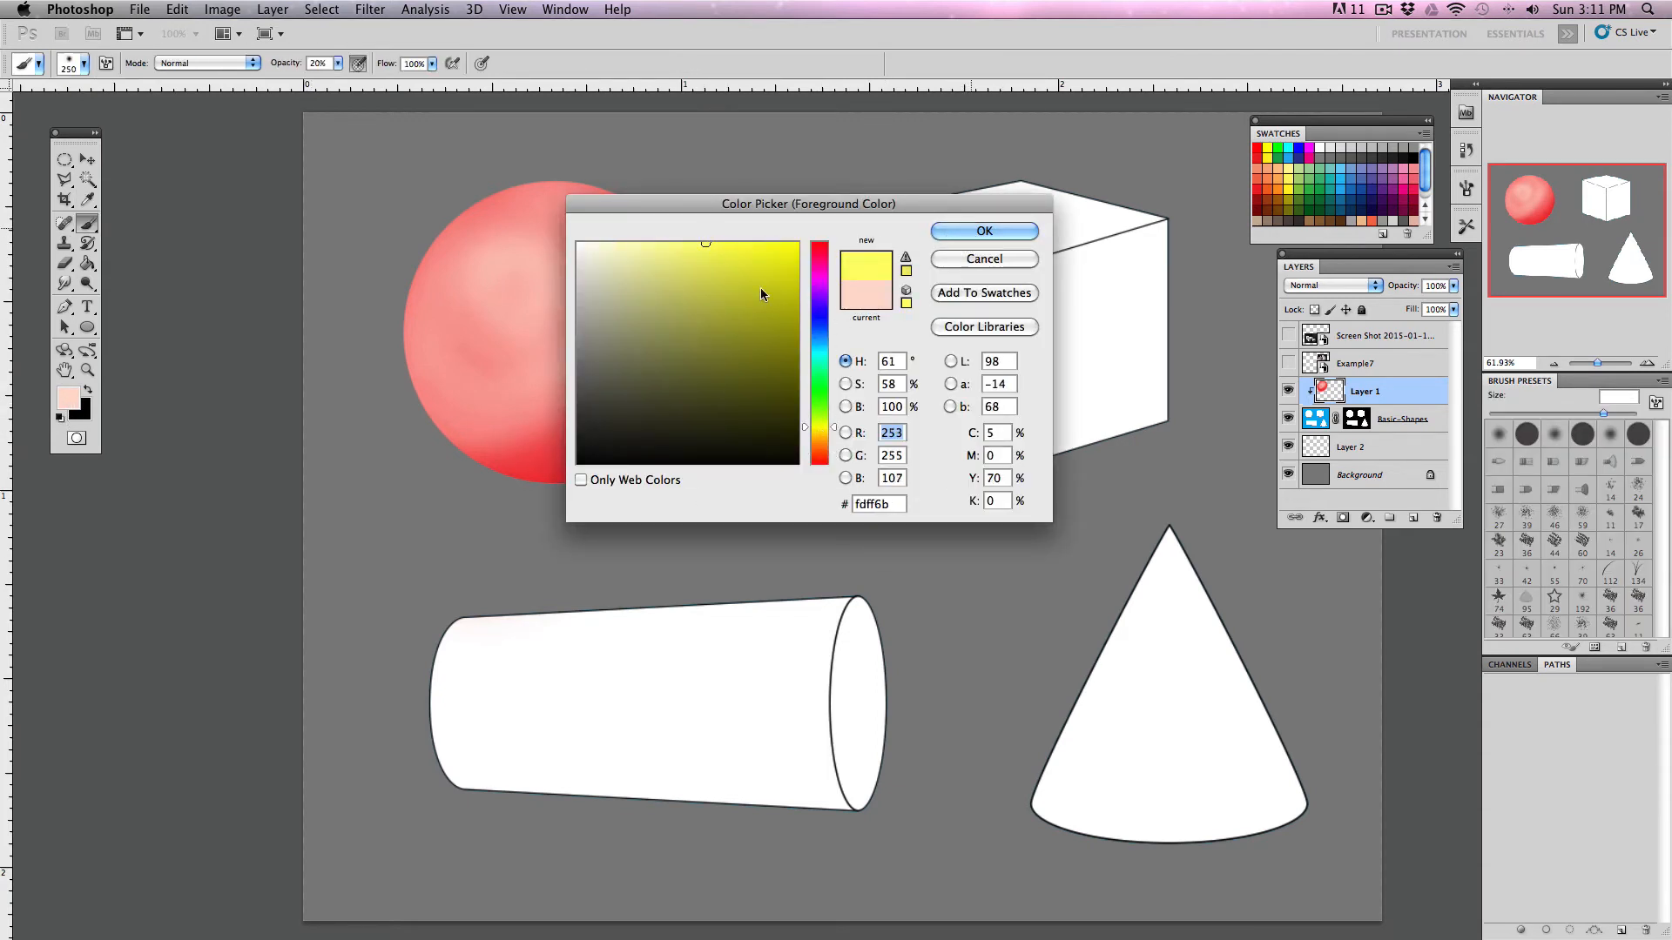
pyautogui.press('Return')
pyautogui.moveTo(504, 306)
pyautogui.mouseDown()
pyautogui.moveTo(561, 401)
pyautogui.moveTo(502, 256)
pyautogui.moveTo(410, 357)
pyautogui.moveTo(508, 355)
pyautogui.moveTo(455, 297)
pyautogui.moveTo(560, 361)
pyautogui.moveTo(459, 293)
pyautogui.moveTo(530, 207)
pyautogui.moveTo(415, 347)
pyautogui.moveTo(558, 385)
pyautogui.moveTo(464, 416)
pyautogui.moveTo(606, 201)
pyautogui.mouseUp()
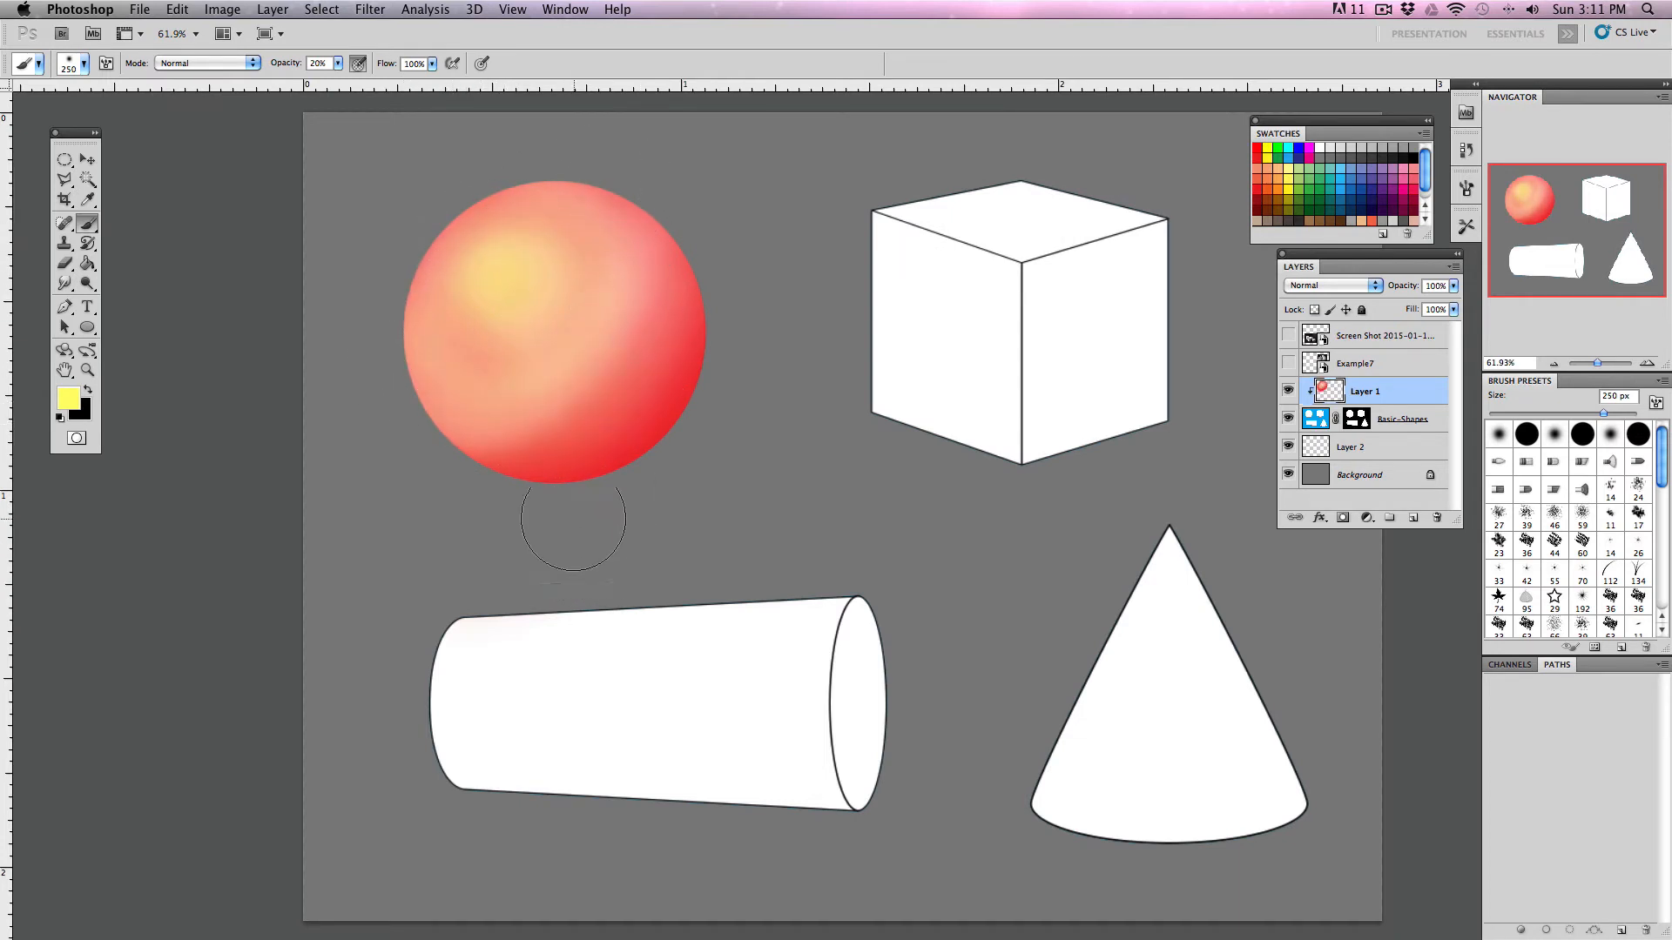
pyautogui.moveTo(573, 520)
pyautogui.mouseDown()
pyautogui.moveTo(489, 261)
pyautogui.moveTo(525, 338)
pyautogui.moveTo(501, 413)
pyautogui.moveTo(472, 320)
pyautogui.moveTo(508, 335)
pyautogui.moveTo(456, 288)
pyautogui.moveTo(462, 331)
pyautogui.mouseUp()
# - Pick the muted red d14338 and blend it over the right-hand transition between the sphere's light and shadow areas
pyautogui.click(75, 407)
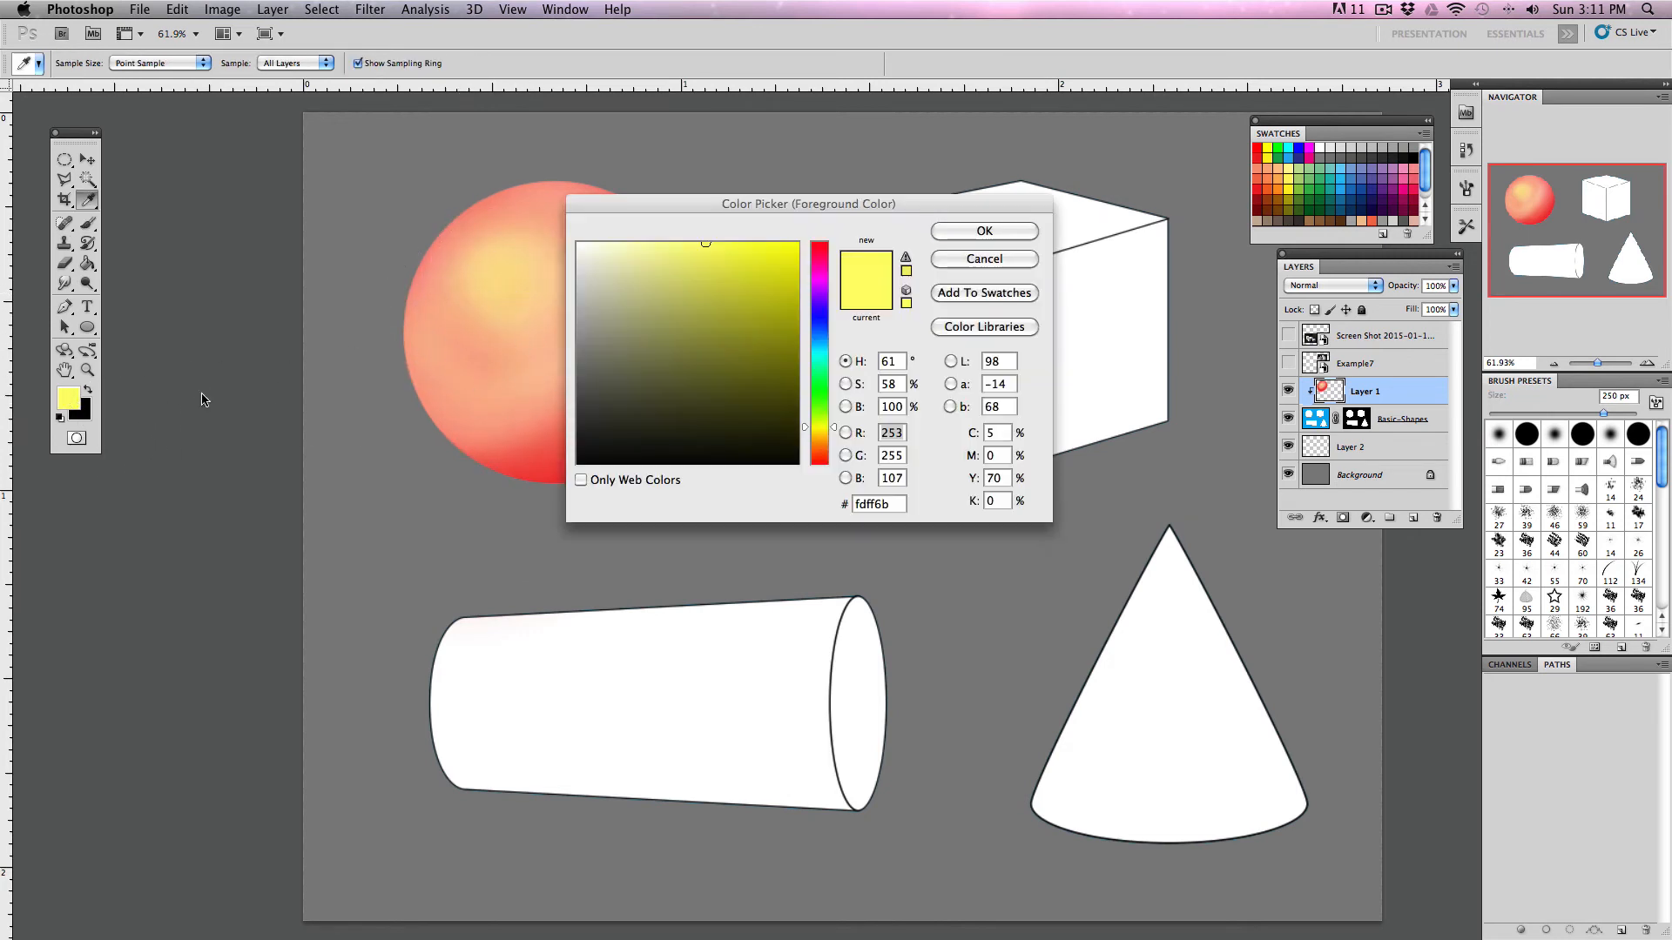
pyautogui.click(822, 464)
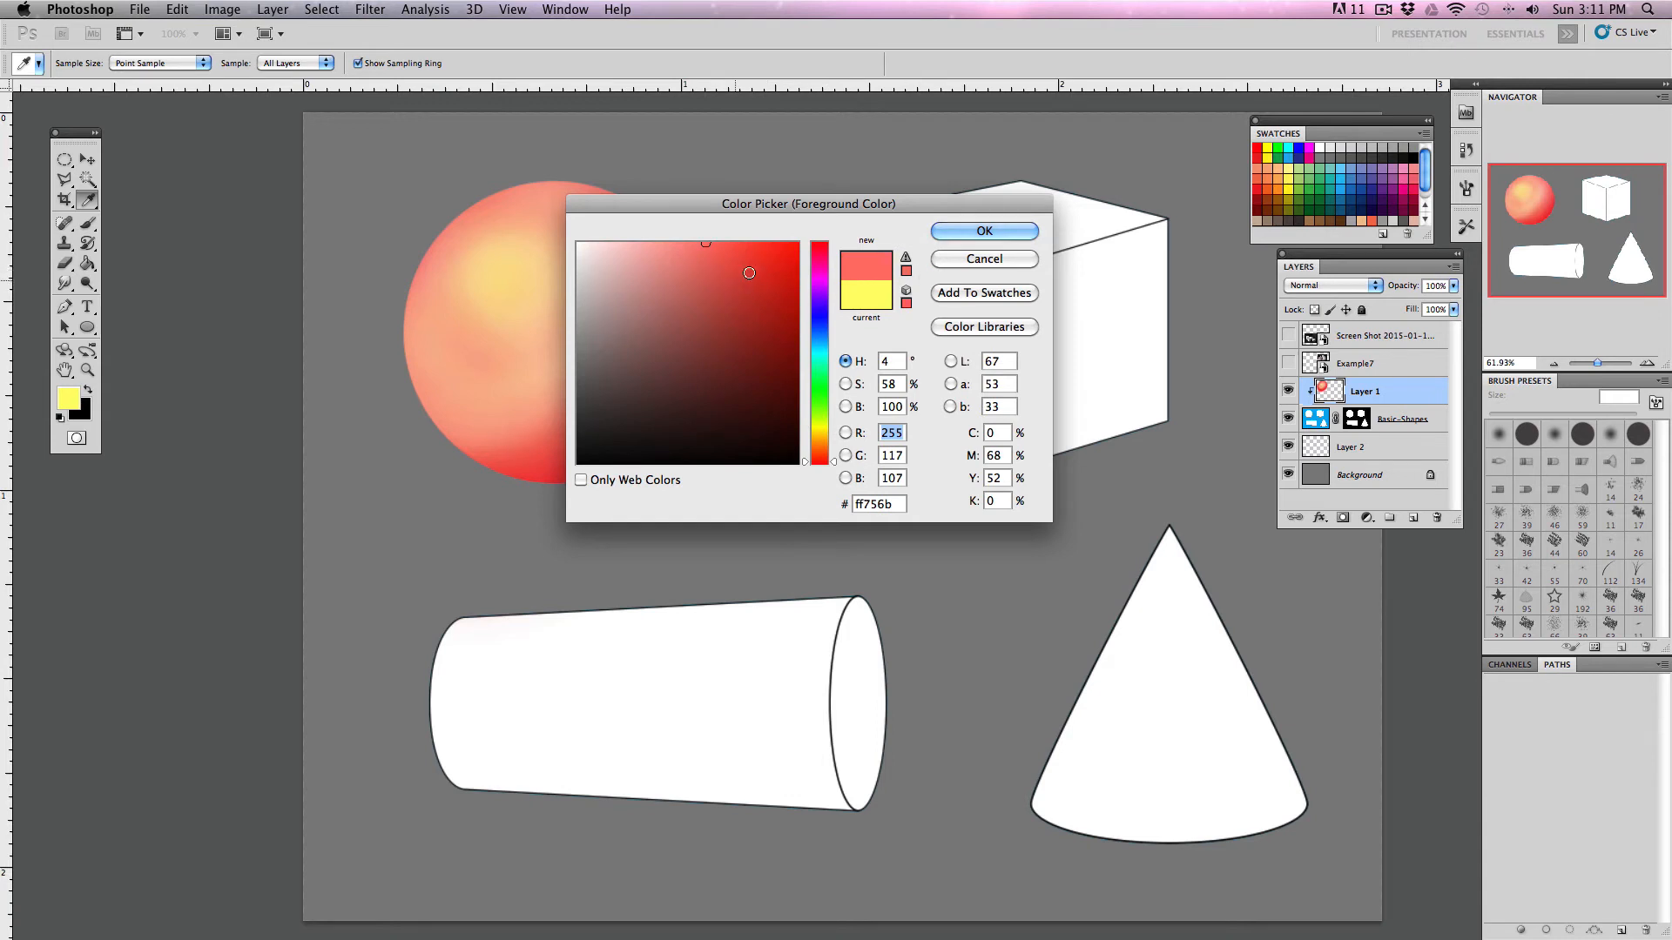
pyautogui.click(742, 279)
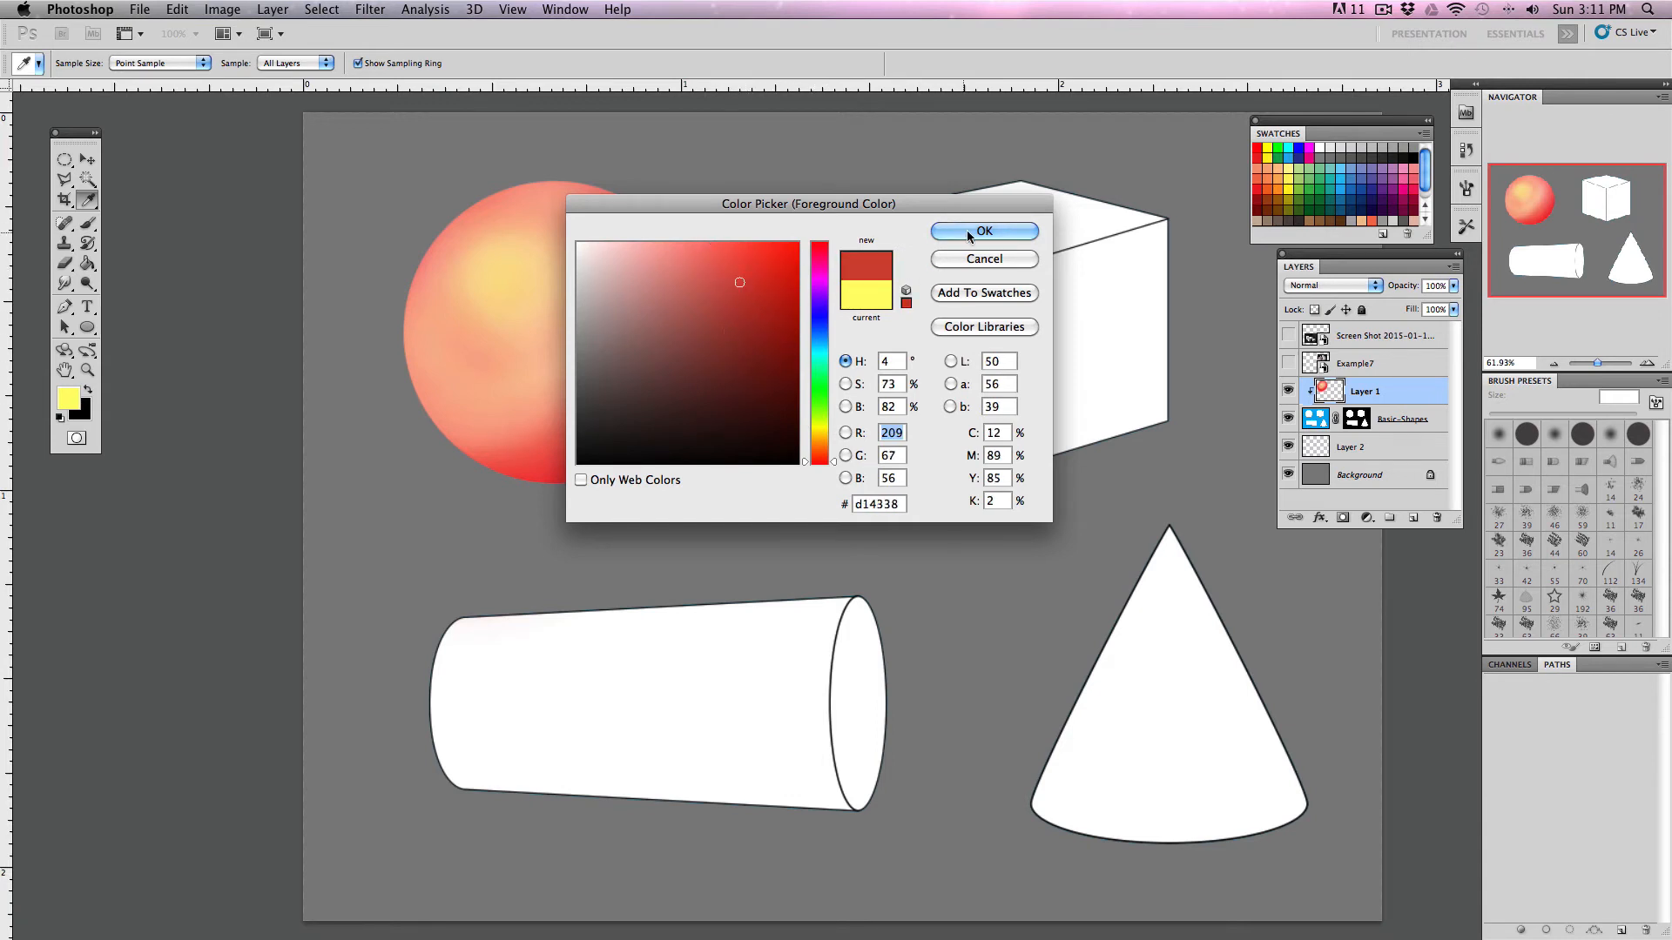
pyautogui.click(984, 231)
pyautogui.moveTo(625, 248)
pyautogui.mouseDown()
pyautogui.moveTo(593, 370)
pyautogui.moveTo(463, 428)
pyautogui.moveTo(605, 376)
pyautogui.mouseUp()
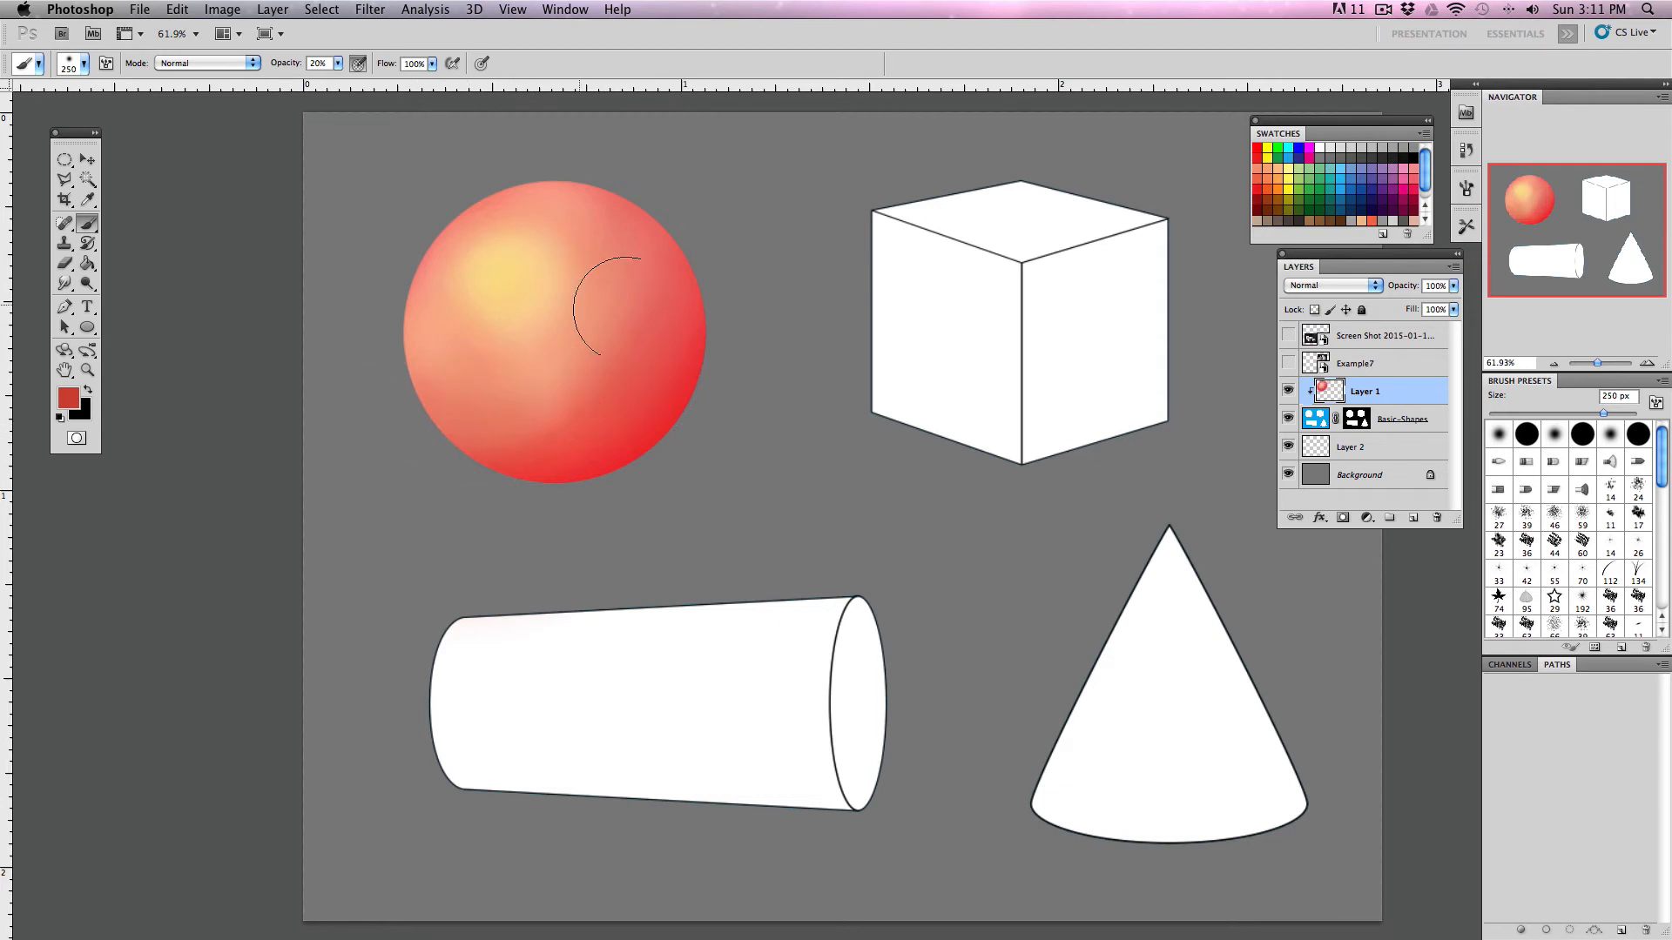
# - Pick a dark brownish red and shade the sphere's right and lower edges with a 250 px brush at 20% opacity
pyautogui.click(68, 398)
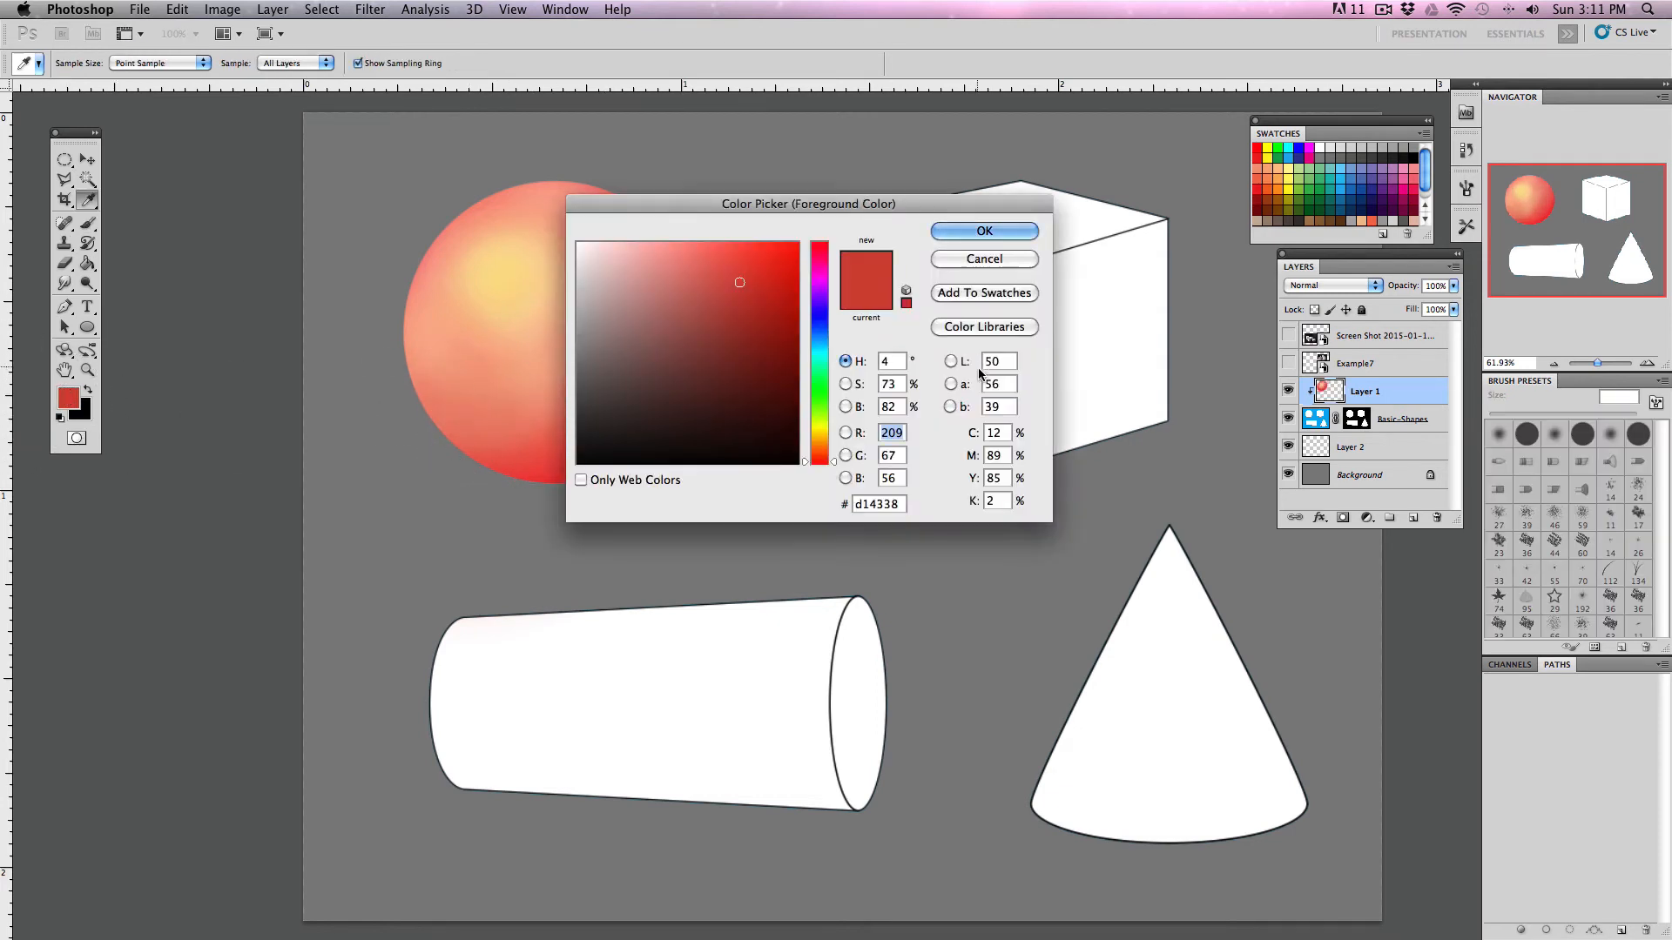
pyautogui.moveTo(765, 368)
pyautogui.mouseDown()
pyautogui.moveTo(755, 390)
pyautogui.moveTo(776, 412)
pyautogui.moveTo(771, 388)
pyautogui.mouseUp()
pyautogui.click(982, 232)
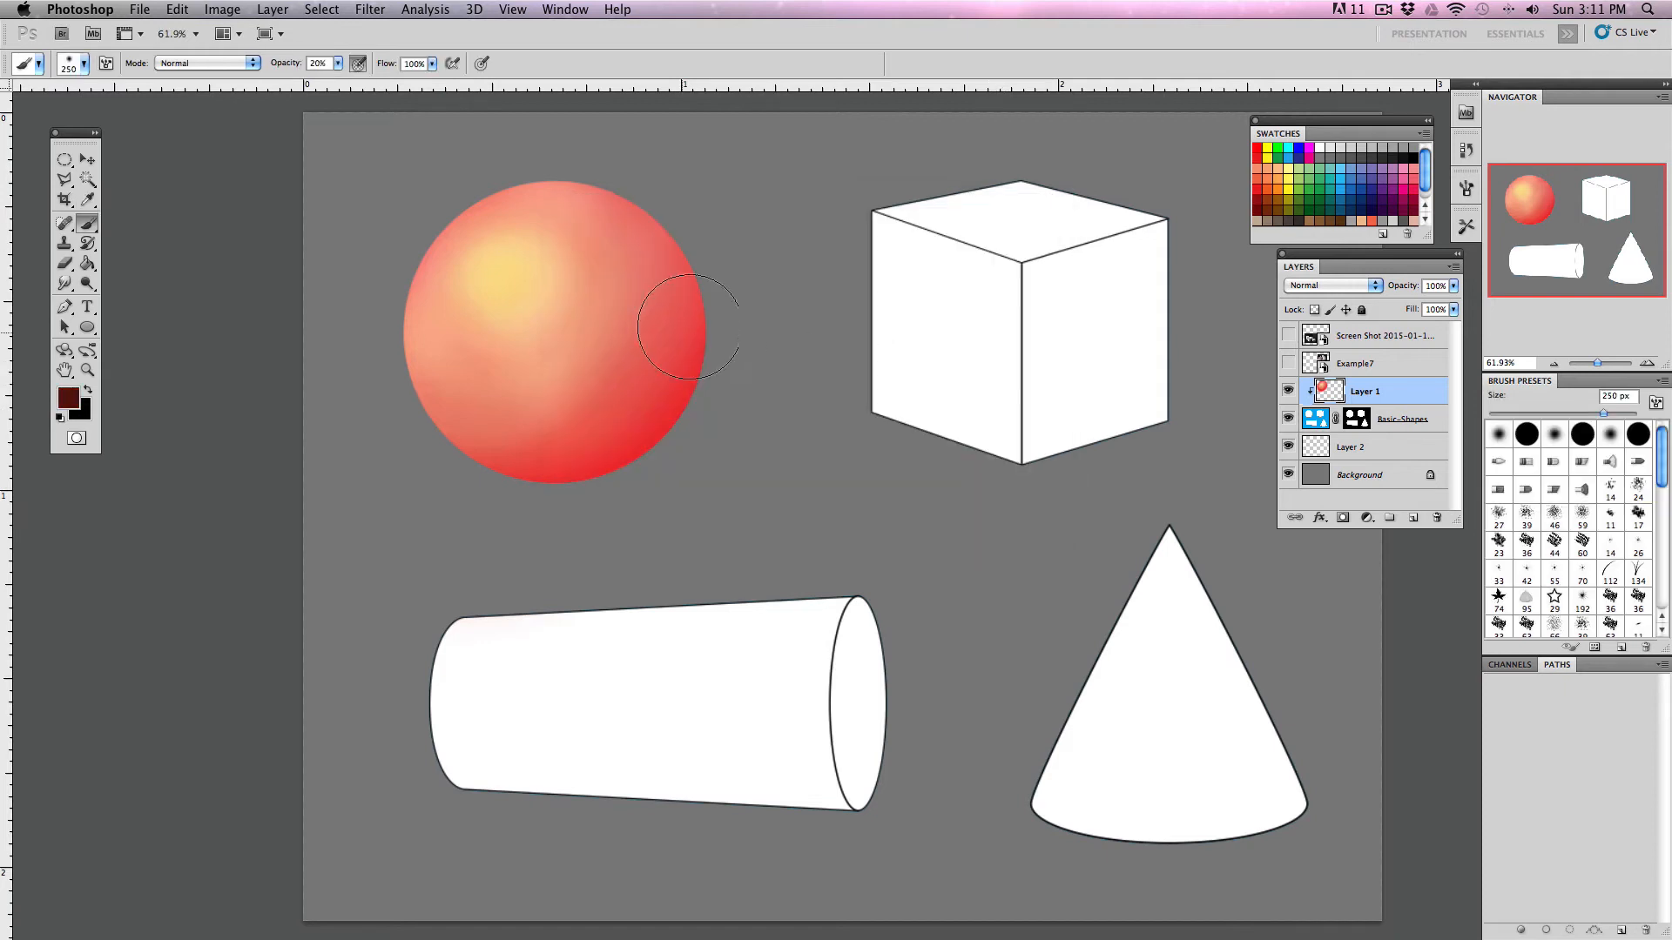
pyautogui.moveTo(665, 328); pyautogui.dragTo(735, 436)
pyautogui.moveTo(630, 444)
pyautogui.mouseDown()
pyautogui.moveTo(626, 512)
pyautogui.moveTo(475, 471)
pyautogui.moveTo(695, 350)
pyautogui.moveTo(662, 366)
pyautogui.moveTo(652, 217)
pyautogui.moveTo(727, 301)
pyautogui.mouseUp()
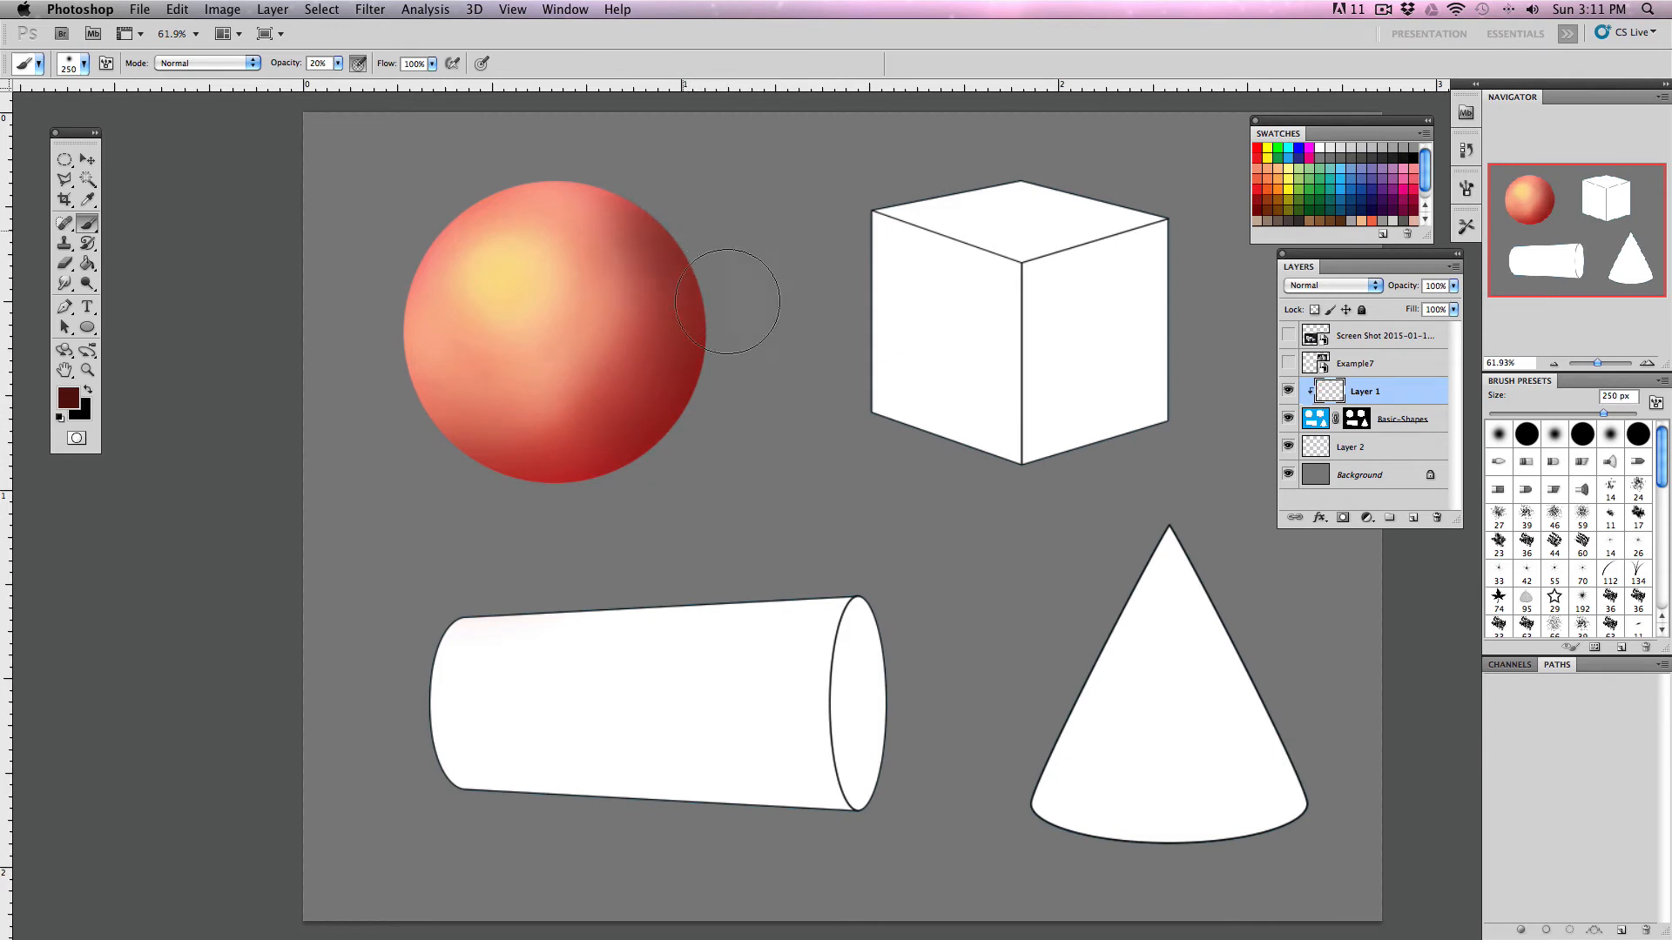
pyautogui.moveTo(406, 455)
pyautogui.mouseDown()
pyautogui.moveTo(582, 476)
pyautogui.moveTo(641, 317)
pyautogui.mouseUp()
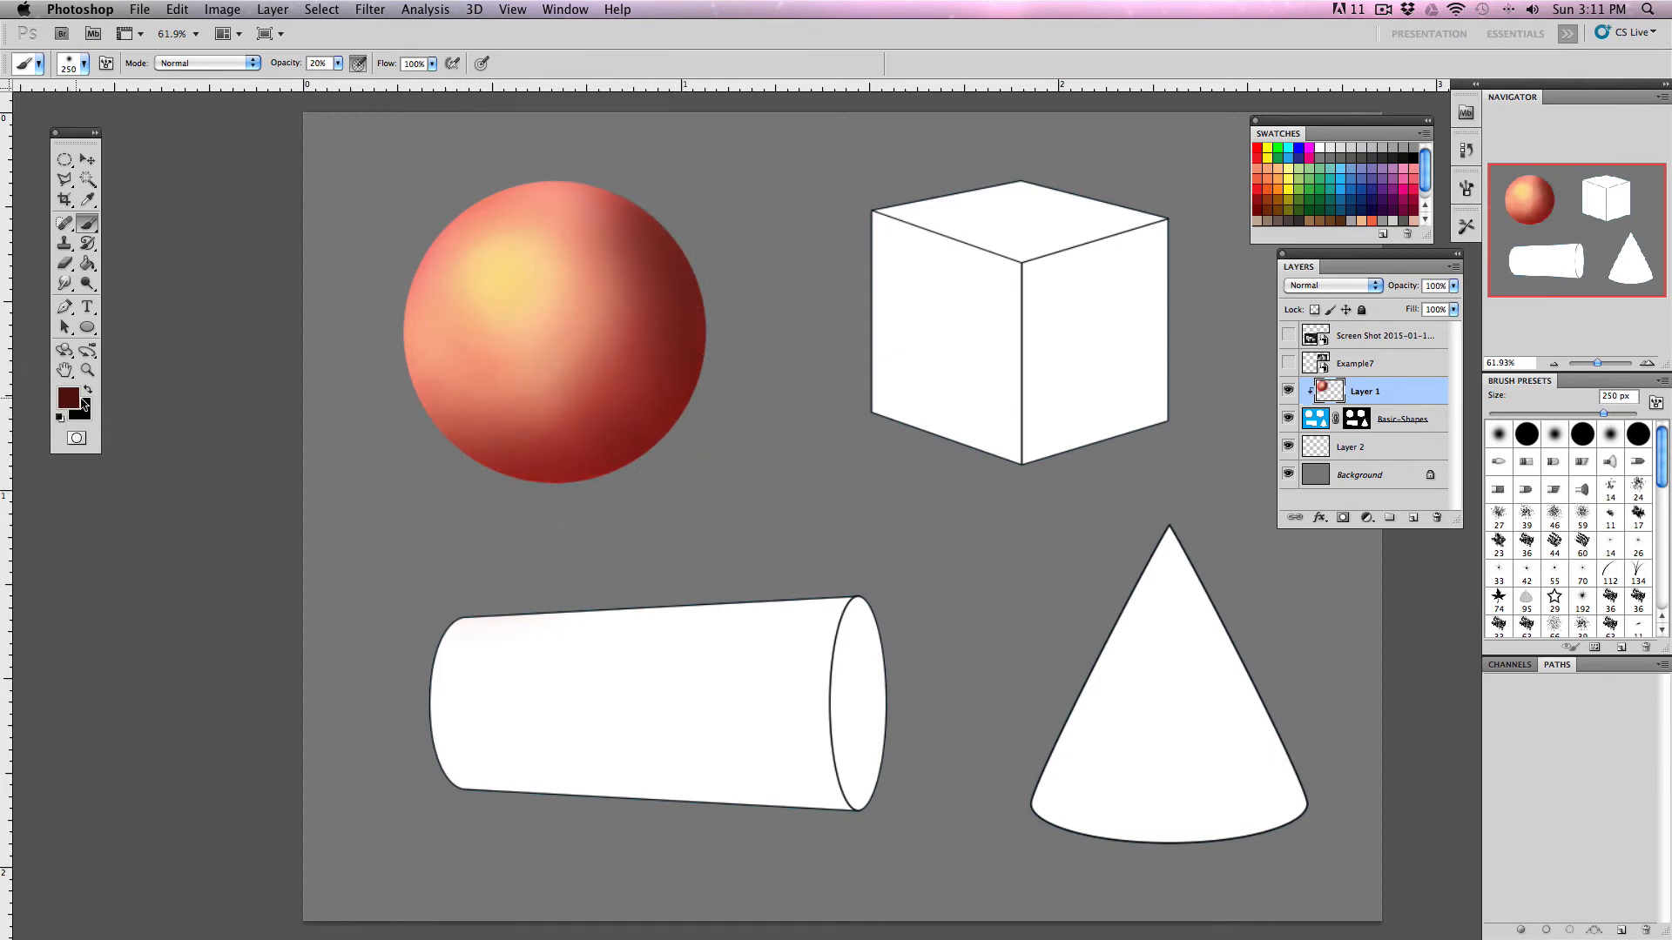
# - Pick the purple 721168 and glaze it over the shadow along the sphere's right and lower edges
pyautogui.click(78, 399)
pyautogui.moveTo(823, 304); pyautogui.dragTo(823, 275)
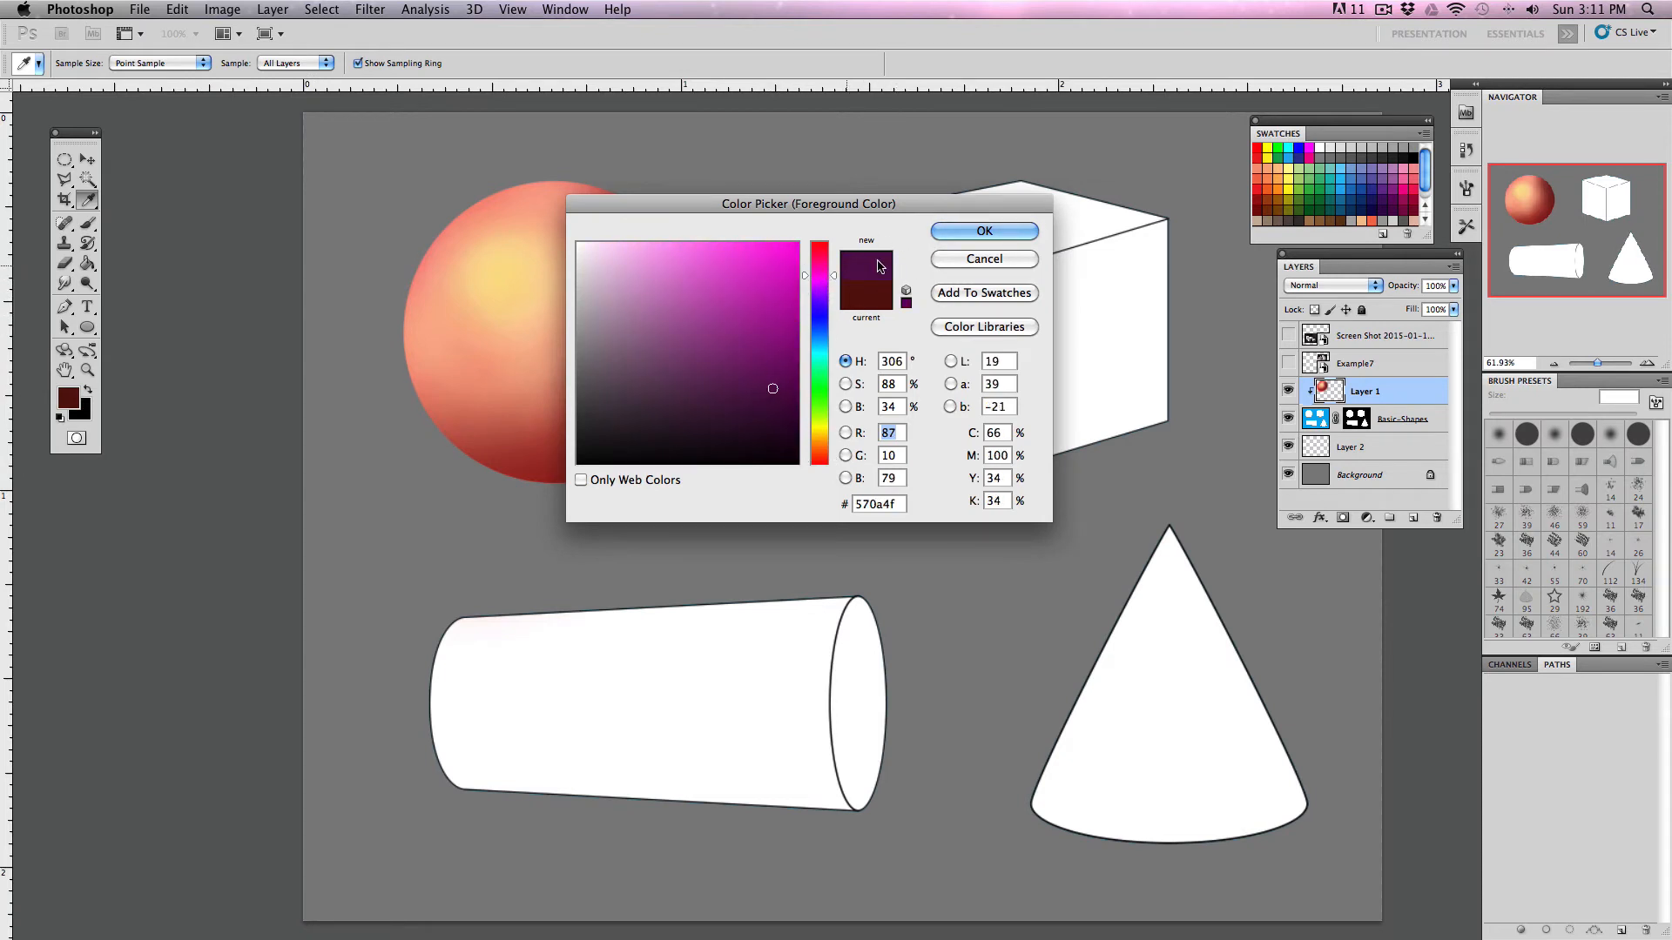
pyautogui.moveTo(783, 336); pyautogui.dragTo(765, 365)
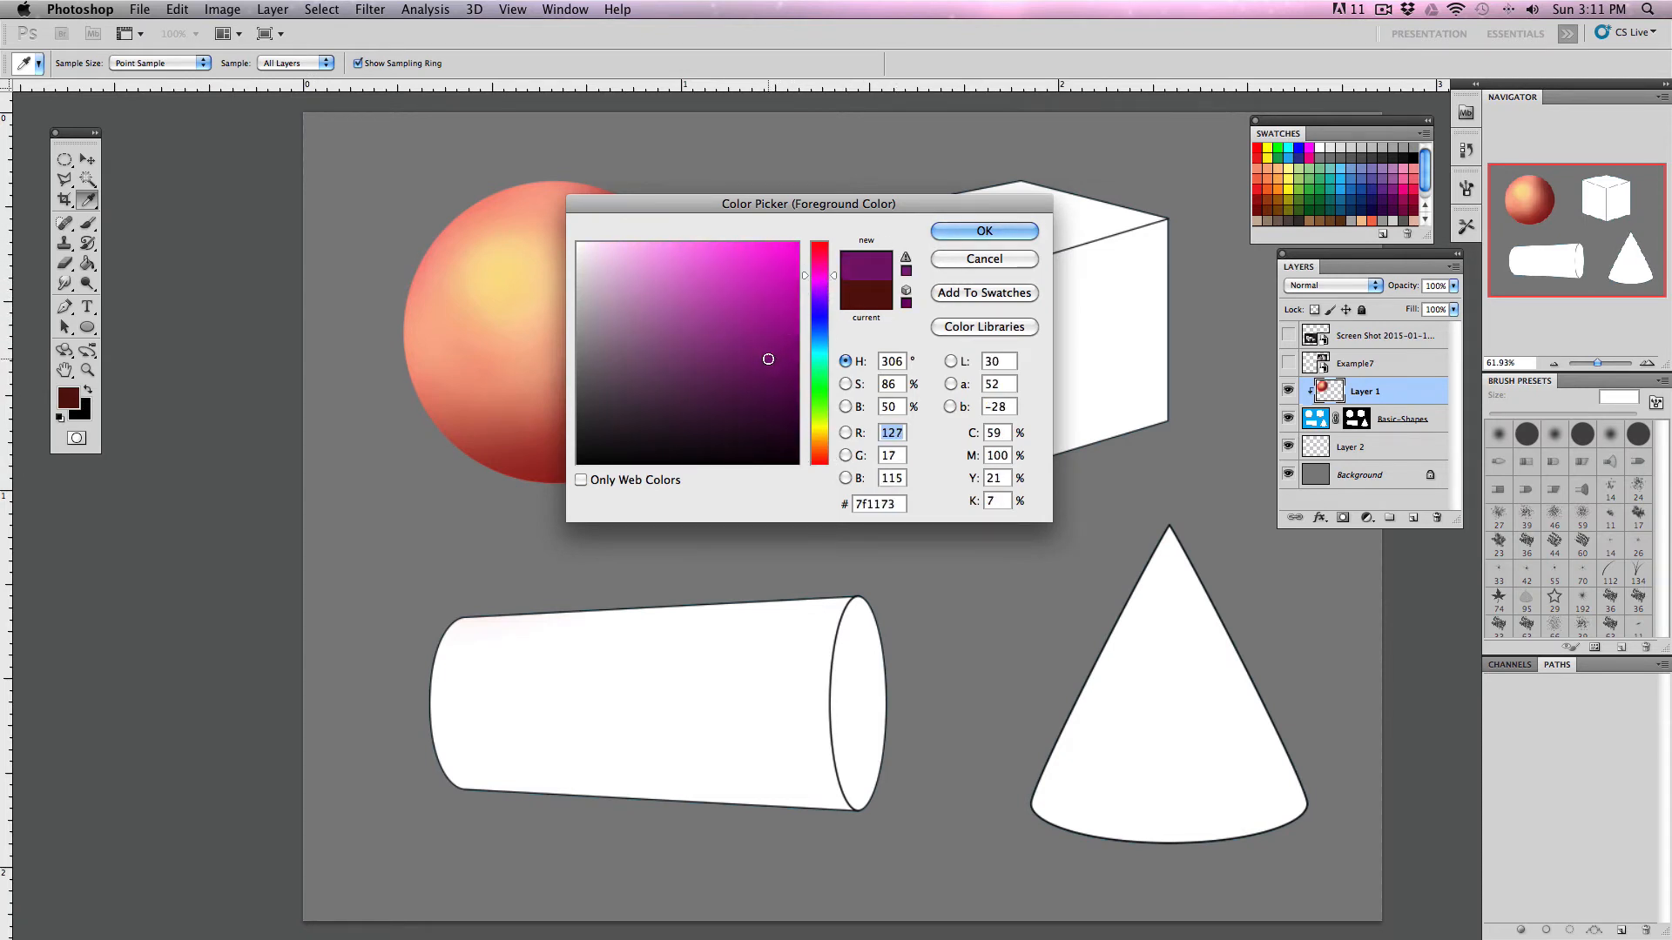
pyautogui.click(970, 237)
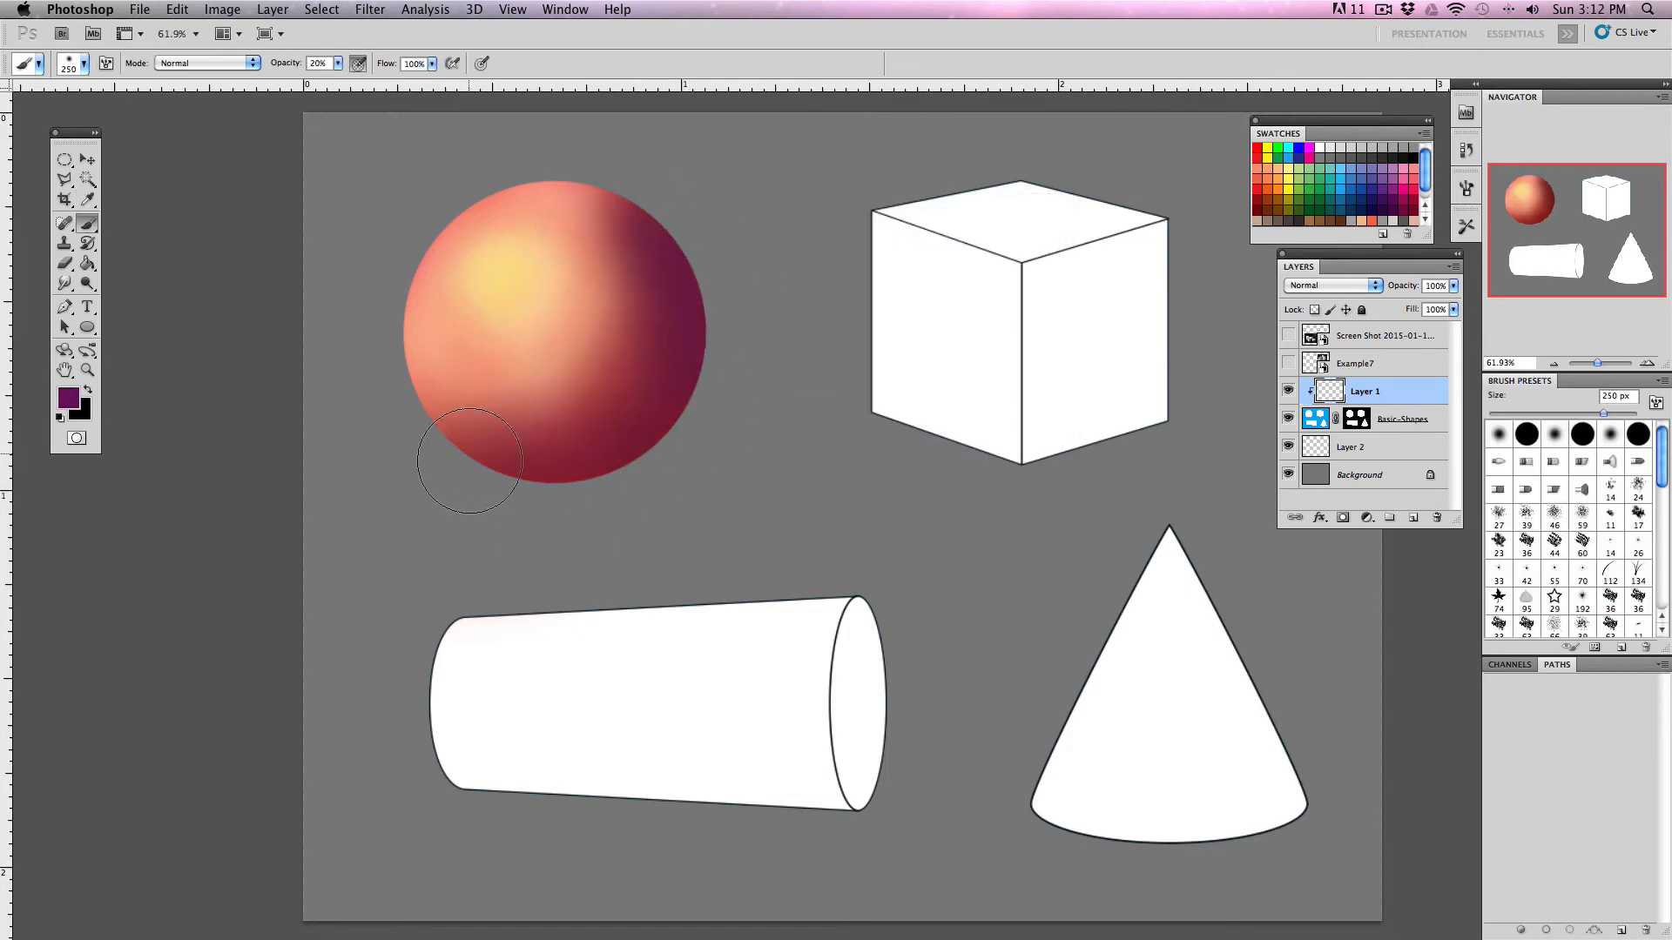
pyautogui.moveTo(659, 266)
pyautogui.mouseDown()
pyautogui.moveTo(661, 223)
pyautogui.moveTo(676, 230)
pyautogui.mouseUp()
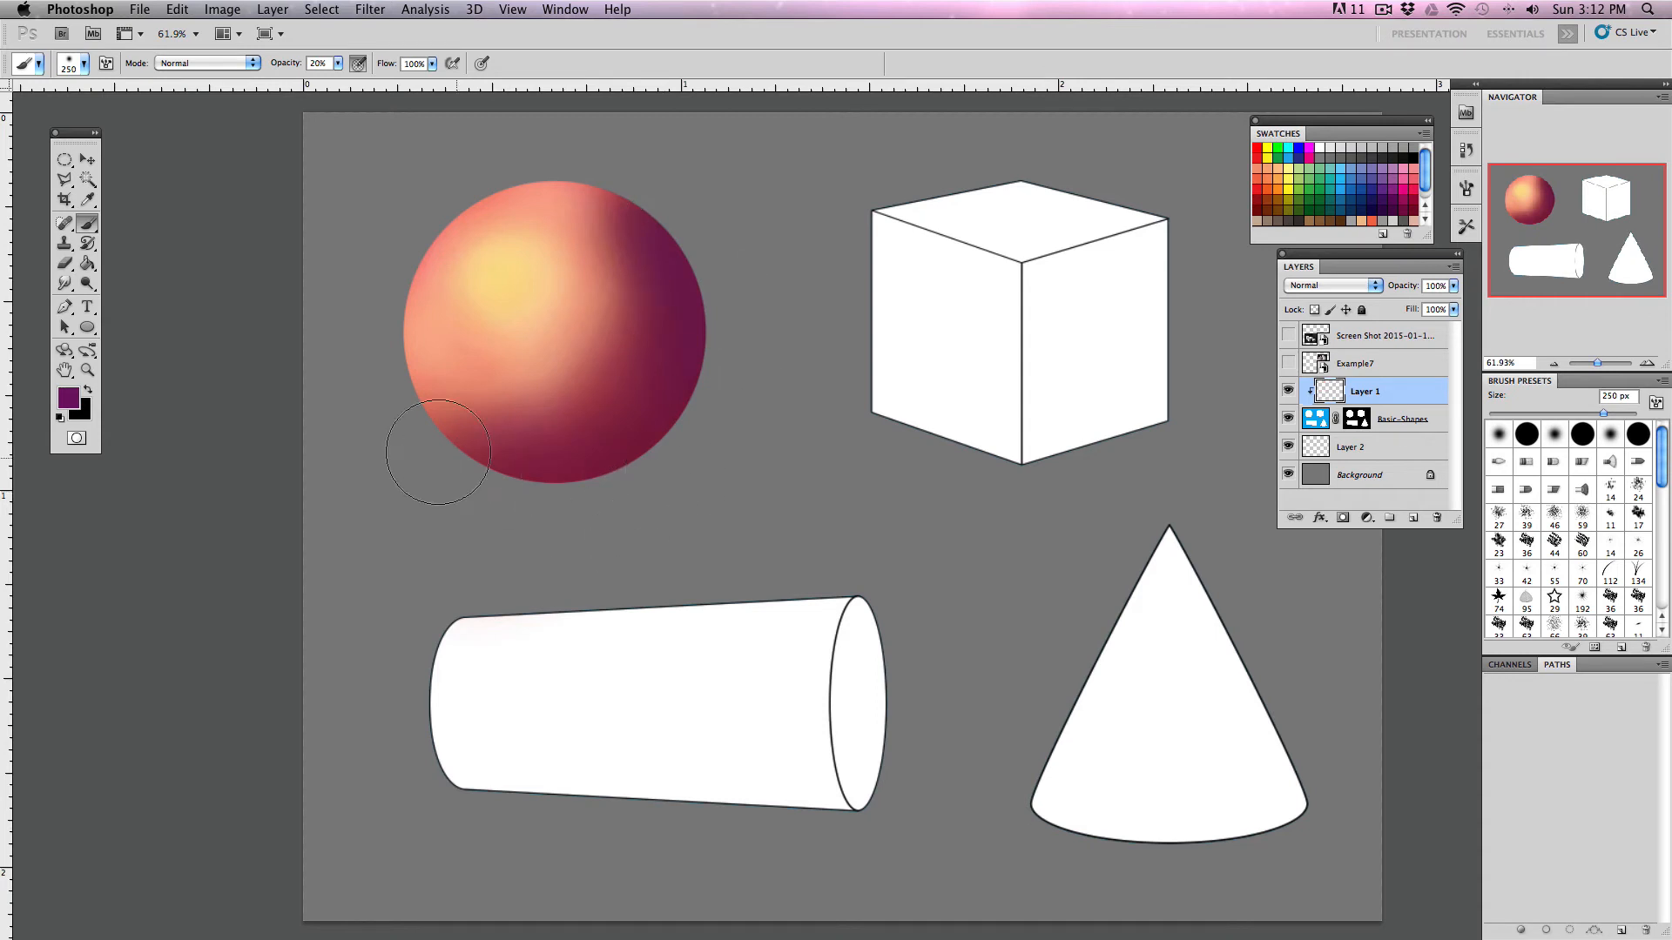
pyautogui.moveTo(438, 461); pyautogui.dragTo(407, 456)
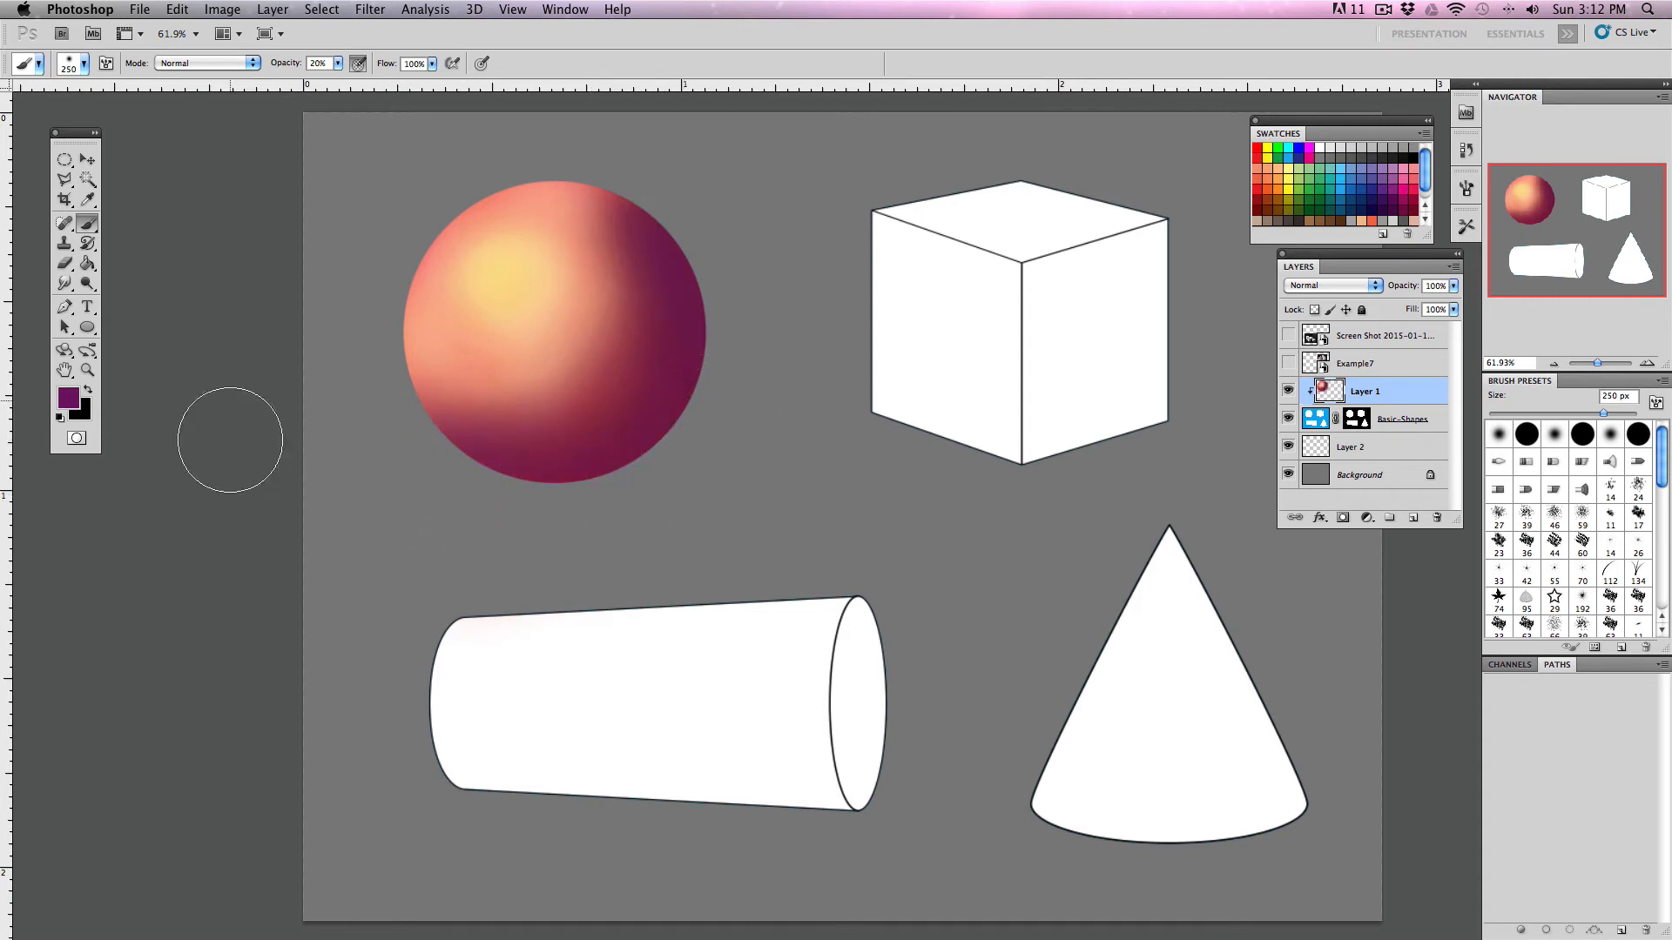
# - Pick a darker purple and deepen the core of the sphere's lower-right shadow at 20% opacity
pyautogui.click(70, 398)
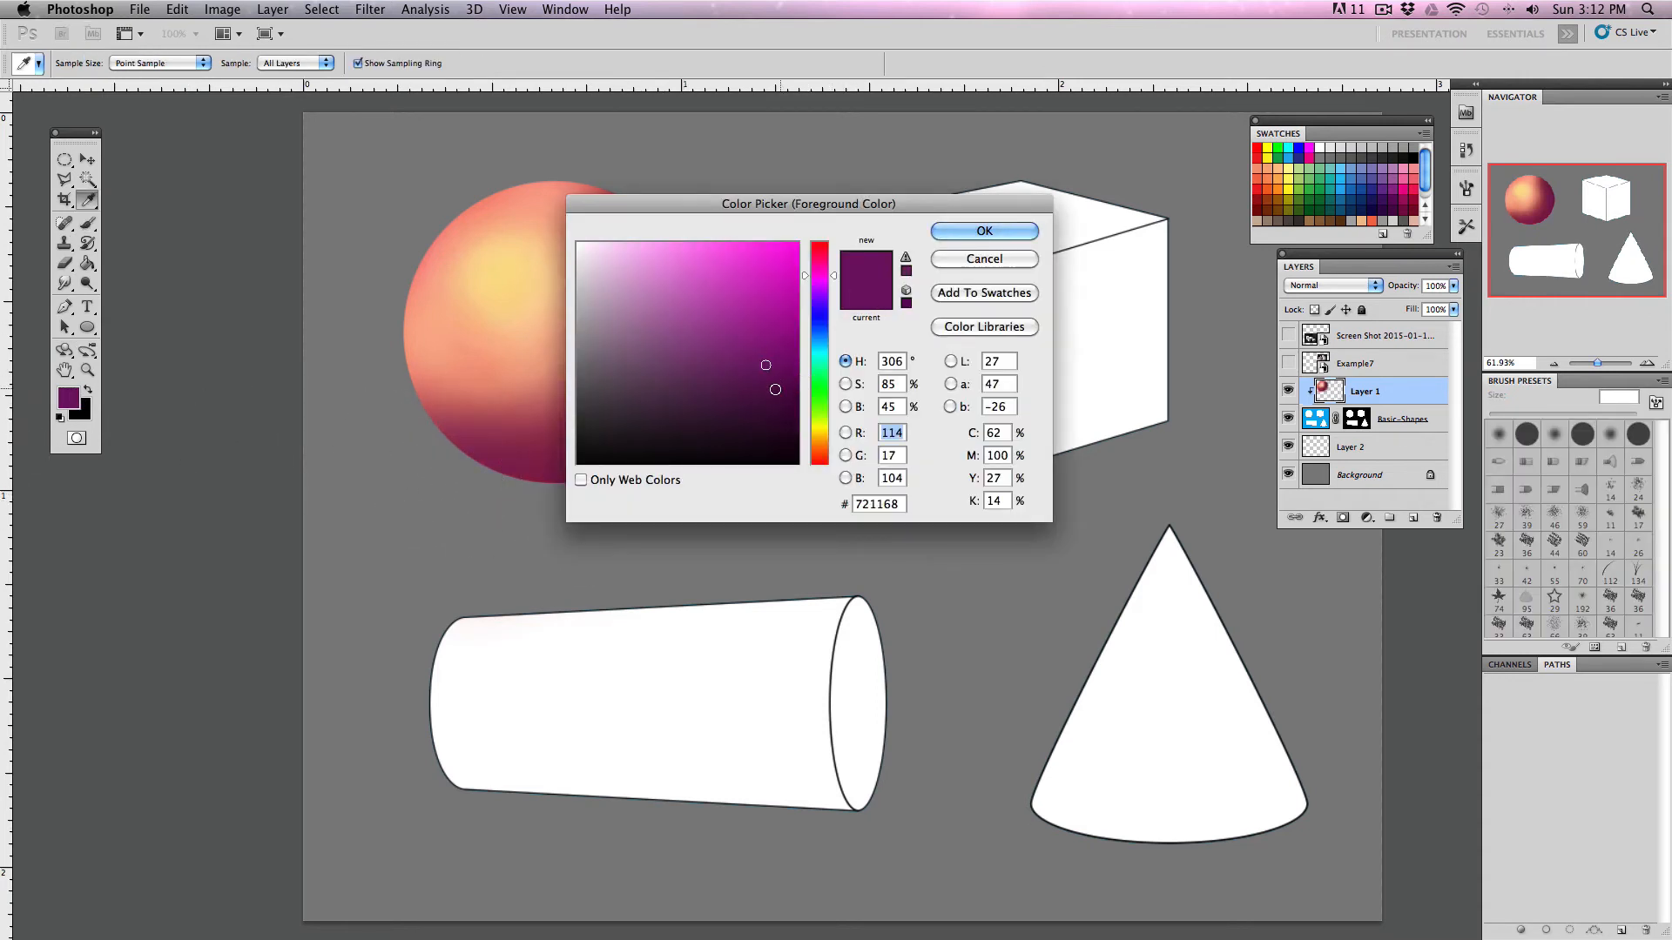
pyautogui.click(779, 402)
pyautogui.click(953, 236)
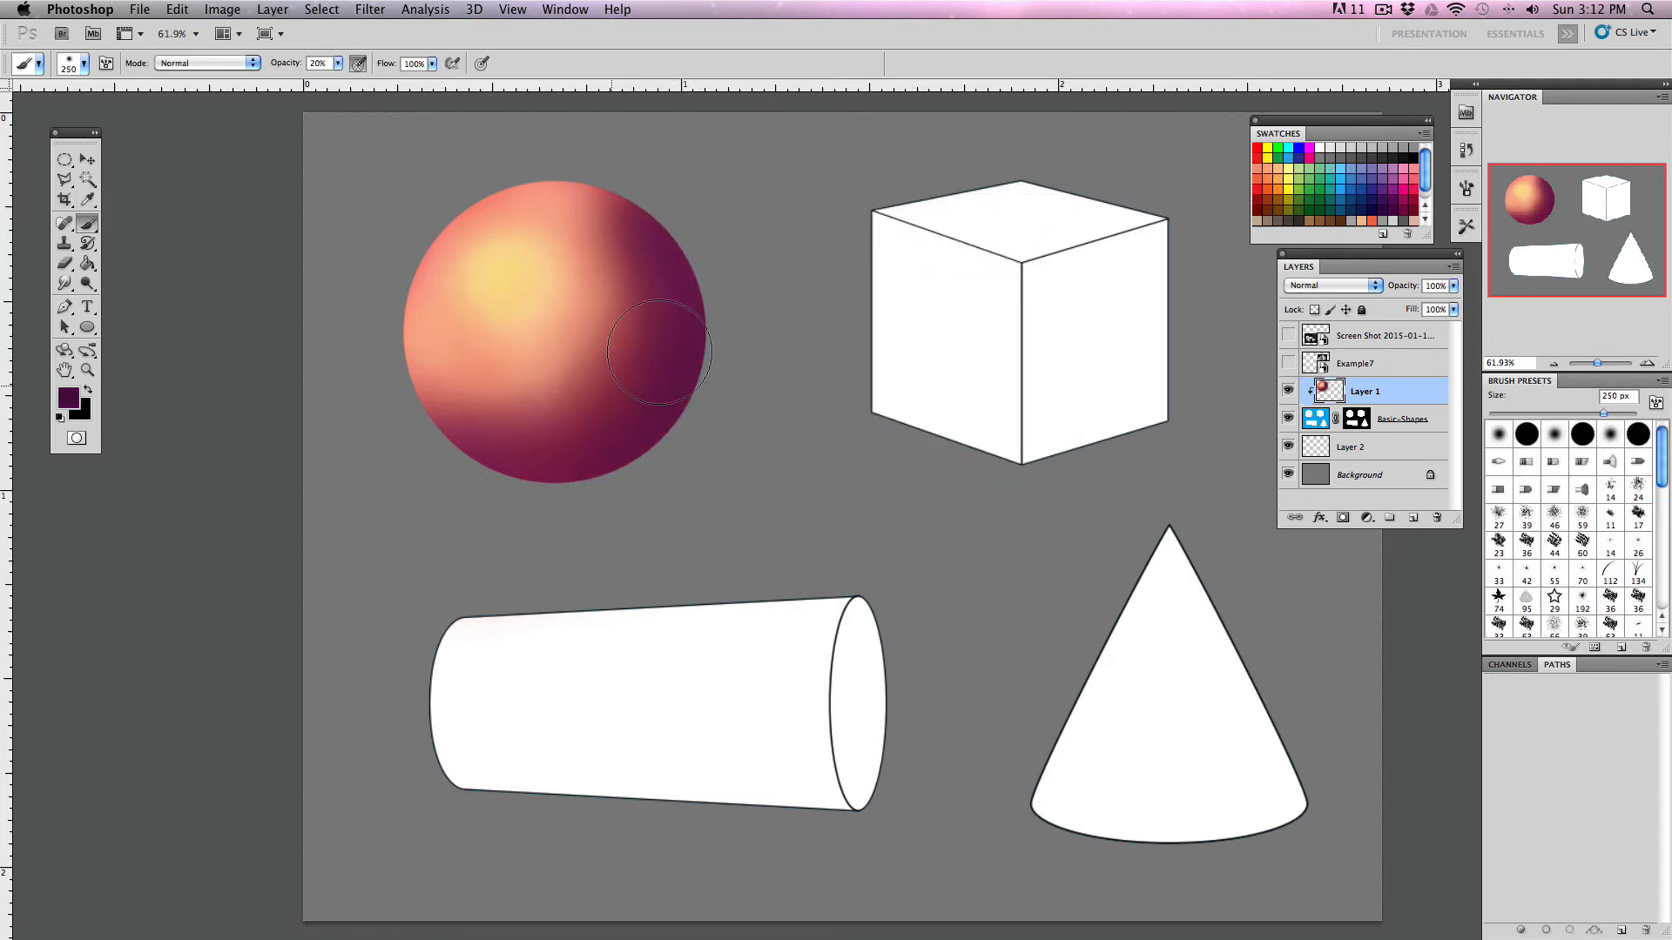
pyautogui.moveTo(659, 352)
pyautogui.mouseDown()
pyautogui.moveTo(666, 289)
pyautogui.moveTo(617, 153)
pyautogui.moveTo(670, 171)
pyautogui.moveTo(730, 290)
pyautogui.moveTo(548, 482)
pyautogui.moveTo(453, 464)
pyautogui.moveTo(615, 471)
pyautogui.moveTo(557, 429)
pyautogui.moveTo(654, 354)
pyautogui.moveTo(671, 293)
pyautogui.mouseUp()
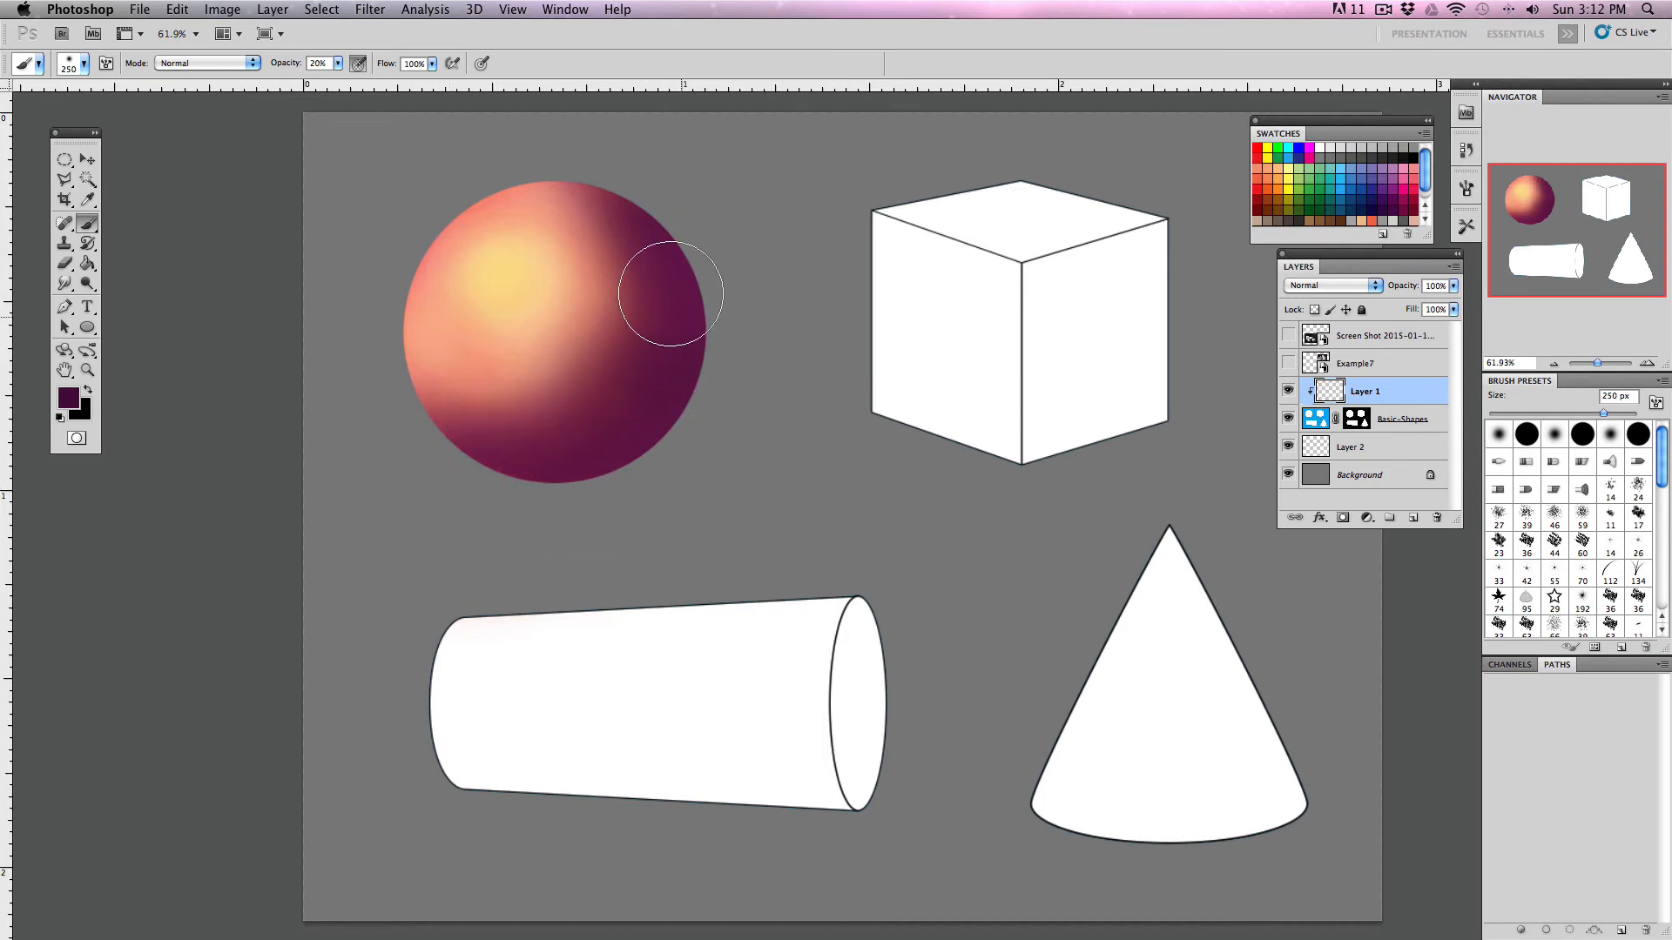
# - Pick the red d73a3a and blend it over the transition between light and shadow on the sphere's upper-right side
pyautogui.click(73, 402)
pyautogui.moveTo(817, 259); pyautogui.dragTo(816, 242)
pyautogui.moveTo(778, 262); pyautogui.dragTo(738, 277)
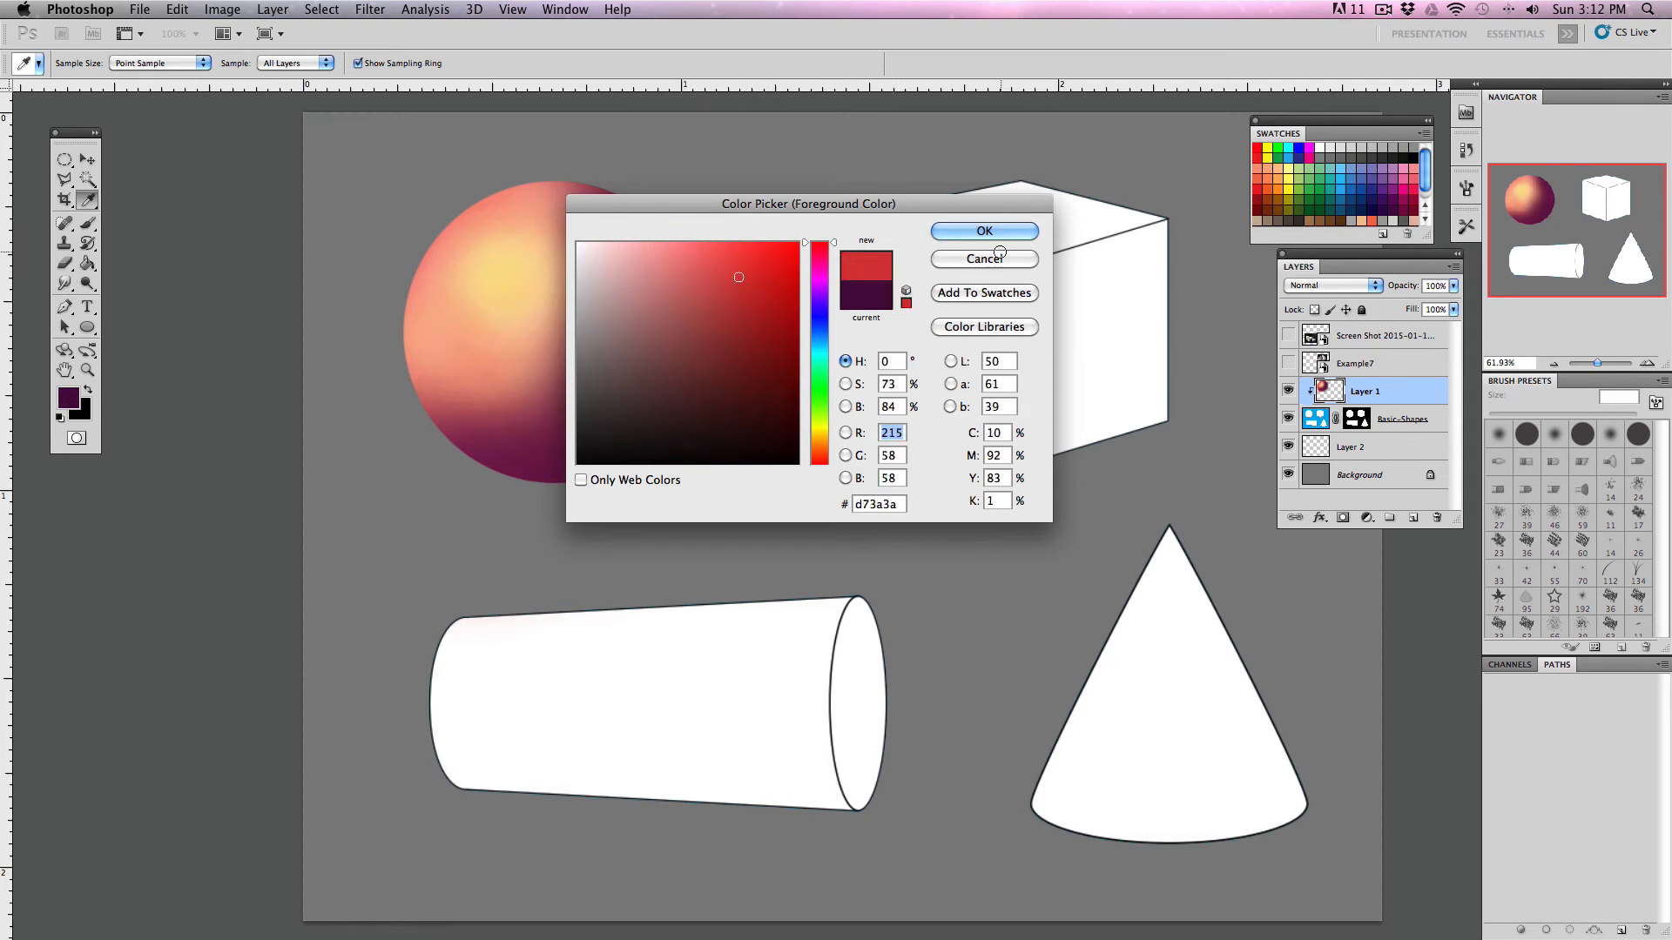
pyautogui.click(936, 233)
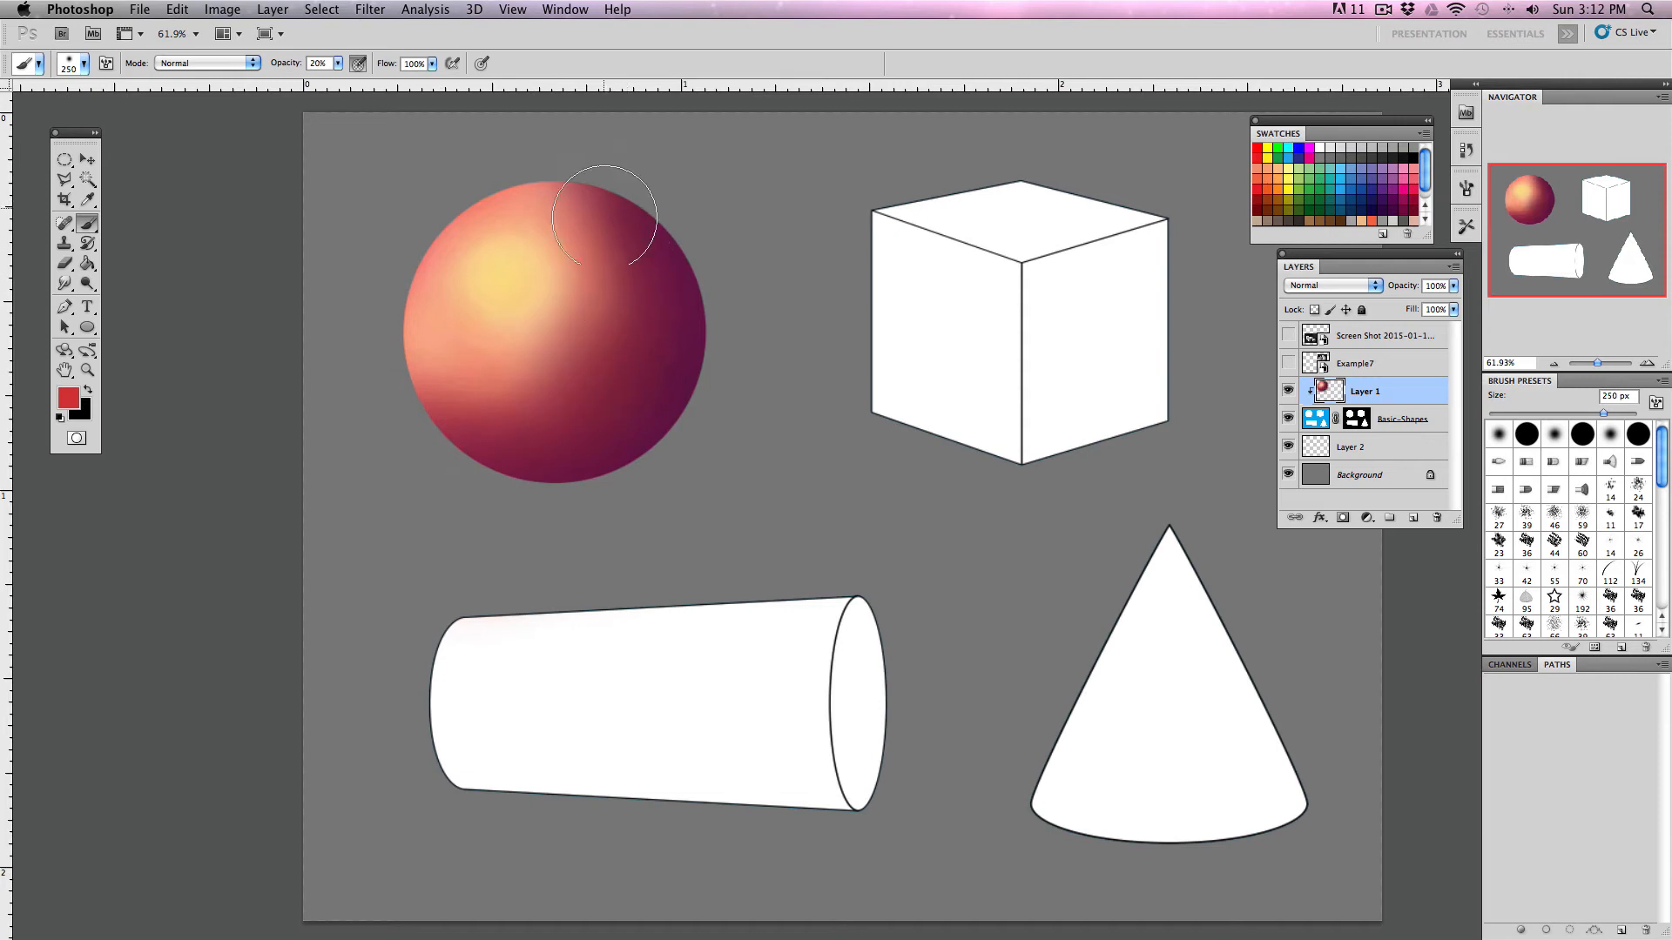
pyautogui.moveTo(604, 218); pyautogui.dragTo(613, 228)
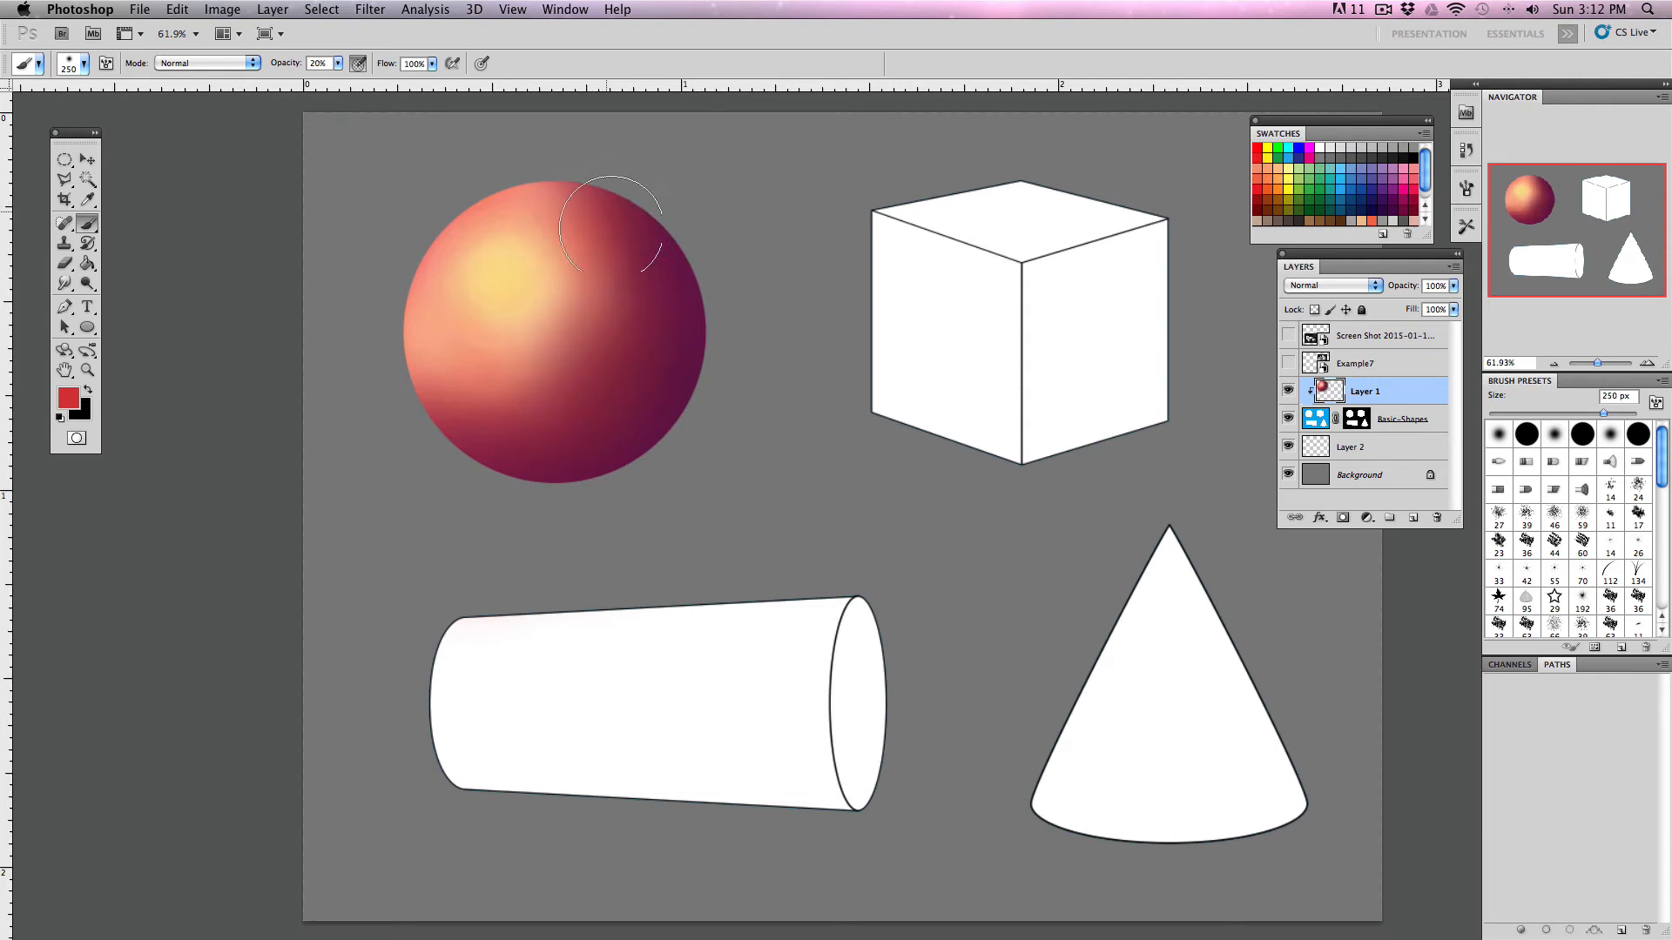
# - Pick the dark navy 080f30 and glaze it along the shadowed right and lower-right edge of the sphere at 20% opacity
pyautogui.click(70, 400)
pyautogui.click(968, 264)
pyautogui.click(69, 399)
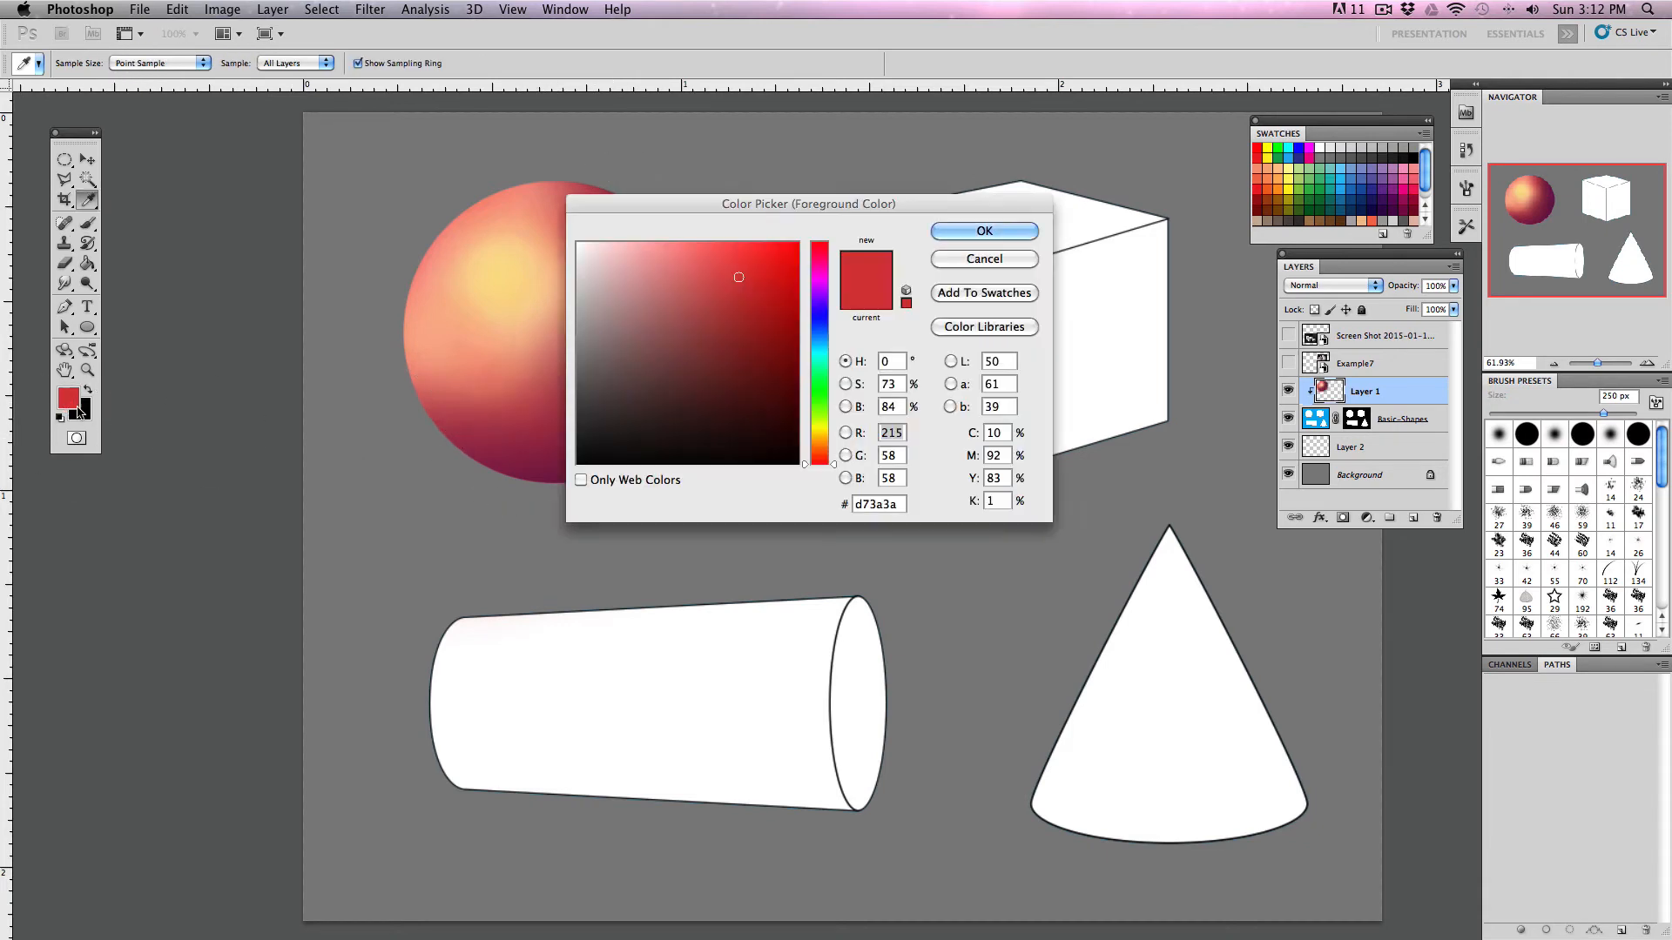
pyautogui.click(818, 322)
pyautogui.moveTo(758, 396); pyautogui.dragTo(761, 422)
pyautogui.click(988, 232)
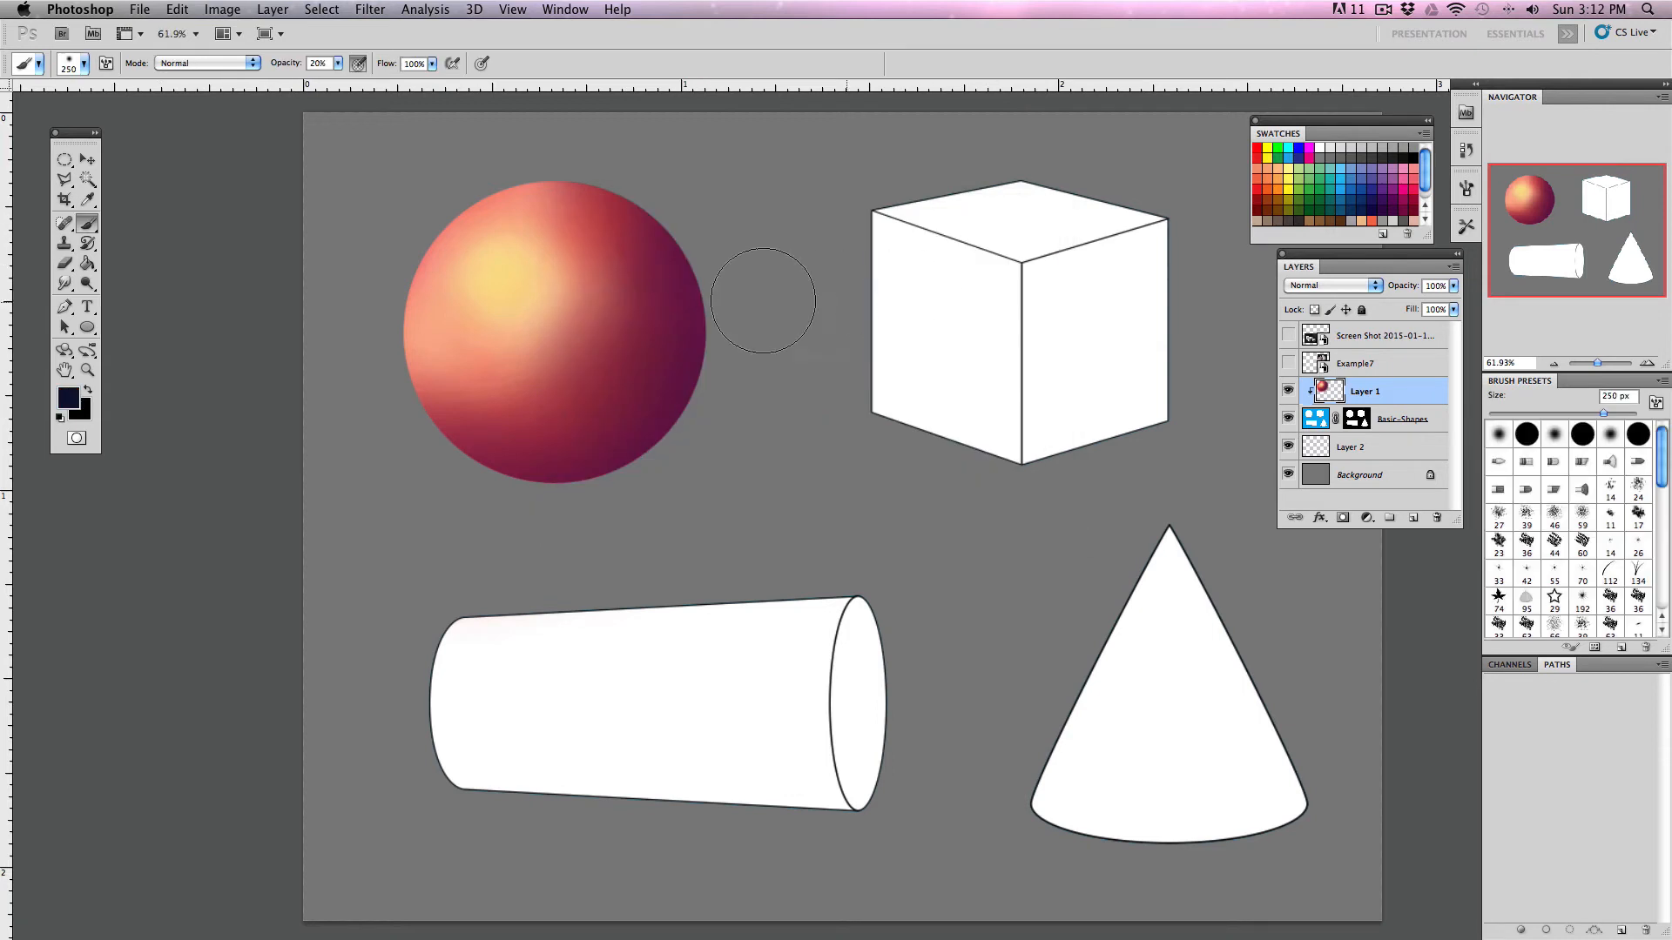
pyautogui.moveTo(700, 245)
pyautogui.mouseDown()
pyautogui.moveTo(700, 417)
pyautogui.moveTo(638, 497)
pyautogui.moveTo(560, 528)
pyautogui.mouseUp()
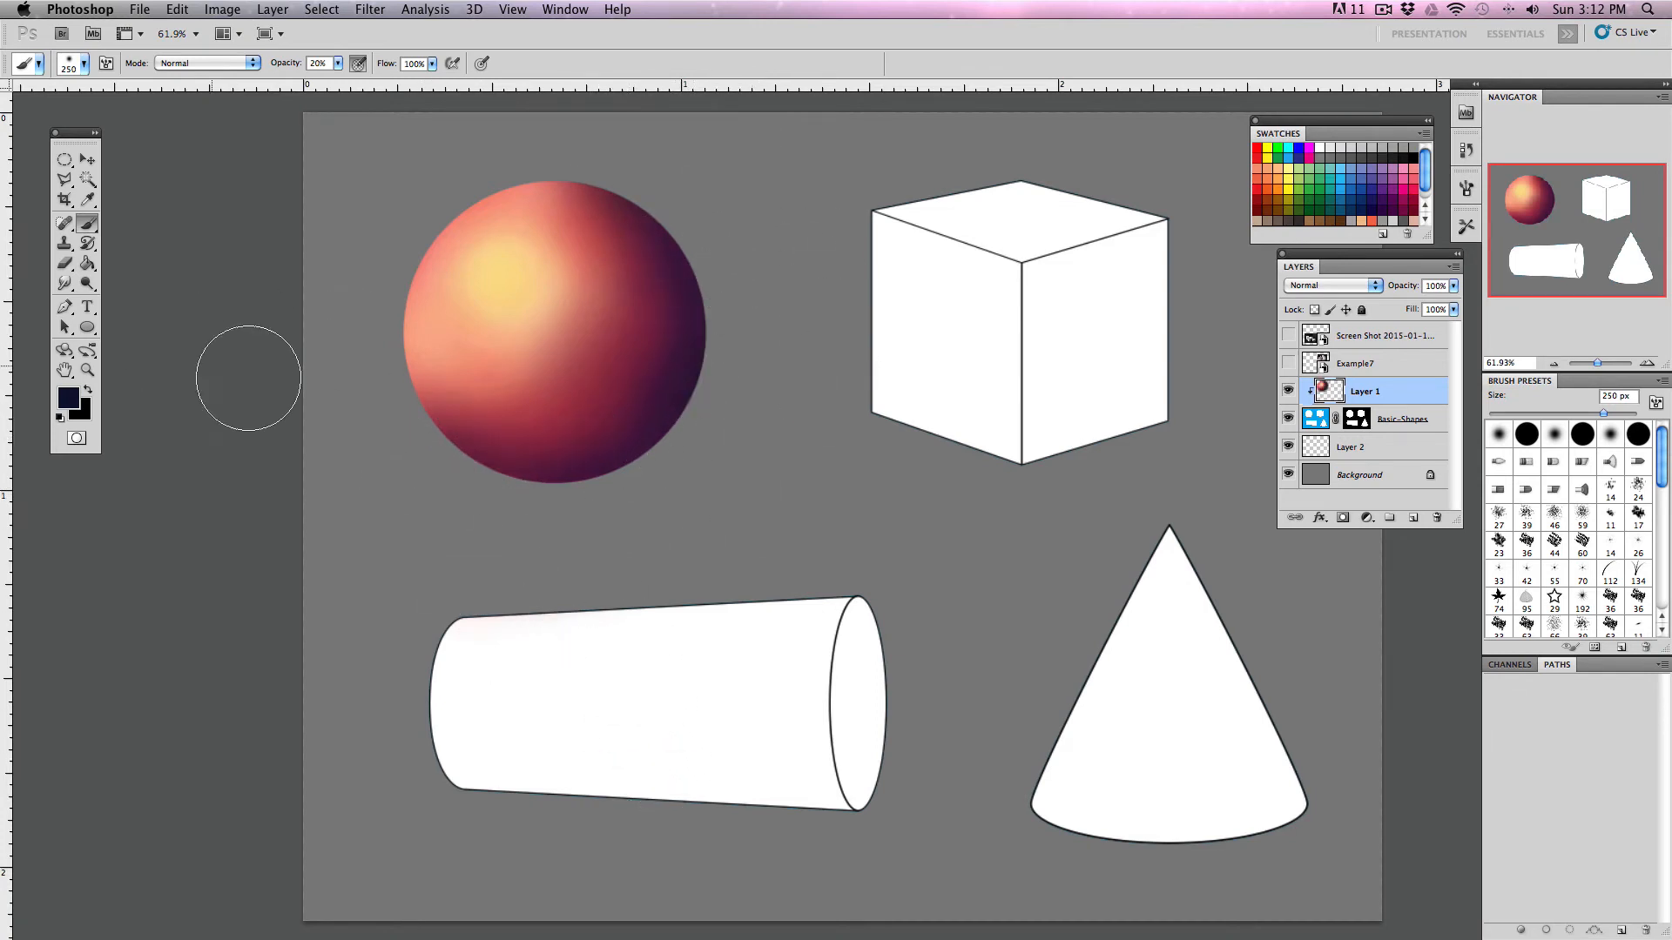
pyautogui.click(79, 406)
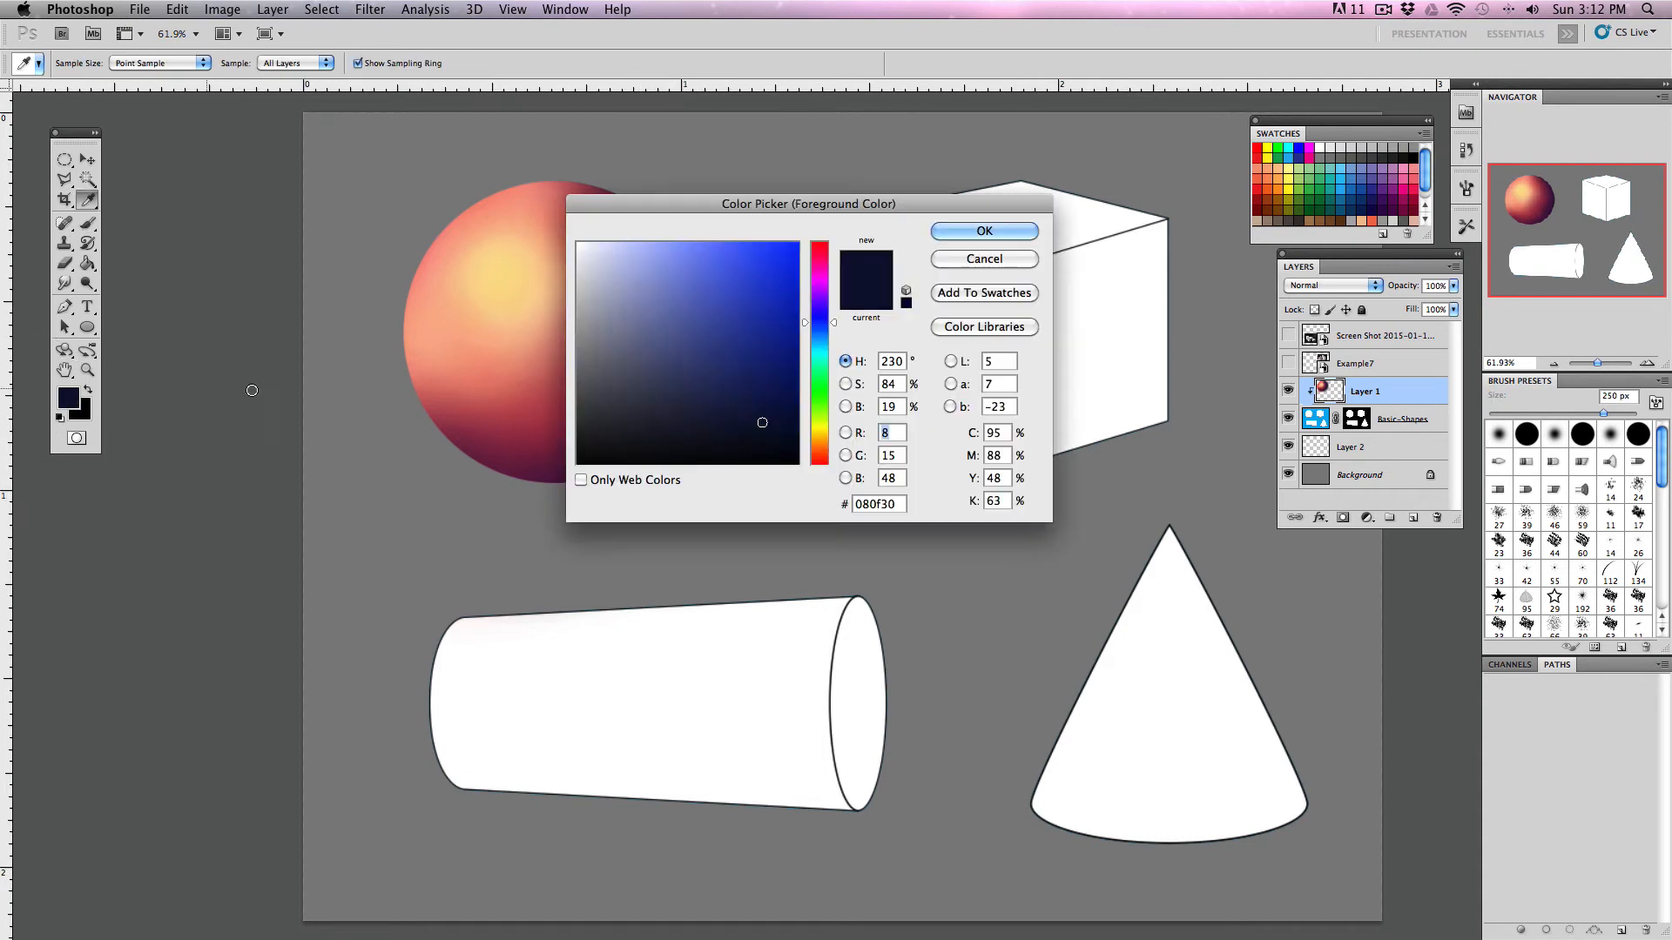
pyautogui.click(983, 259)
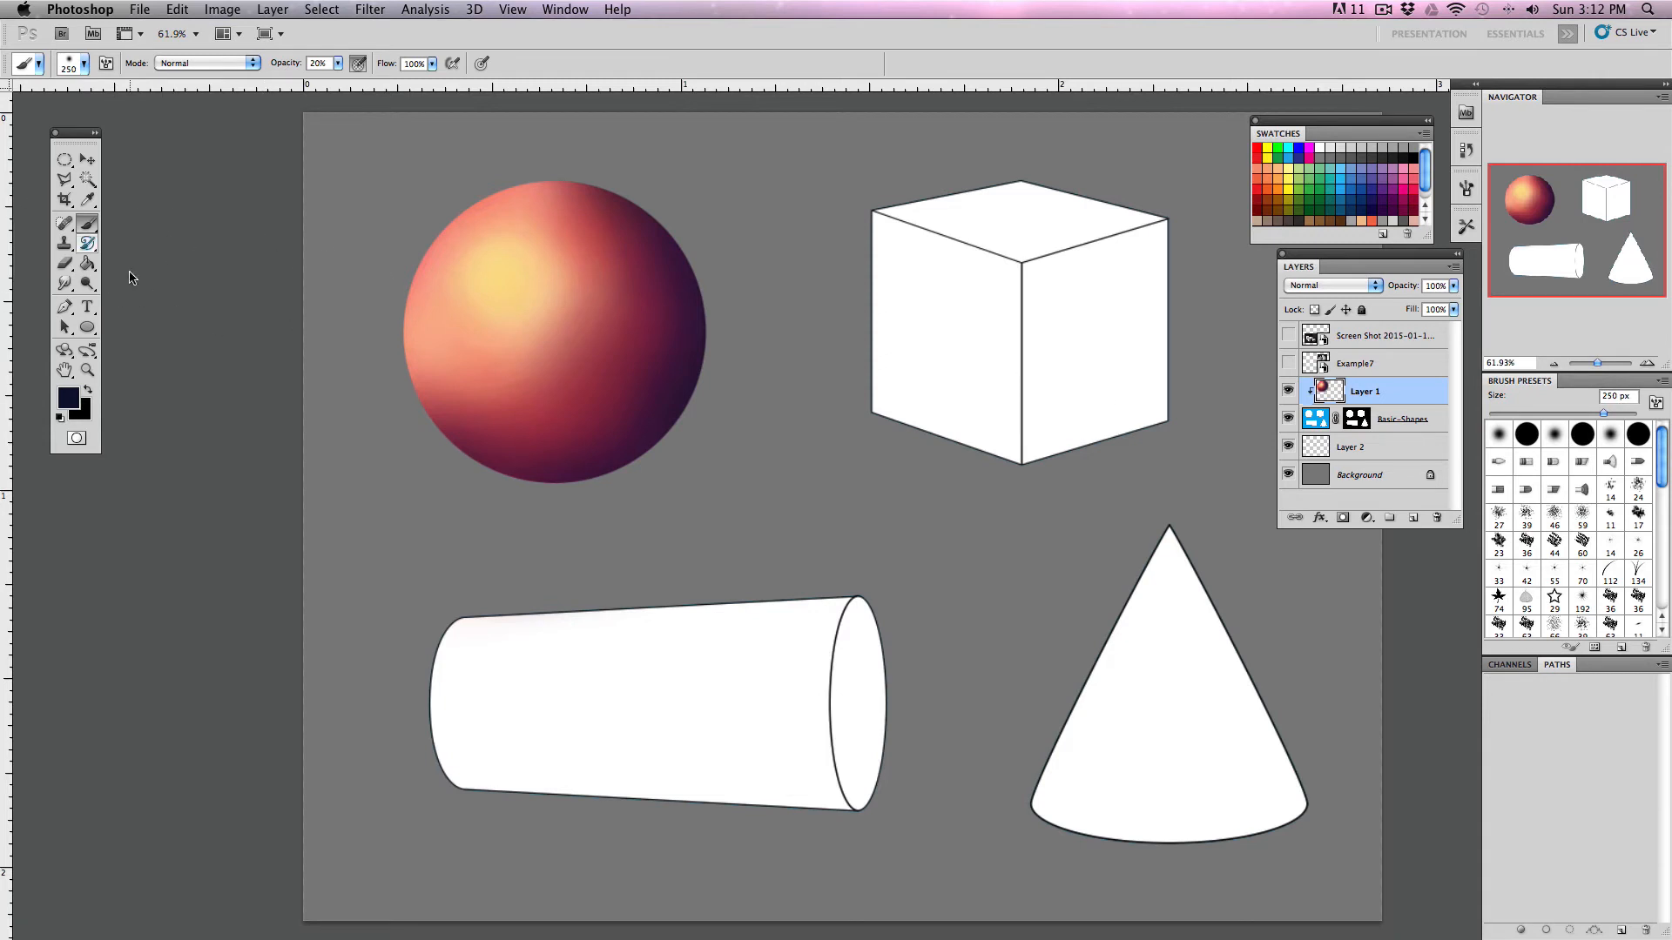
# - On Layer 2, draw a wide, flat elliptical selection under the sphere, extending to its right, for the cast shadow
pyautogui.click(65, 160)
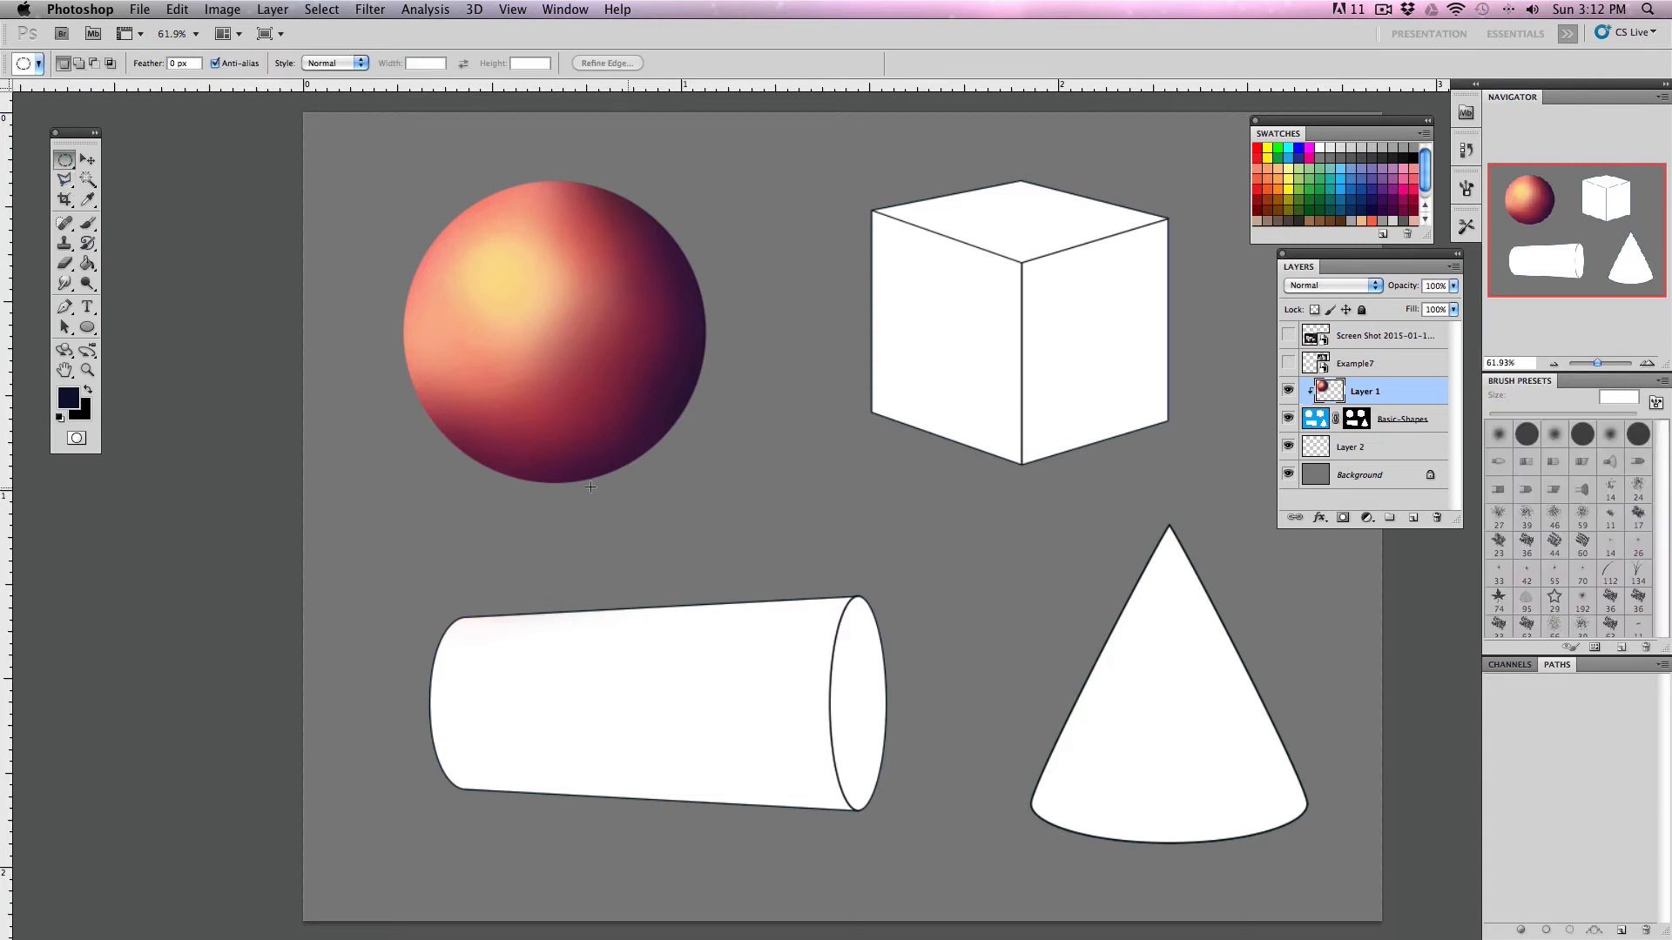
pyautogui.click(1394, 451)
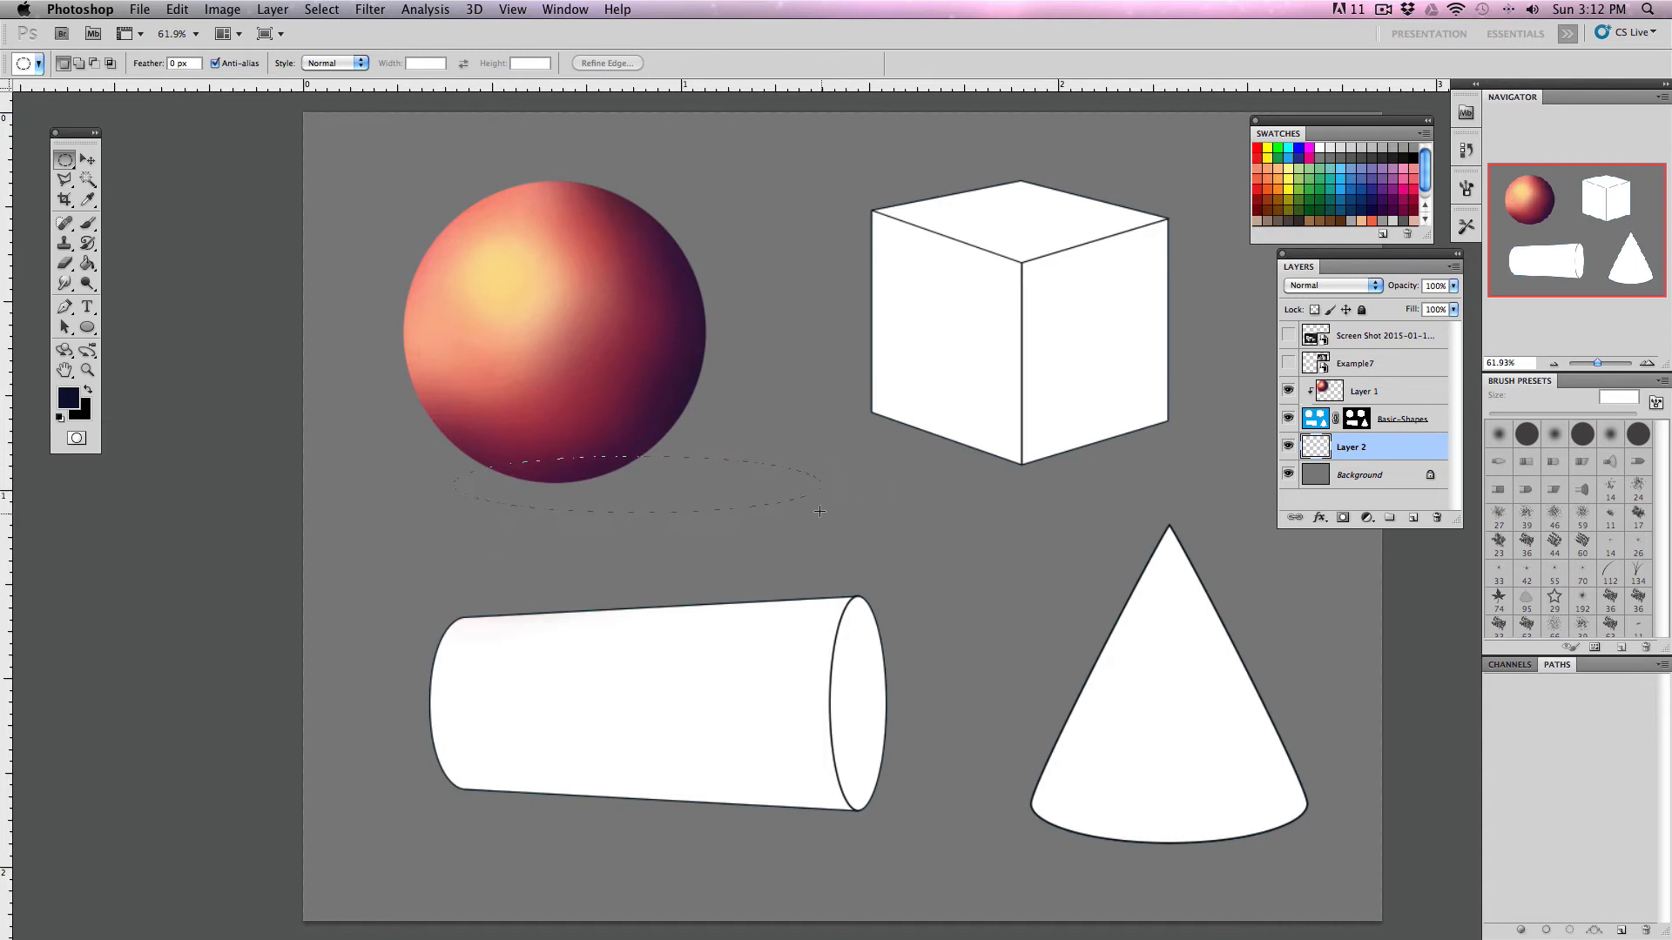
pyautogui.moveTo(819, 511); pyautogui.dragTo(819, 512)
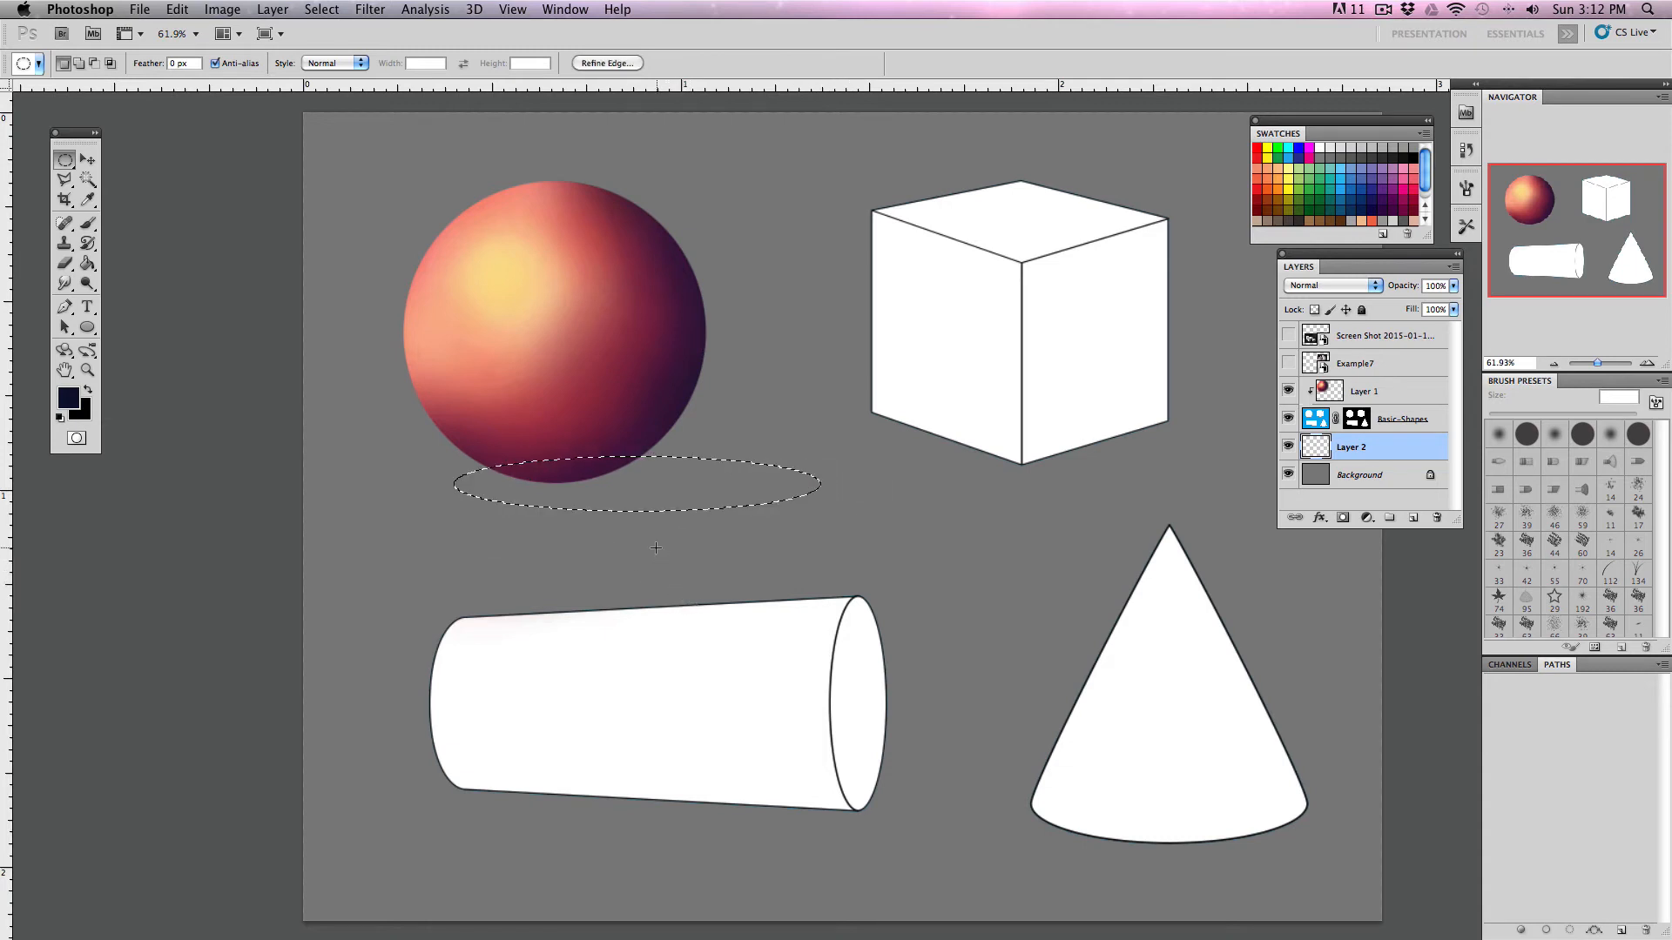
pyautogui.press('super+d')
# - Pick a bright blue and brush it across the elliptical cast-shadow area at 20% opacity
pyautogui.click(87, 199)
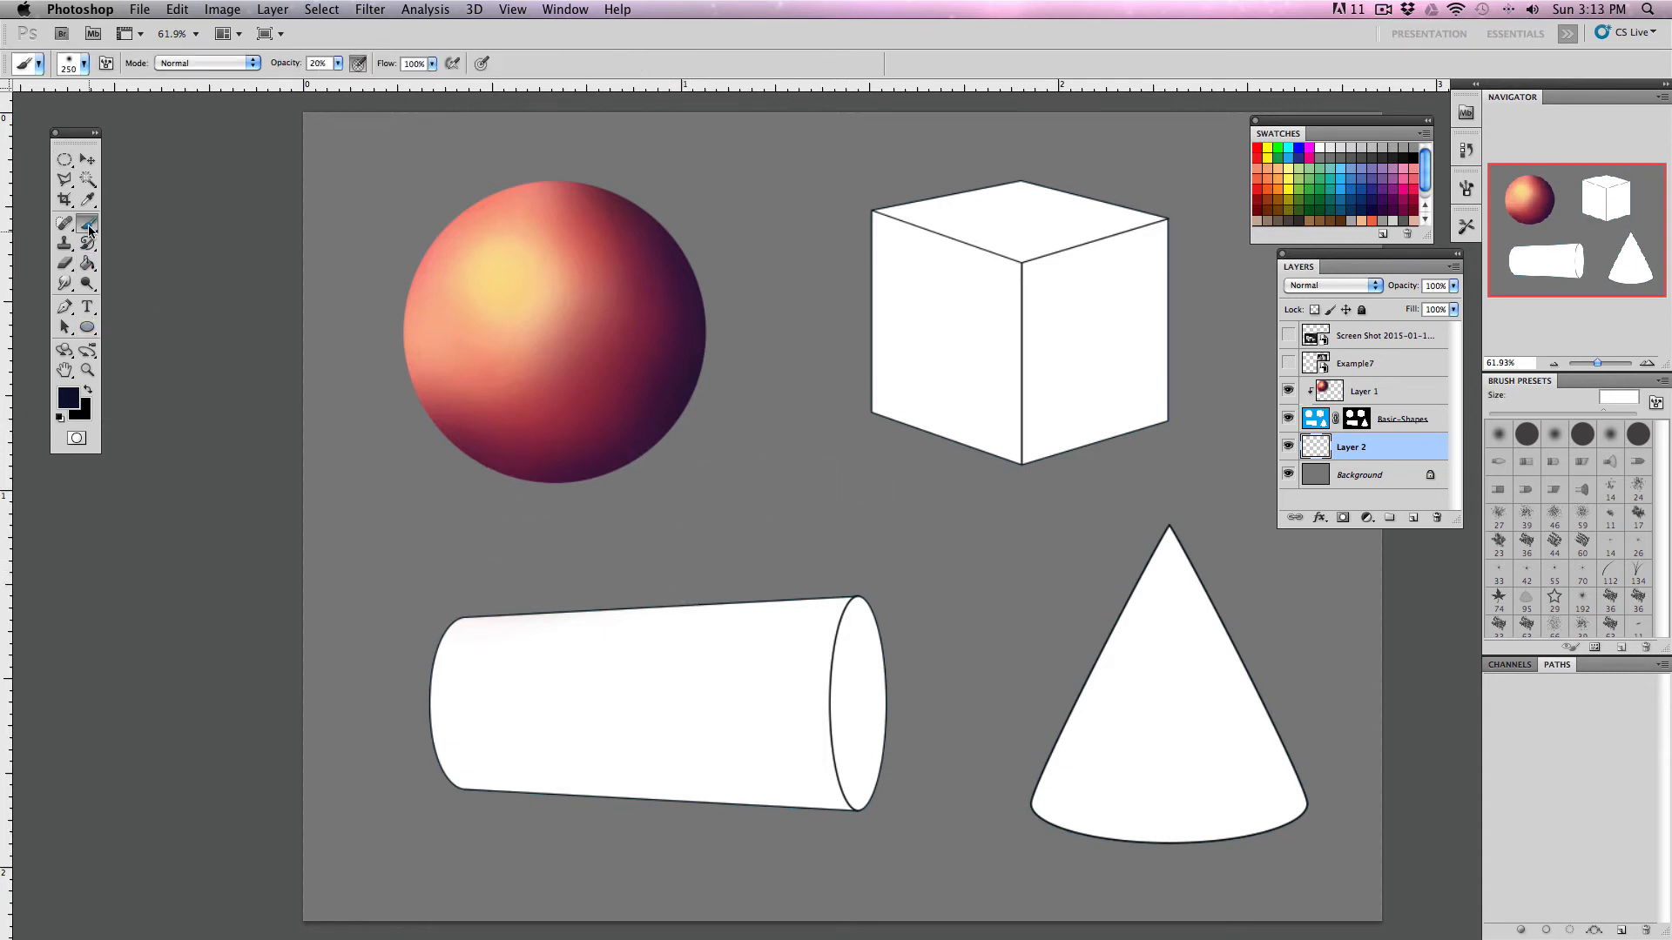
pyautogui.click(68, 398)
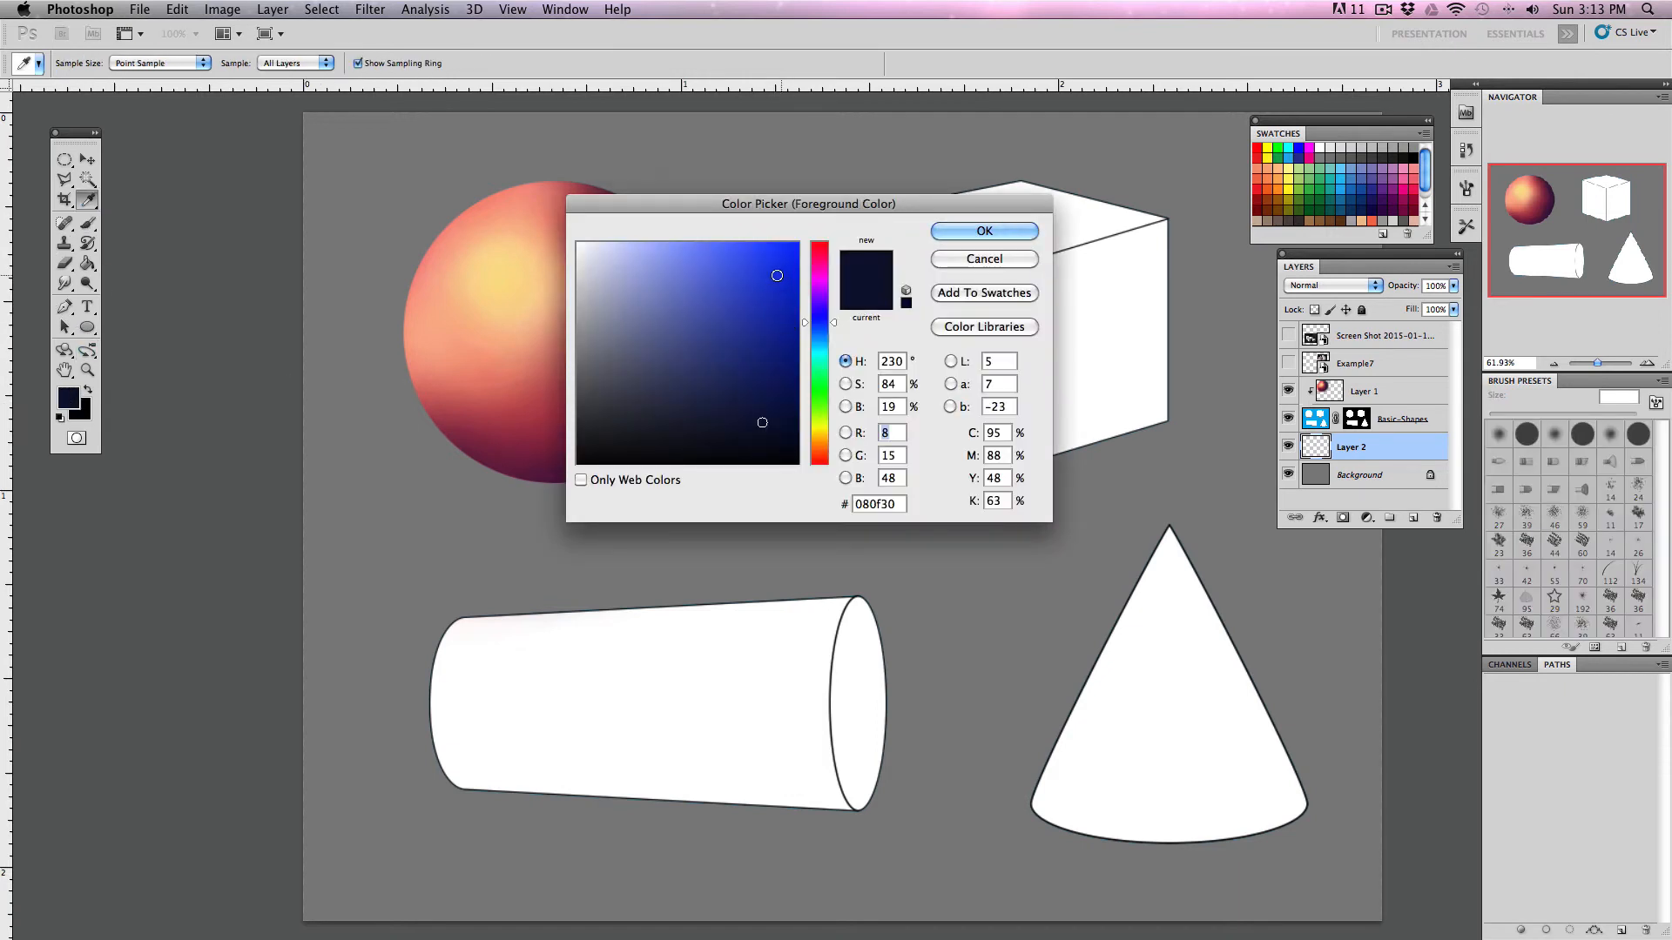
pyautogui.click(777, 275)
pyautogui.click(961, 235)
pyautogui.moveTo(649, 483)
pyautogui.mouseDown()
pyautogui.moveTo(460, 523)
pyautogui.moveTo(846, 473)
pyautogui.mouseUp()
pyautogui.moveTo(549, 485)
pyautogui.mouseDown()
pyautogui.moveTo(675, 446)
pyautogui.moveTo(765, 441)
pyautogui.mouseUp()
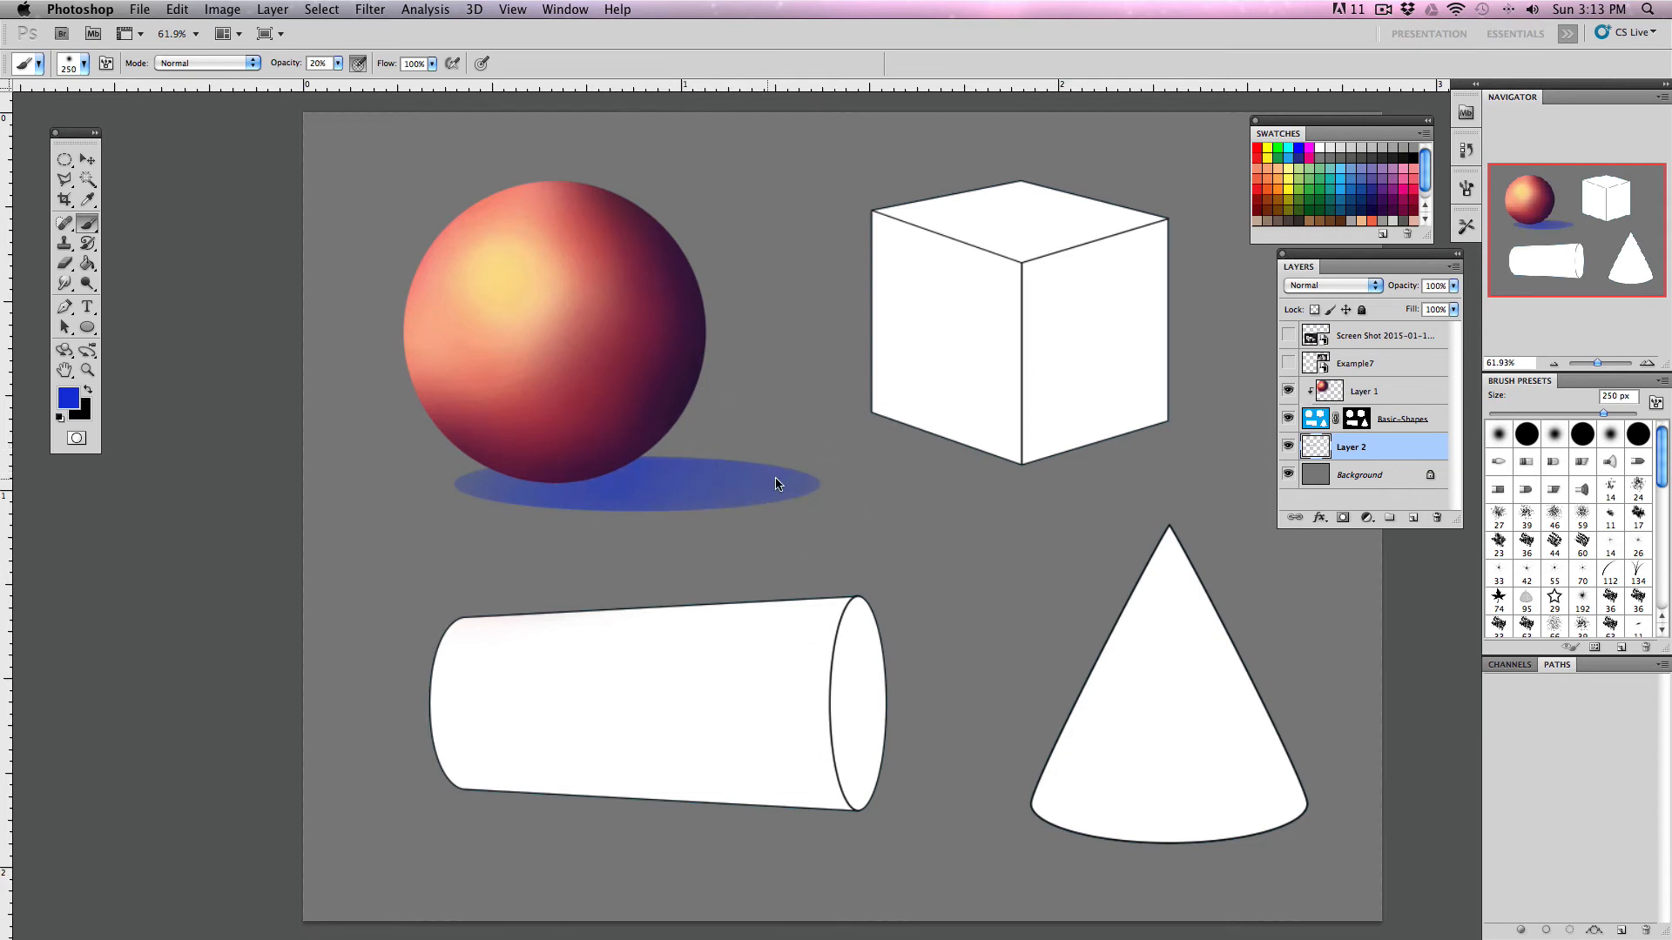
pyautogui.moveTo(629, 482); pyautogui.dragTo(387, 492)
# - Pick the dark blue 0d1b61 and darken the cast shadow beneath the sphere, reducing the brush to 175 px
pyautogui.click(75, 401)
pyautogui.click(765, 349)
pyautogui.click(769, 379)
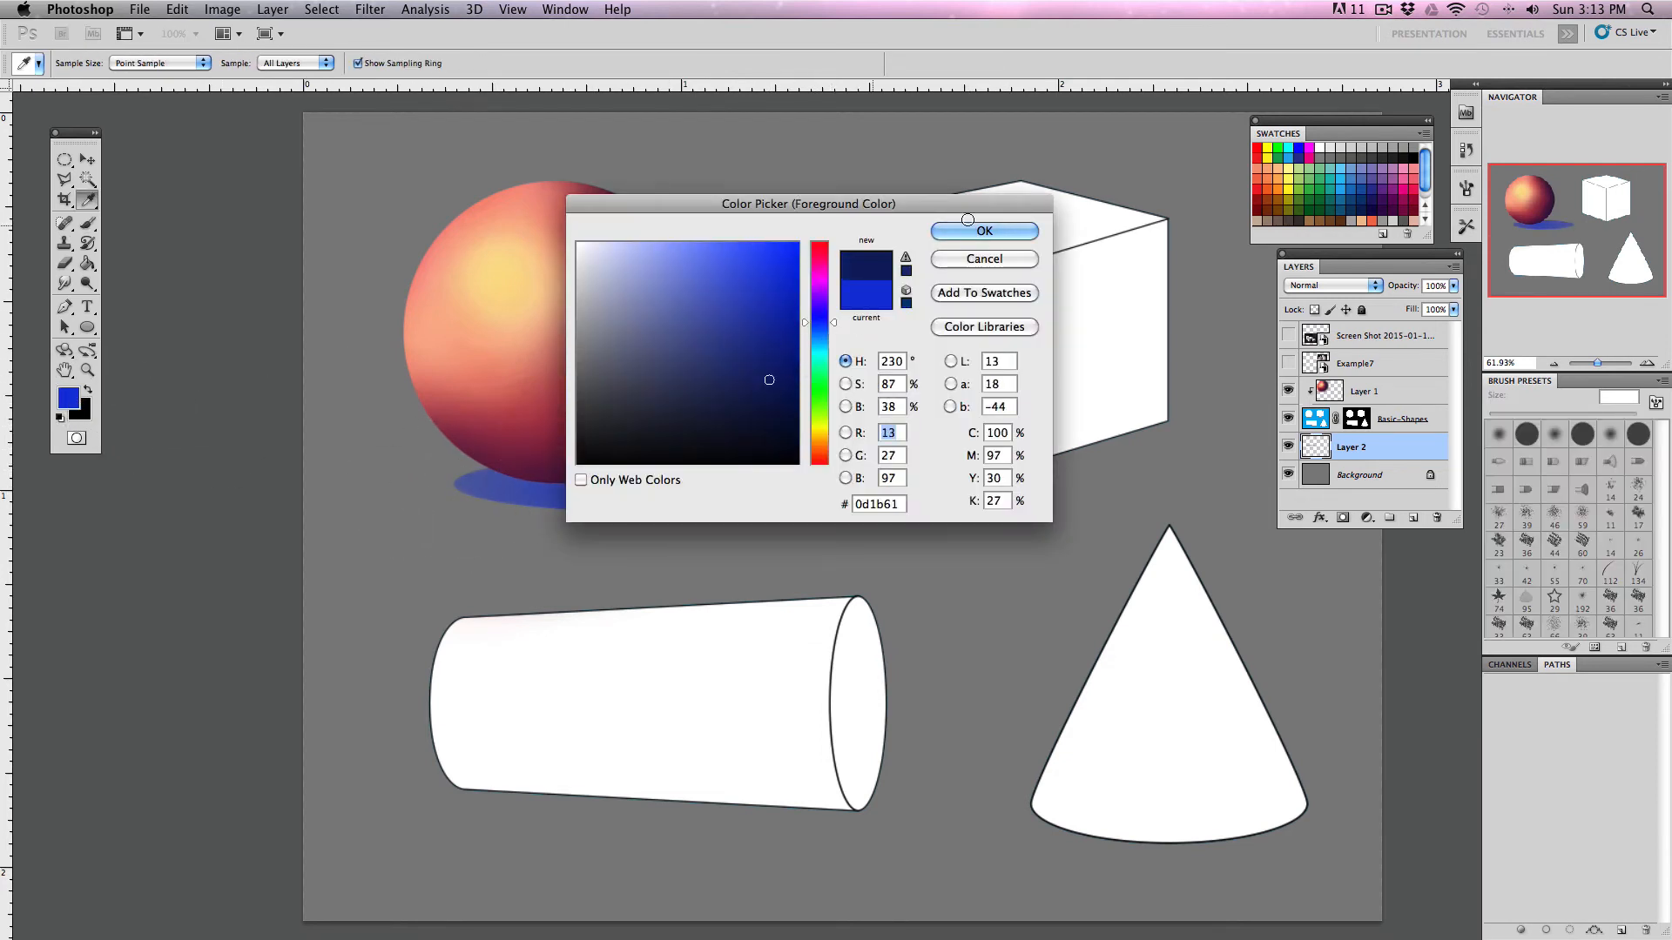
pyautogui.click(971, 233)
pyautogui.moveTo(528, 457); pyautogui.dragTo(591, 463)
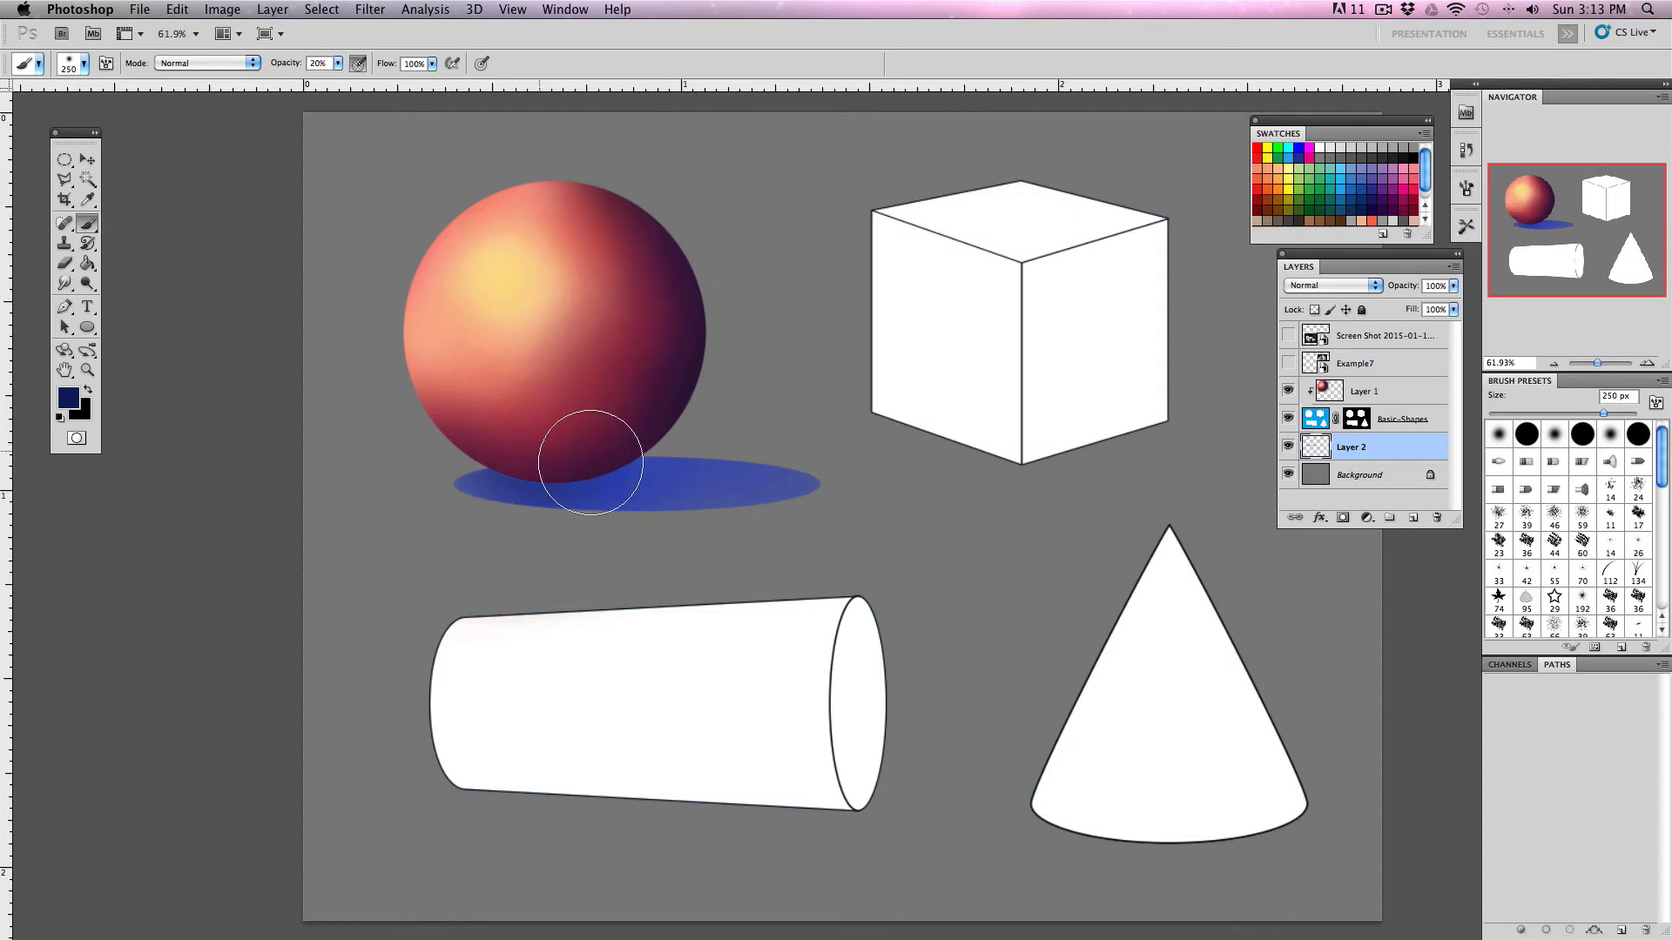
pyautogui.press('[')
pyautogui.press('[')
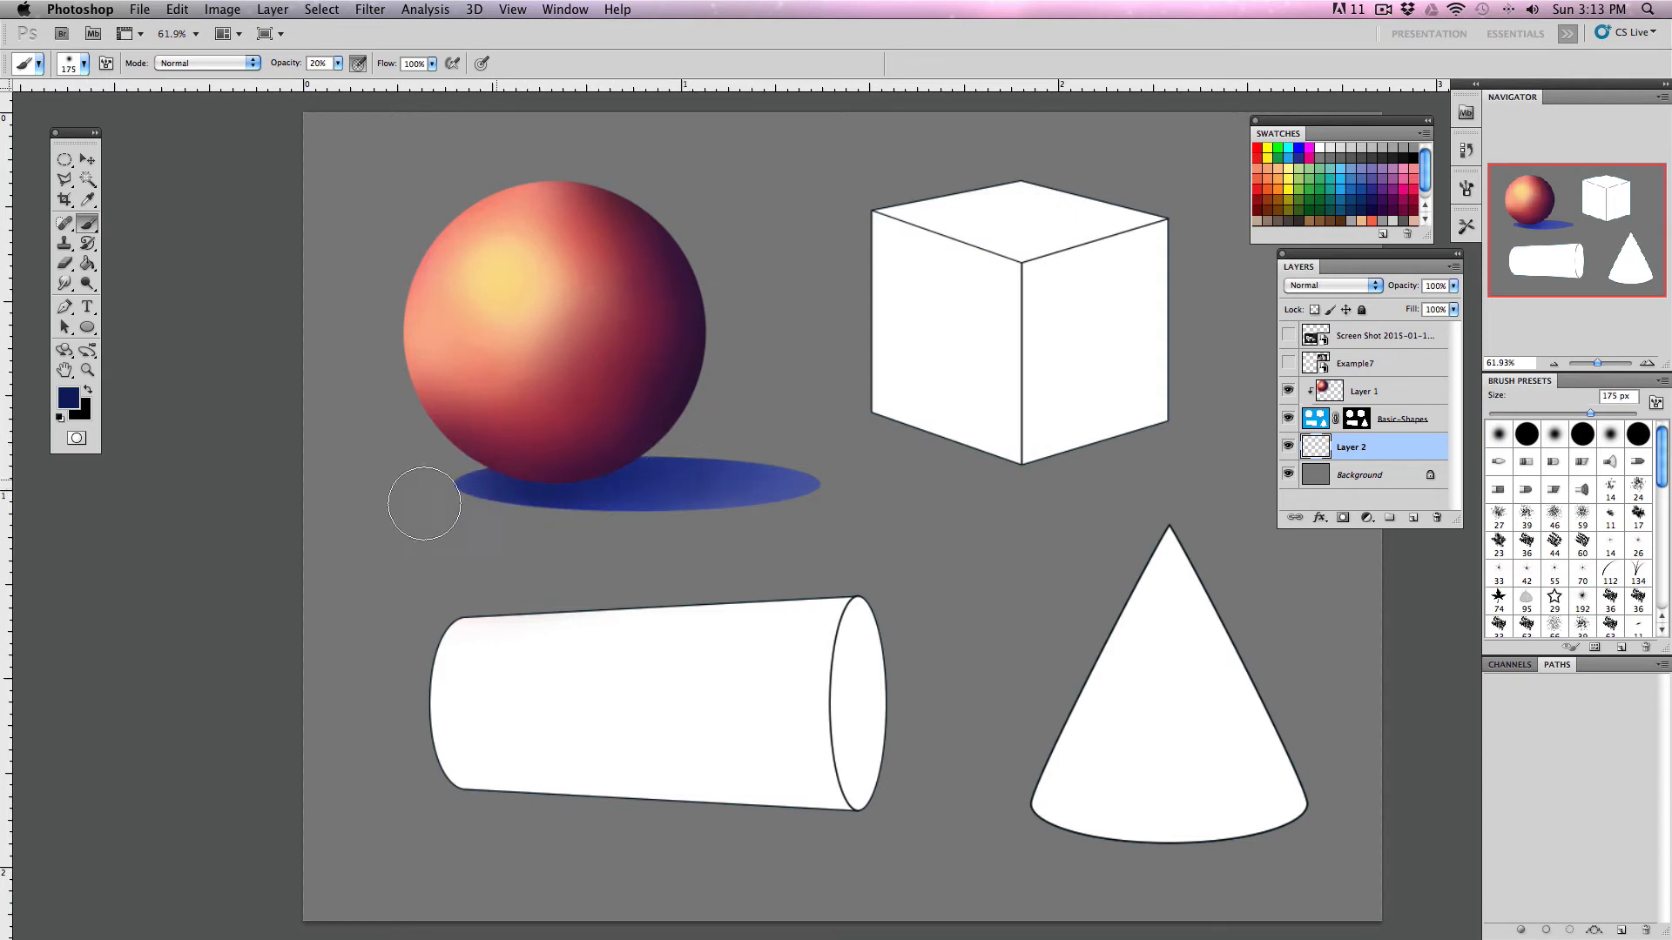
# - Pick the very dark purple 290c2c and deepen the cast shadow where it meets the sphere
pyautogui.click(69, 399)
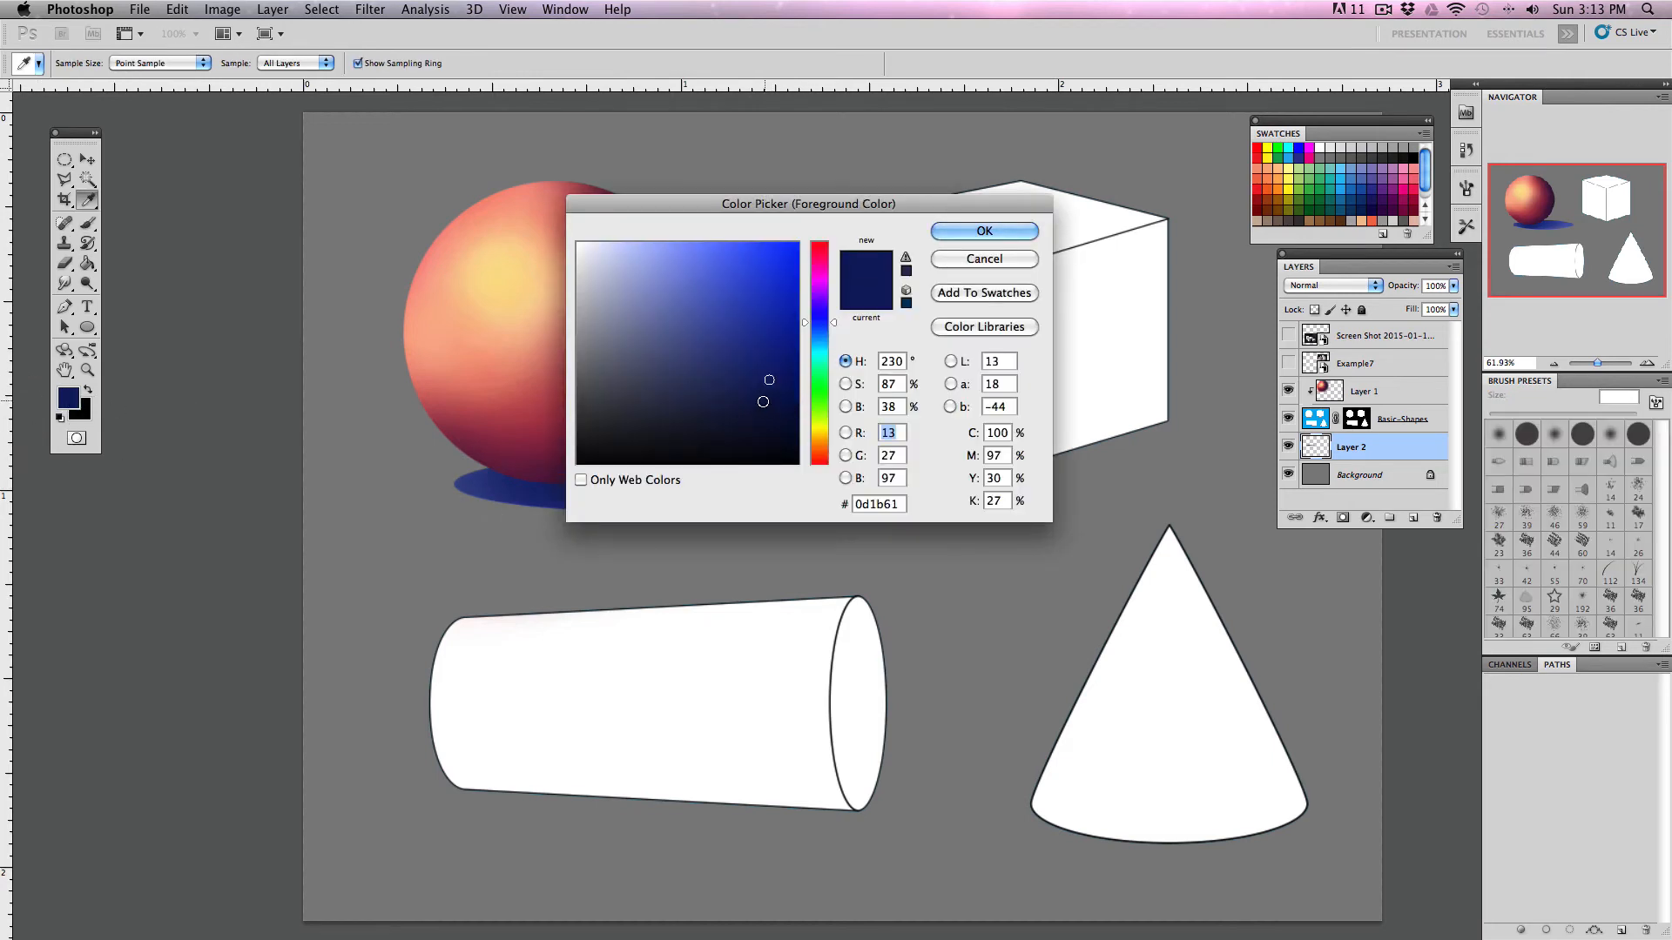
pyautogui.click(740, 426)
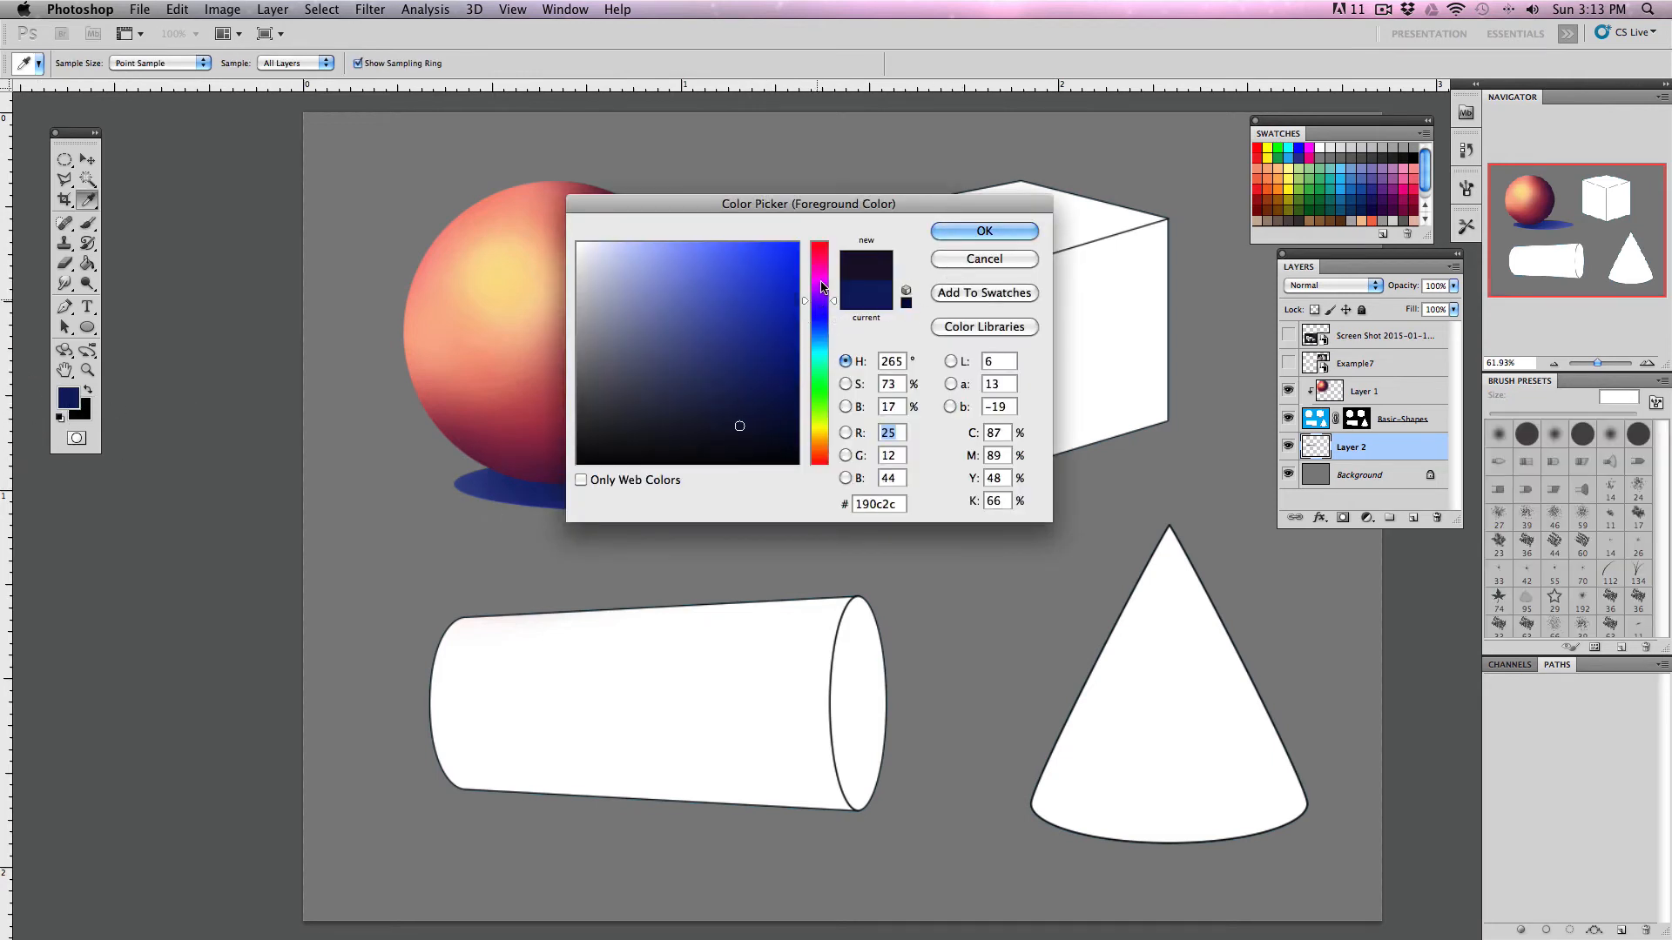
pyautogui.click(845, 283)
pyautogui.click(952, 246)
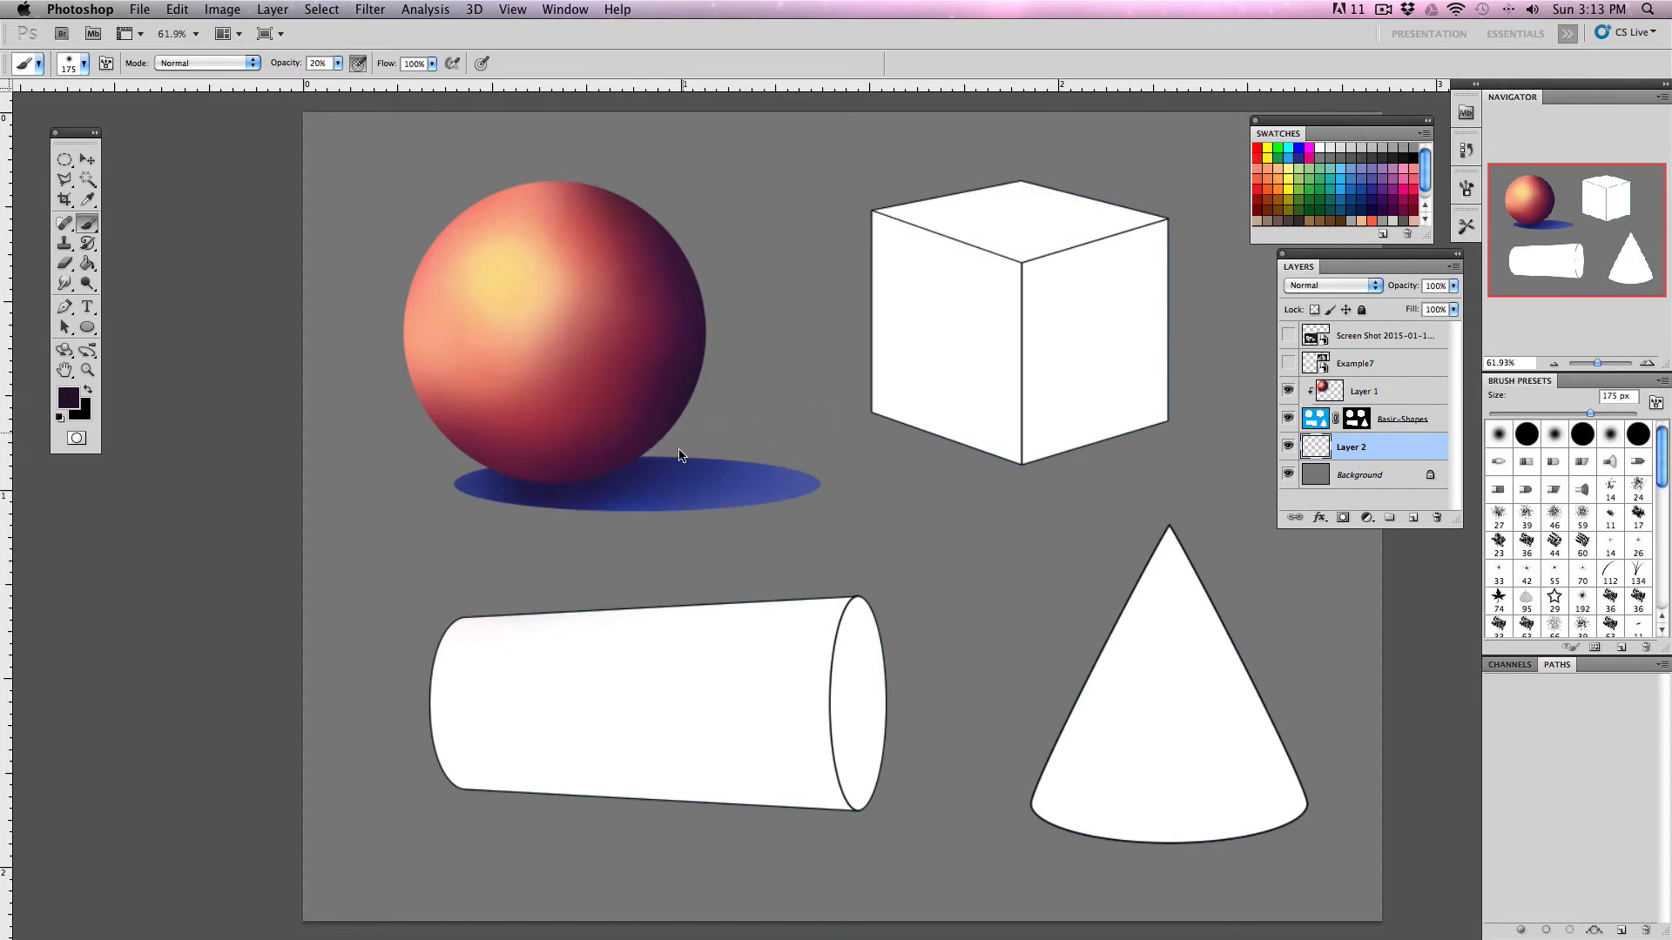
pyautogui.moveTo(466, 485); pyautogui.dragTo(519, 487)
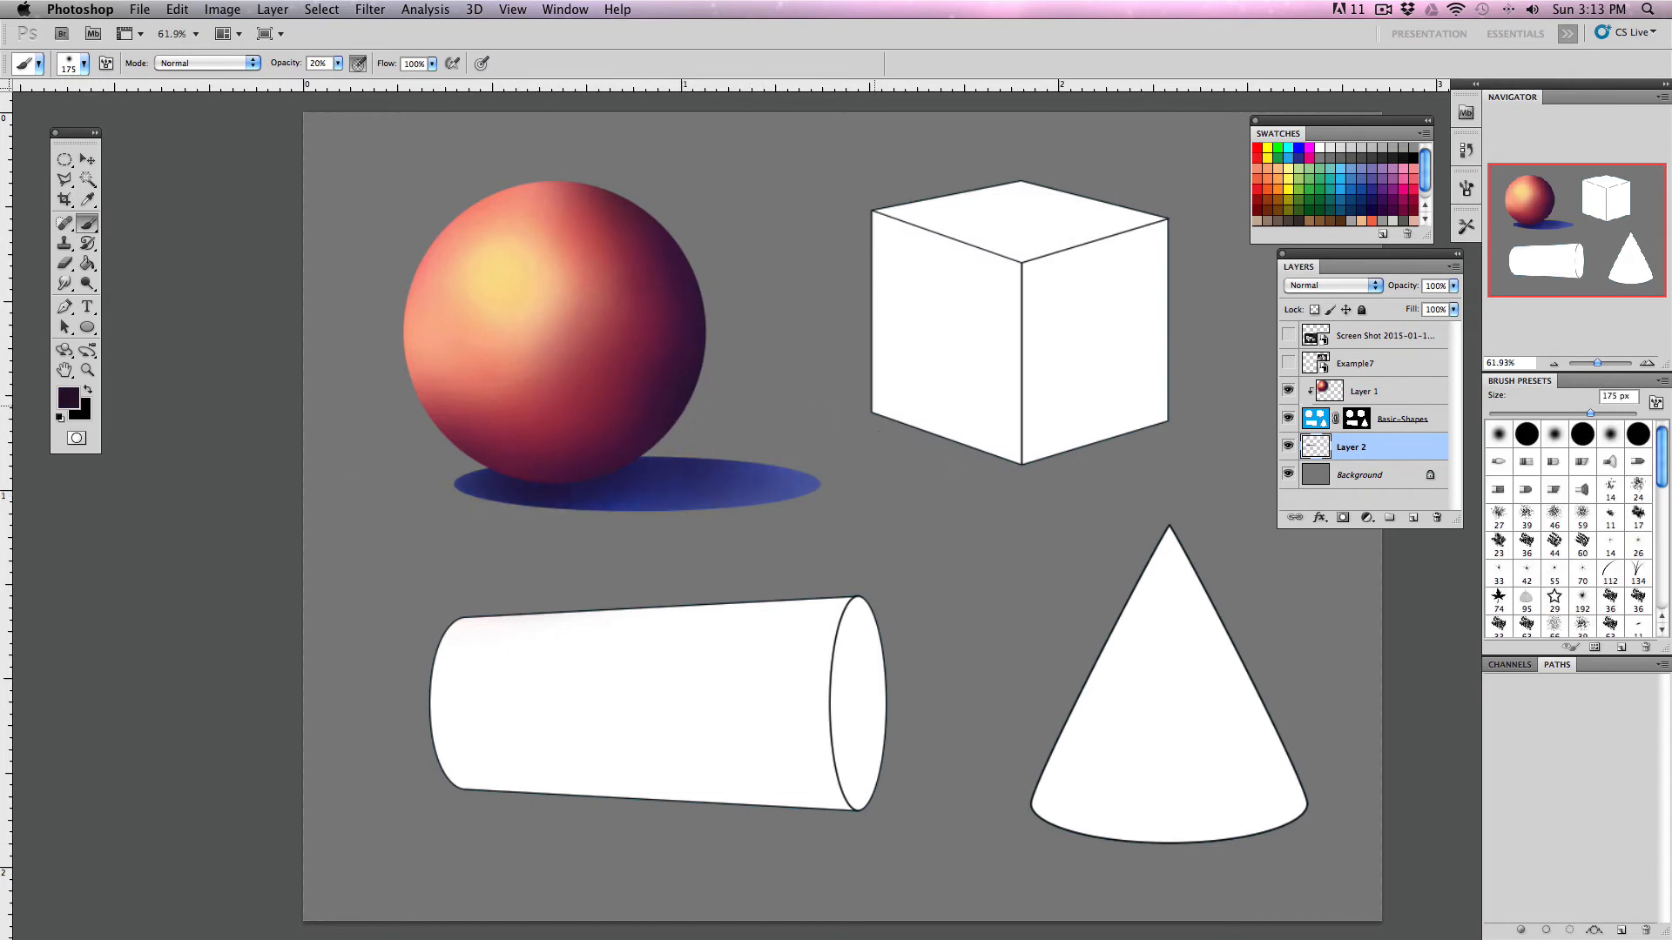
# - On the Background layer, paint a soft light-green glow on the ground around the sphere and its cast shadow with a 175 px brush
pyautogui.click(1320, 481)
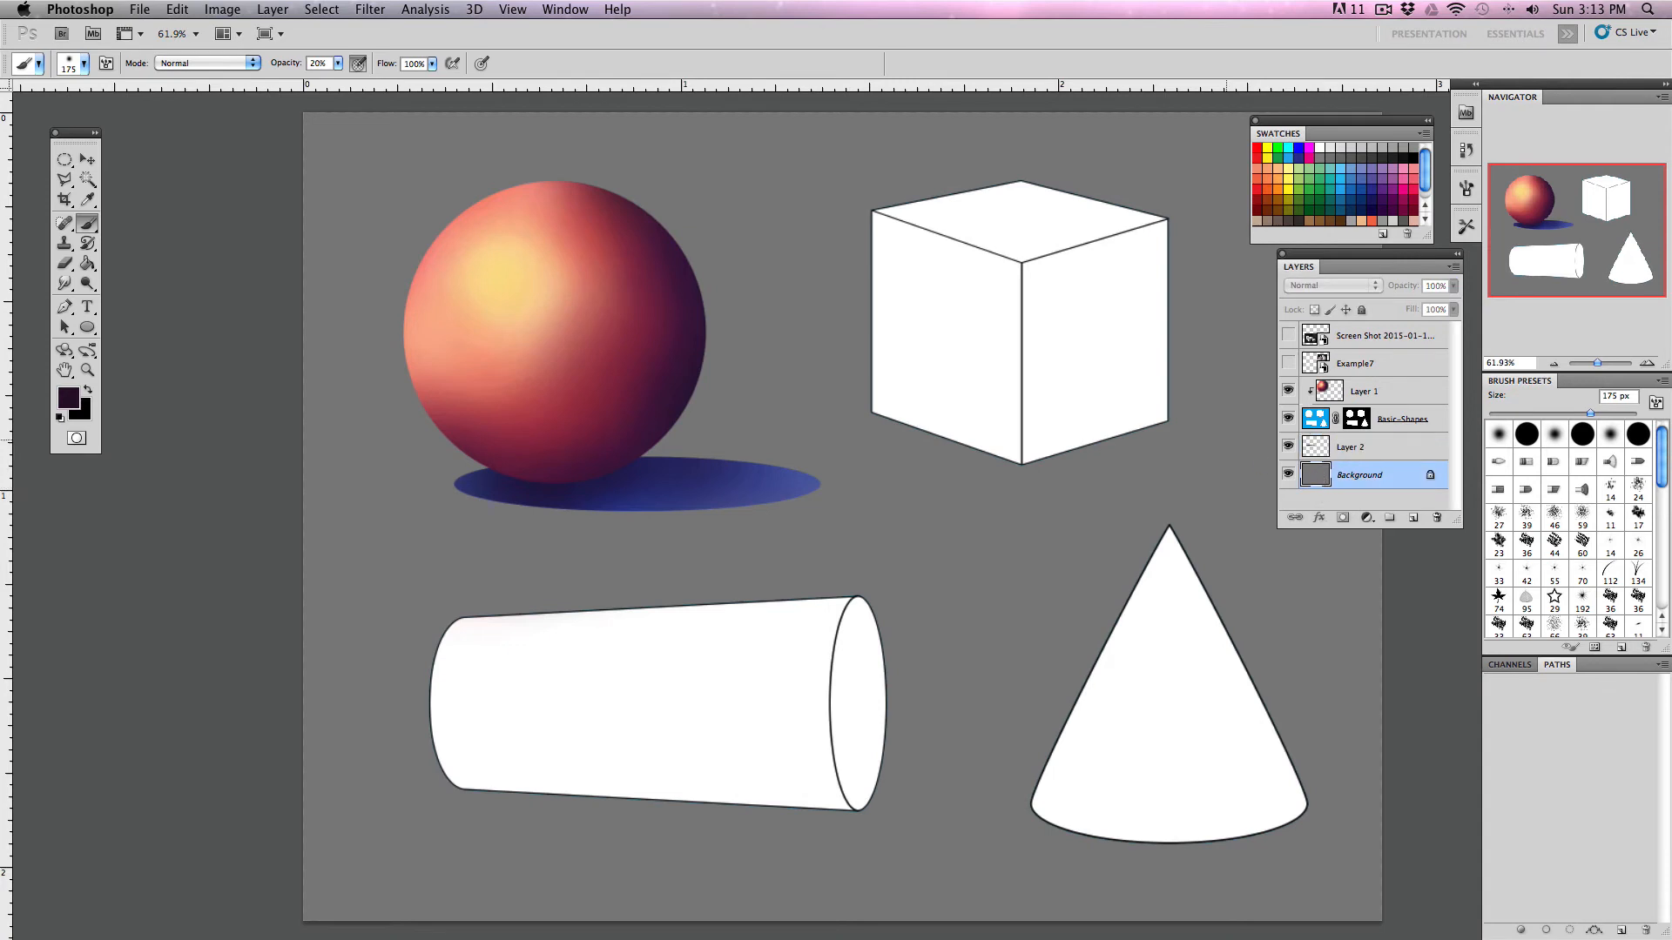
pyautogui.click(68, 398)
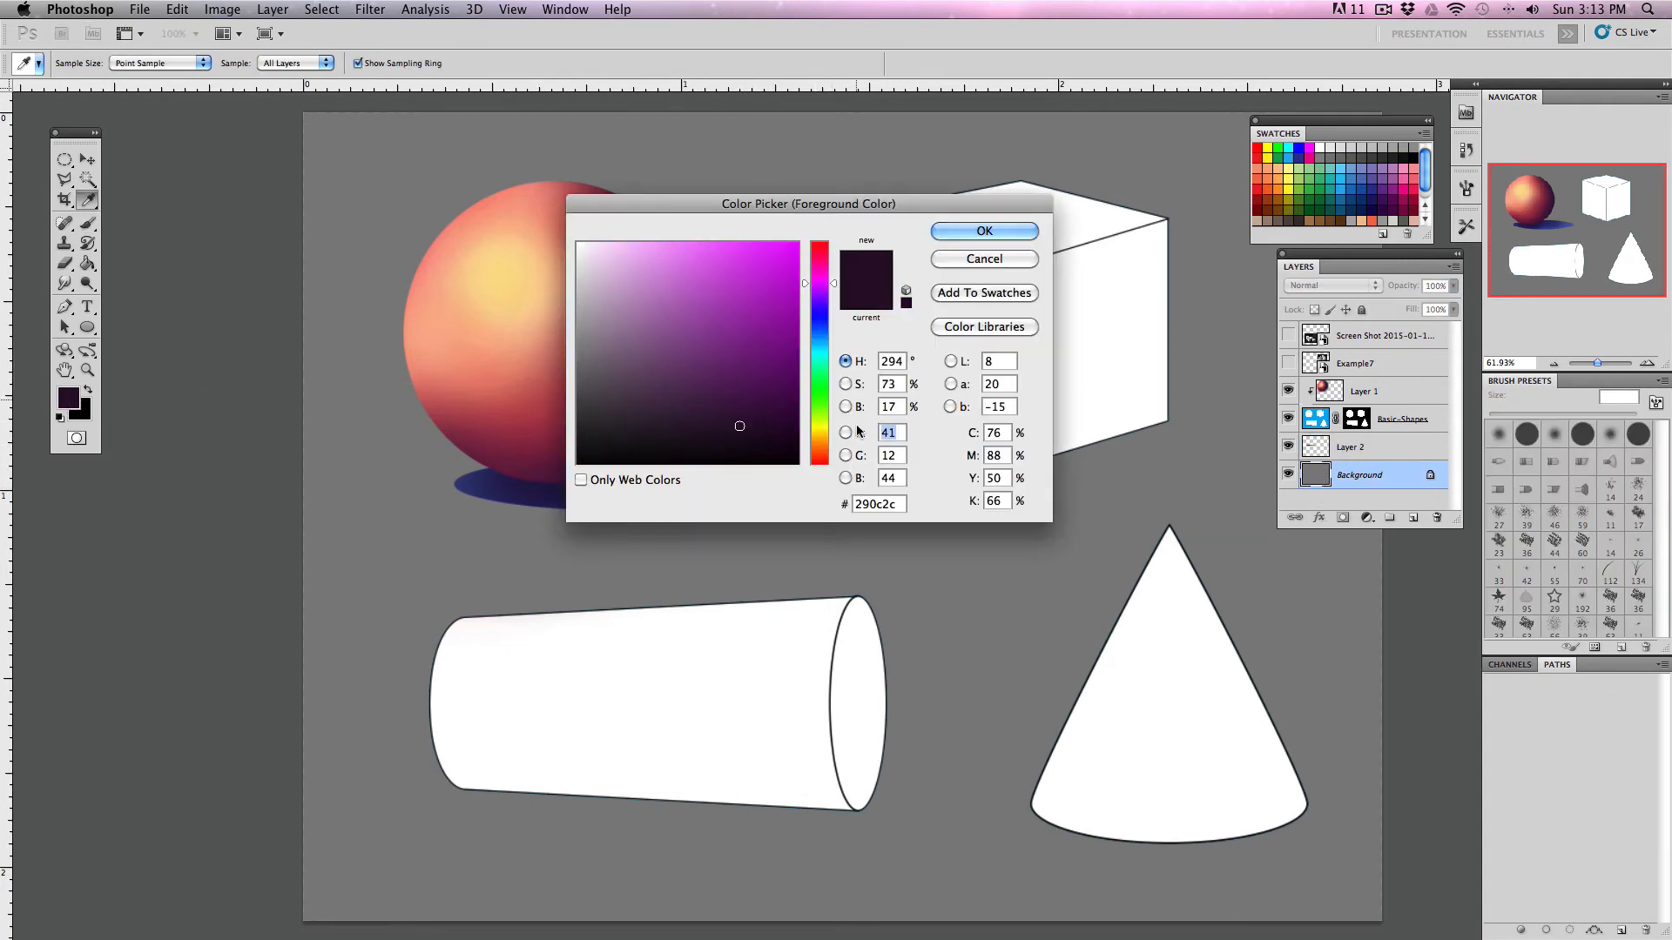
pyautogui.click(819, 389)
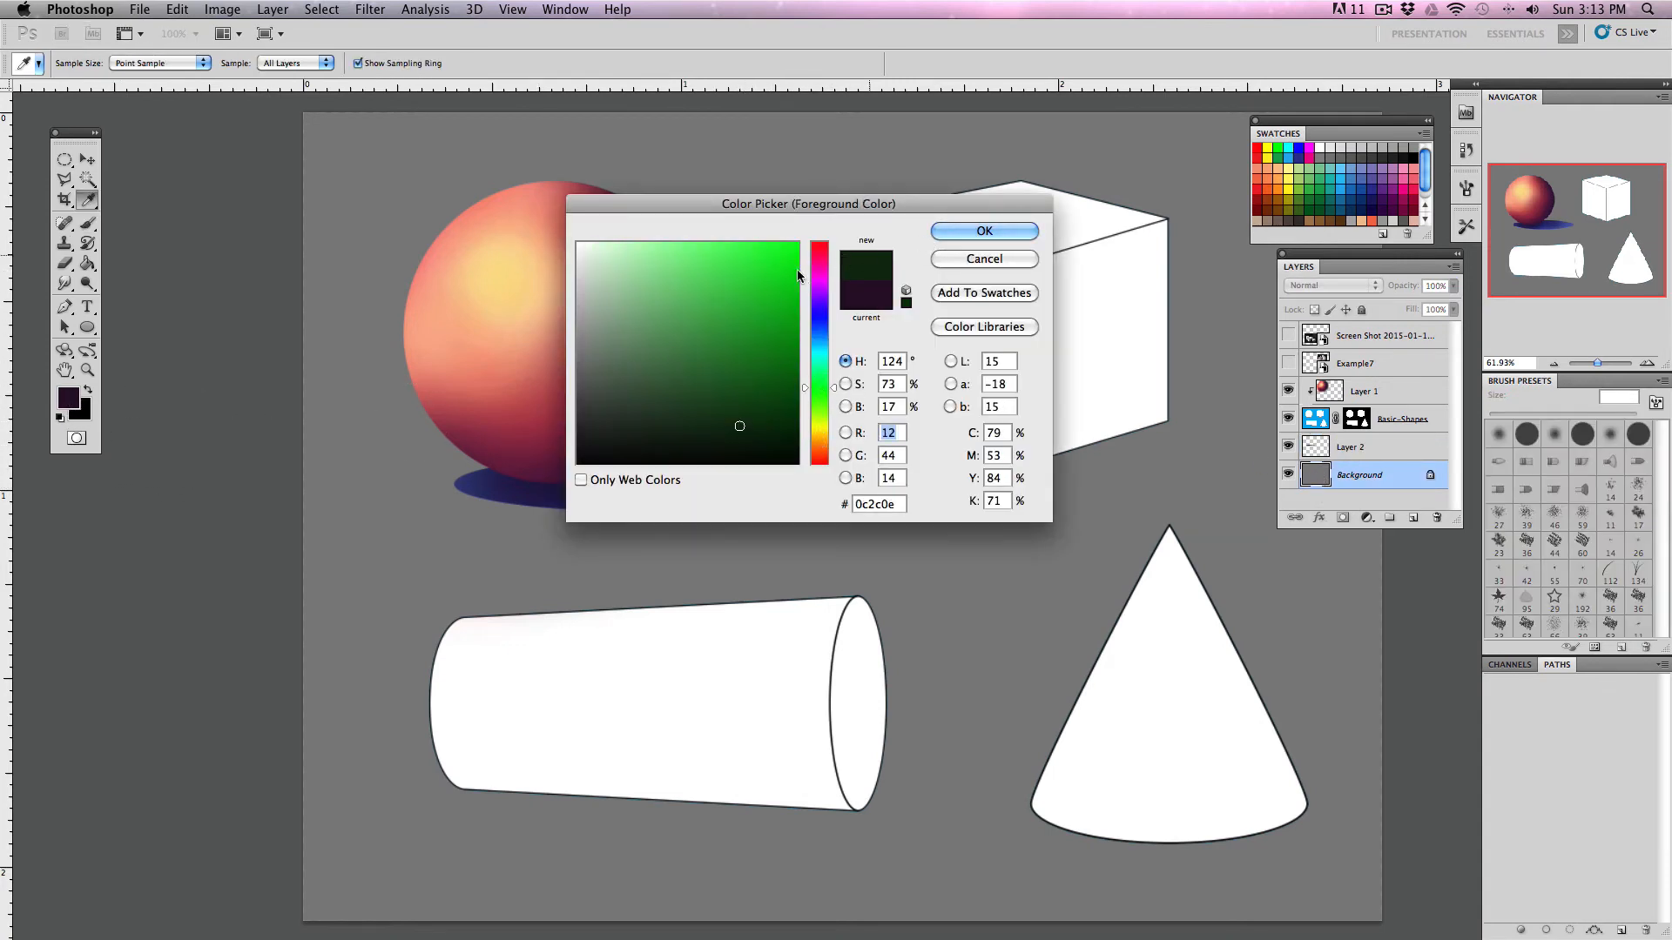
pyautogui.moveTo(688, 296); pyautogui.dragTo(599, 252)
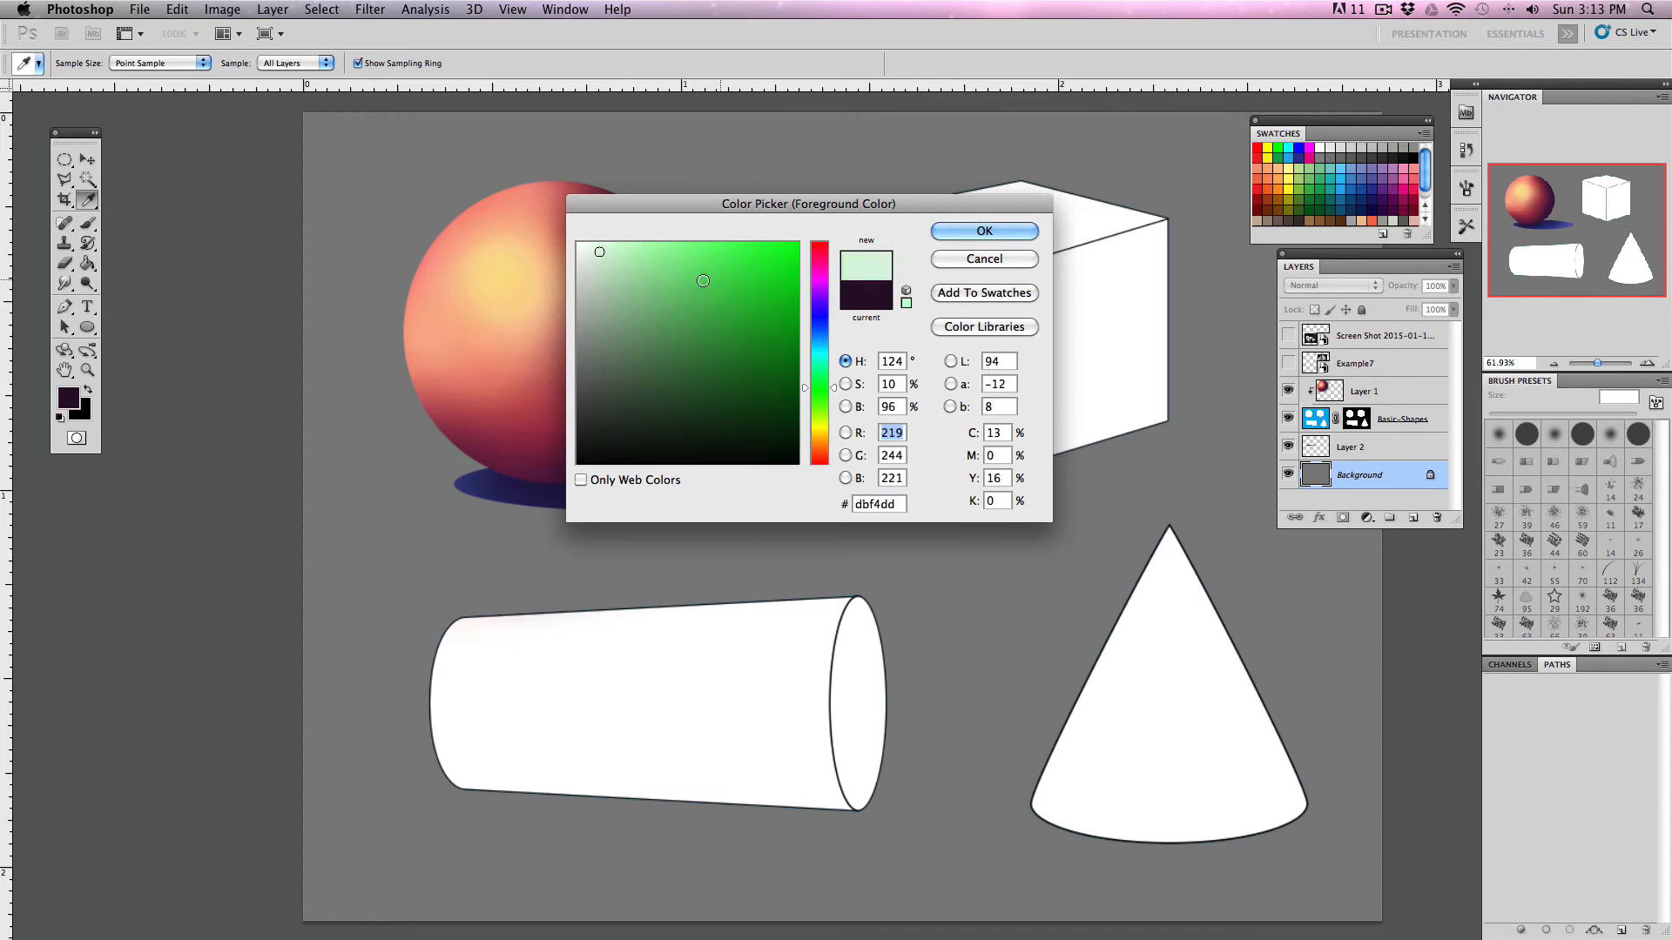
pyautogui.click(983, 231)
pyautogui.press('b')
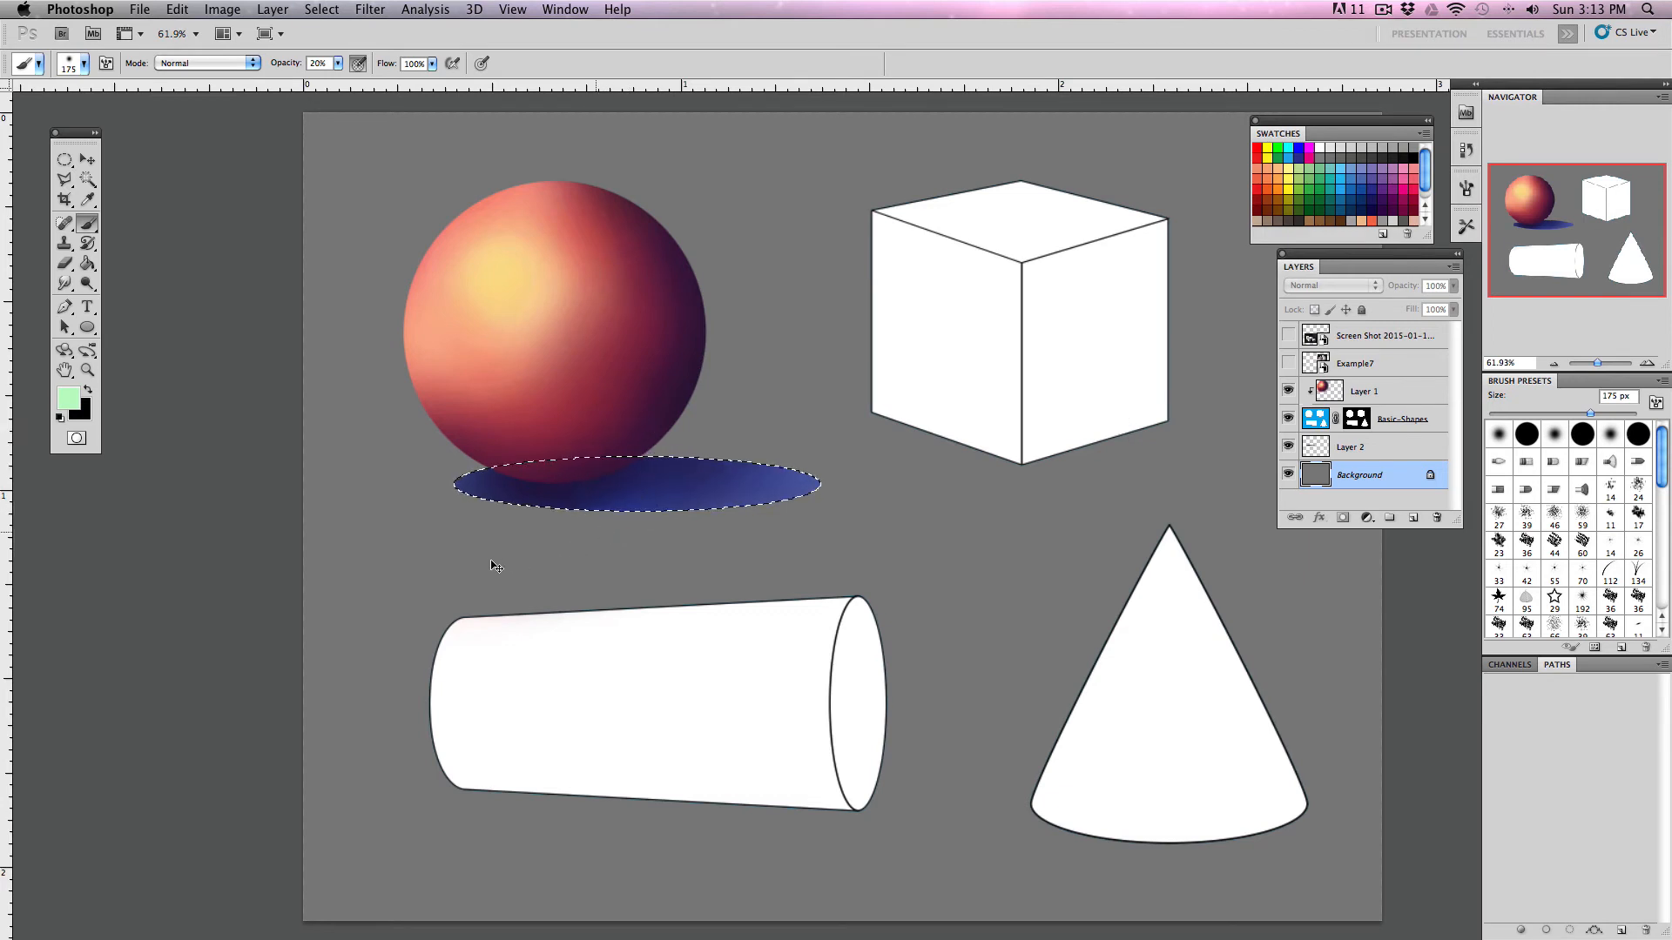
pyautogui.moveTo(418, 496)
pyautogui.mouseDown()
pyautogui.moveTo(553, 469)
pyautogui.moveTo(528, 486)
pyautogui.moveTo(803, 488)
pyautogui.moveTo(639, 469)
pyautogui.moveTo(694, 458)
pyautogui.moveTo(510, 452)
pyautogui.moveTo(459, 468)
pyautogui.moveTo(594, 526)
pyautogui.moveTo(682, 509)
pyautogui.moveTo(449, 466)
pyautogui.moveTo(695, 444)
pyautogui.moveTo(674, 441)
pyautogui.moveTo(683, 506)
pyautogui.moveTo(437, 535)
pyautogui.moveTo(739, 516)
pyautogui.moveTo(829, 487)
pyautogui.moveTo(683, 449)
pyautogui.moveTo(446, 435)
pyautogui.moveTo(382, 461)
pyautogui.moveTo(455, 500)
pyautogui.mouseUp()
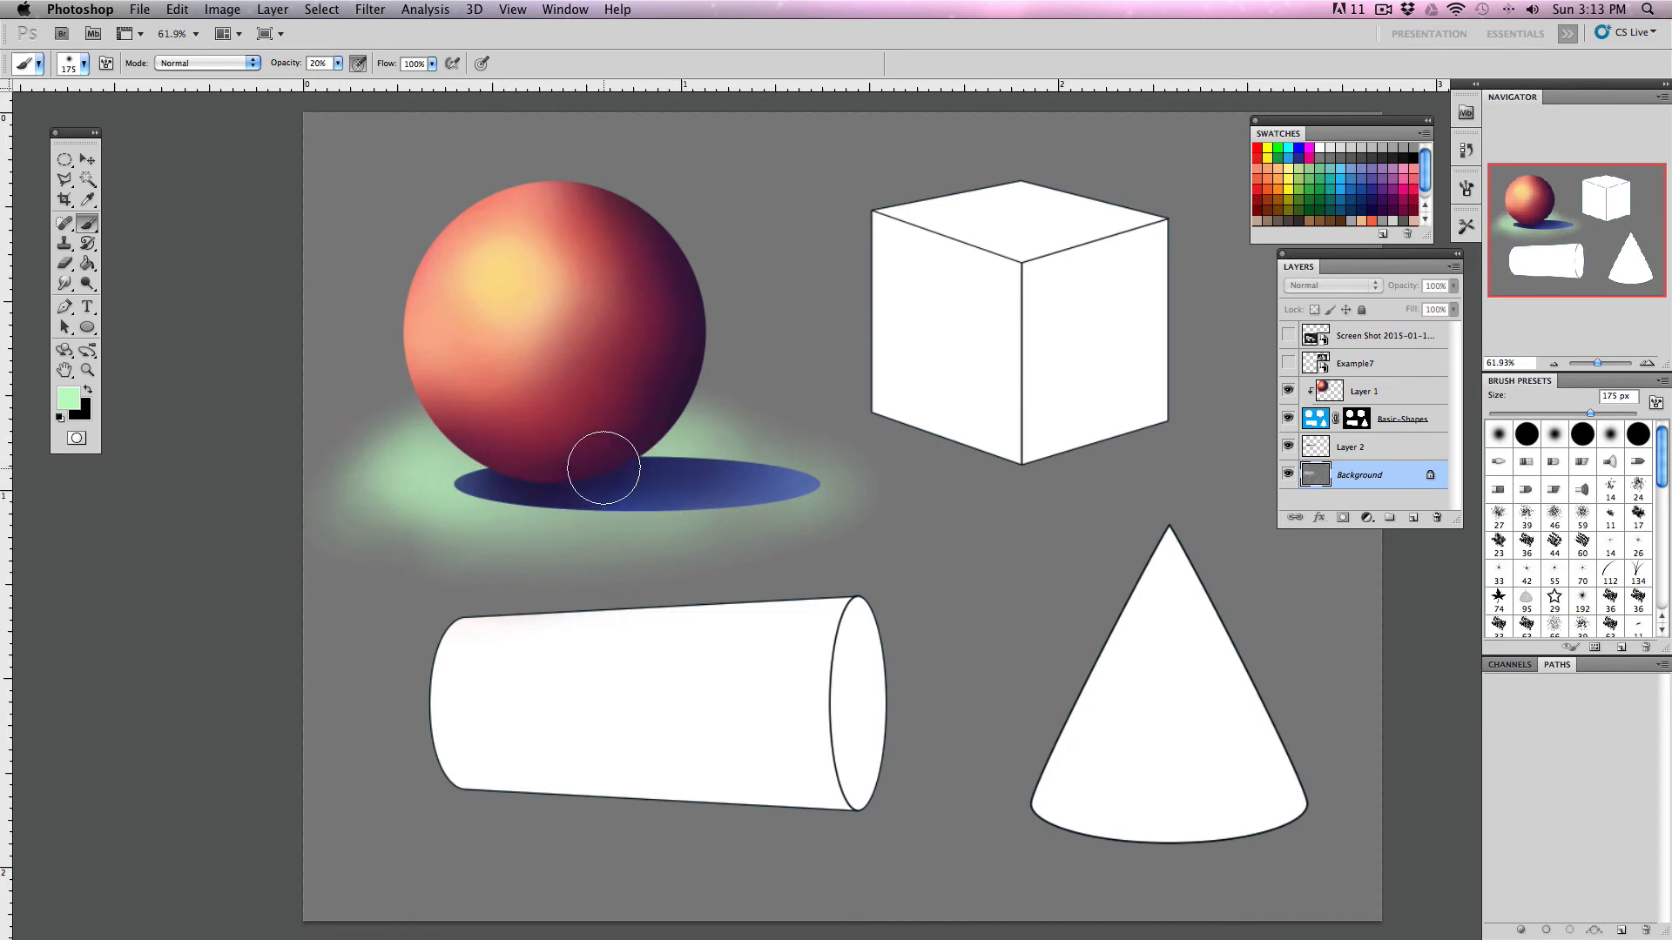
# - Try painting light-green reflected light across the sphere's underside on Layer 1 with a 70 px brush
pyautogui.click(1327, 393)
pyautogui.moveTo(512, 456)
pyautogui.mouseDown()
pyautogui.moveTo(607, 451)
pyautogui.moveTo(538, 459)
pyautogui.moveTo(614, 417)
pyautogui.mouseUp()
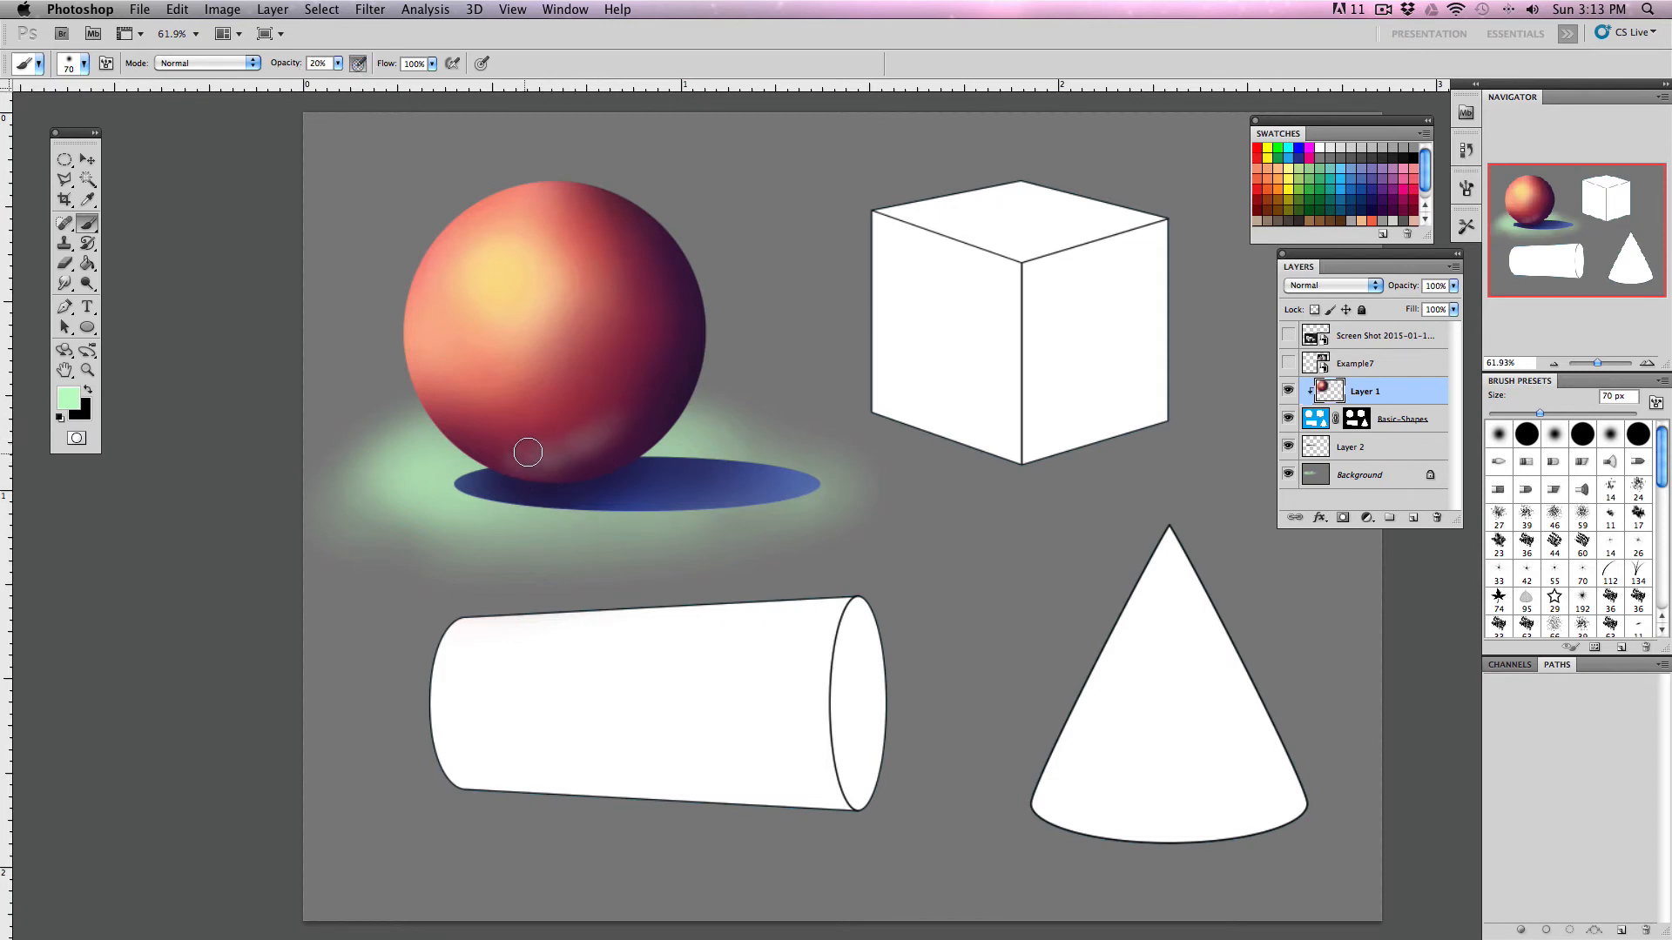
pyautogui.moveTo(527, 452)
pyautogui.mouseDown()
pyautogui.moveTo(493, 441)
pyautogui.moveTo(643, 428)
pyautogui.moveTo(475, 425)
pyautogui.moveTo(505, 449)
pyautogui.mouseUp()
pyautogui.moveTo(627, 421); pyautogui.dragTo(567, 428)
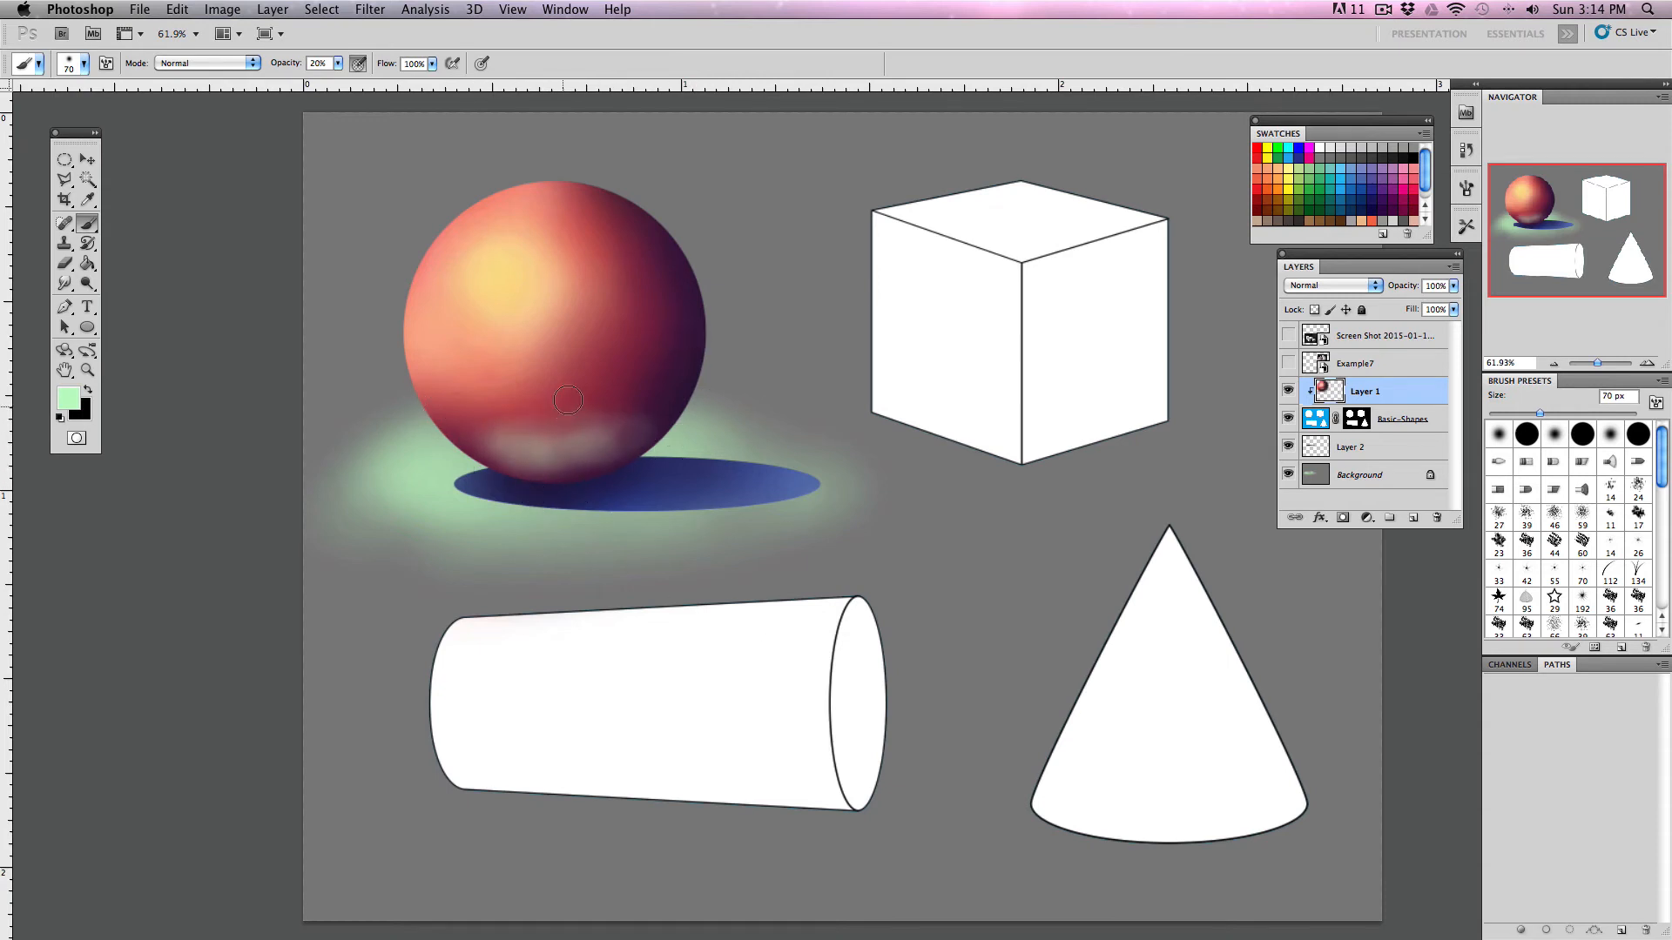
# - Undo the light-green strokes on the sphere's underside
pyautogui.press('super+alt+z')
pyautogui.press('super+alt+z')
pyautogui.press('super+alt+z')
pyautogui.press('super+alt+z')
pyautogui.press('super+alt+z')
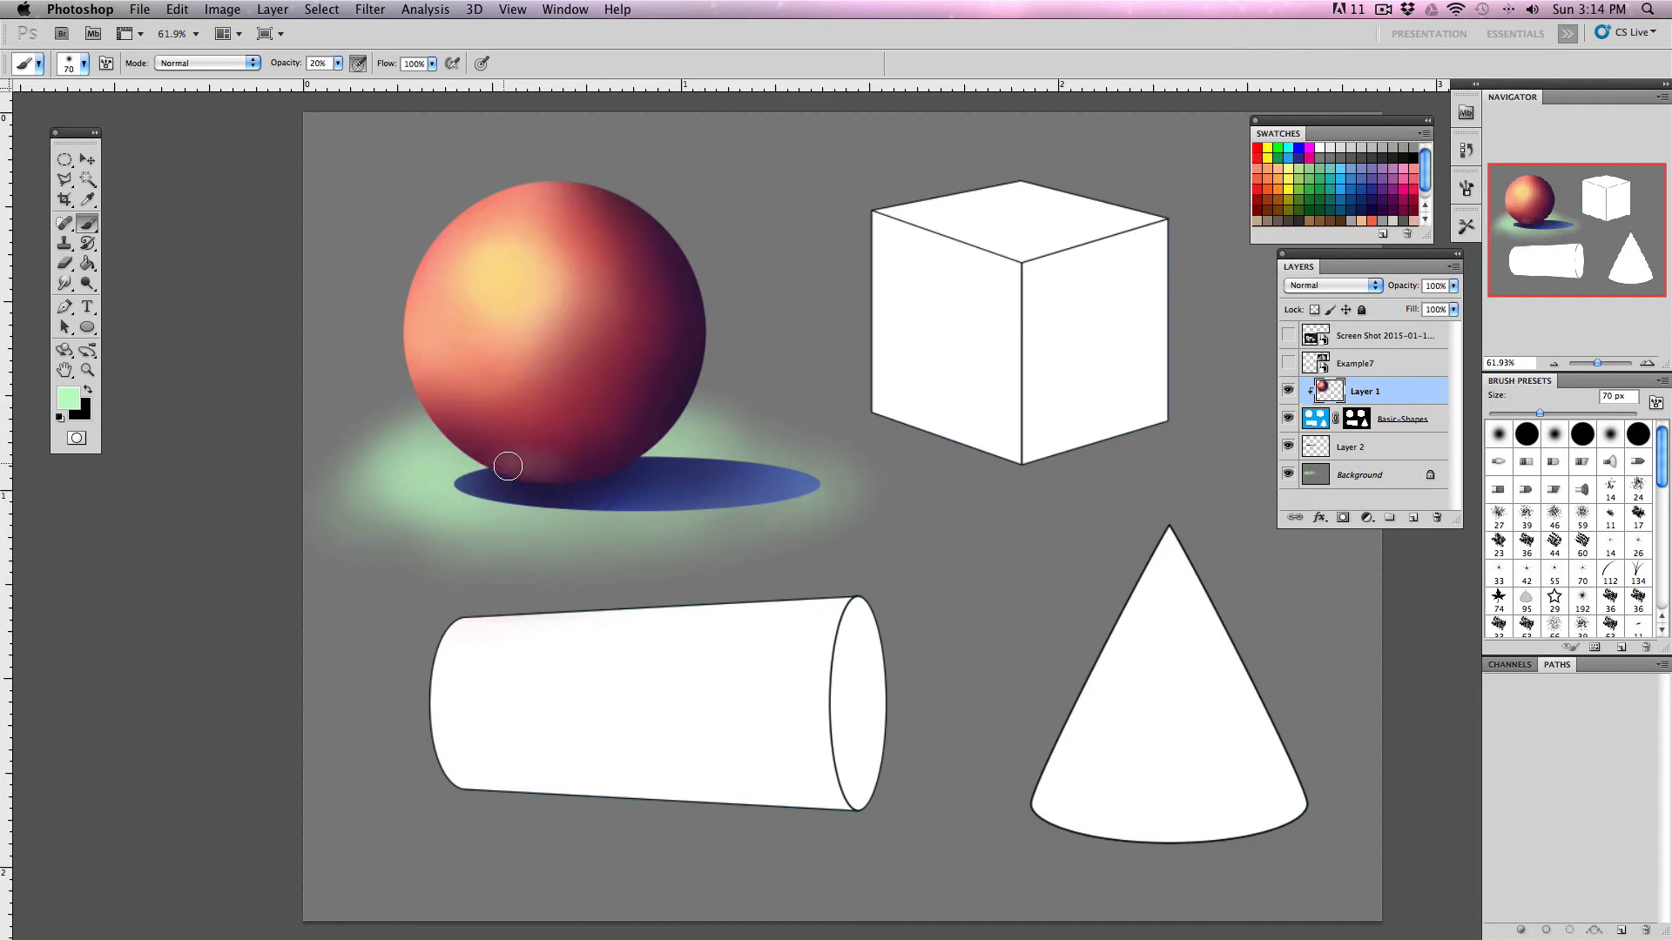
pyautogui.press('super+alt+z')
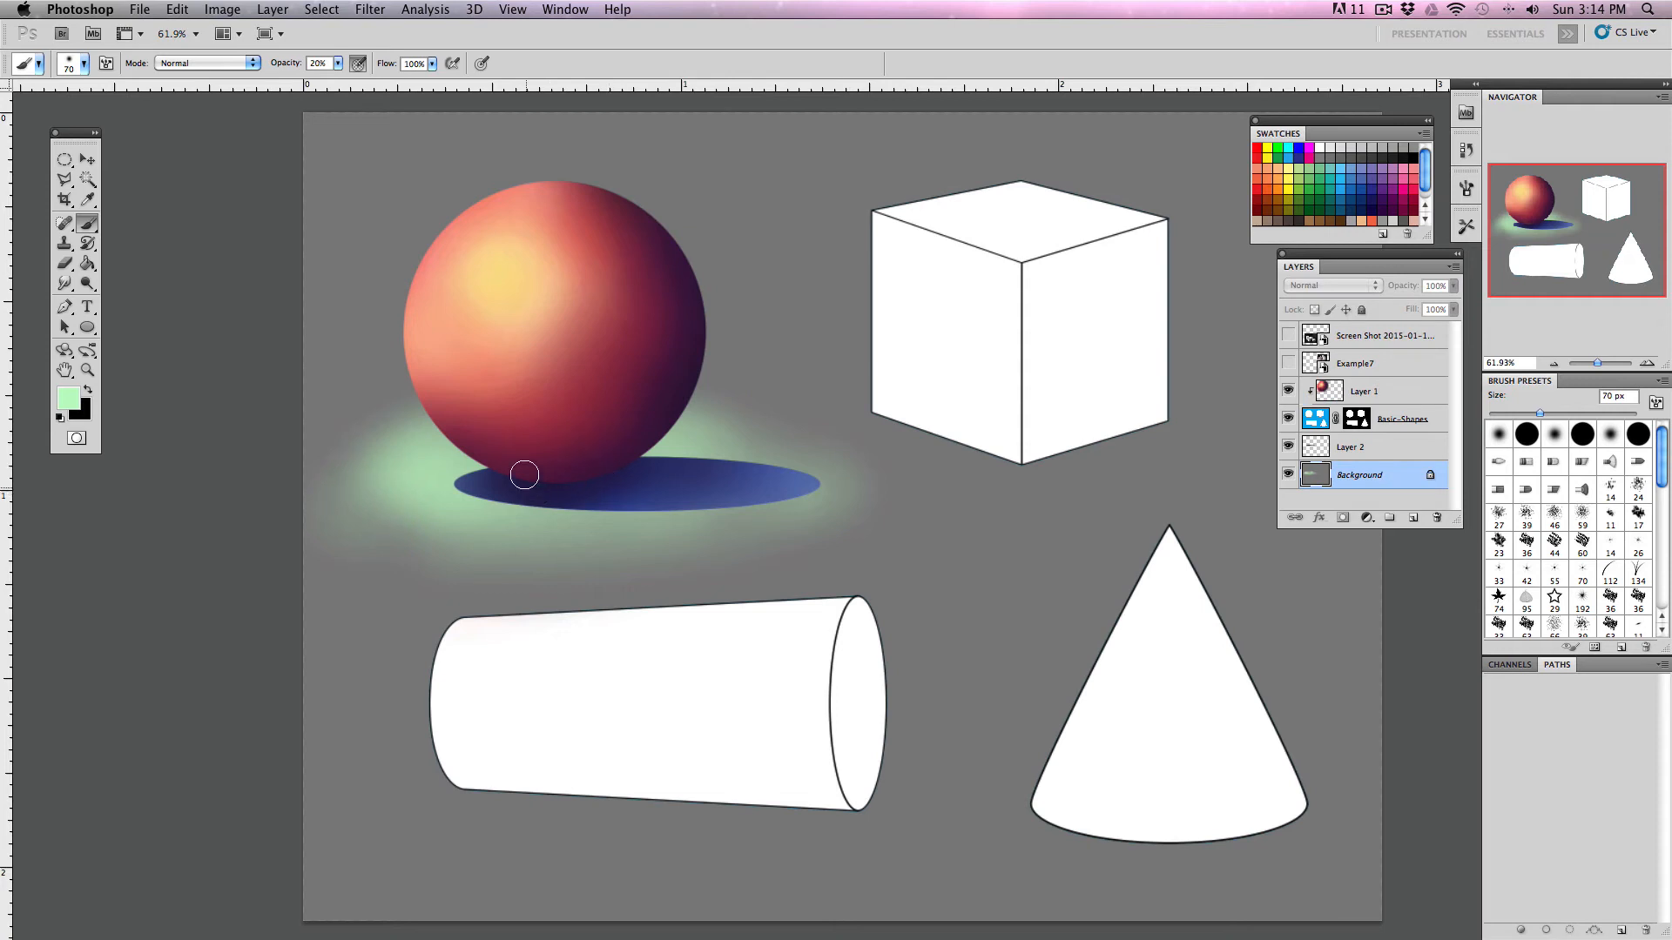
# - On Layer 1, paint soft reflected light across the sphere's lower-left underside in pale yellow-green e7fac1, lowering the brush opacity to 10%
pyautogui.click(1332, 390)
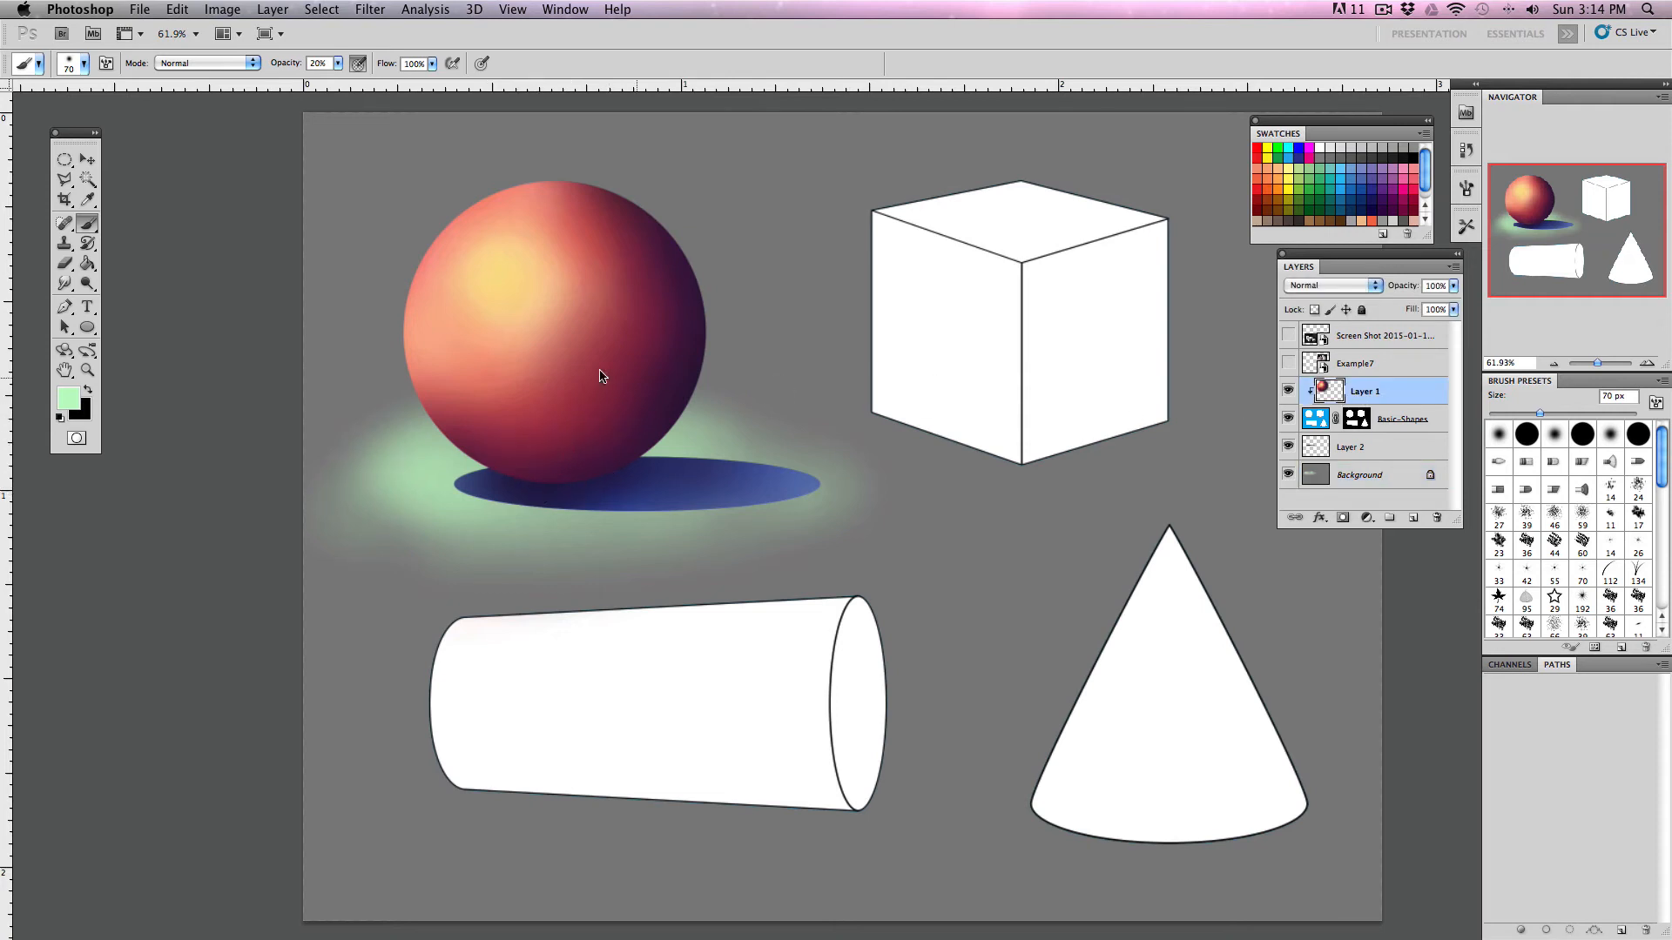
pyautogui.moveTo(470, 430)
pyautogui.mouseDown()
pyautogui.moveTo(565, 442)
pyautogui.moveTo(481, 434)
pyautogui.moveTo(519, 439)
pyautogui.moveTo(492, 406)
pyautogui.mouseUp()
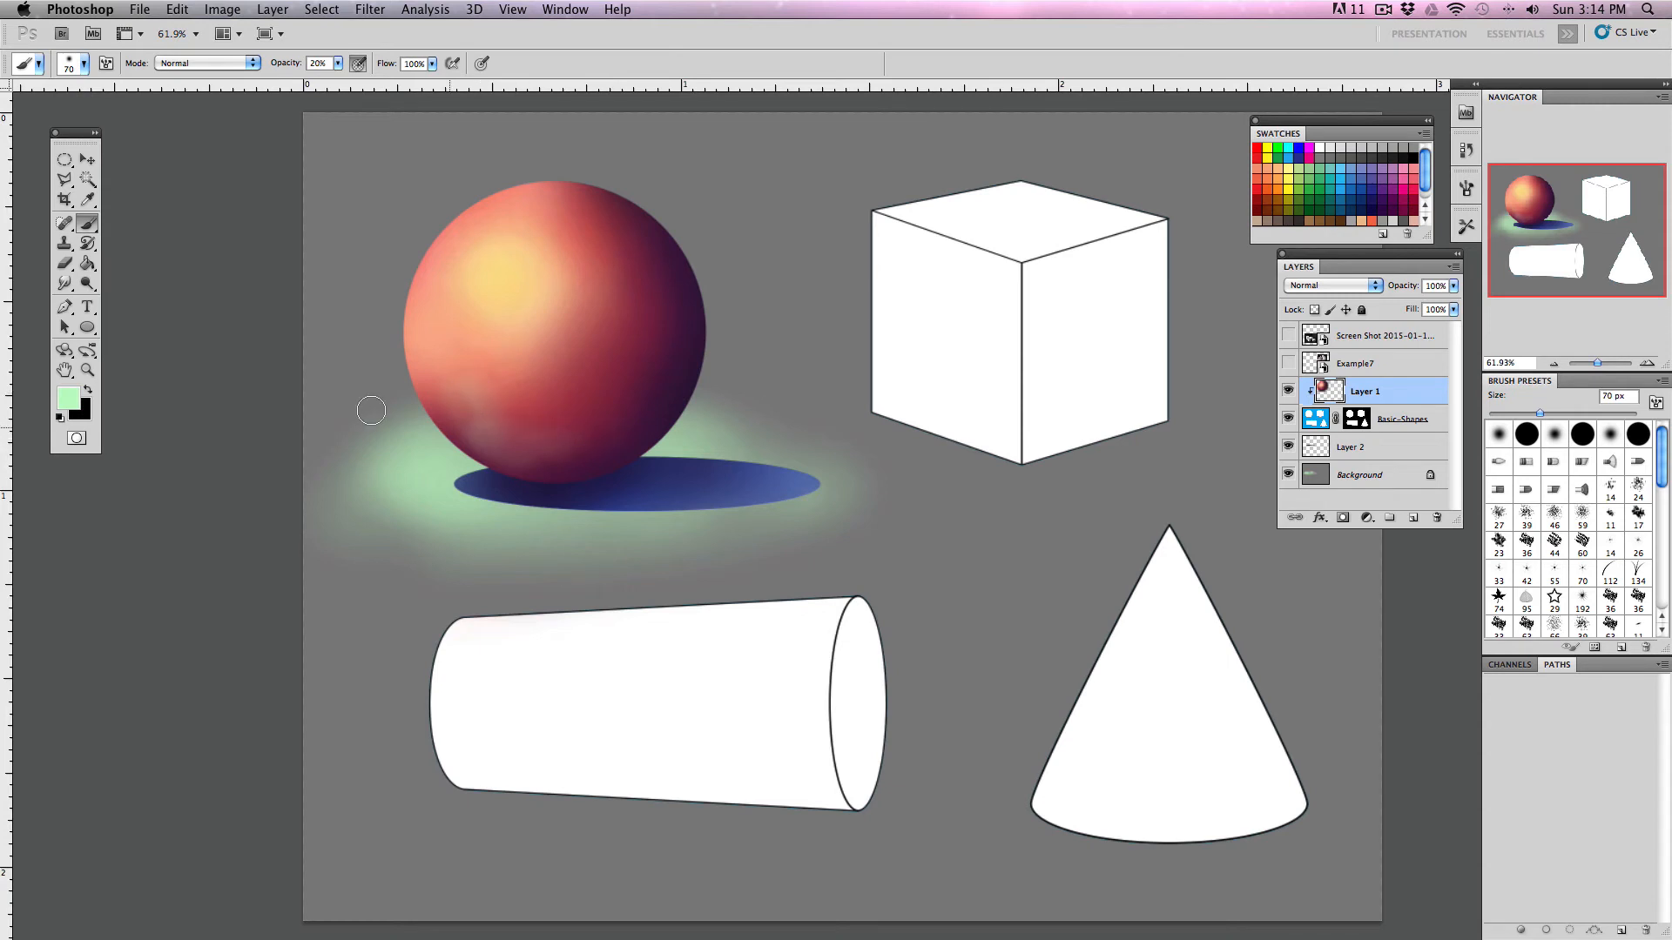
pyautogui.click(81, 401)
pyautogui.moveTo(820, 403); pyautogui.dragTo(827, 408)
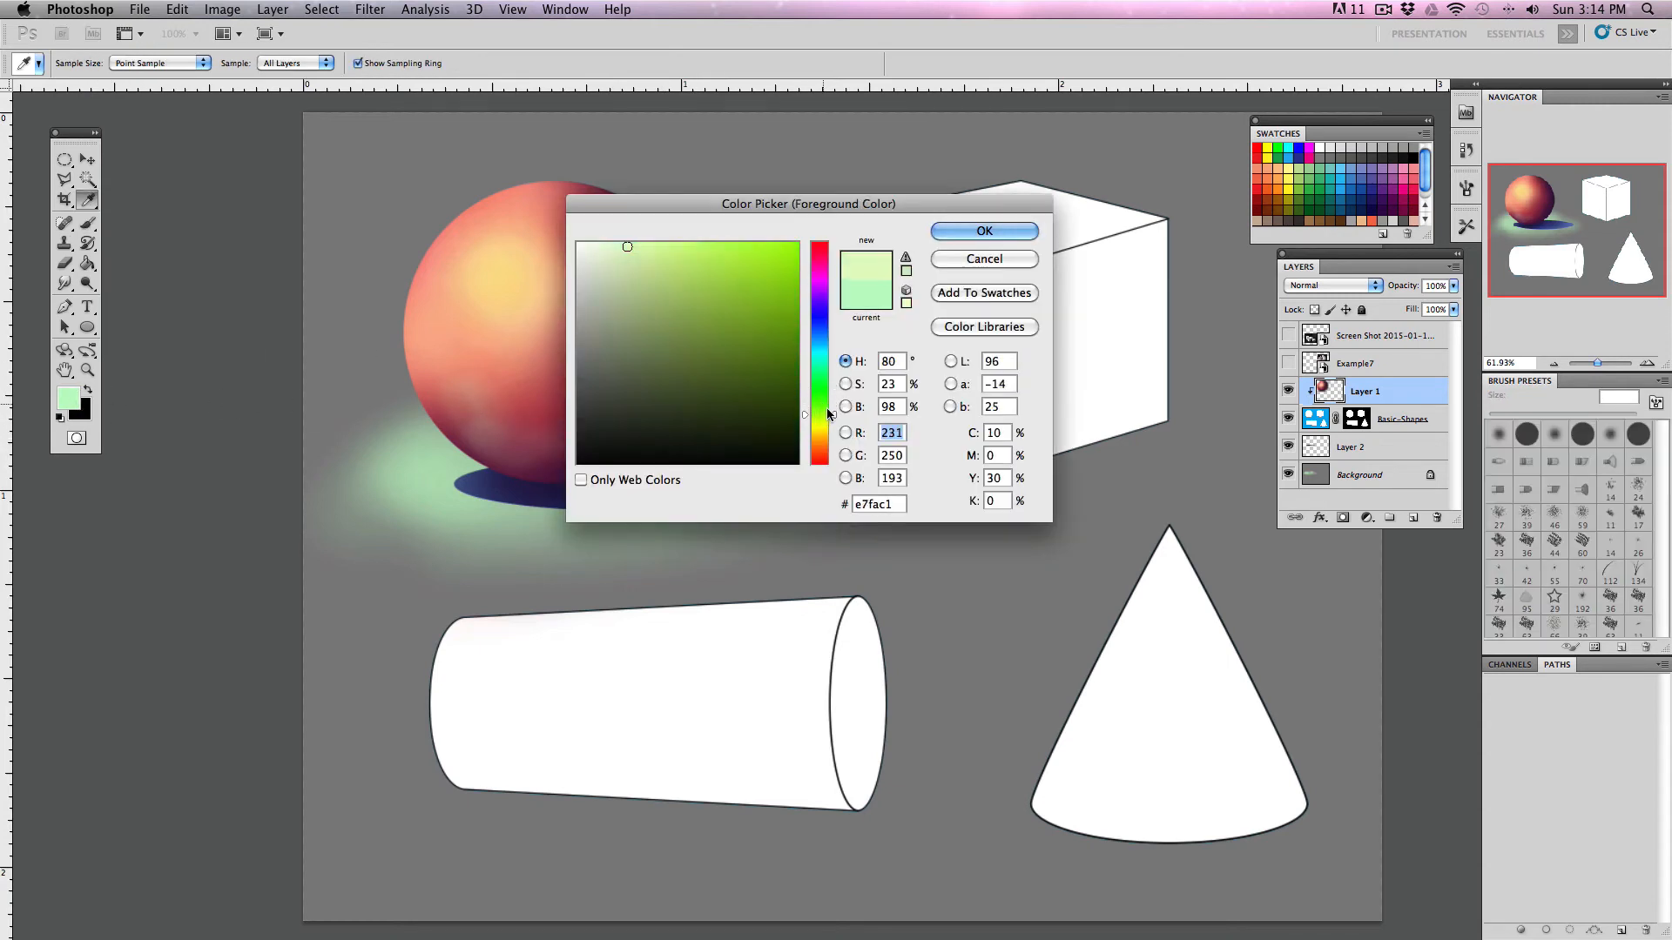
pyautogui.click(977, 233)
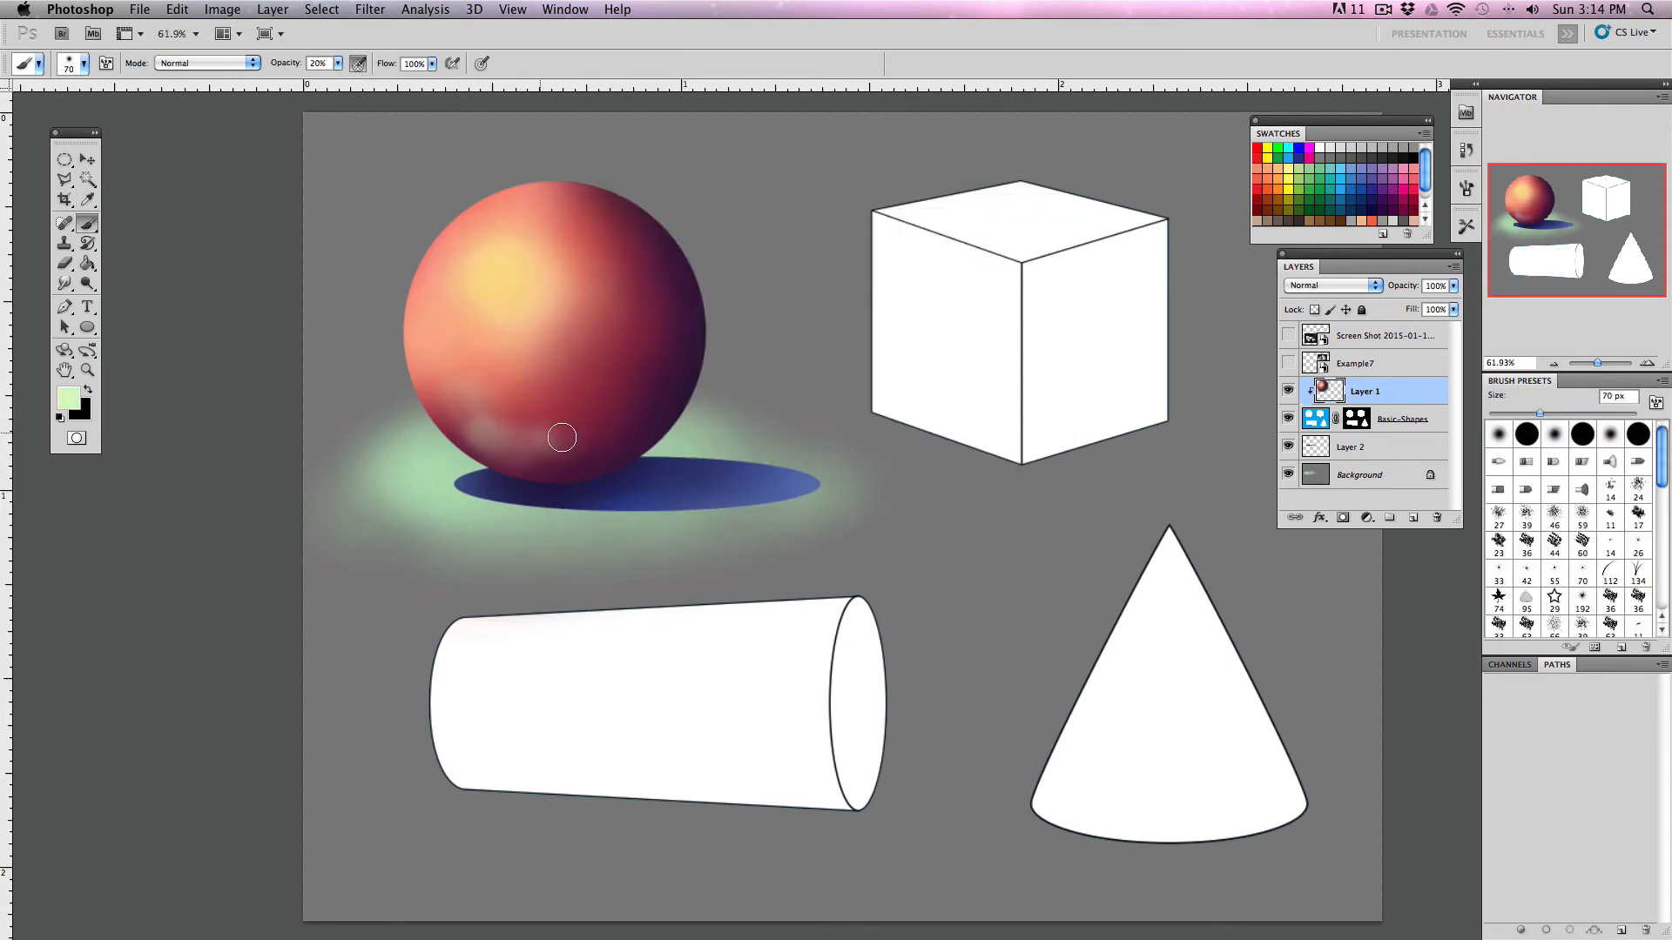
pyautogui.moveTo(562, 437); pyautogui.dragTo(604, 422)
pyautogui.moveTo(457, 397)
pyautogui.mouseDown()
pyautogui.moveTo(528, 420)
pyautogui.moveTo(472, 409)
pyautogui.moveTo(454, 379)
pyautogui.moveTo(515, 427)
pyautogui.moveTo(476, 397)
pyautogui.moveTo(542, 410)
pyautogui.moveTo(461, 379)
pyautogui.moveTo(595, 440)
pyautogui.mouseUp()
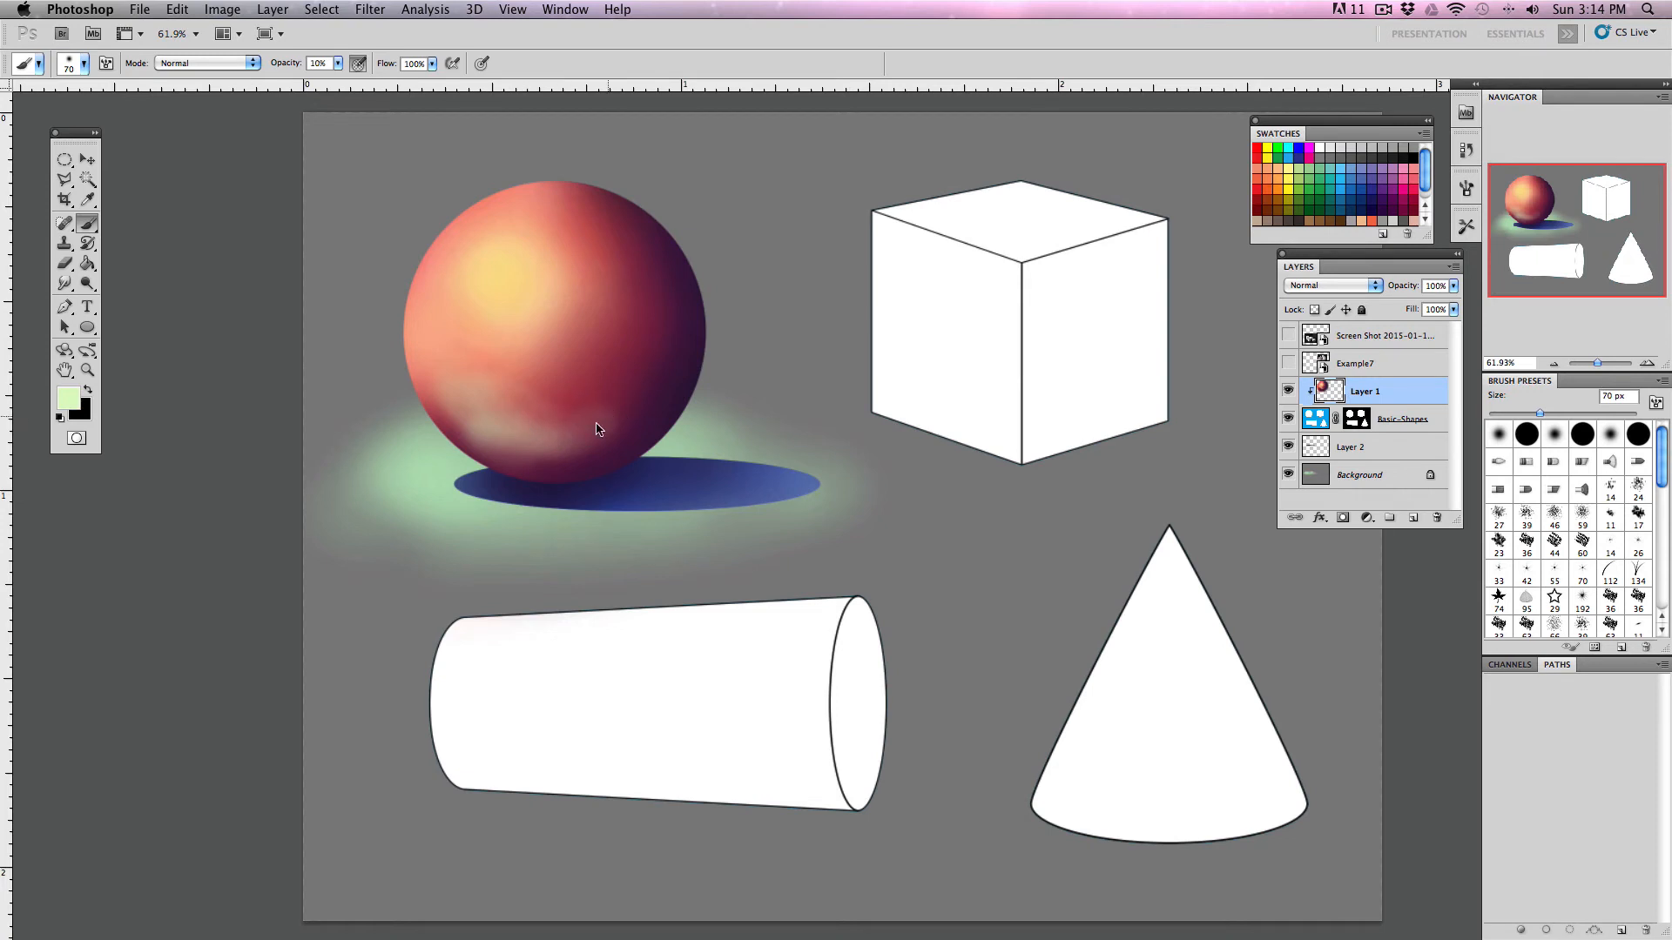
pyautogui.moveTo(453, 421)
pyautogui.mouseDown()
pyautogui.moveTo(481, 447)
pyautogui.moveTo(601, 444)
pyautogui.moveTo(430, 390)
pyautogui.mouseUp()
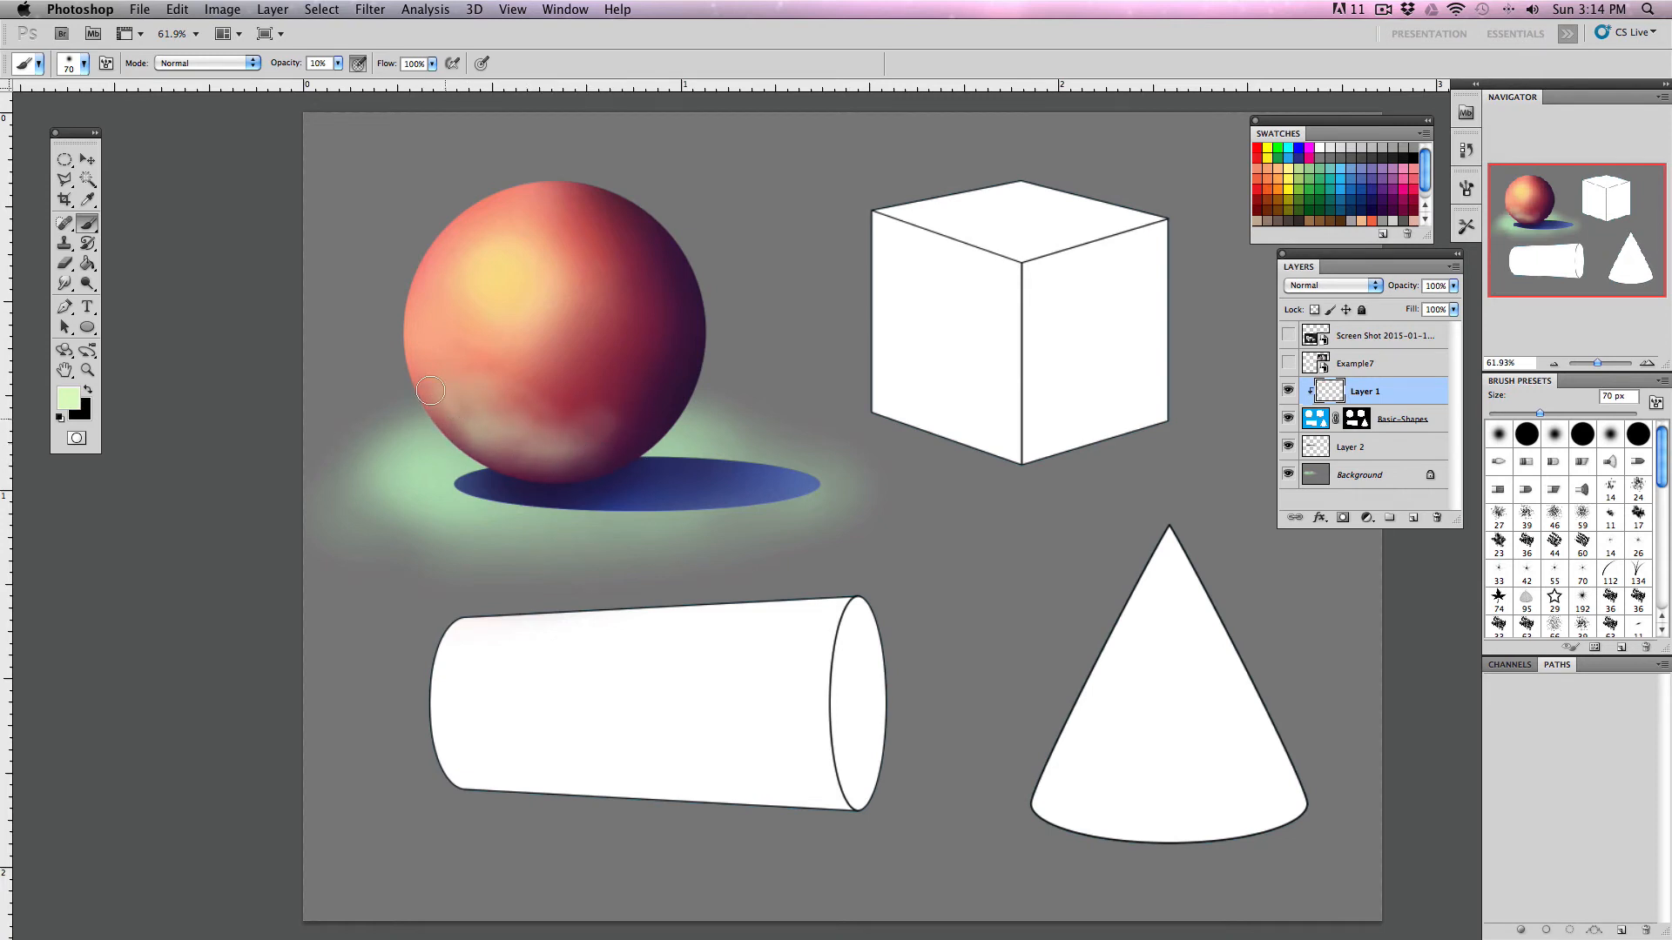
pyautogui.moveTo(601, 423); pyautogui.dragTo(570, 424)
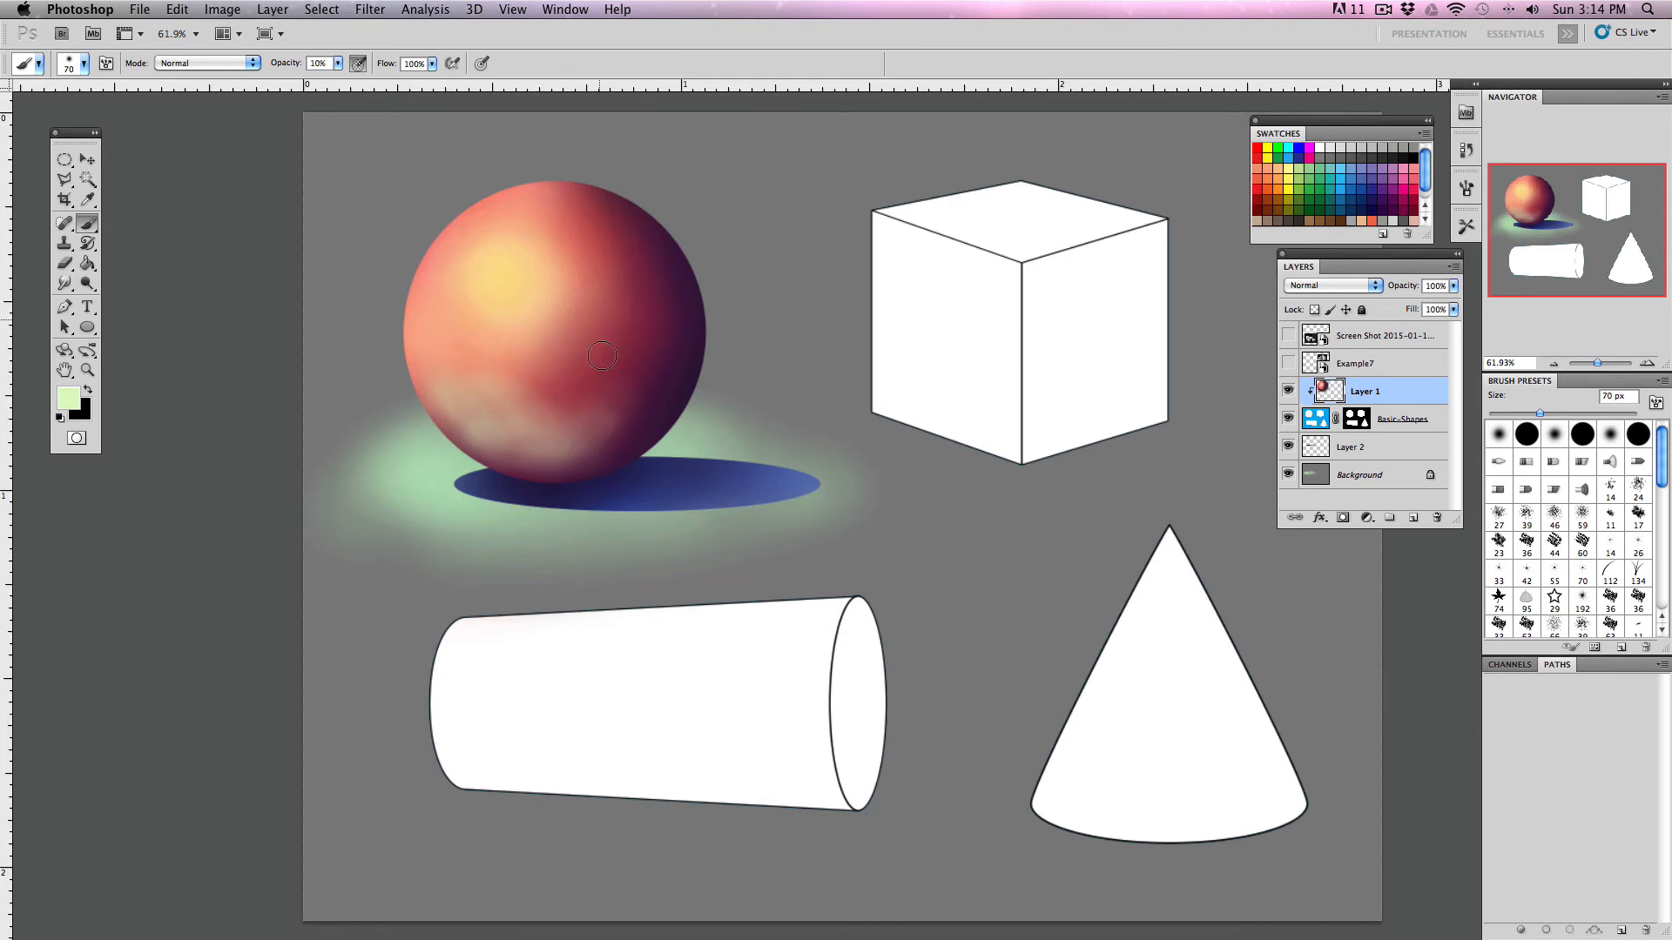
# - Sample the sphere's mid red and blend the upper edge of the reflected light into the sphere at 10% opacity
pyautogui.keyDown('alt'); pyautogui.click(574, 383); pyautogui.keyUp('alt')
pyautogui.moveTo(562, 400); pyautogui.dragTo(541, 396)
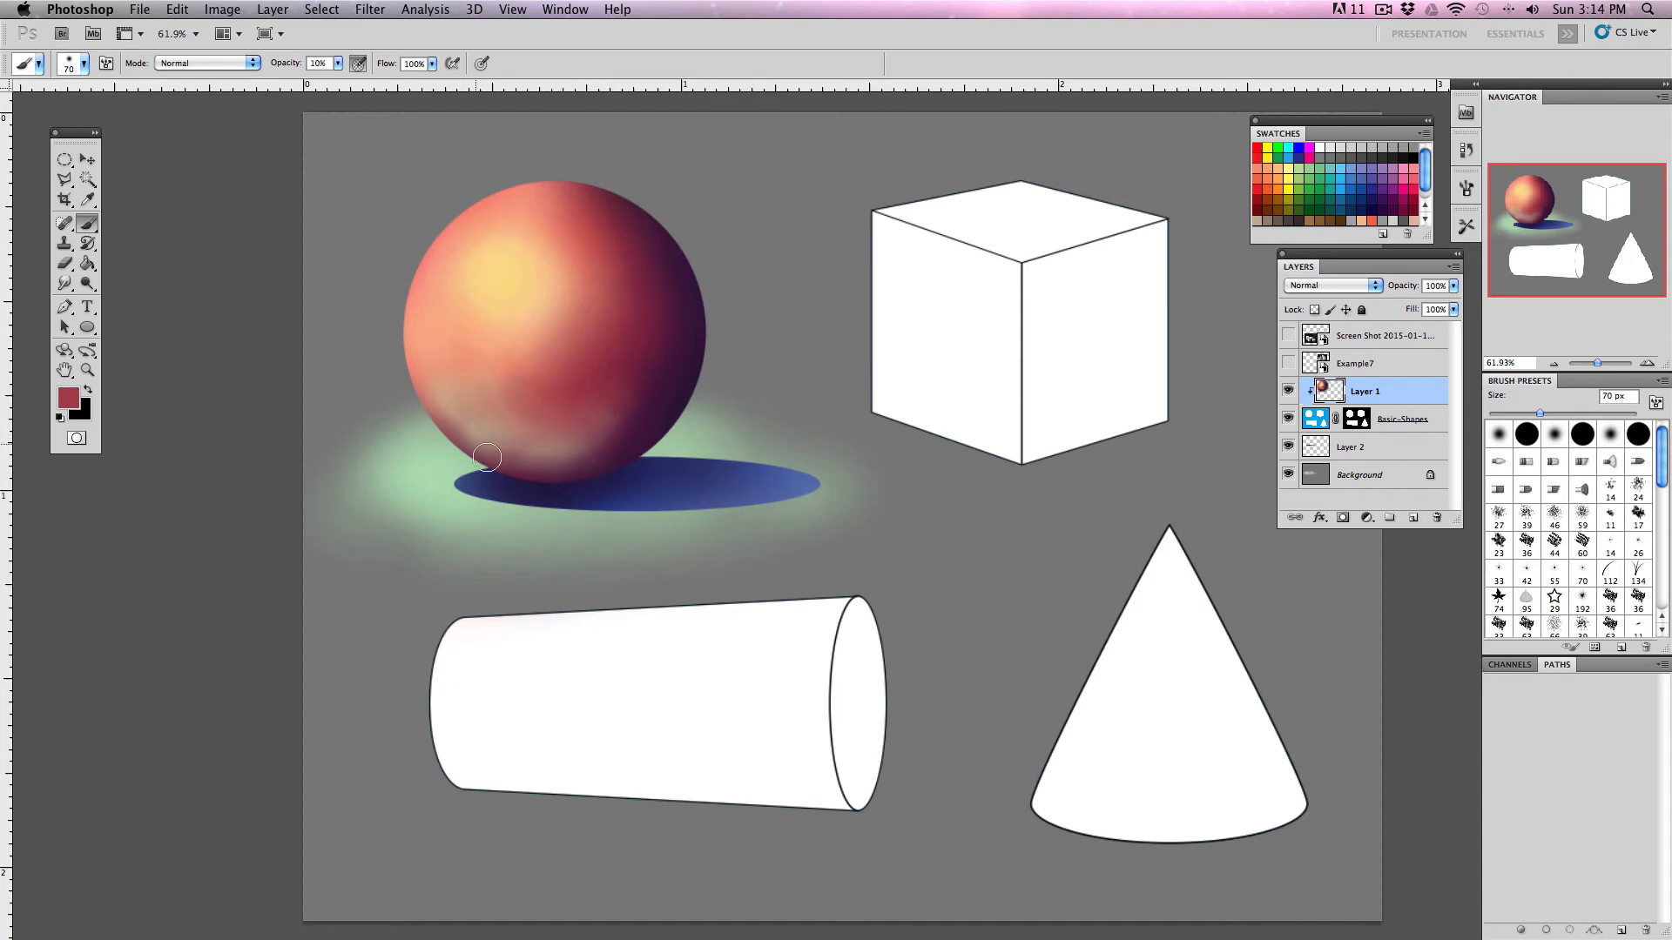
pyautogui.moveTo(490, 392)
pyautogui.mouseDown()
pyautogui.moveTo(537, 414)
pyautogui.moveTo(540, 396)
pyautogui.mouseUp()
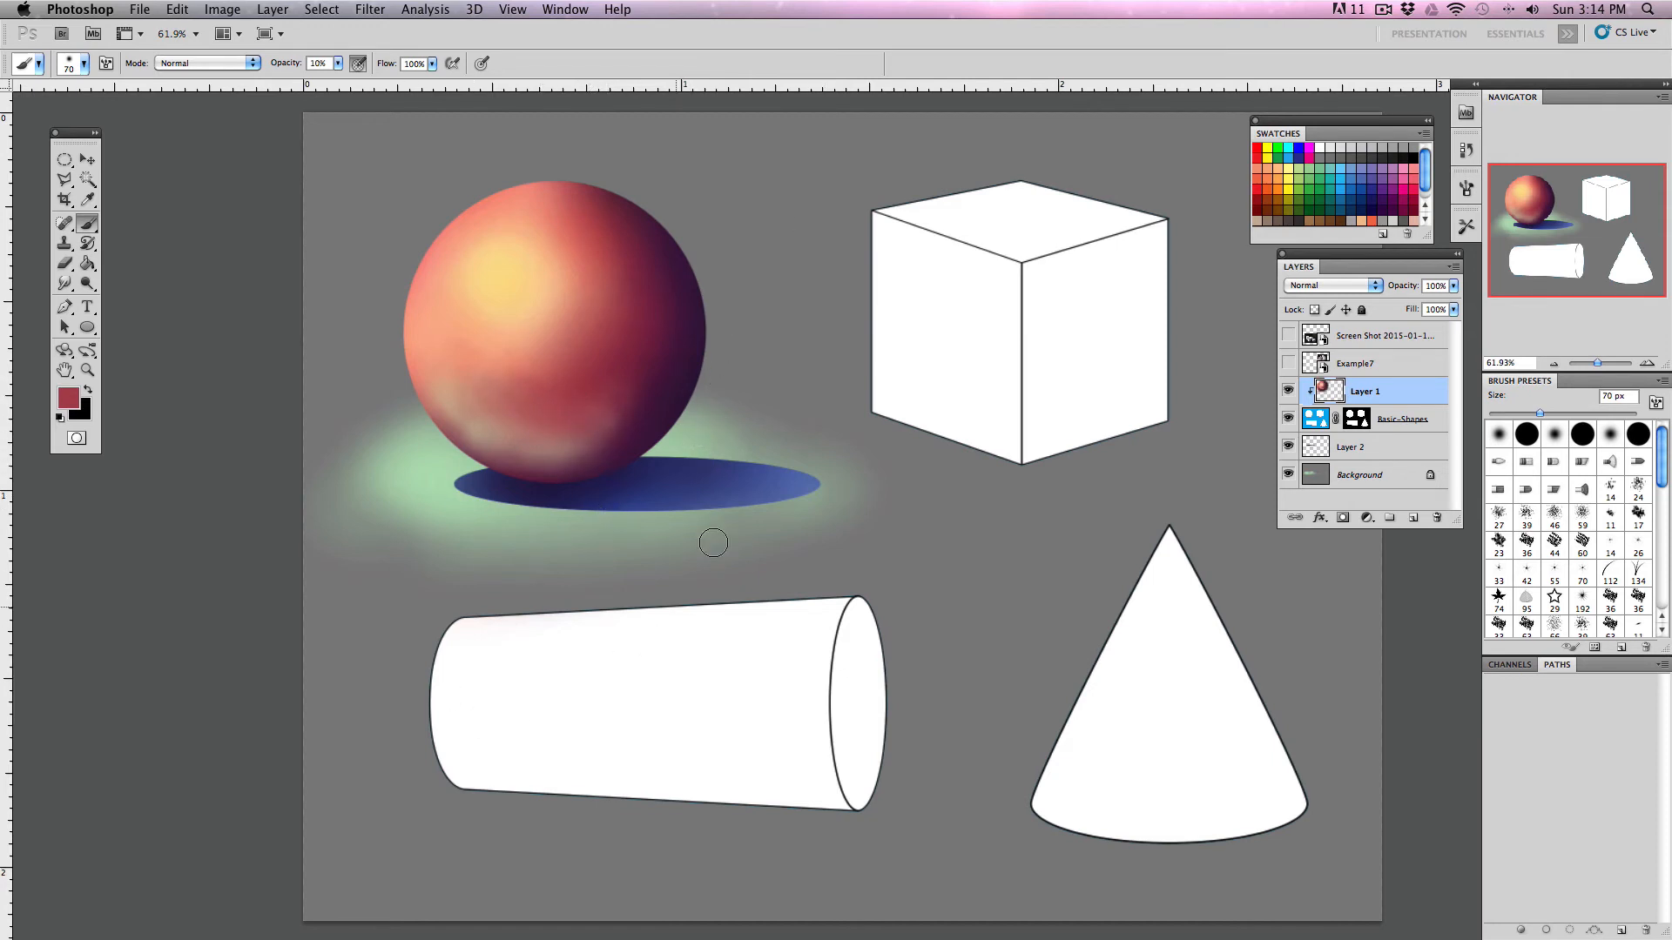
# - Select the cube's left face with the Magic Wand and paint it solid bright blue with a 125 px brush at 100% opacity
pyautogui.press('w')
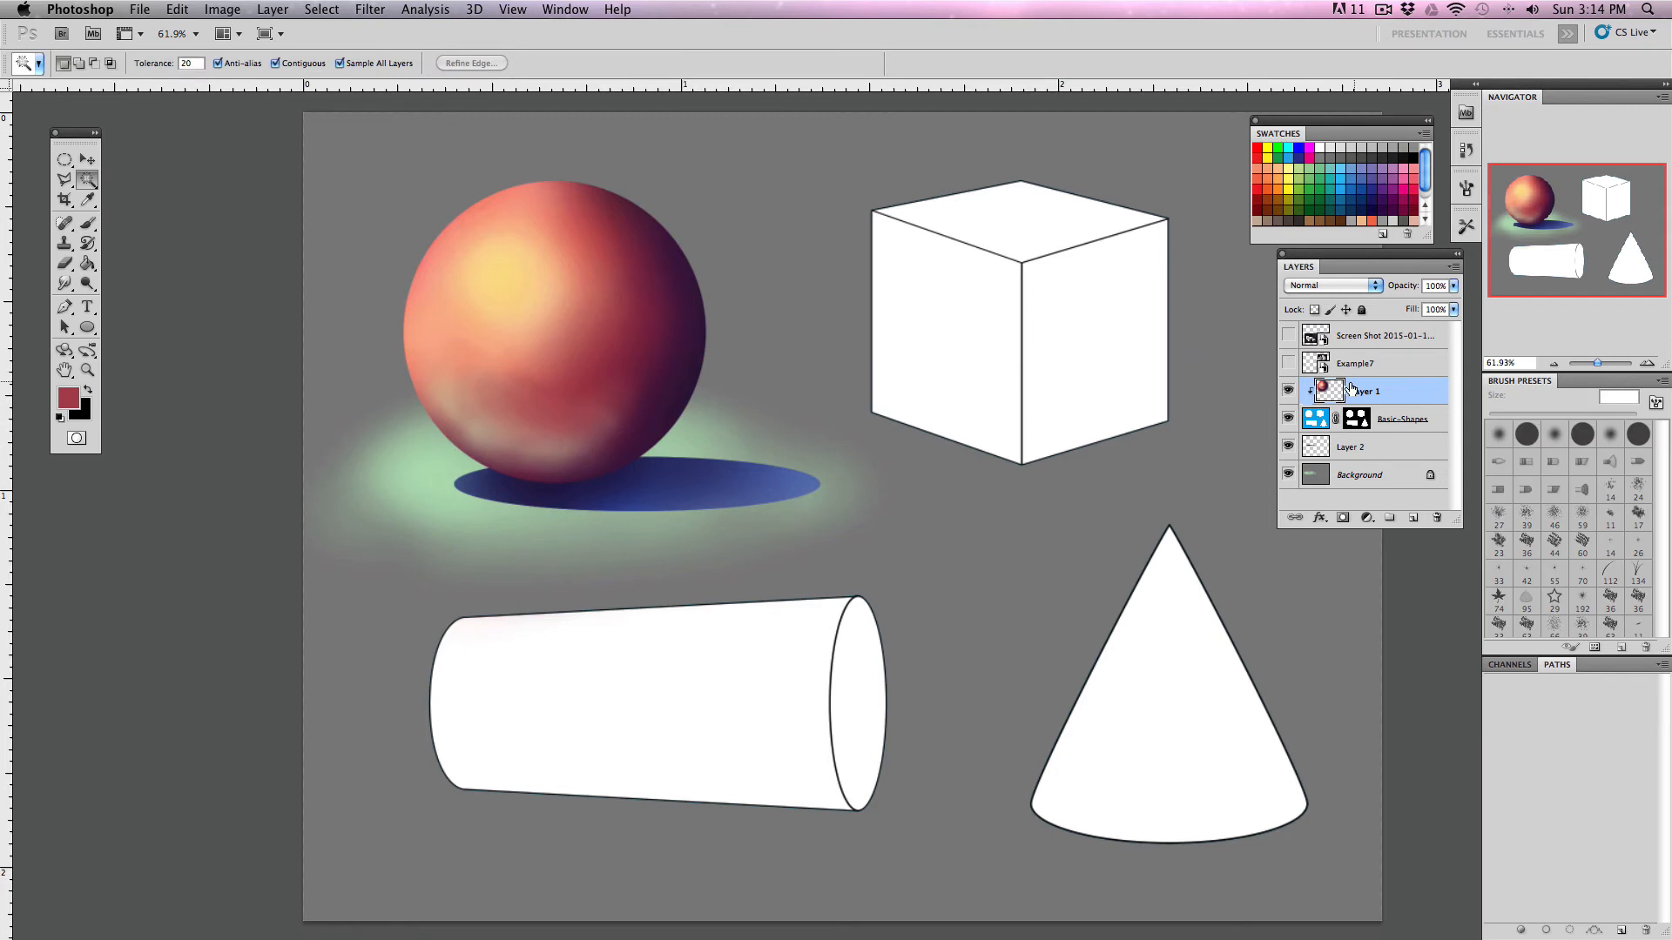
pyautogui.click(919, 317)
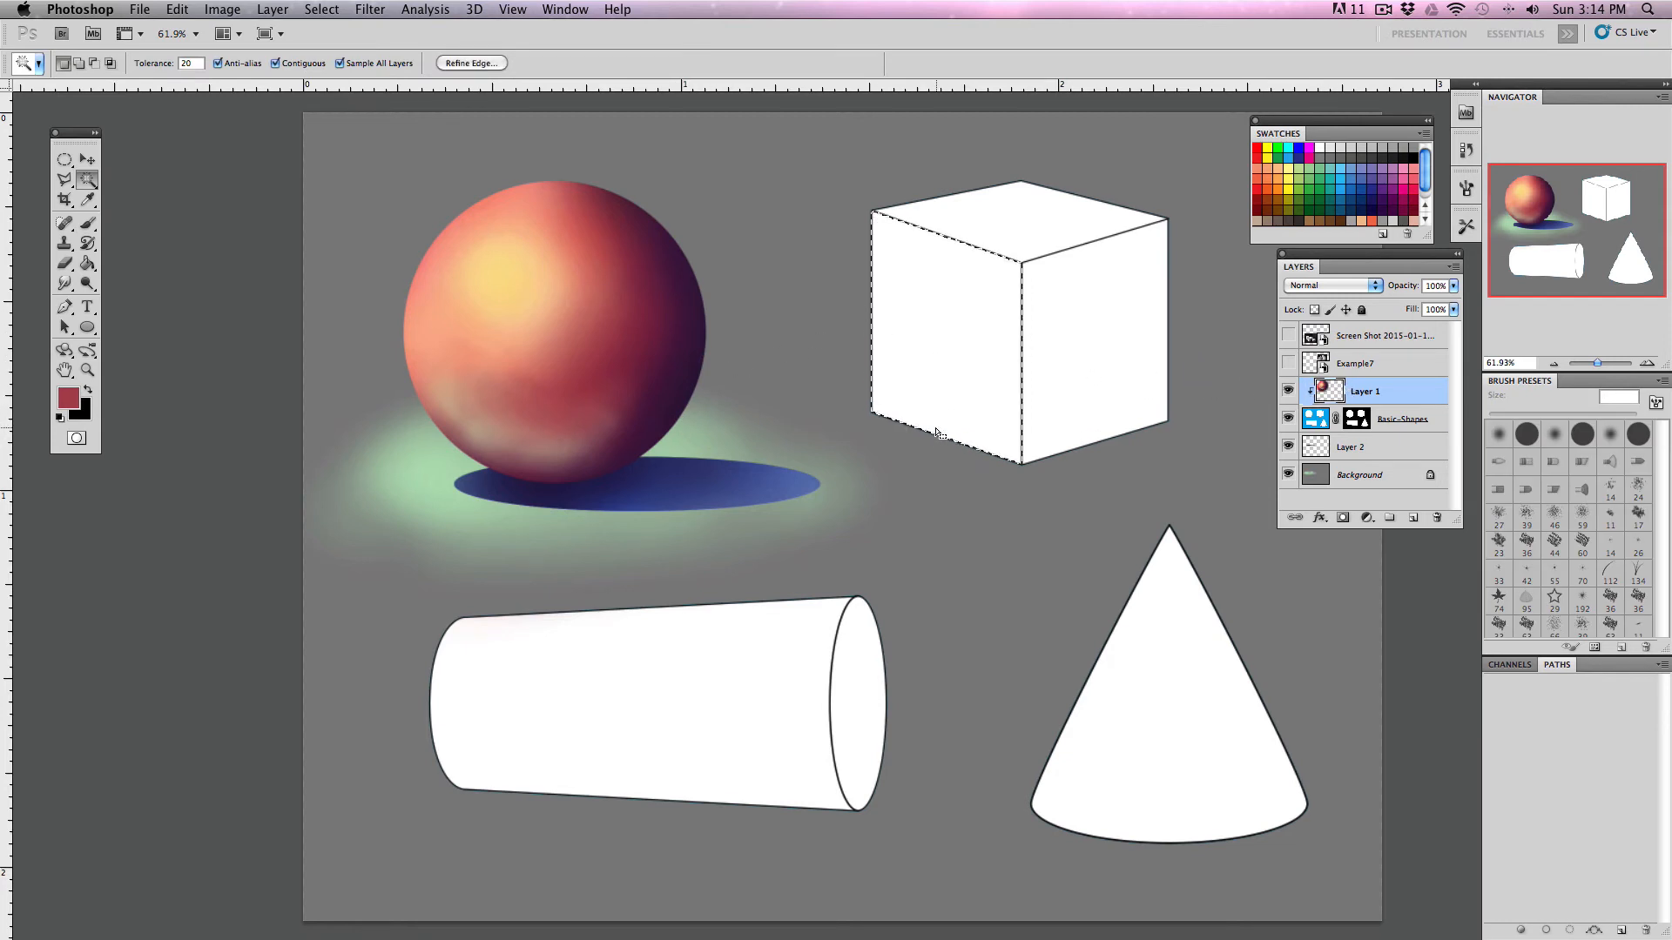
pyautogui.click(86, 224)
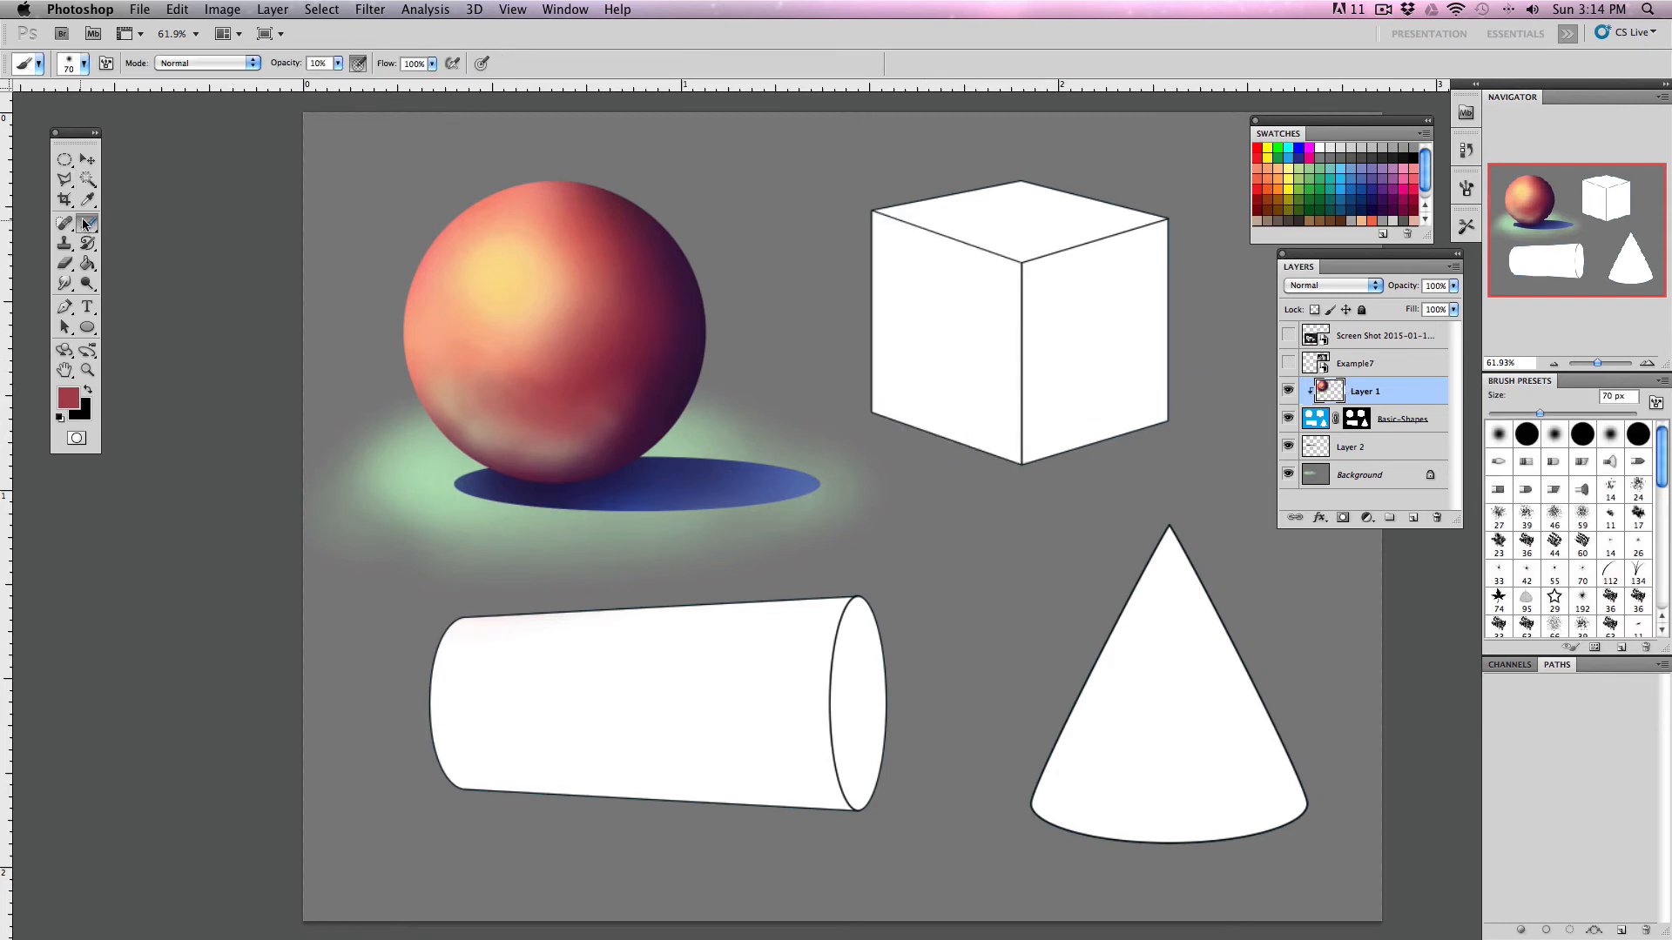
pyautogui.click(1342, 189)
pyautogui.press(']')
pyautogui.press(']')
pyautogui.press(']')
pyautogui.press(']')
pyautogui.press('0')
pyautogui.moveTo(891, 219)
pyautogui.mouseDown()
pyautogui.moveTo(897, 348)
pyautogui.moveTo(1048, 258)
pyautogui.moveTo(992, 426)
pyautogui.mouseUp()
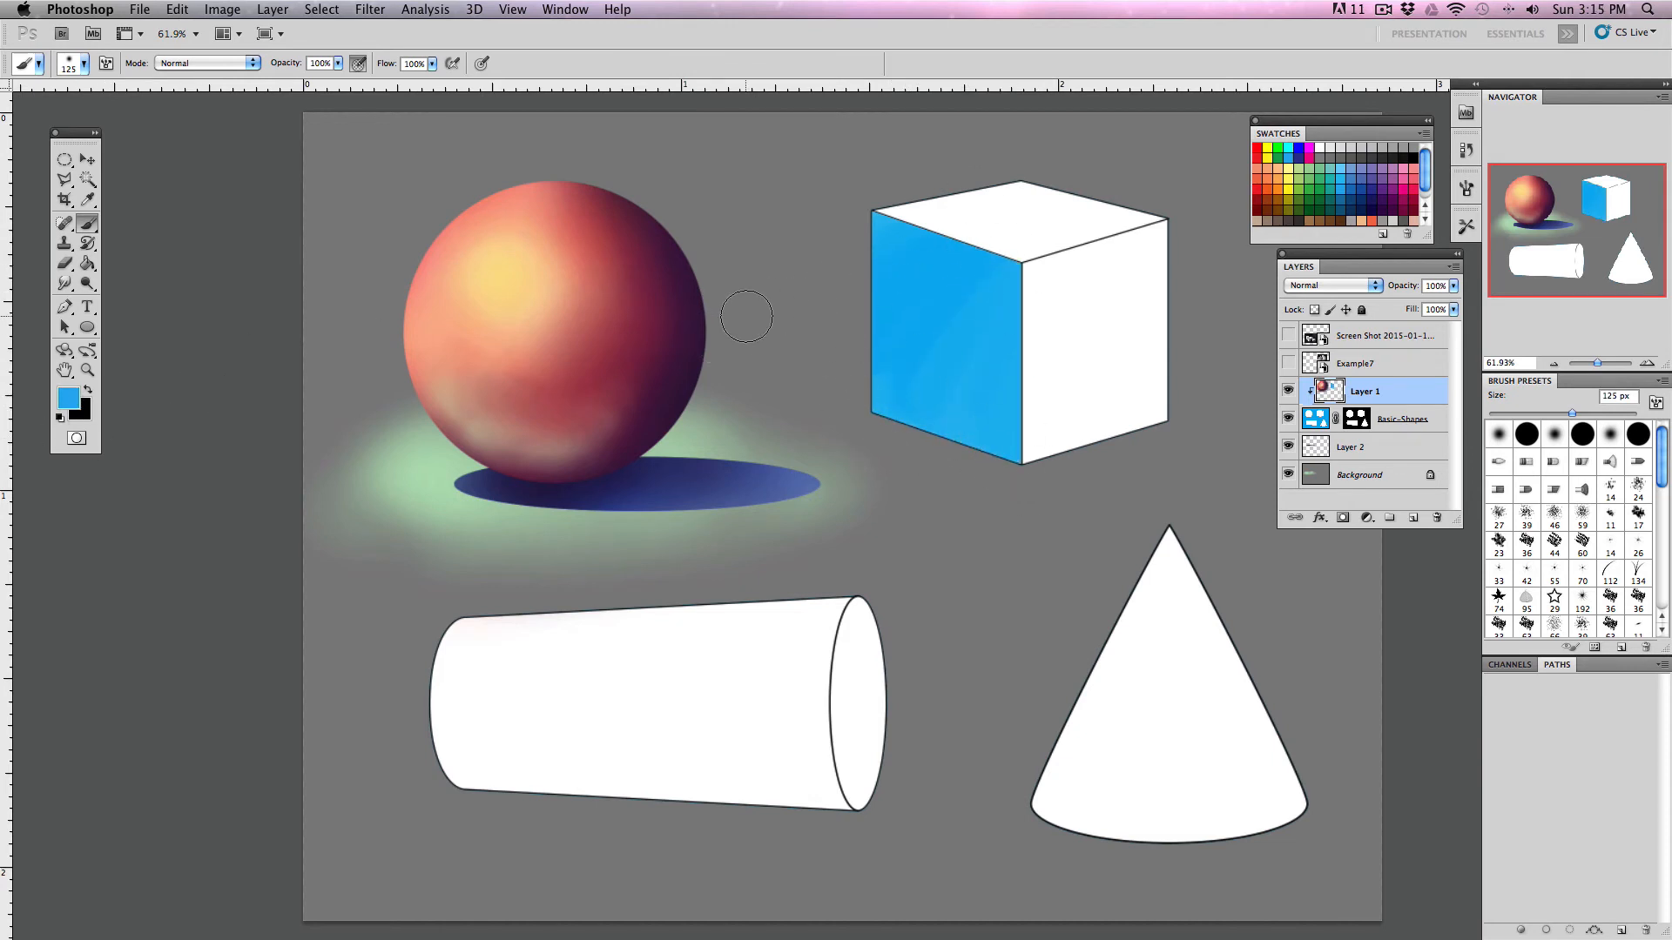
# - Select the cube's top face and paint it solid medium blue, darker than the left face
pyautogui.press('w')
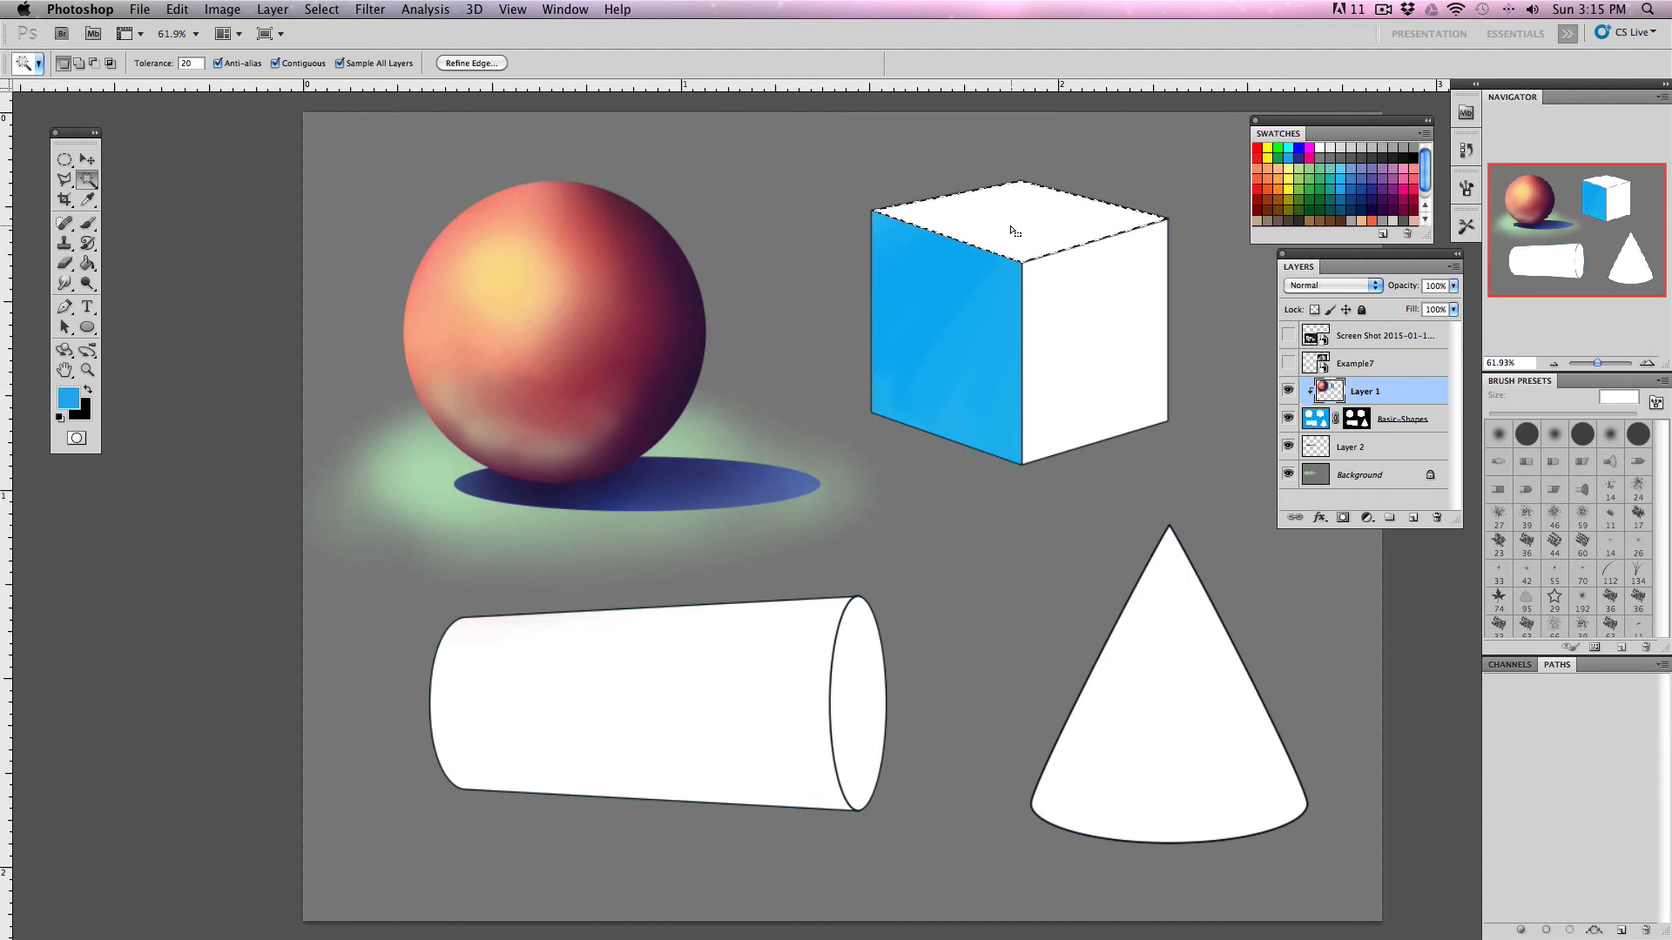
pyautogui.press('b')
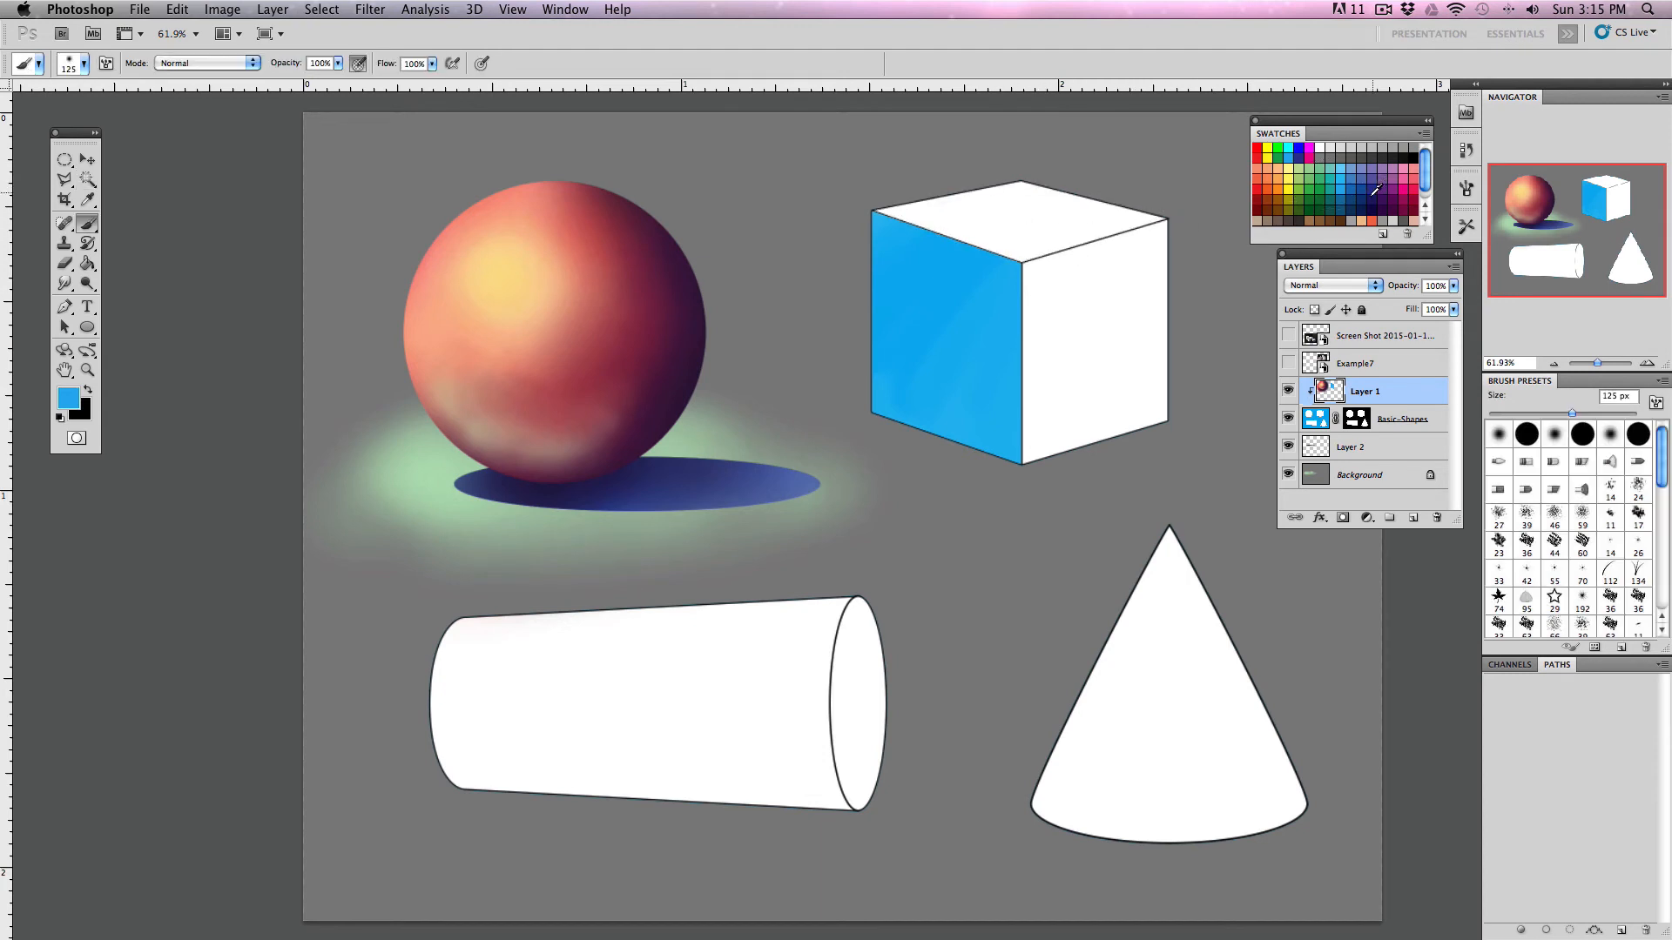
pyautogui.click(1347, 189)
pyautogui.moveTo(971, 201)
pyautogui.mouseDown()
pyautogui.moveTo(1095, 214)
pyautogui.moveTo(993, 251)
pyautogui.moveTo(1021, 238)
pyautogui.moveTo(923, 211)
pyautogui.mouseUp()
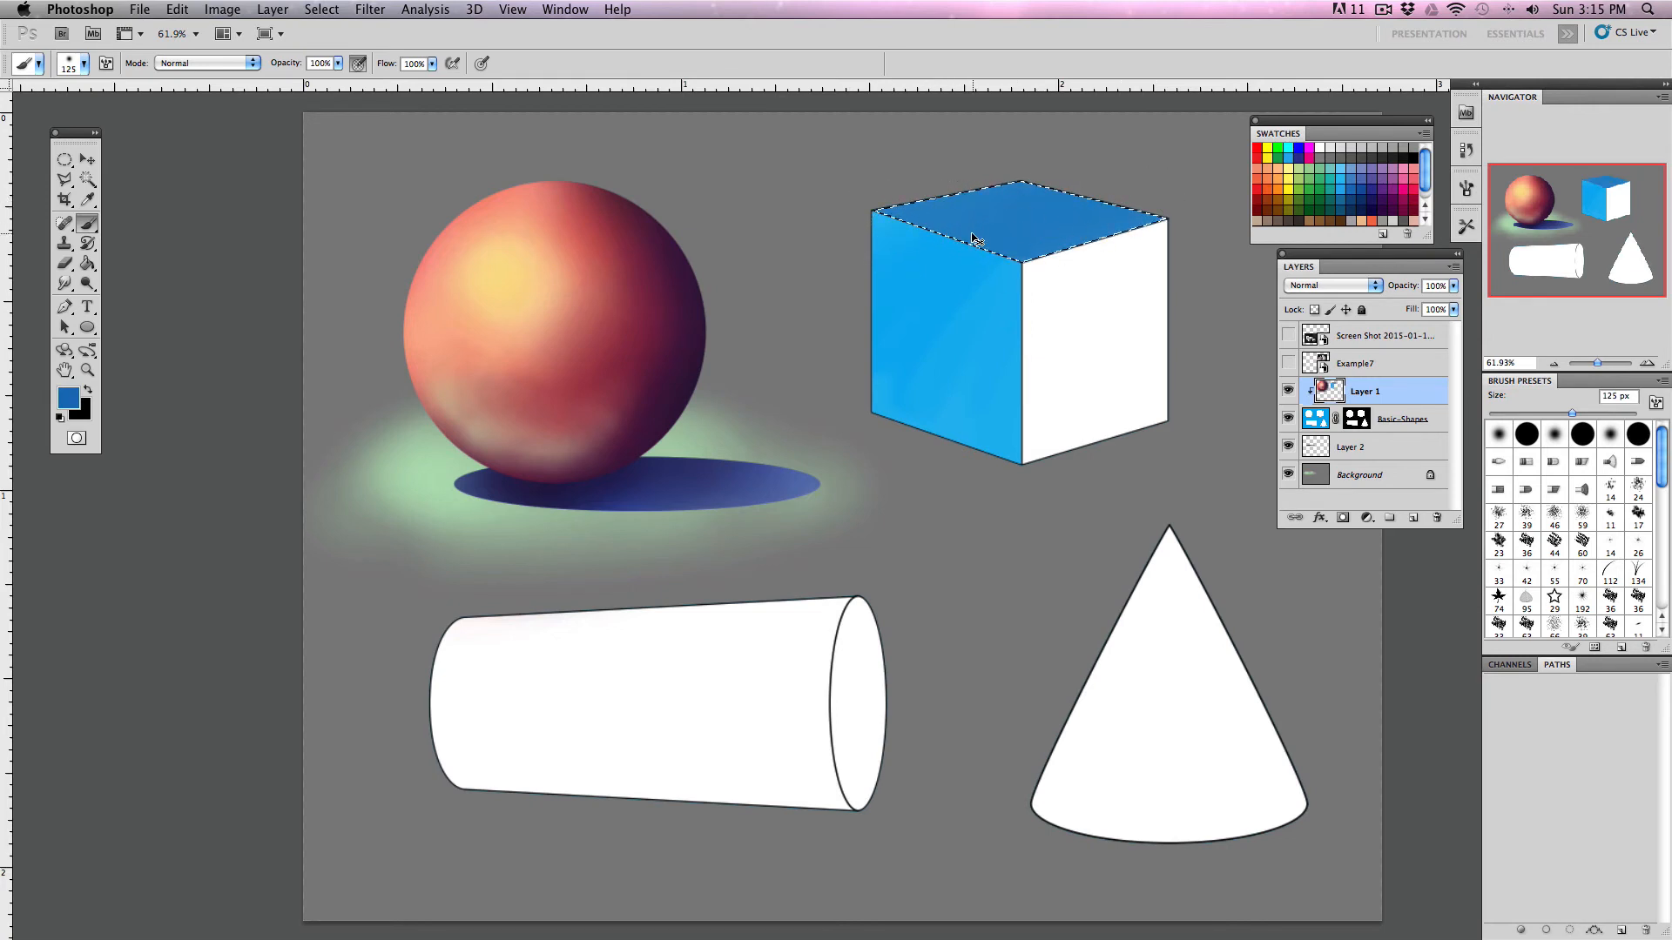
# - Select the cube's right face and paint it dark indigo, repainting it with a solid medium violet
pyautogui.press('w')
pyautogui.click(1091, 326)
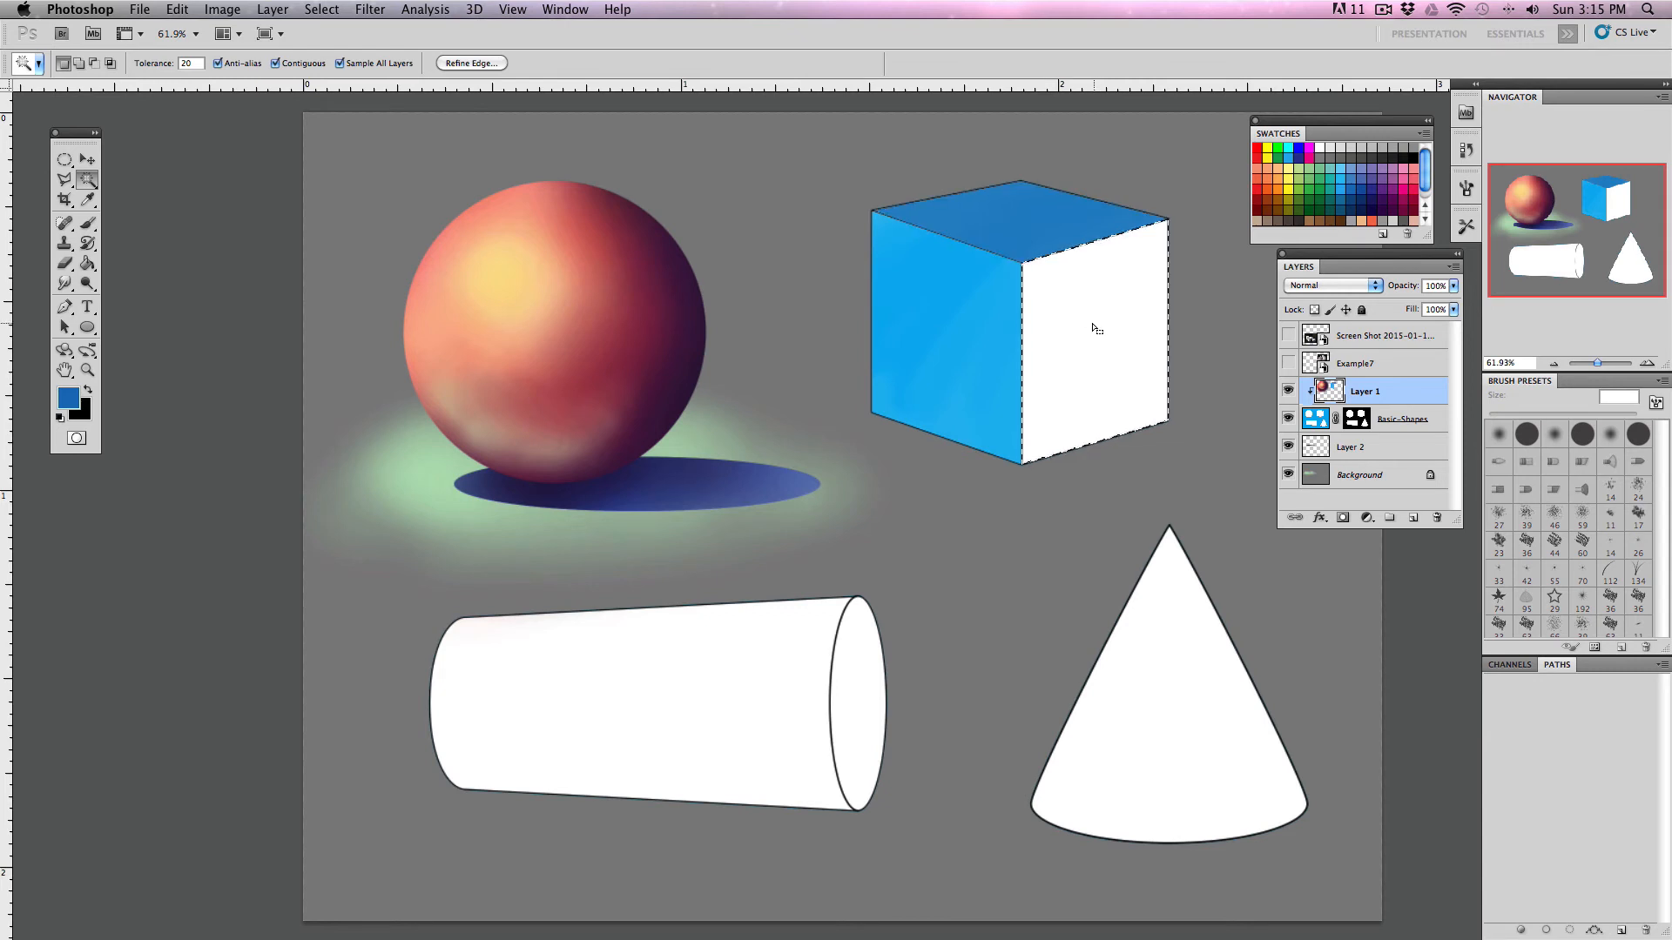
pyautogui.press('b')
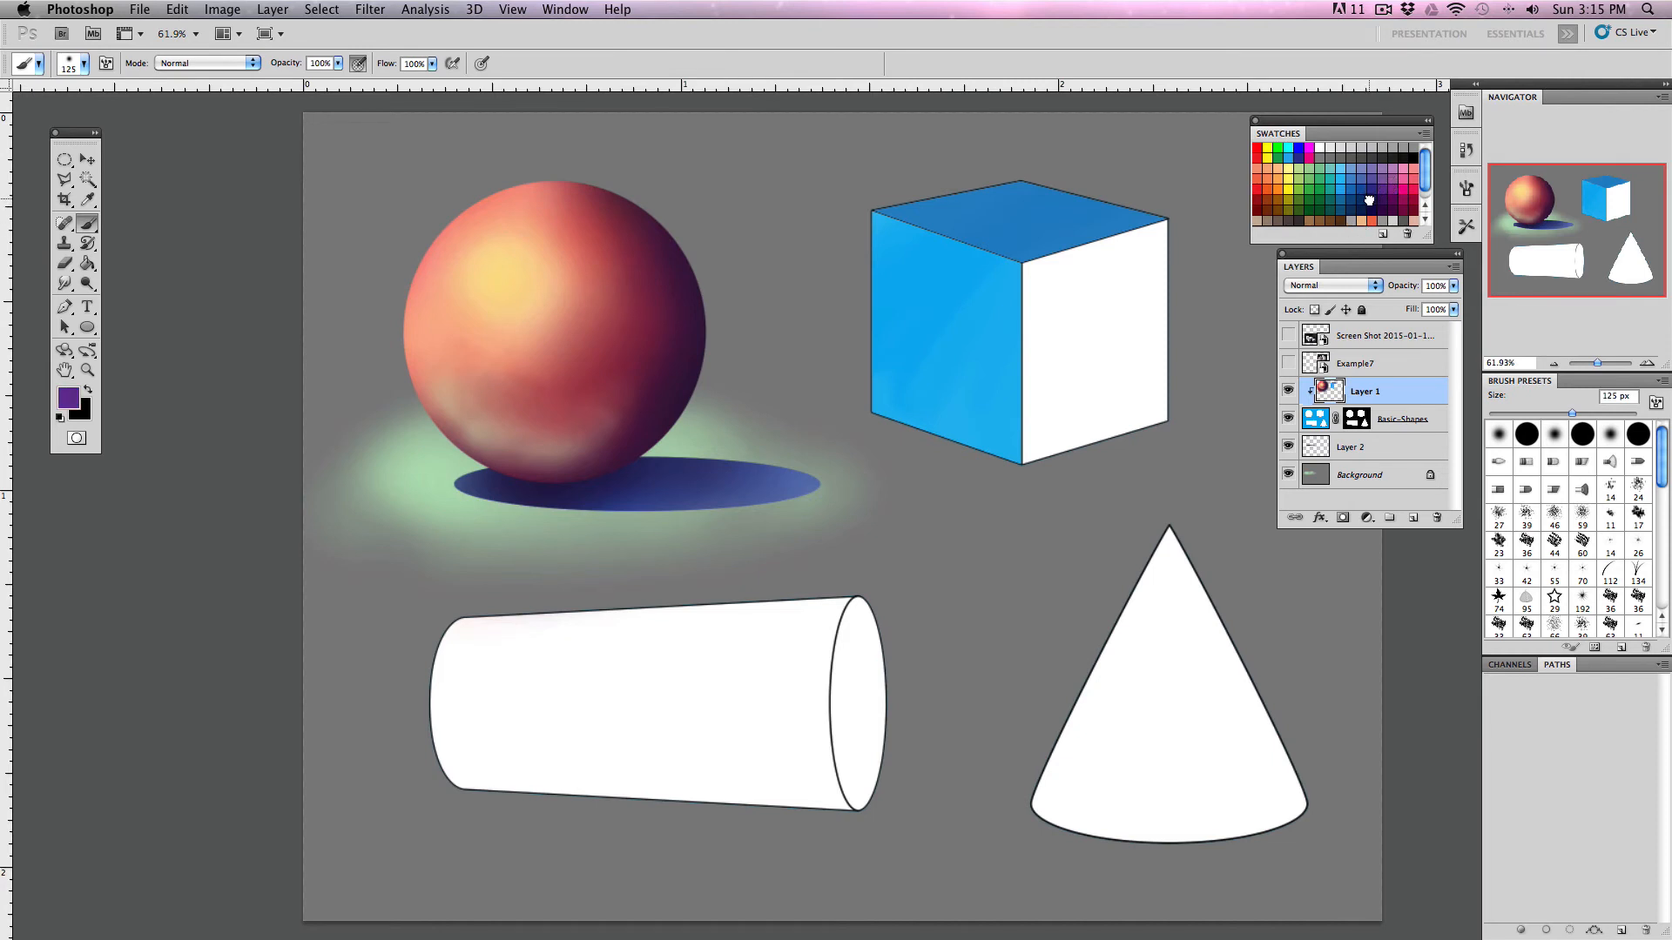
pyautogui.moveTo(1001, 306)
pyautogui.mouseDown()
pyautogui.moveTo(1019, 425)
pyautogui.moveTo(1055, 446)
pyautogui.moveTo(1100, 388)
pyautogui.moveTo(1125, 388)
pyautogui.moveTo(1145, 426)
pyautogui.moveTo(1032, 422)
pyautogui.mouseUp()
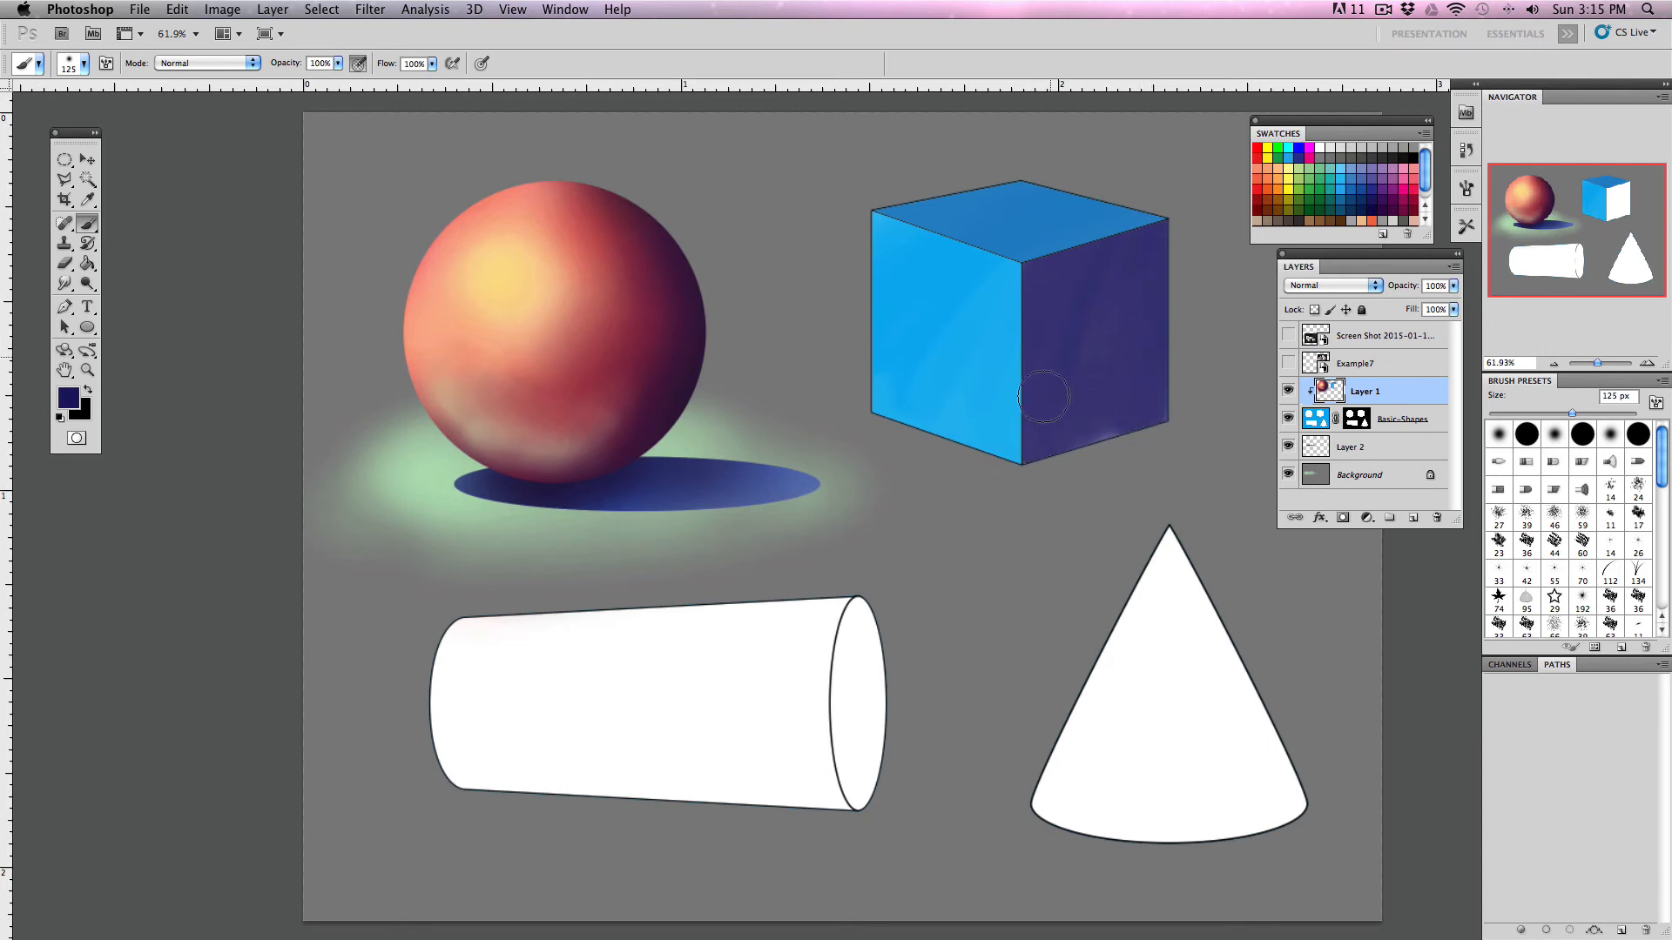
pyautogui.click(1376, 174)
pyautogui.moveTo(1064, 272)
pyautogui.mouseDown()
pyautogui.moveTo(1002, 407)
pyautogui.moveTo(1050, 412)
pyautogui.moveTo(1068, 470)
pyautogui.moveTo(1115, 446)
pyautogui.moveTo(1193, 343)
pyautogui.mouseUp()
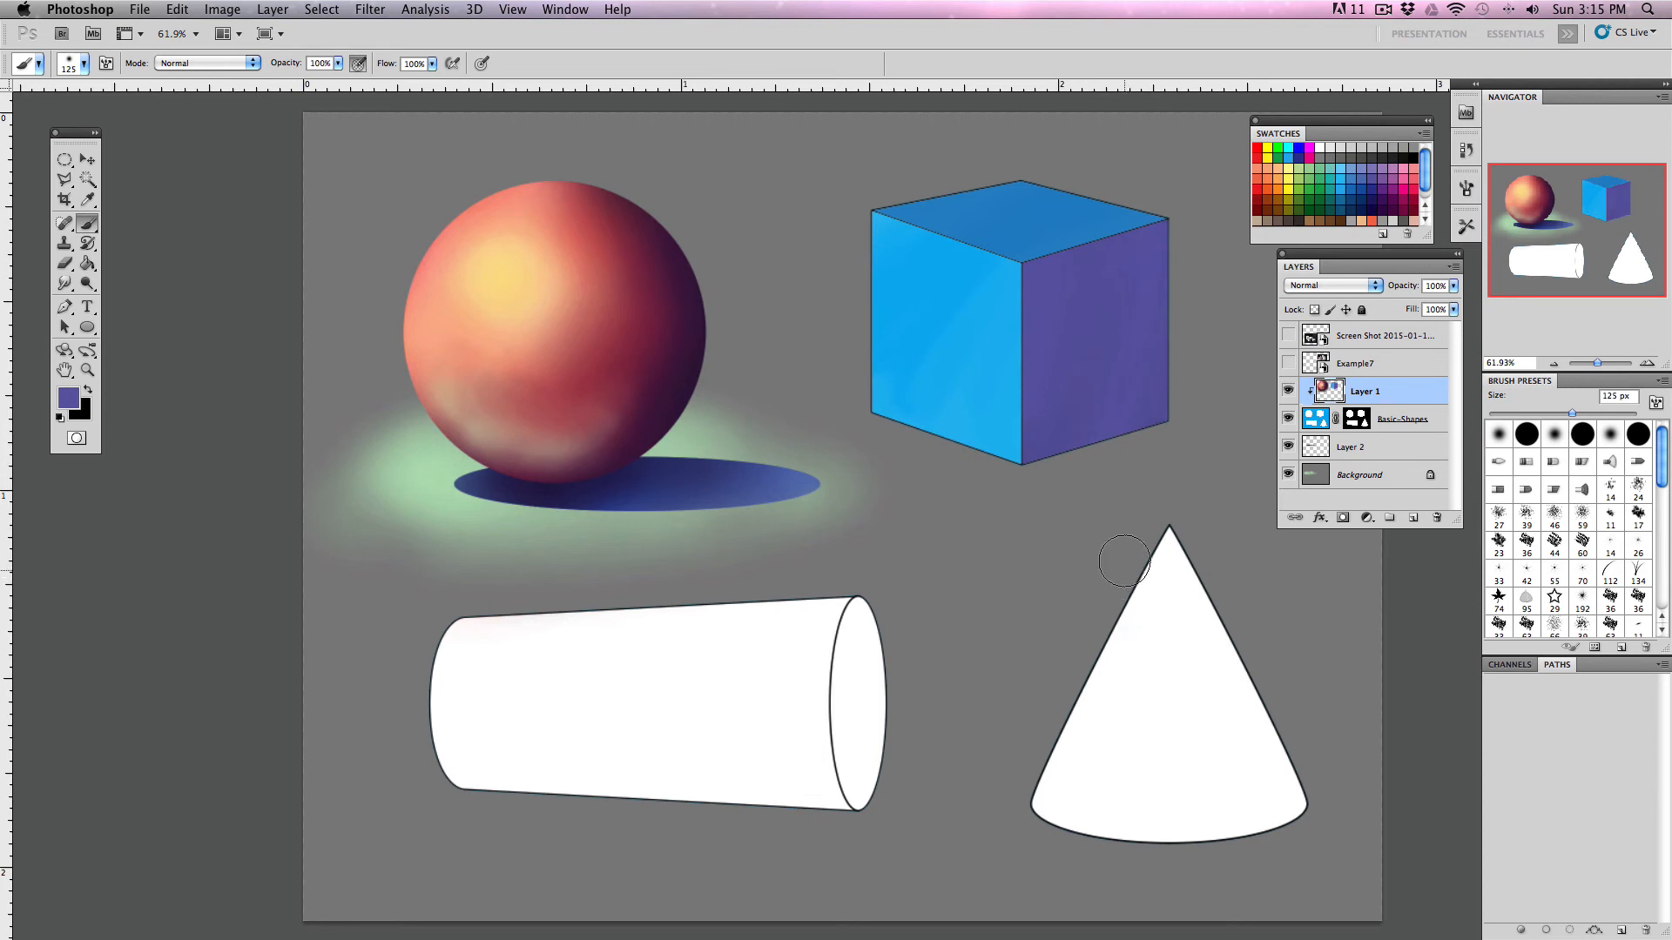
# - Select the cube's entire left face, sample its blue and lighten the foreground color to ade9ff for the brush
pyautogui.press('w')
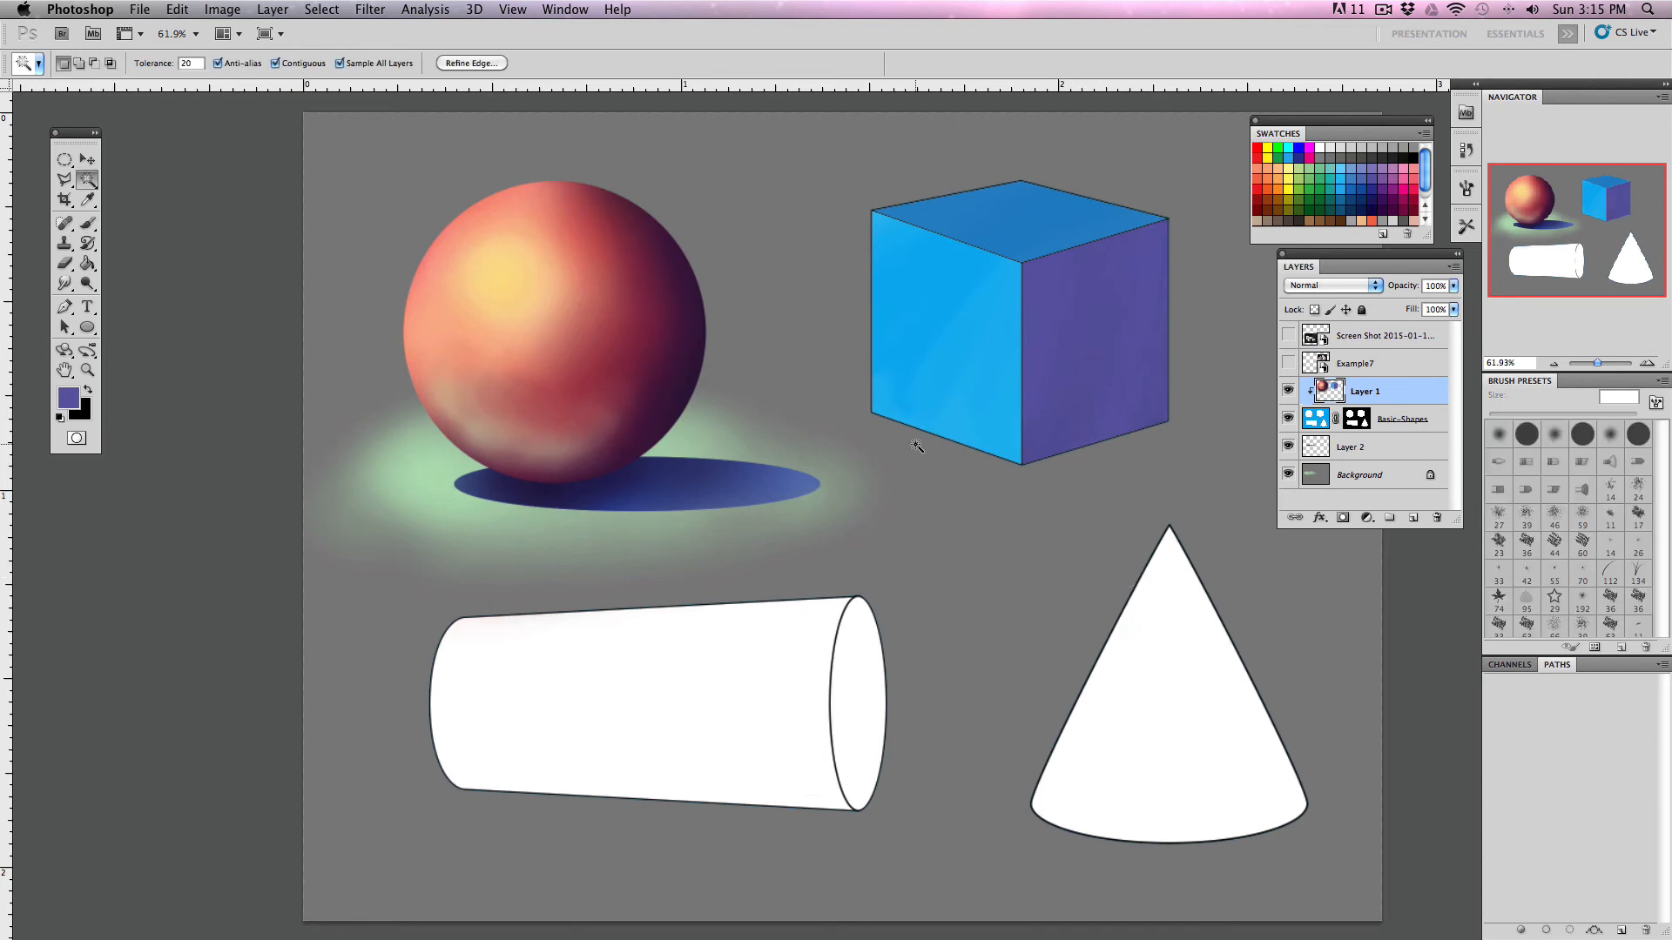
pyautogui.keyDown('alt'); pyautogui.click(937, 280); pyautogui.keyUp('alt')
pyautogui.click(949, 280)
pyautogui.keyDown('shift'); pyautogui.click(978, 410); pyautogui.keyUp('shift')
pyautogui.press('b')
pyautogui.press('i')
pyautogui.click(922, 276)
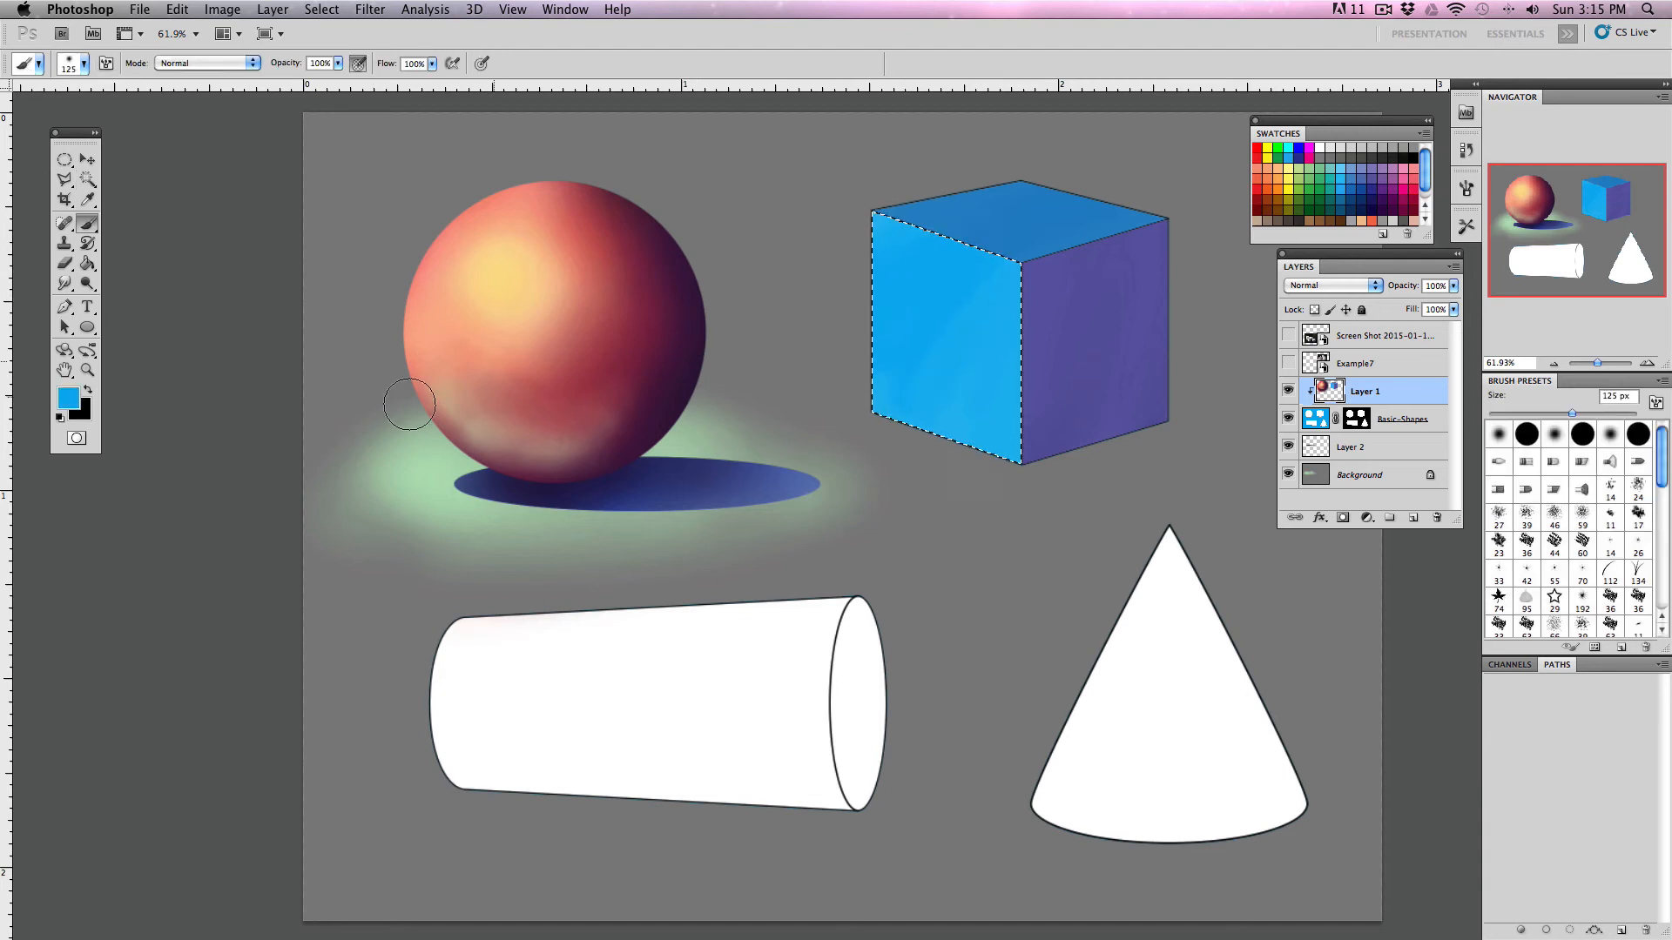
pyautogui.click(84, 403)
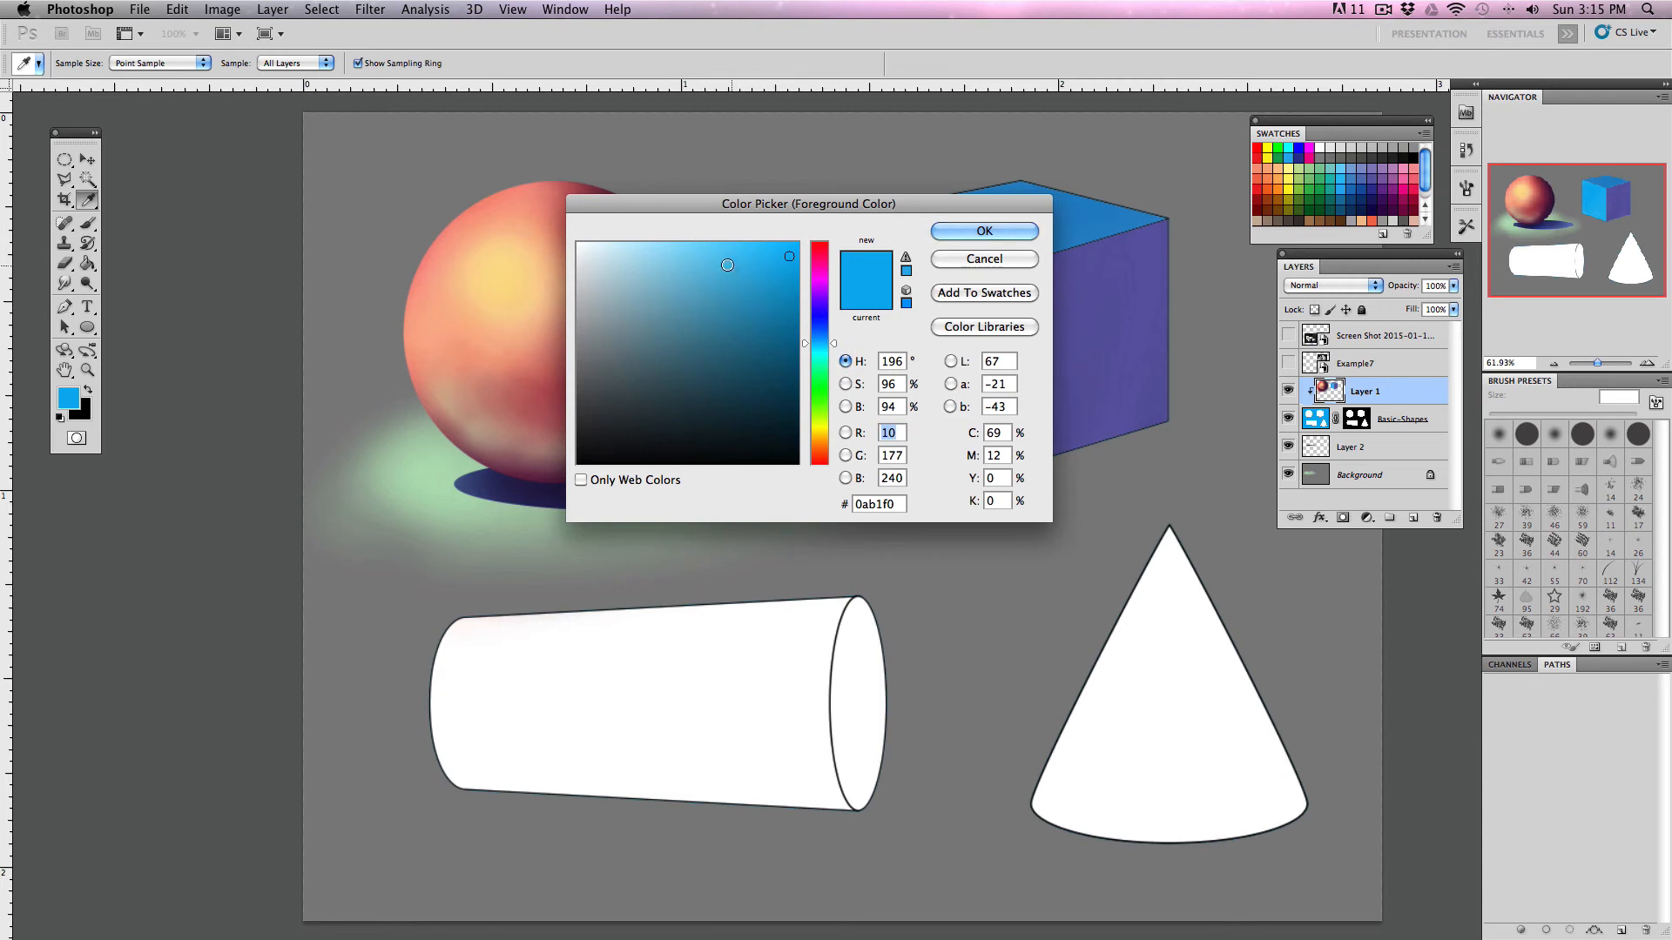
pyautogui.moveTo(727, 265); pyautogui.dragTo(647, 243)
pyautogui.click(984, 231)
pyautogui.press('b')
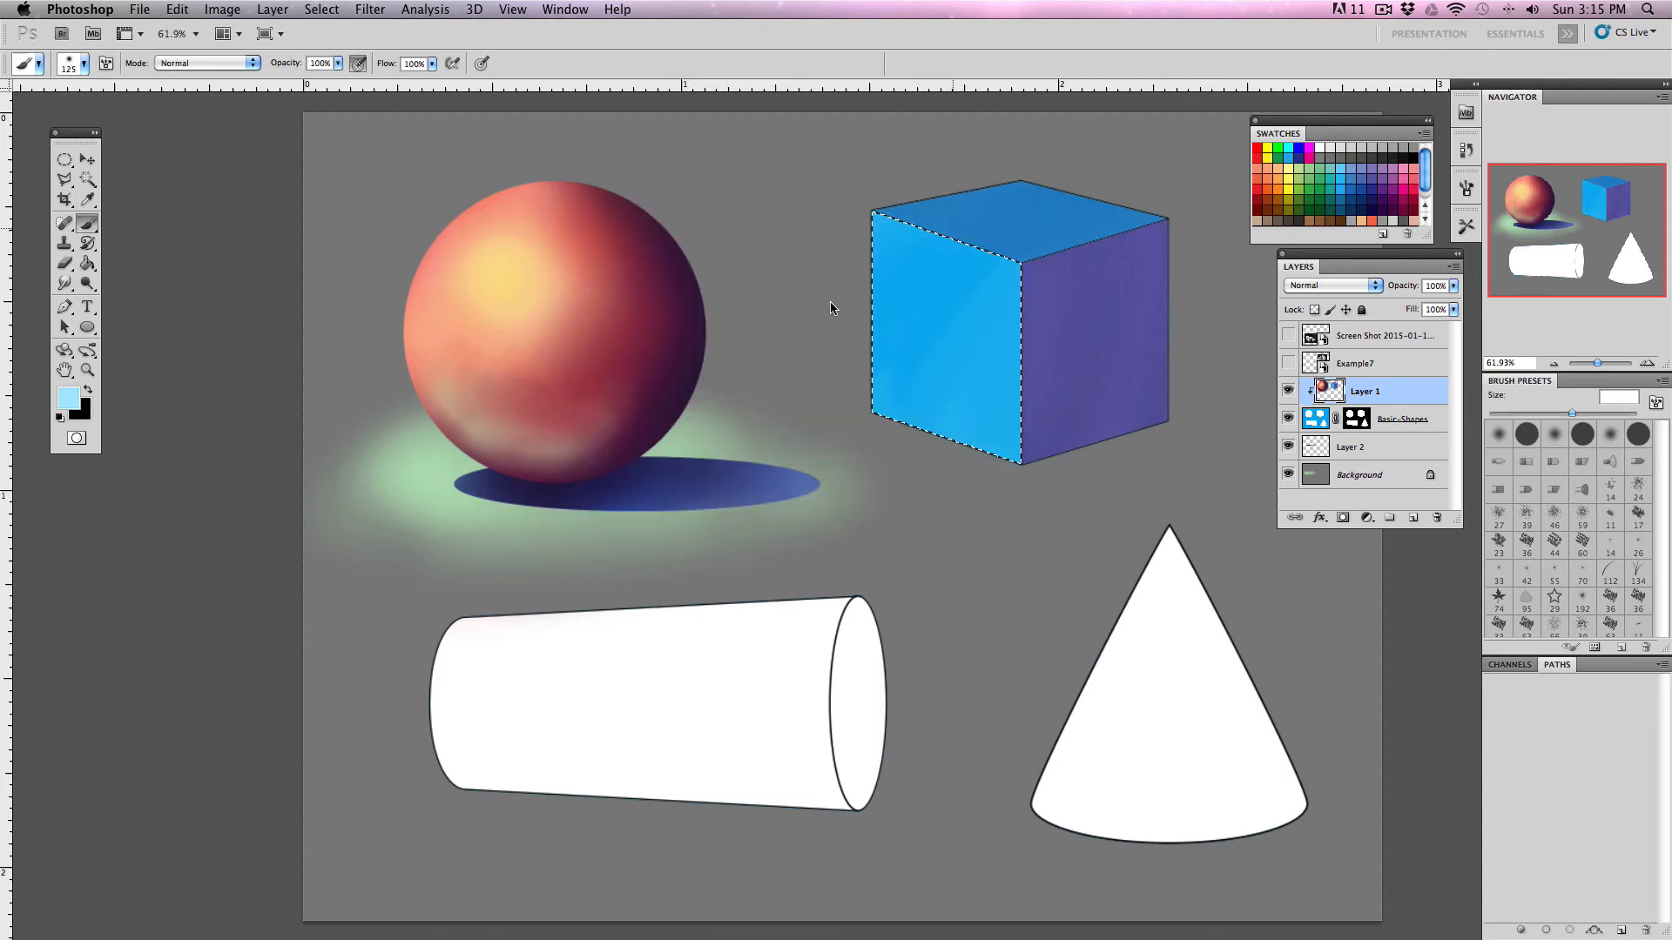
# - Hide the selection outline and brush light blue over the left face's upper area at 10% opacity with pen-pressure opacity off
pyautogui.press('1')
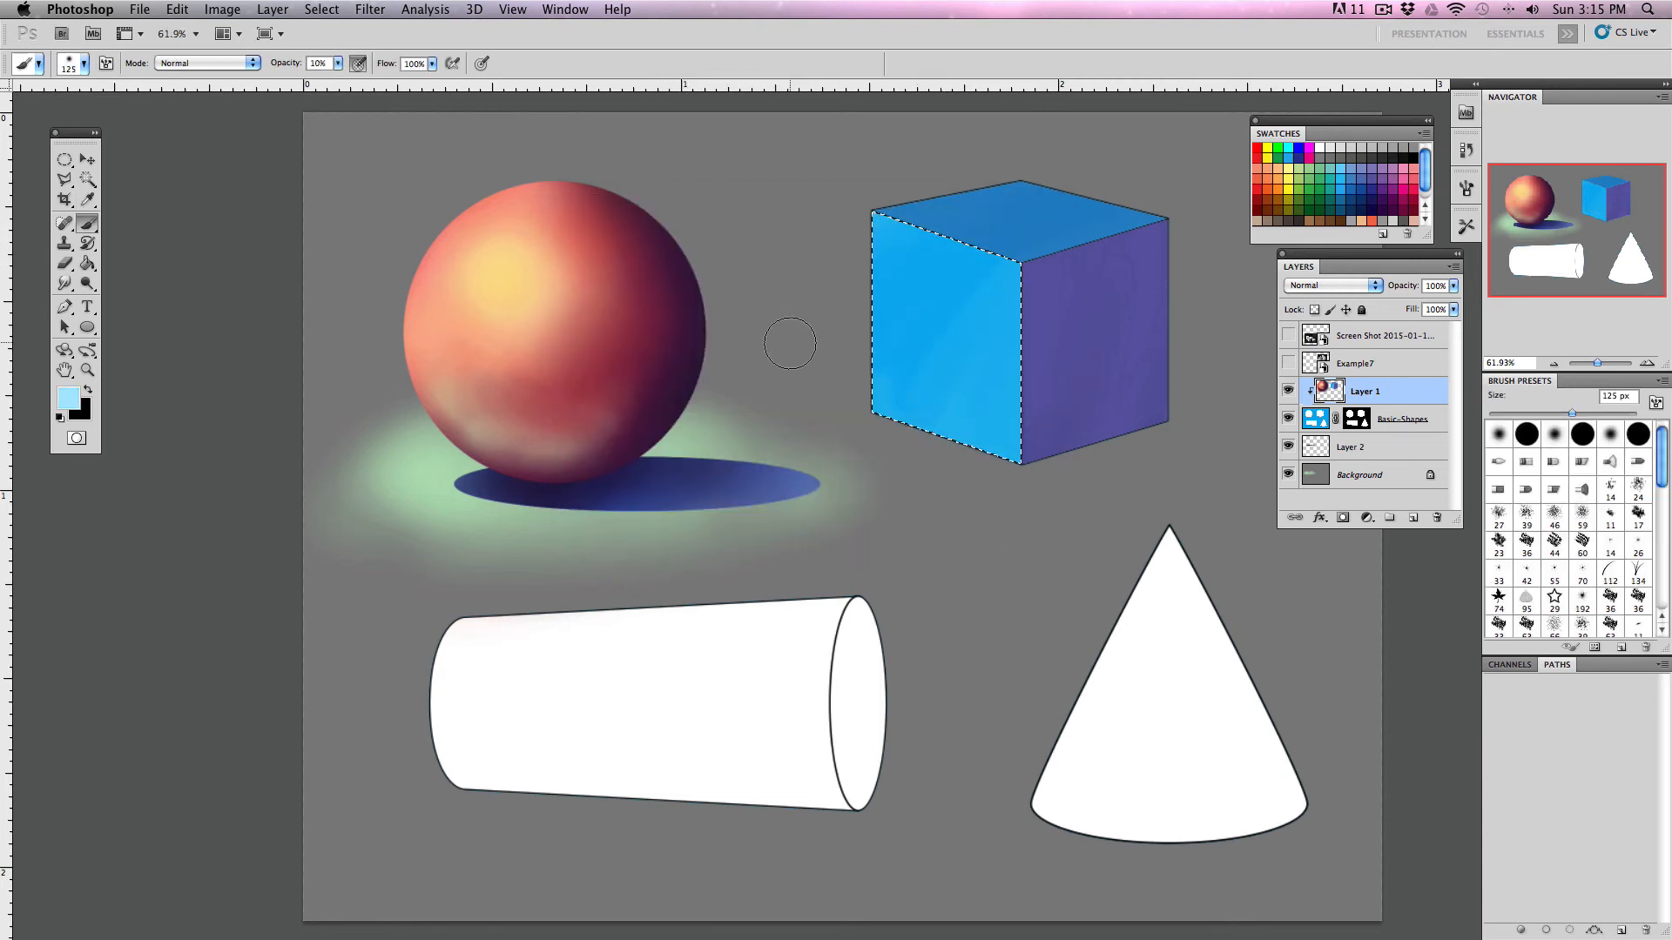
pyautogui.press('super+h')
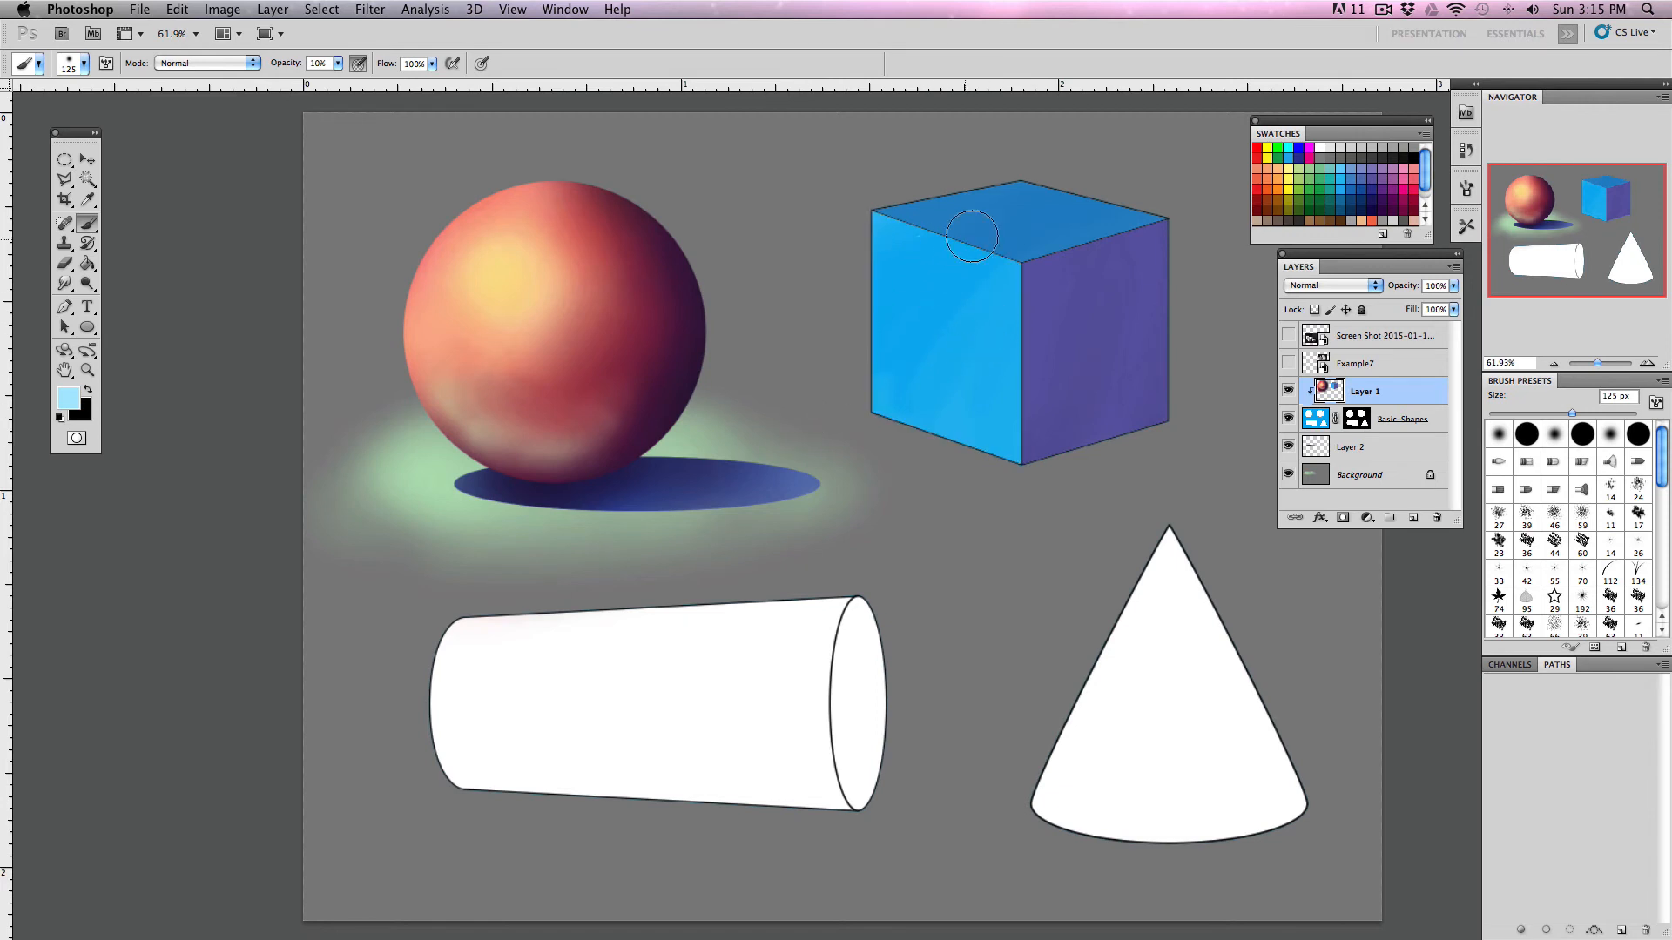
pyautogui.moveTo(996, 247)
pyautogui.mouseDown()
pyautogui.moveTo(912, 236)
pyautogui.moveTo(886, 289)
pyautogui.moveTo(833, 298)
pyautogui.moveTo(815, 331)
pyautogui.moveTo(911, 306)
pyautogui.mouseUp()
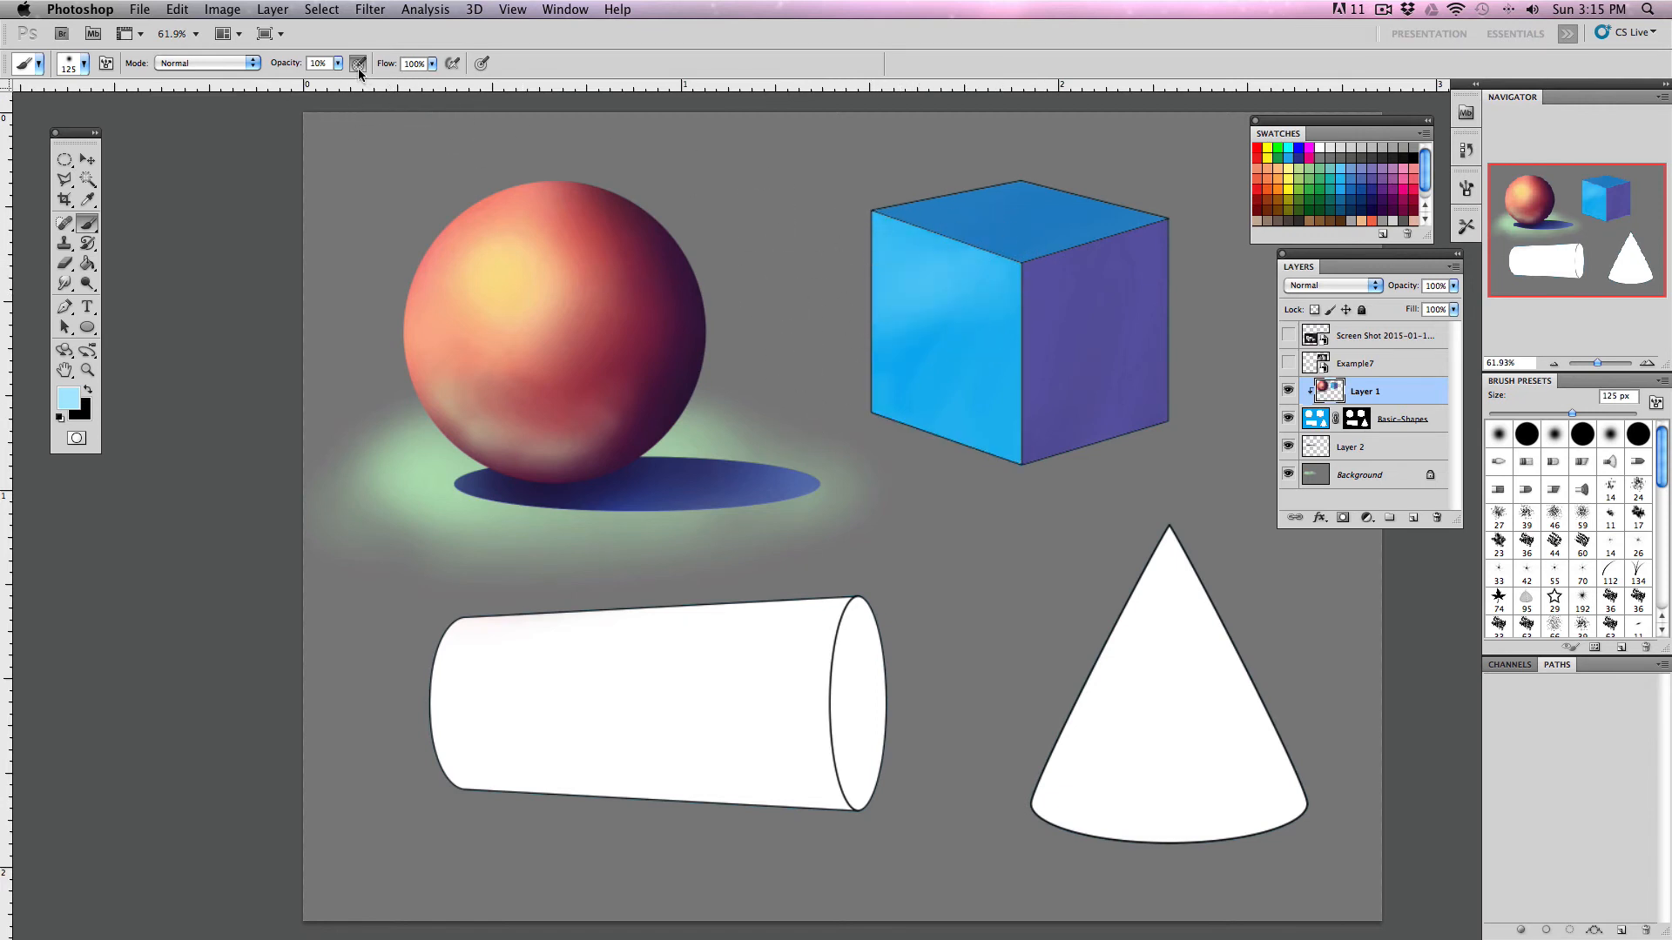
pyautogui.moveTo(842, 259)
pyautogui.mouseDown()
pyautogui.moveTo(1046, 305)
pyautogui.moveTo(819, 361)
pyautogui.mouseUp()
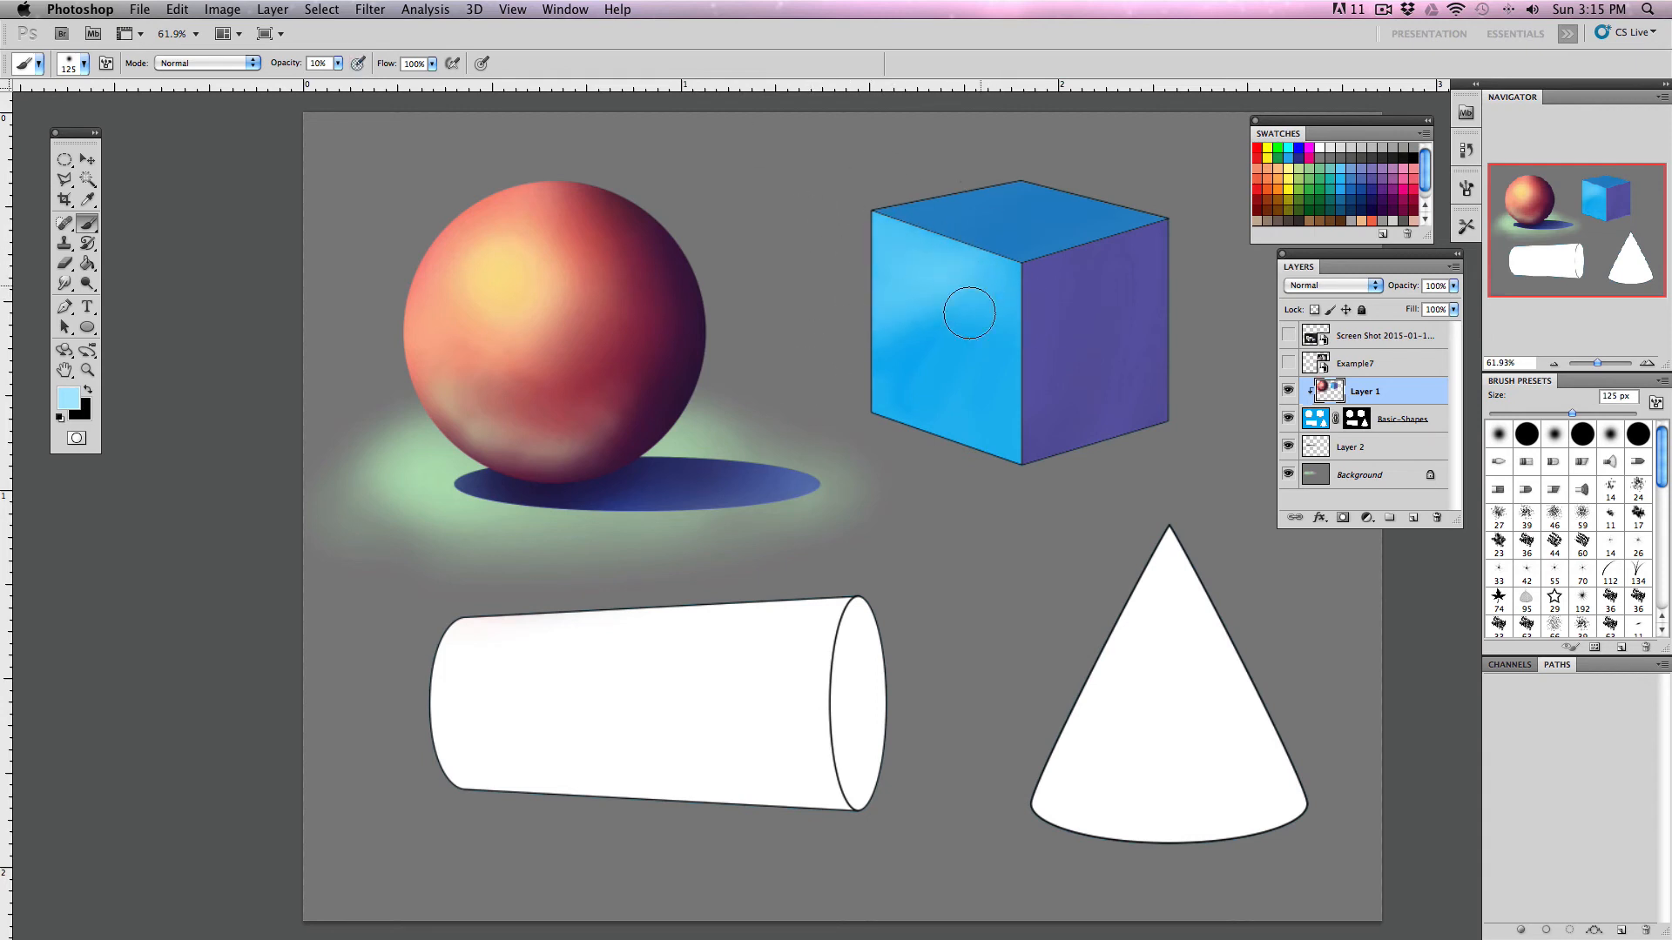
pyautogui.moveTo(968, 314)
pyautogui.mouseDown()
pyautogui.moveTo(968, 298)
pyautogui.moveTo(903, 314)
pyautogui.mouseUp()
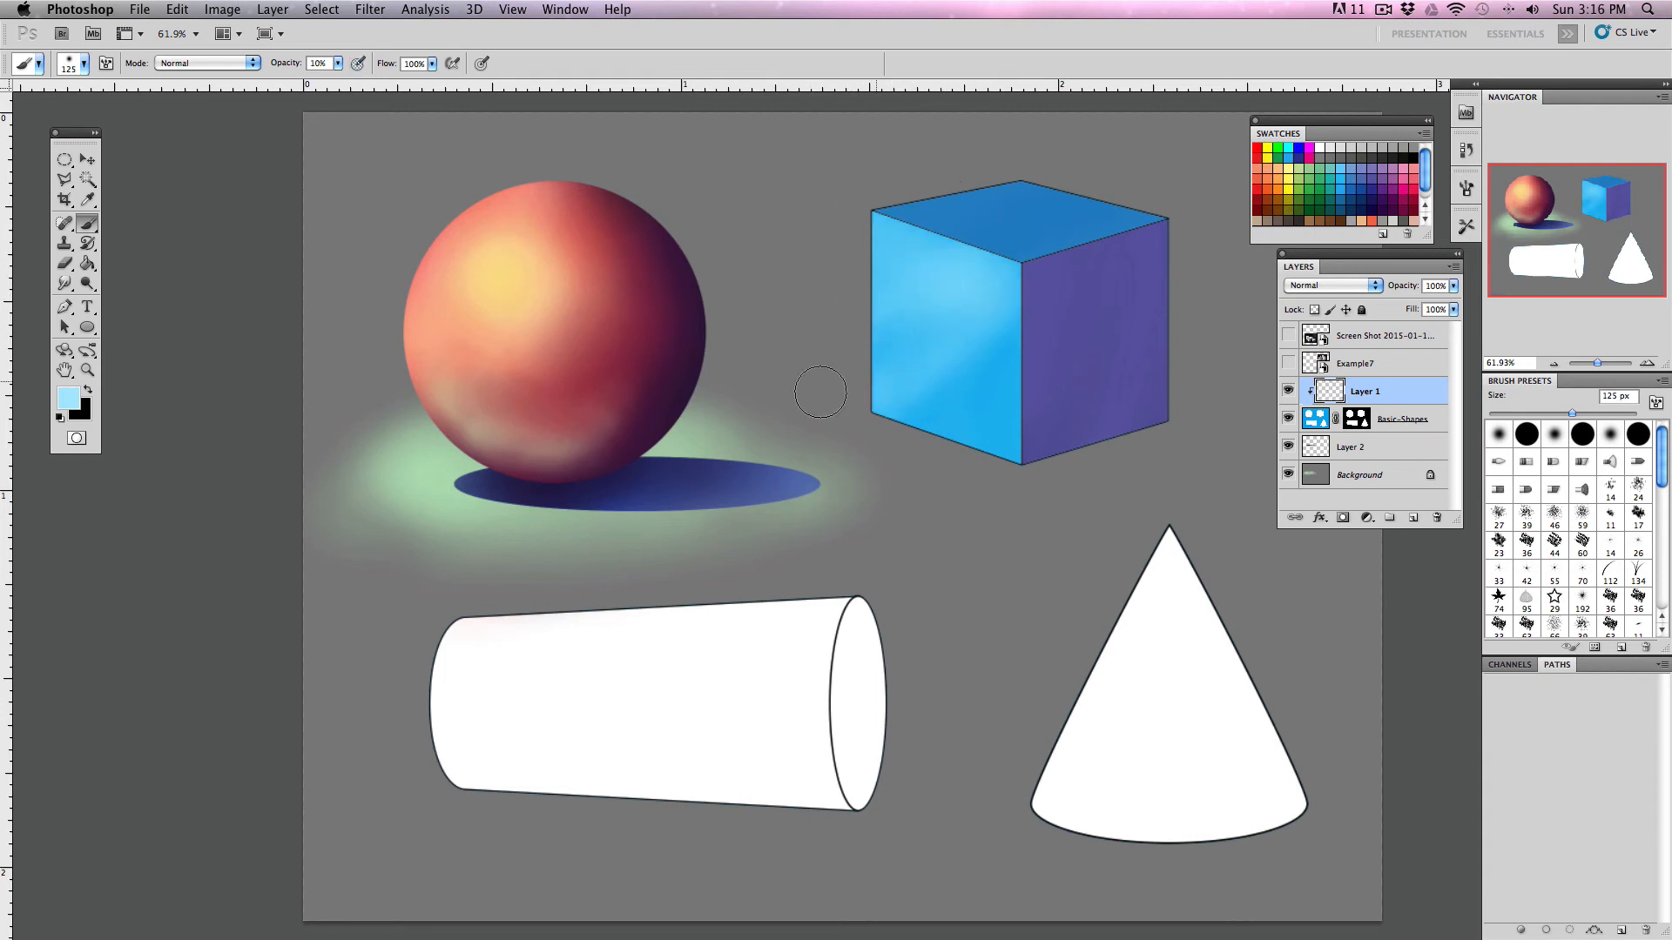
pyautogui.moveTo(929, 240)
pyautogui.mouseDown()
pyautogui.moveTo(1003, 257)
pyautogui.moveTo(882, 310)
pyautogui.moveTo(912, 233)
pyautogui.moveTo(933, 281)
pyautogui.mouseUp()
# - Select the cube's top face and brush a light-blue highlight over its left part at 10% opacity
pyautogui.press('w')
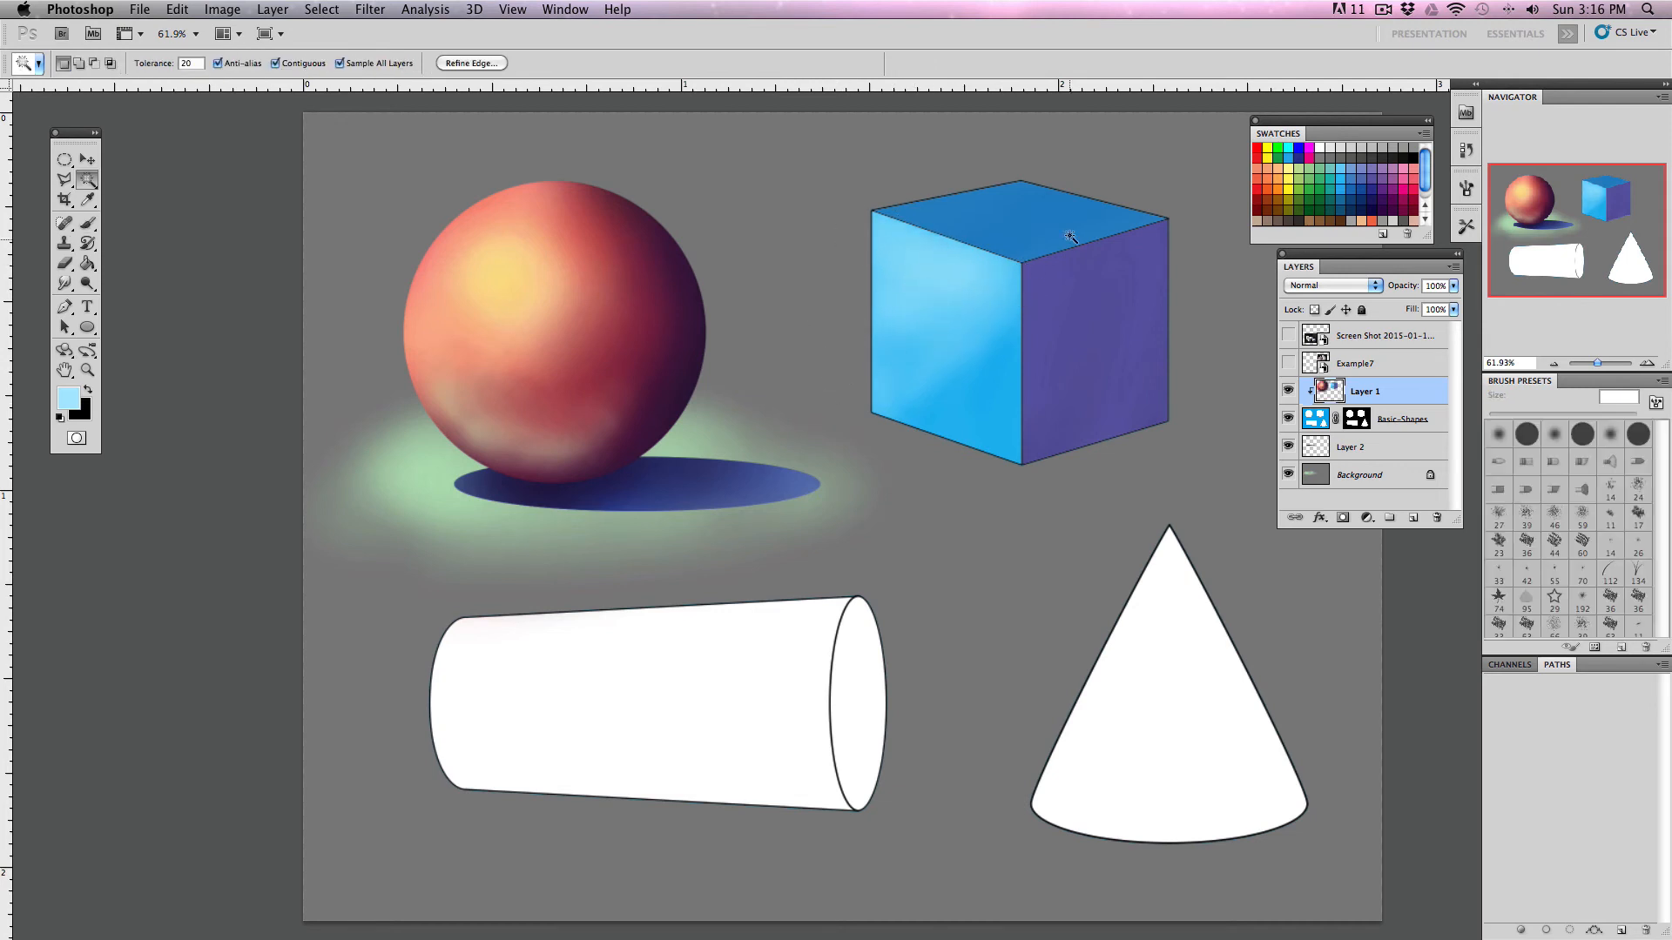
pyautogui.click(1012, 223)
pyautogui.press('b')
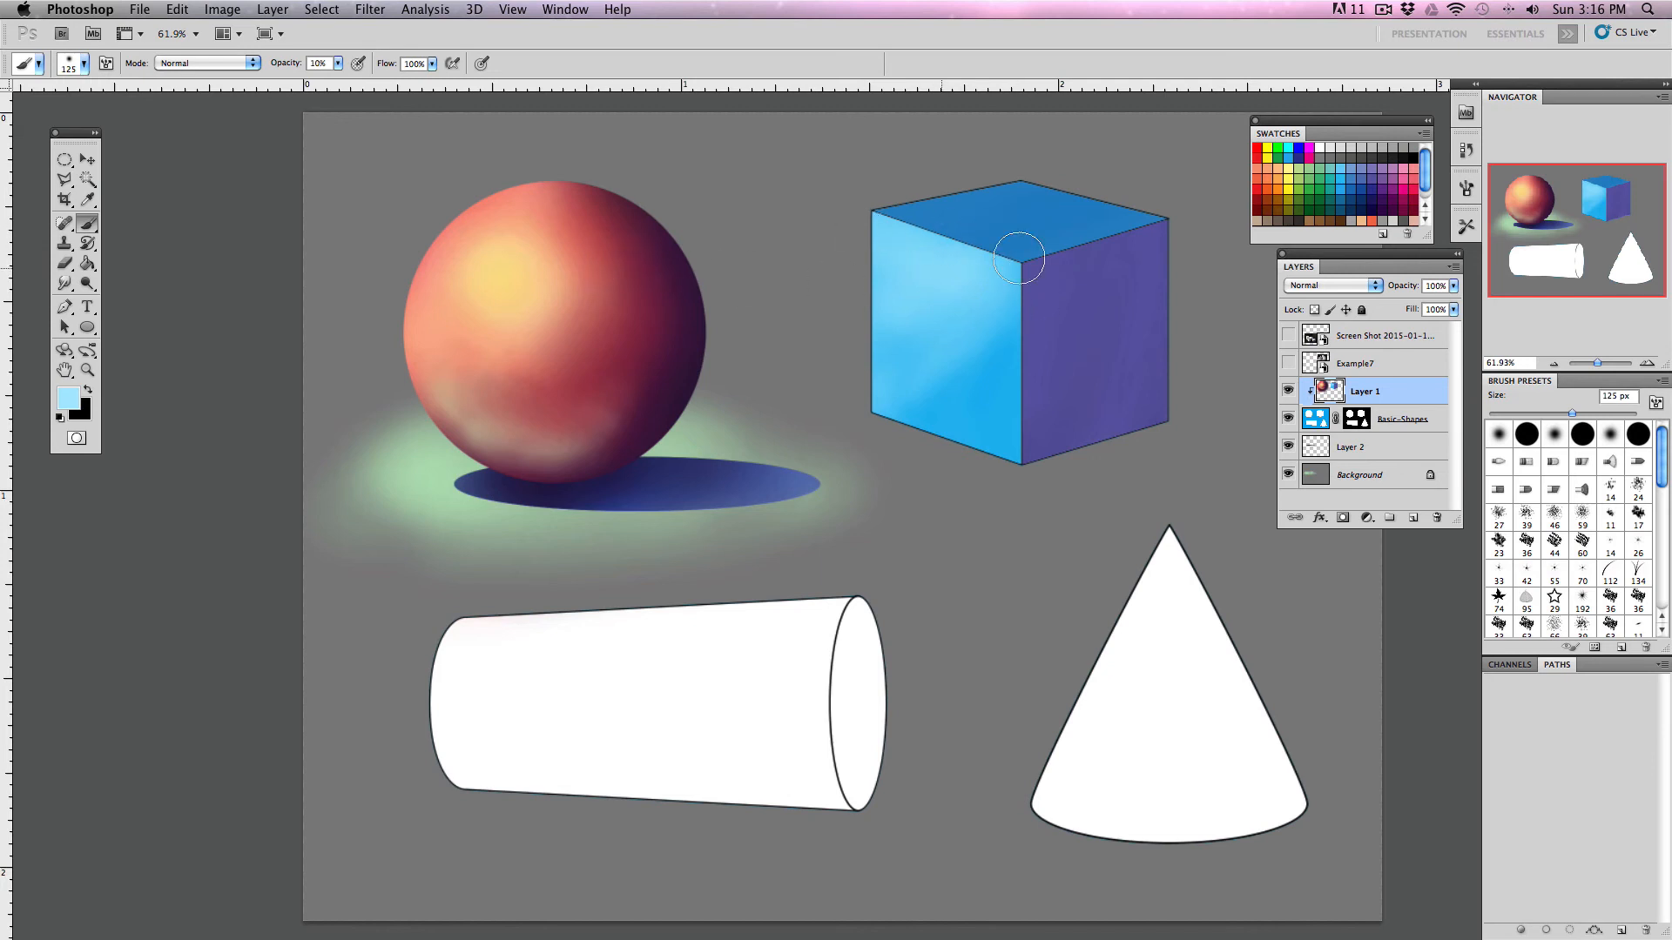
pyautogui.moveTo(988, 200)
pyautogui.mouseDown()
pyautogui.moveTo(901, 209)
pyautogui.moveTo(859, 261)
pyautogui.mouseUp()
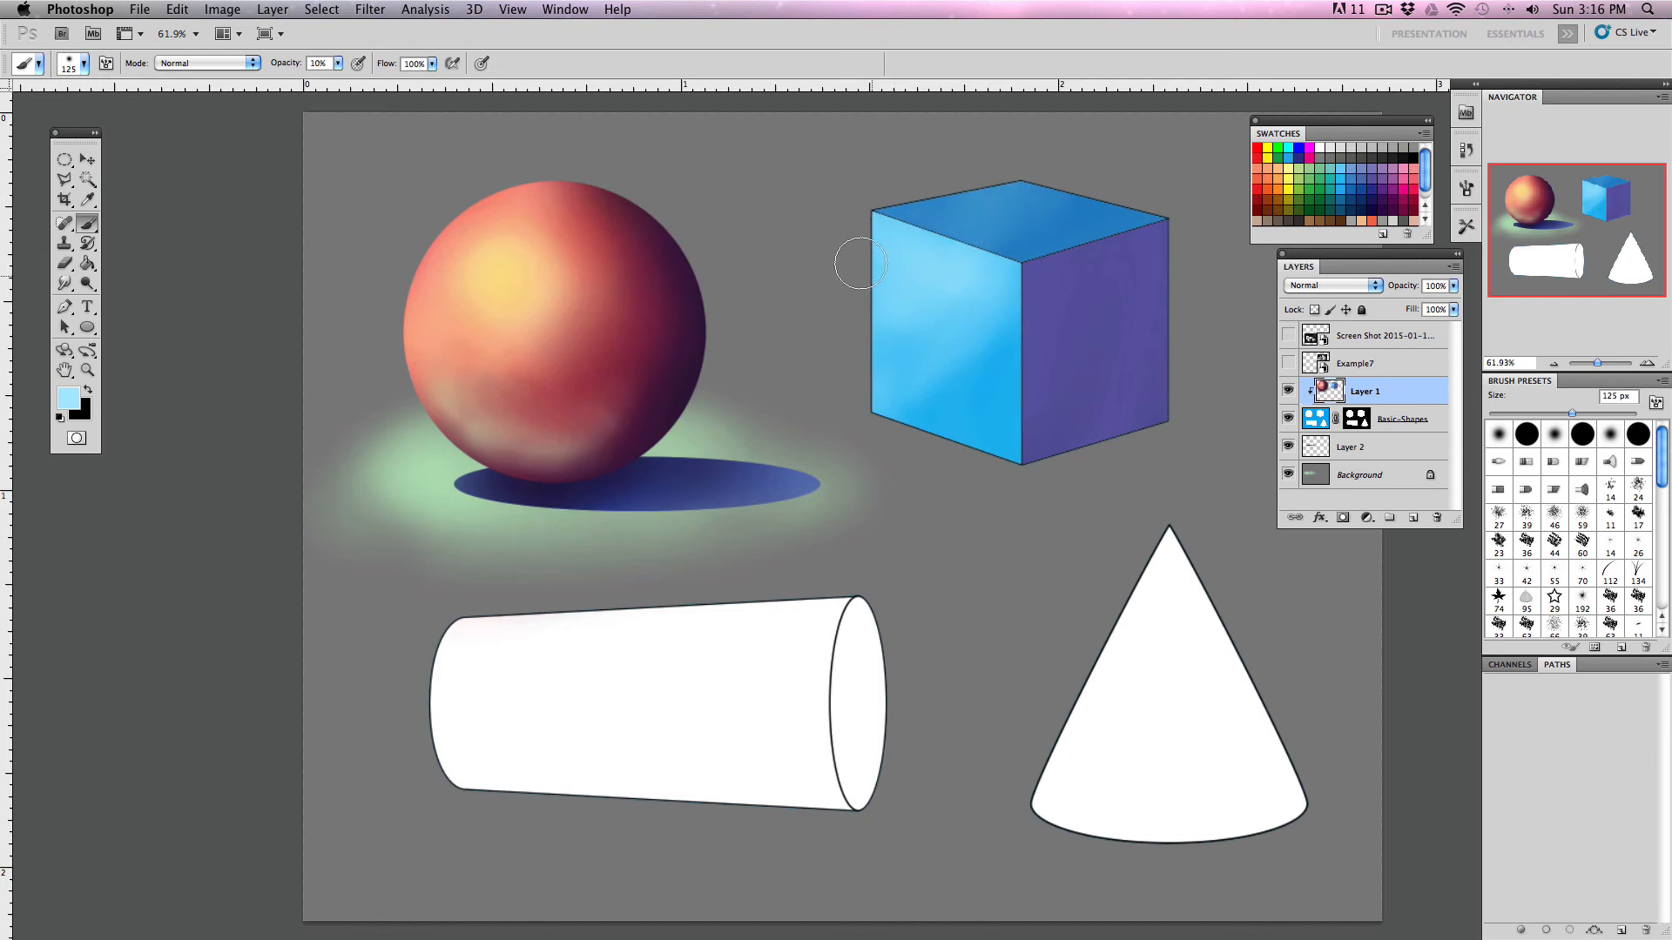
# - Change the foreground color to mint green adffe3 and brush a soft tint over the left part of the cube's top face
pyautogui.click(74, 398)
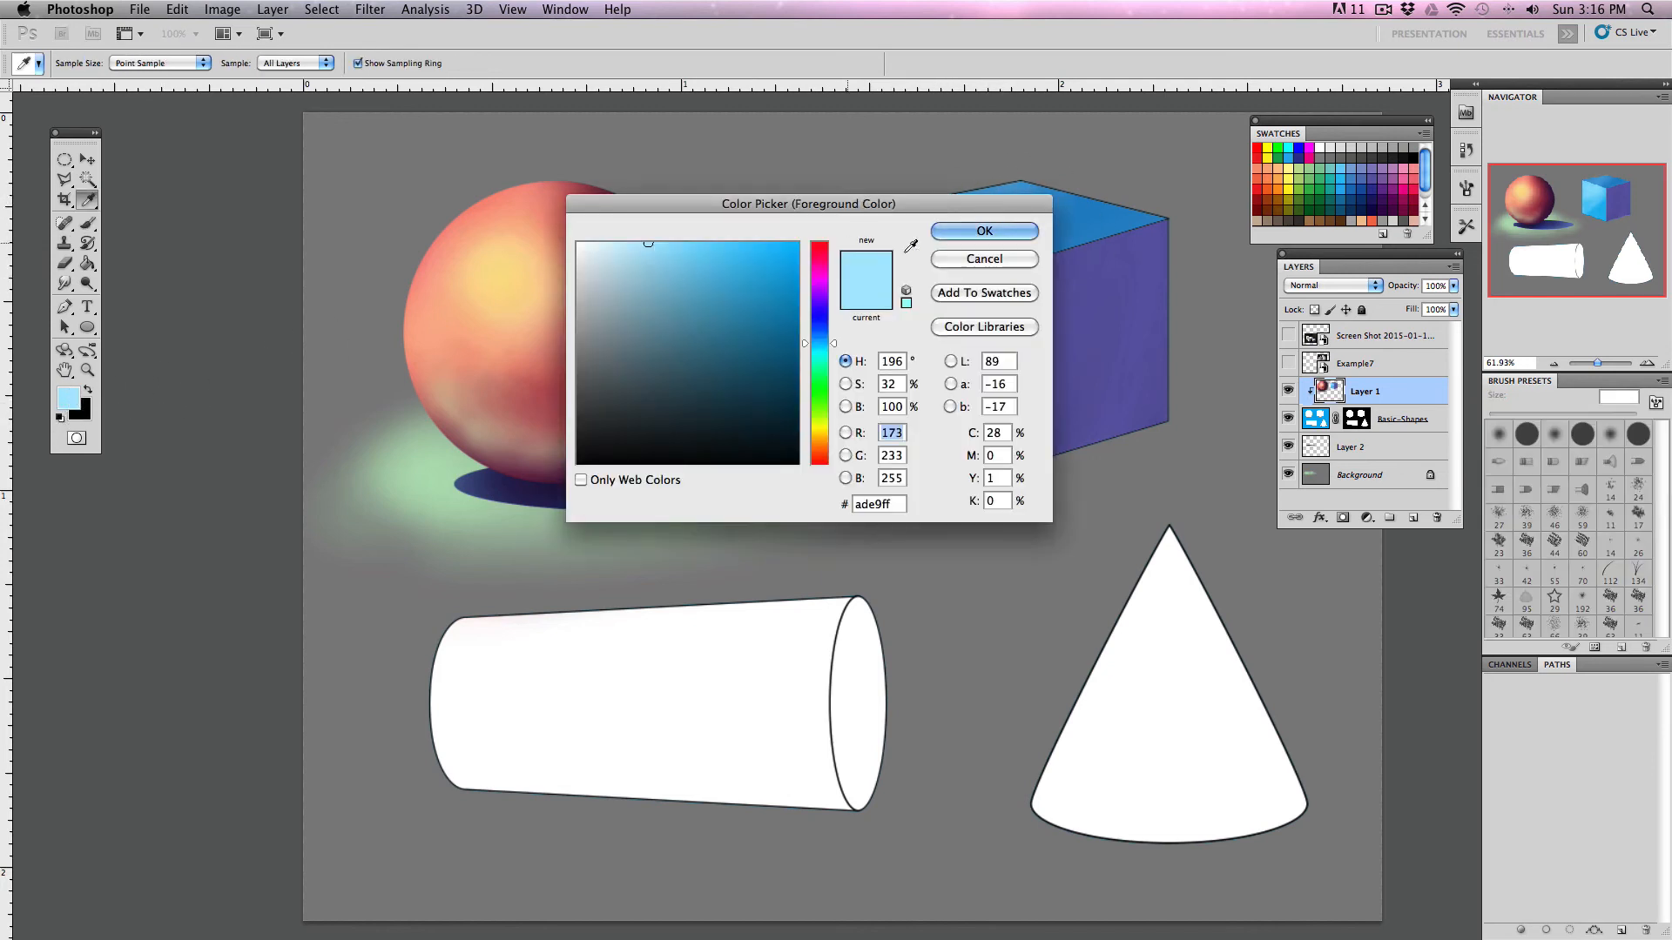
pyautogui.moveTo(821, 352); pyautogui.dragTo(819, 366)
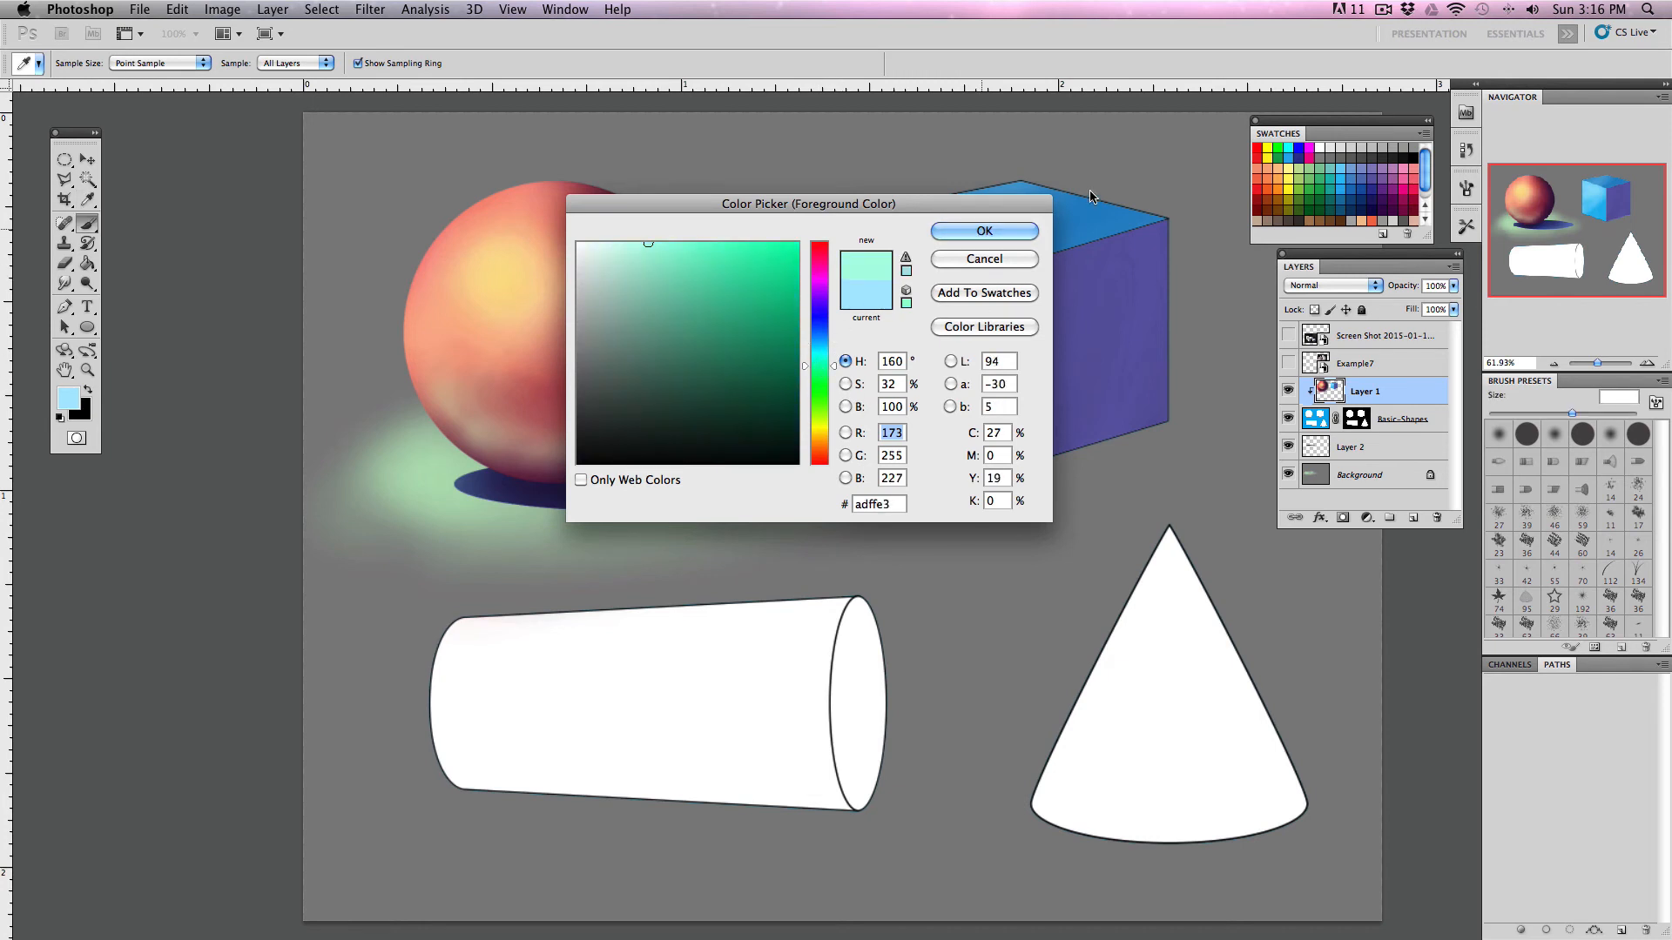
pyautogui.click(982, 231)
pyautogui.moveTo(1002, 259)
pyautogui.mouseDown()
pyautogui.moveTo(1110, 222)
pyautogui.moveTo(985, 210)
pyautogui.moveTo(863, 229)
pyautogui.mouseUp()
pyautogui.moveTo(969, 234)
pyautogui.mouseDown()
pyautogui.moveTo(1013, 264)
pyautogui.moveTo(1055, 260)
pyautogui.moveTo(1061, 165)
pyautogui.moveTo(1041, 228)
pyautogui.mouseUp()
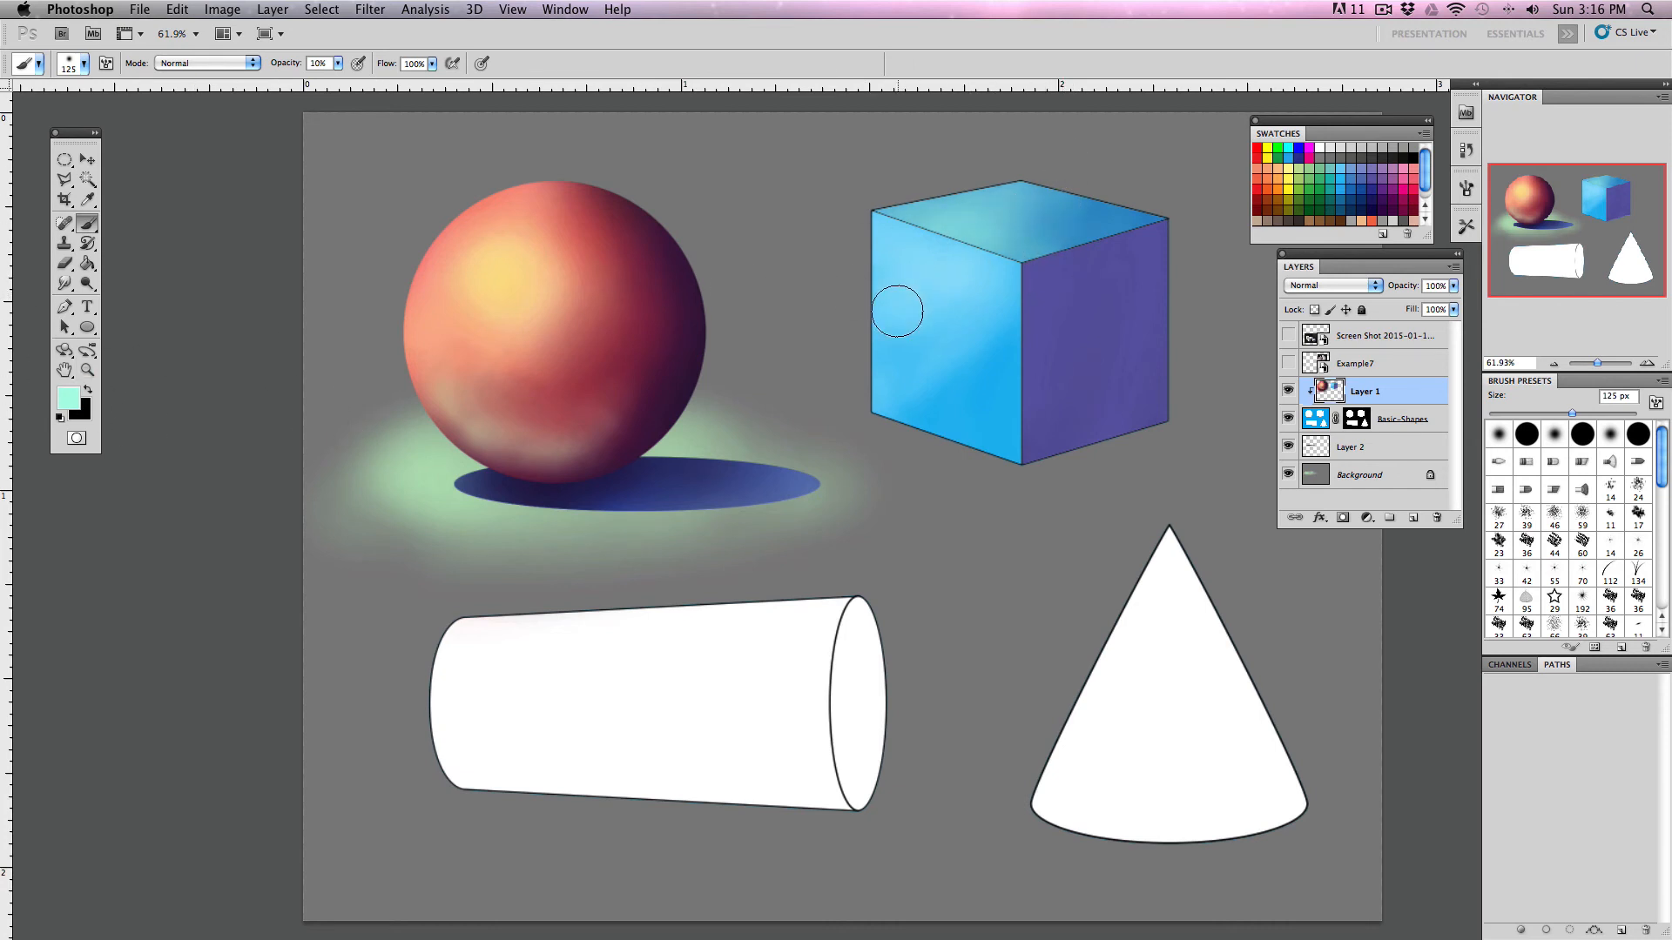
# - Select the cube's right face, remove its selection outline and change the foreground color to a dark blue-violet sampled from that face
pyautogui.press('w')
pyautogui.click(1113, 335)
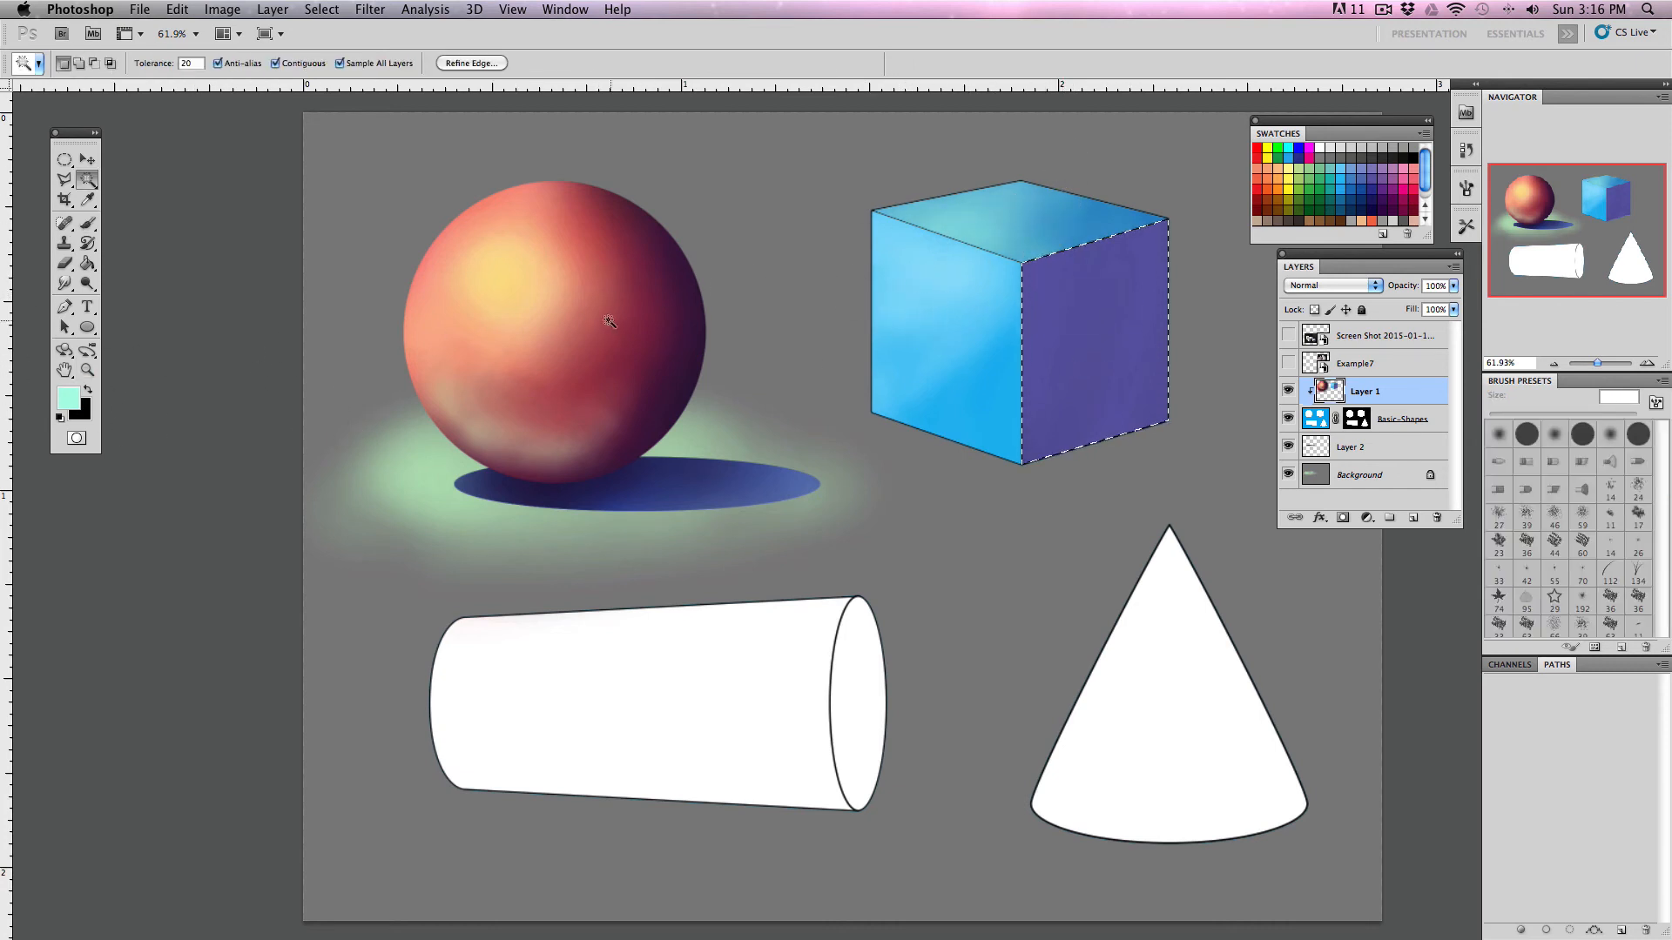
pyautogui.press('super+d')
pyautogui.click(66, 402)
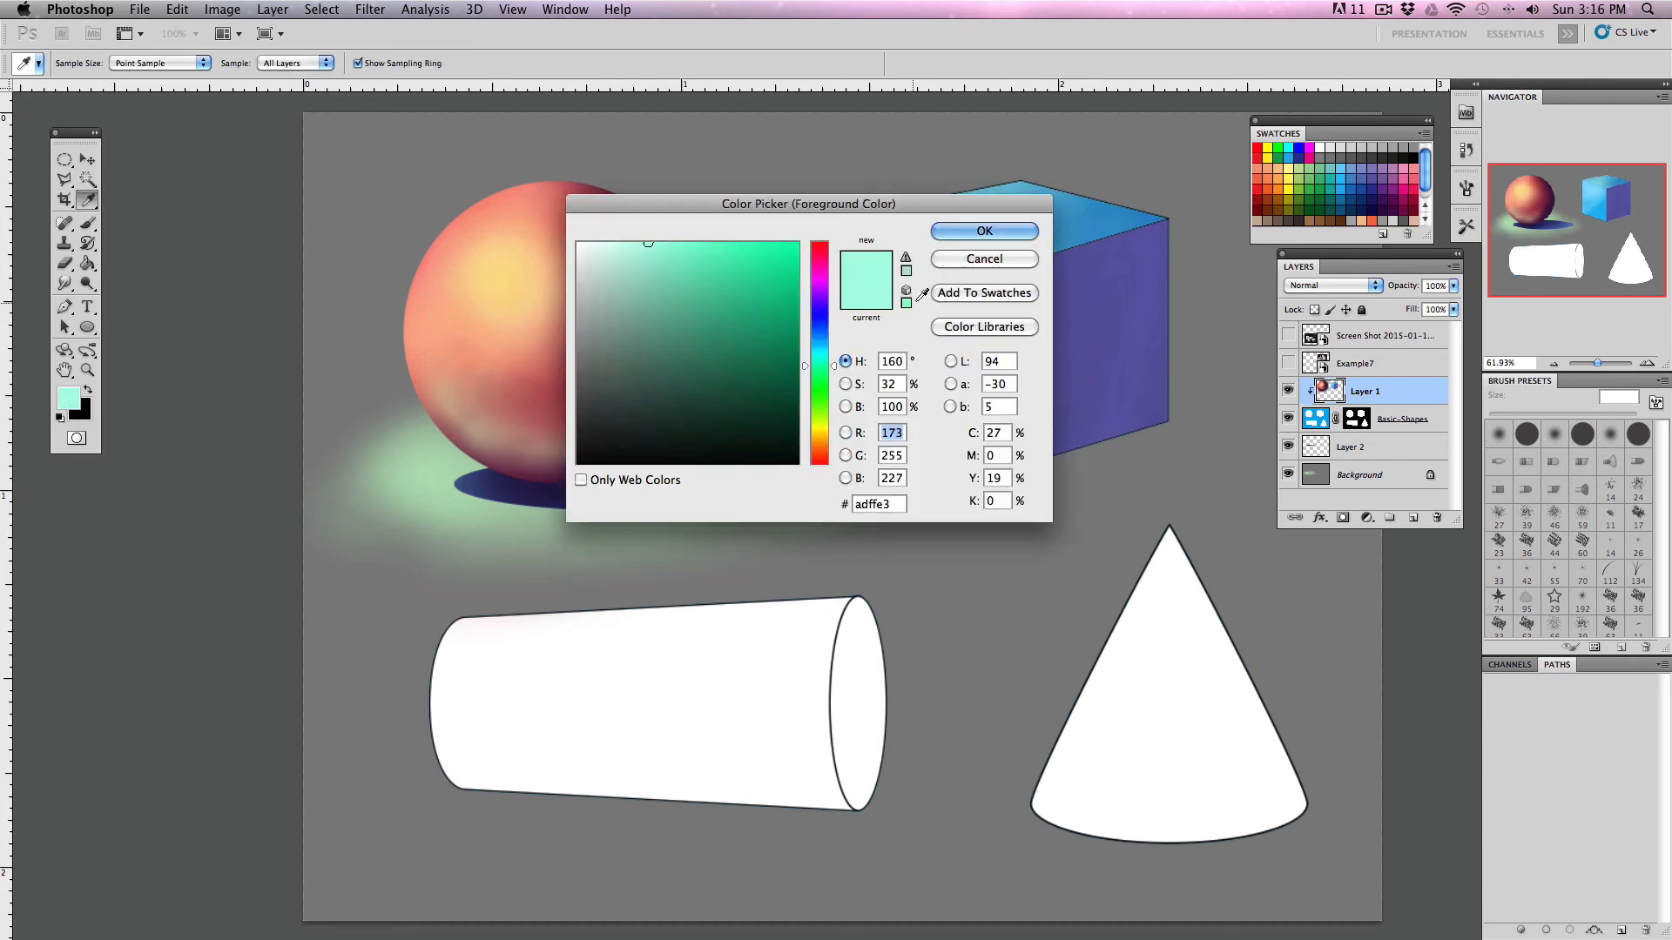
pyautogui.click(1084, 303)
pyautogui.moveTo(710, 335); pyautogui.dragTo(740, 360)
pyautogui.press('Return')
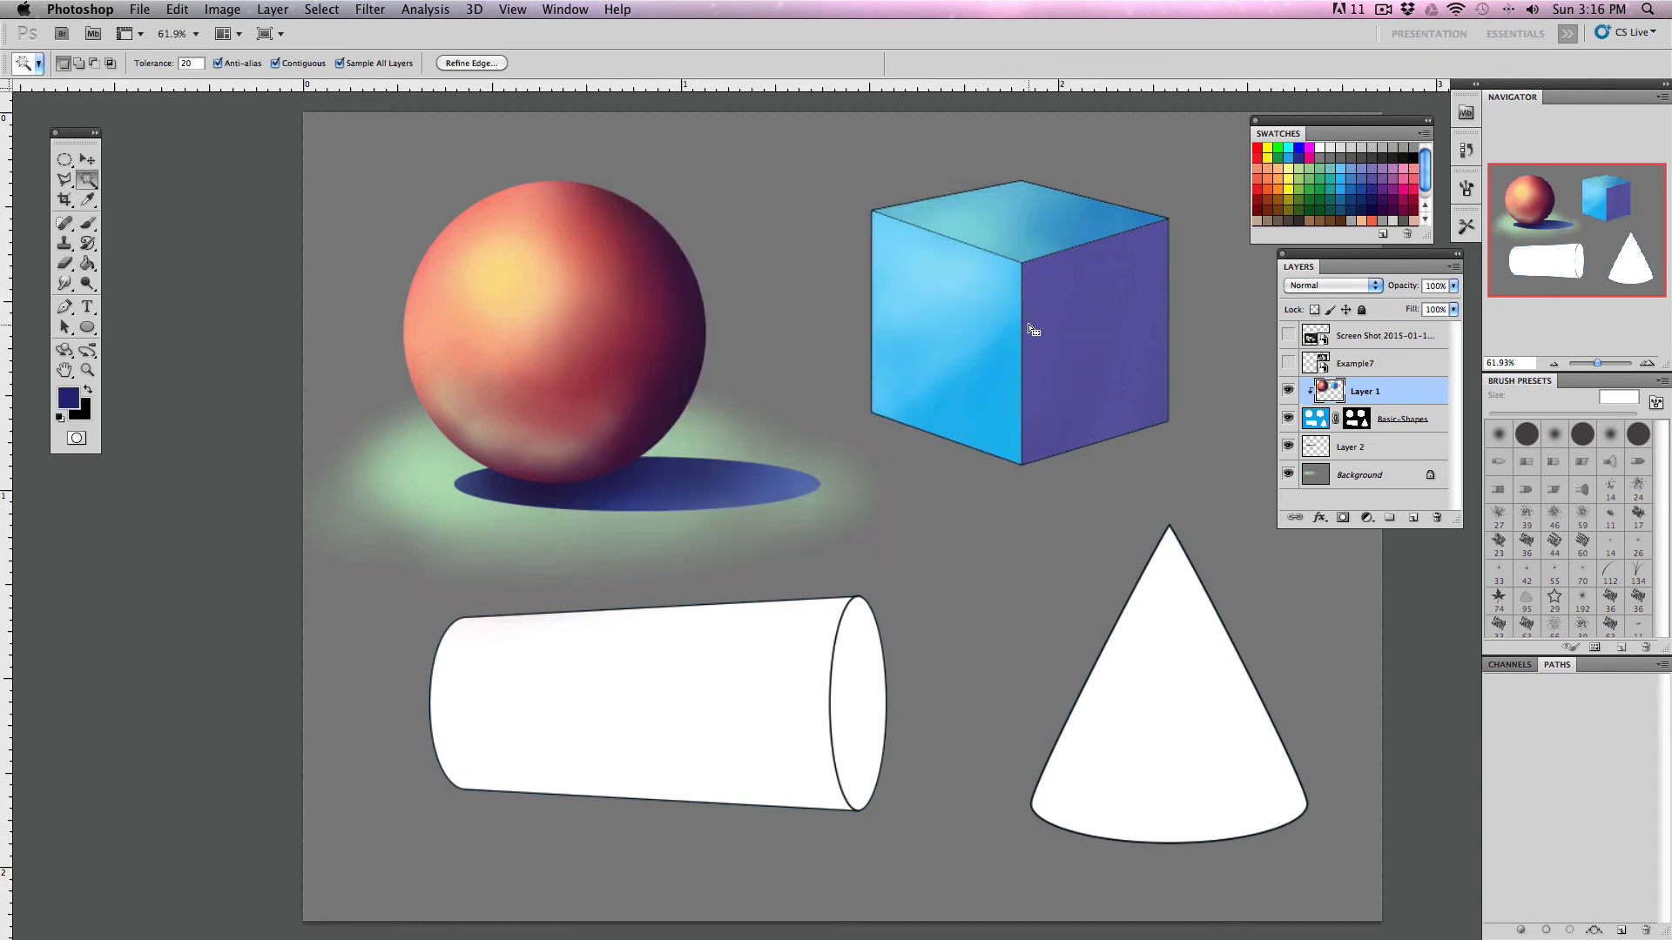
# - Brush the dark blue-violet at 10% opacity over the upper right and lower parts of the cube's right face
pyautogui.press('b')
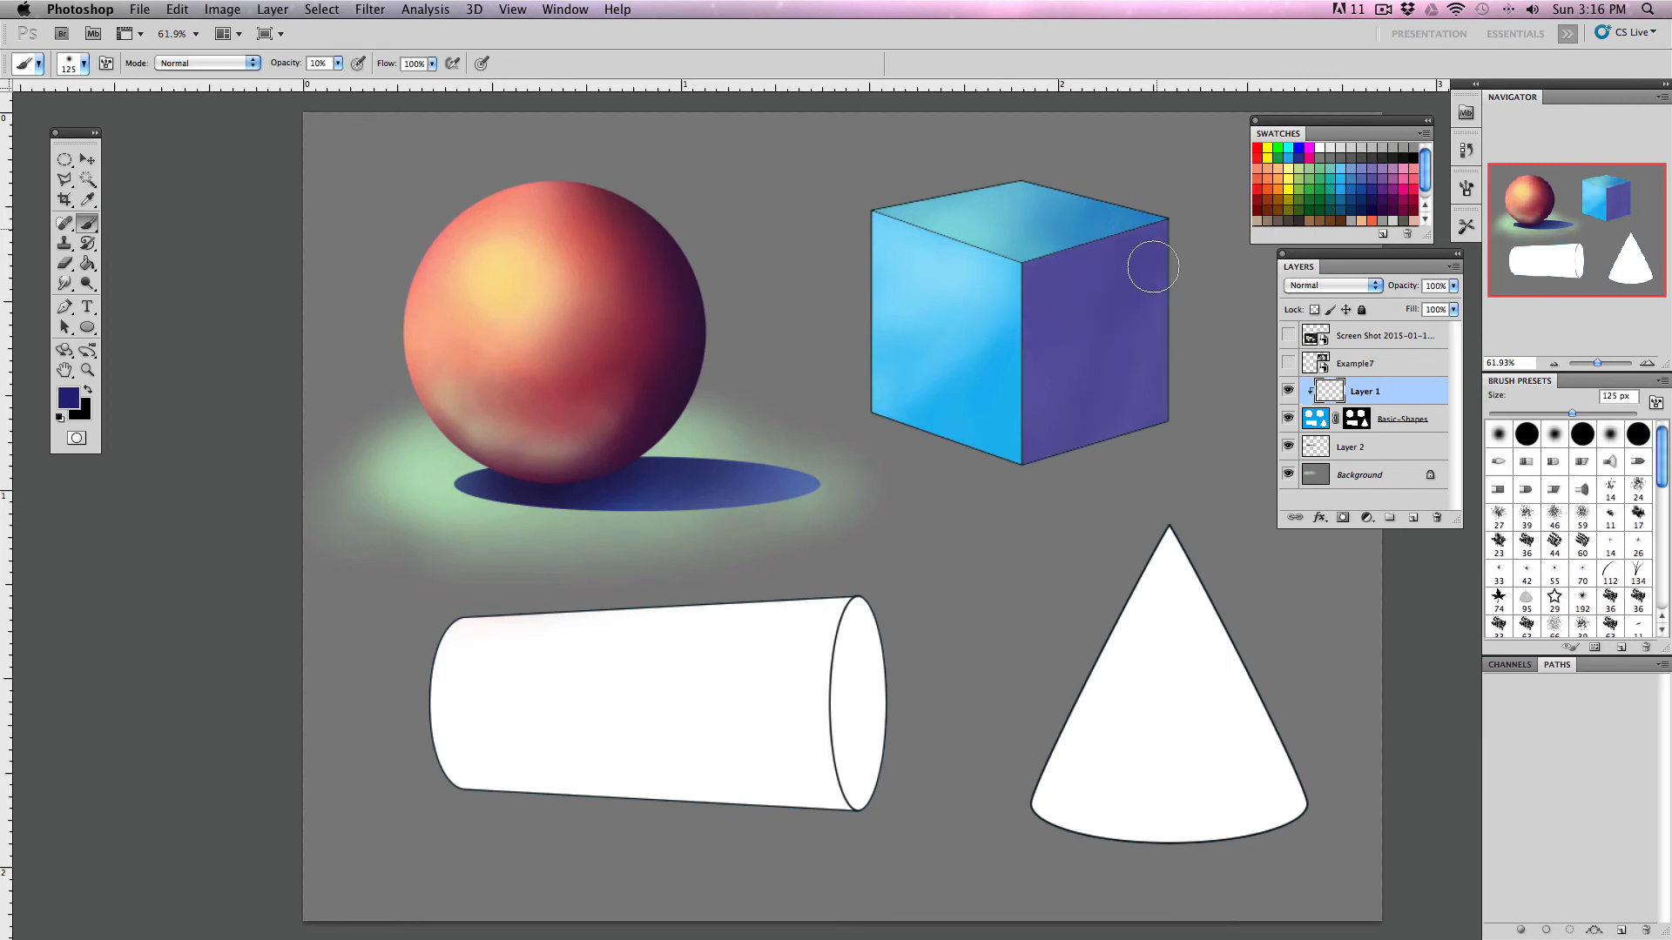
pyautogui.moveTo(1152, 267)
pyautogui.mouseDown()
pyautogui.moveTo(1042, 415)
pyautogui.moveTo(1078, 326)
pyautogui.moveTo(1045, 396)
pyautogui.moveTo(1088, 319)
pyautogui.moveTo(1064, 402)
pyautogui.moveTo(1123, 465)
pyautogui.moveTo(1144, 400)
pyautogui.moveTo(1083, 410)
pyautogui.mouseUp()
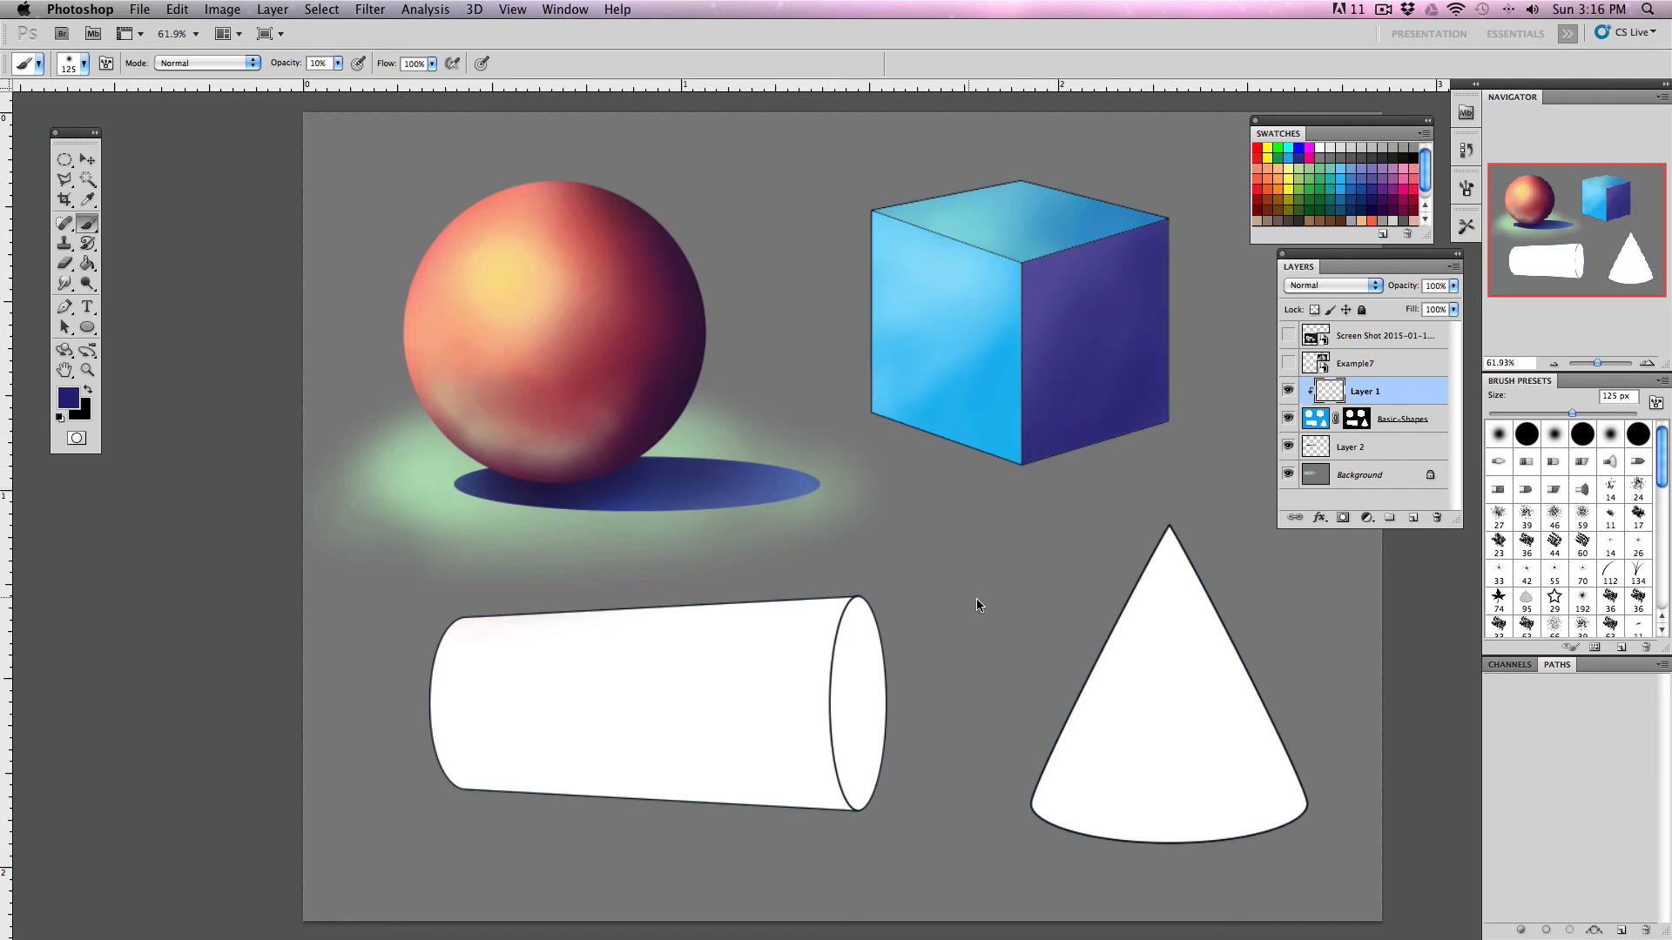
pyautogui.moveTo(1142, 274)
pyautogui.mouseDown()
pyautogui.moveTo(1189, 236)
pyautogui.moveTo(1149, 246)
pyautogui.moveTo(1086, 462)
pyautogui.mouseUp()
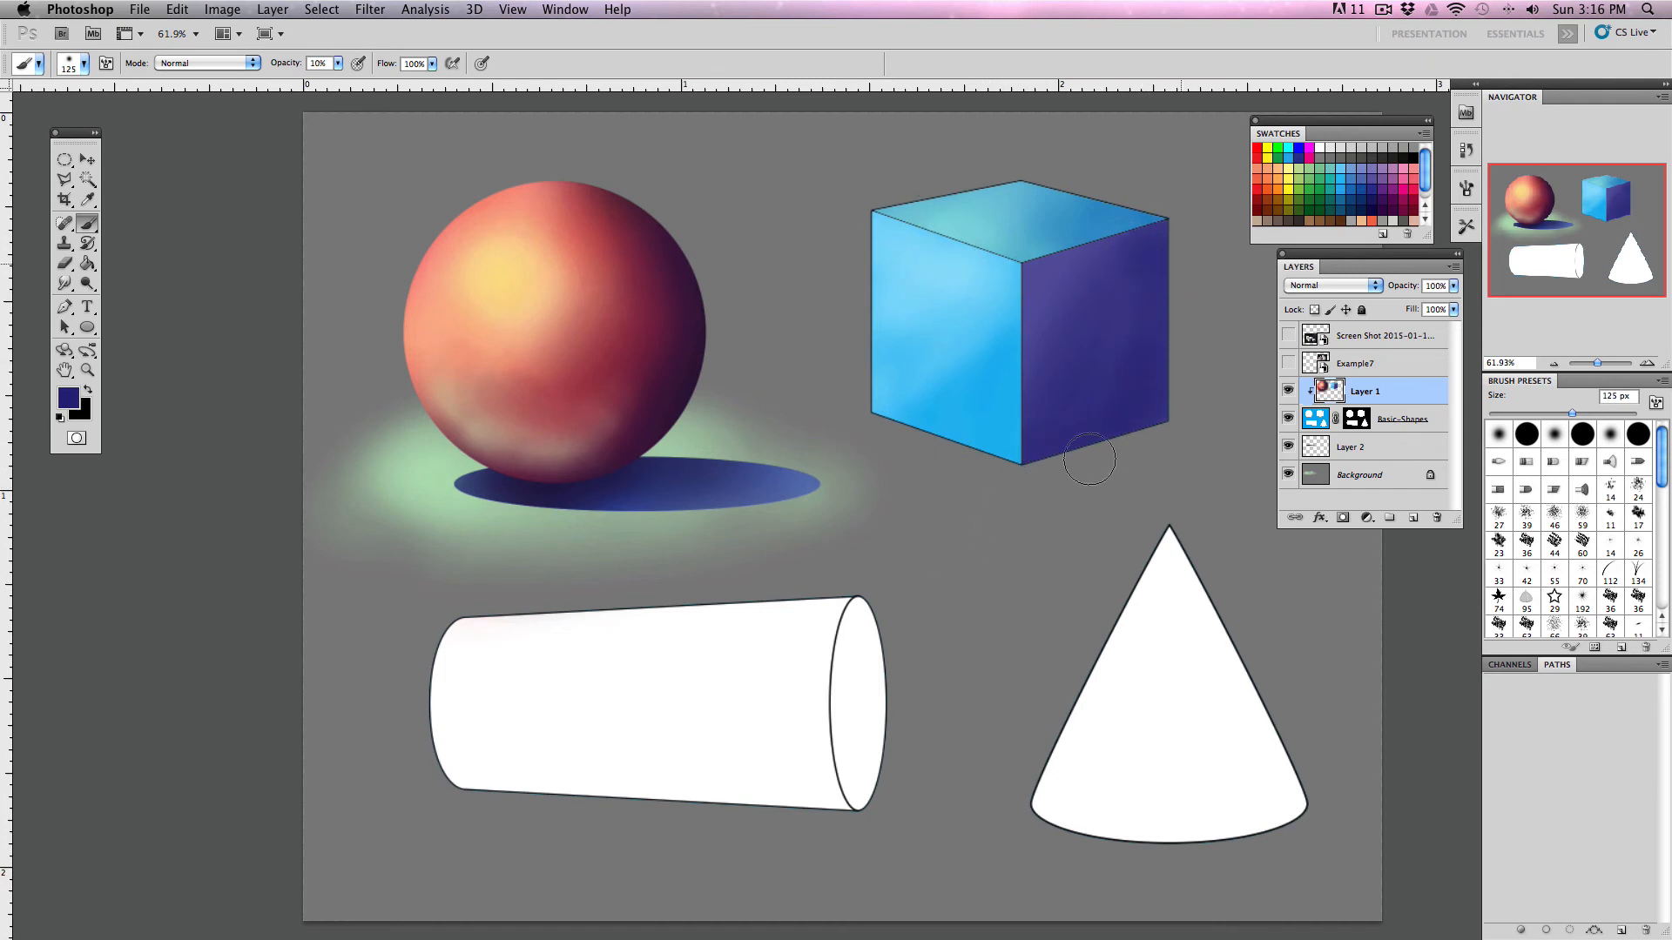
# - Show the Example7 and Screen Shot reference photos to examine the lighting on the cubes, and hide both again
pyautogui.click(1287, 365)
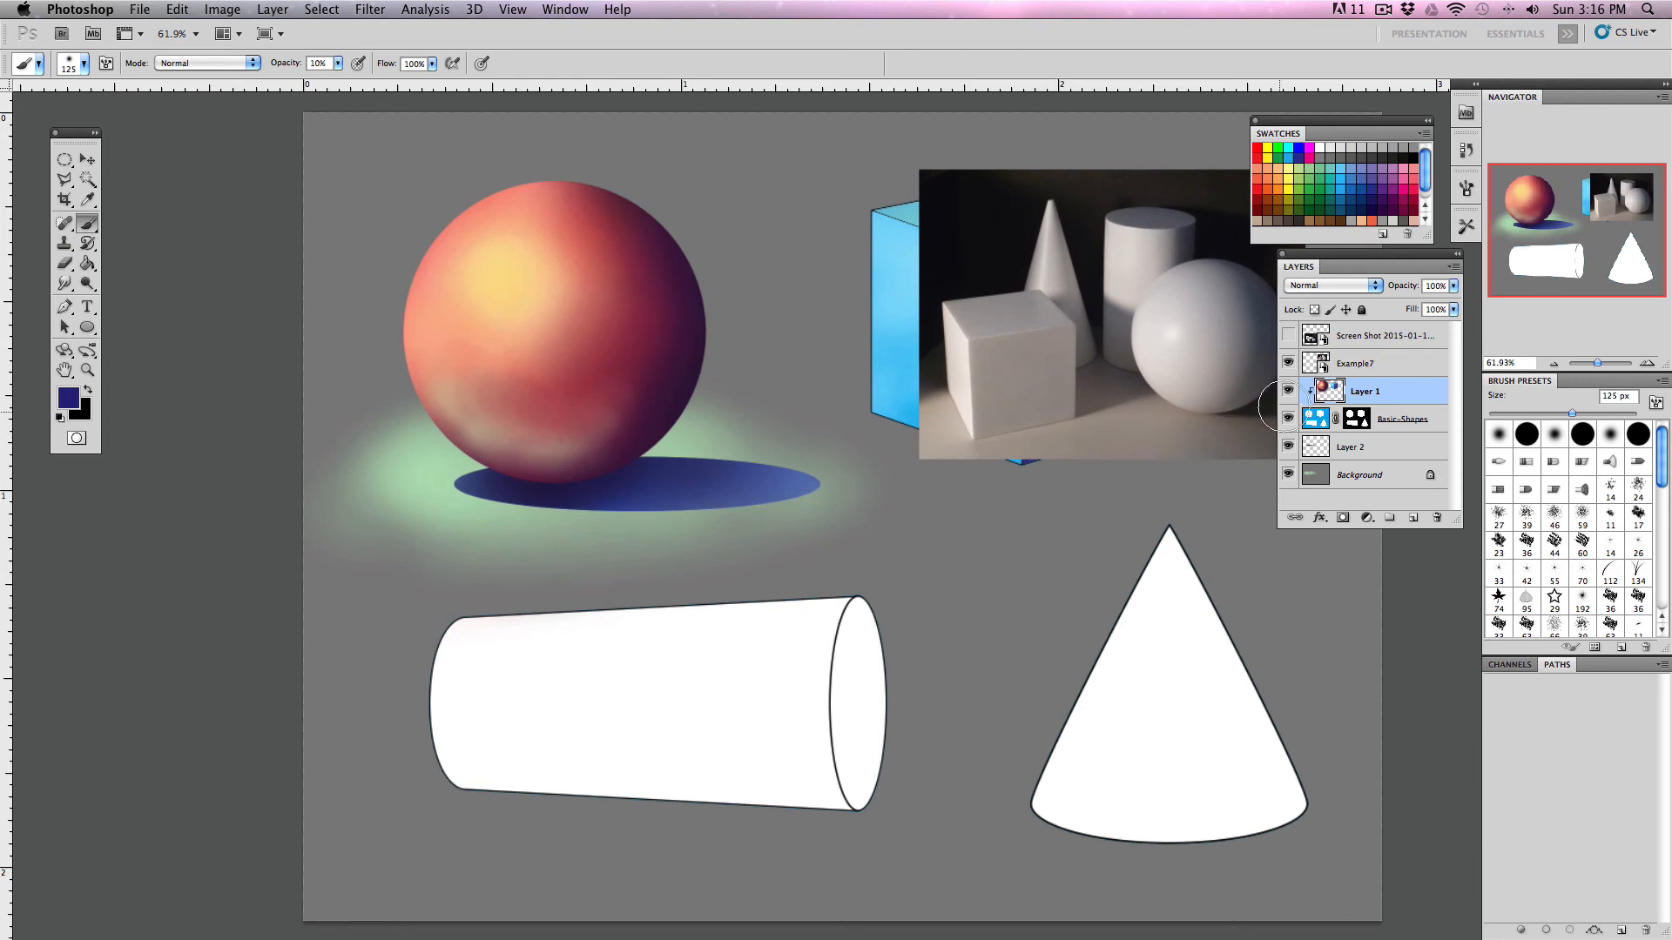
pyautogui.click(1287, 336)
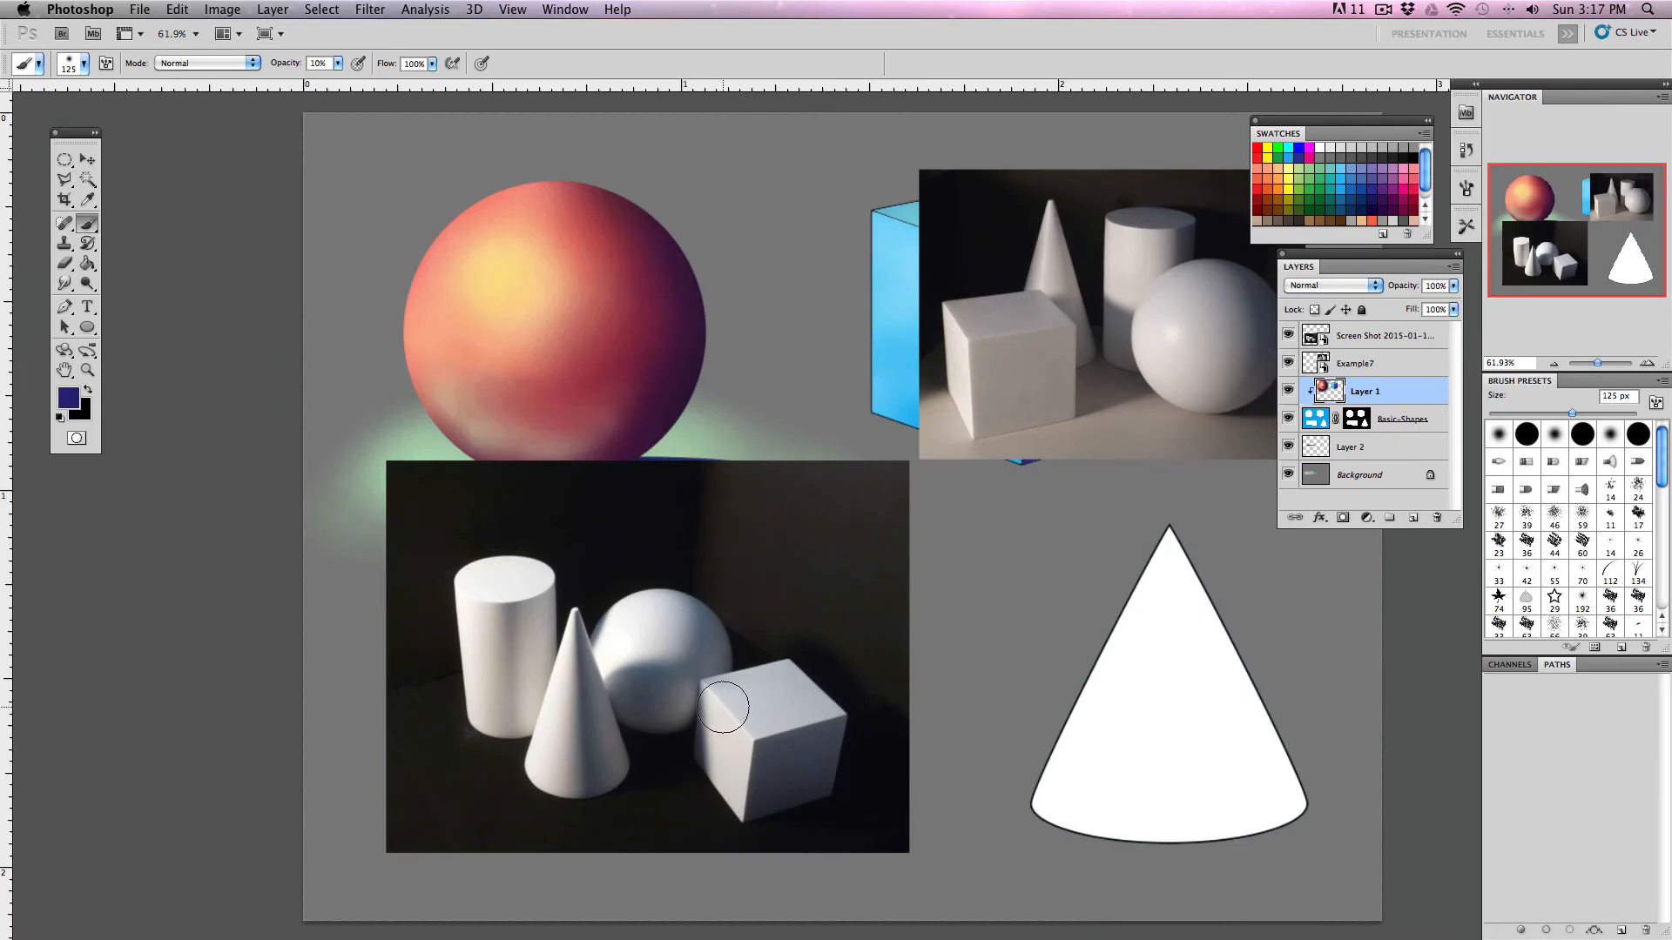
pyautogui.click(1288, 363)
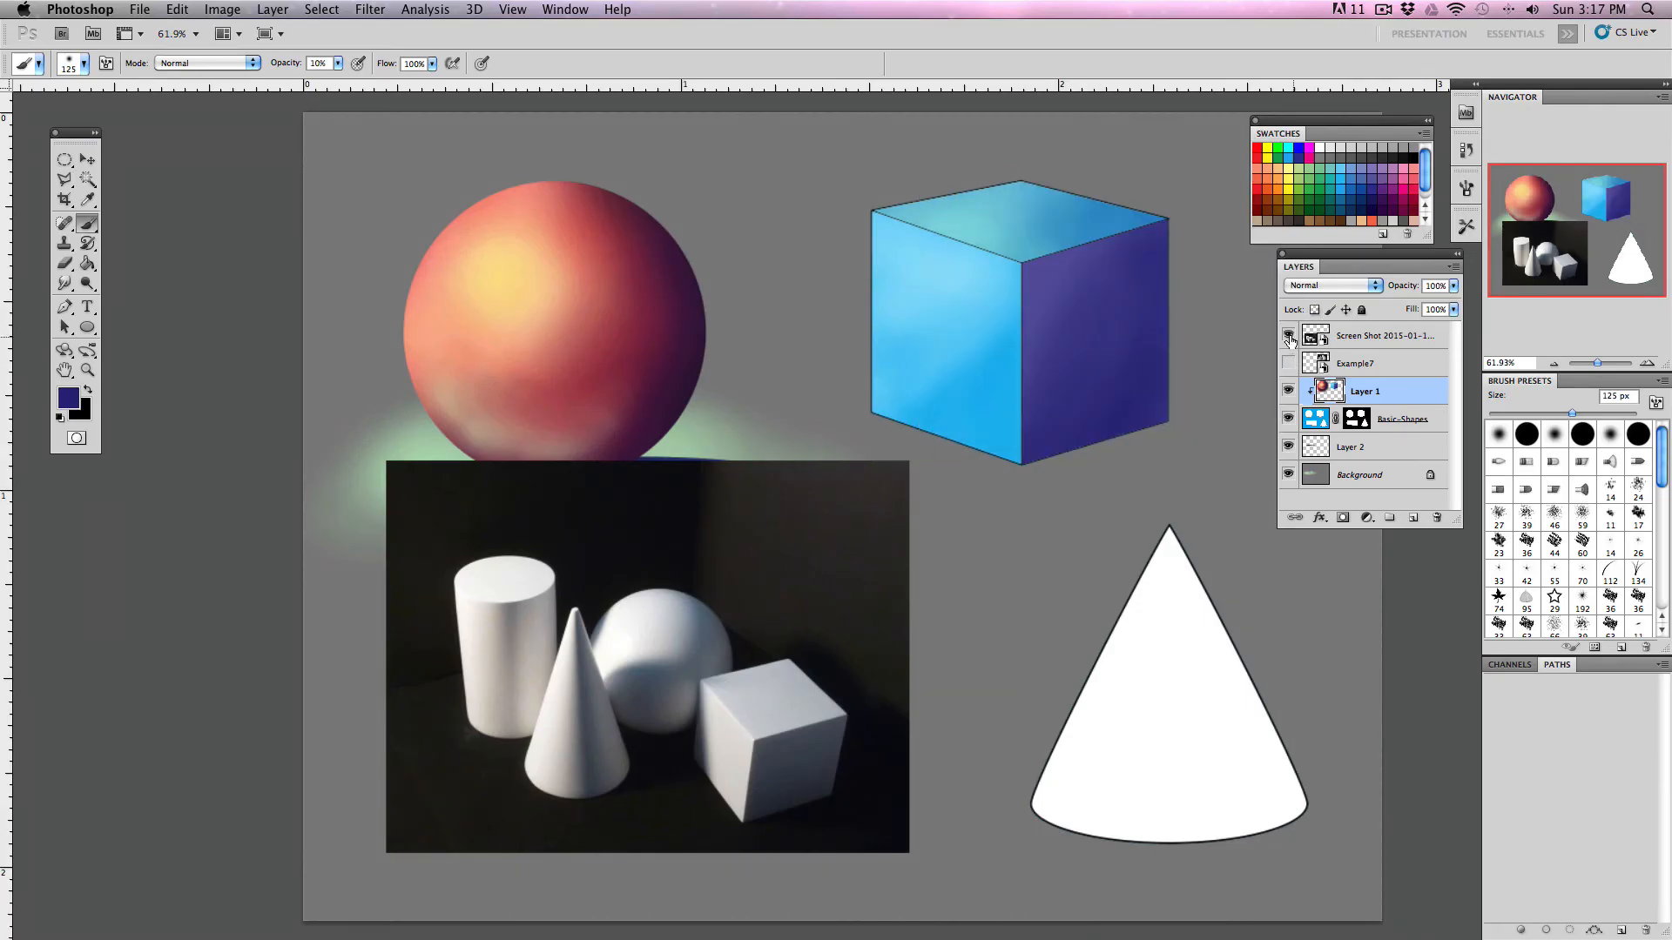
pyautogui.click(1289, 335)
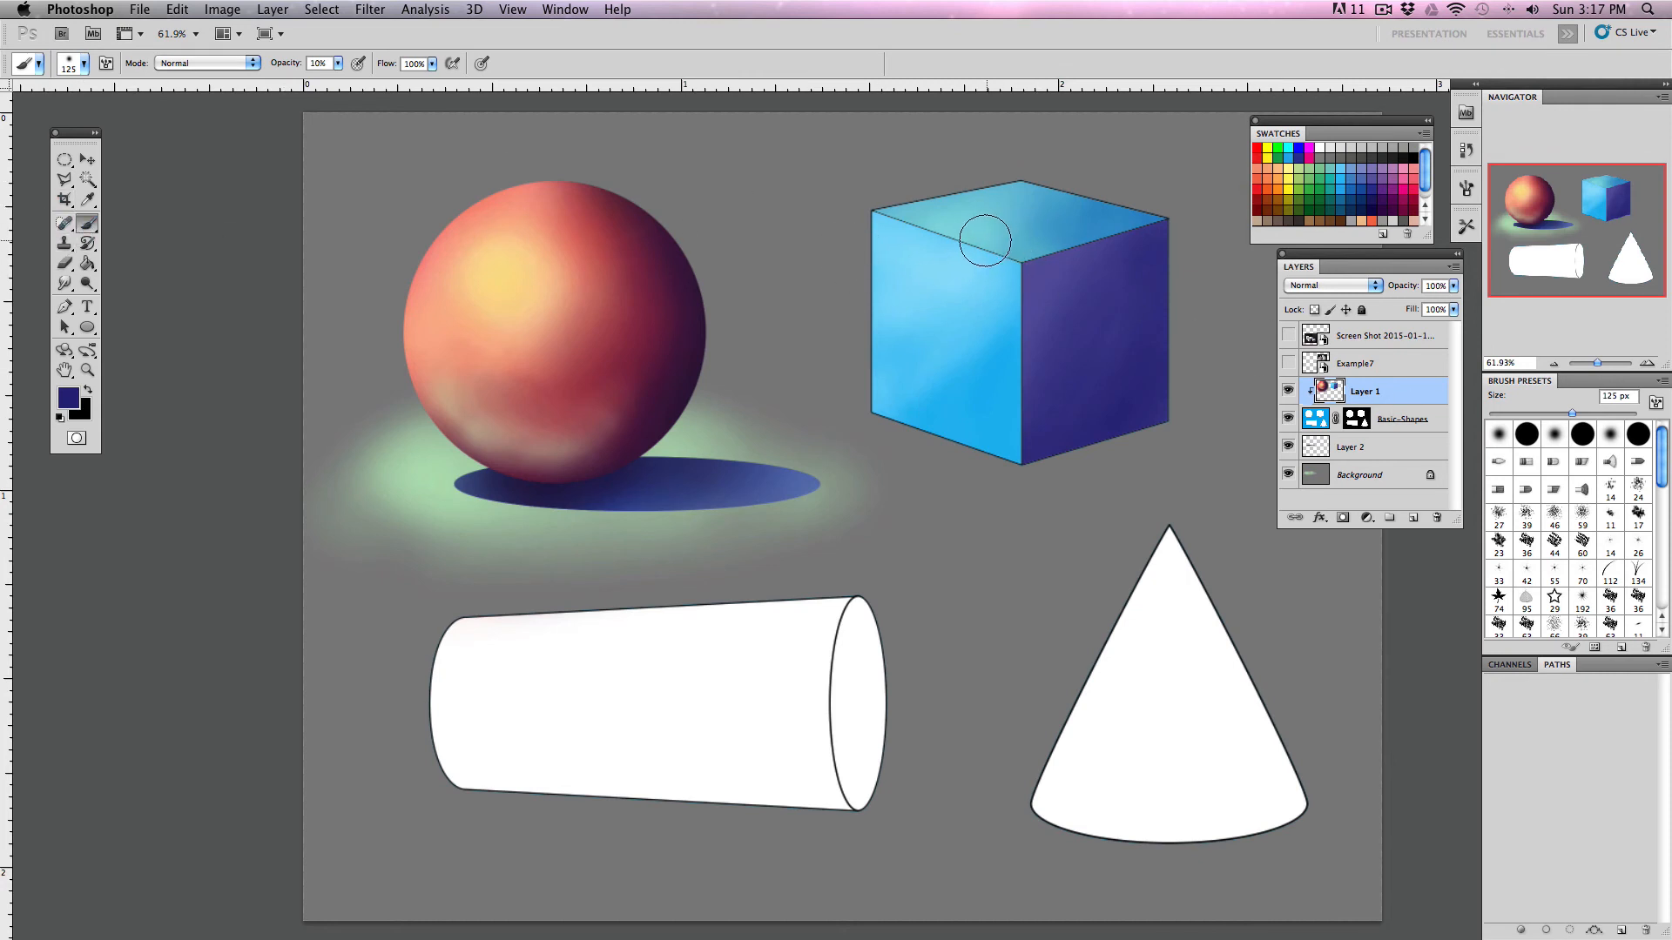
# - Set up the brush with white, a size of 8 px and 100% opacity
pyautogui.press('super+h')
pyautogui.press('super+h')
pyautogui.click(1320, 148)
pyautogui.press('[')
pyautogui.press('[')
pyautogui.press('[')
pyautogui.press('[')
pyautogui.press('[')
pyautogui.press('[')
pyautogui.press('[')
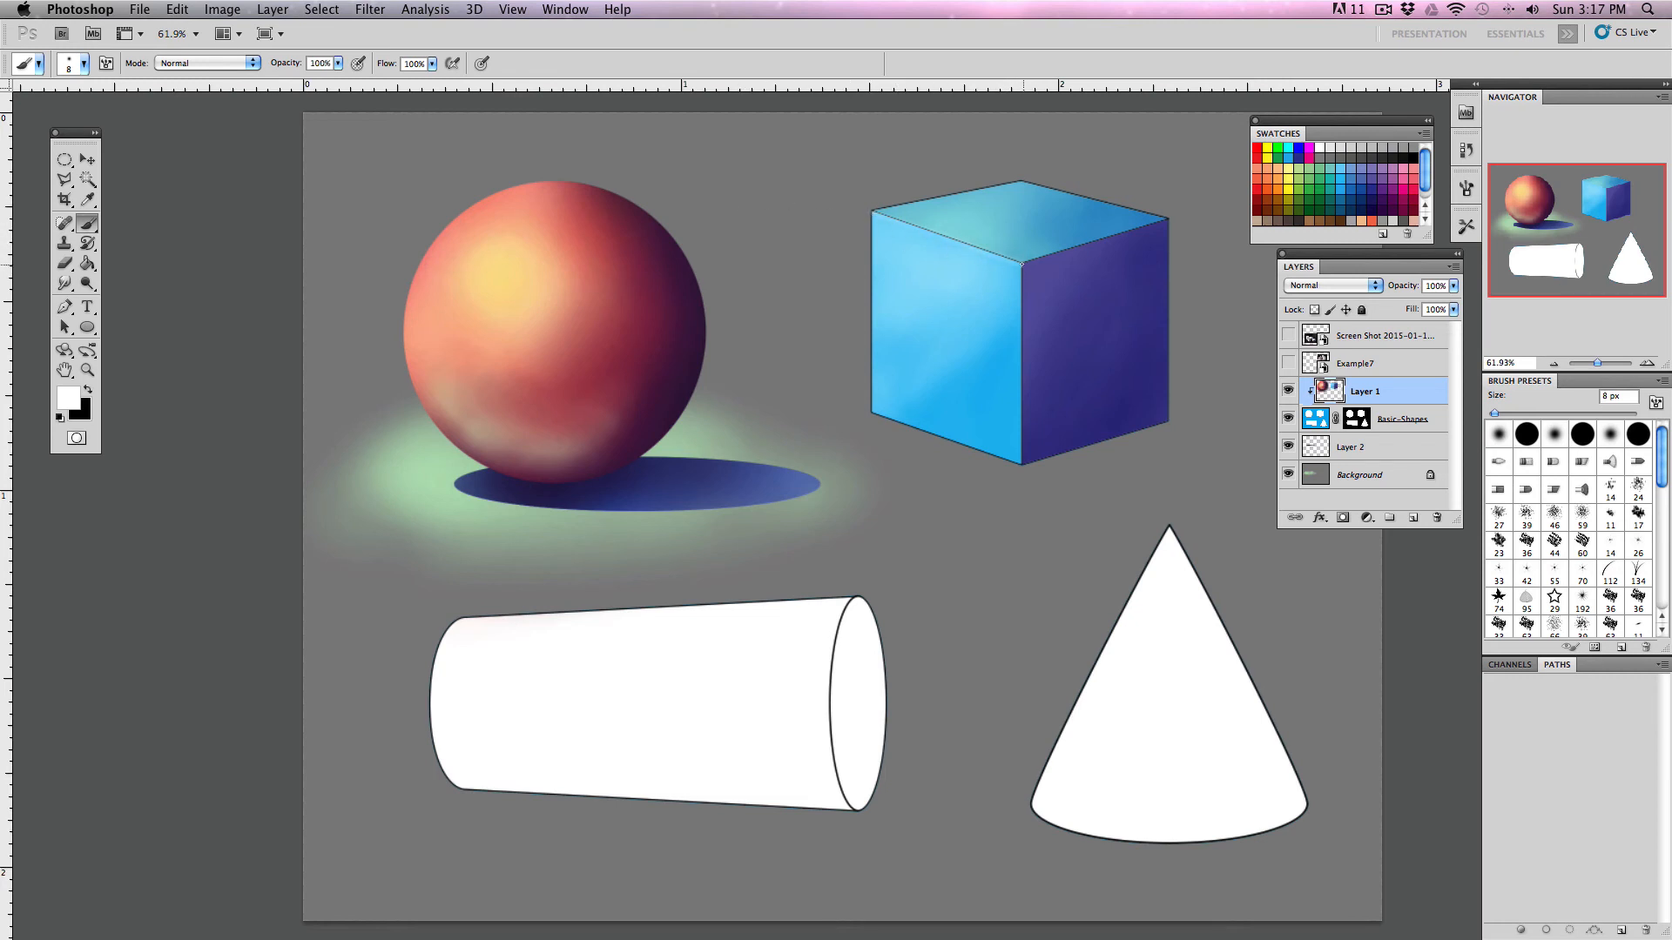
# - Try a white line along the cube's upper left edge, undo it and switch the foreground color to light gray
pyautogui.keyDown('shift'); pyautogui.click(873, 209); pyautogui.keyUp('shift')
pyautogui.press('super+z')
pyautogui.click(1341, 170)
pyautogui.click(1337, 148)
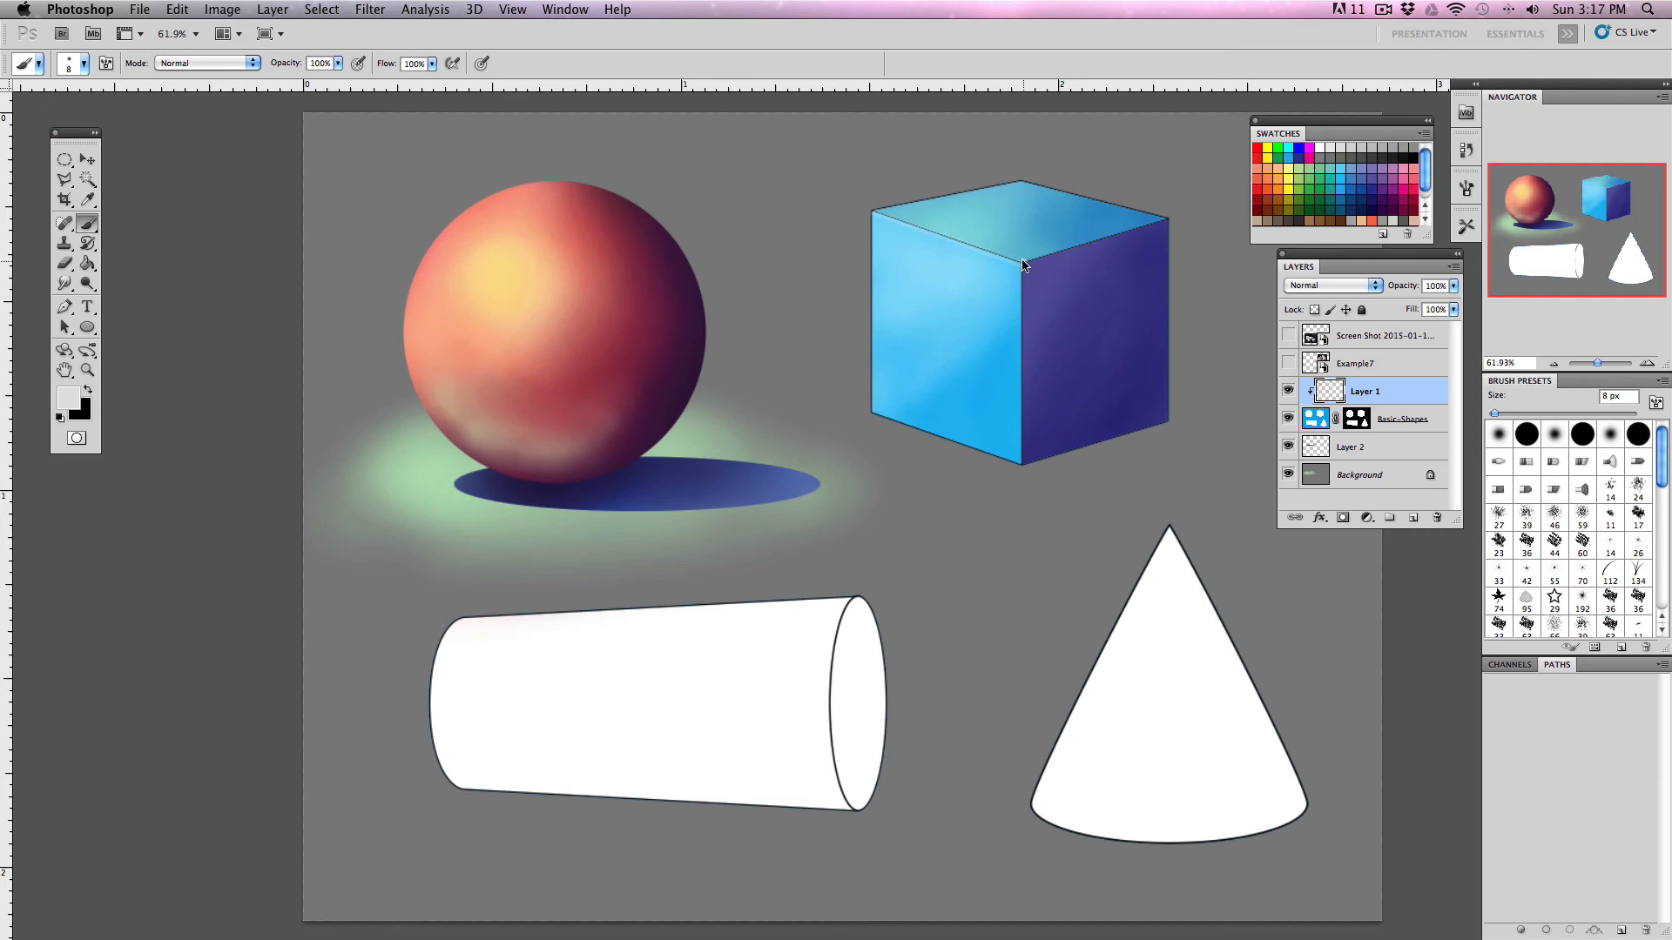
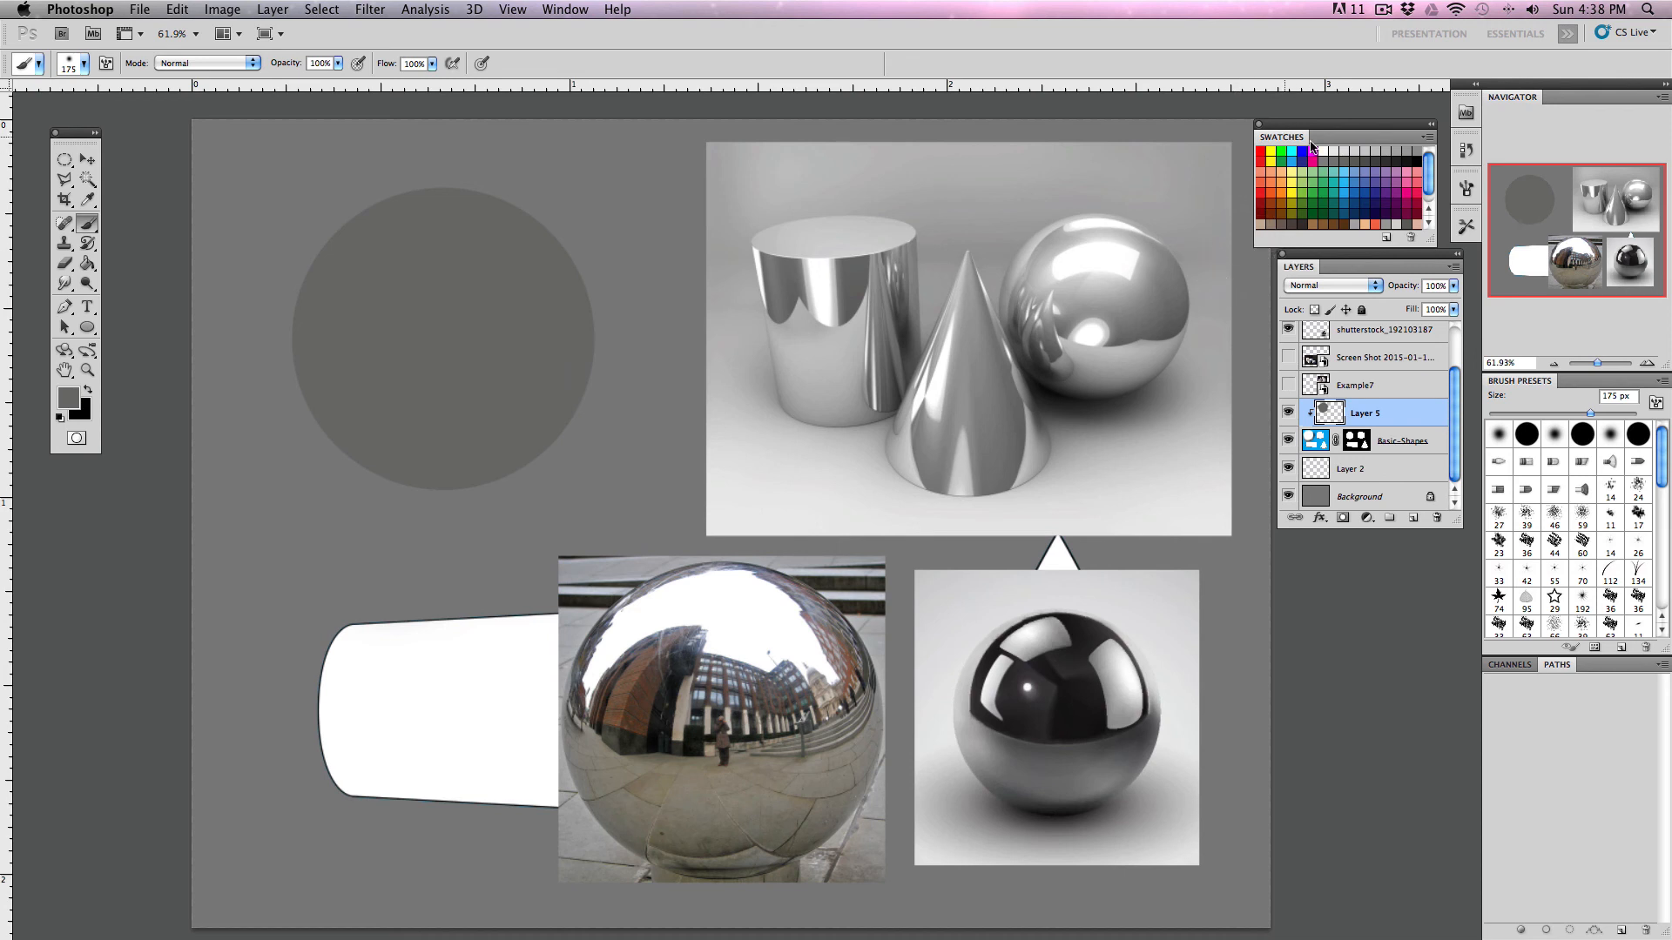
# - Choose a light gray foreground color for the circle and raise the brush hardness
pyautogui.click(1374, 147)
pyautogui.click(84, 65)
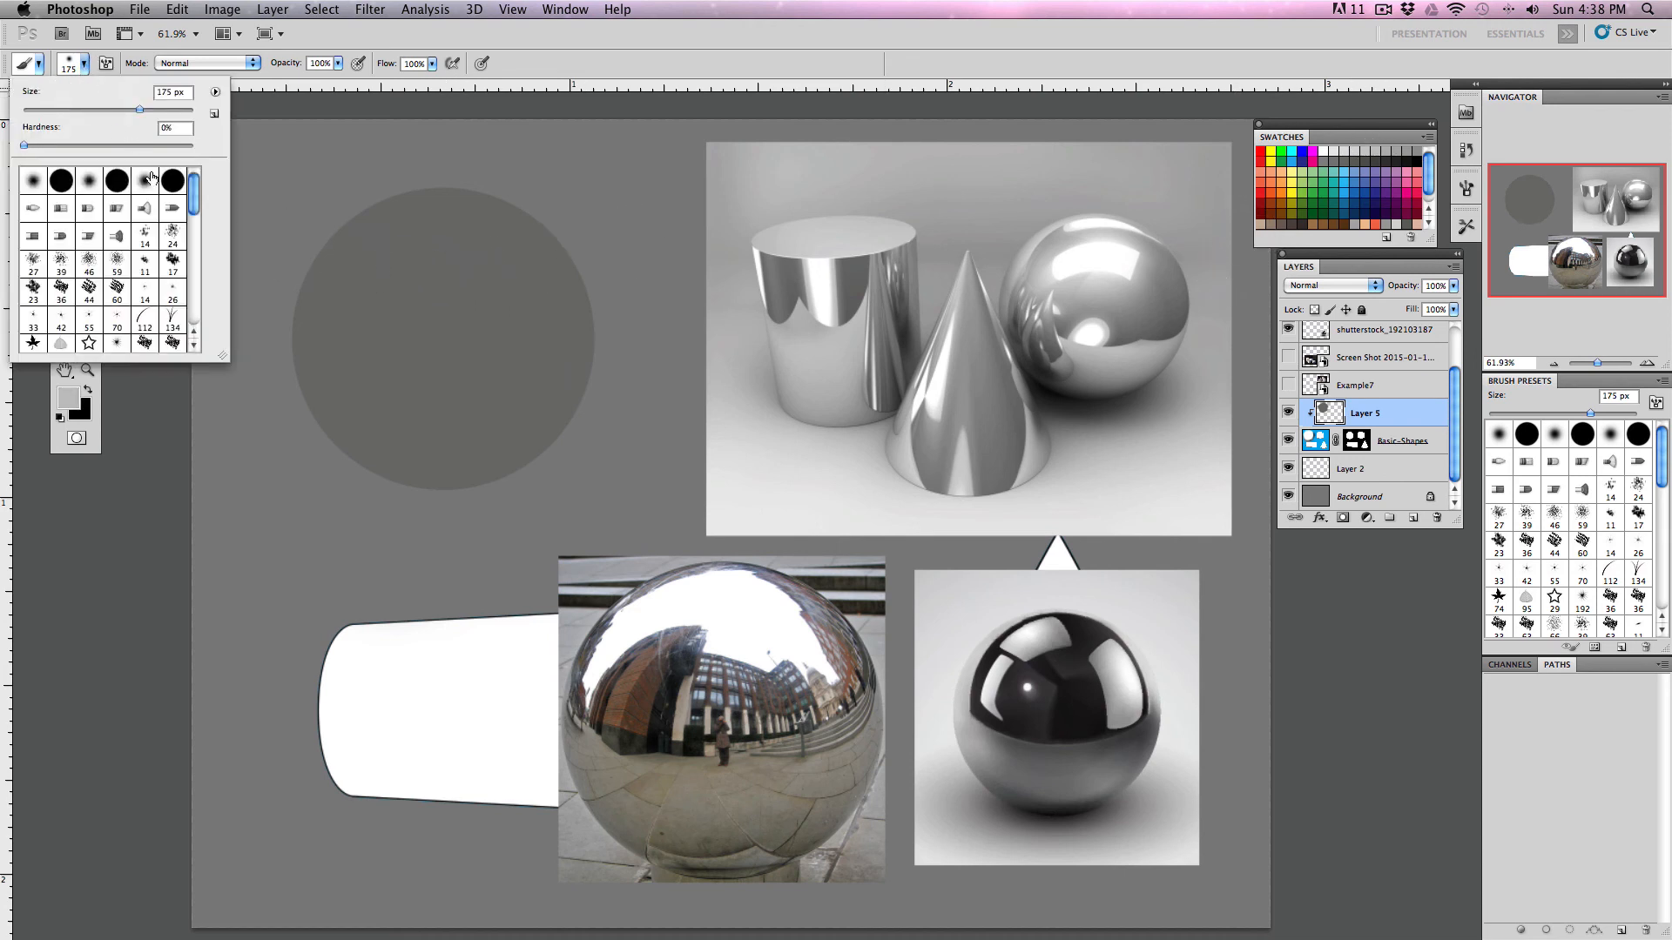
pyautogui.moveTo(51, 148); pyautogui.dragTo(173, 146)
pyautogui.click(84, 67)
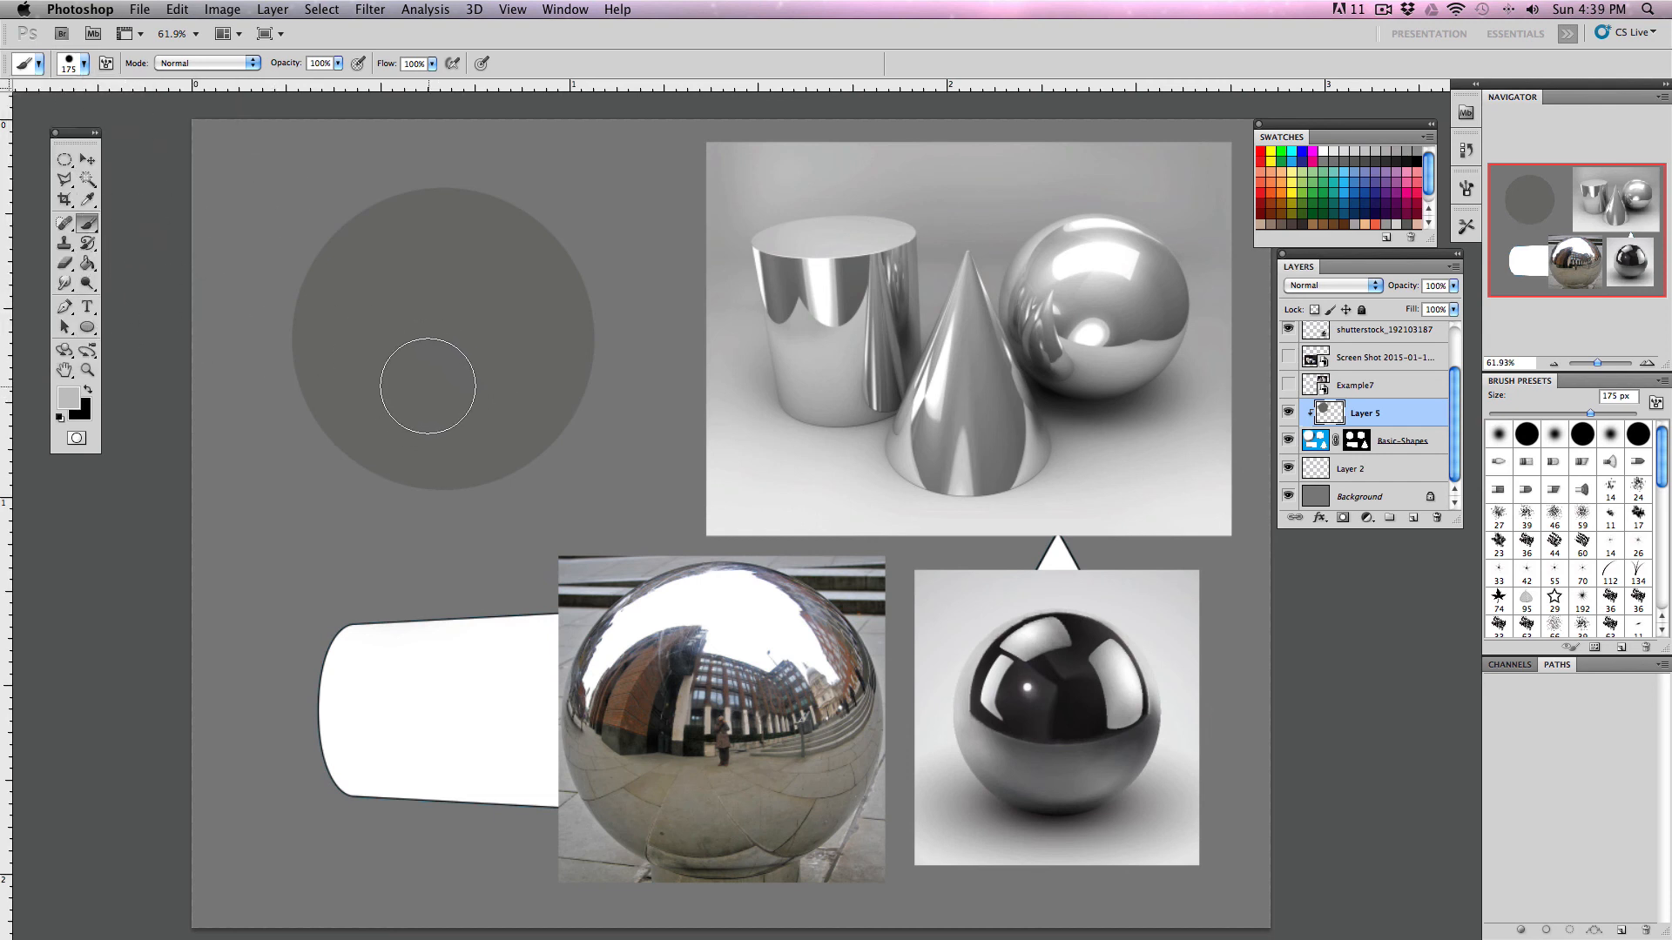
# - Paint the circle's lower half light gray with a 60 px brush, curving its upper boundary upward at both sides
pyautogui.press('[')
pyautogui.press('[')
pyautogui.press('[')
pyautogui.press('[')
pyautogui.press('[')
pyautogui.press('[')
pyautogui.press('[')
pyautogui.press('[')
pyautogui.press(']')
pyautogui.moveTo(291, 374)
pyautogui.mouseDown()
pyautogui.moveTo(621, 382)
pyautogui.moveTo(382, 406)
pyautogui.moveTo(298, 393)
pyautogui.moveTo(551, 402)
pyautogui.moveTo(372, 418)
pyautogui.moveTo(421, 455)
pyautogui.moveTo(423, 437)
pyautogui.moveTo(484, 463)
pyautogui.moveTo(423, 485)
pyautogui.moveTo(521, 458)
pyautogui.mouseUp()
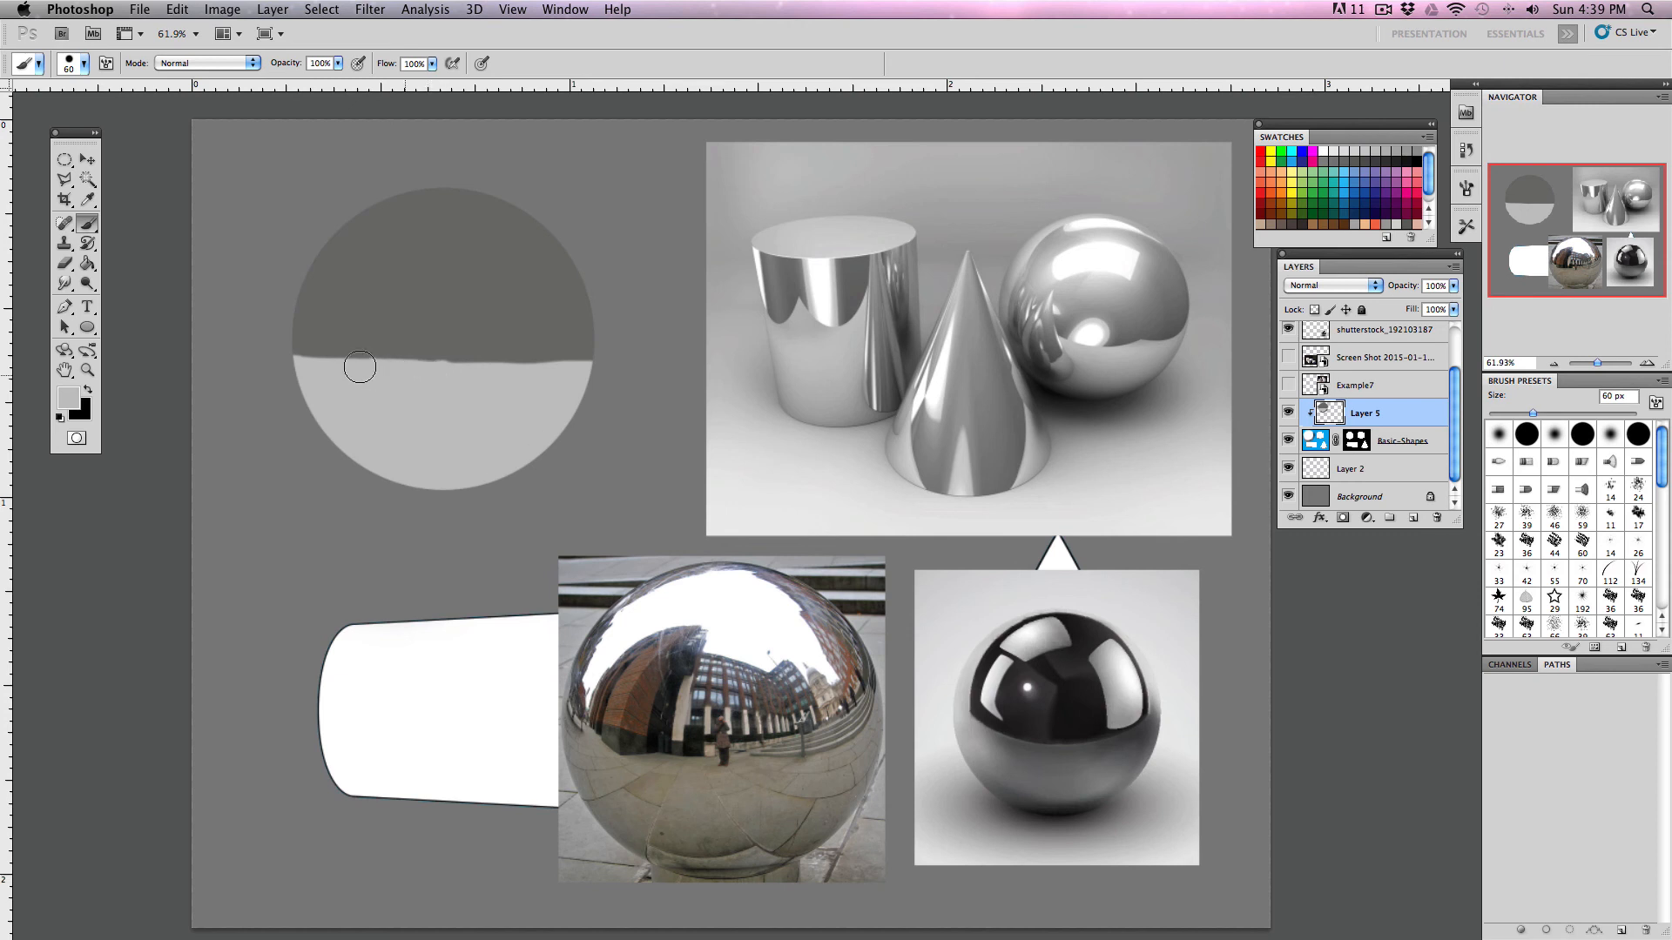
pyautogui.moveTo(358, 362)
pyautogui.mouseDown()
pyautogui.moveTo(267, 284)
pyautogui.moveTo(324, 361)
pyautogui.moveTo(284, 308)
pyautogui.moveTo(353, 364)
pyautogui.moveTo(404, 373)
pyautogui.moveTo(505, 372)
pyautogui.moveTo(608, 335)
pyautogui.mouseUp()
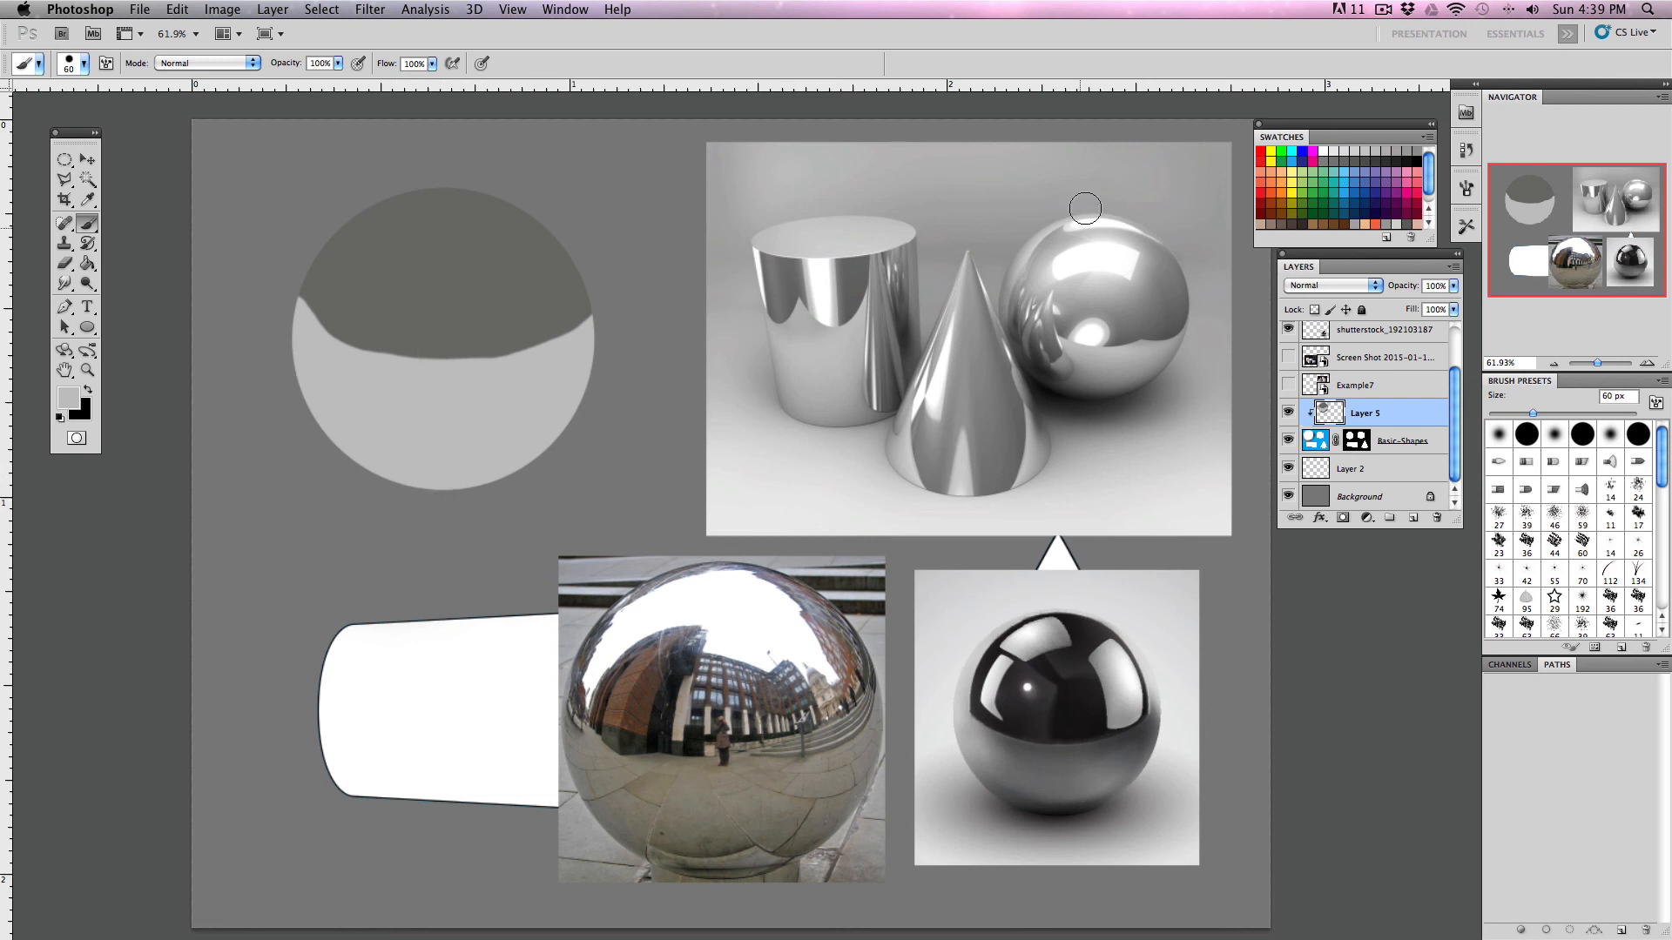
# - Paint a white window-shaped highlight in the sphere's dark half and a round white spot on the boundary, using a 45 px brush at 56% hardness
pyautogui.click(1324, 150)
pyautogui.click(84, 64)
pyautogui.click(121, 146)
pyautogui.click(573, 56)
pyautogui.press('[')
pyautogui.press('[')
pyautogui.moveTo(373, 259)
pyautogui.mouseDown()
pyautogui.moveTo(392, 279)
pyautogui.moveTo(385, 264)
pyautogui.moveTo(423, 240)
pyautogui.moveTo(395, 253)
pyautogui.moveTo(448, 230)
pyautogui.moveTo(410, 273)
pyautogui.moveTo(490, 261)
pyautogui.moveTo(477, 246)
pyautogui.moveTo(492, 260)
pyautogui.moveTo(459, 229)
pyautogui.moveTo(498, 254)
pyautogui.moveTo(403, 262)
pyautogui.moveTo(400, 279)
pyautogui.moveTo(415, 273)
pyautogui.mouseUp()
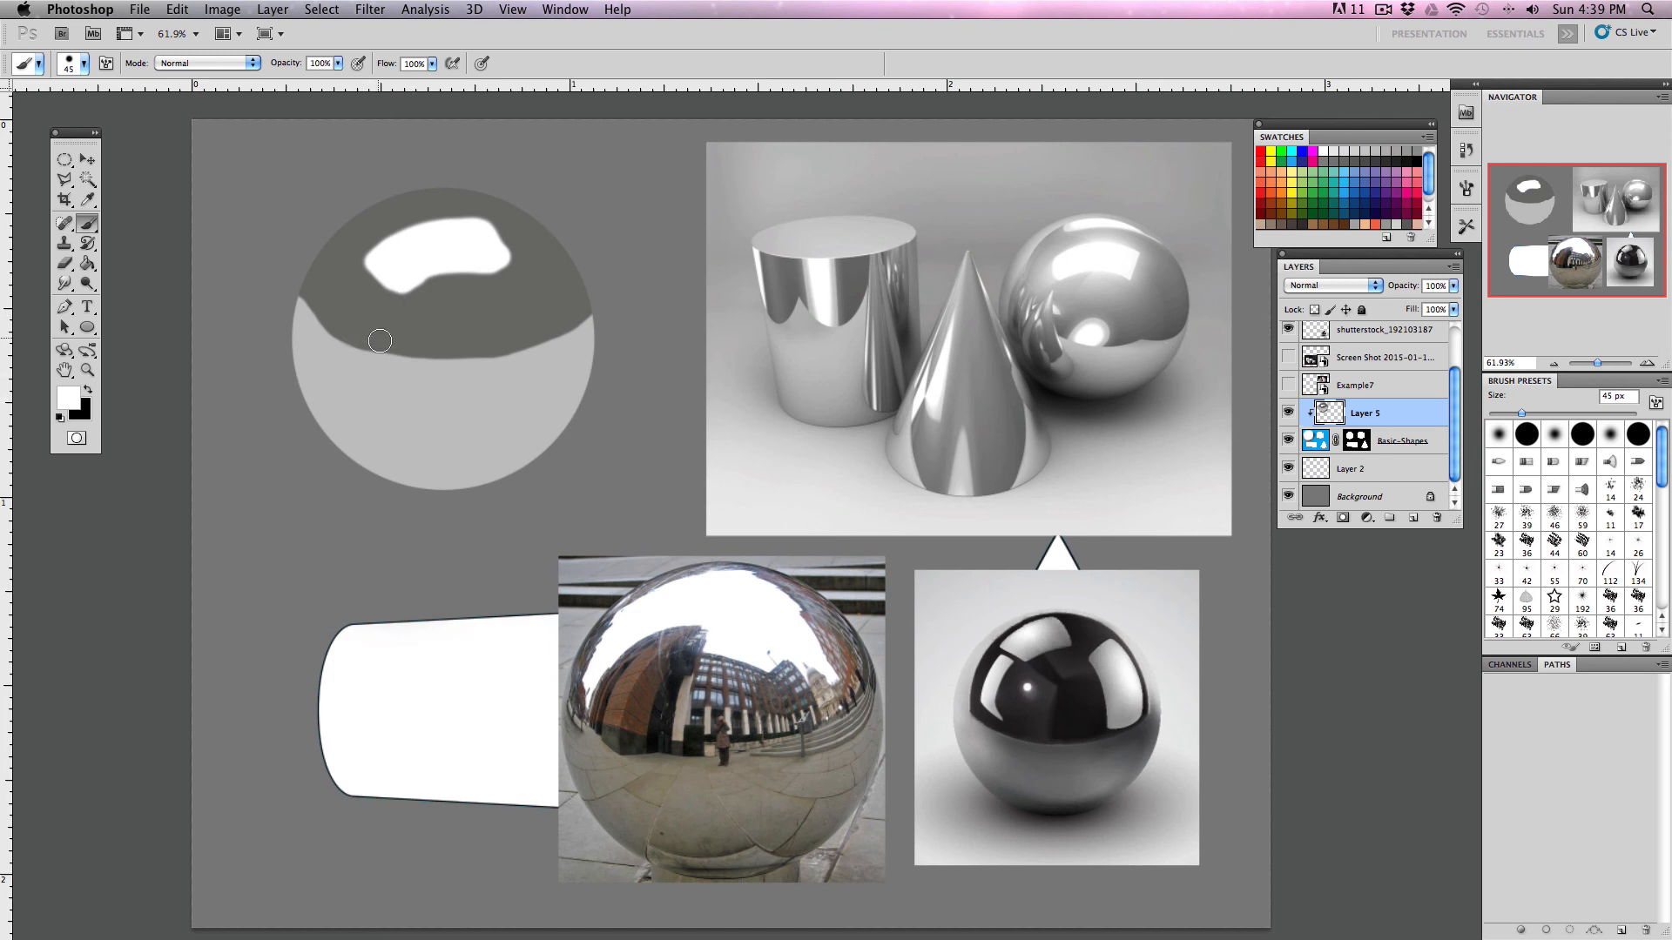
pyautogui.moveTo(372, 352); pyautogui.dragTo(381, 346)
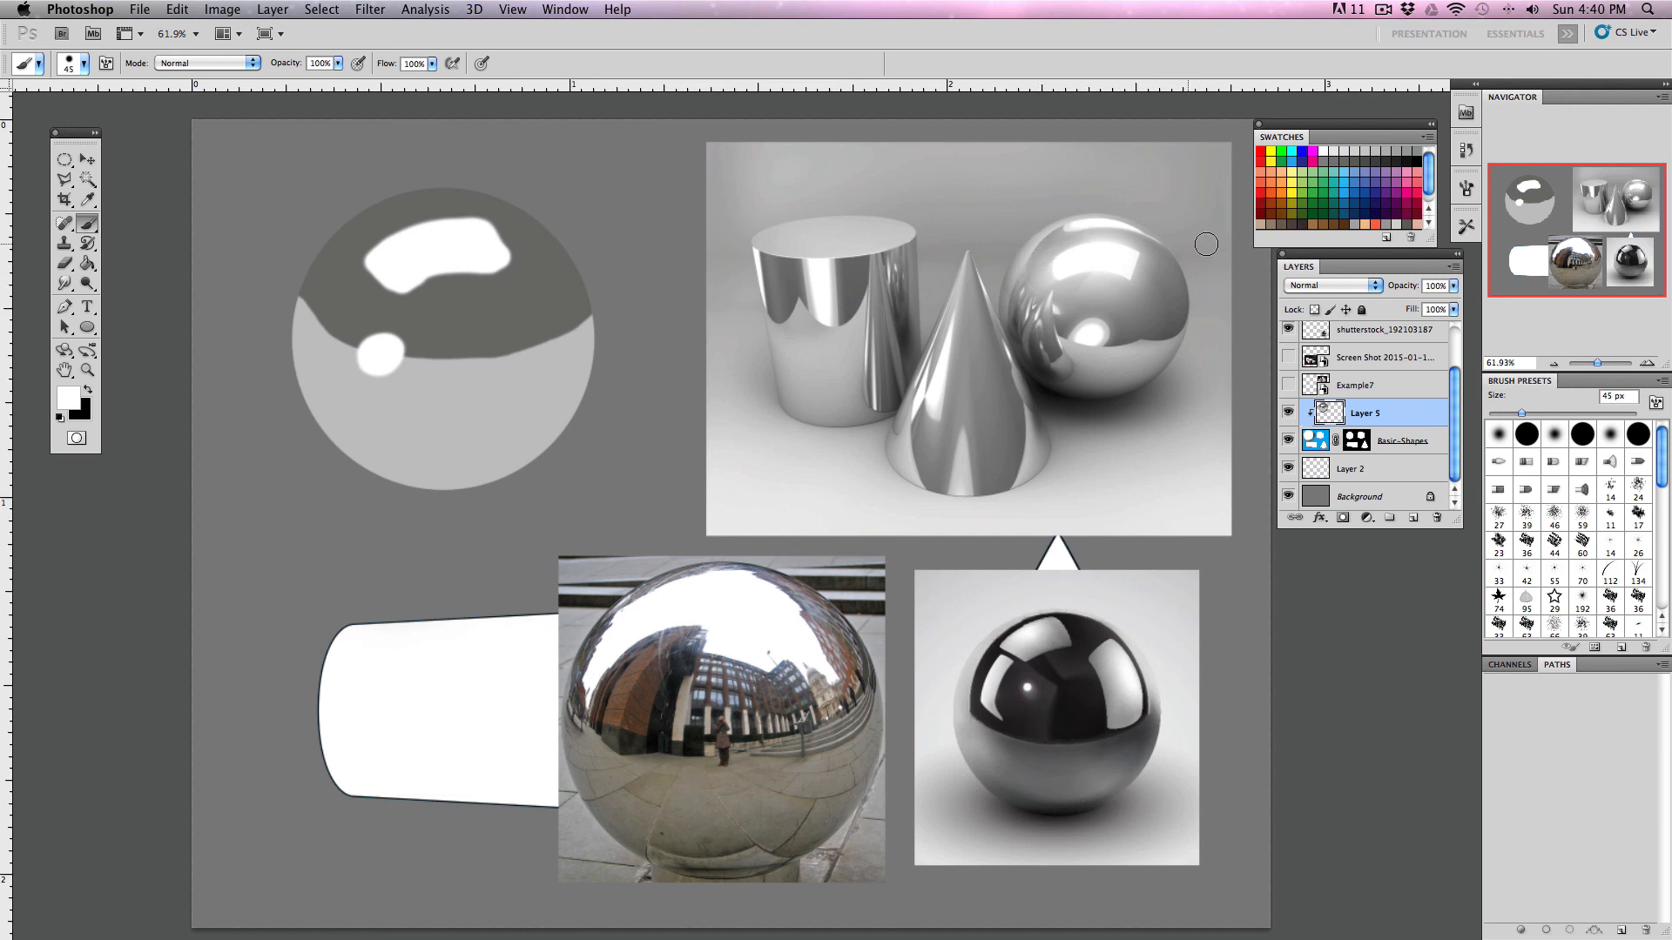
# - Set the brush to a slightly darker off-white, 99 px in size and 20% opacity
pyautogui.click(1333, 152)
pyautogui.click(84, 65)
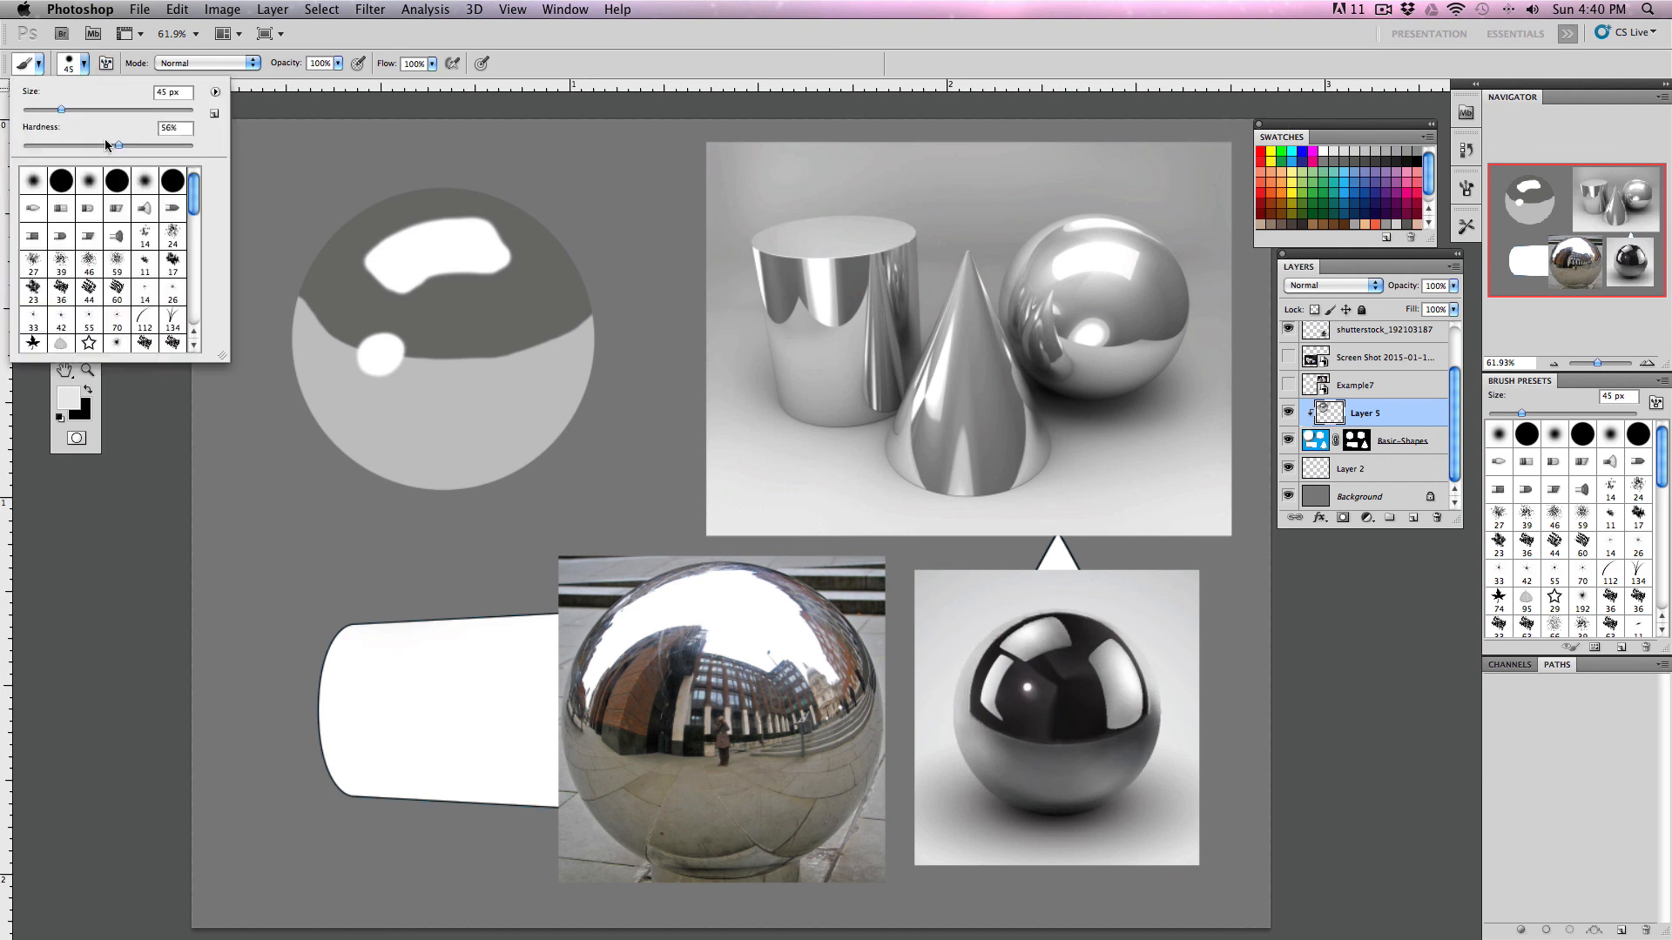
pyautogui.moveTo(57, 111); pyautogui.dragTo(108, 108)
pyautogui.click(344, 103)
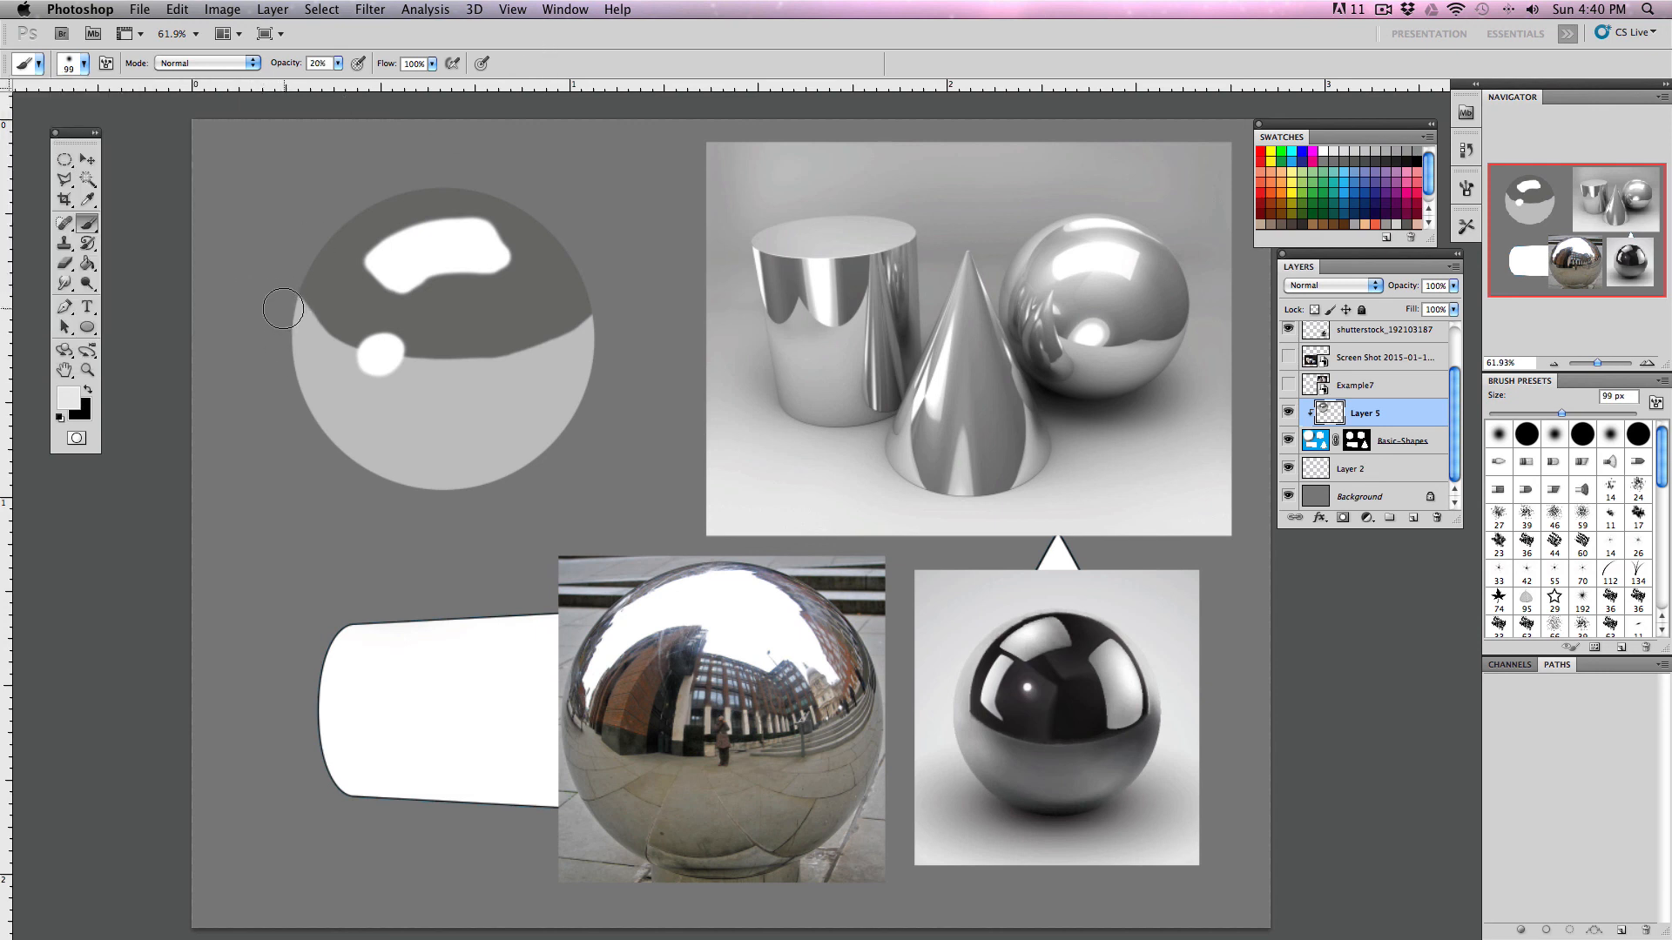
pyautogui.press('2')
# - Brush the translucent off-white around the sphere's upper rim and down both sides as a rim reflection
pyautogui.moveTo(278, 326)
pyautogui.mouseDown()
pyautogui.moveTo(301, 255)
pyautogui.moveTo(356, 185)
pyautogui.moveTo(328, 210)
pyautogui.moveTo(335, 227)
pyautogui.moveTo(262, 322)
pyautogui.moveTo(441, 140)
pyautogui.mouseUp()
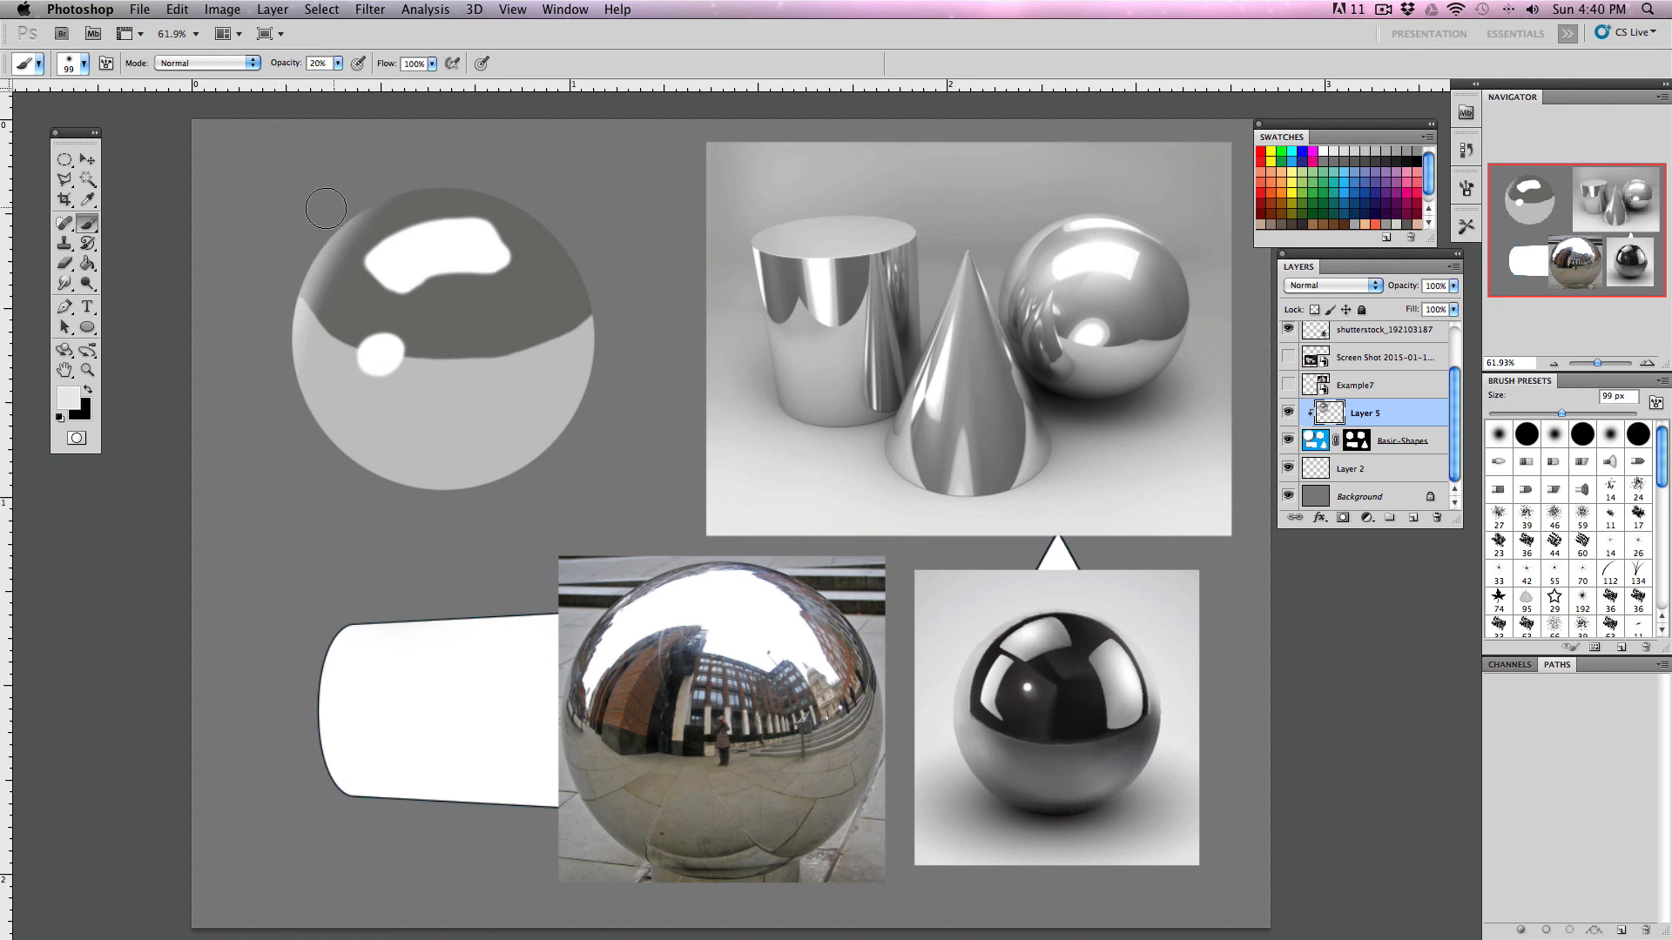
pyautogui.moveTo(321, 213); pyautogui.dragTo(384, 184)
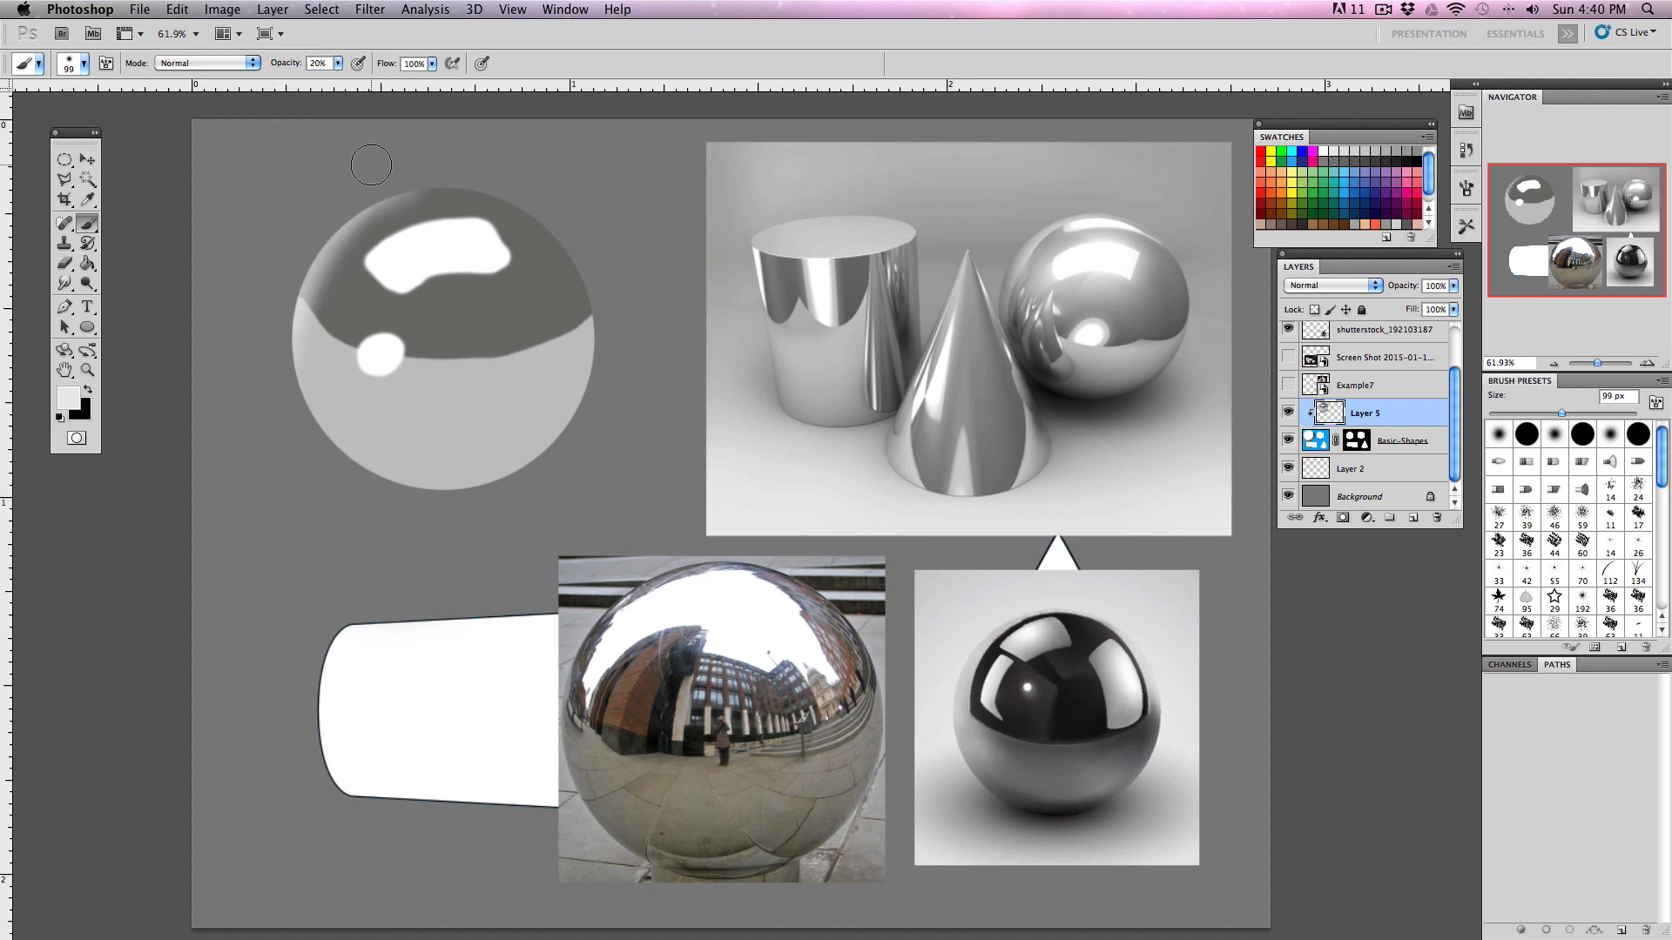
pyautogui.press(']')
pyautogui.moveTo(261, 325); pyautogui.dragTo(273, 313)
pyautogui.moveTo(476, 167)
pyautogui.mouseDown()
pyautogui.moveTo(578, 220)
pyautogui.moveTo(497, 181)
pyautogui.moveTo(612, 270)
pyautogui.mouseUp()
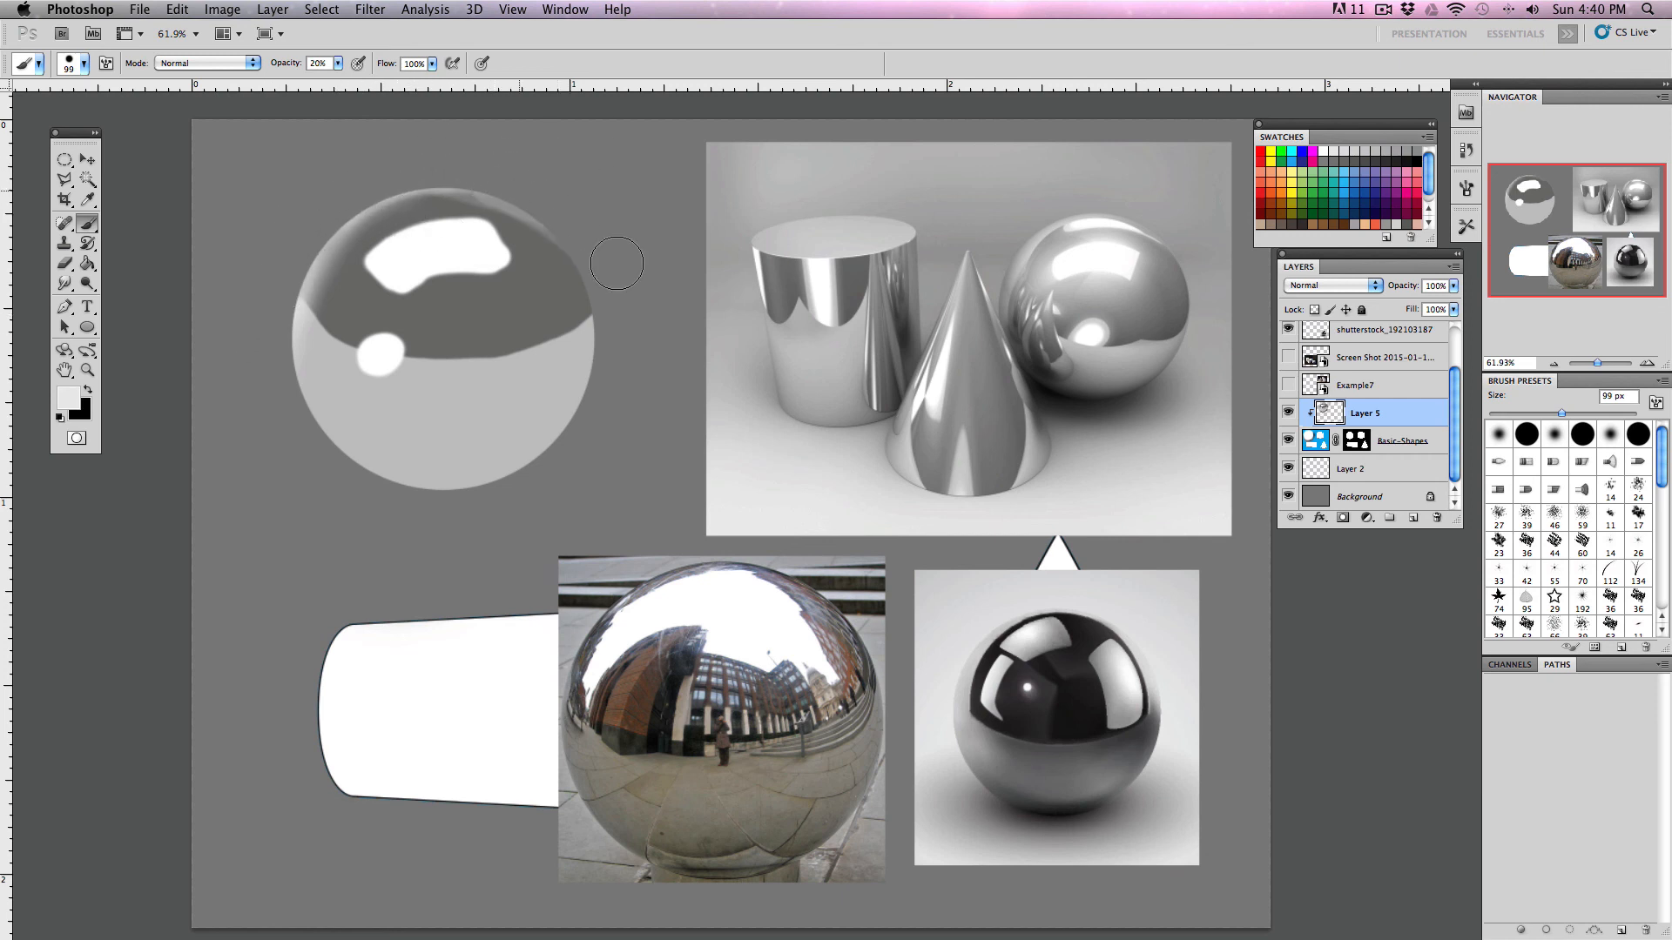
pyautogui.moveTo(517, 182)
pyautogui.mouseDown()
pyautogui.moveTo(485, 170)
pyautogui.moveTo(581, 232)
pyautogui.moveTo(604, 284)
pyautogui.moveTo(444, 173)
pyautogui.moveTo(276, 269)
pyautogui.moveTo(268, 357)
pyautogui.moveTo(274, 237)
pyautogui.moveTo(405, 343)
pyautogui.moveTo(292, 334)
pyautogui.moveTo(286, 254)
pyautogui.moveTo(259, 321)
pyautogui.mouseUp()
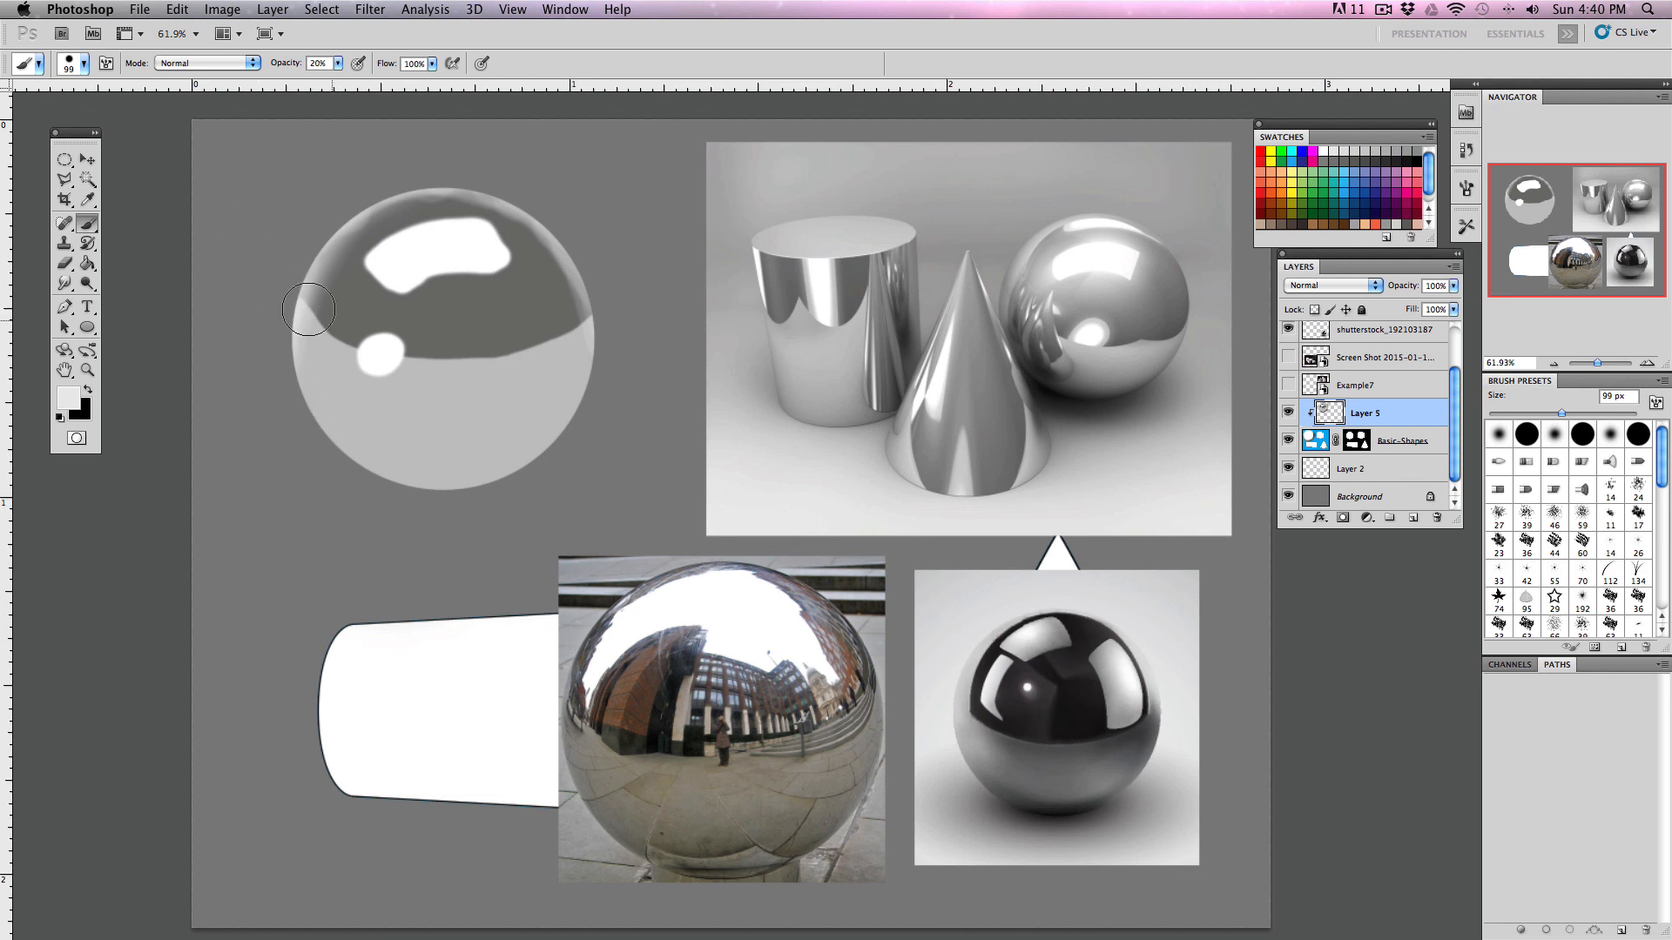
pyautogui.moveTo(327, 249)
pyautogui.mouseDown()
pyautogui.moveTo(281, 370)
pyautogui.moveTo(269, 301)
pyautogui.moveTo(348, 225)
pyautogui.moveTo(298, 259)
pyautogui.moveTo(445, 175)
pyautogui.moveTo(346, 202)
pyautogui.moveTo(479, 187)
pyautogui.moveTo(594, 234)
pyautogui.moveTo(612, 356)
pyautogui.mouseUp()
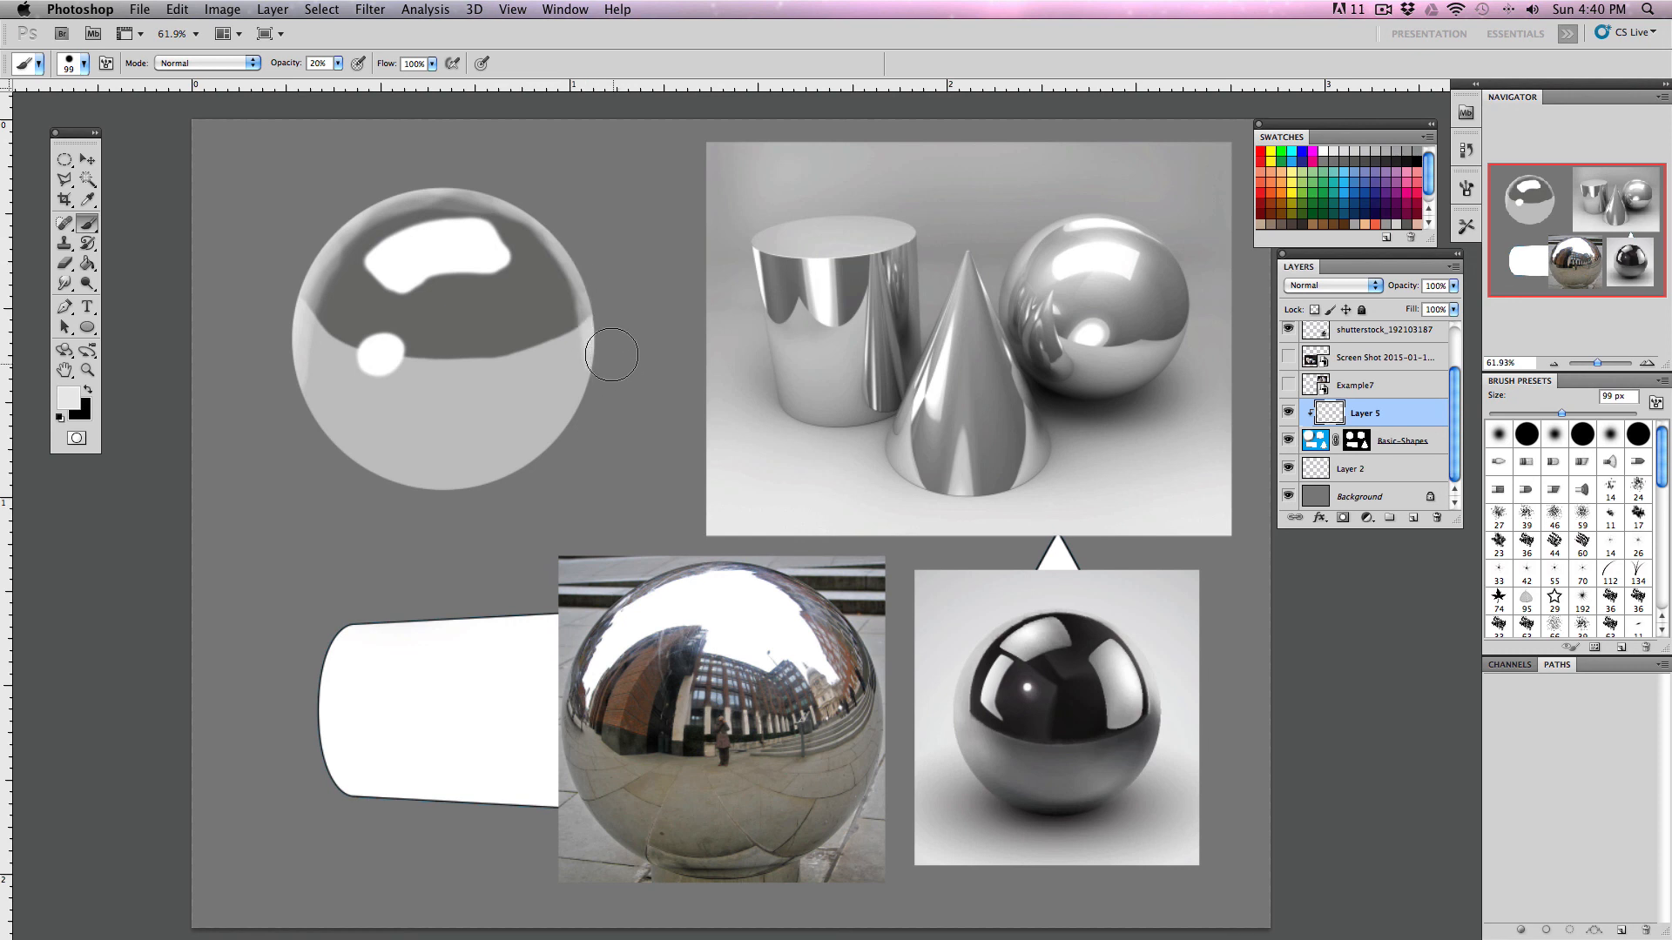
# - Brush medium gray at 20% opacity along the outer edge of the sphere's rim reflection
pyautogui.click(1356, 159)
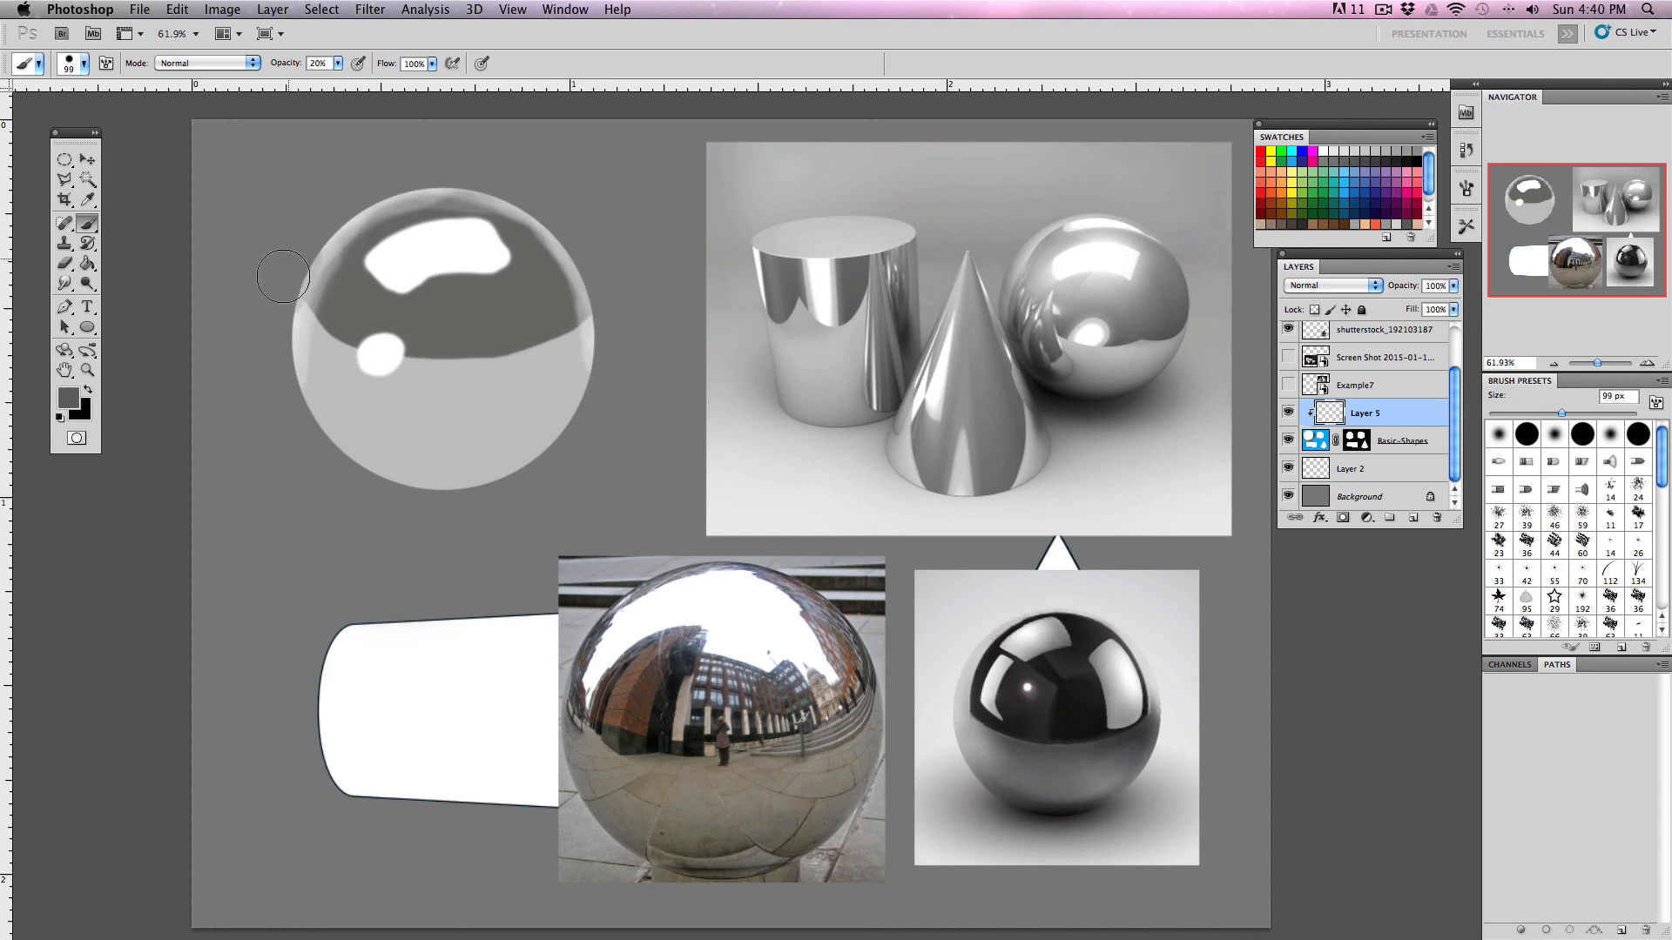
pyautogui.moveTo(271, 323)
pyautogui.mouseDown()
pyautogui.moveTo(263, 362)
pyautogui.moveTo(277, 266)
pyautogui.moveTo(269, 281)
pyautogui.moveTo(267, 298)
pyautogui.moveTo(330, 209)
pyautogui.mouseUp()
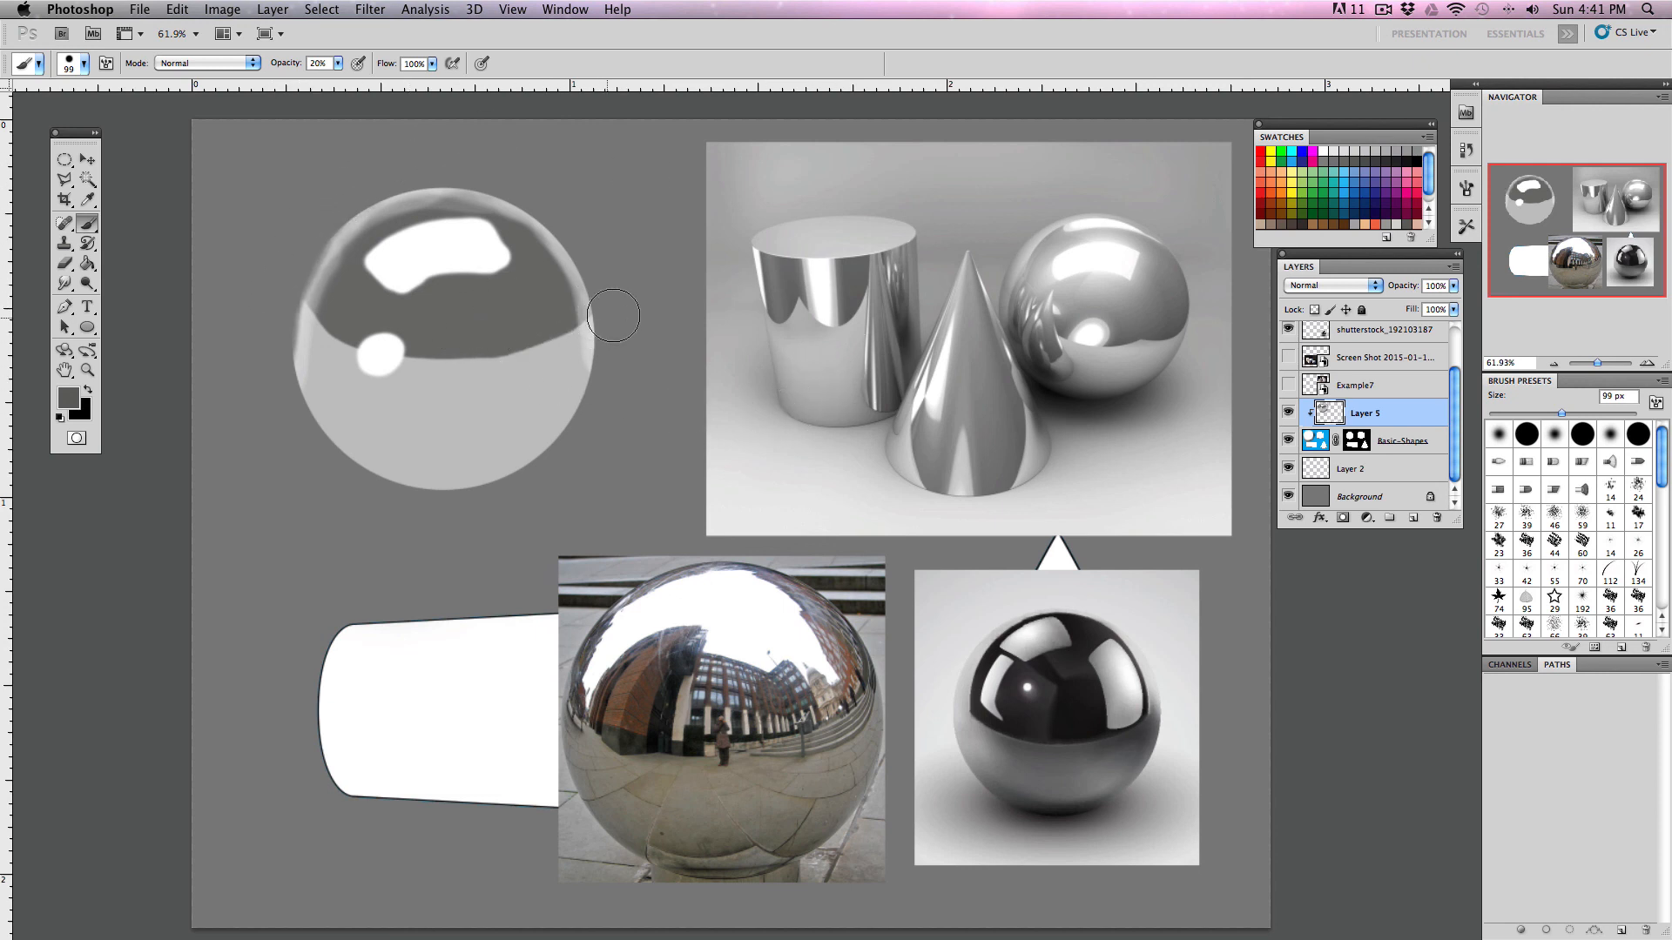
# - Shade the sphere's dark upper half and the lower part of its light half with soft dark gray at 9% opacity
pyautogui.click(1355, 158)
pyautogui.hotkey('shift', '[')
pyautogui.click(1390, 161)
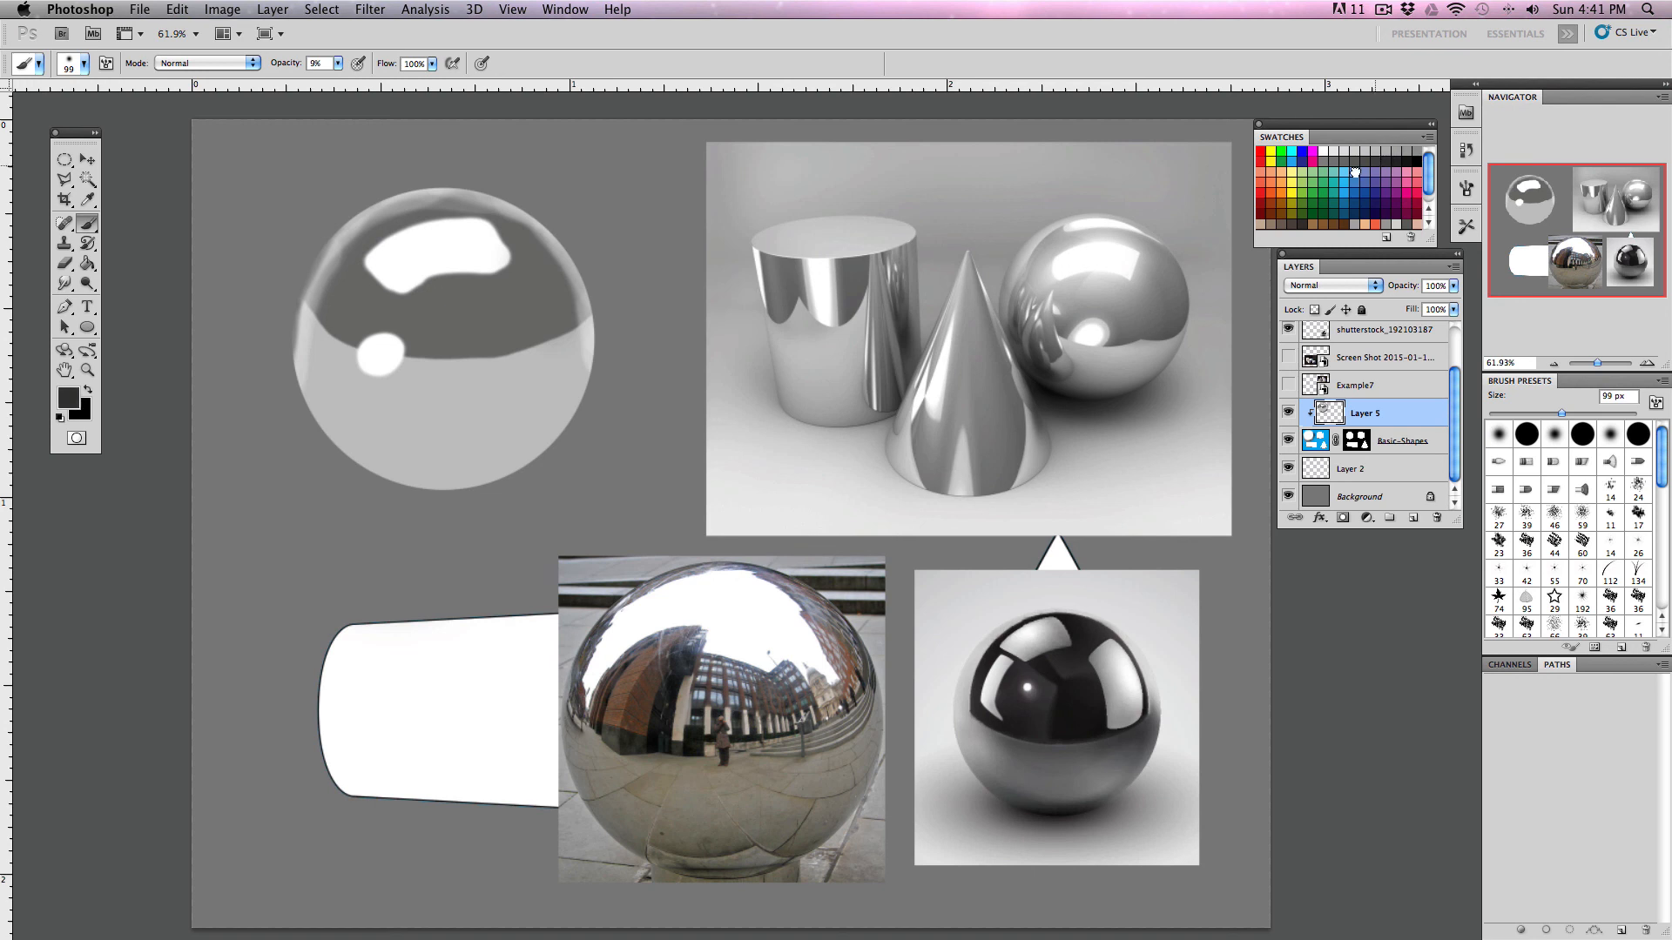
pyautogui.moveTo(544, 317)
pyautogui.mouseDown()
pyautogui.moveTo(505, 263)
pyautogui.moveTo(491, 343)
pyautogui.moveTo(426, 330)
pyautogui.moveTo(435, 345)
pyautogui.moveTo(536, 264)
pyautogui.moveTo(501, 224)
pyautogui.moveTo(562, 311)
pyautogui.mouseUp()
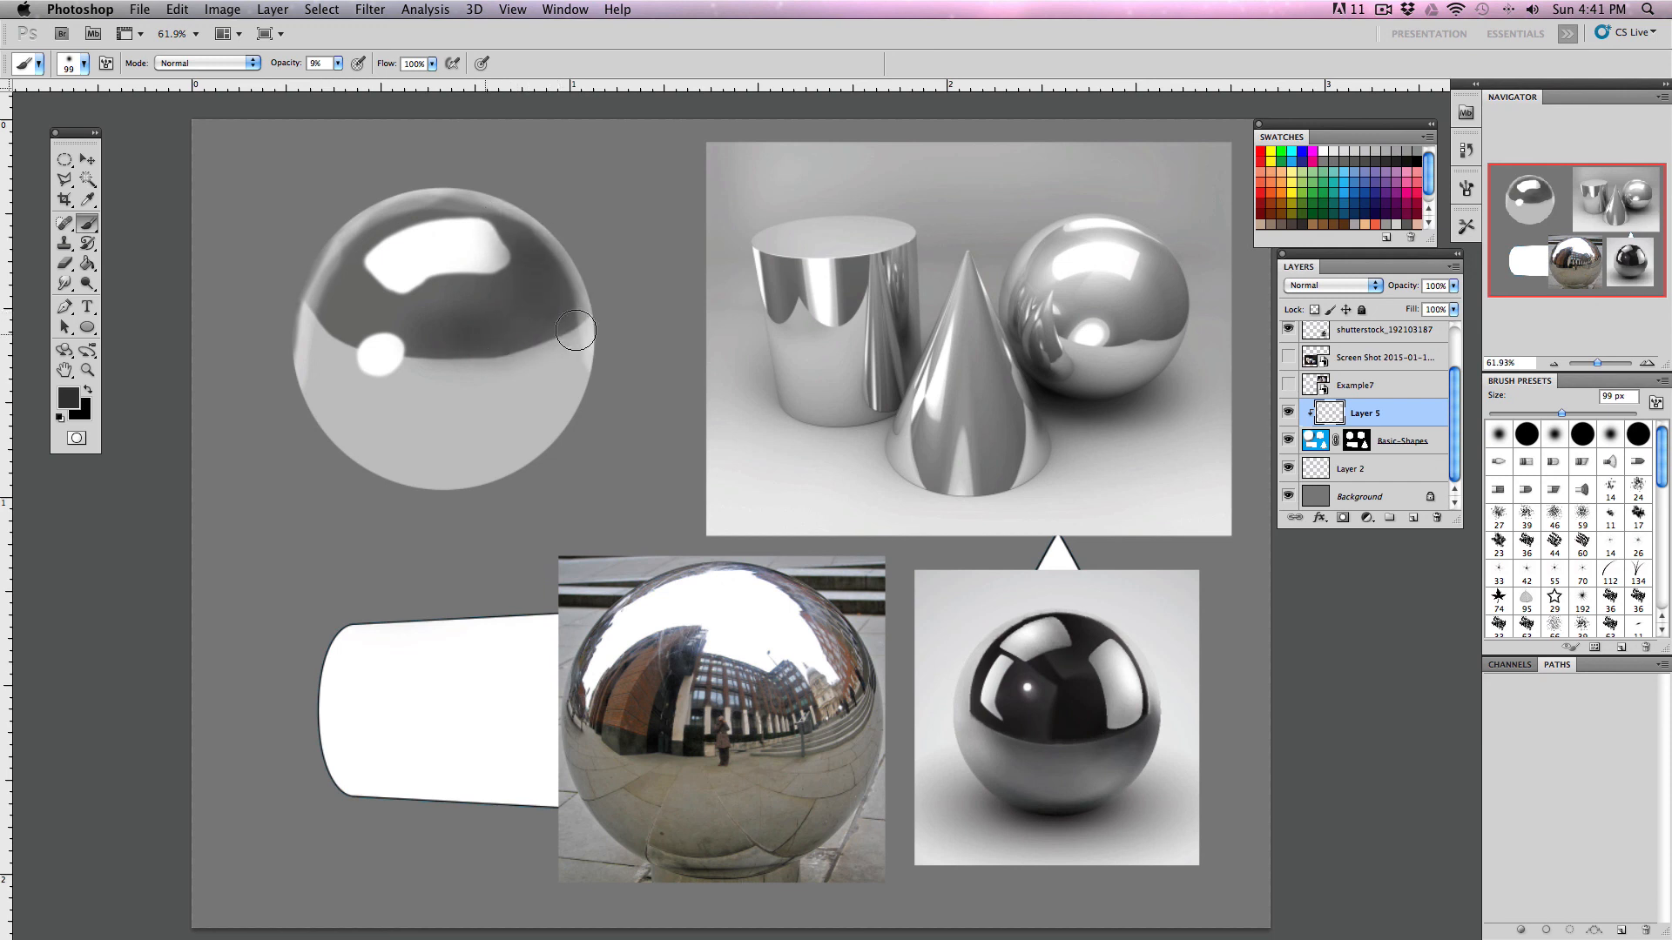
pyautogui.moveTo(574, 377)
pyautogui.mouseDown()
pyautogui.moveTo(533, 362)
pyautogui.moveTo(543, 376)
pyautogui.moveTo(480, 472)
pyautogui.moveTo(527, 442)
pyautogui.moveTo(364, 486)
pyautogui.moveTo(409, 468)
pyautogui.moveTo(423, 481)
pyautogui.moveTo(309, 414)
pyautogui.moveTo(505, 458)
pyautogui.moveTo(491, 476)
pyautogui.moveTo(337, 436)
pyautogui.moveTo(561, 417)
pyautogui.moveTo(516, 430)
pyautogui.moveTo(577, 359)
pyautogui.moveTo(585, 372)
pyautogui.moveTo(577, 409)
pyautogui.moveTo(440, 463)
pyautogui.moveTo(299, 393)
pyautogui.mouseUp()
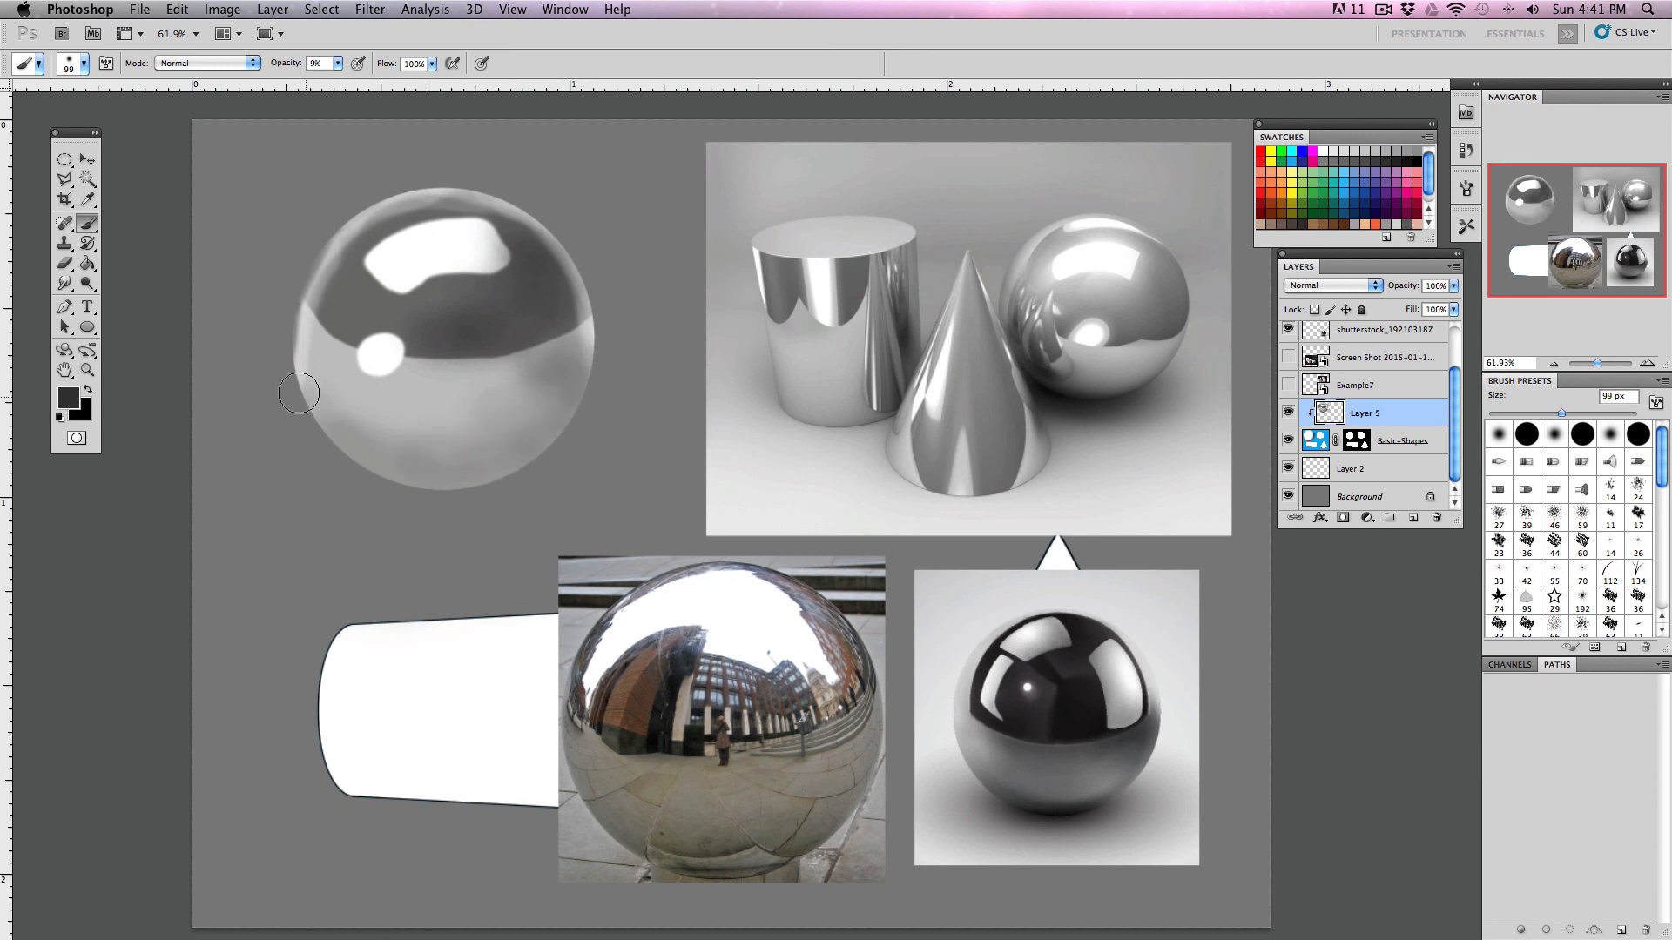
# - Darken the sphere's bottom and lower side edges with a soft 250 px dark gray brush at 40% opacity
pyautogui.press(']')
pyautogui.press(']')
pyautogui.press(']')
pyautogui.press(']')
pyautogui.press(']')
pyautogui.press(']')
pyautogui.moveTo(352, 399)
pyautogui.mouseDown()
pyautogui.moveTo(418, 535)
pyautogui.moveTo(283, 425)
pyautogui.moveTo(258, 440)
pyautogui.moveTo(381, 518)
pyautogui.moveTo(534, 520)
pyautogui.moveTo(413, 525)
pyautogui.mouseUp()
pyautogui.moveTo(413, 525); pyautogui.dragTo(522, 506)
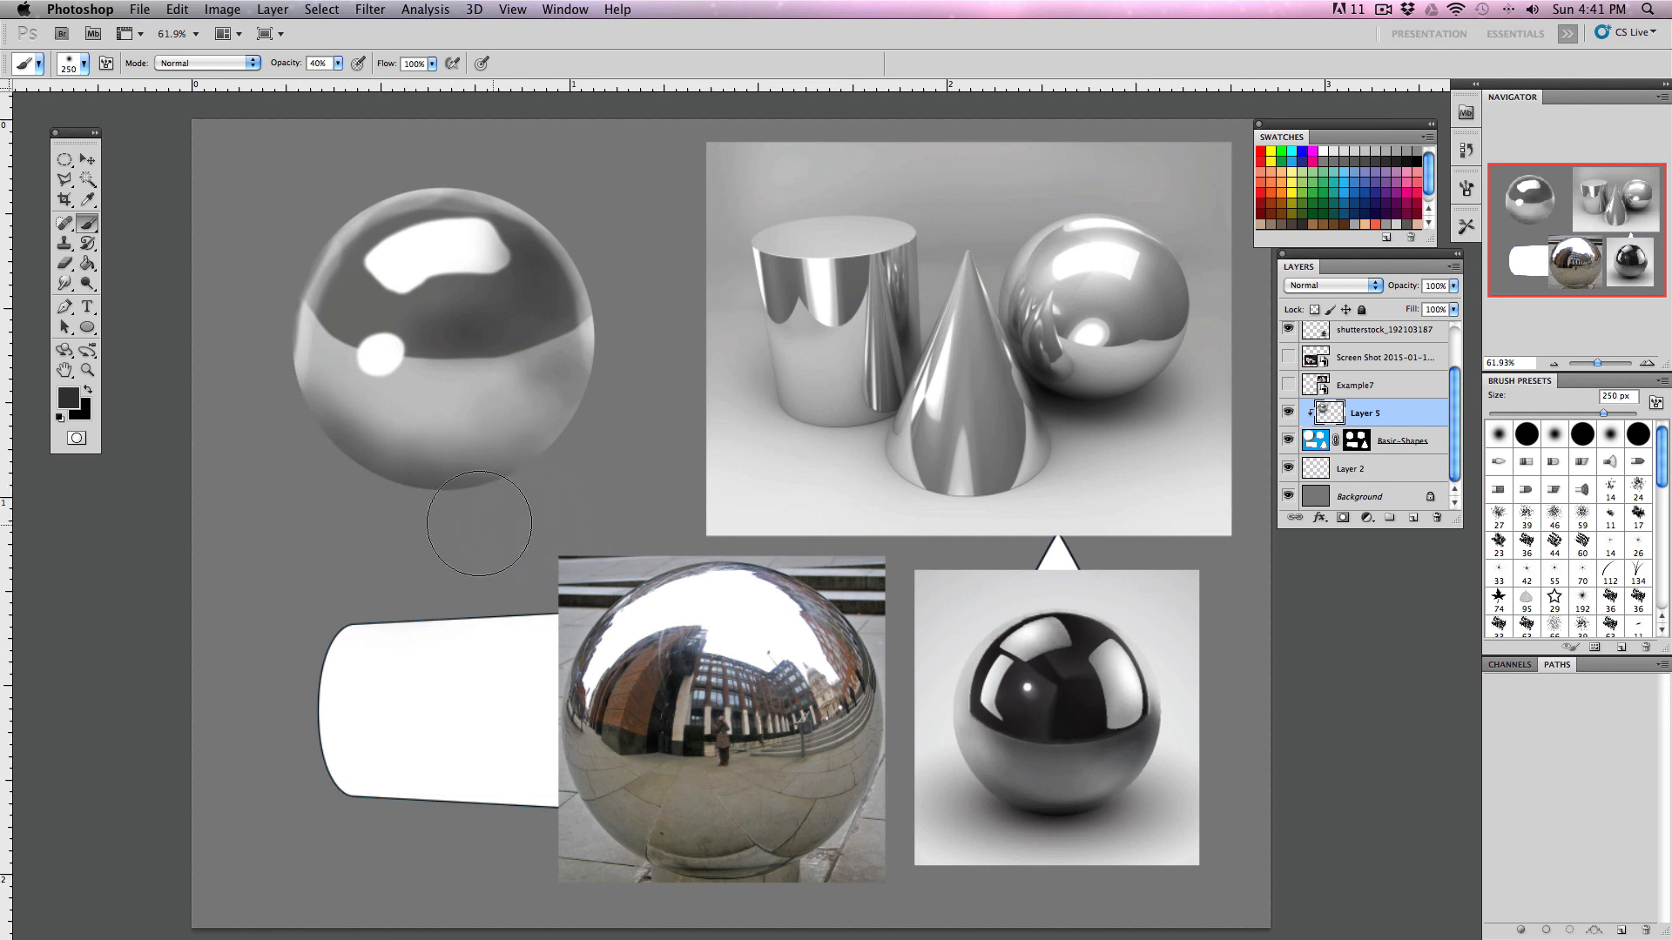
pyautogui.moveTo(351, 510)
pyautogui.mouseDown()
pyautogui.moveTo(461, 531)
pyautogui.moveTo(442, 523)
pyautogui.moveTo(556, 508)
pyautogui.moveTo(533, 513)
pyautogui.moveTo(541, 528)
pyautogui.moveTo(611, 466)
pyautogui.mouseUp()
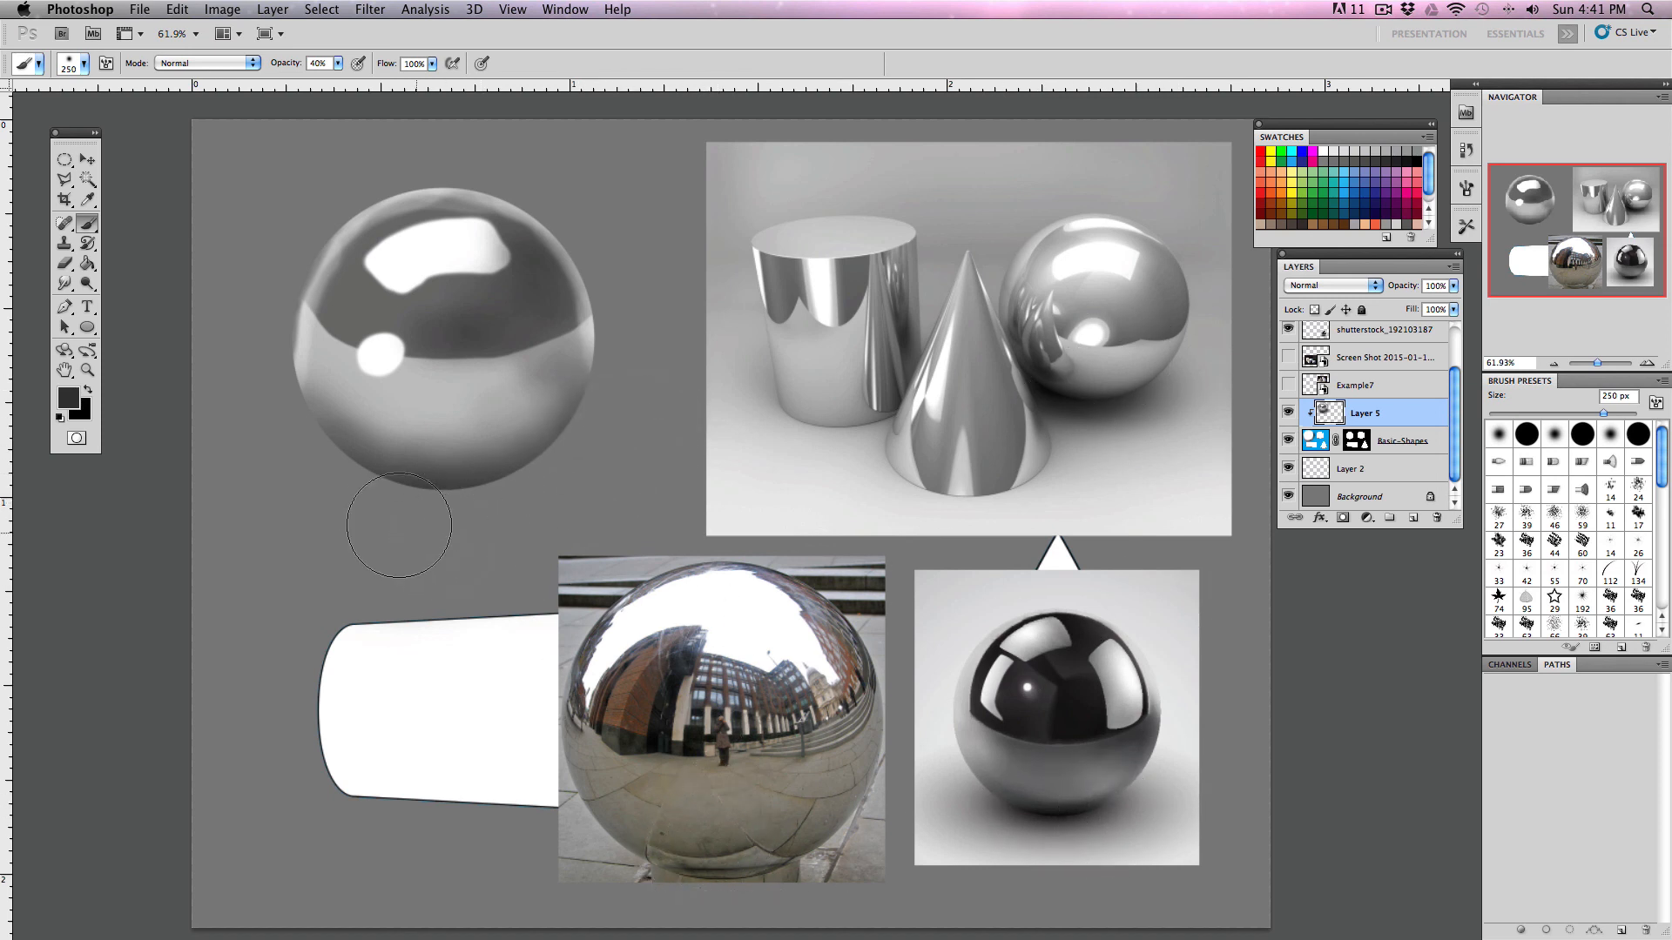
pyautogui.moveTo(470, 522); pyautogui.dragTo(526, 512)
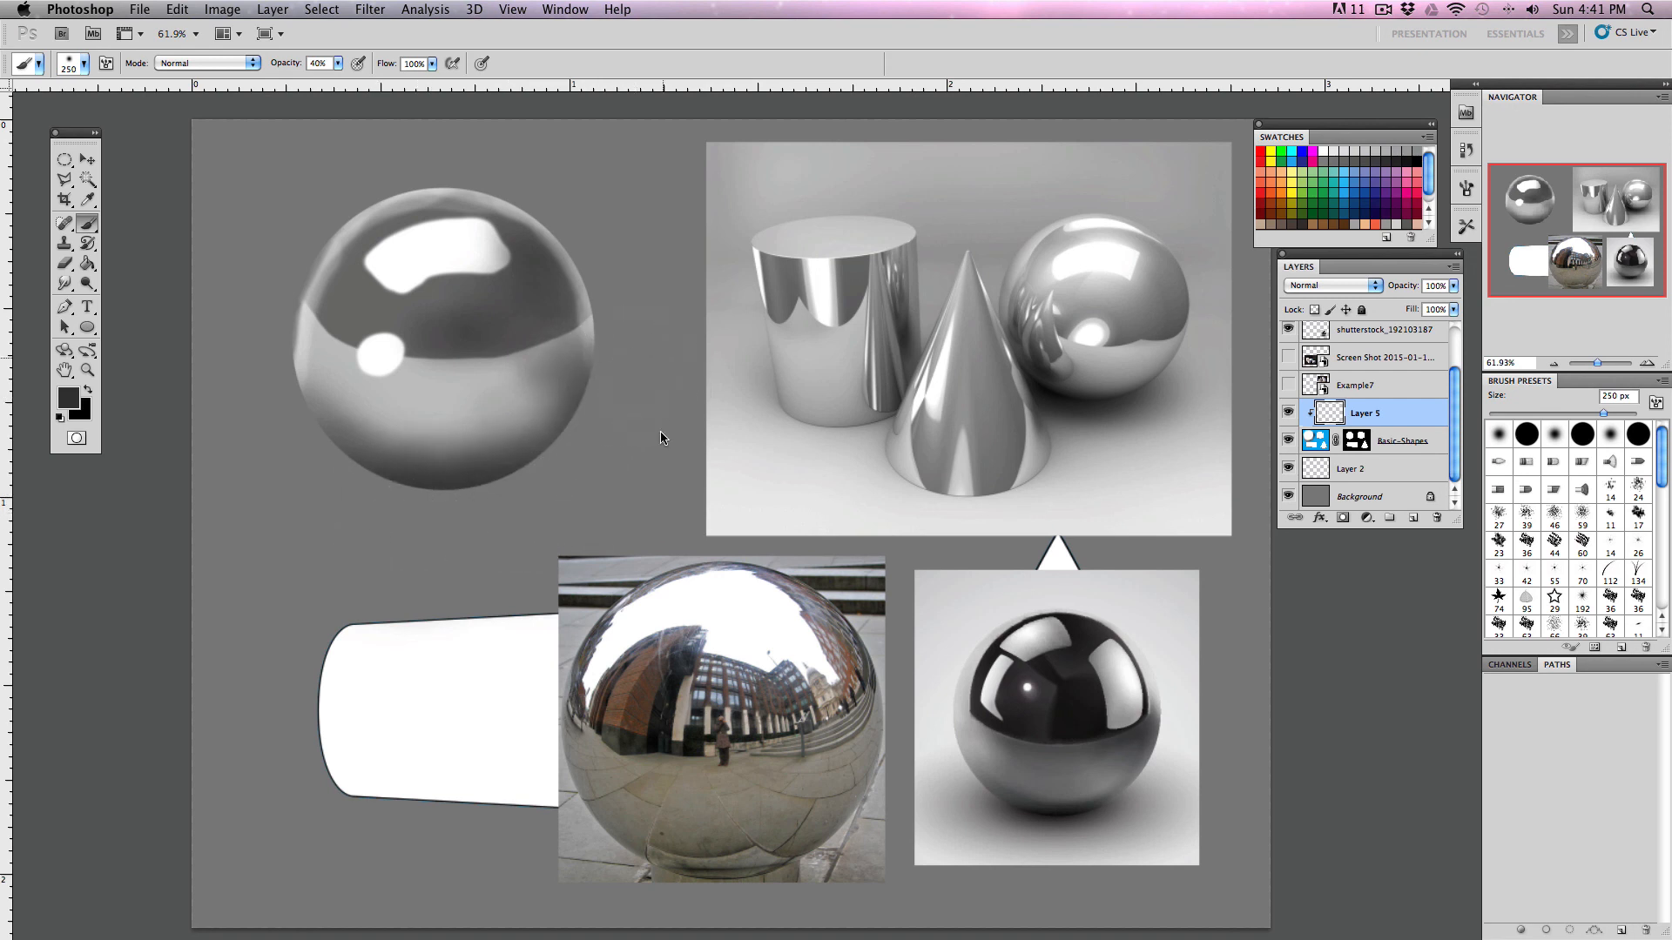
pyautogui.moveTo(664, 429); pyautogui.dragTo(292, 435)
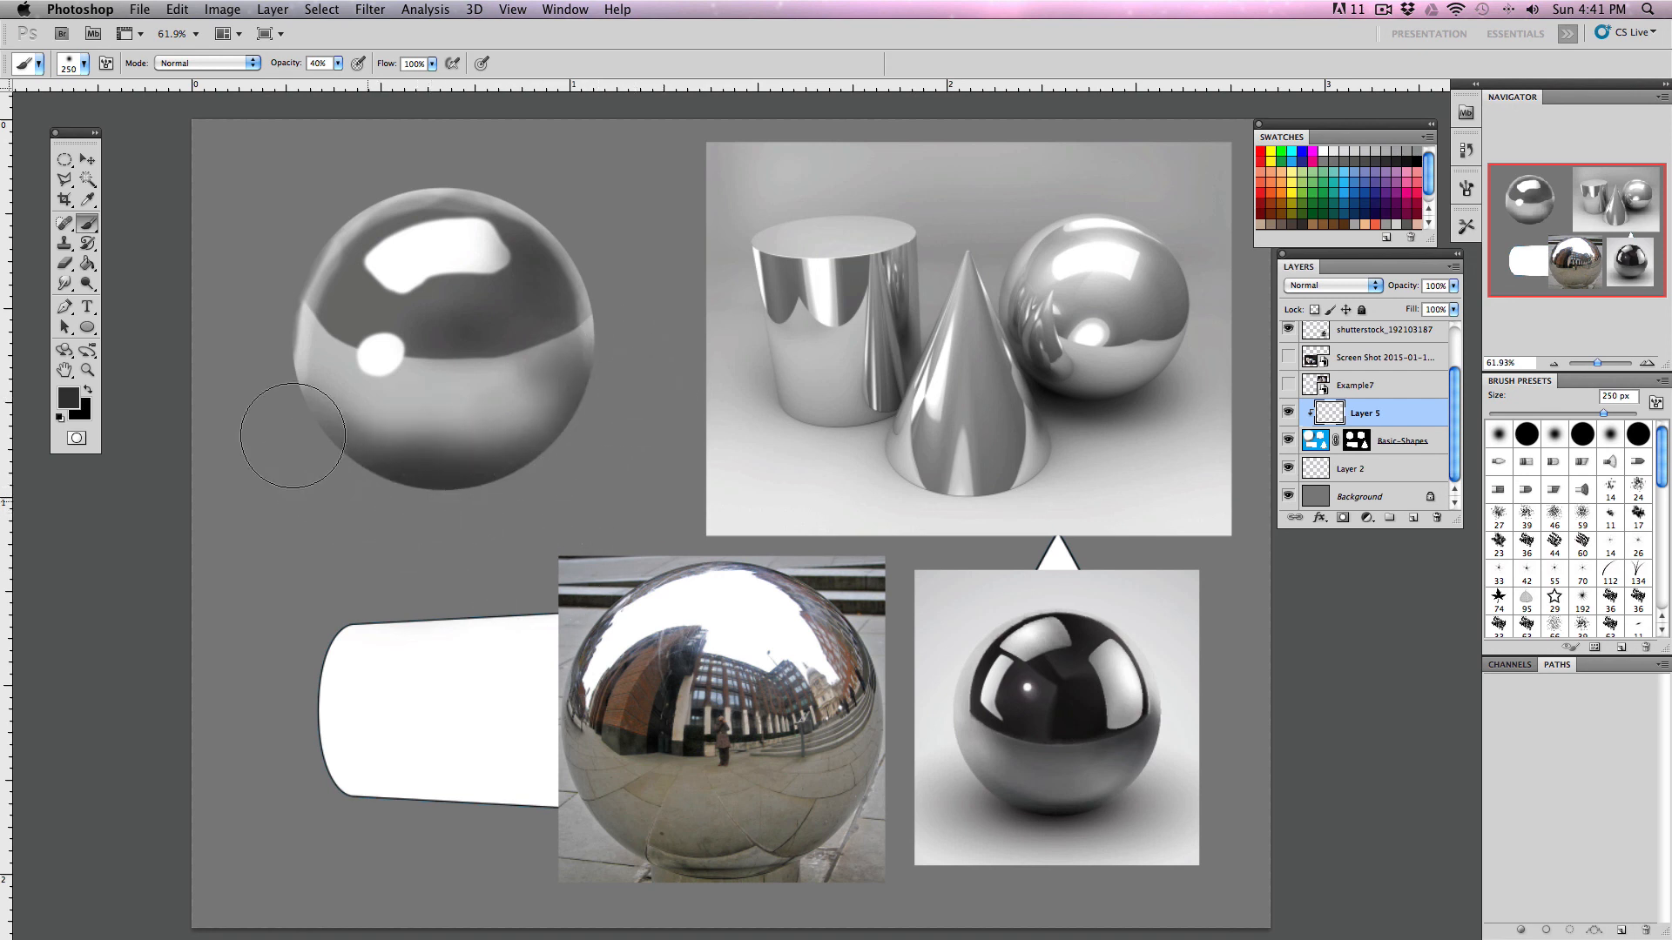
# - Brush soft very light gray at 45 px and 40% opacity around the sphere's small round highlight and along the edges of its large upper highlight
pyautogui.click(1340, 150)
pyautogui.press('[')
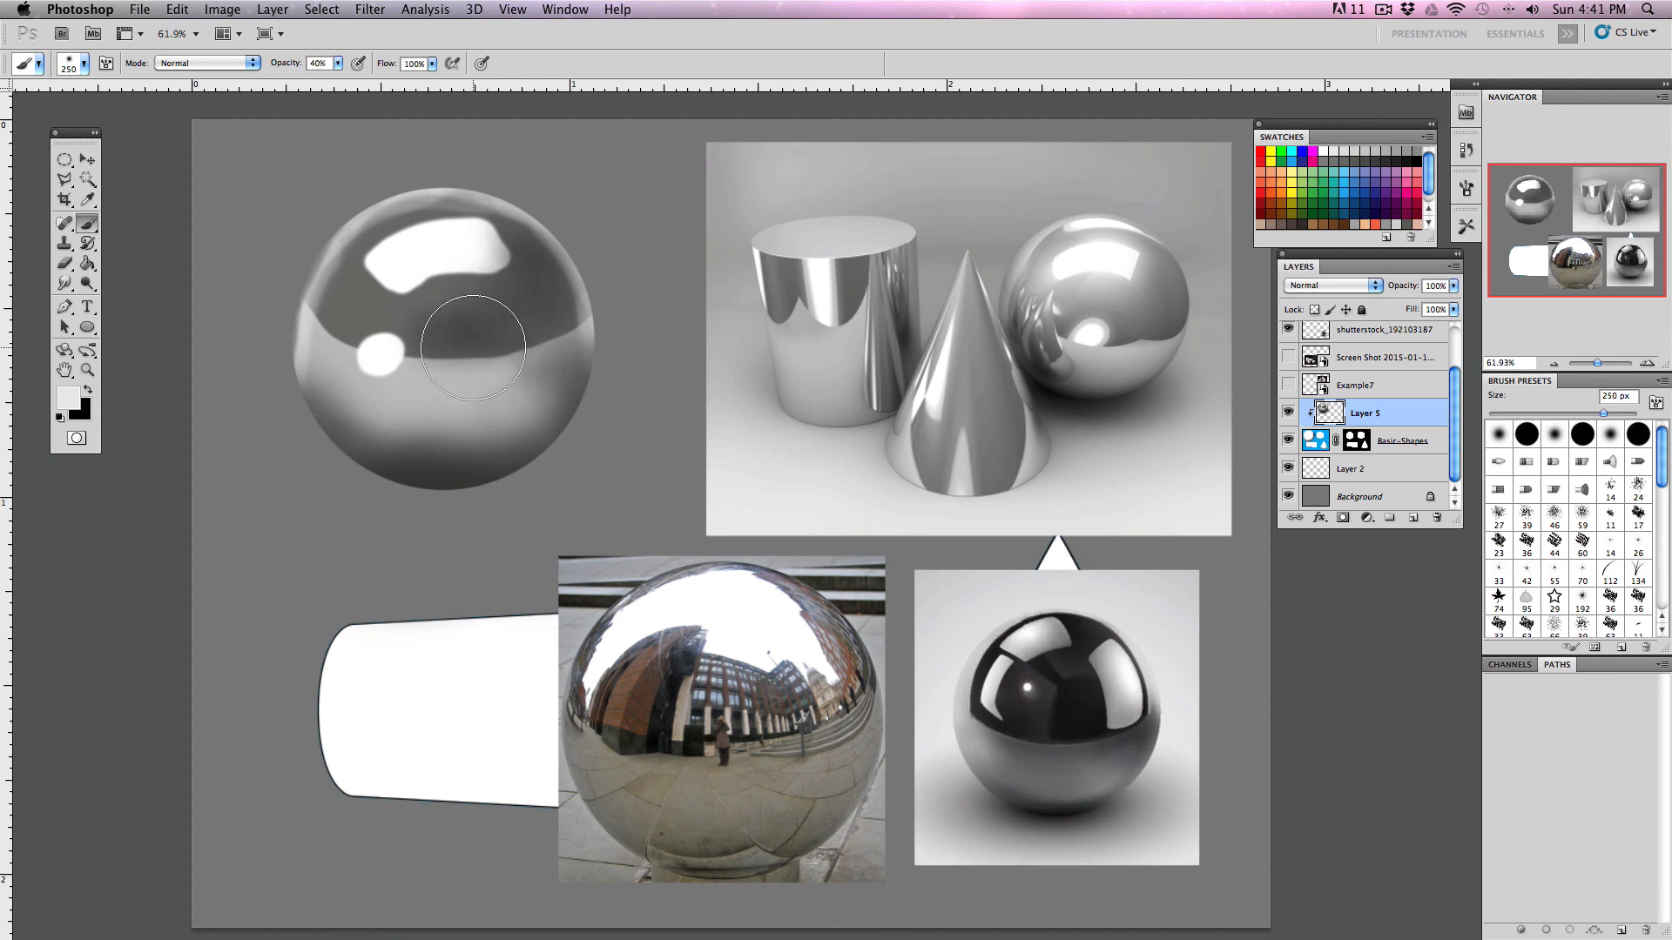
pyautogui.press('[')
pyautogui.press('[')
pyautogui.press('[')
pyautogui.press('[')
pyautogui.press('[')
pyautogui.press('[')
pyautogui.moveTo(360, 340)
pyautogui.mouseDown()
pyautogui.moveTo(403, 331)
pyautogui.moveTo(409, 348)
pyautogui.moveTo(364, 340)
pyautogui.mouseUp()
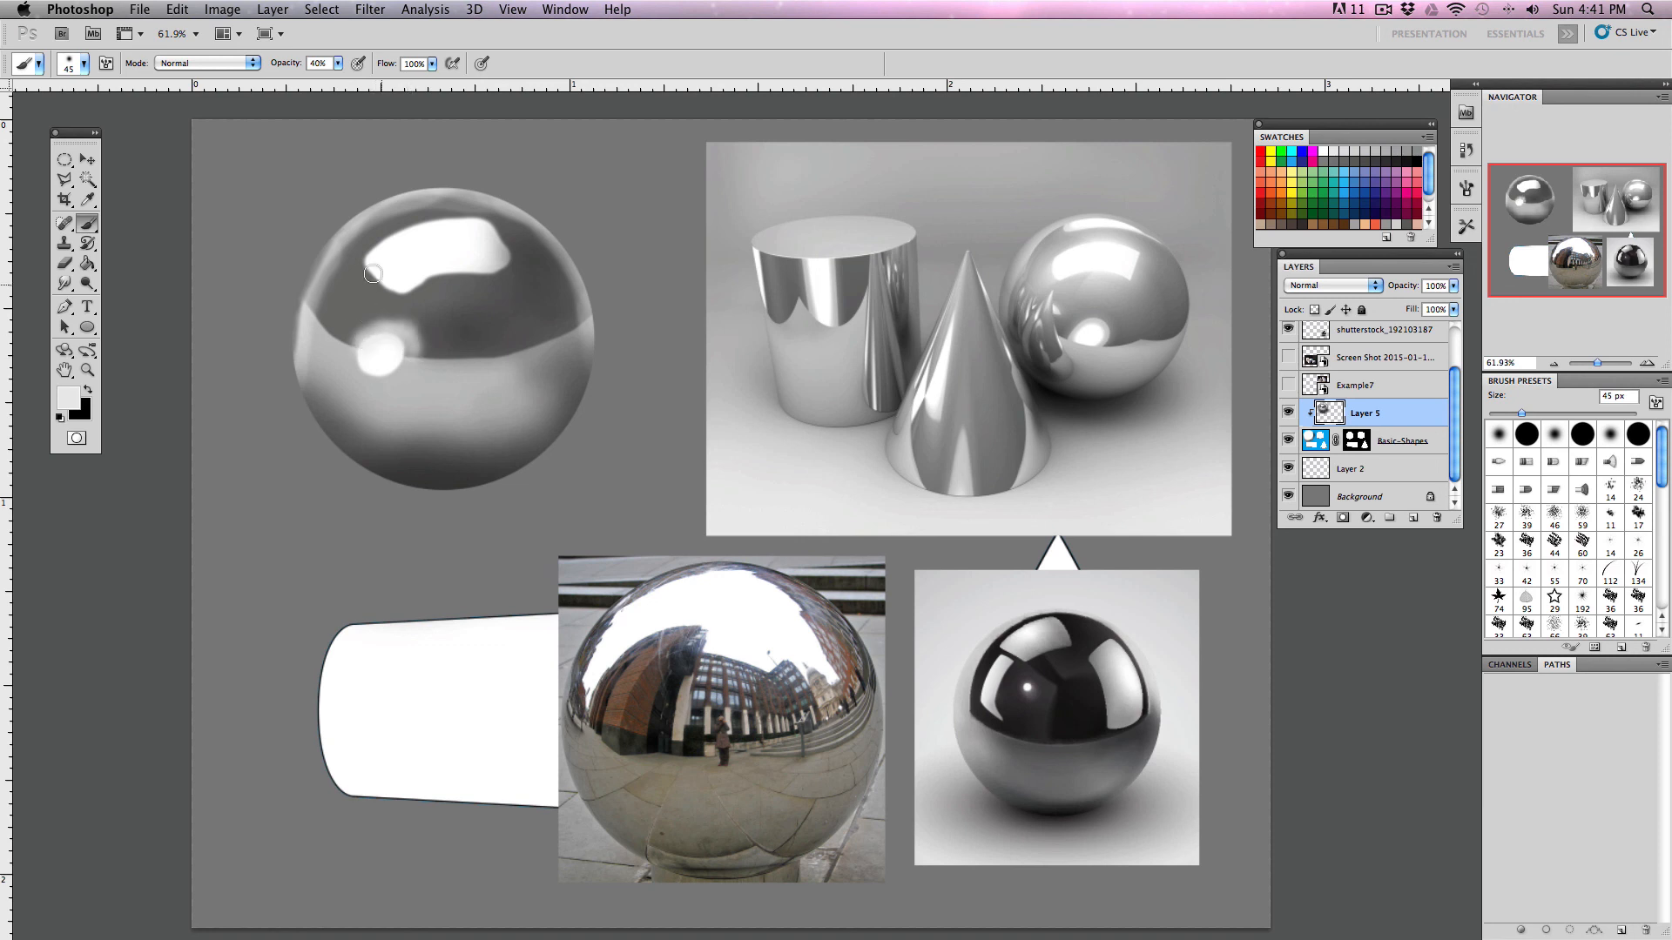
pyautogui.moveTo(369, 270)
pyautogui.mouseDown()
pyautogui.moveTo(415, 304)
pyautogui.moveTo(472, 276)
pyautogui.moveTo(416, 283)
pyautogui.moveTo(505, 272)
pyautogui.moveTo(472, 226)
pyautogui.mouseUp()
pyautogui.moveTo(365, 262)
pyautogui.mouseDown()
pyautogui.moveTo(455, 214)
pyautogui.moveTo(494, 221)
pyautogui.mouseUp()
pyautogui.moveTo(379, 271)
pyautogui.mouseDown()
pyautogui.moveTo(547, 380)
pyautogui.moveTo(425, 438)
pyautogui.moveTo(372, 328)
pyautogui.mouseUp()
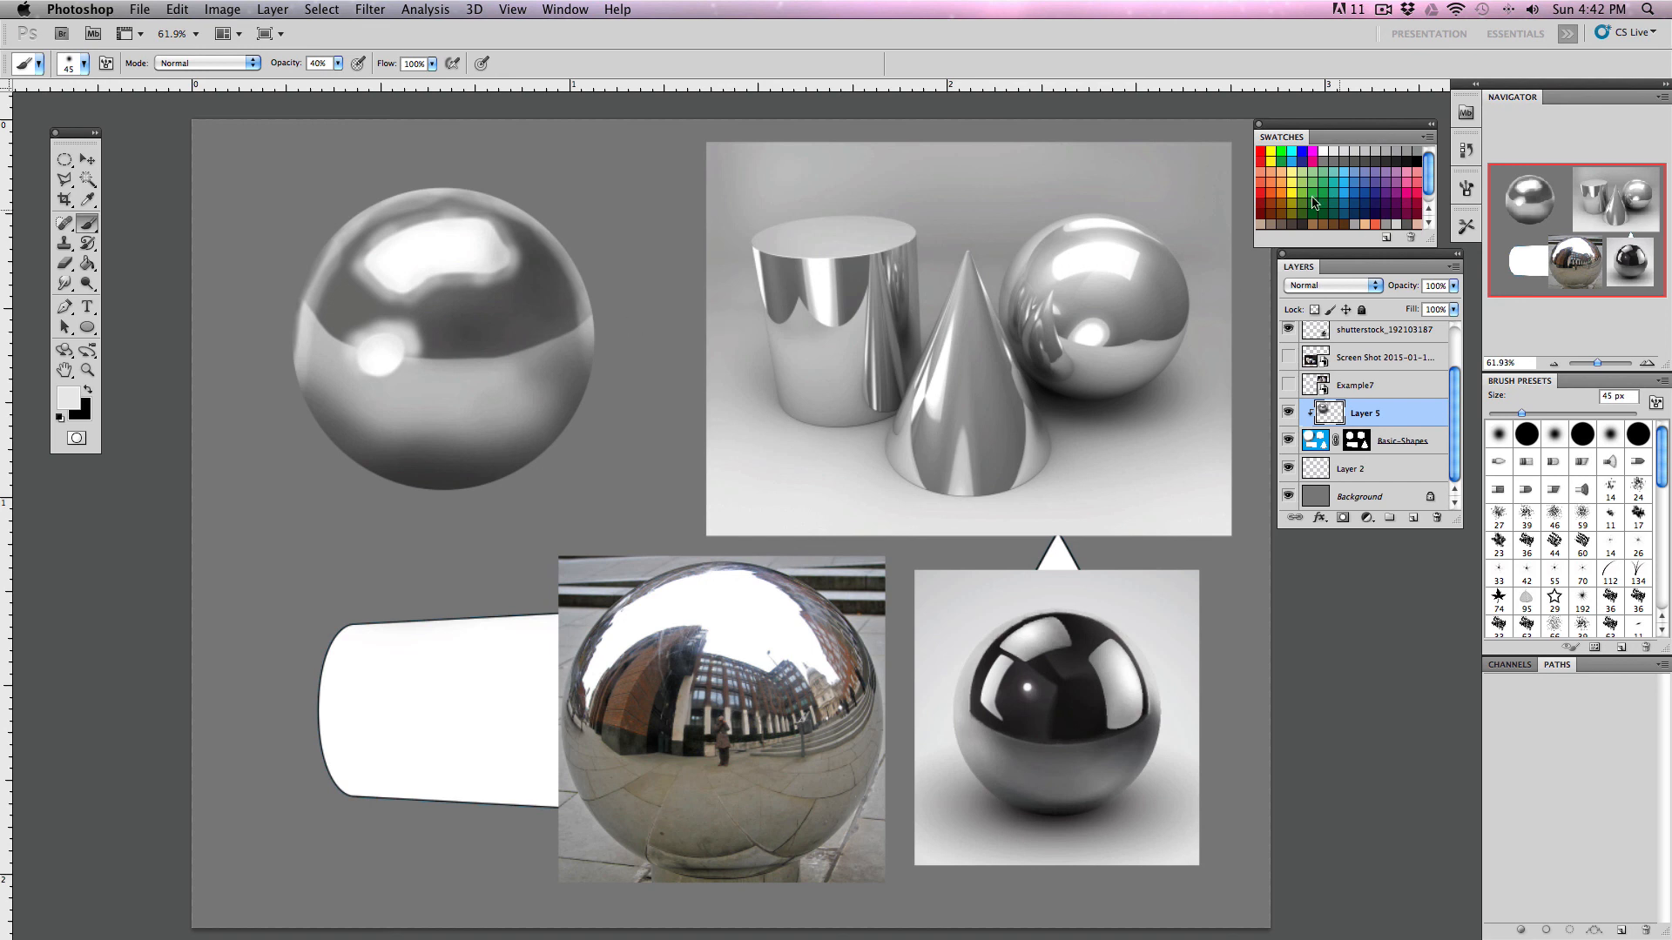
# - Paint soft mid-gray and darker gray reflection patches along both sides of the sphere's lower half with the 45 px brush
pyautogui.click(1397, 151)
pyautogui.moveTo(338, 374); pyautogui.dragTo(348, 440)
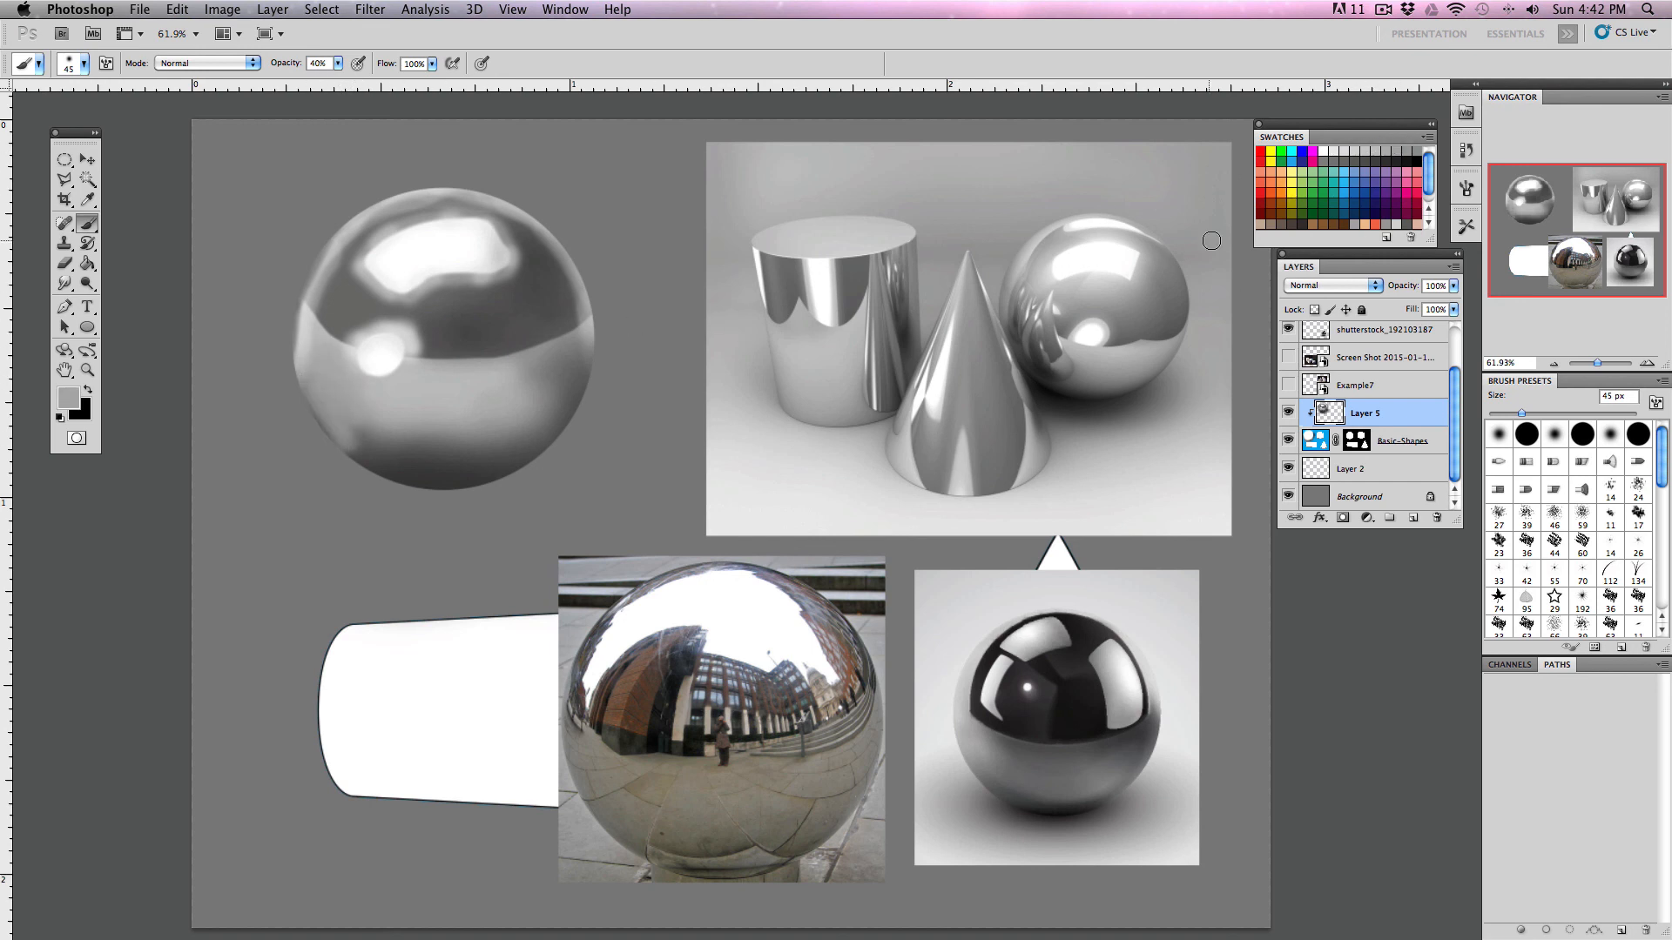
pyautogui.click(1351, 159)
pyautogui.moveTo(316, 378)
pyautogui.mouseDown()
pyautogui.moveTo(390, 488)
pyautogui.moveTo(313, 427)
pyautogui.mouseUp()
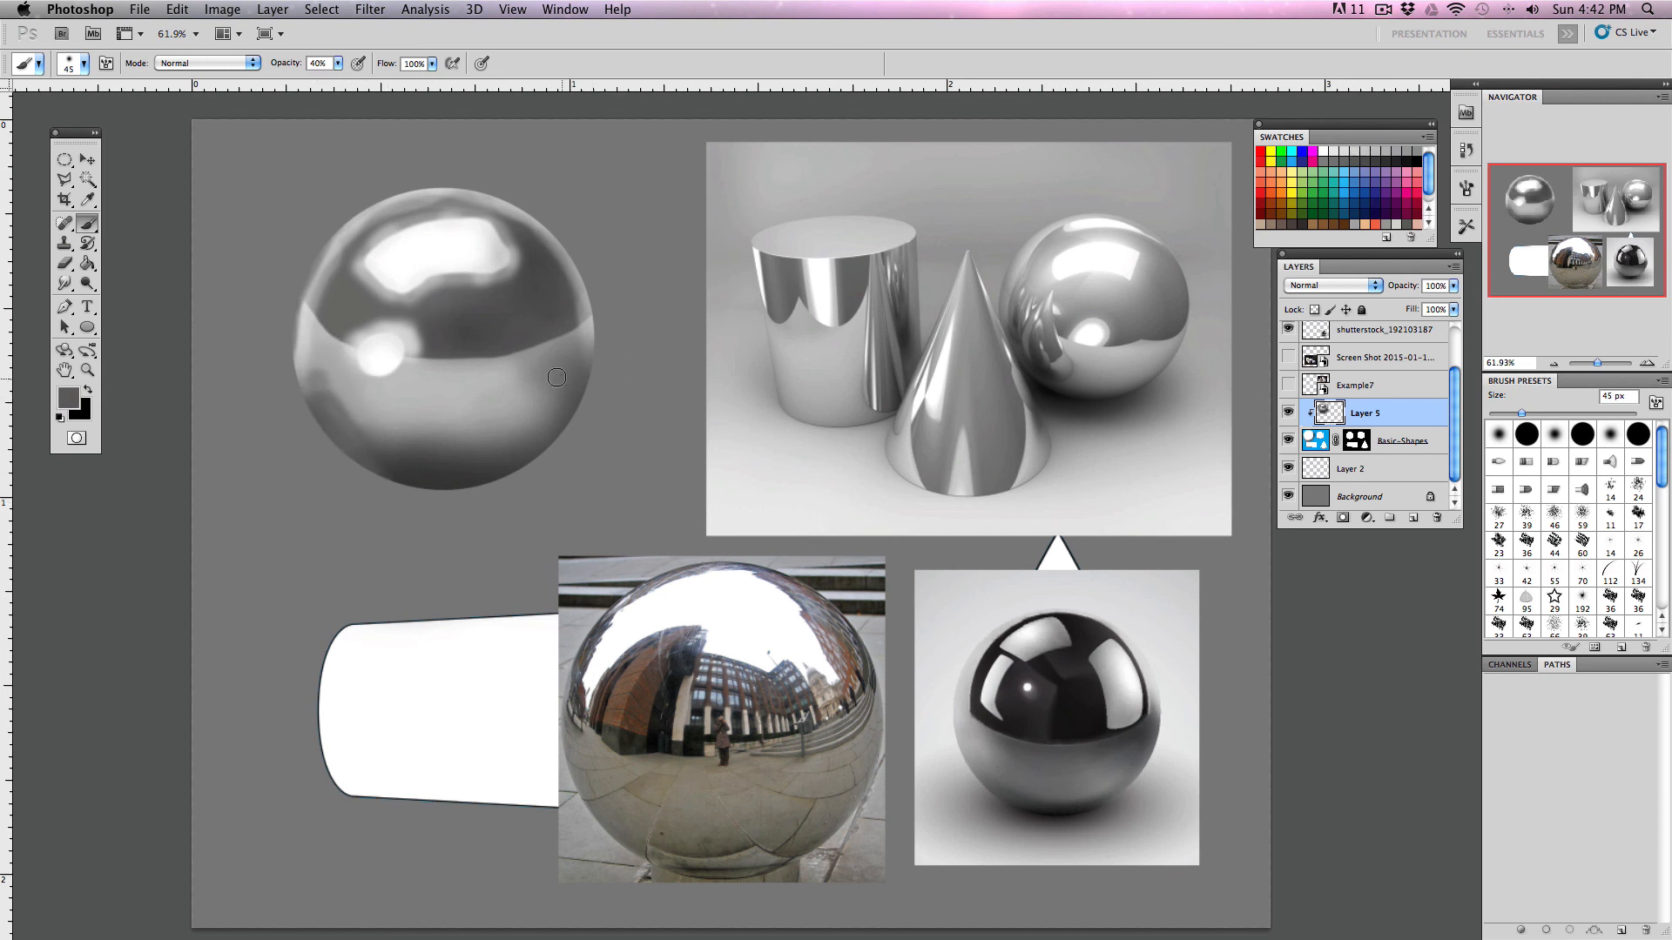
pyautogui.moveTo(557, 377); pyautogui.dragTo(538, 402)
# - Brush thin white rim light along the sphere's upper left edge and over its top down the right side
pyautogui.click(1325, 150)
pyautogui.moveTo(314, 283); pyautogui.dragTo(326, 246)
pyautogui.moveTo(280, 345)
pyautogui.mouseDown()
pyautogui.moveTo(290, 370)
pyautogui.moveTo(296, 270)
pyautogui.mouseUp()
pyautogui.moveTo(420, 182)
pyautogui.mouseDown()
pyautogui.moveTo(465, 190)
pyautogui.moveTo(577, 271)
pyautogui.moveTo(608, 350)
pyautogui.mouseUp()
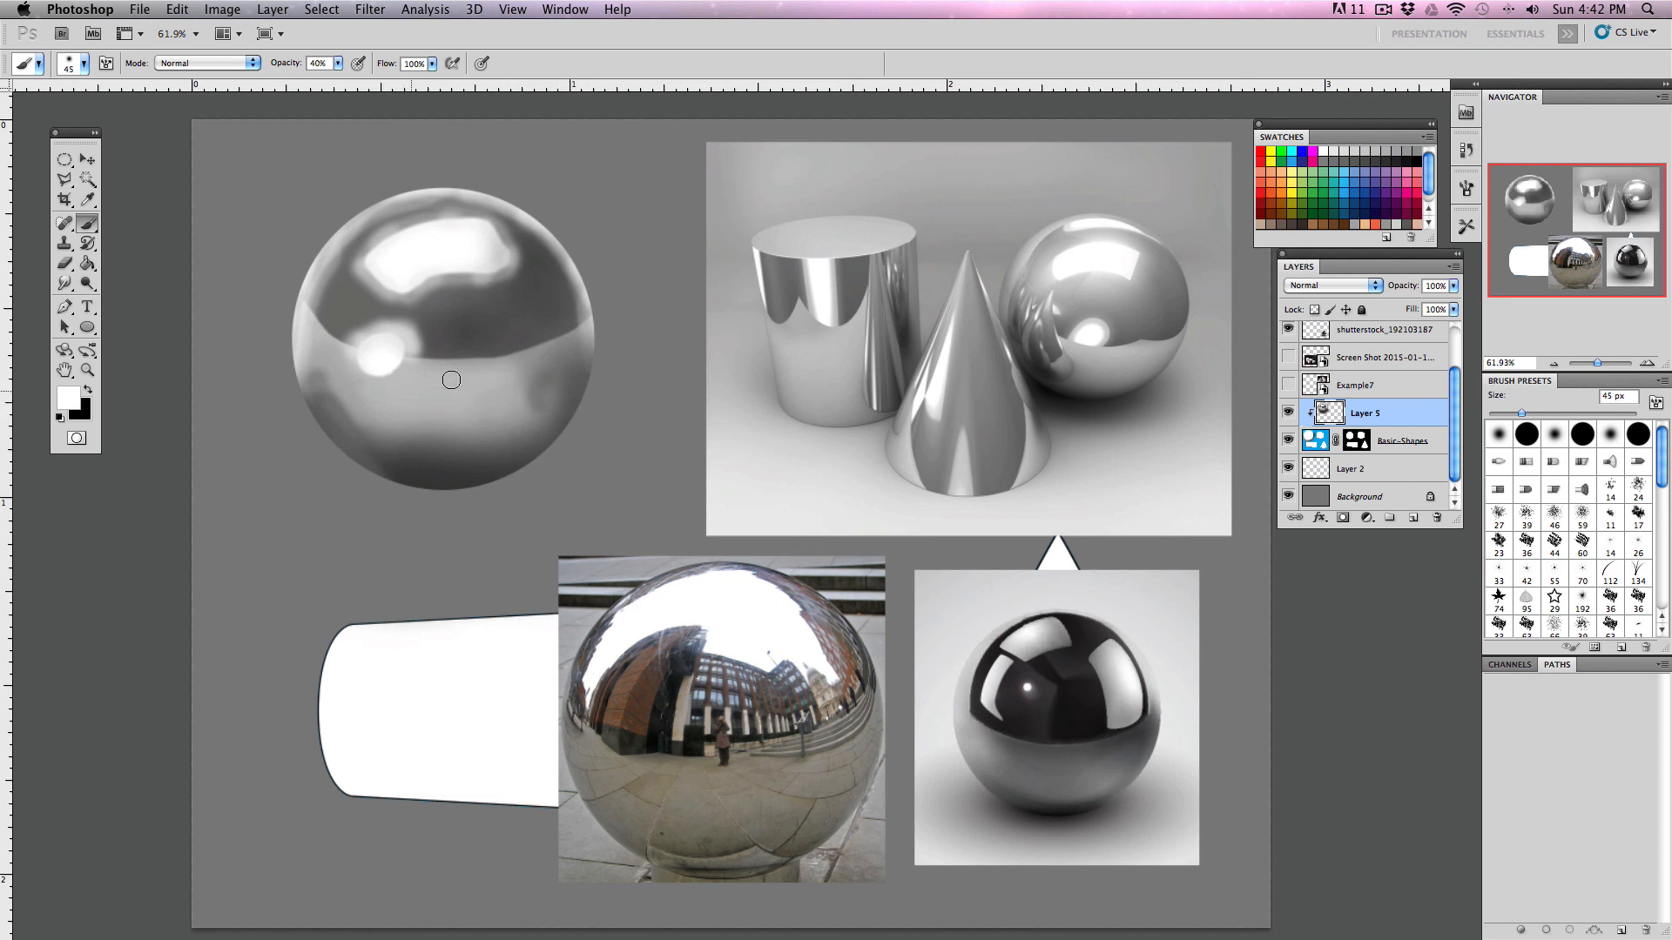
# - Paint an irregular white reflection across the sphere's lower half, just below the small round highlight
pyautogui.click(1324, 184)
pyautogui.click(1342, 154)
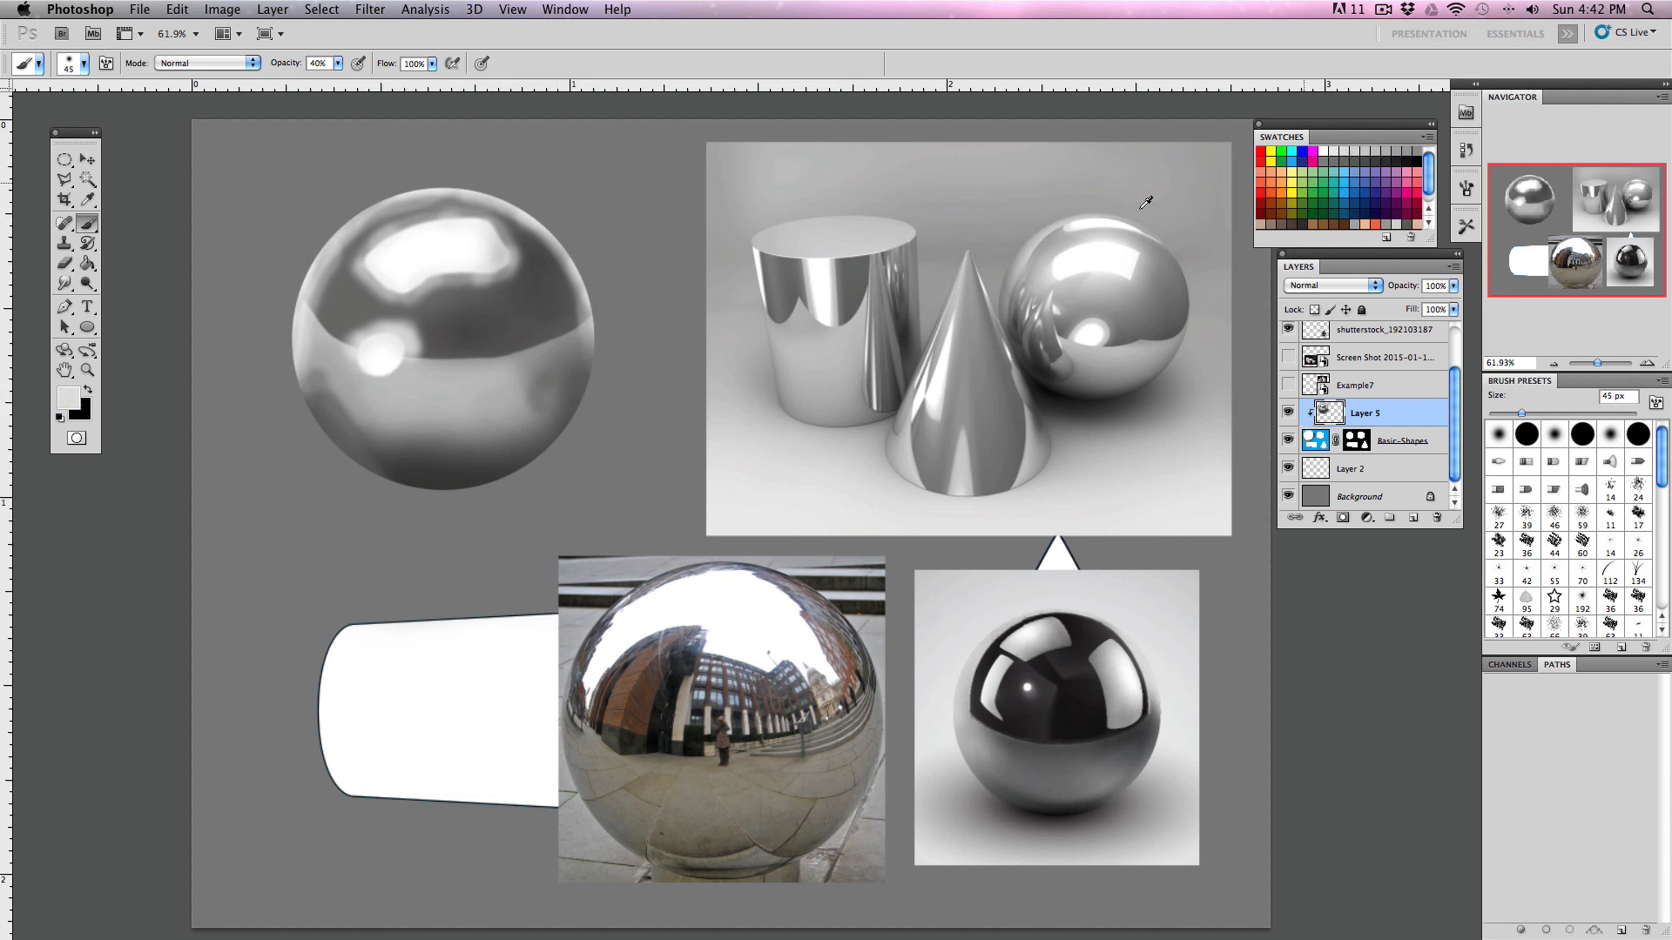
pyautogui.click(1324, 152)
pyautogui.moveTo(412, 375)
pyautogui.mouseDown()
pyautogui.moveTo(454, 387)
pyautogui.moveTo(365, 431)
pyautogui.mouseUp()
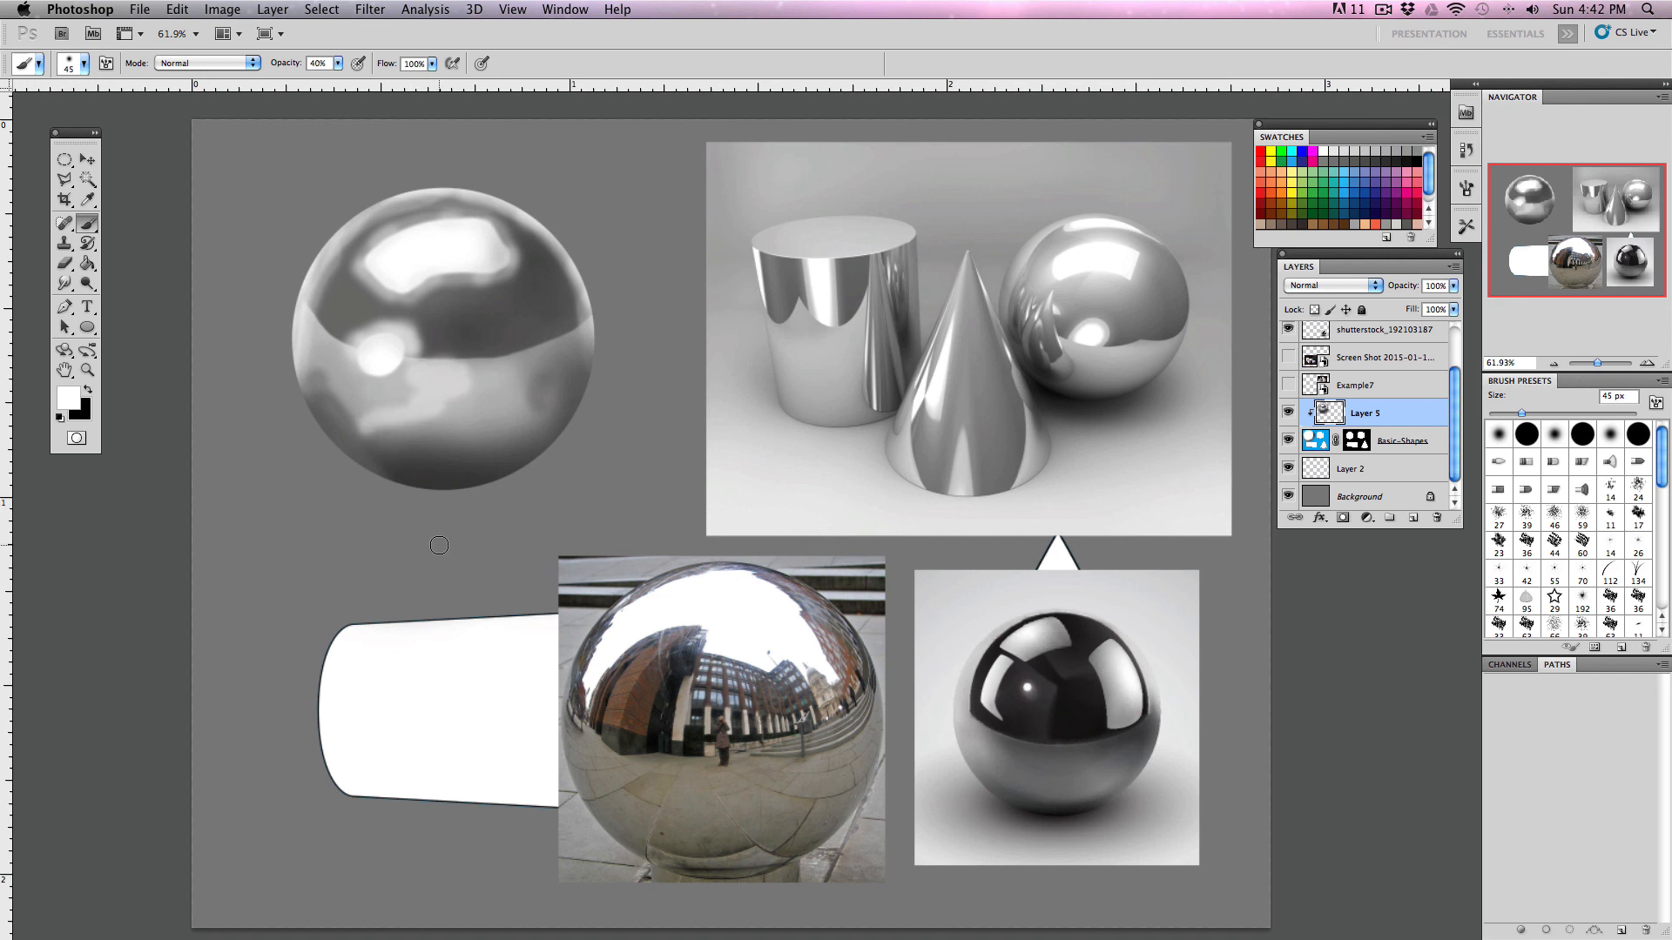